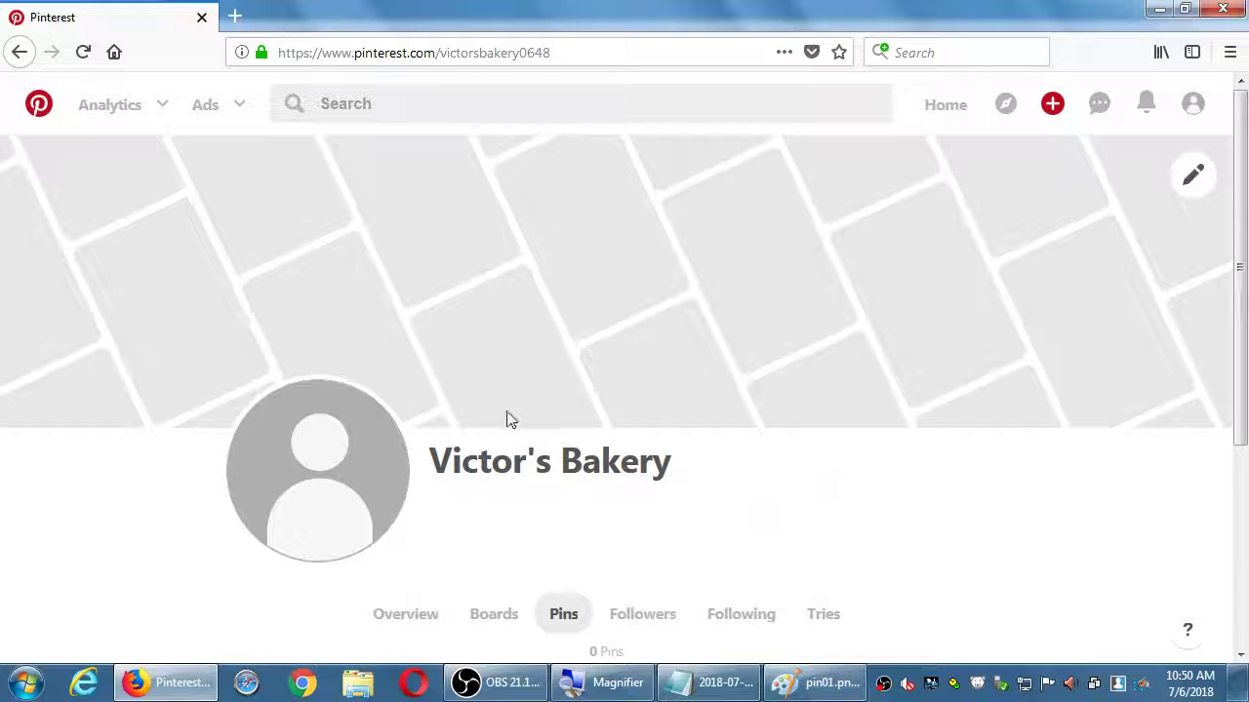
Step: Look over the Victor's Bakery profile page and open the account settings
scroll(605, 409, "down", 2)
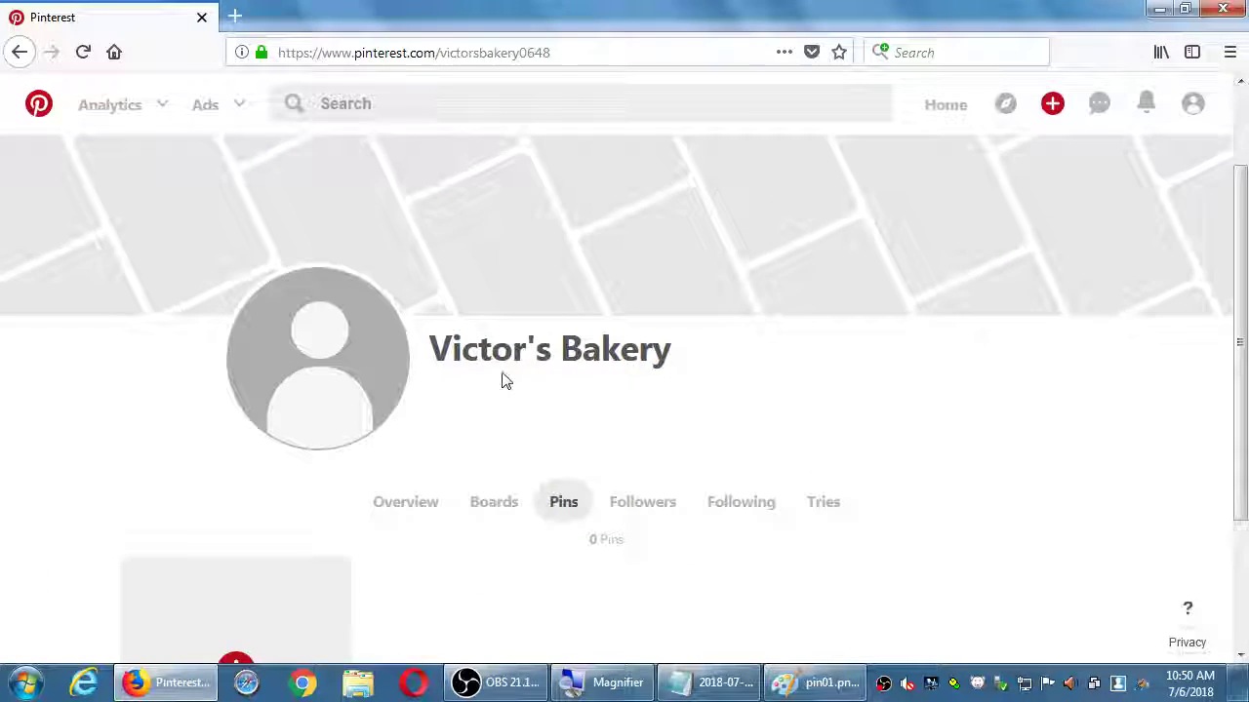
scroll(515, 380, "down", 3)
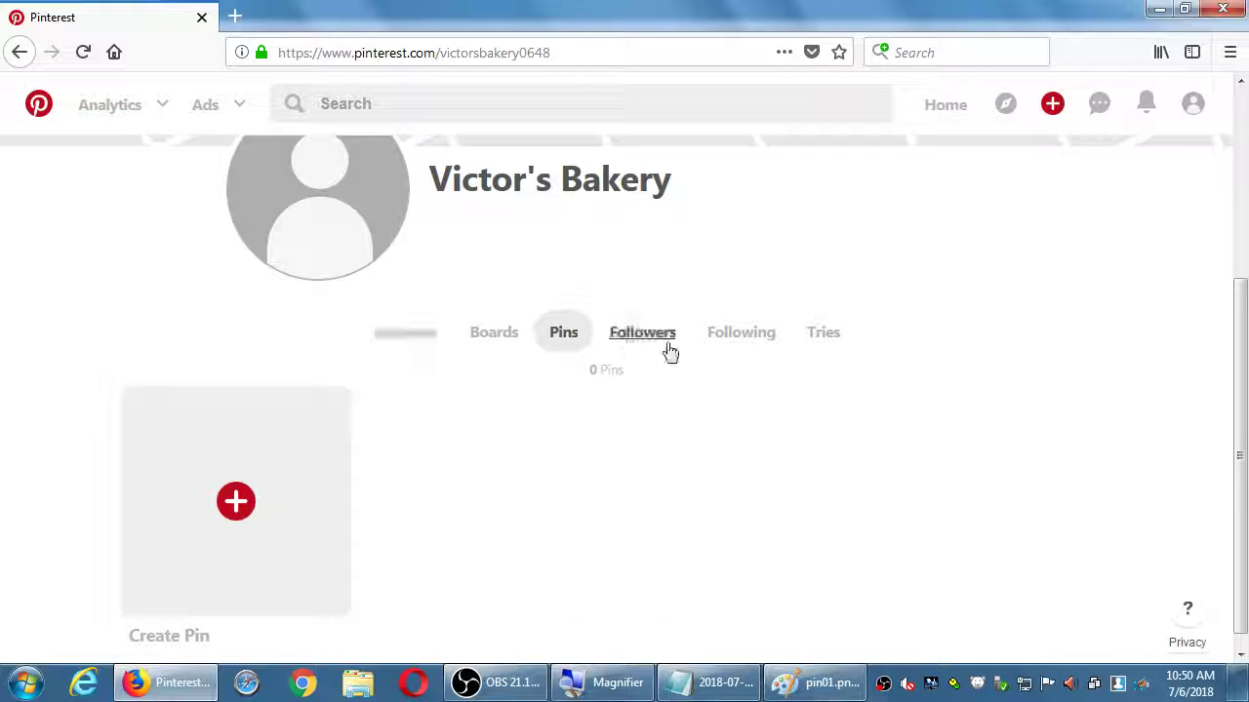
scroll(385, 394, "down", 1)
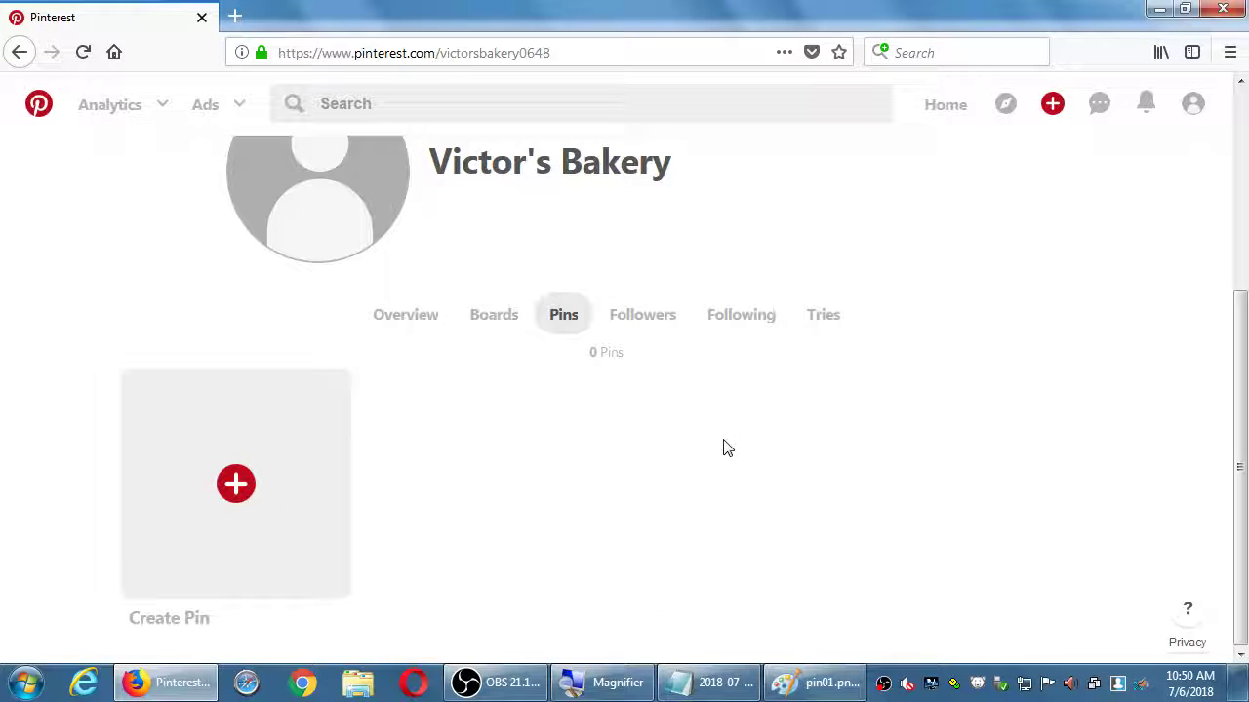
scroll(738, 449, "up", 5)
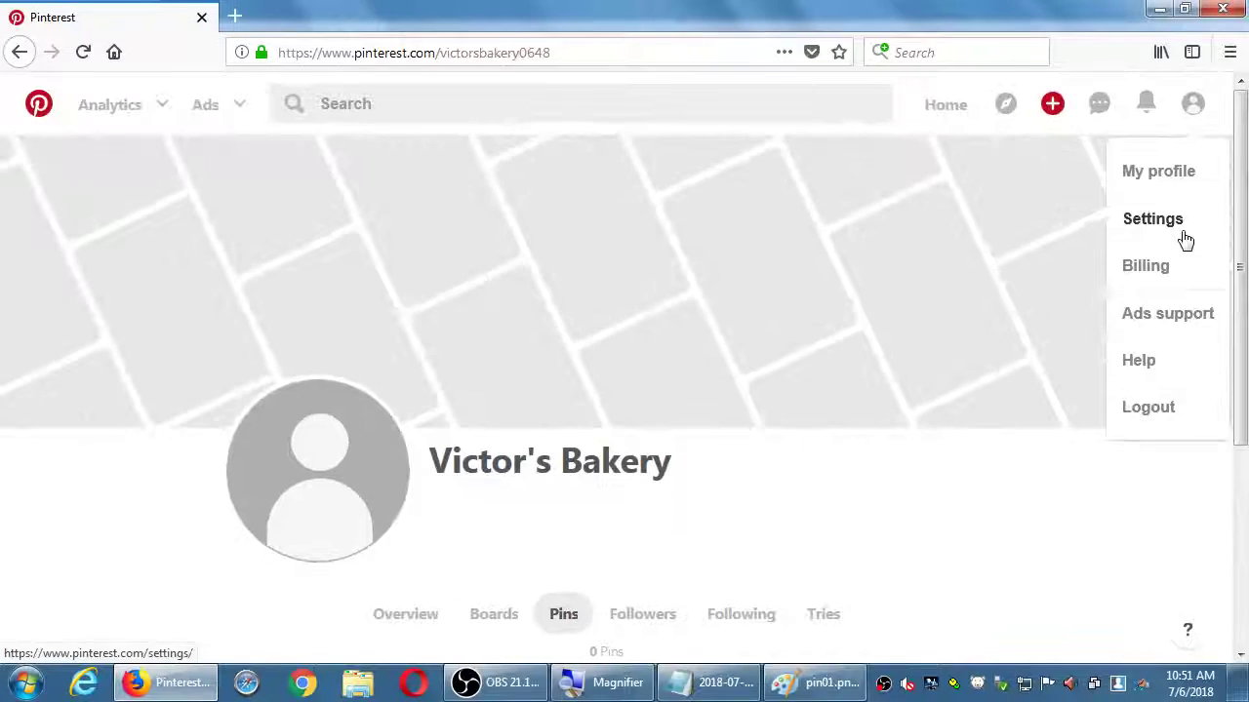
left_click(1182, 265)
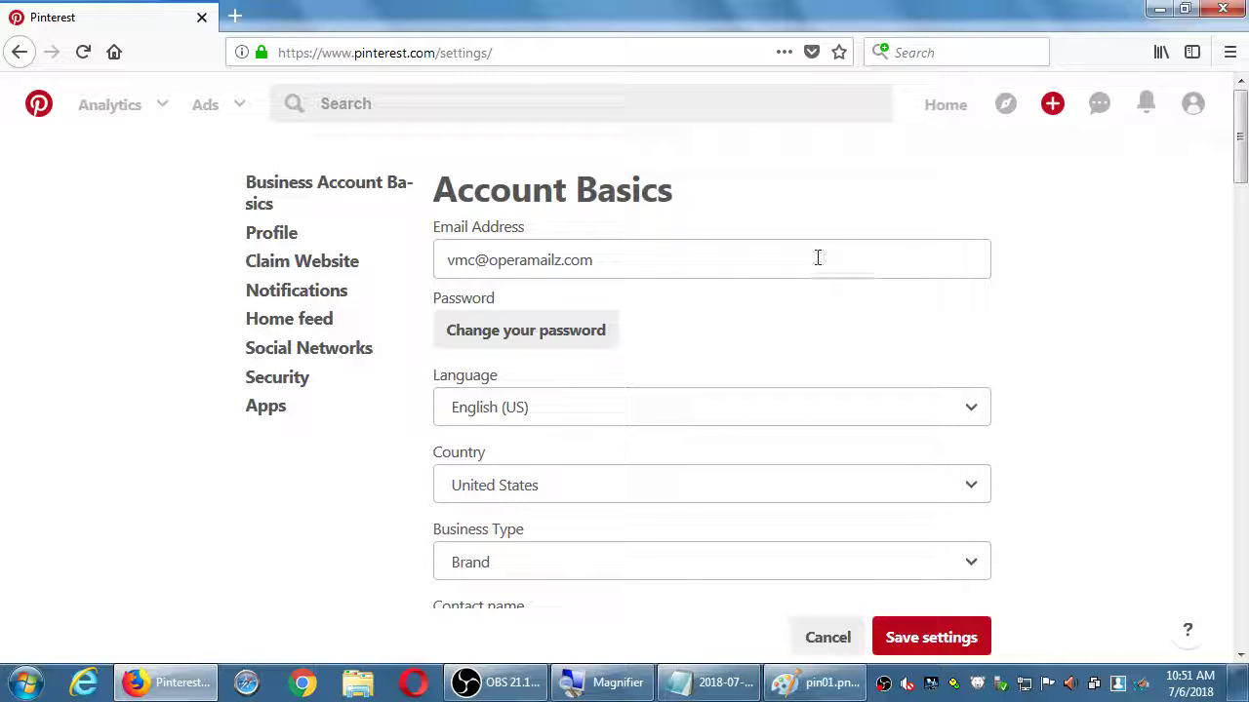
Step: Review the account basics, including the available Business Type options, down to the personalization settings
scroll(829, 252, "down", 1)
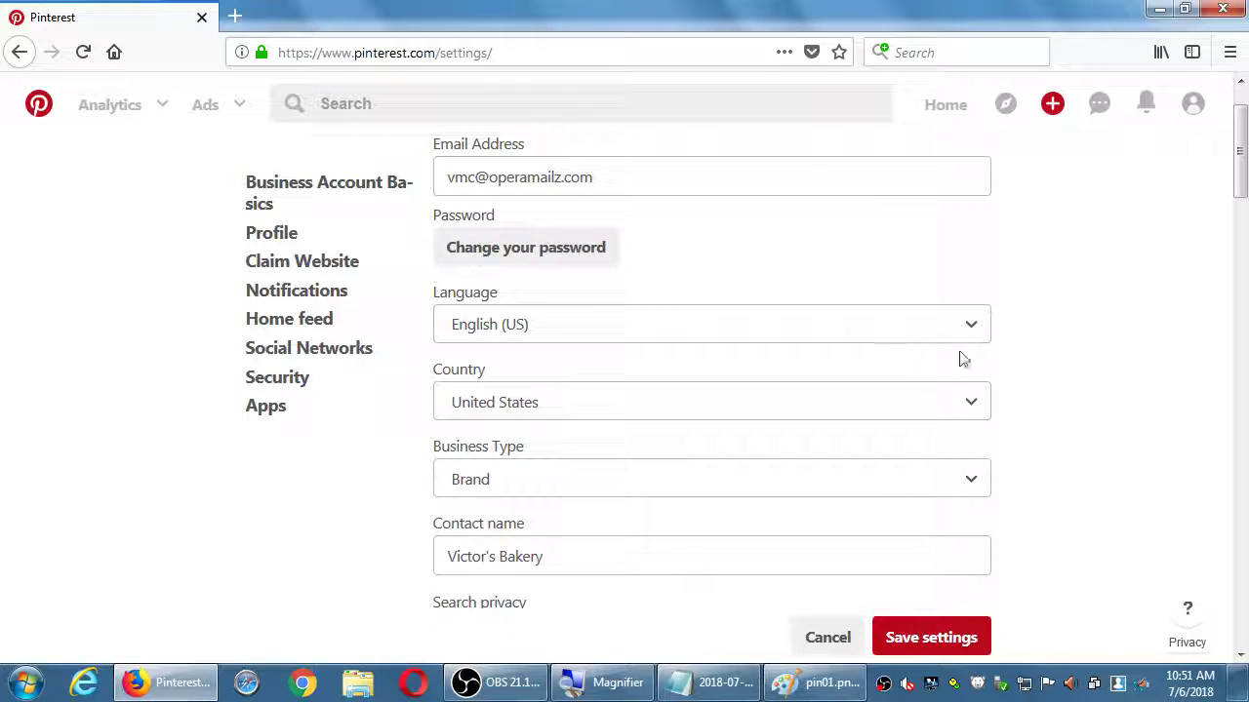
scroll(1100, 384, "down", 2)
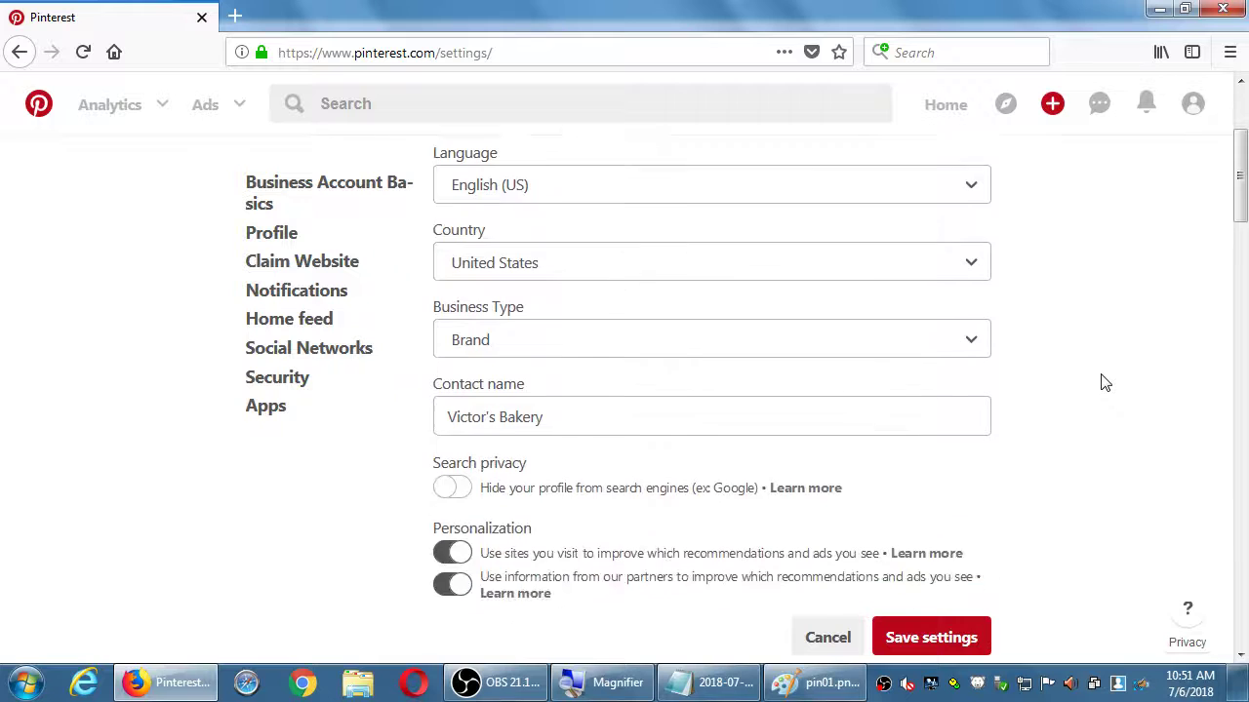
left_click(477, 335)
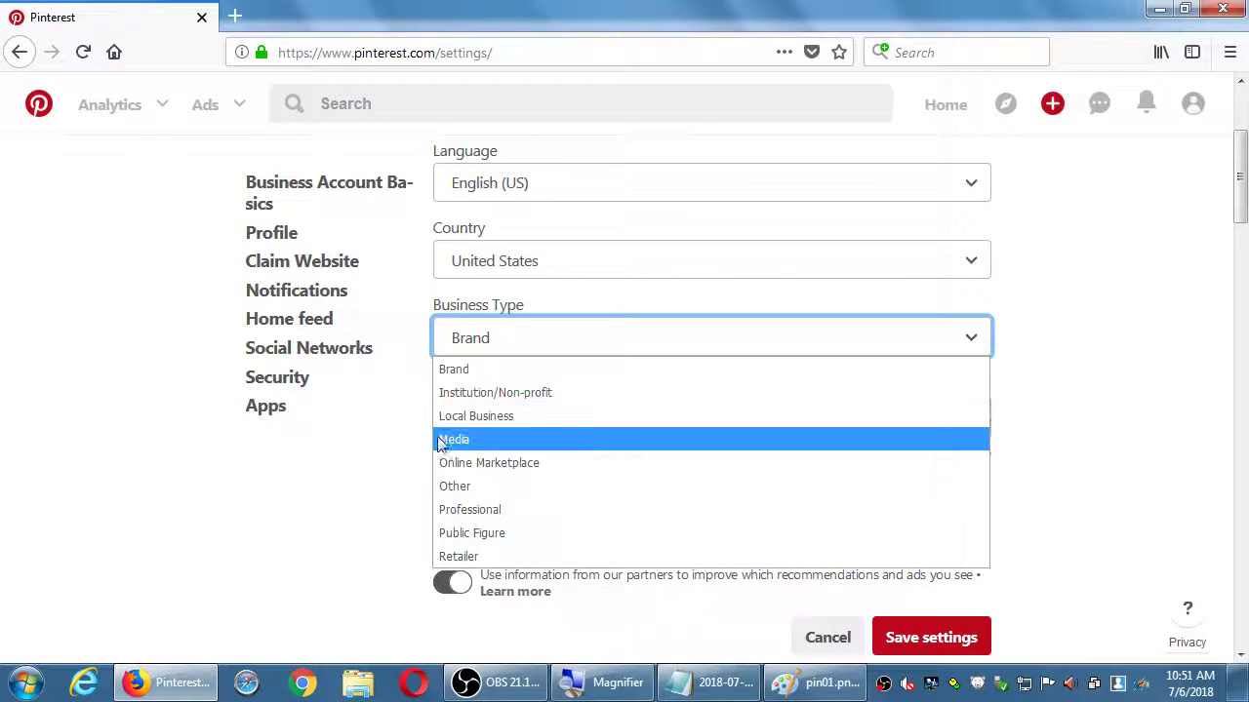
left_click(238, 515)
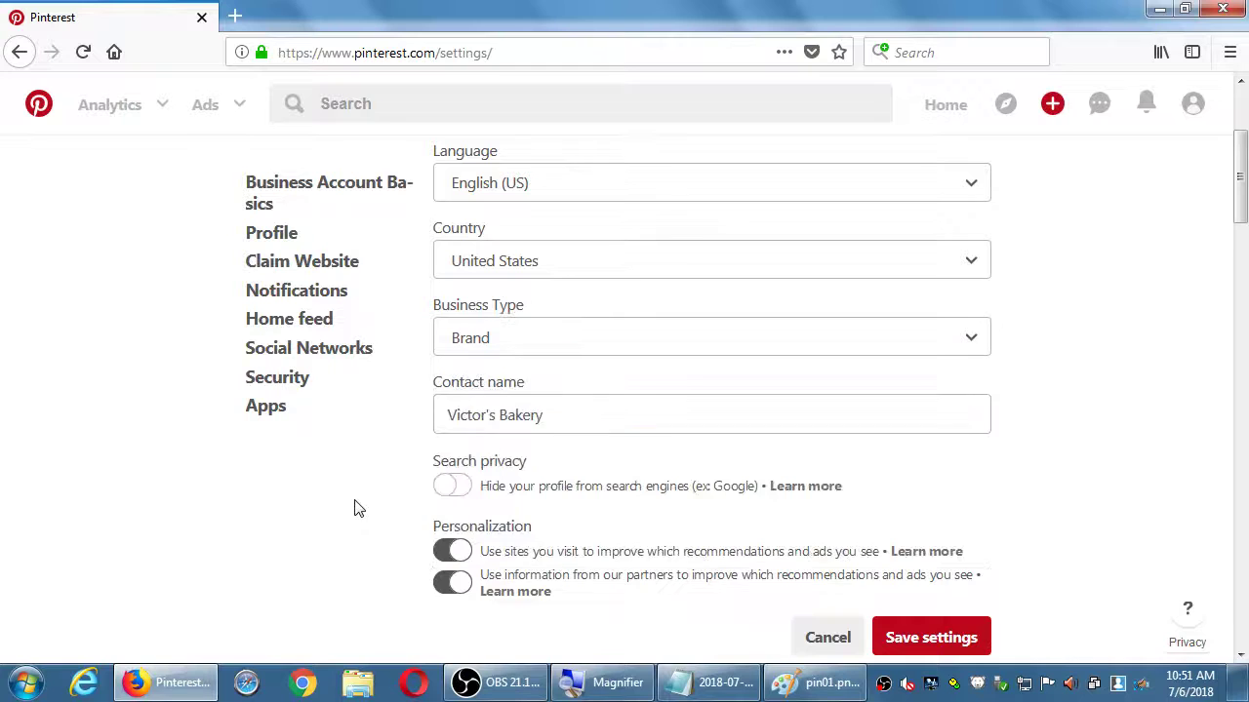
scroll(382, 502, "down", 2)
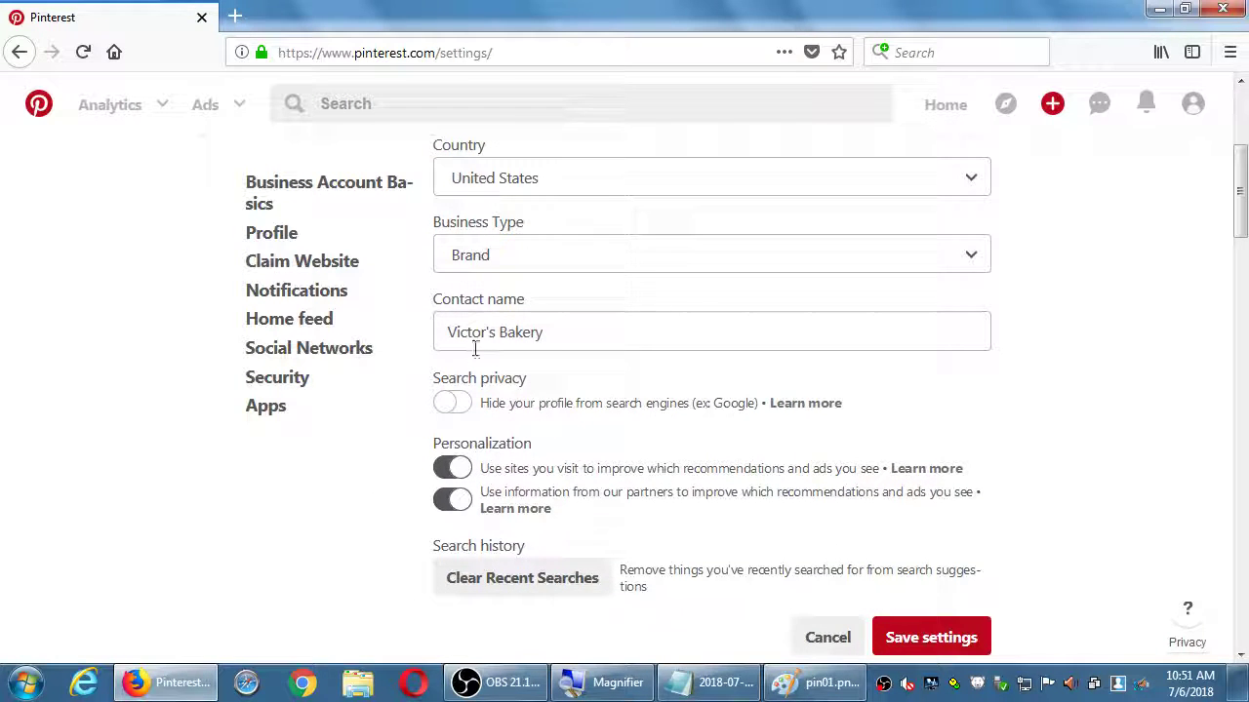
scroll(651, 327, "down", 2)
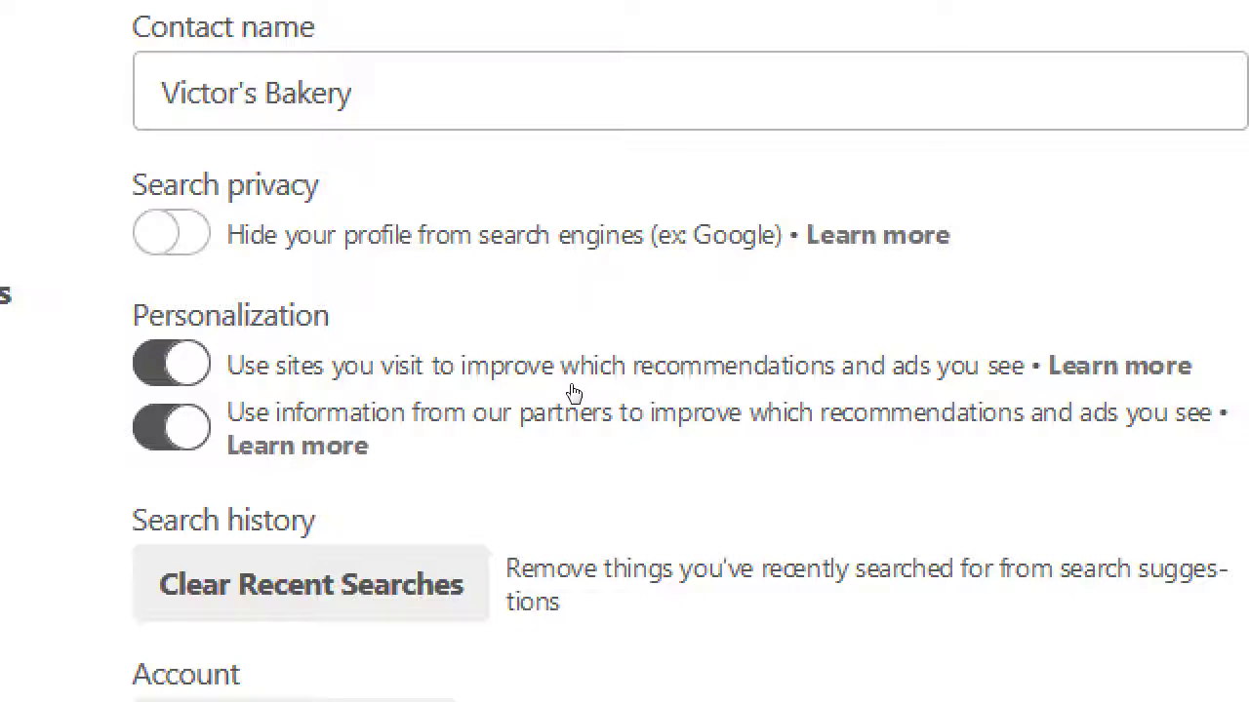
Step: Switch each of the two personalization options off and back on, one at a time
left_click(453, 381)
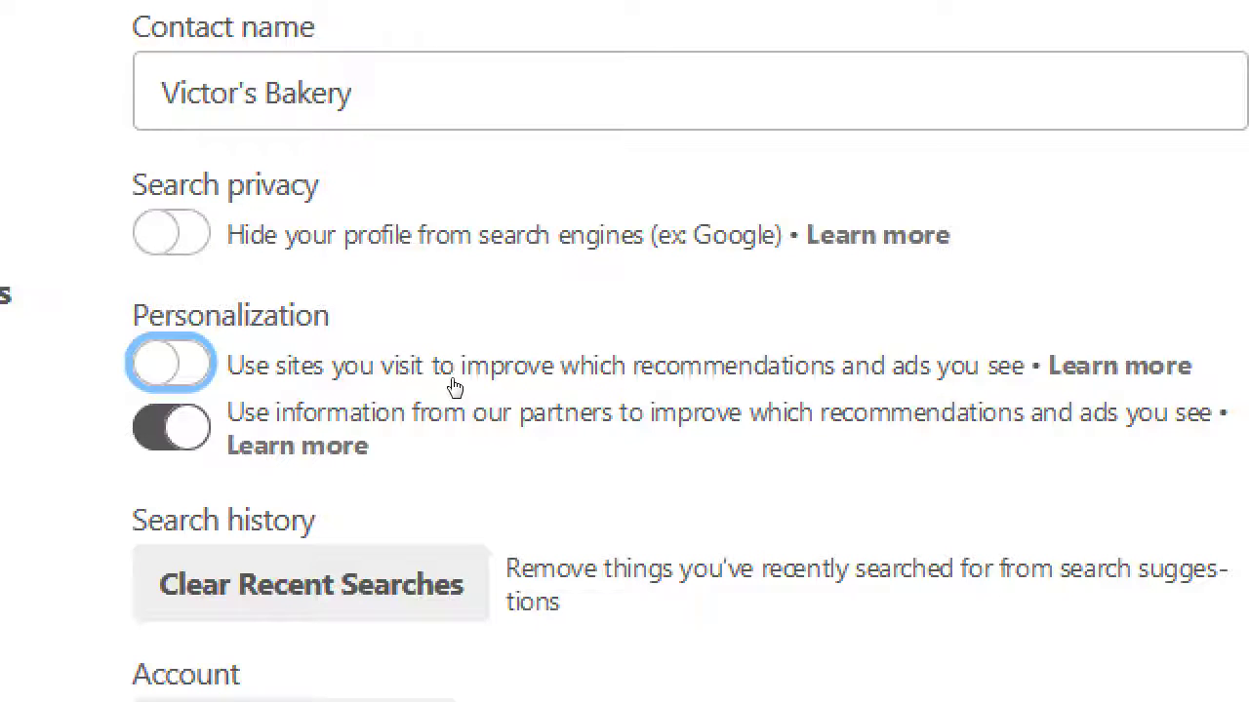
left_click(455, 385)
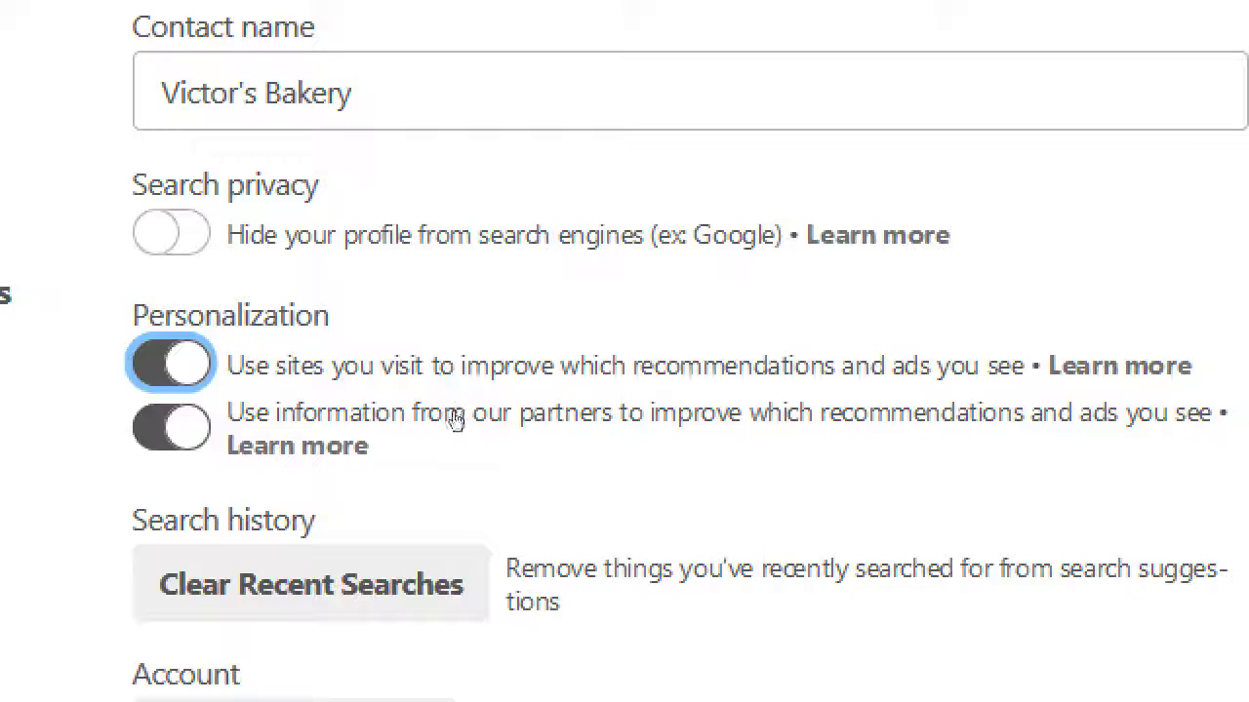
left_click(455, 419)
left_click(454, 421)
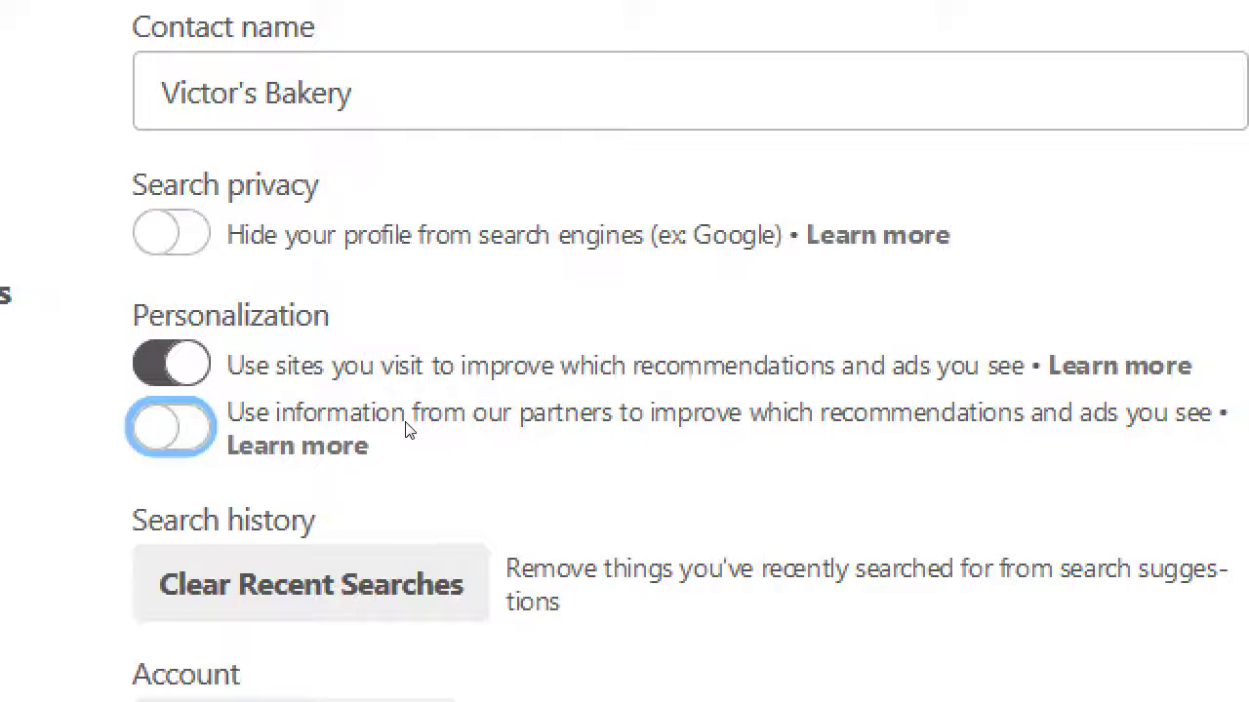
left_click(446, 425)
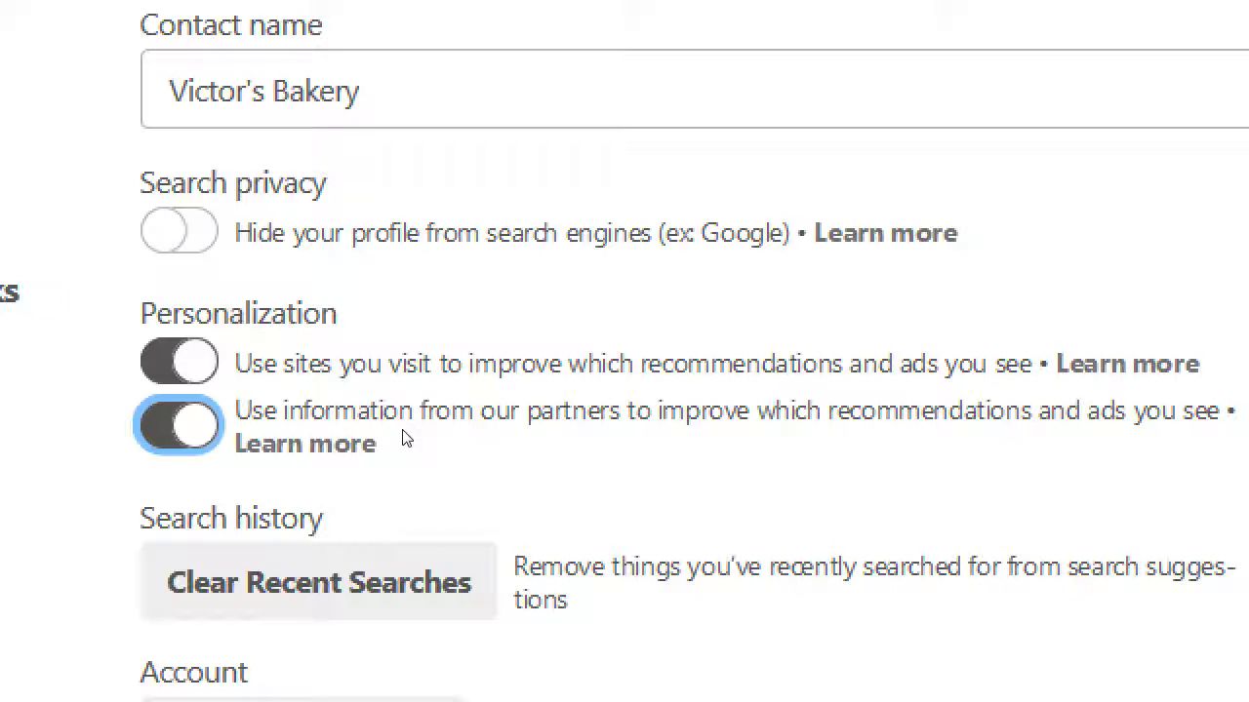
Step: Repeatedly turn both the sites-visited and partner-information personalization options off and back on together
left_click(446, 408)
left_click(445, 378)
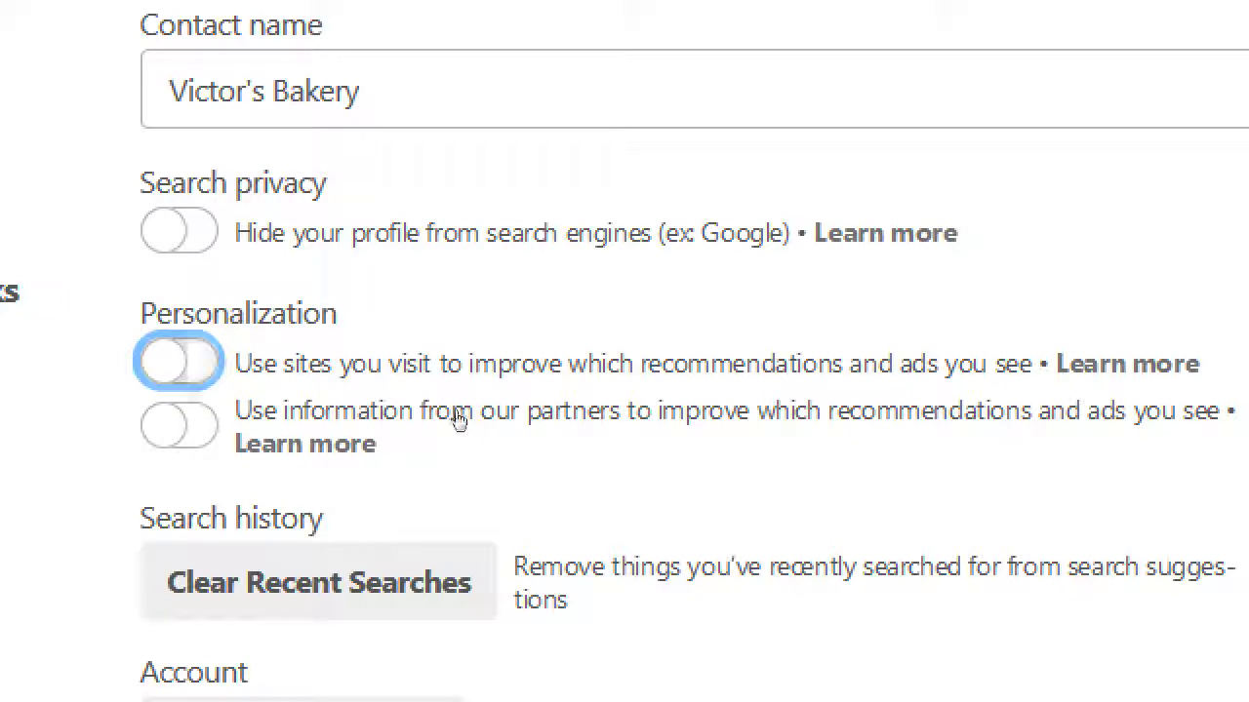
left_click(454, 414)
left_click(453, 386)
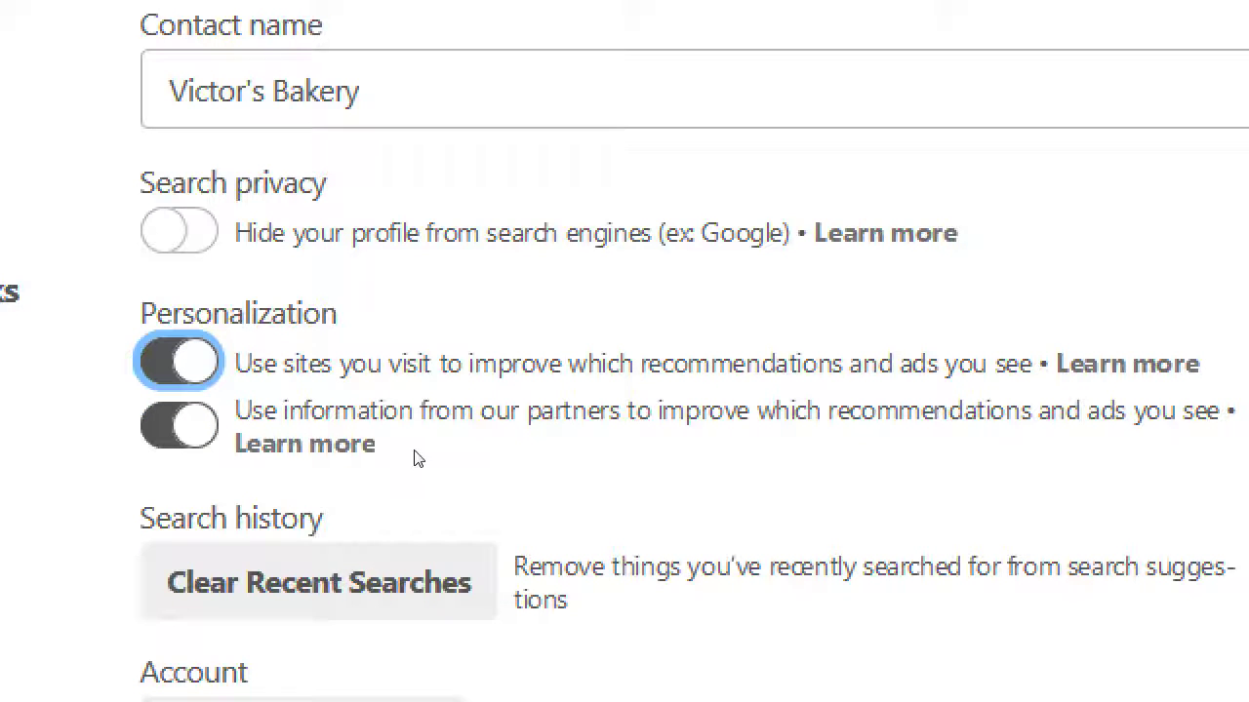
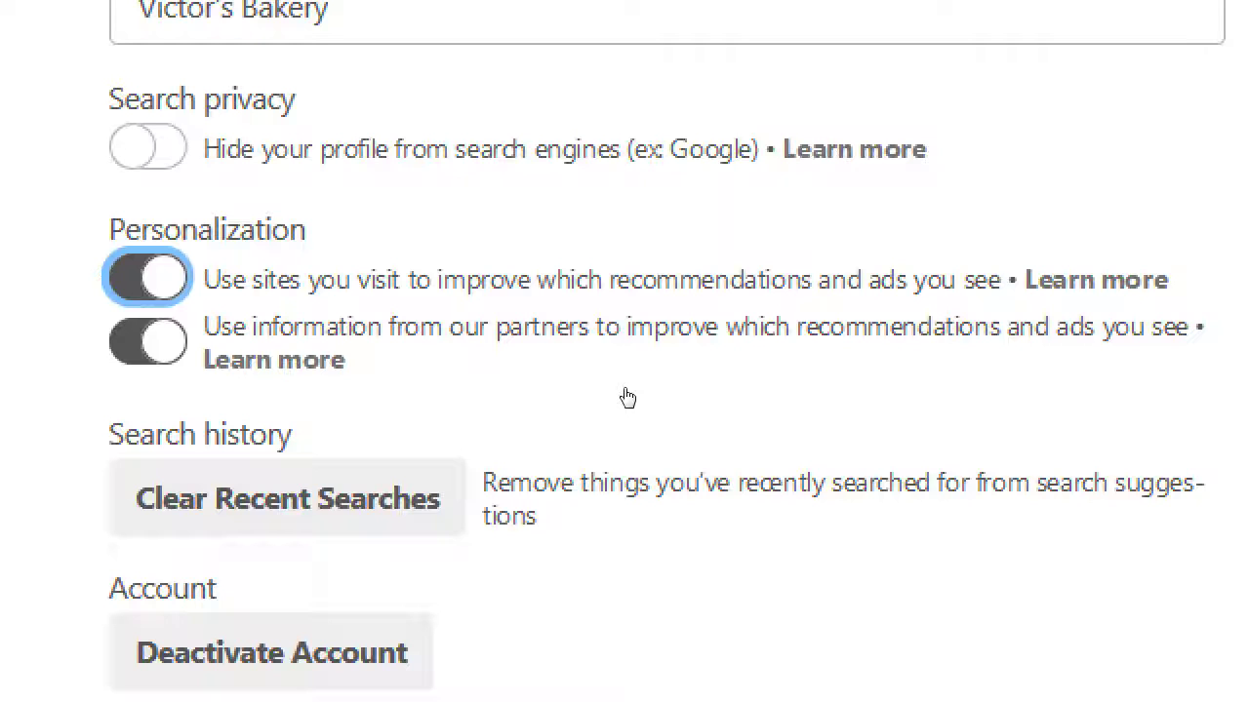
key("space")
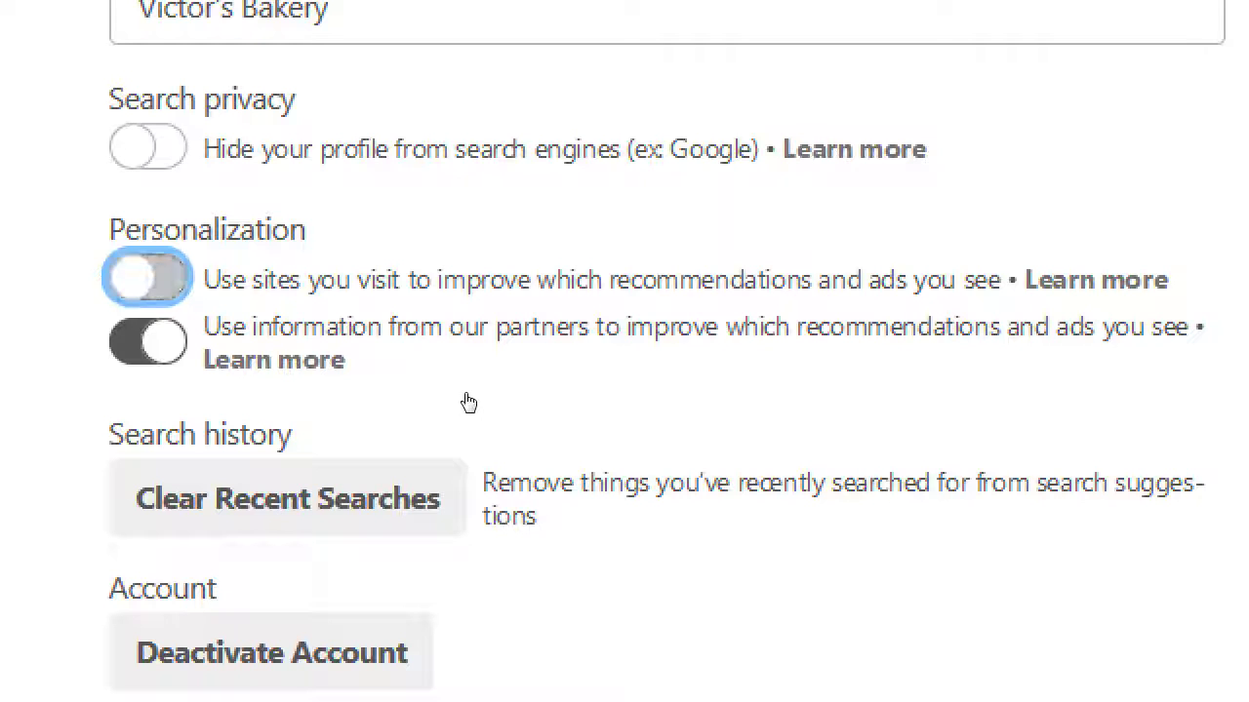
key("Tab")
key("space")
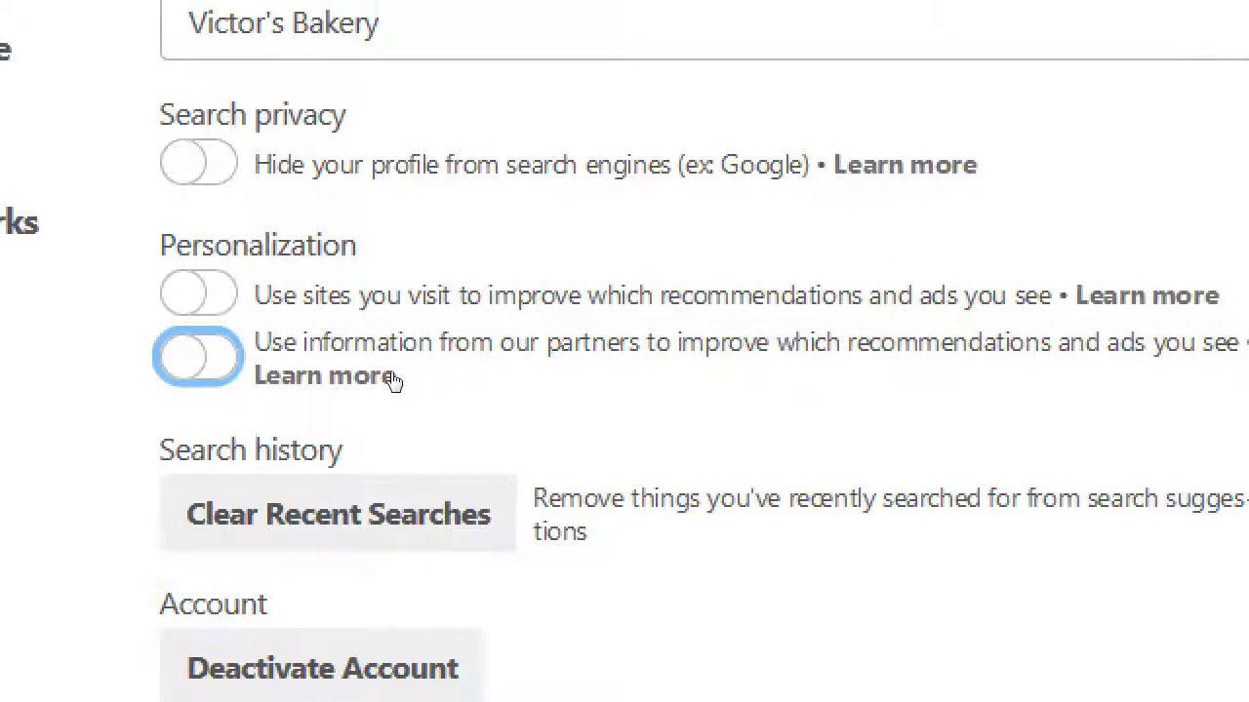
key("space")
key("shift+Tab")
key("space")
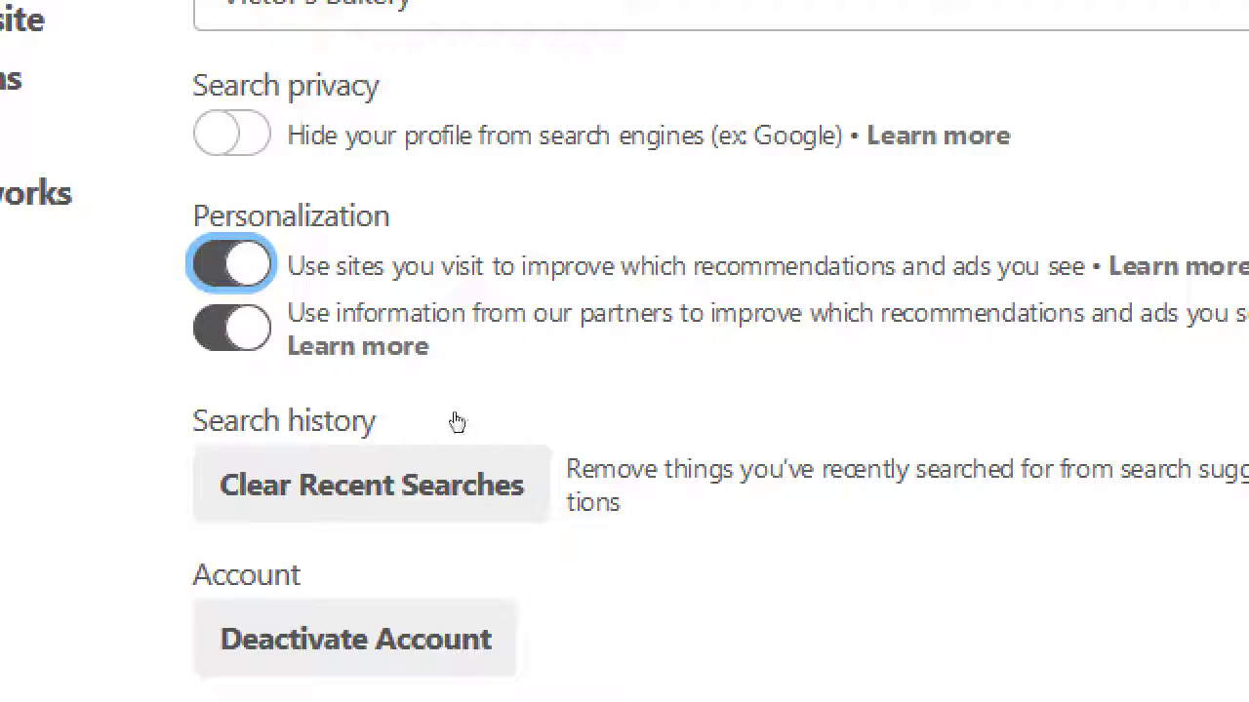
key("Tab")
key("space")
key("shift+Tab")
key("space")
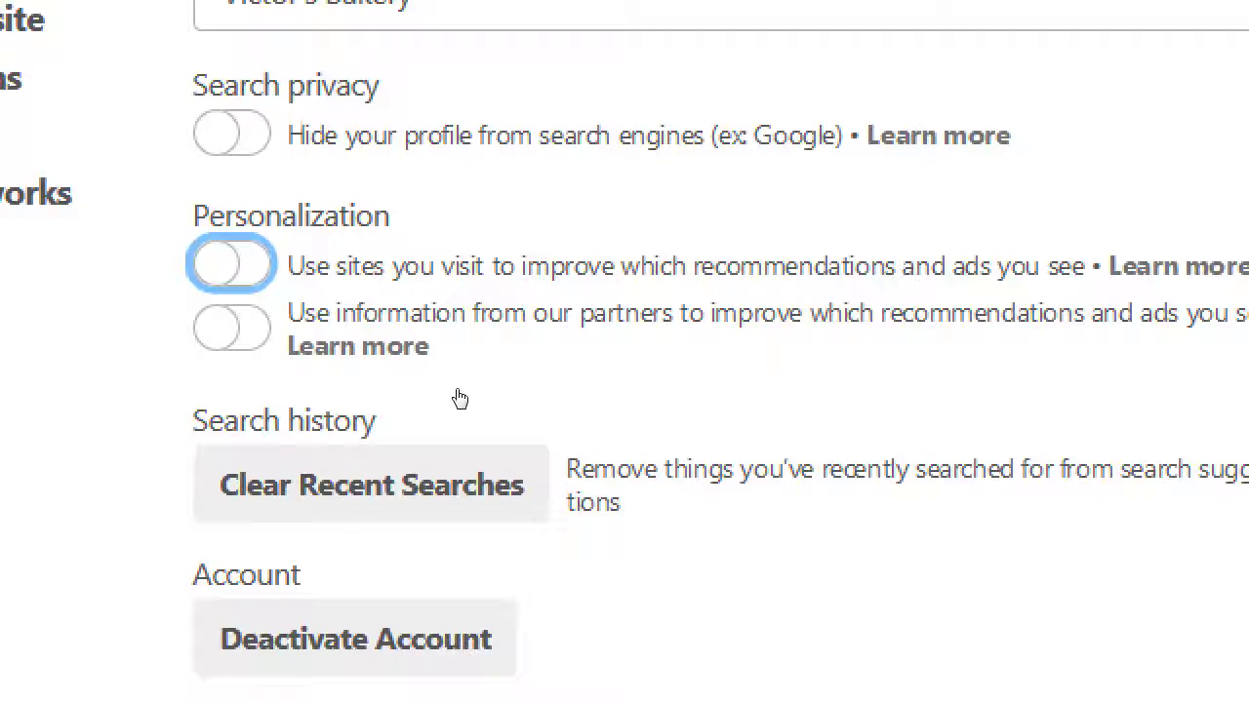
key("space")
key("Tab")
key("space")
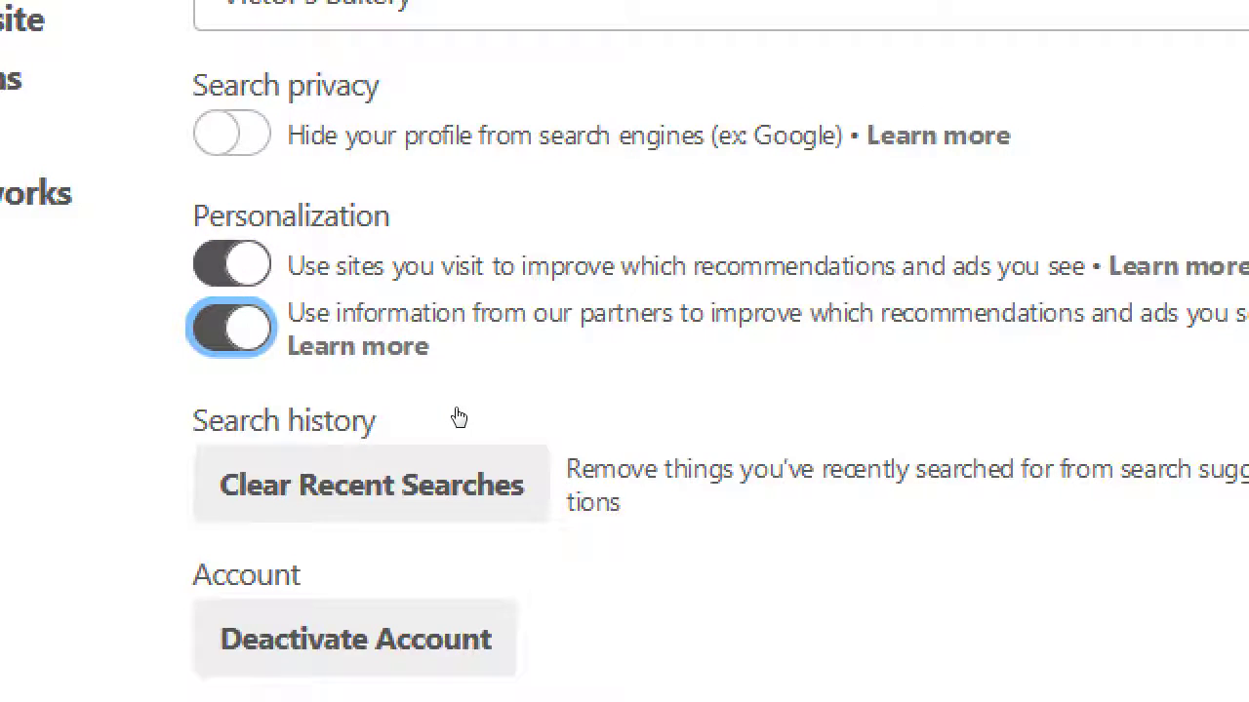
Step: Switch to the text notes and add the heading "A reason to have relavant ads on:" at the end
key("alt+Tab")
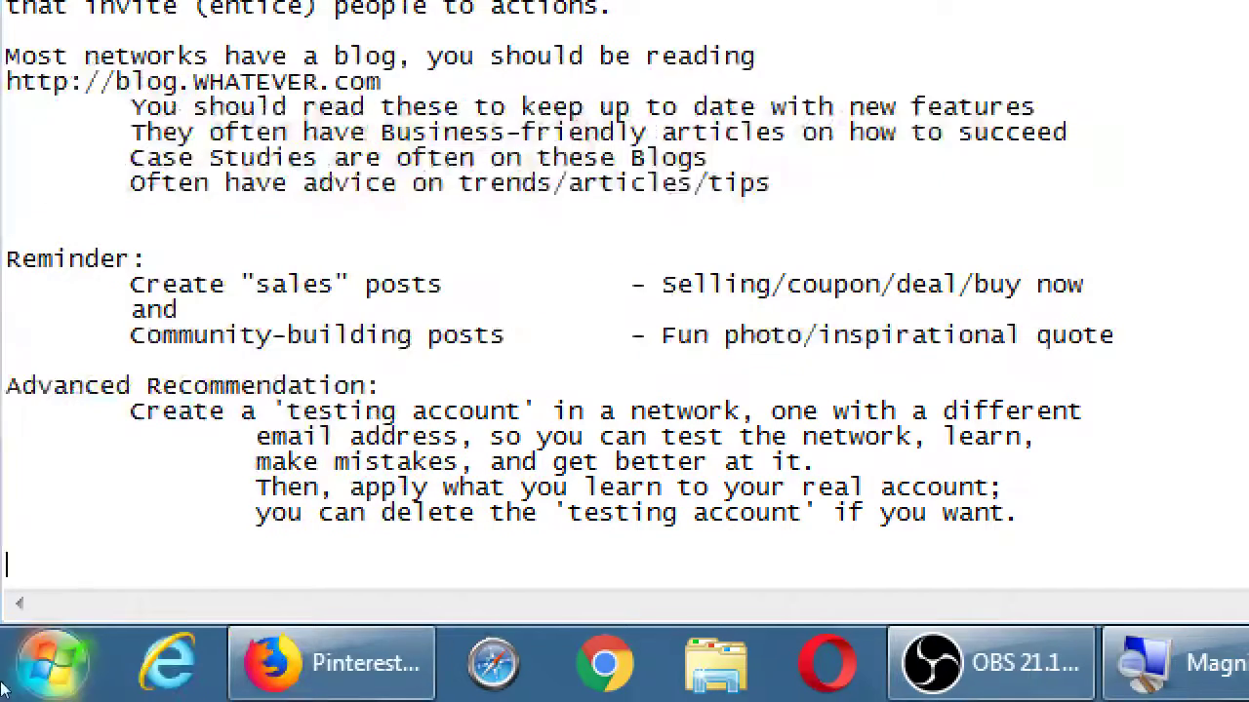
type("A")
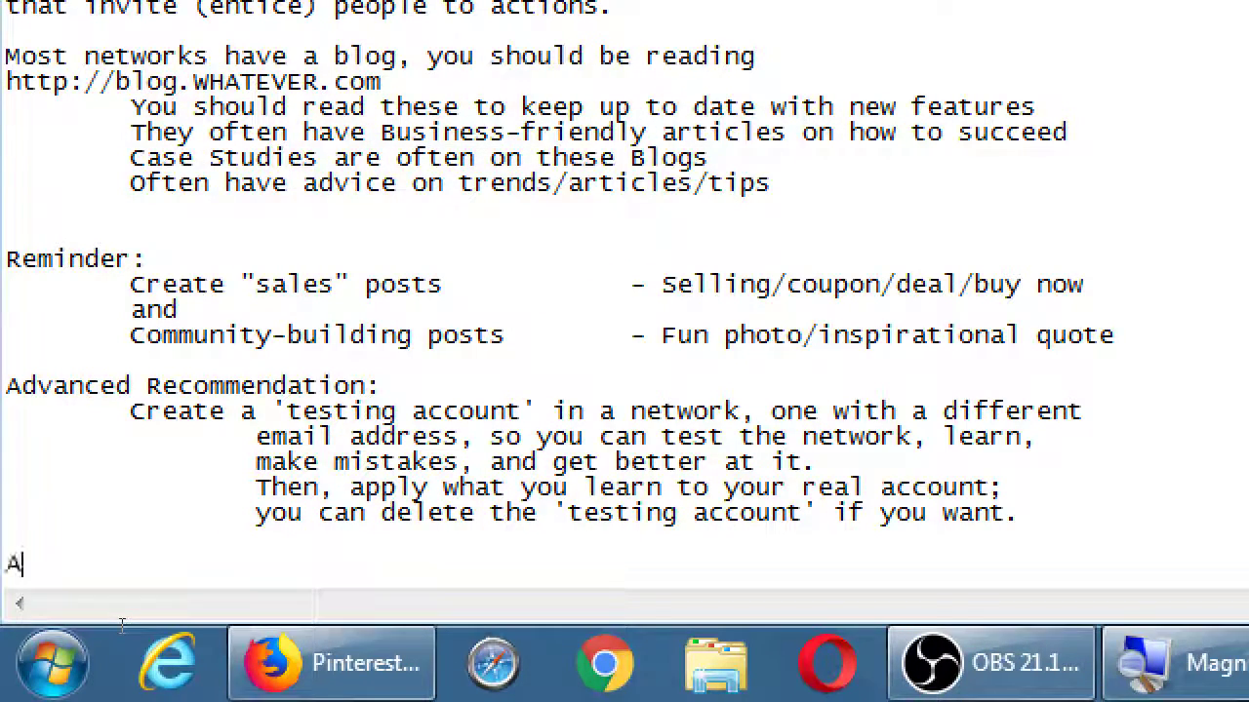
type(" reason to have ")
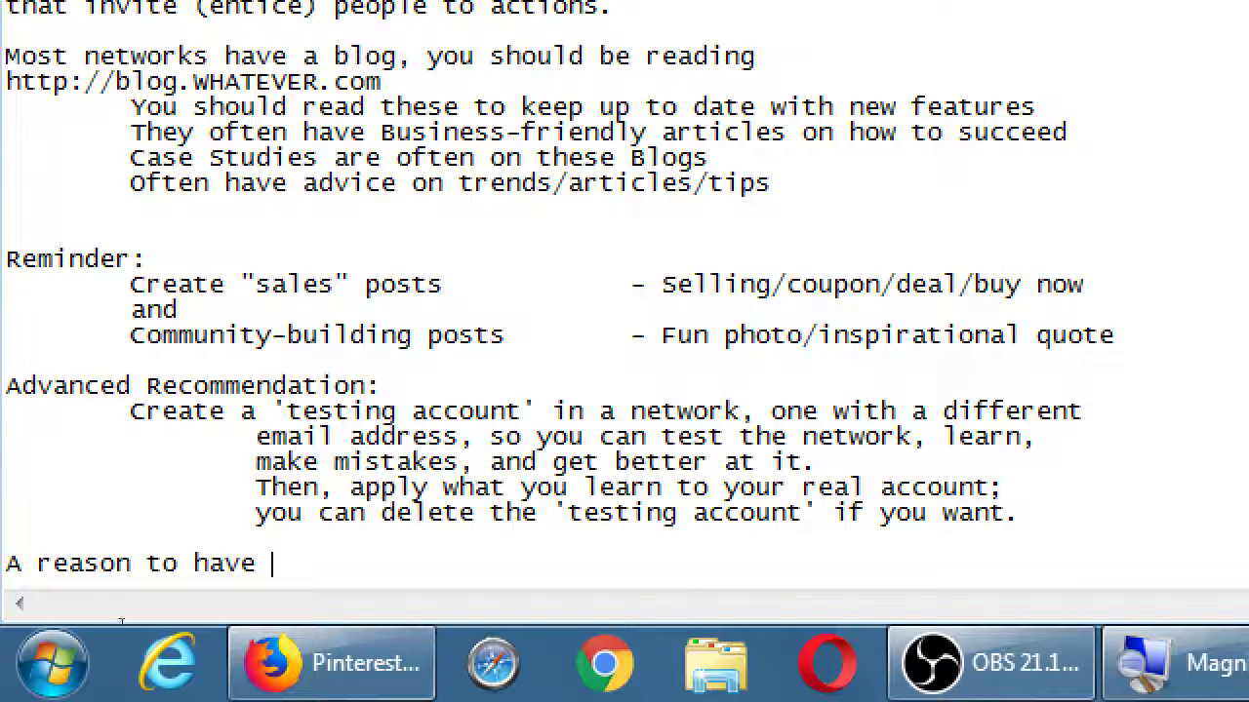
type("relavant ")
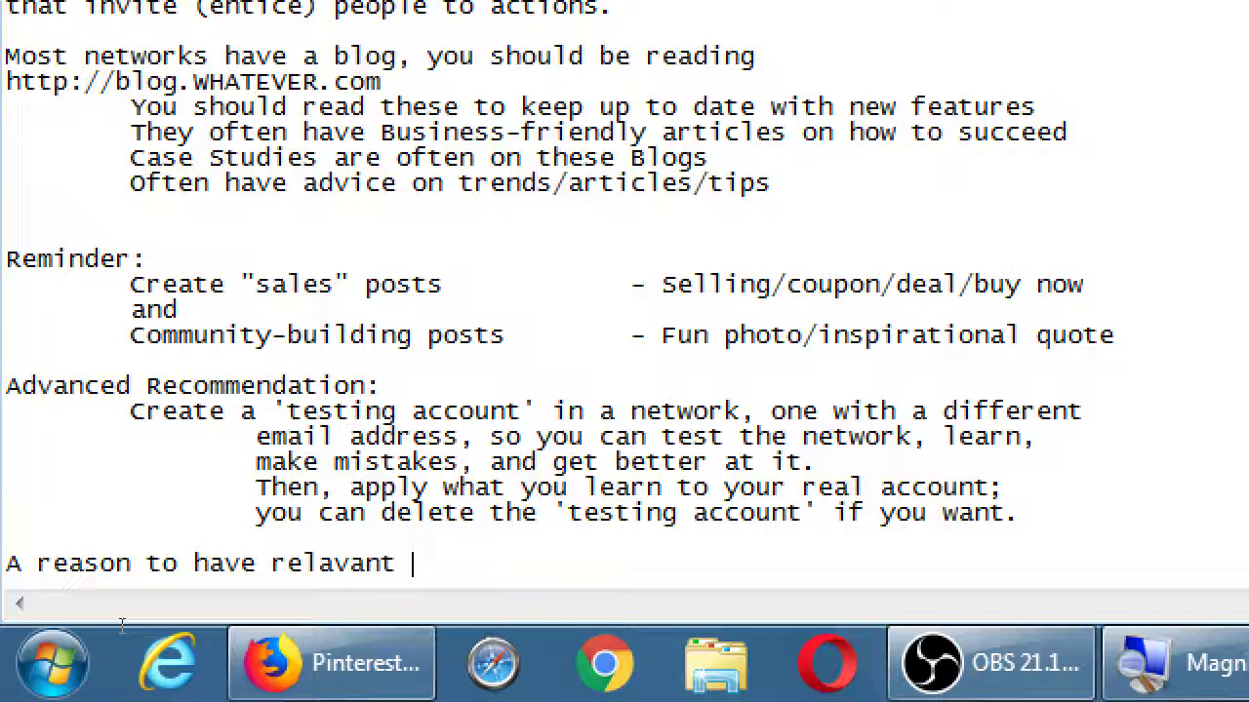
type("ads on:")
key("Return")
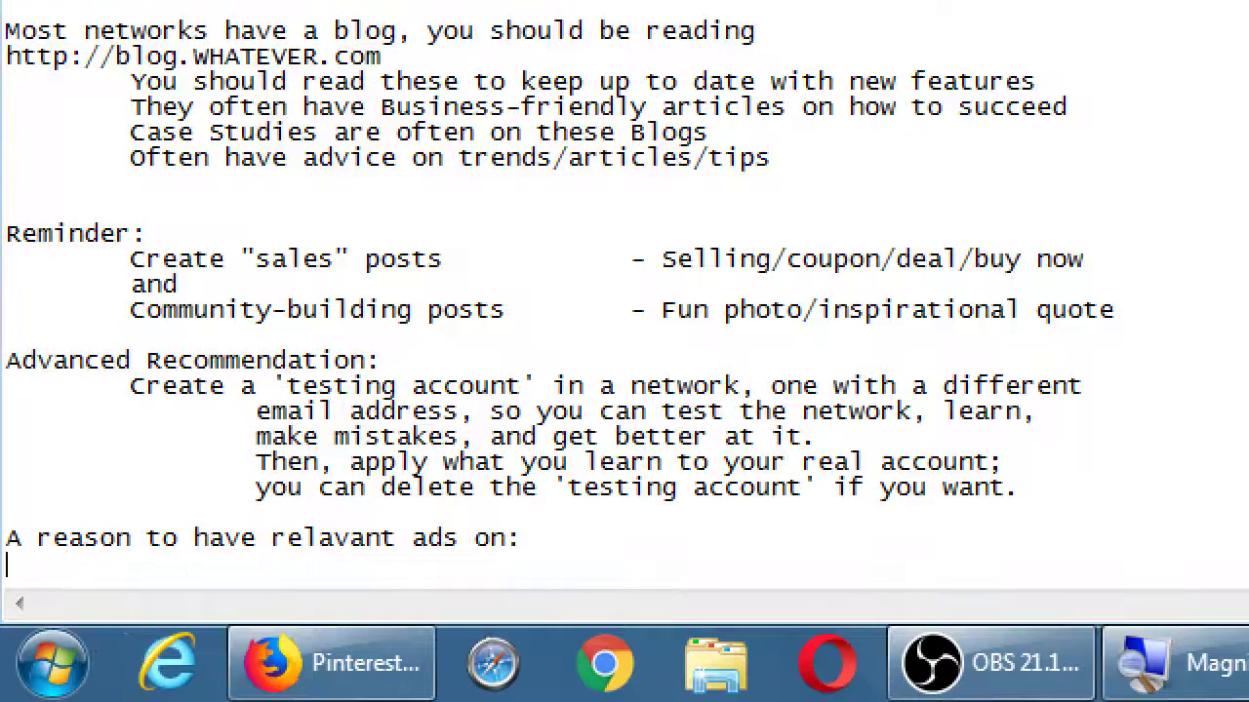
Step: Add the indented line "You will see ads about the content that matters to you" under the new heading
key("Tab")
type("You wi")
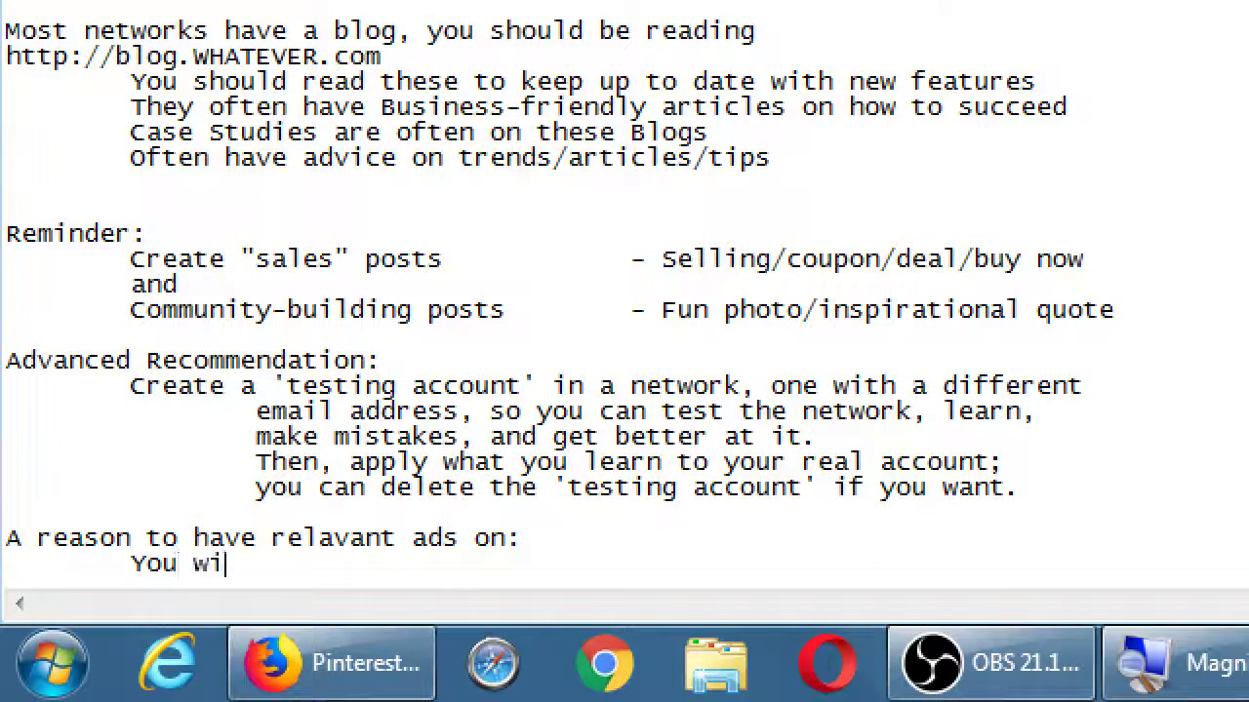
type("ll see ads abou")
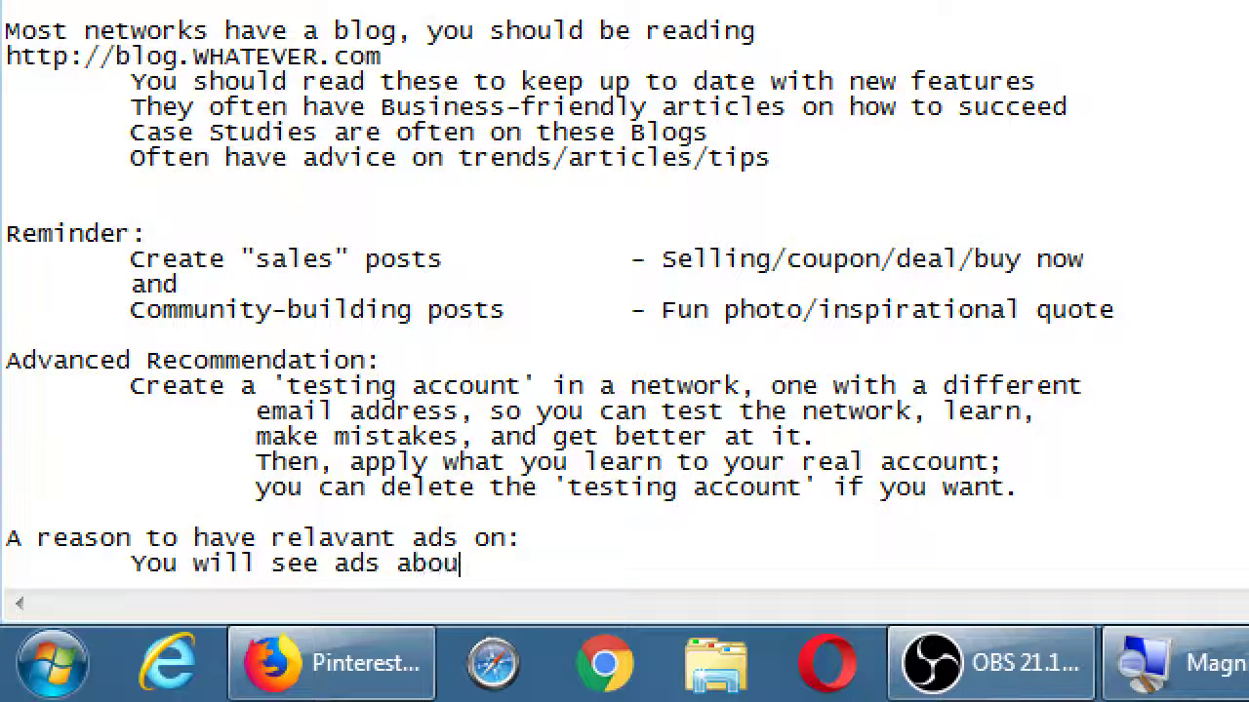
type("t the content th")
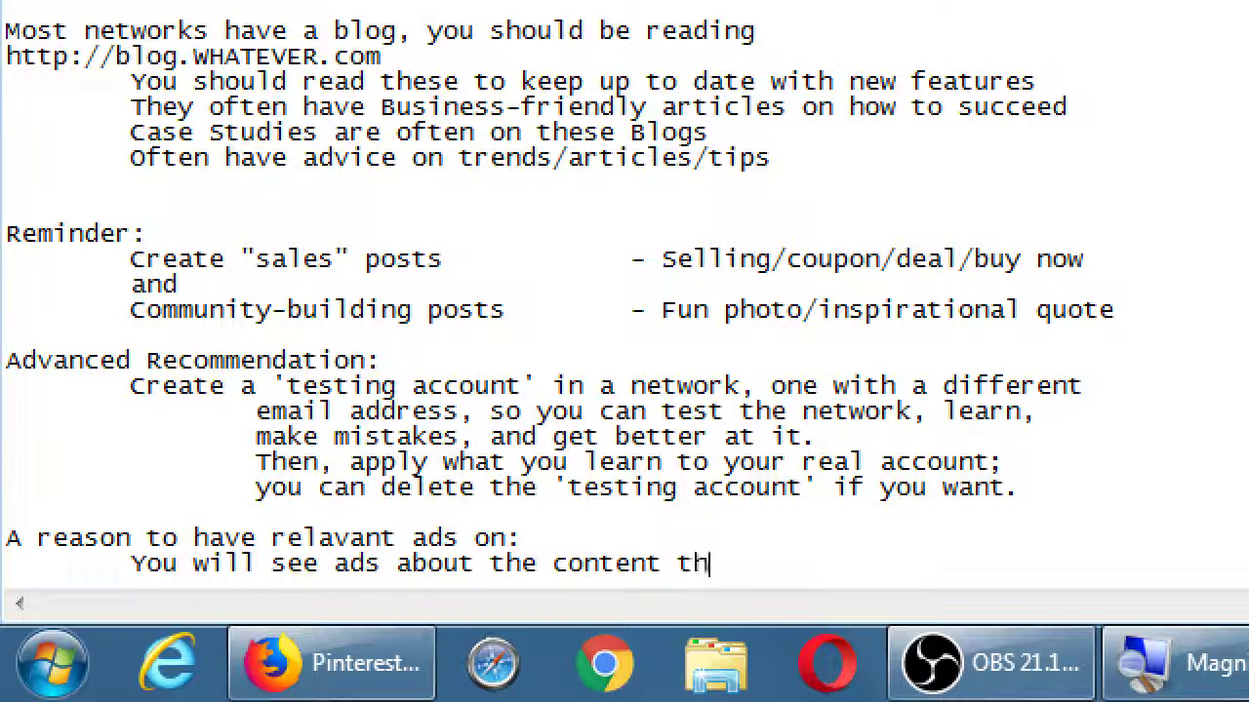
type("at matters to y")
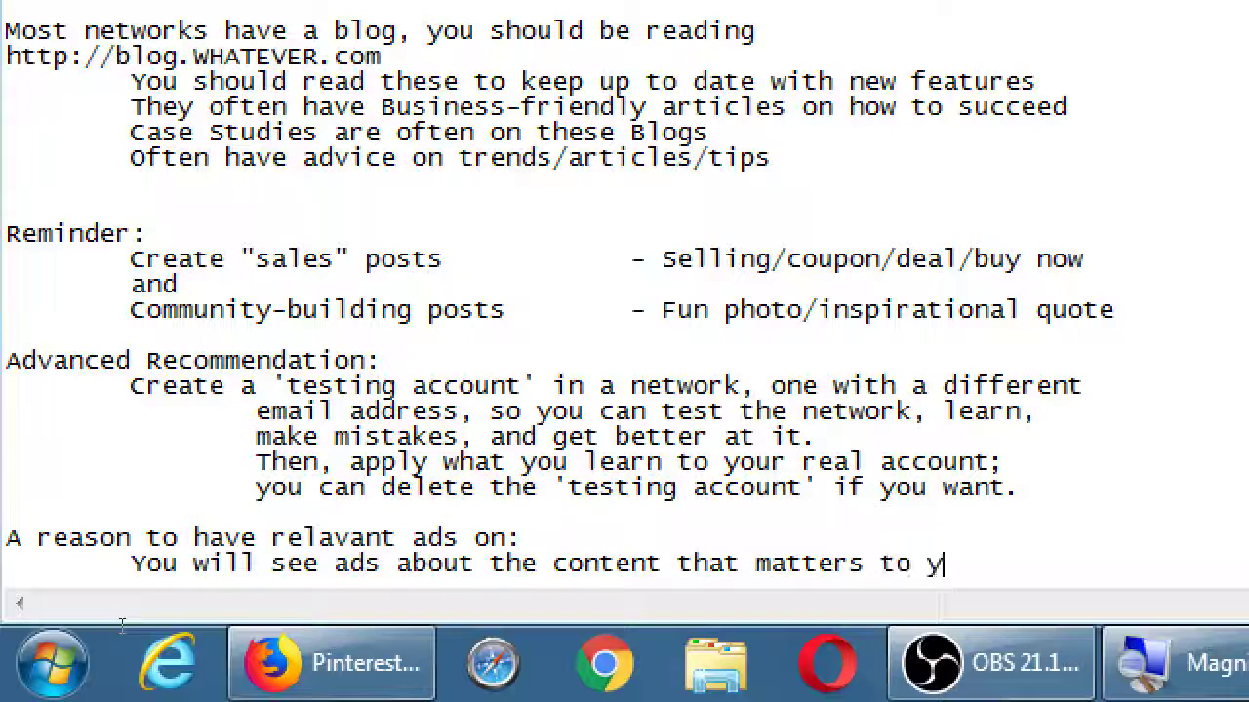
type("ou")
Step: Add the indented line "Which could give you inspiration for your own ads" under the relevant ads heading
key("Return")
key("Tab")
type("Which")
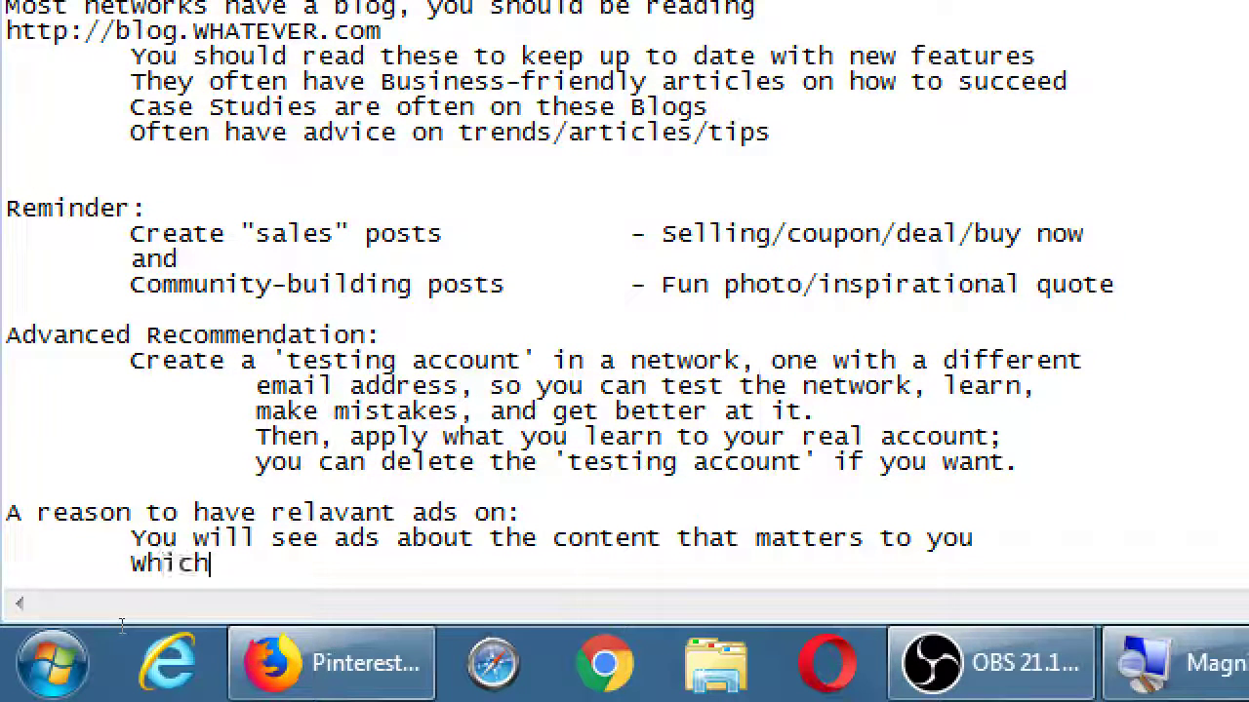
type(" could give you ")
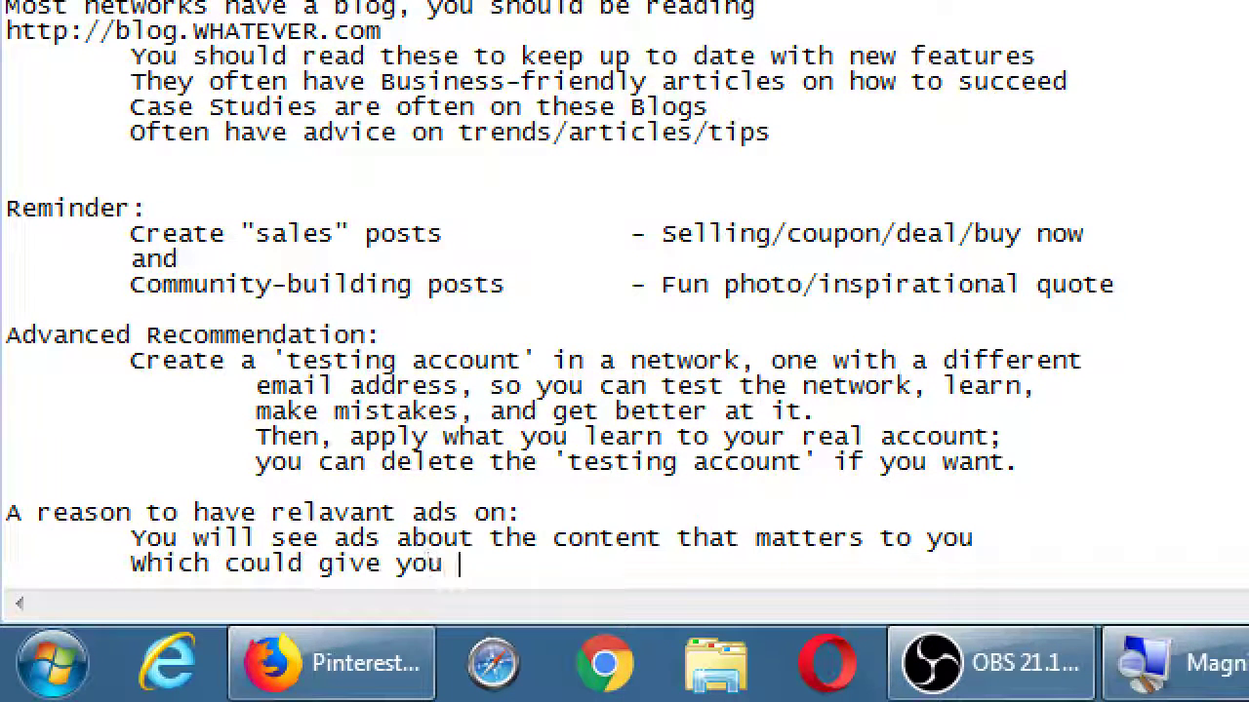
type("inpsi")
key("BackSpace")
key("BackSpace")
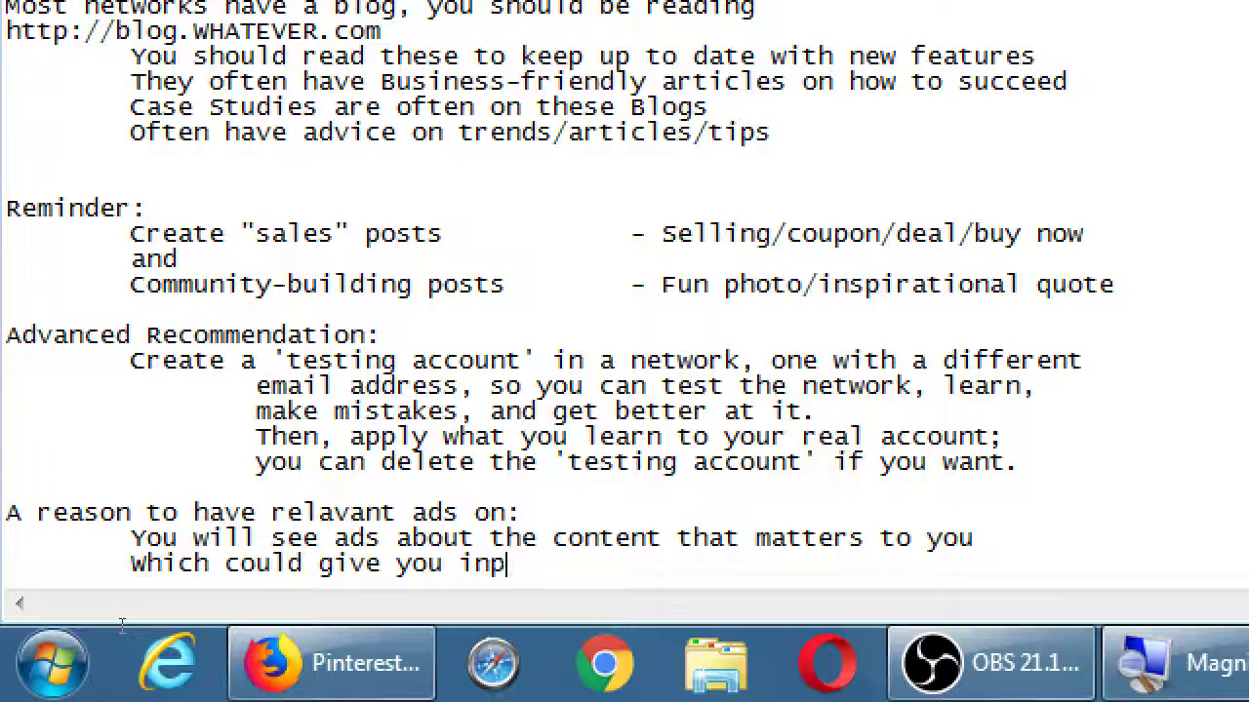
key("BackSpace")
type("spiration for ")
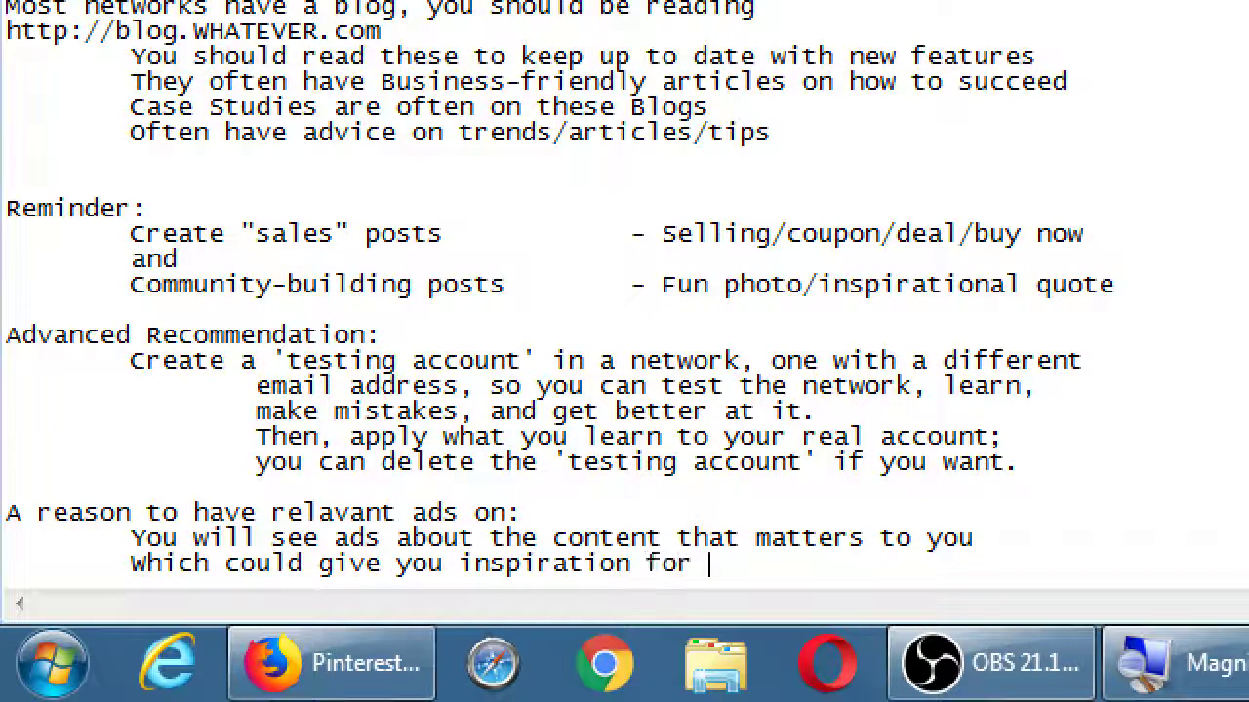
type("your own ads")
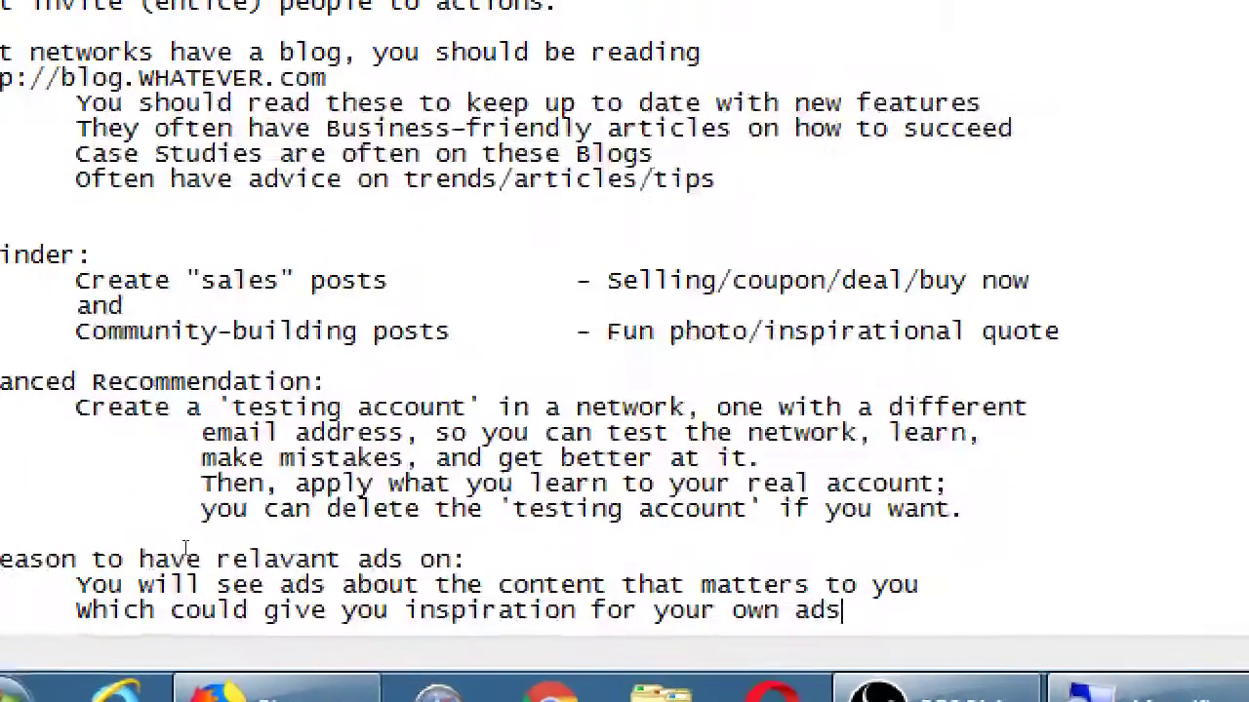
Step: Switch back to the Pinterest settings and review the search history, account and Profile fields, including picture, username, About you and location
key("super+minus")
key("alt+Tab")
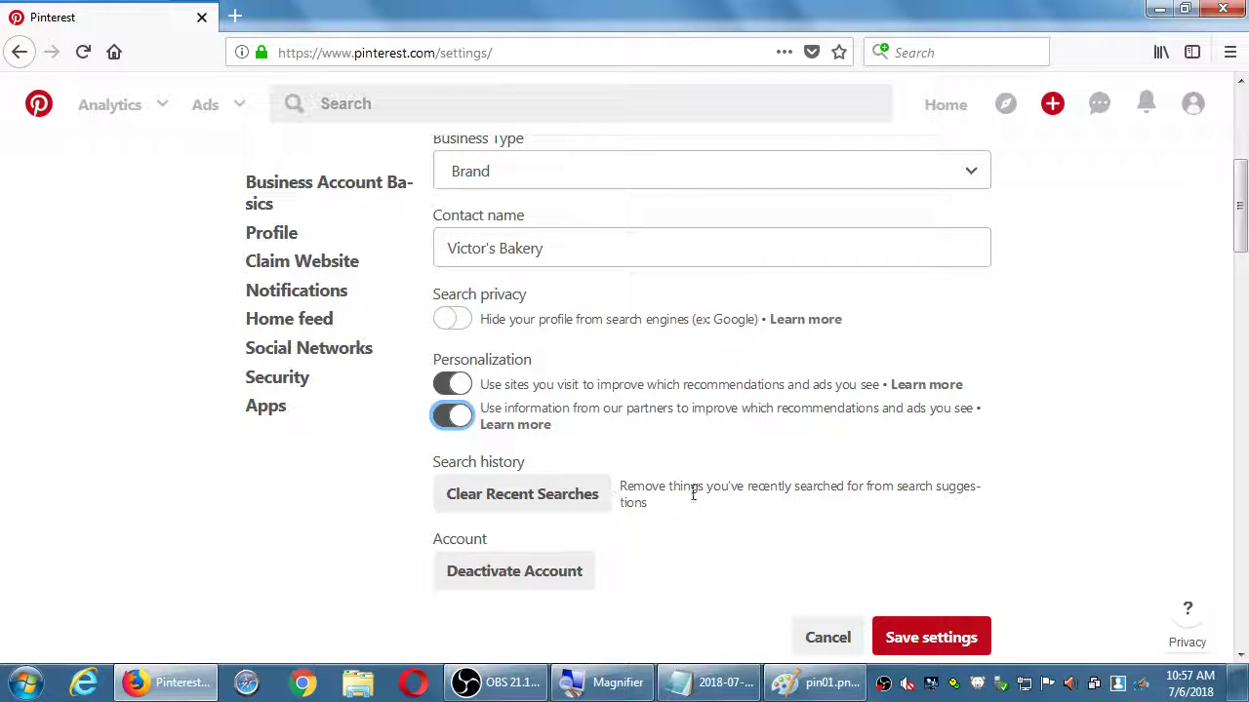
scroll(767, 518, "down", 2)
scroll(767, 518, "down", 2)
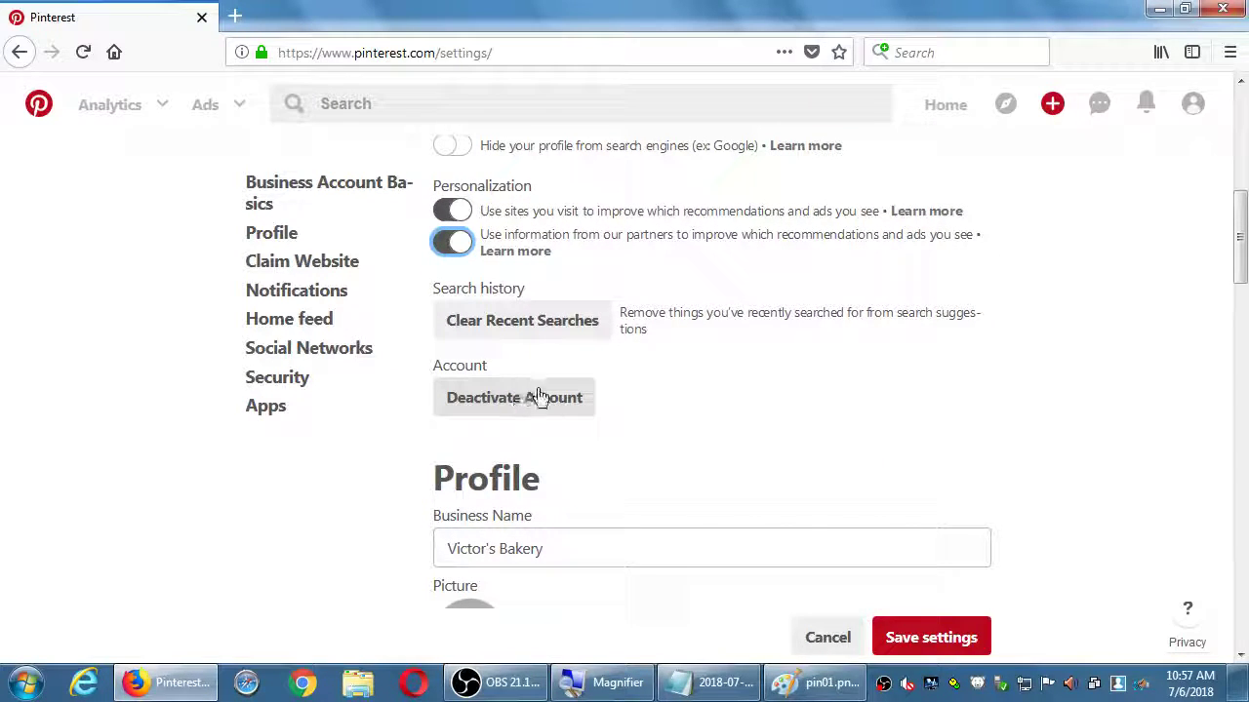
scroll(619, 366, "down", 5)
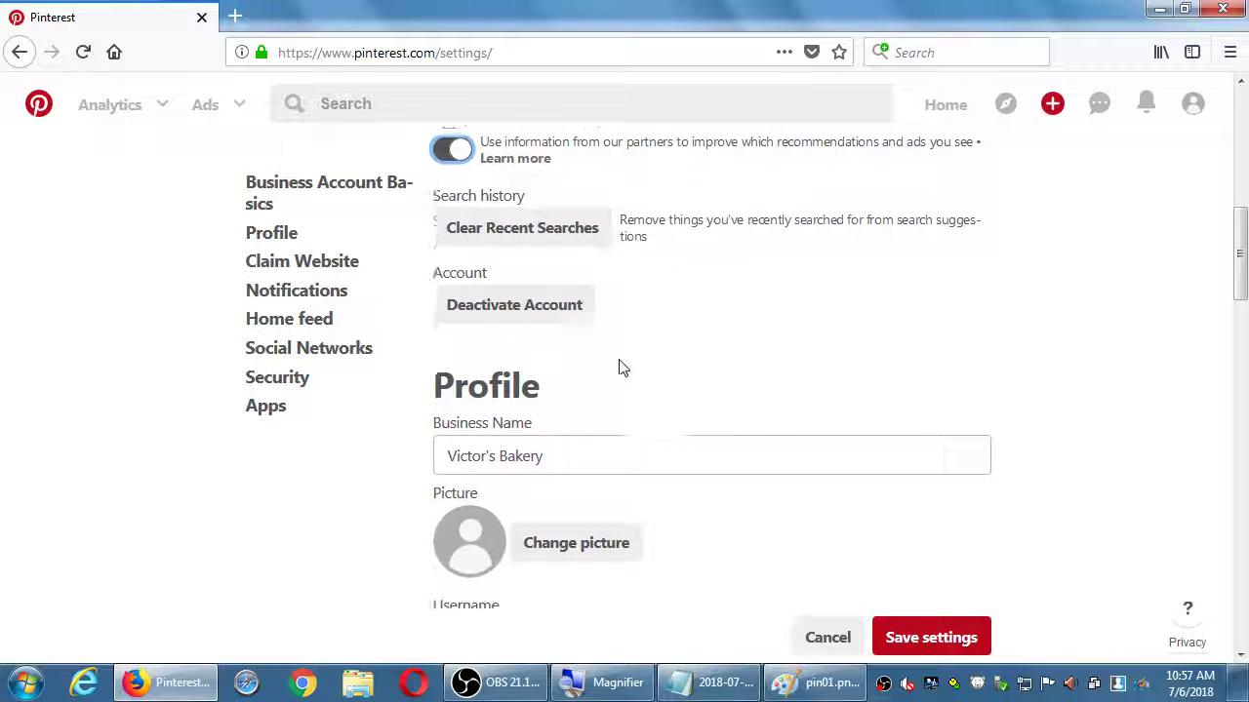
scroll(657, 472, "down", 3)
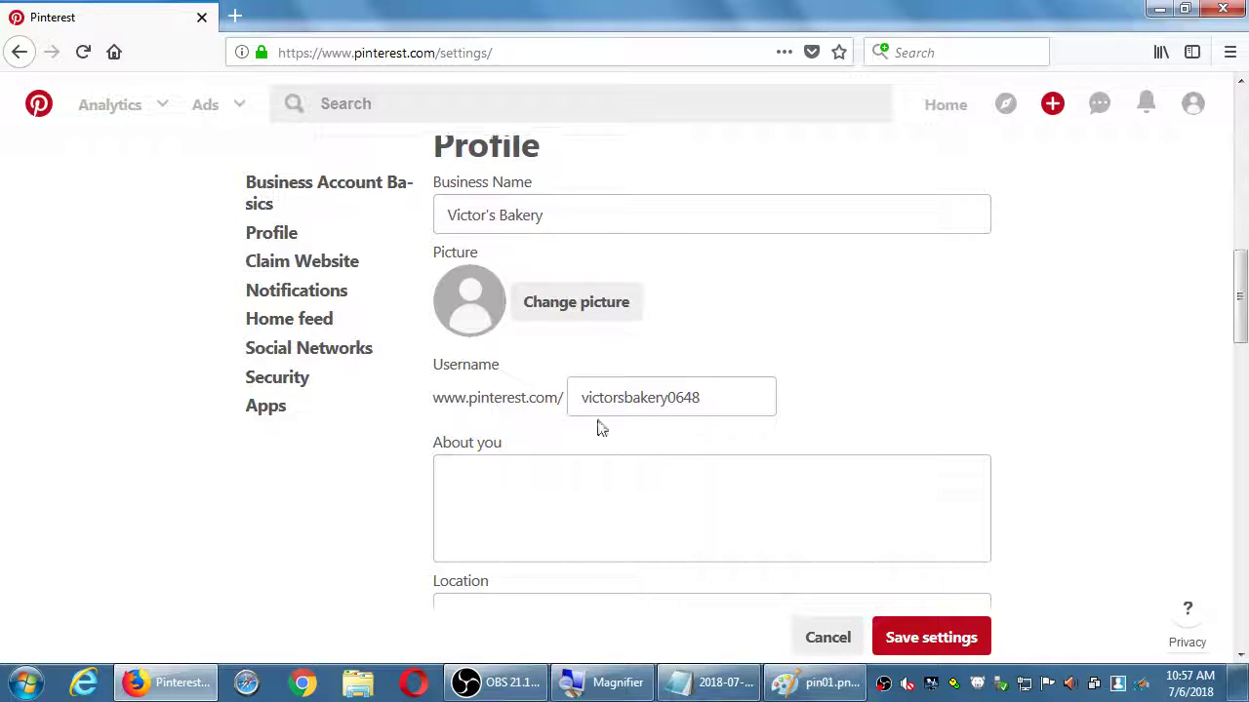
scroll(785, 483, "down", 2)
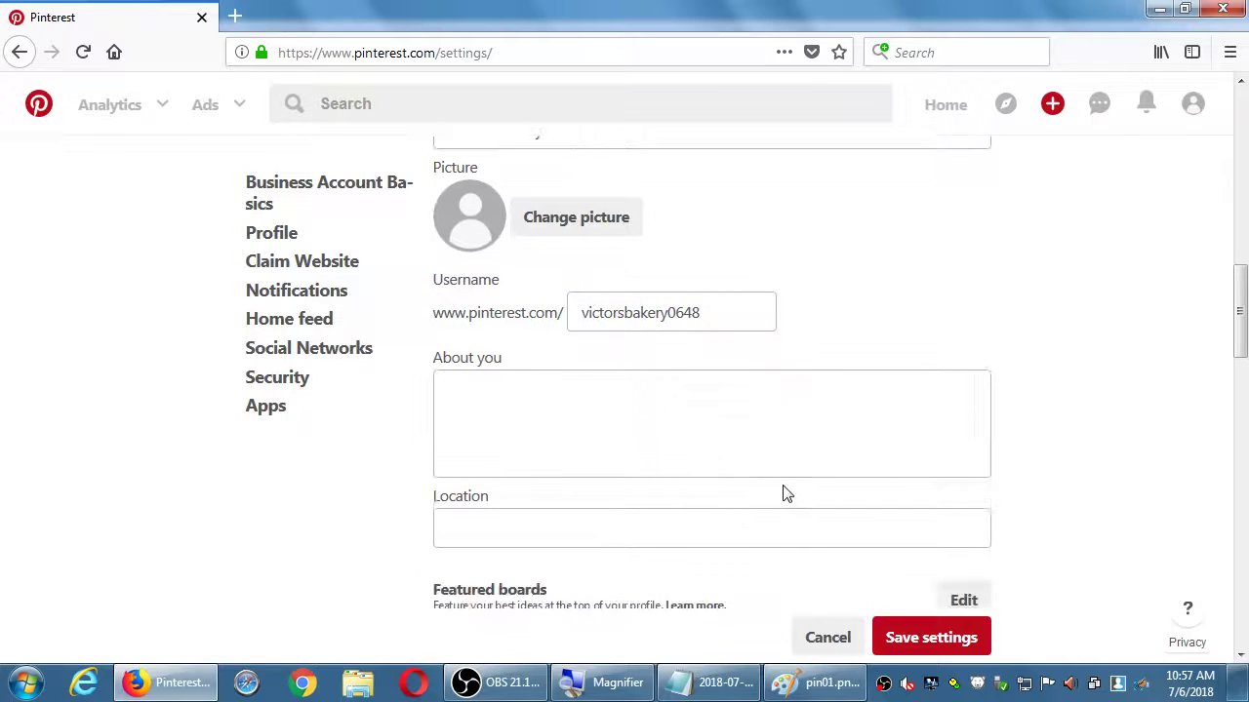
scroll(837, 434, "up", 1)
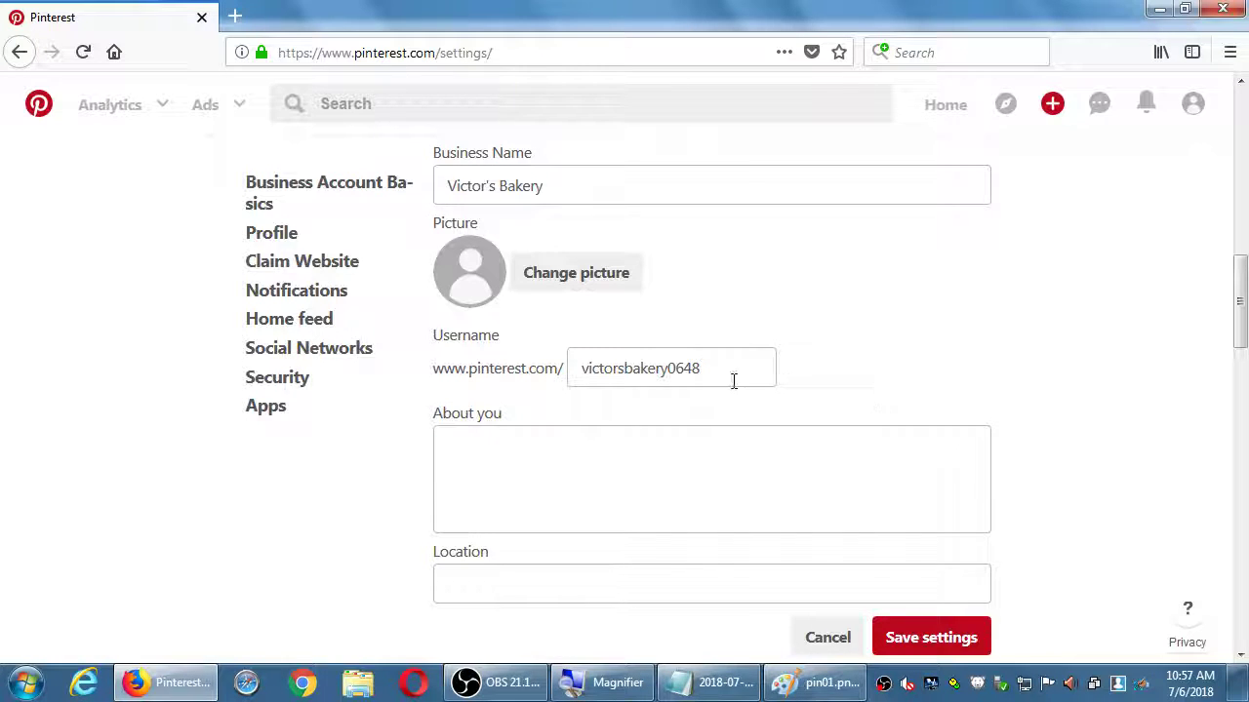
Step: Switch to the text notes and add "As usual: fill in the basic info about your business (your About page)" after a blank line at the end
left_click(726, 680)
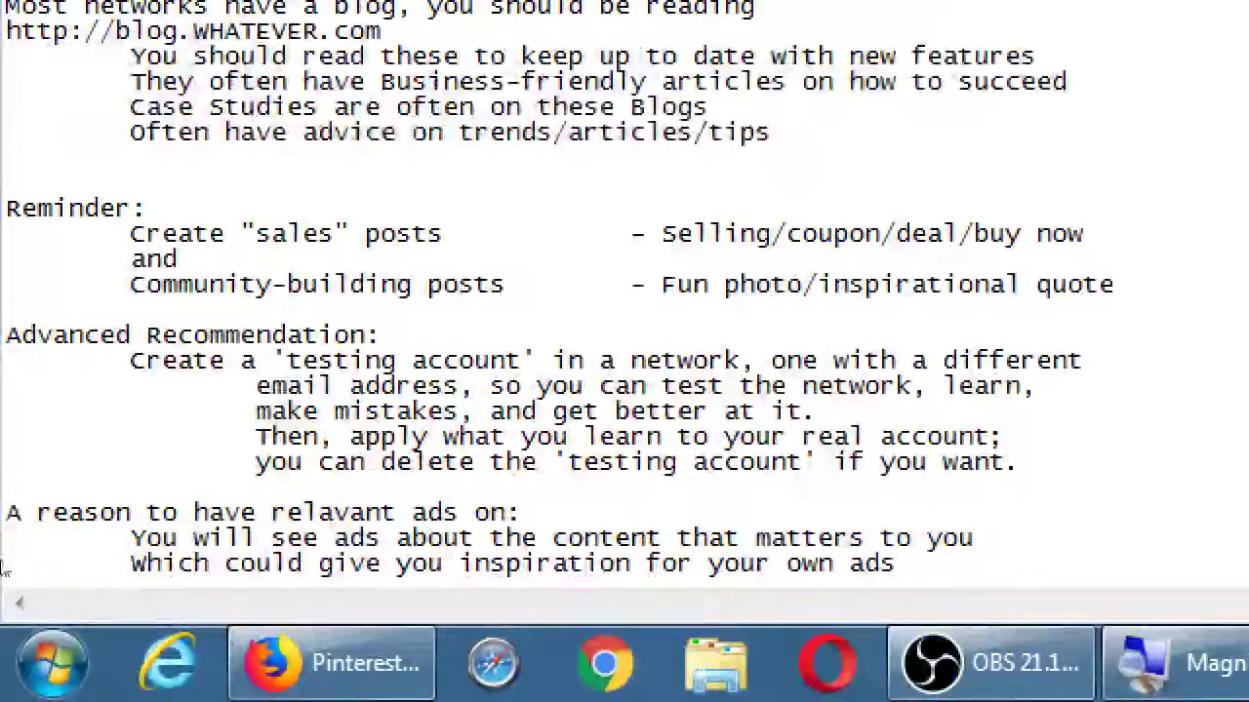
key("ctrl+End")
key("Return")
key("Return")
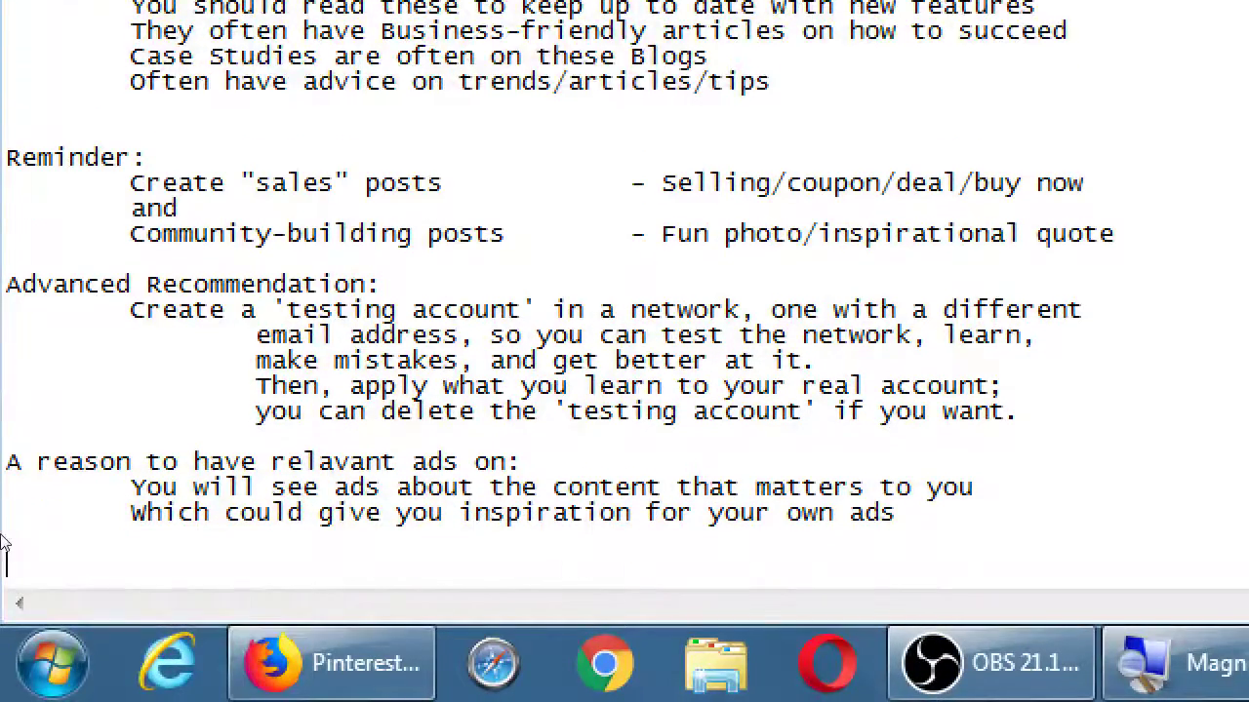
type("As usual: fi")
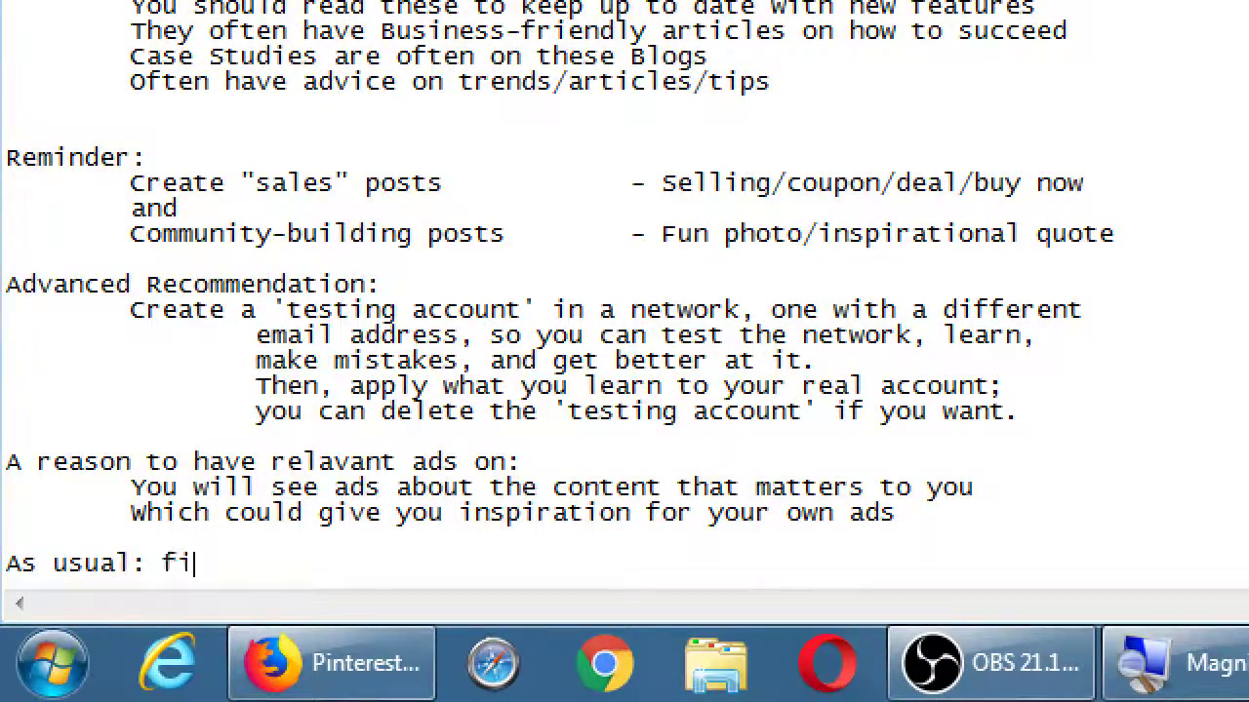
type("ll in the basic i")
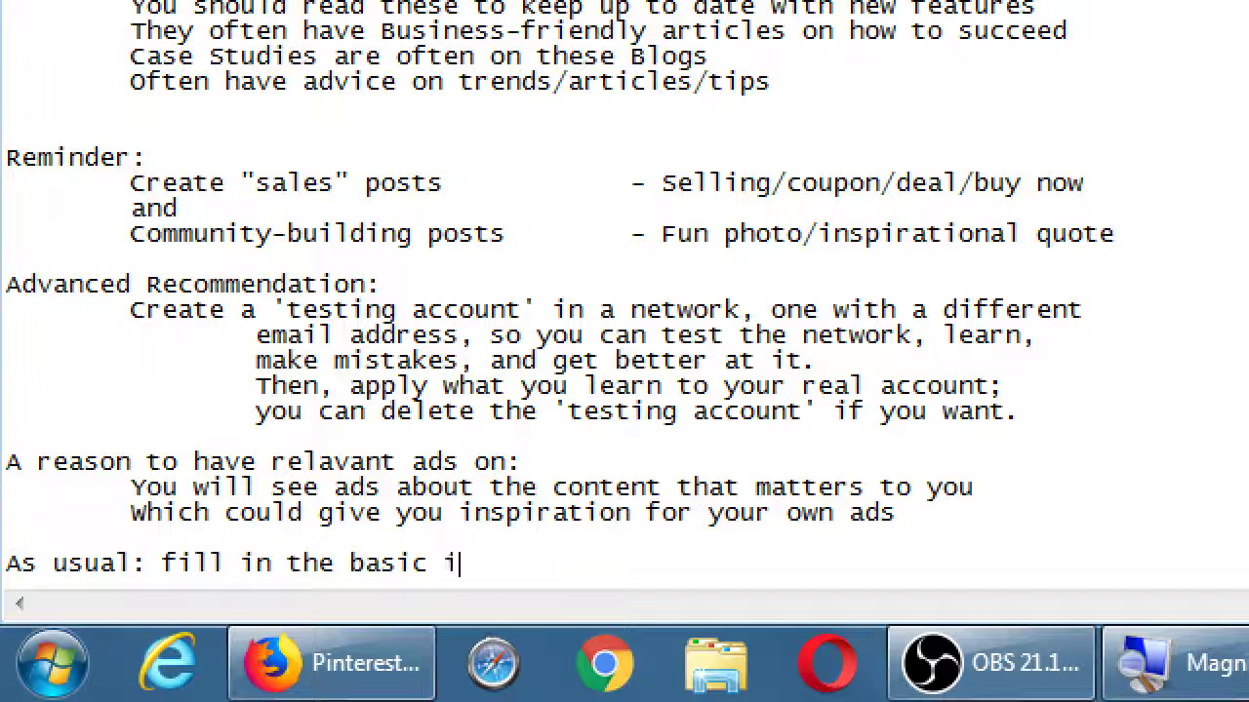
type("nfo about your busine")
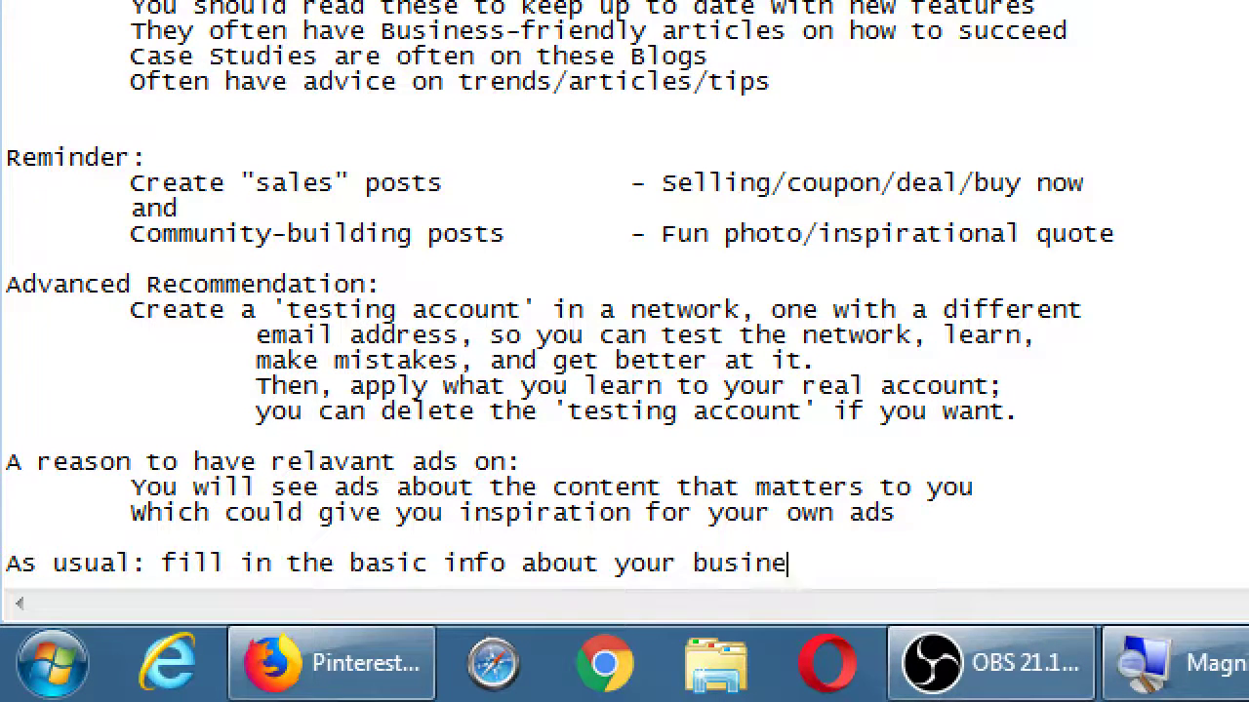
type("ss (y")
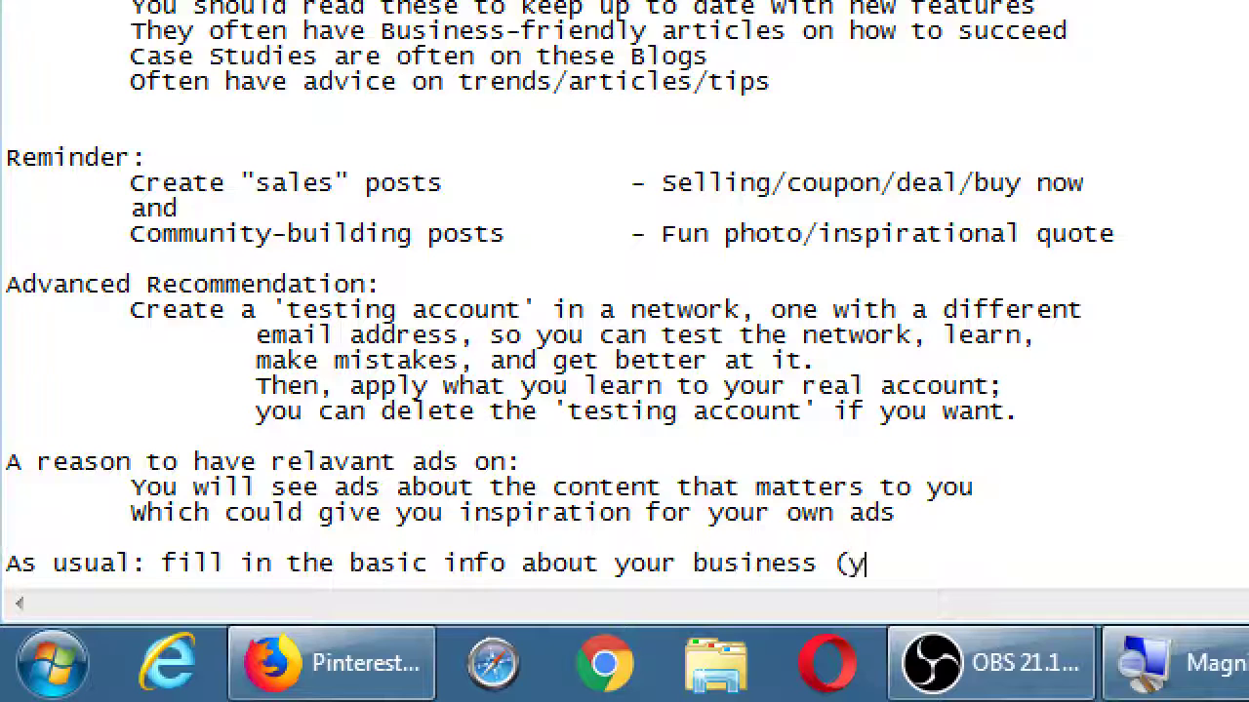
type("our About page)")
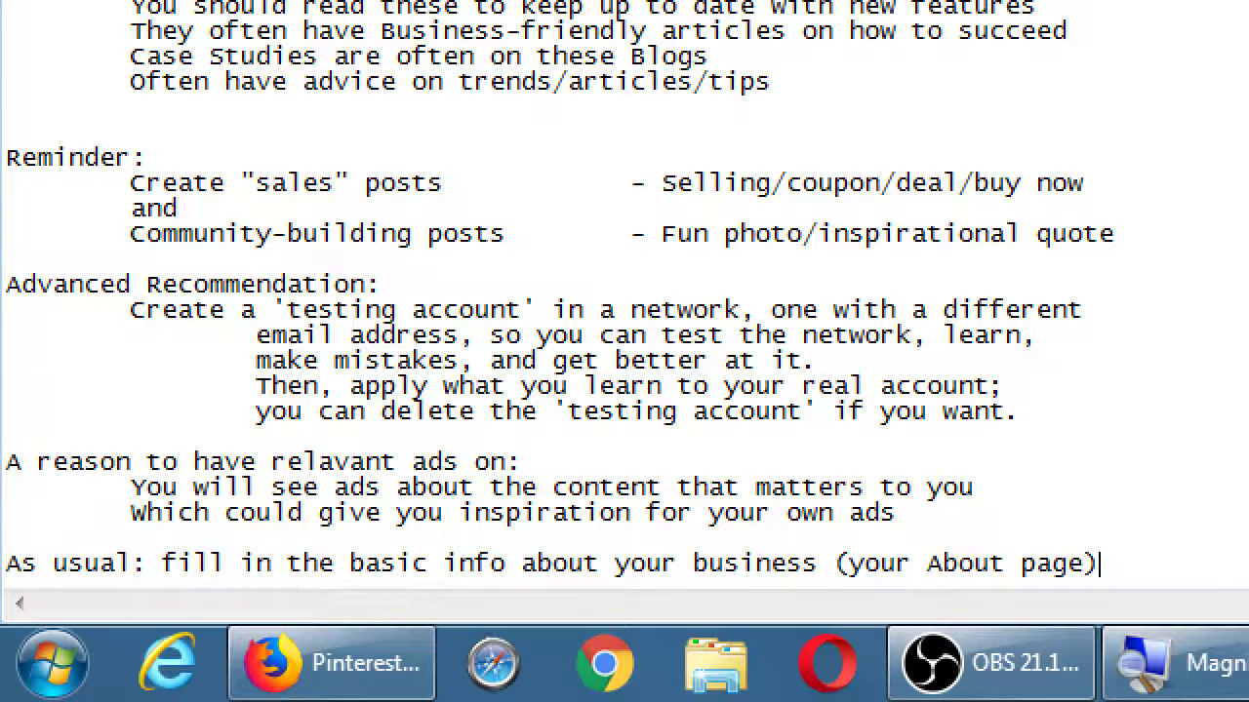
Step: Add the indented line "Reason: these are areas to help improve your Search Engine Optimization" below the About page note
key("Return")
key("Tab")
type("Reason: ht")
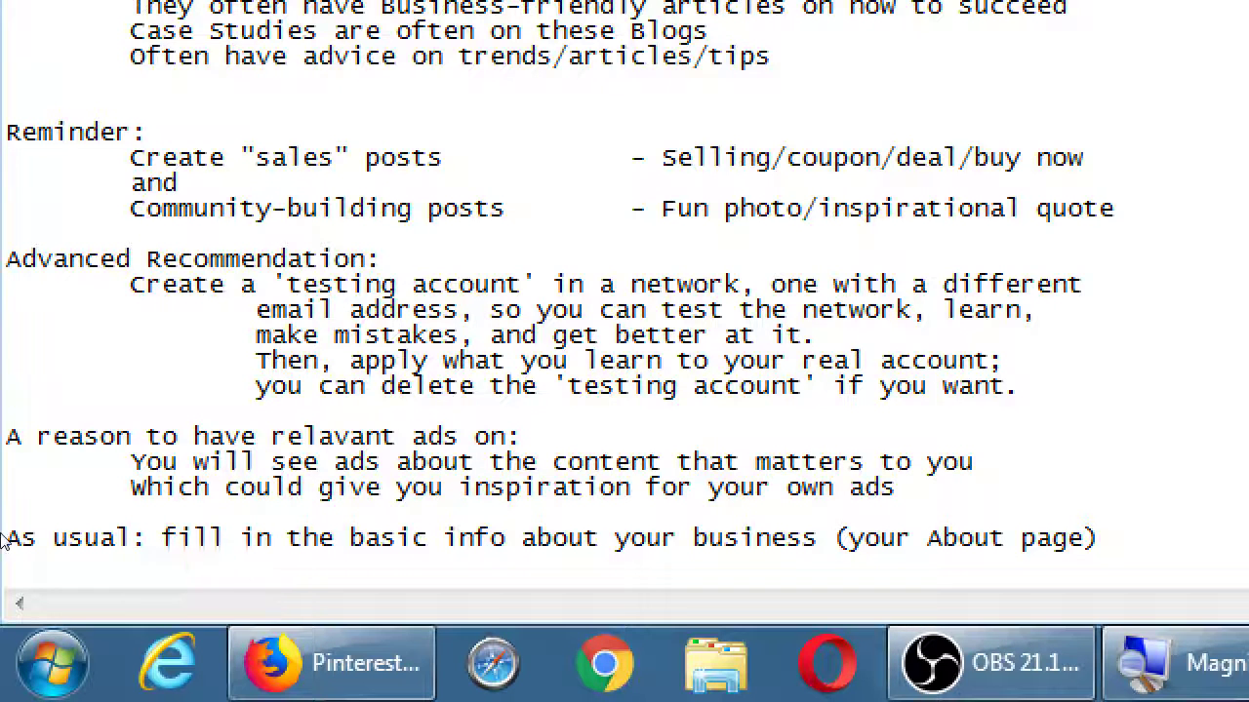
type("ese")
key("BackSpace")
key("BackSpace")
type("these are ")
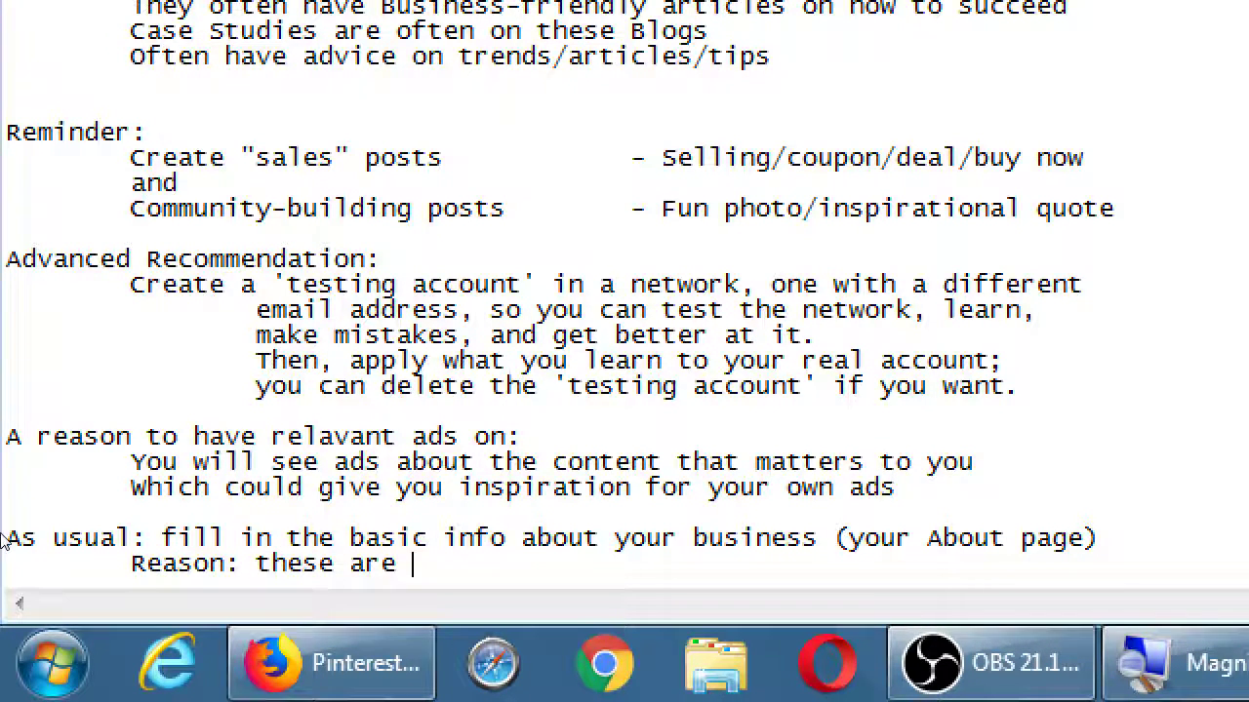
type("areas to")
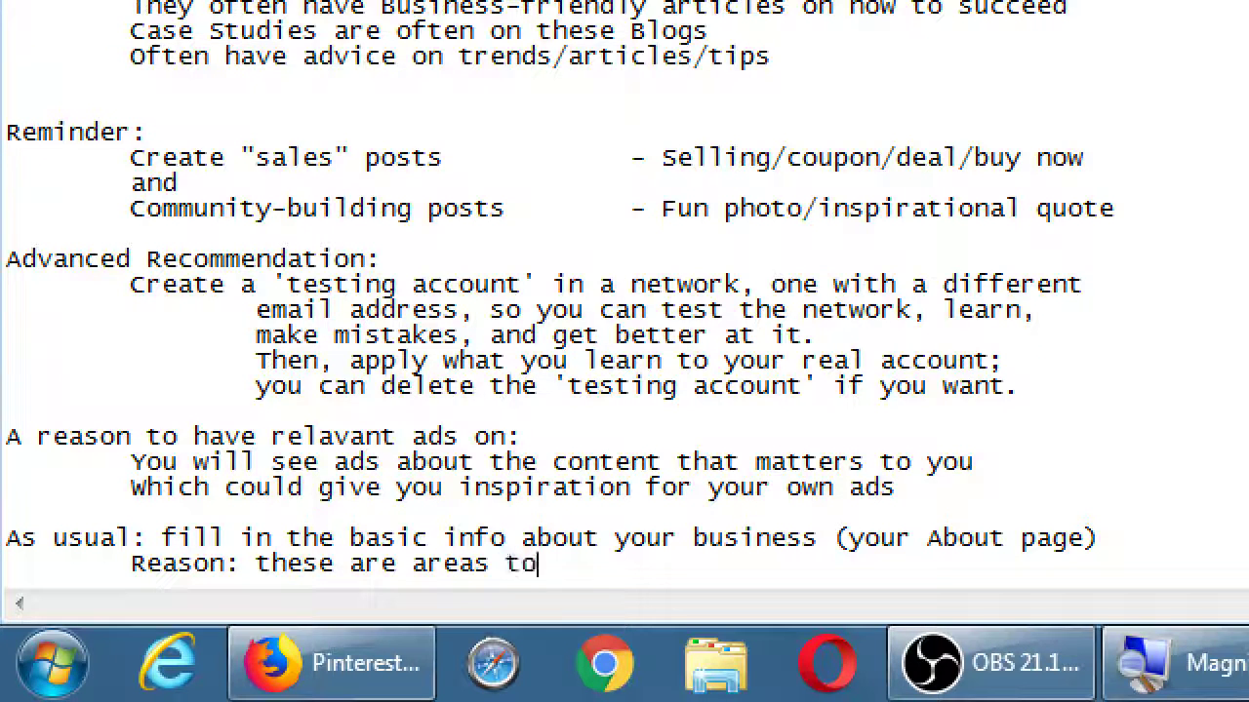
type(" help imprive")
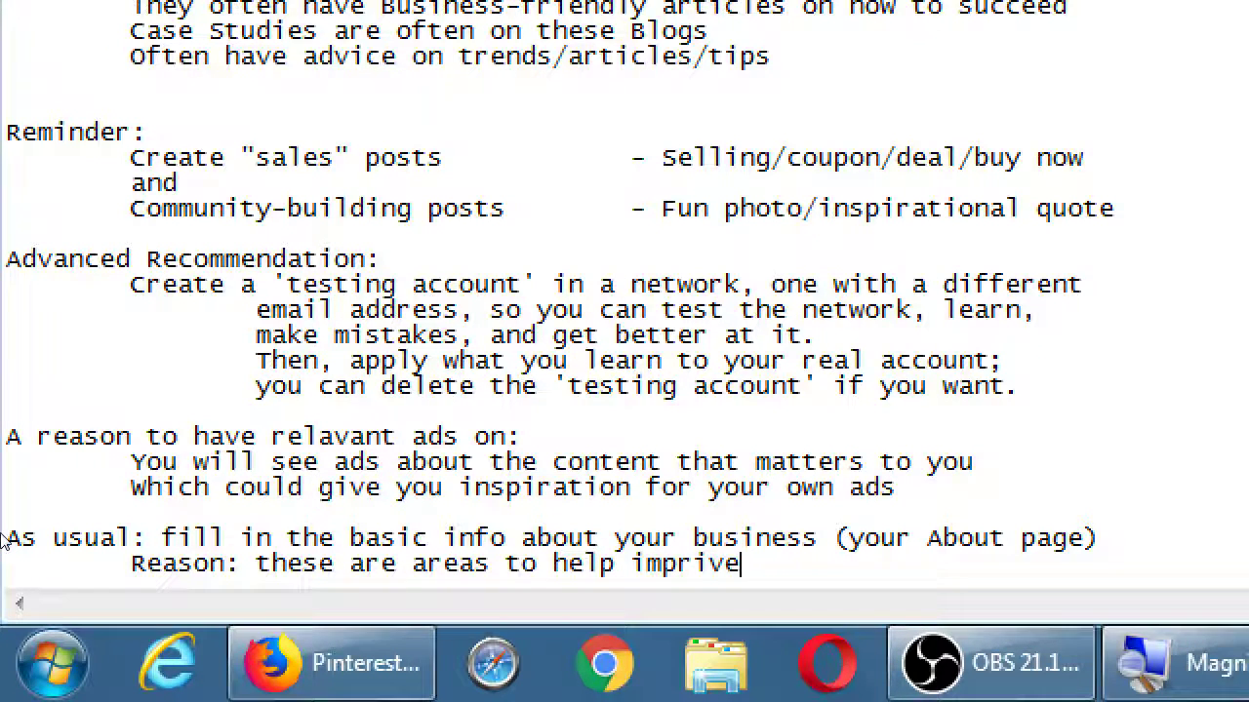
key("BackSpace")
key("BackSpace")
key("BackSpace")
type("oive")
key("BackSpace")
key("BackSpace")
key("BackSpace")
key("BackSpace")
type("io")
key("BackSpace")
key("BackSpace")
type("oive")
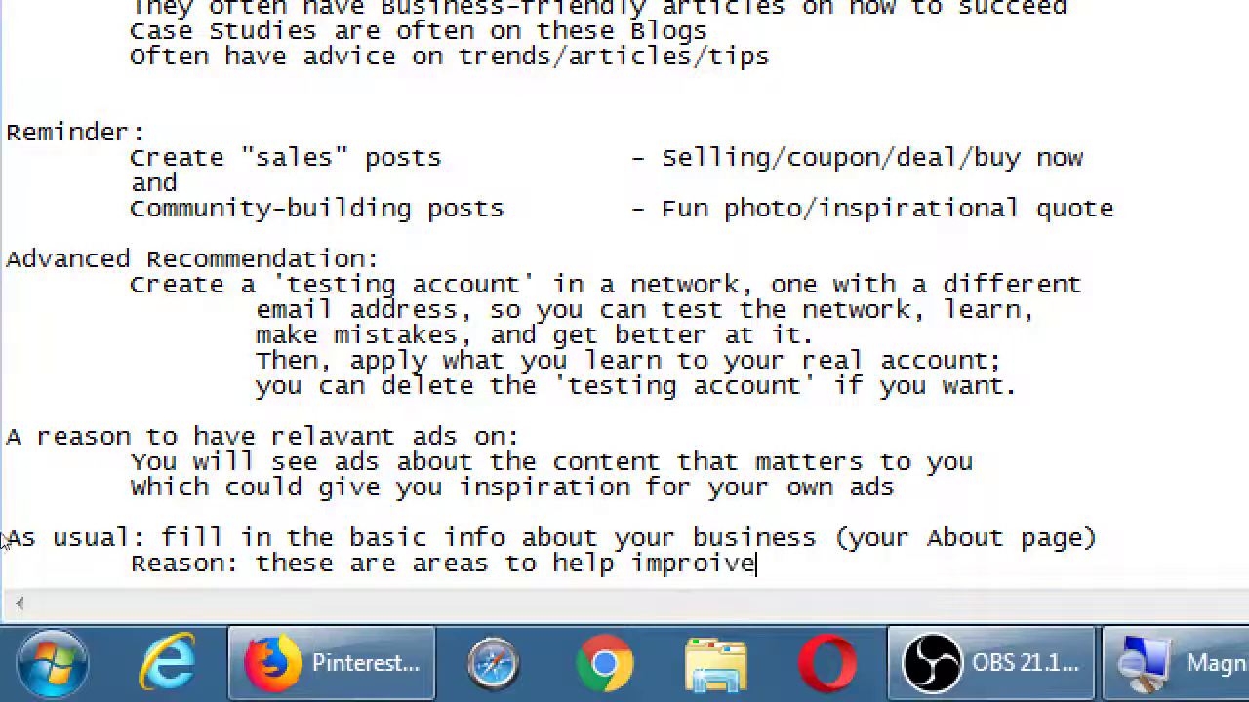
key("BackSpace")
key("BackSpace")
key("BackSpace")
type("ve your Searc")
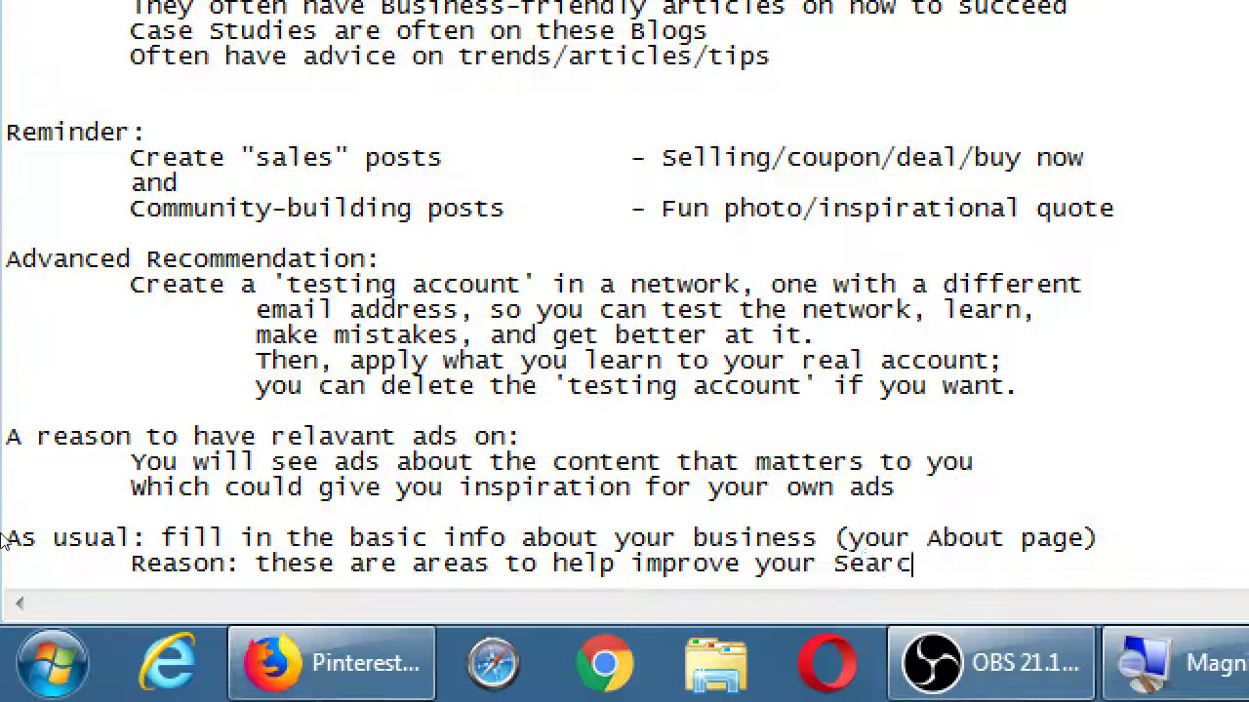
type("h Engine Optimization")
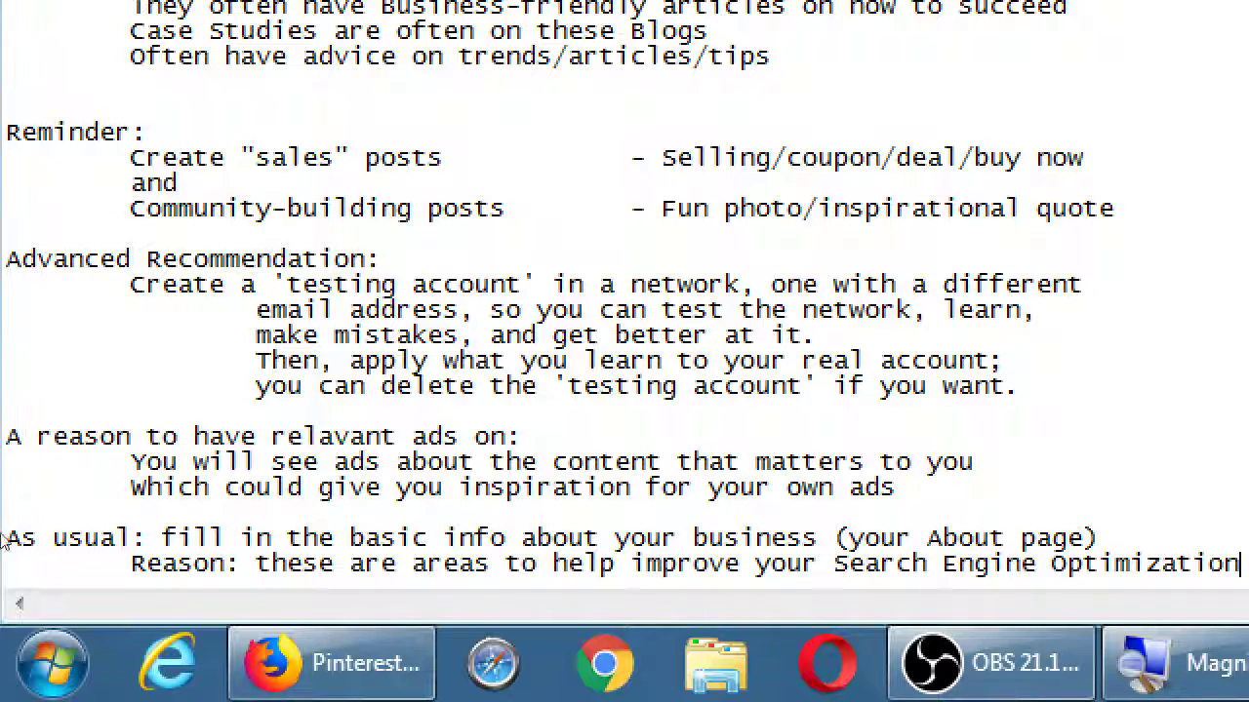
Step: Add the indented sub-point "- write sentences with keywords to help you get found" below the Search Engine Optimization reason
key("Return")
key("Tab")
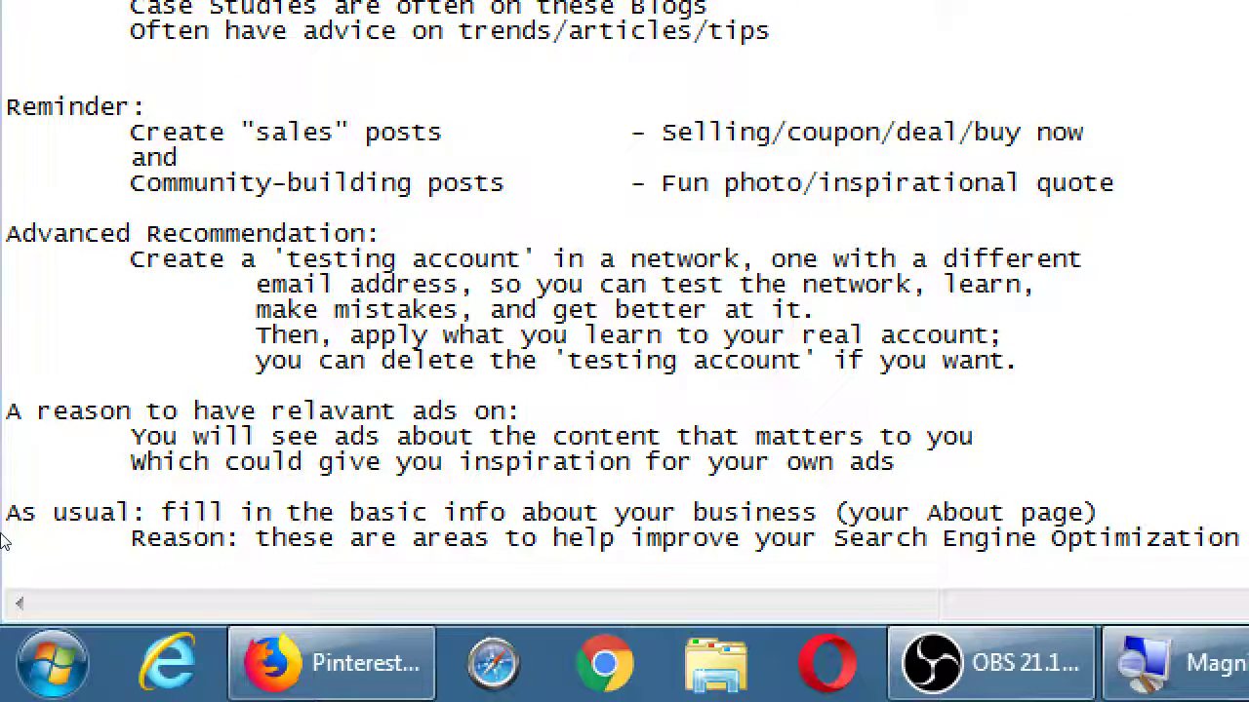
type("- writ")
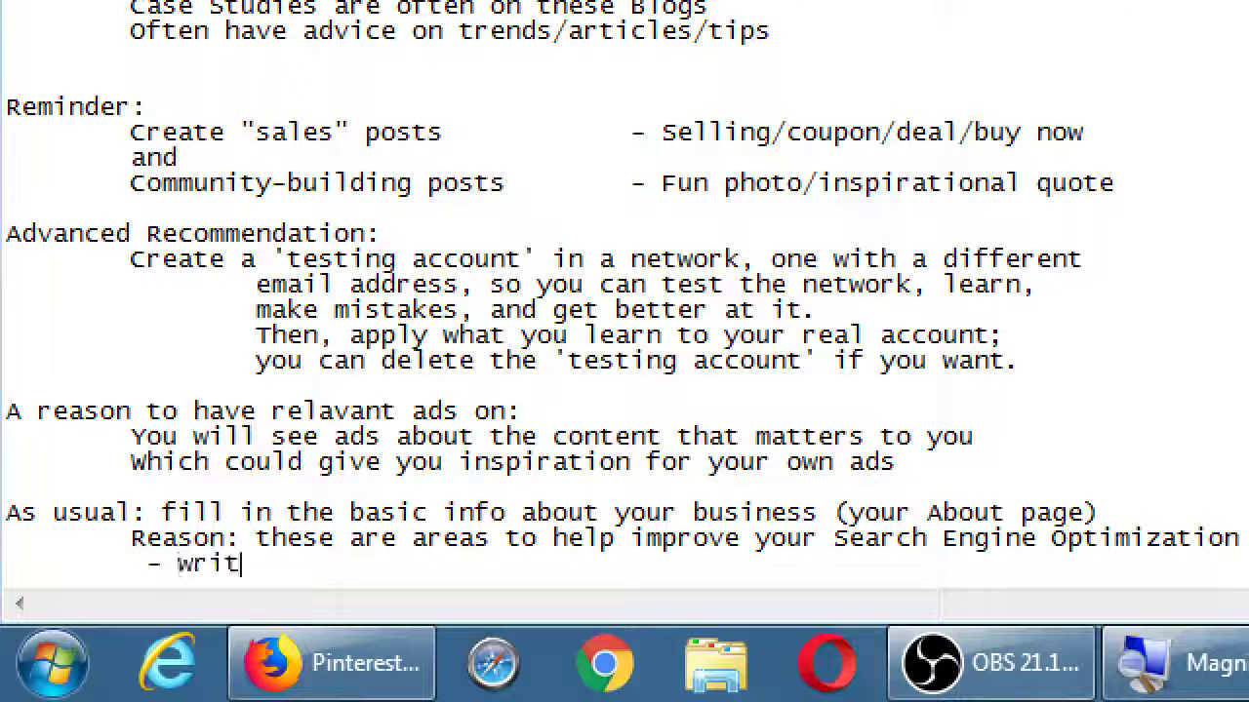
type("e senc")
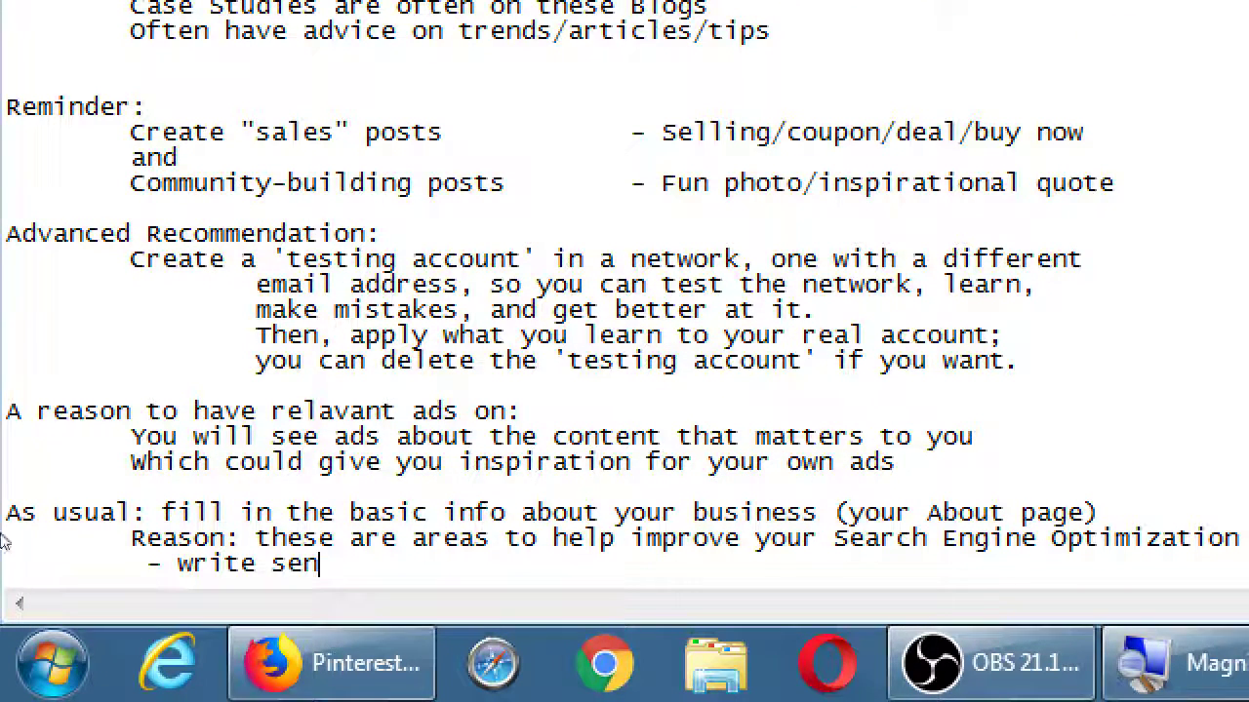
key("BackSpace")
type("tences w")
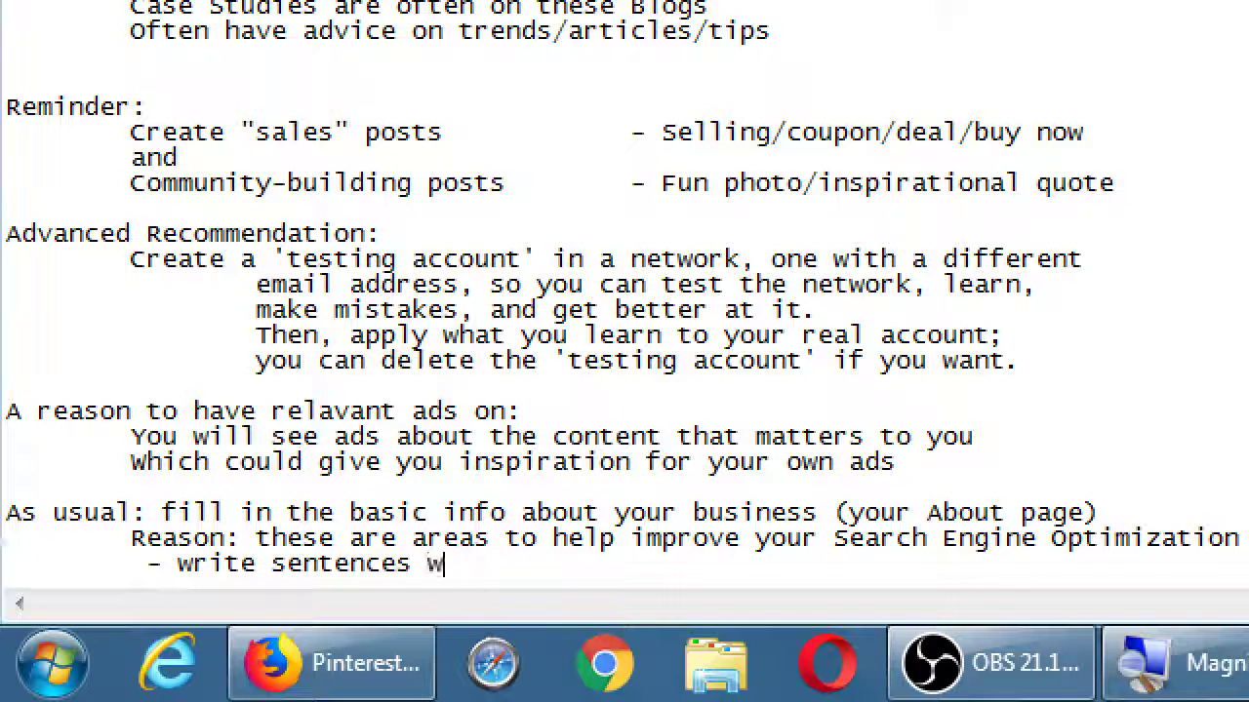
type("ith keyword")
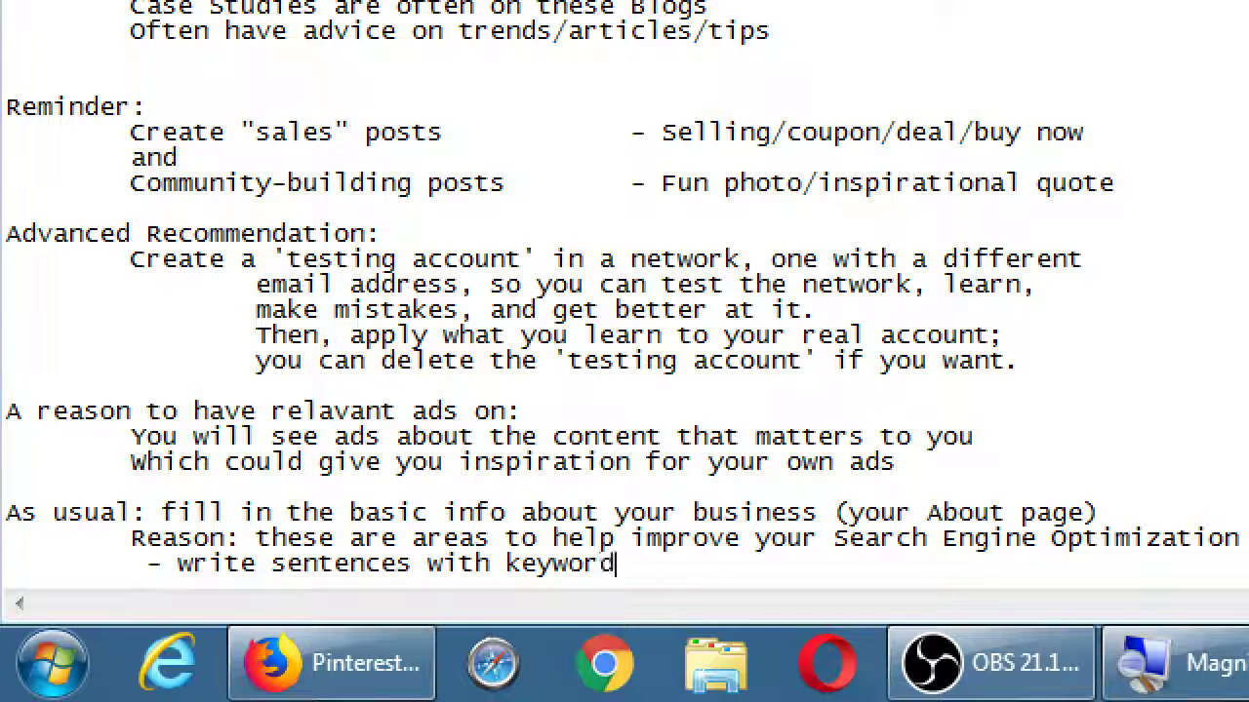
type("s to help you get found")
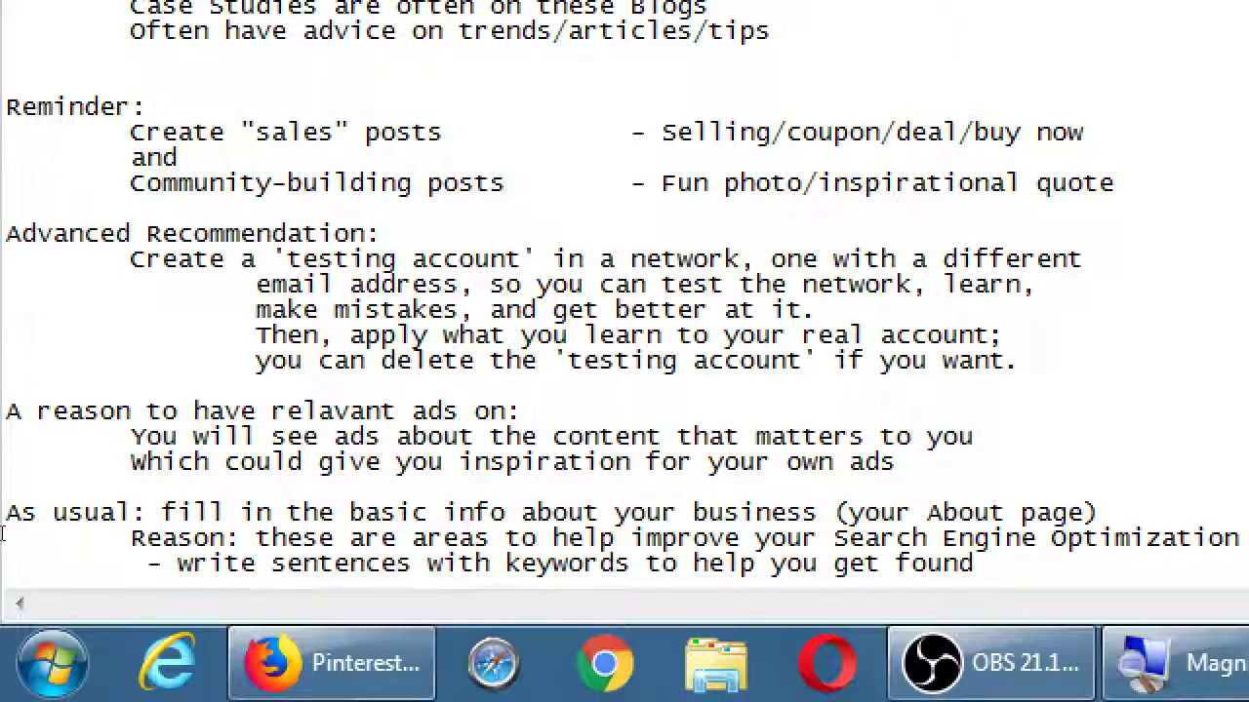
Step: Add the indented line "Reason: Why would a customer follow a barren account?" below the keywords sub-point
key("Return")
key("Tab")
type("Reaso")
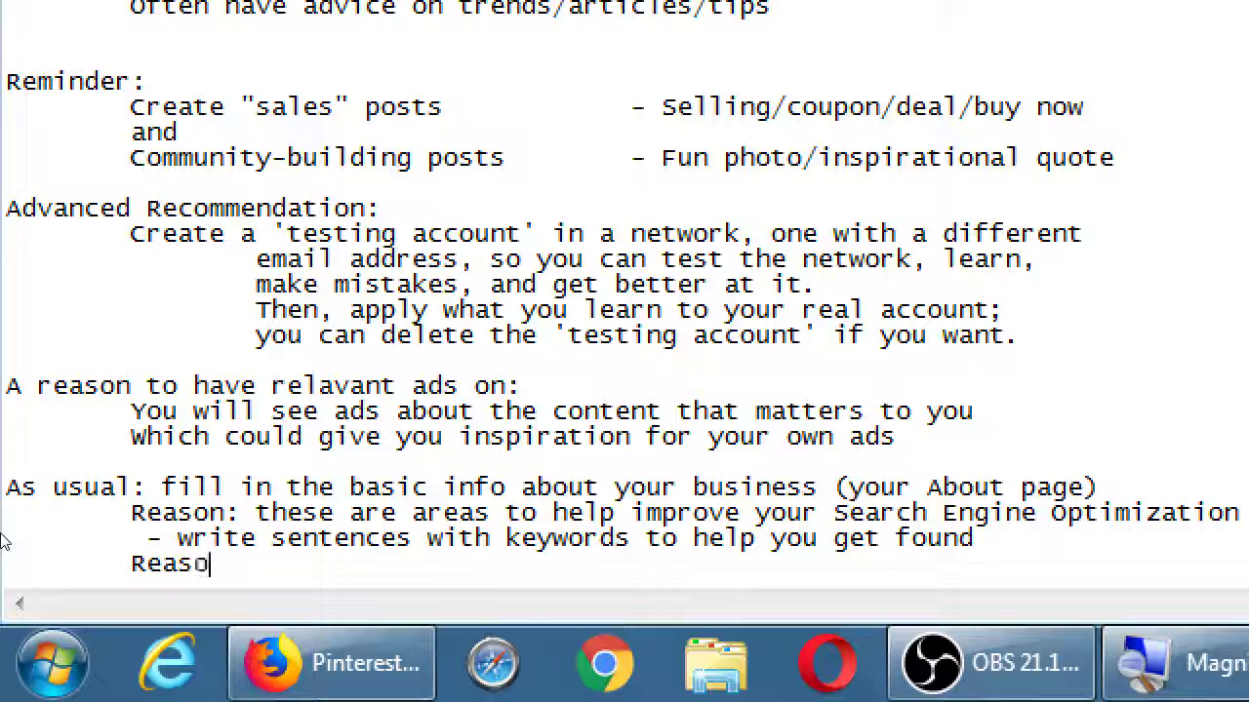
type("n: Why wou")
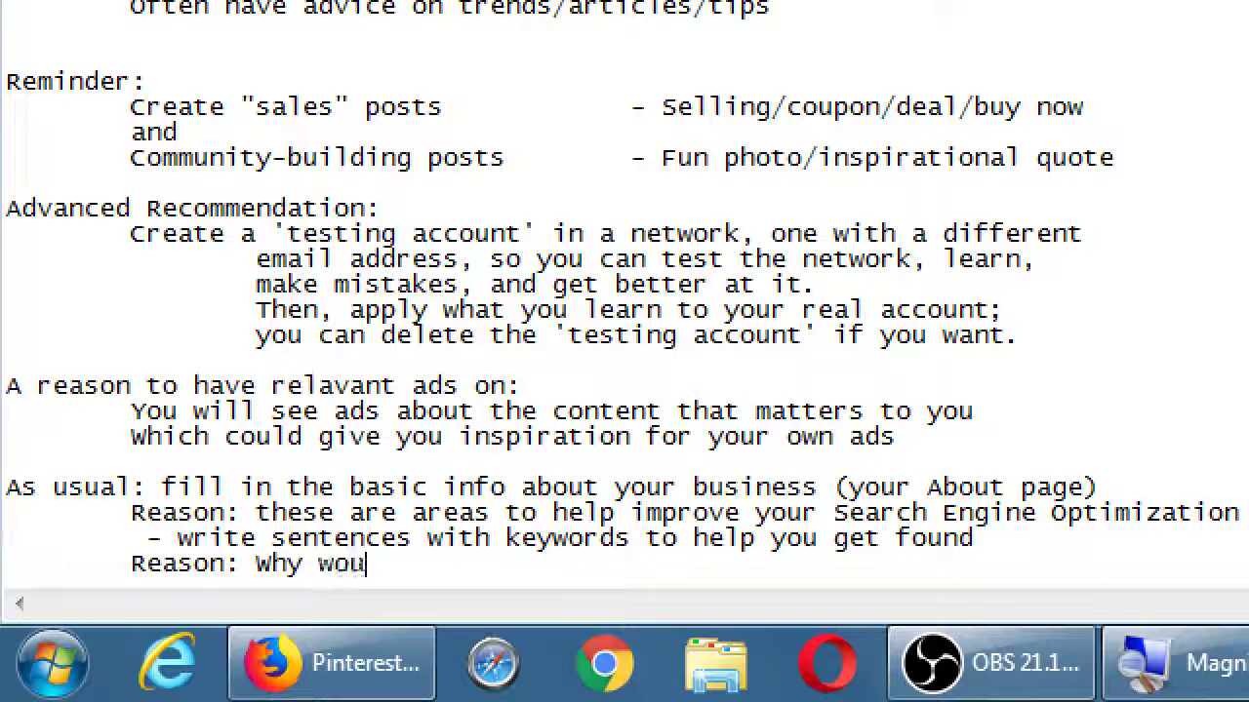
type("ld a customer")
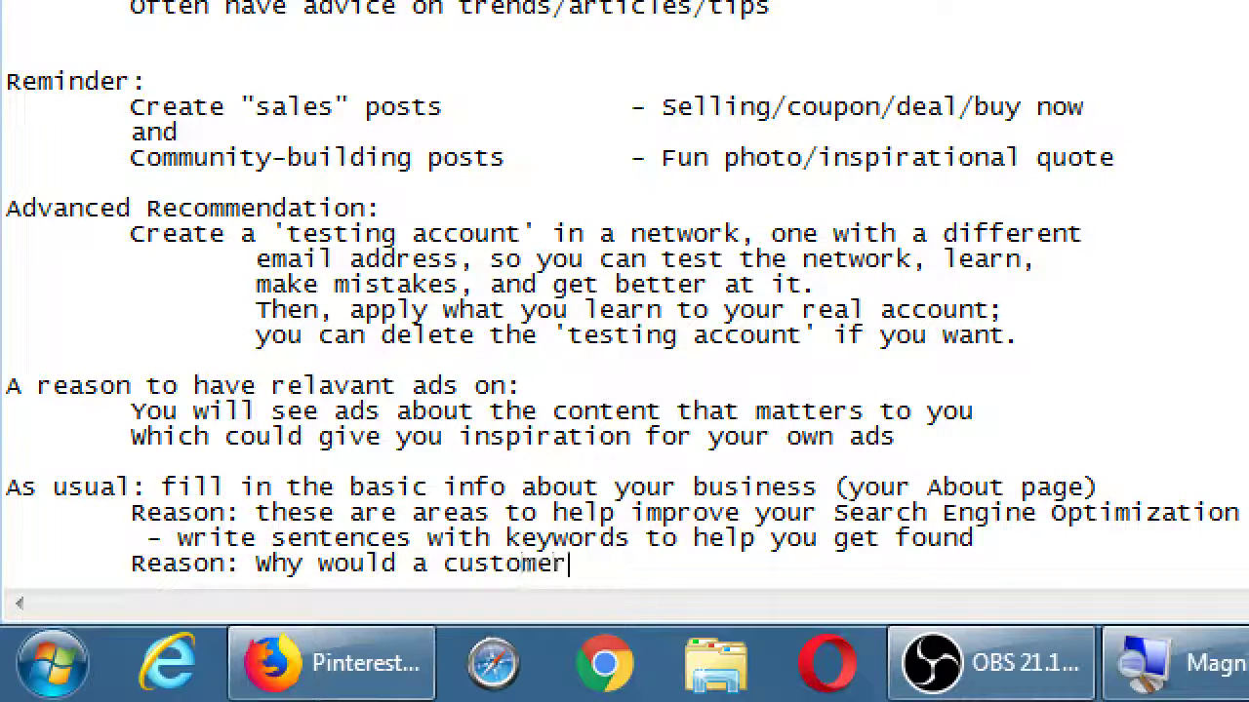
type(" follow a bqarr")
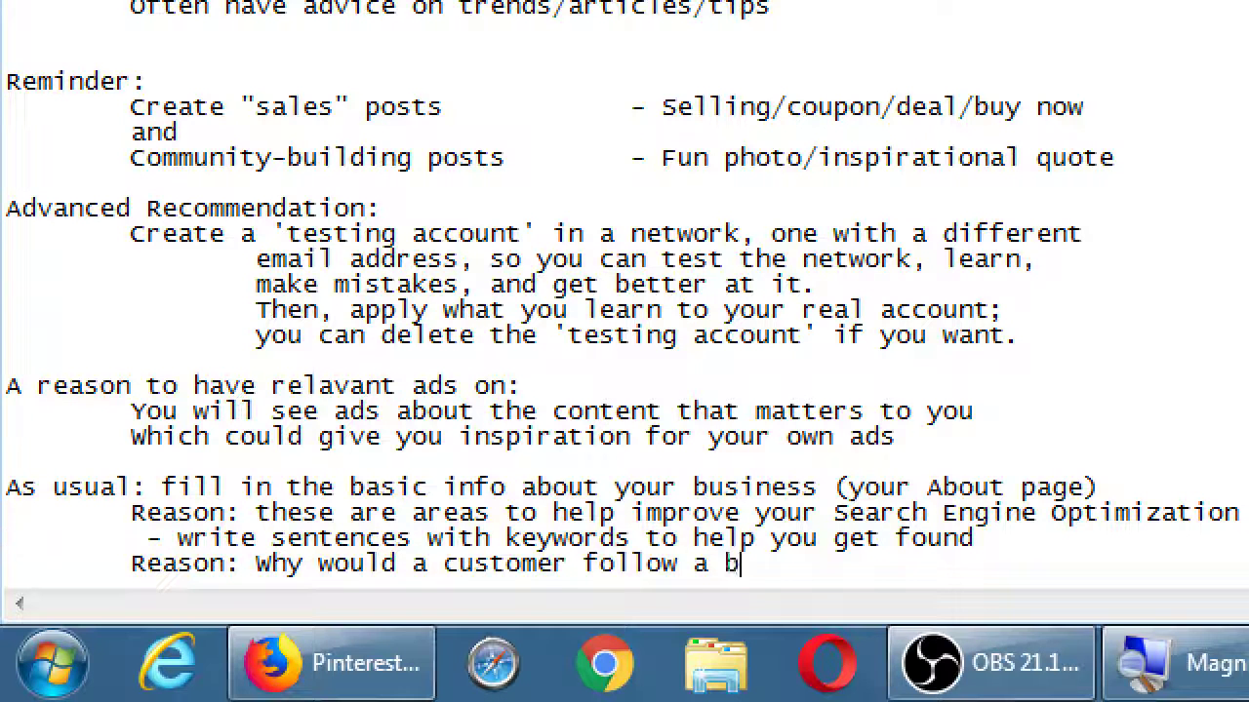
key("BackSpace")
key("BackSpace")
key("BackSpace")
key("BackSpace")
type("arre")
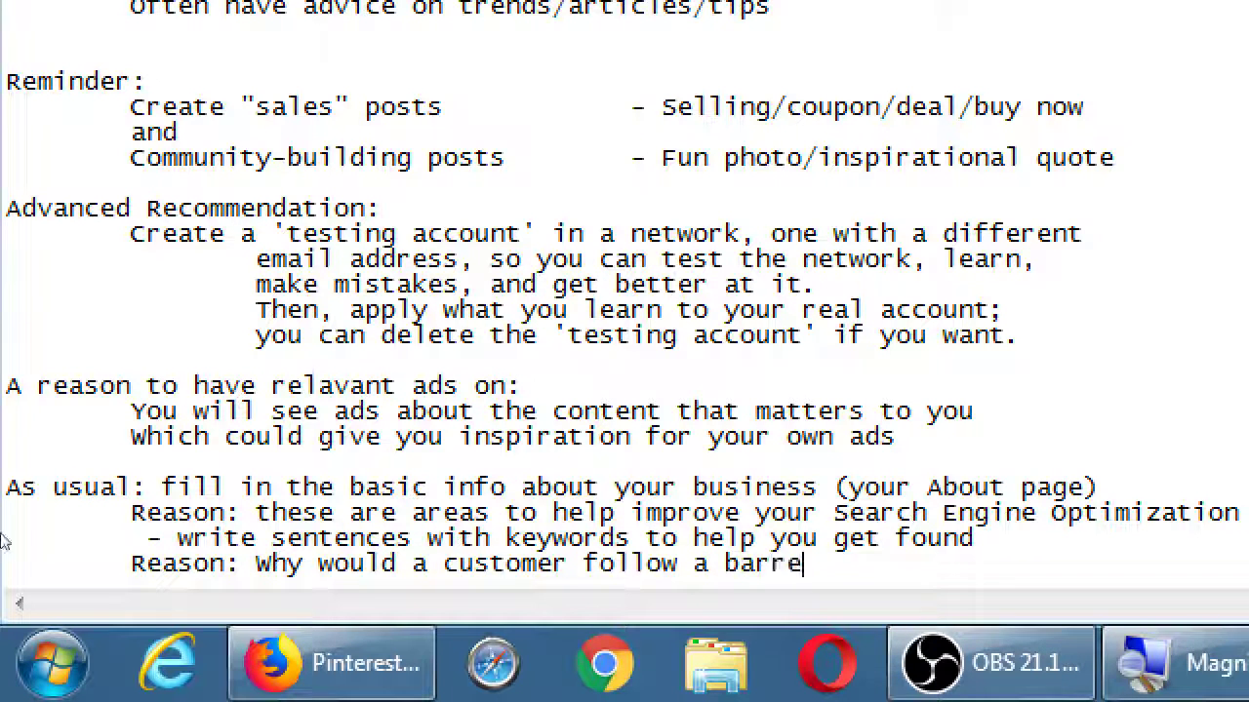
type("n account?")
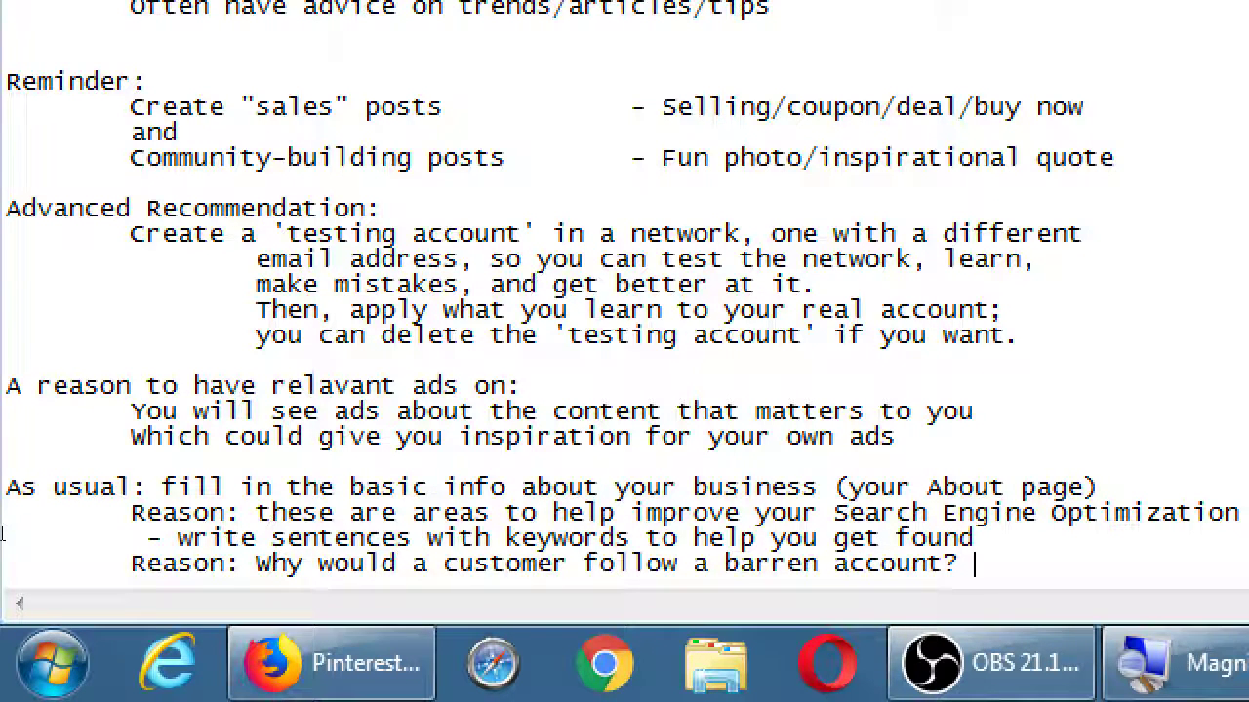
Step: Add the indented line "It's okay for you to use the same info on every network" below the barren account reason
key("Return")
key("Tab")
type("I")
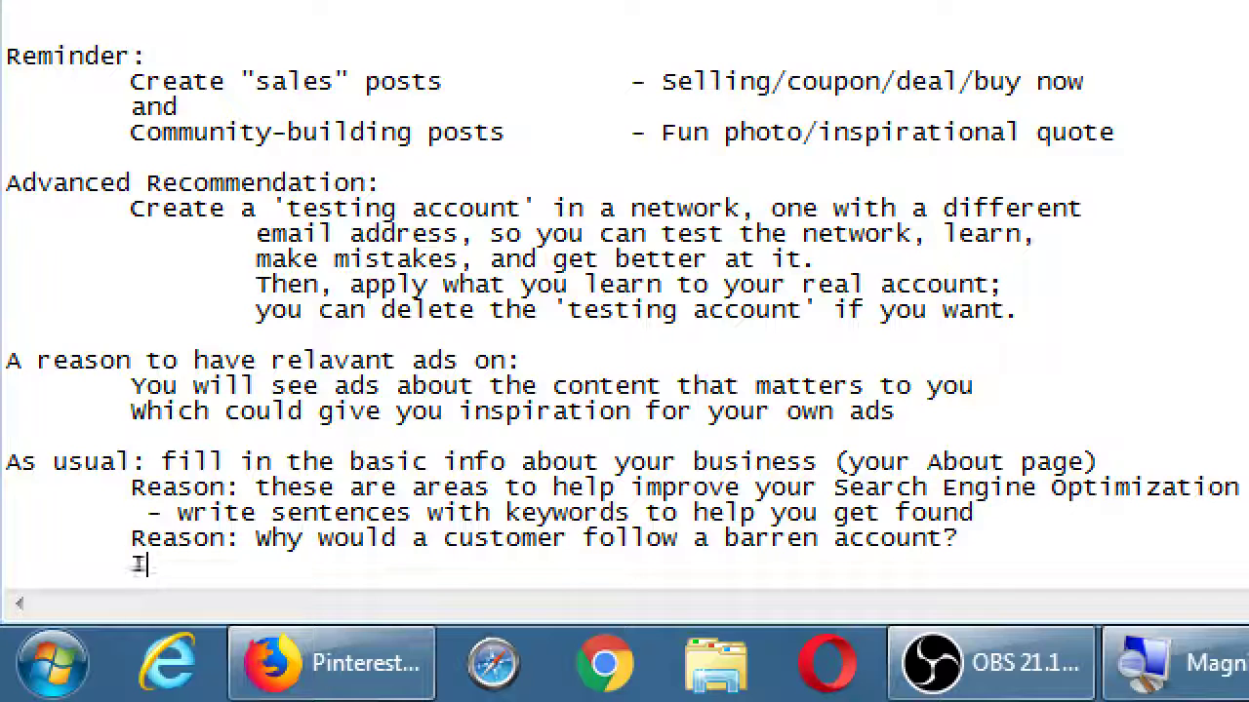
type("t's okay fgor")
key("BackSpace")
key("BackSpace")
key("BackSpace")
key("BackSpace")
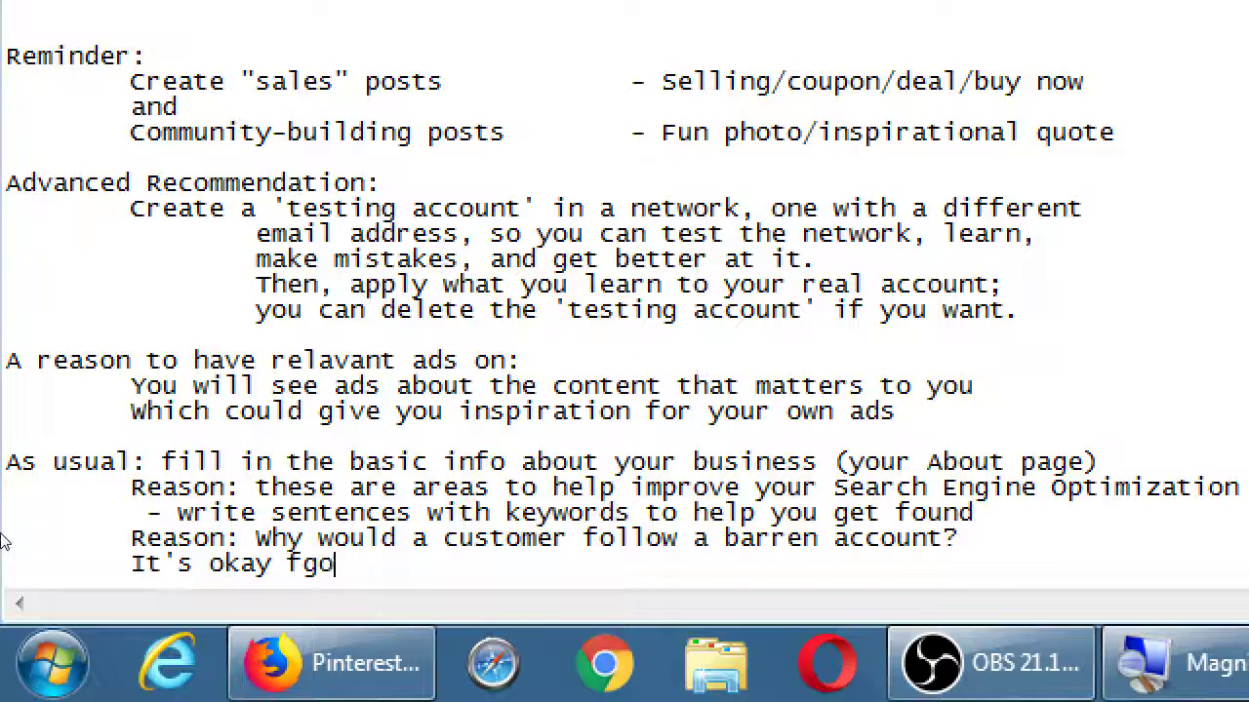
type("or for")
key("BackSpace")
key("BackSpace")
key("BackSpace")
key("BackSpace")
type("you to use the ")
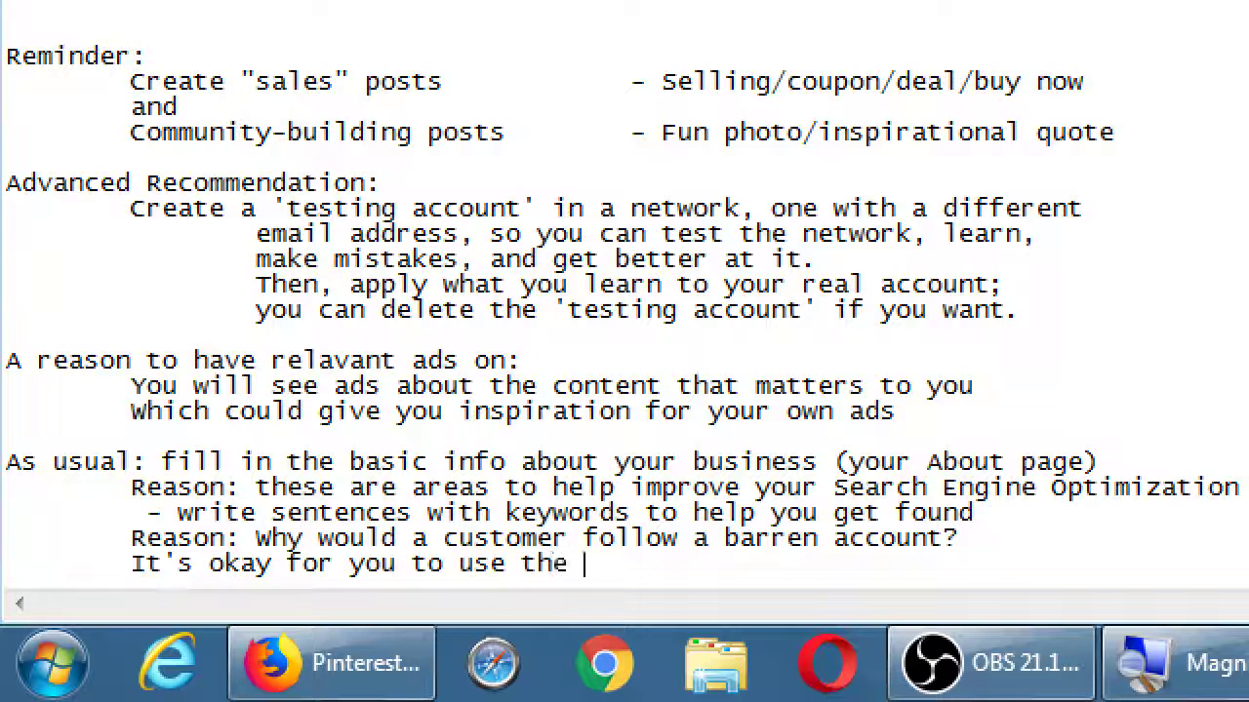
type("same info on every ")
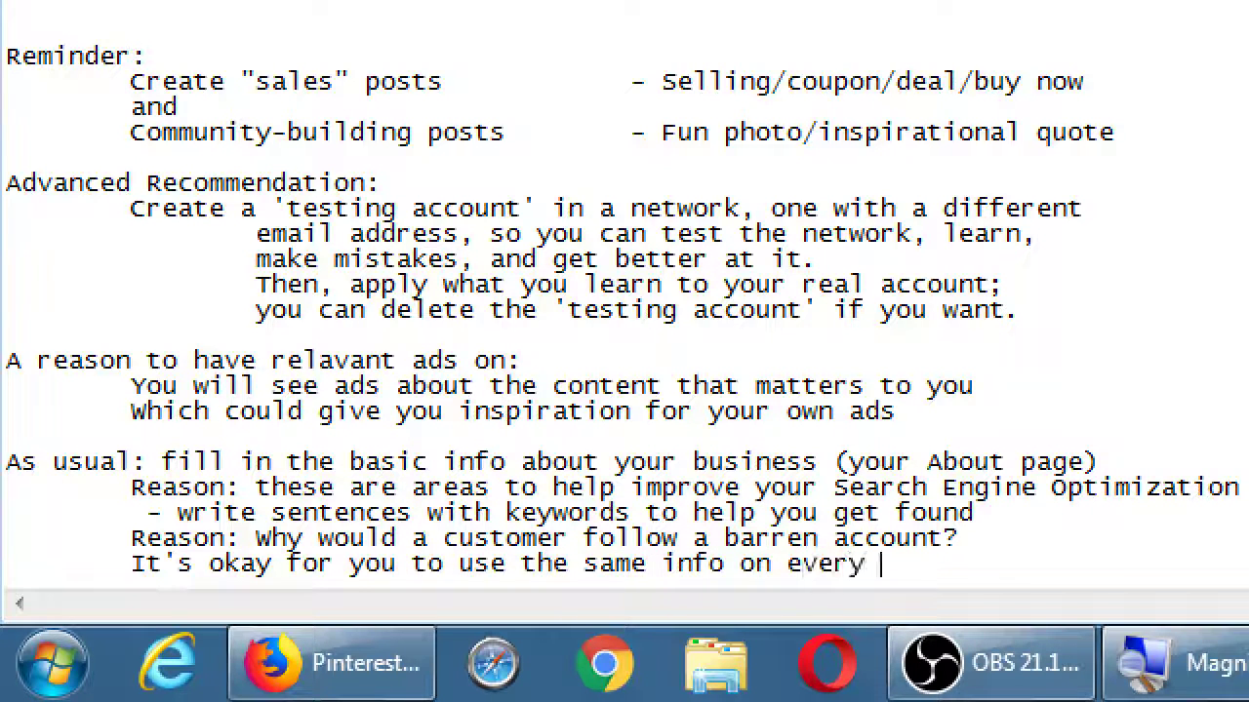
type("network")
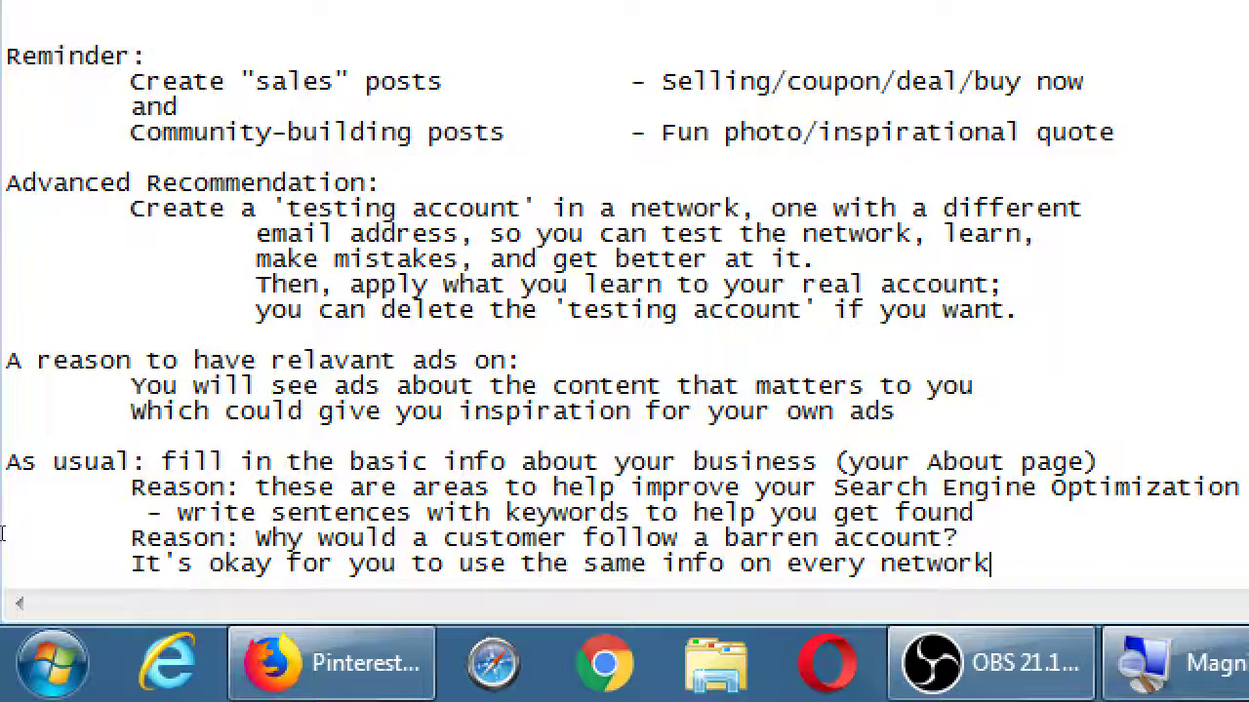
Step: Add the indented line "Or you can change it a bit for each network" at the end of the notes
key("Return")
key("Tab")
type("Or ")
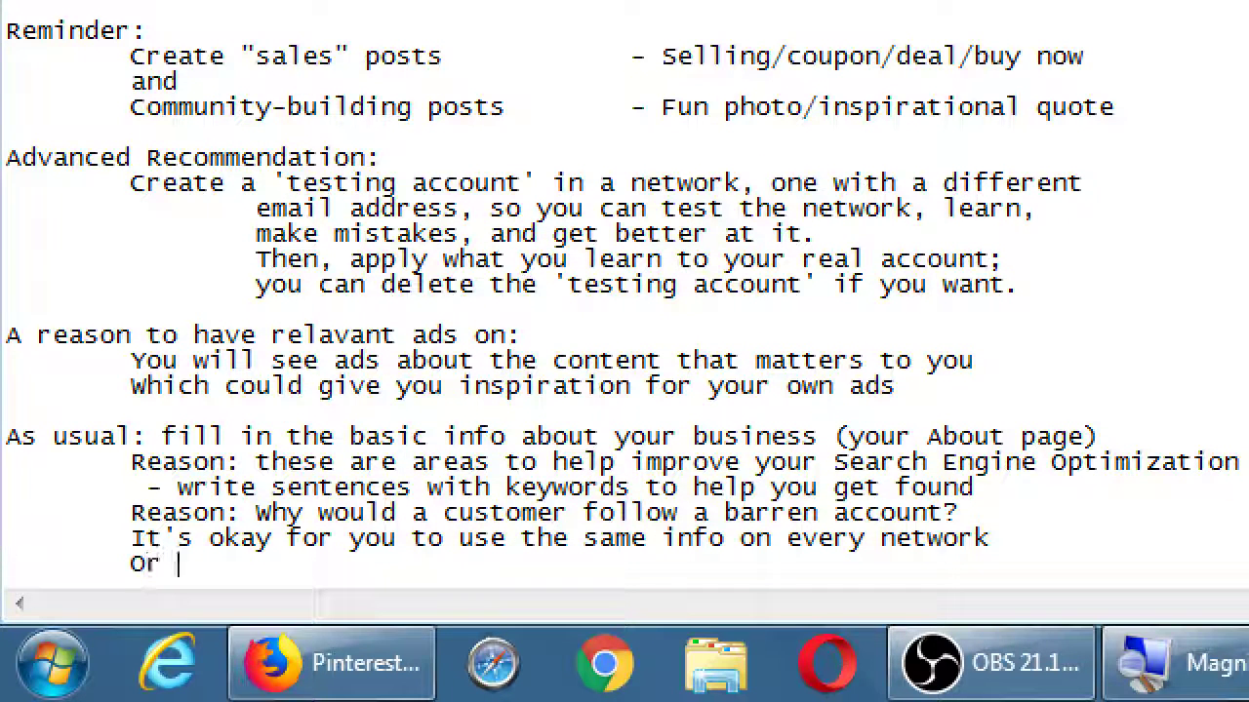
type("you can change ")
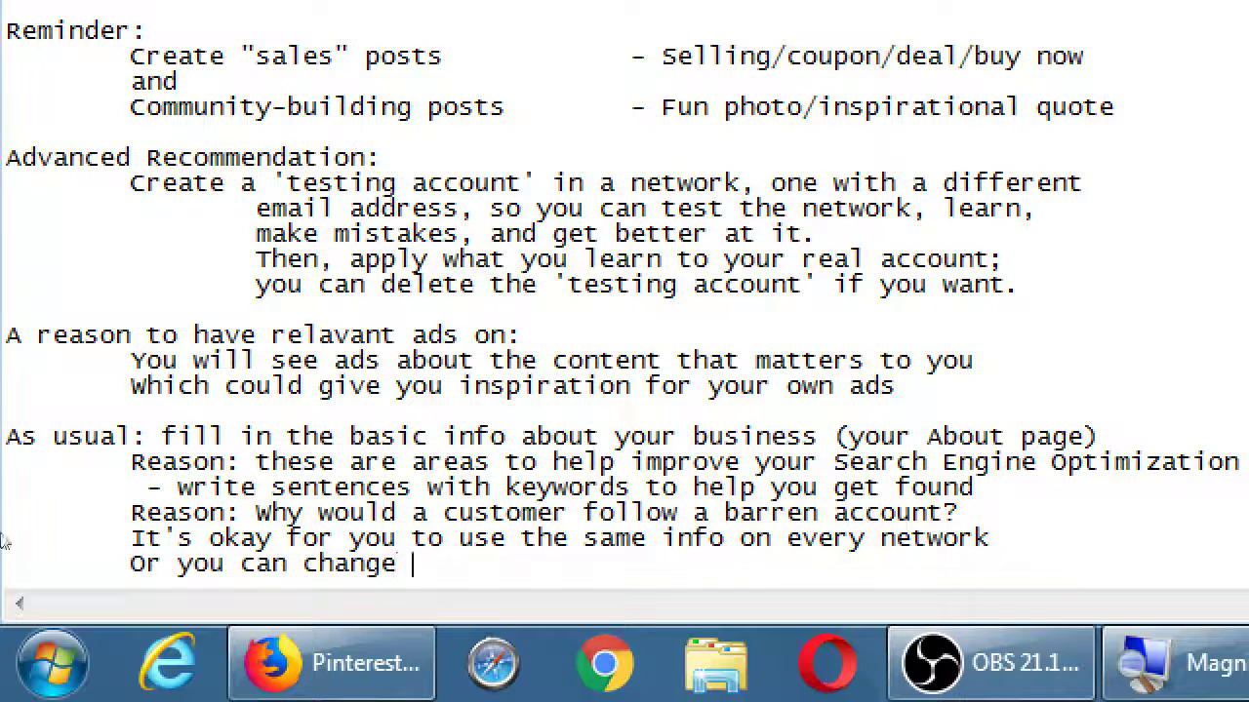
type("it a bit for ea")
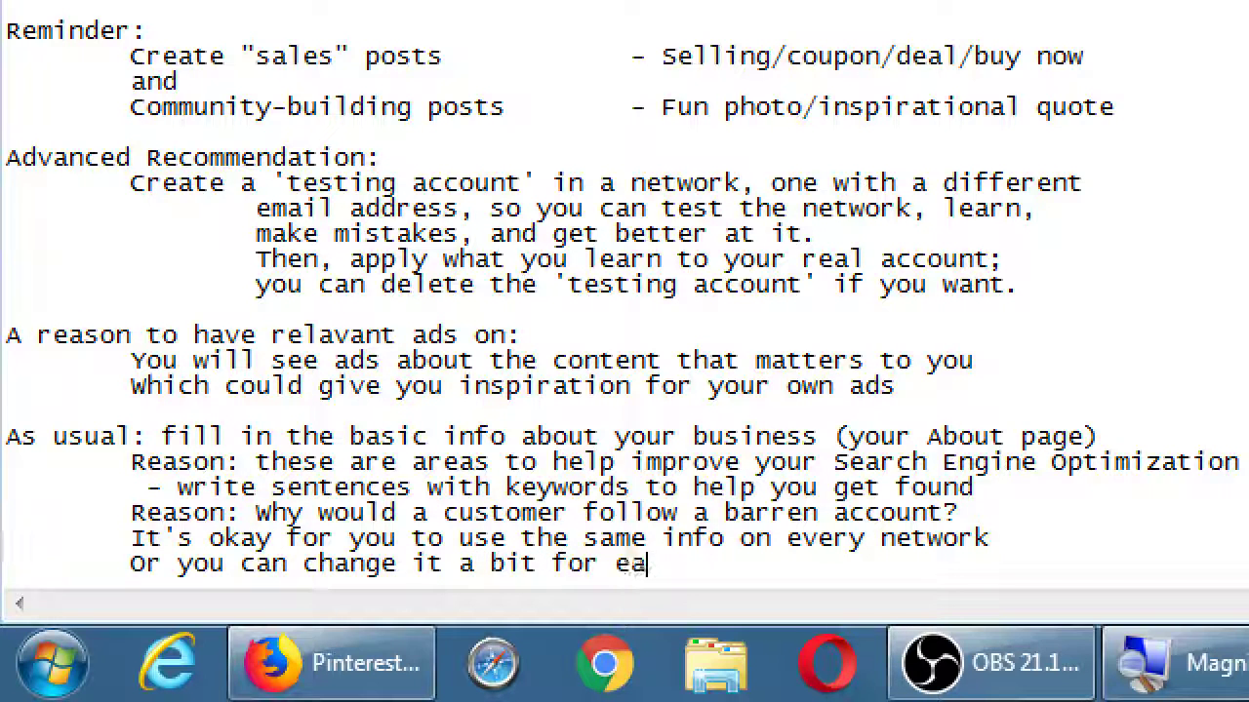
type("ch netwo")
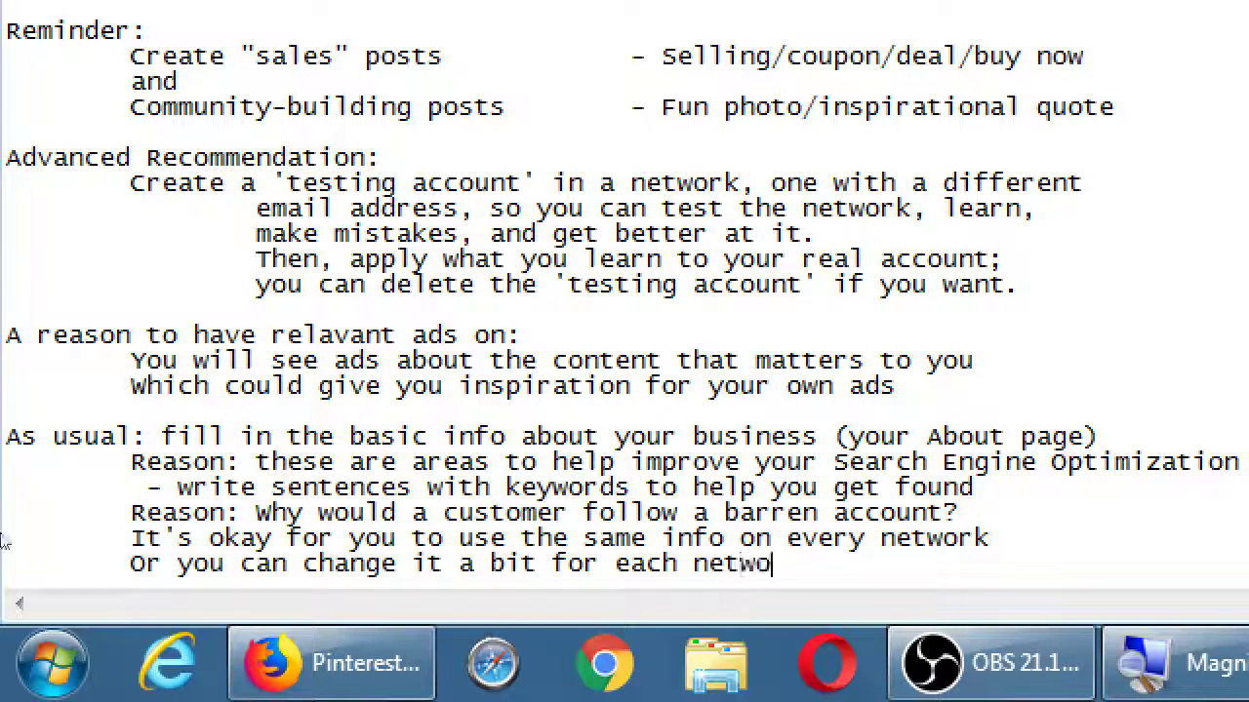
type("rk")
key("Return")
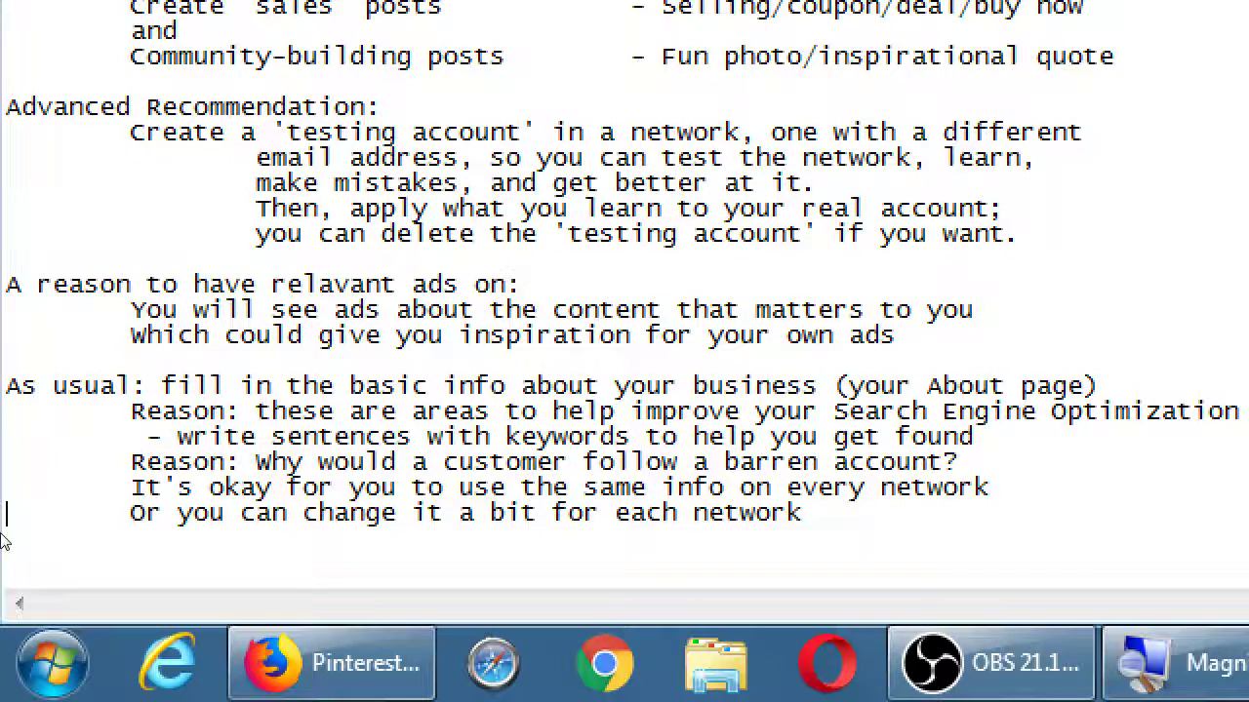
Step: Insert the double-indented line "(this way your message is consistent on all platforms)" between the same-info line and the "Or you can change it" line
key("Return")
key("Up")
key("Tab")
key("Tab")
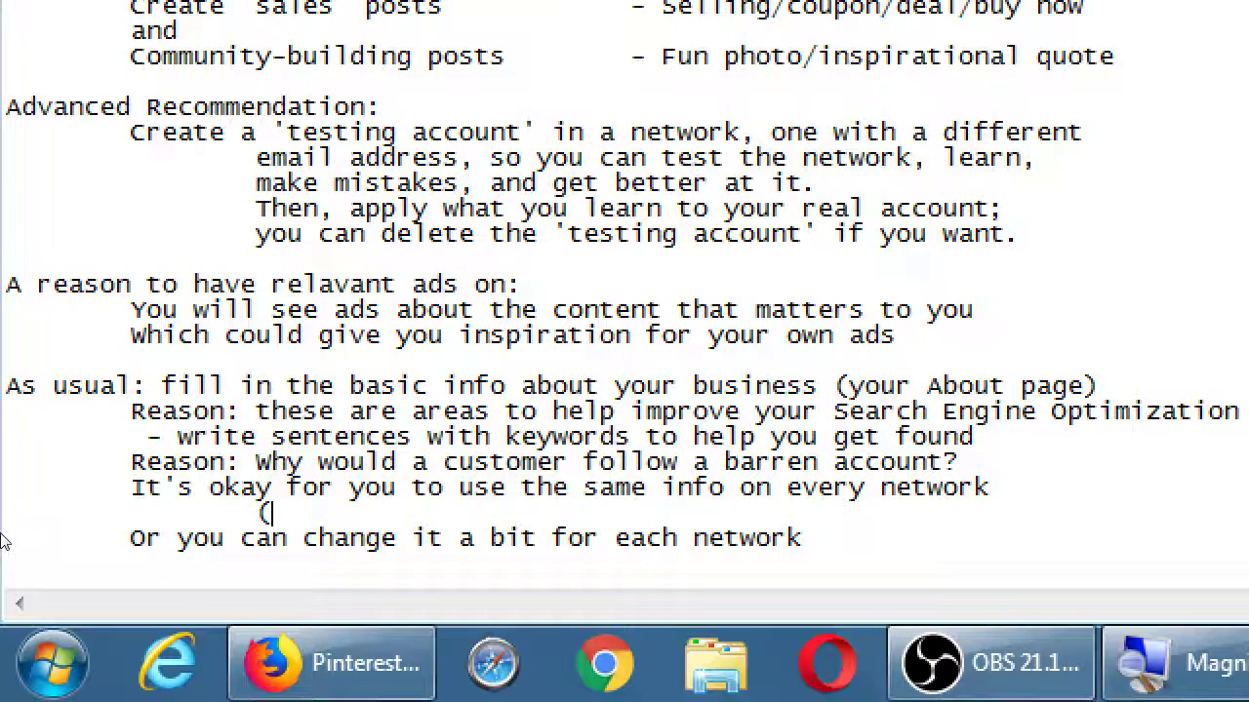
type("this way your messa")
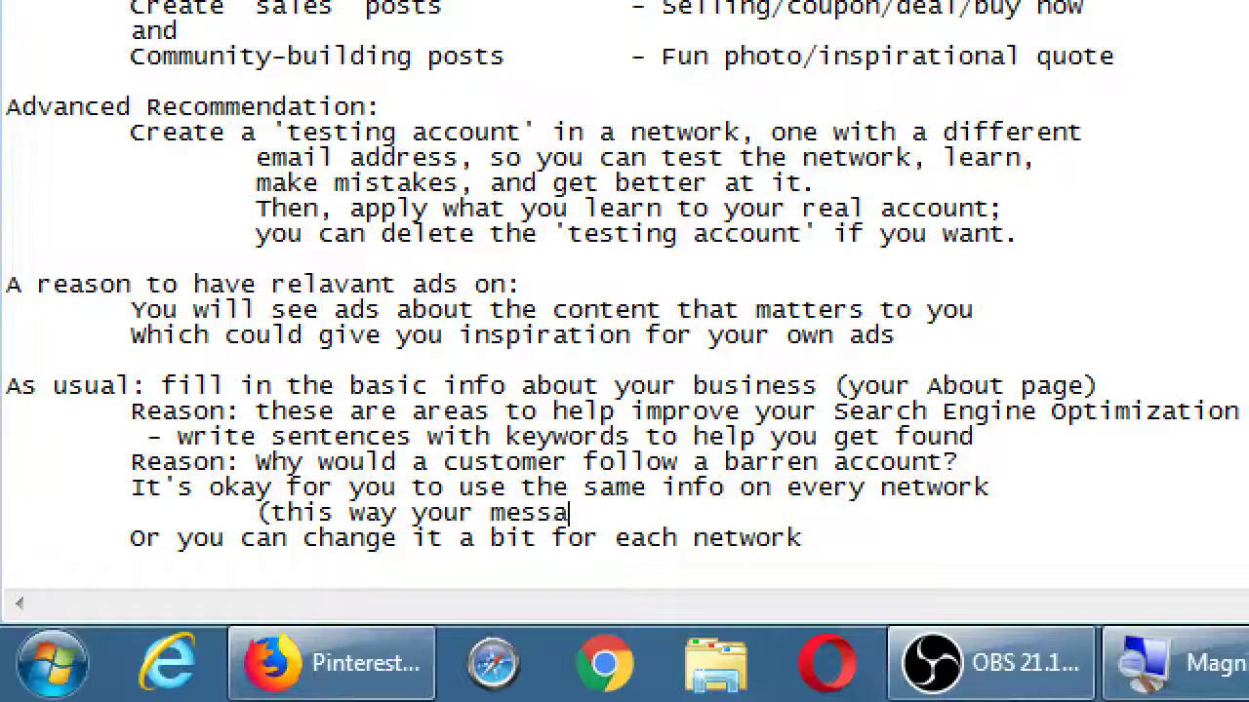
type("ge is consisten")
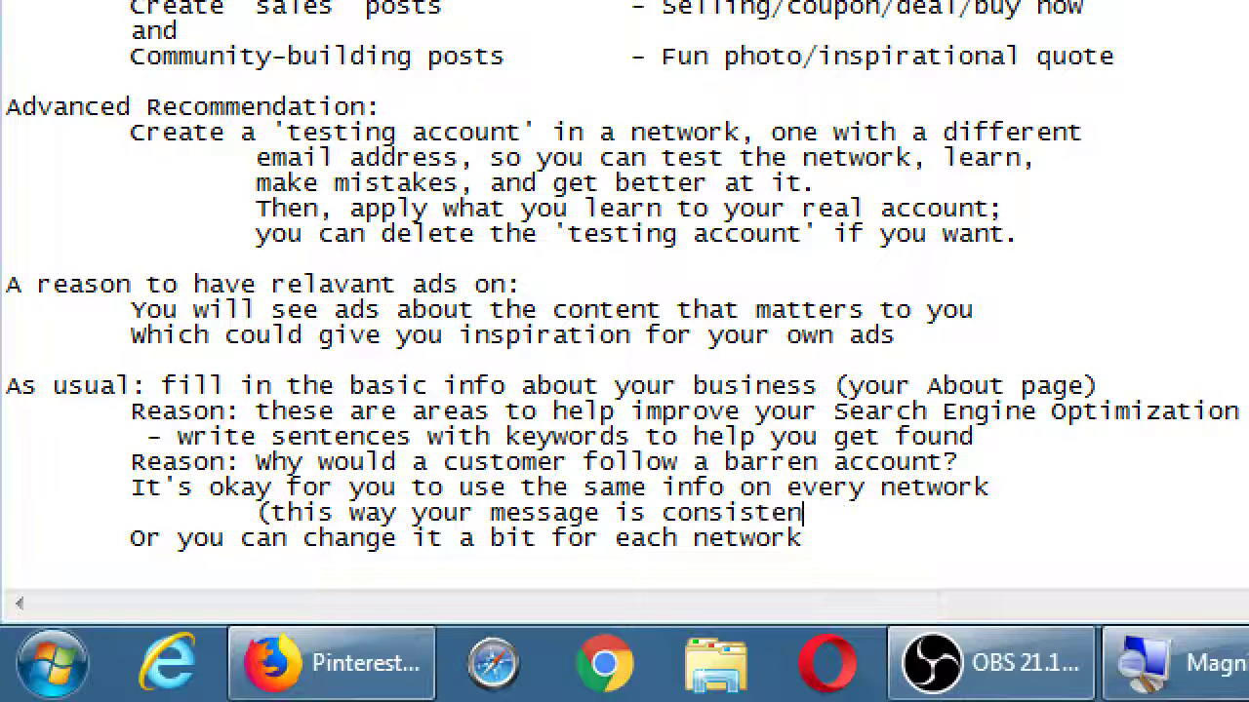
type("t on all pl")
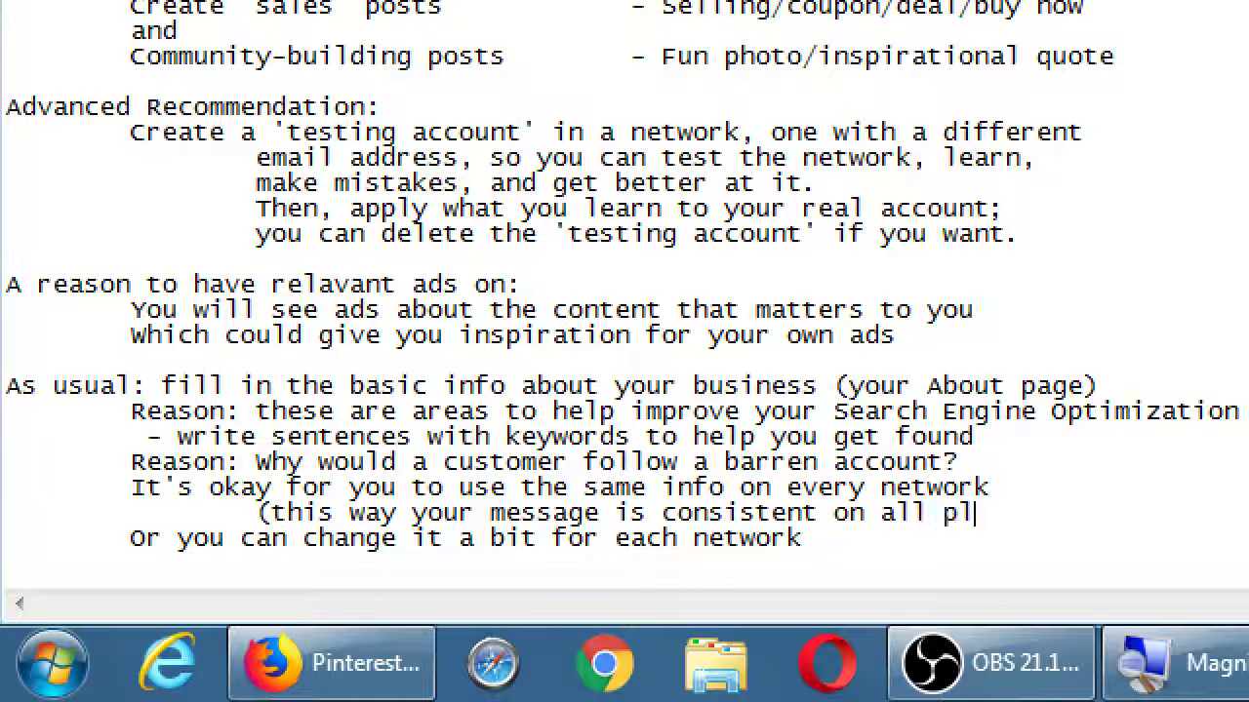
type("atorms")
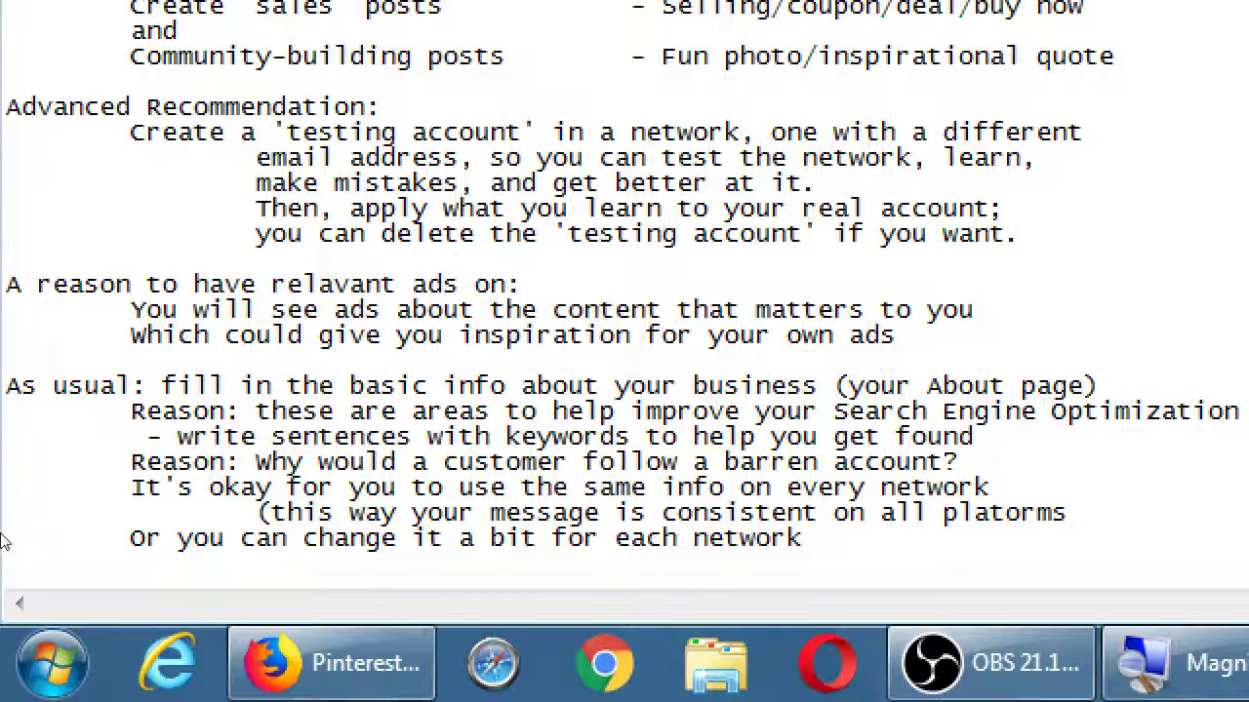
key("BackSpace")
key("BackSpace")
key("BackSpace")
key("BackSpace")
type("forms)")
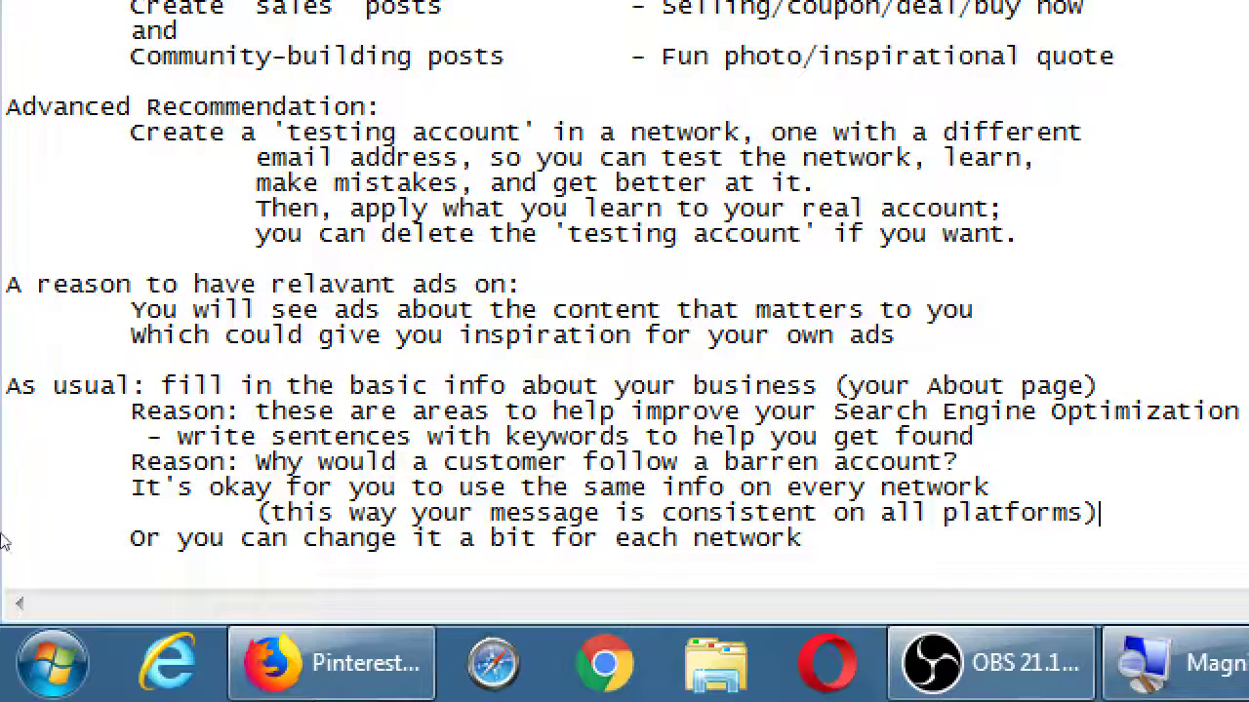
Step: Add the double-indented line "(capitalize on each network's demongraphics)" below the "Or you can change it a bit for each network" line
key("Down")
key("Return")
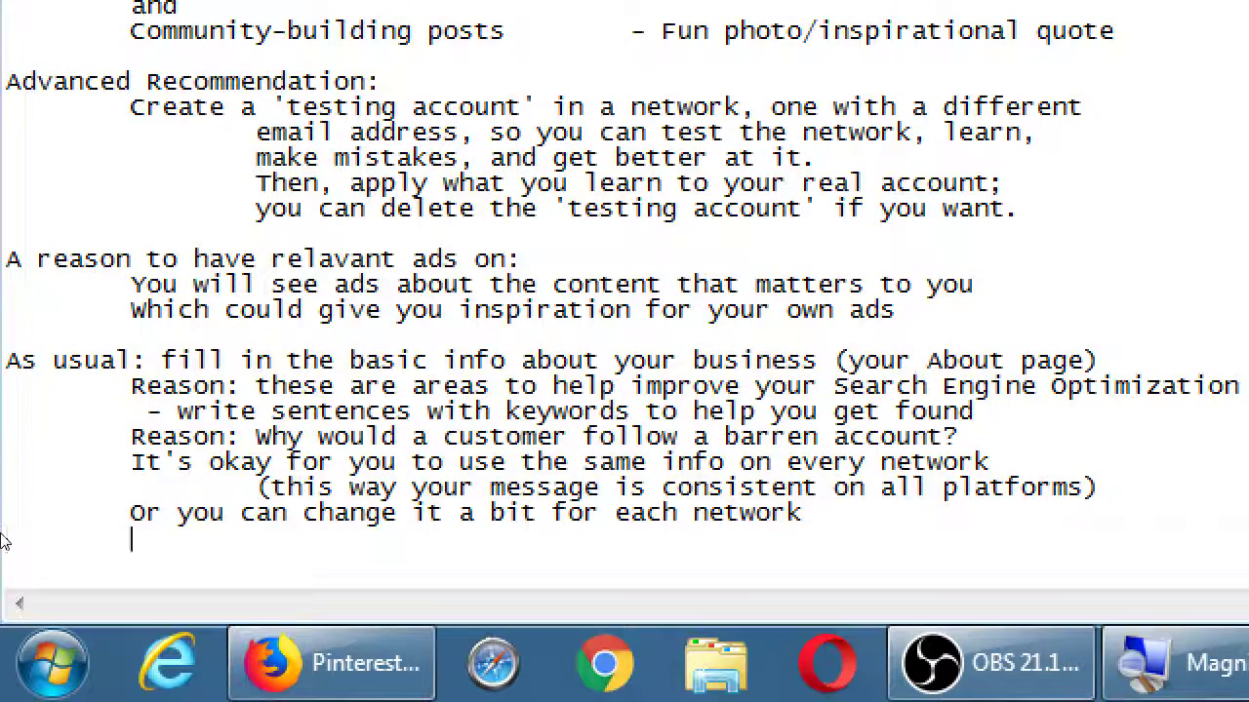
key("Tab")
type("(capi")
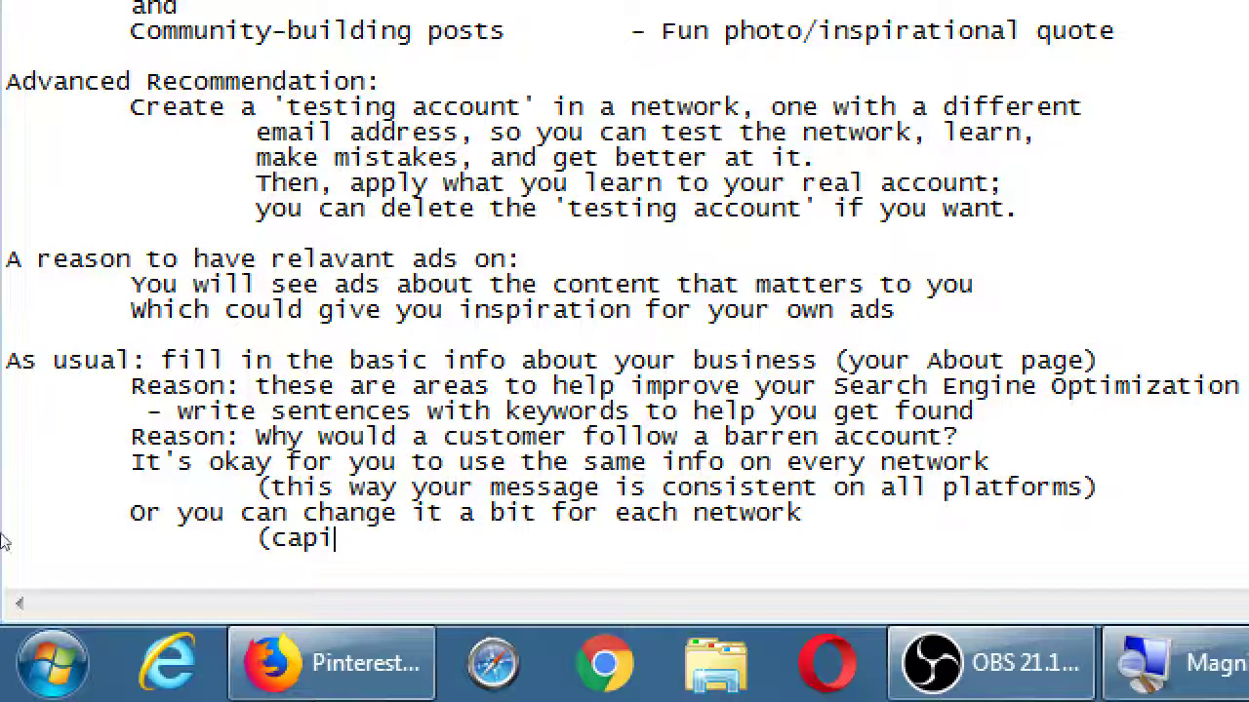
type("talize on each ne")
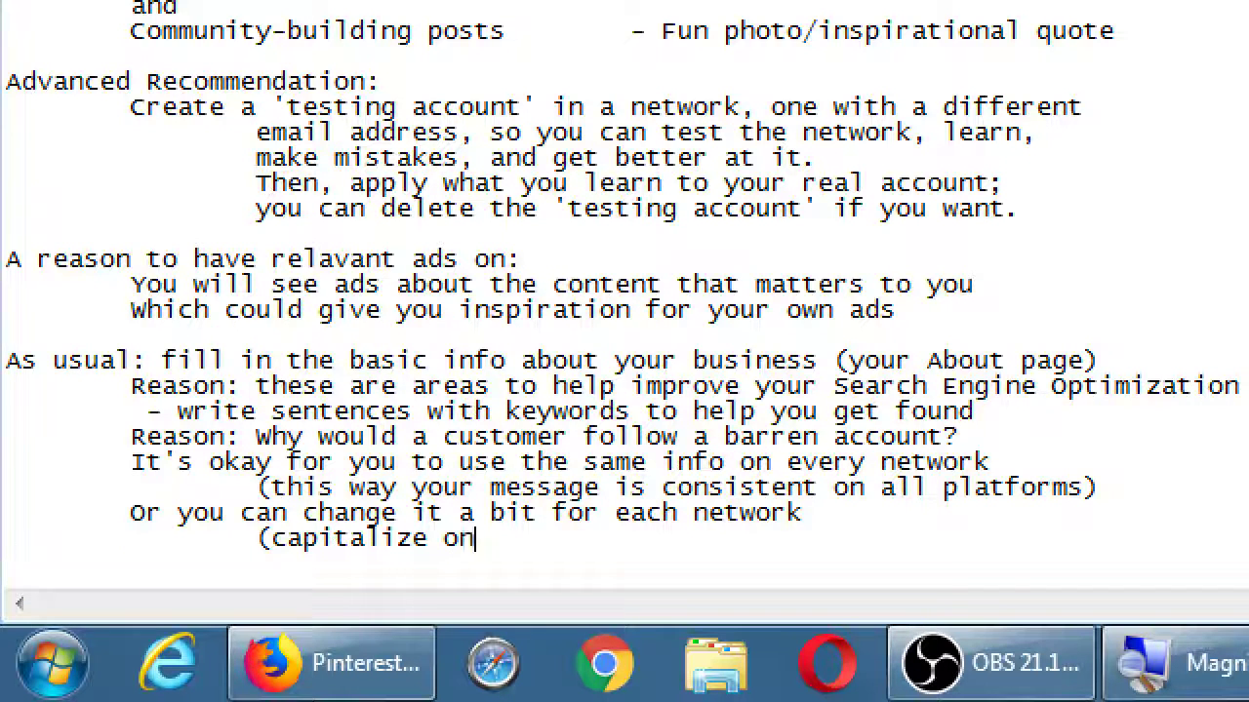
type("s'")
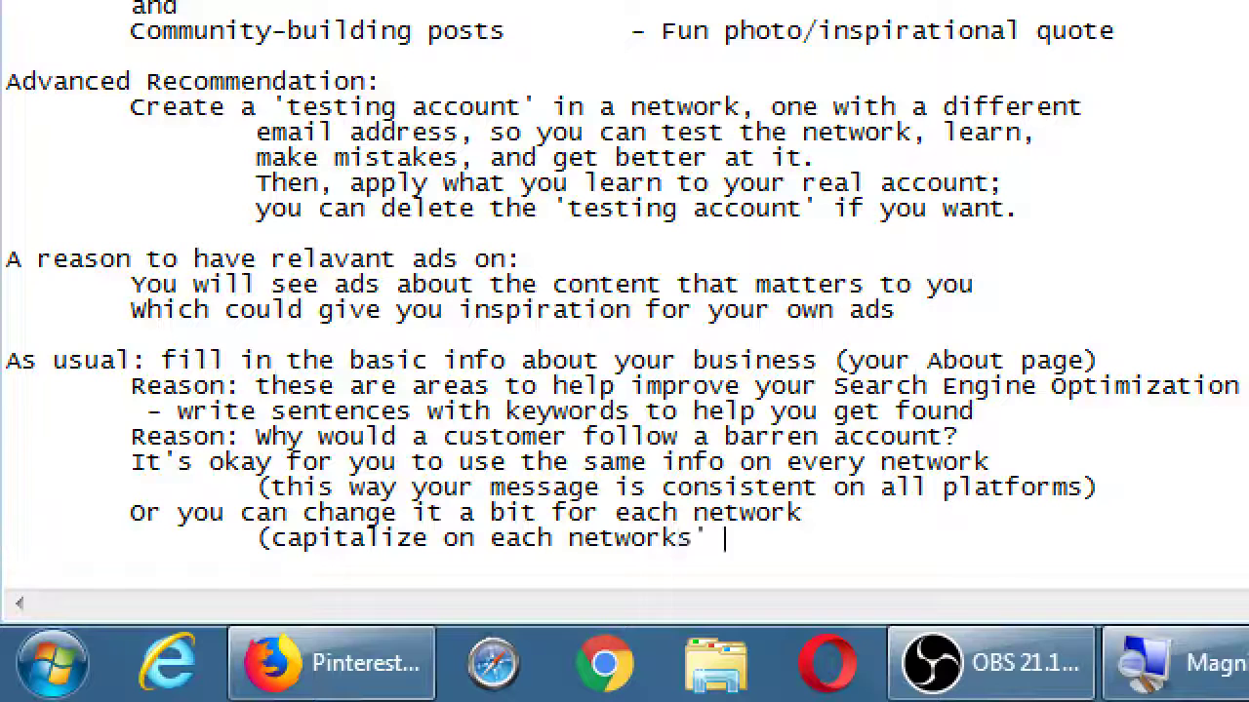
key("BackSpace")
key("BackSpace")
key("BackSpace")
type("'s demongraphics)")
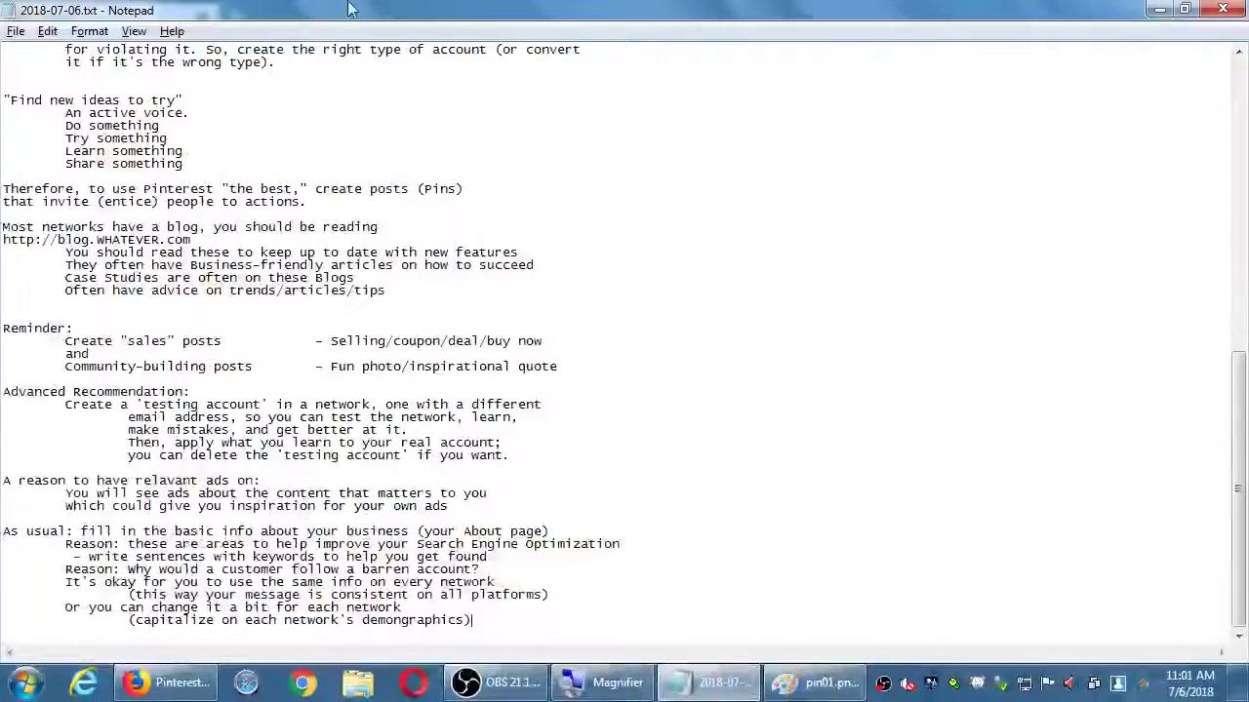
Step: Switch back to the Pinterest settings and review the Business Name, About you and Location fields of the profile
left_click_drag(678, 9, 842, 186)
left_click(543, 22)
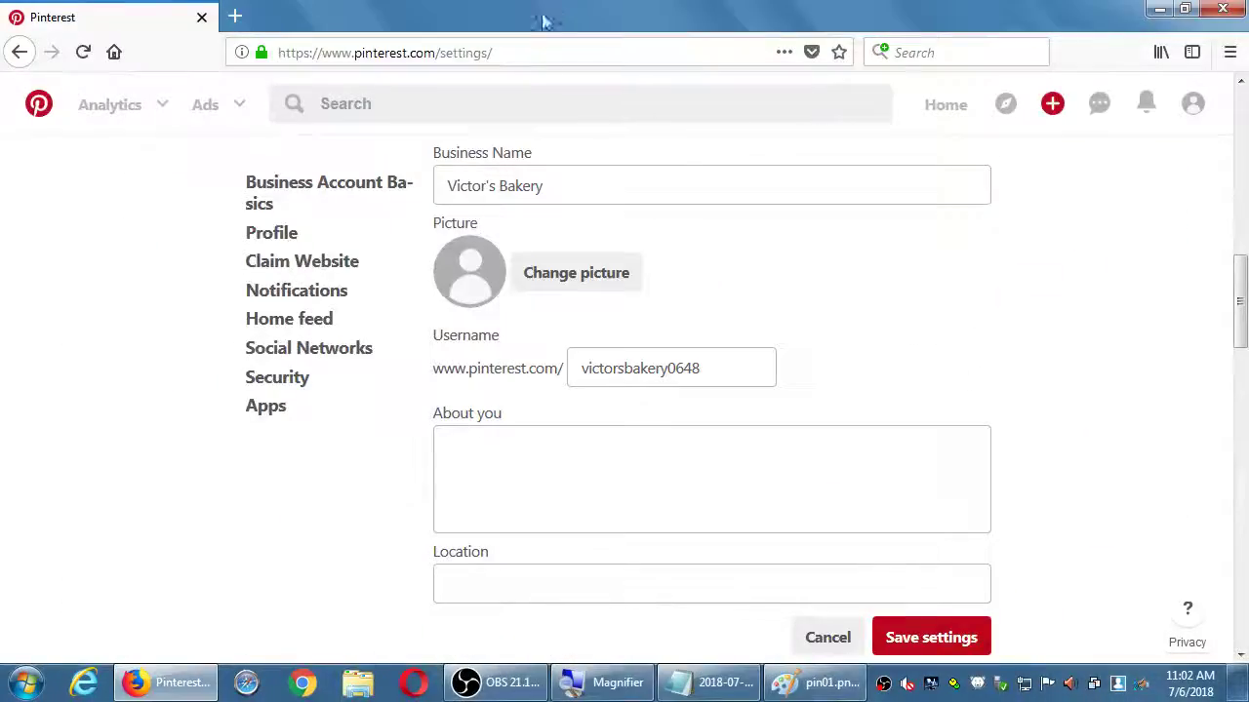
double_click(495, 185)
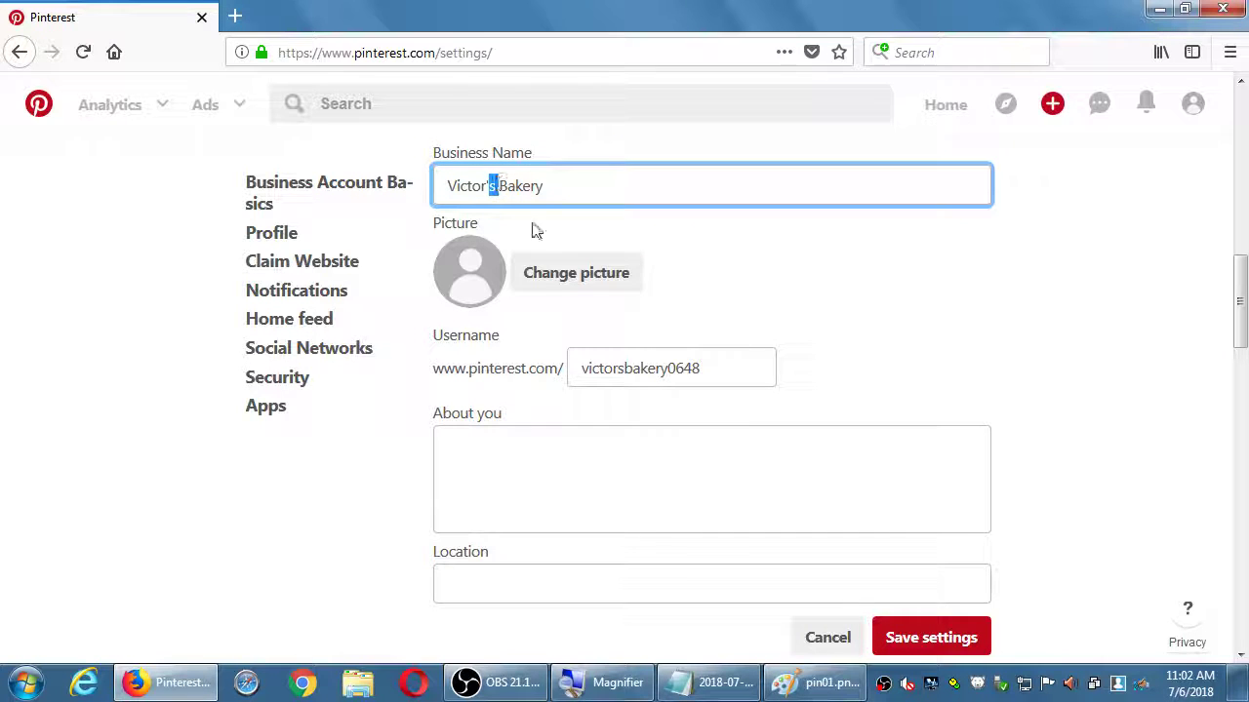
left_click(536, 480)
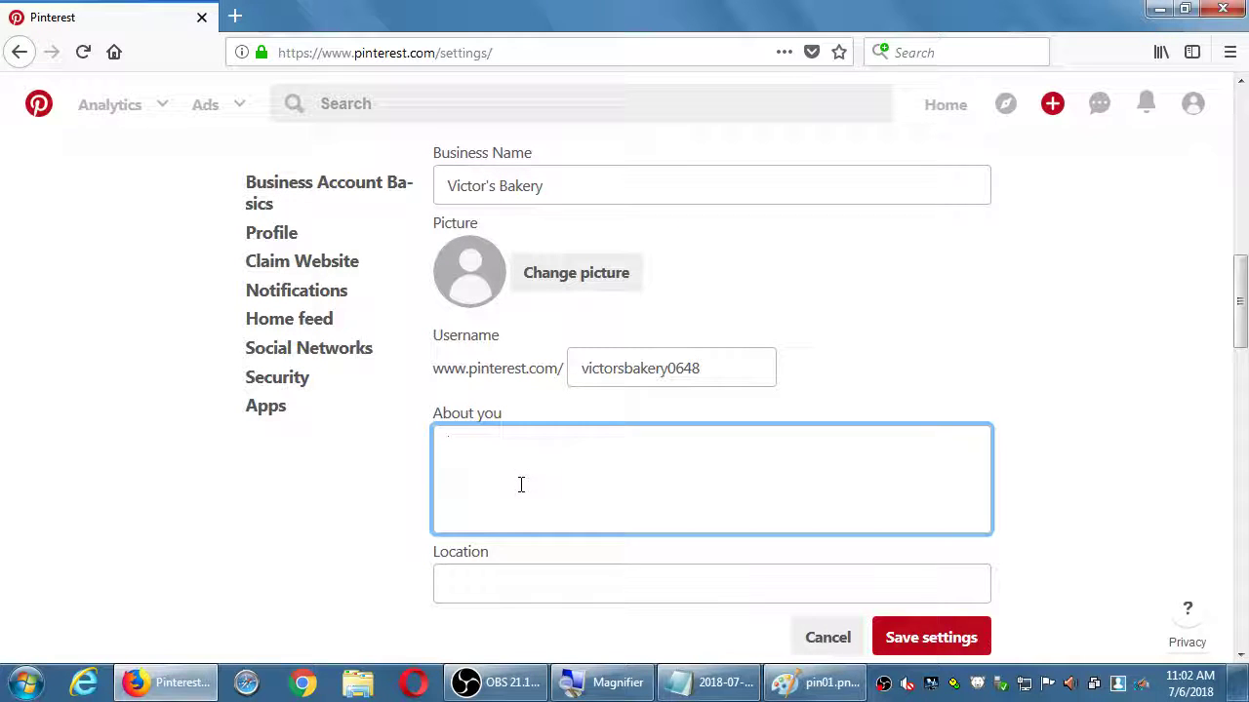
left_click(584, 591)
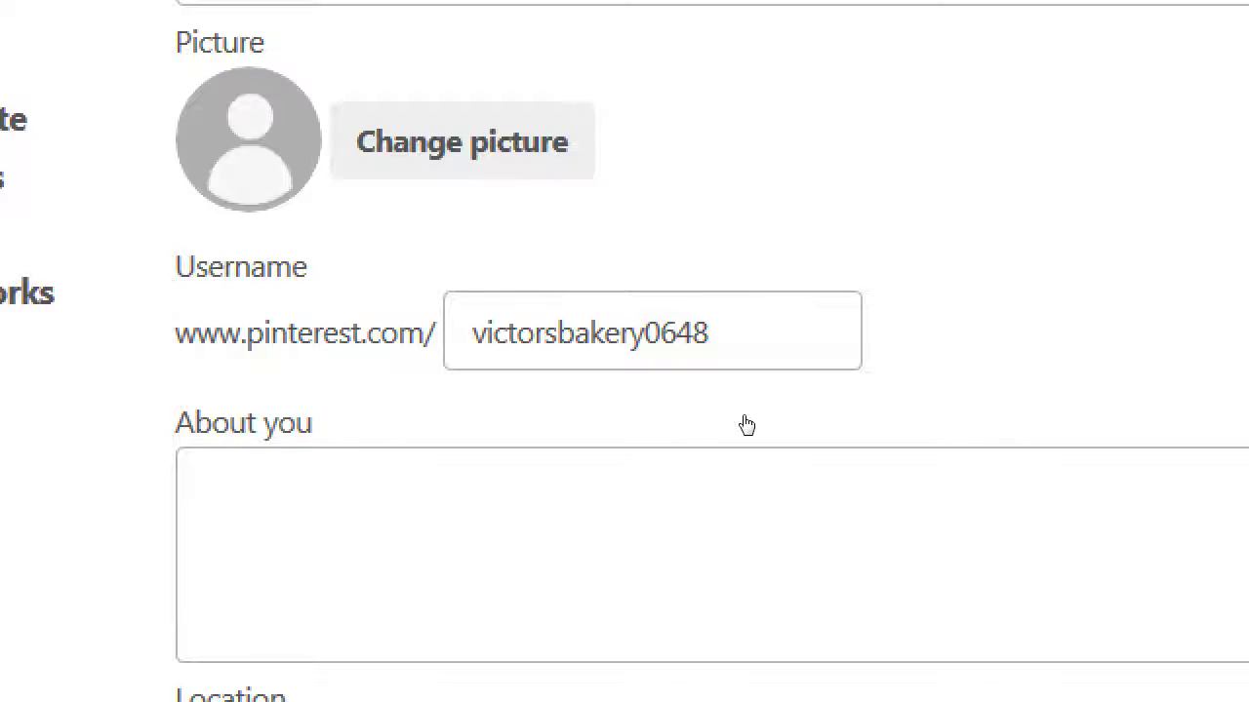
Step: Shorten the profile's username to "victorsbakery" by removing the trailing digits
left_click(728, 374)
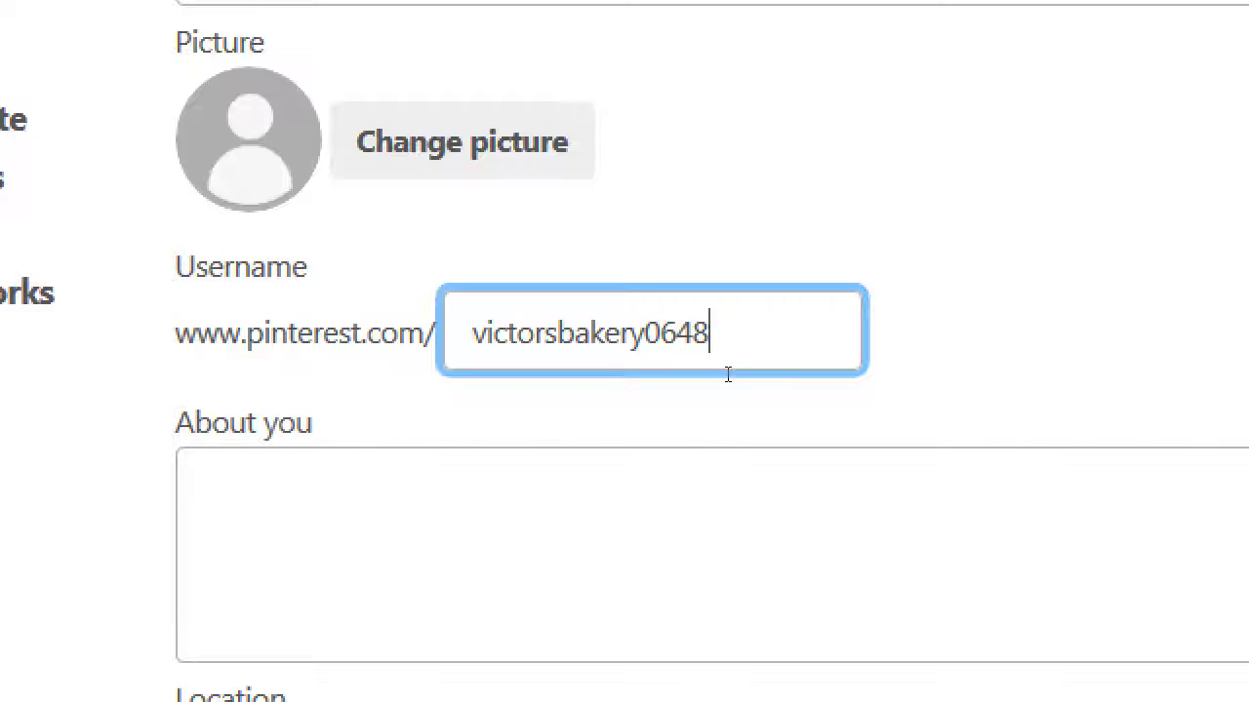
key("BackSpace")
key("BackSpace")
key("BackSpace")
key("BackSpace")
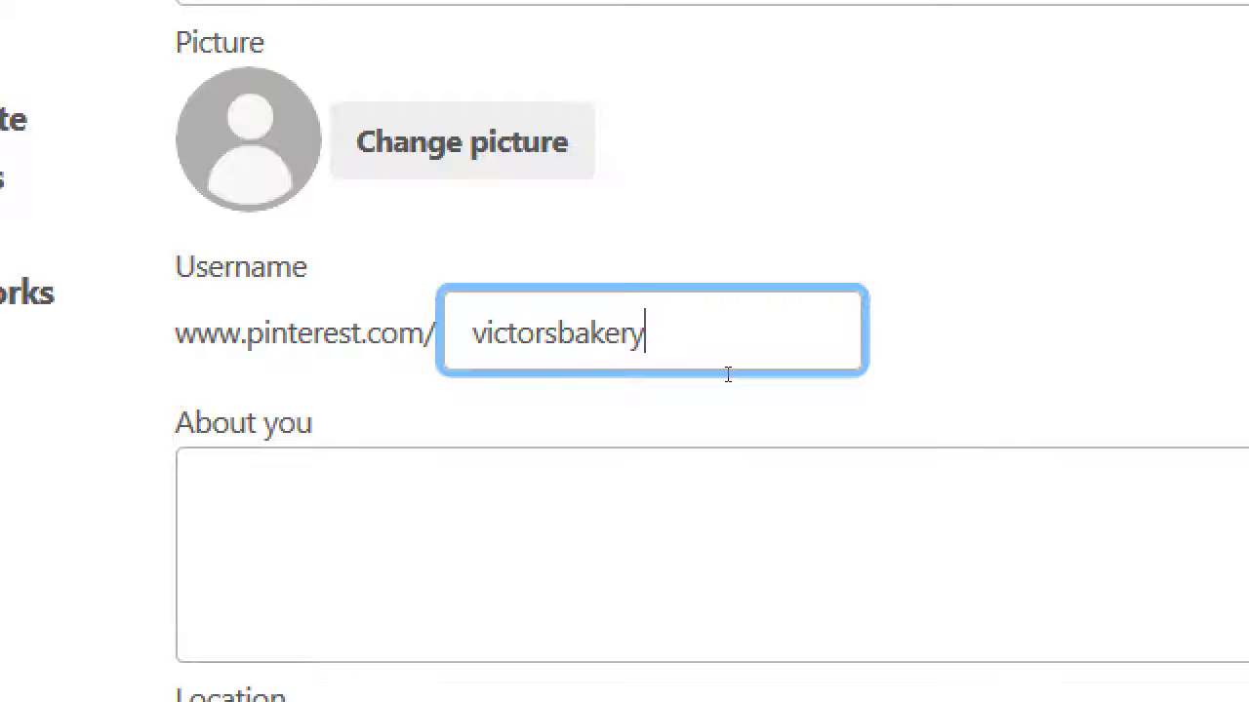
key("Tab")
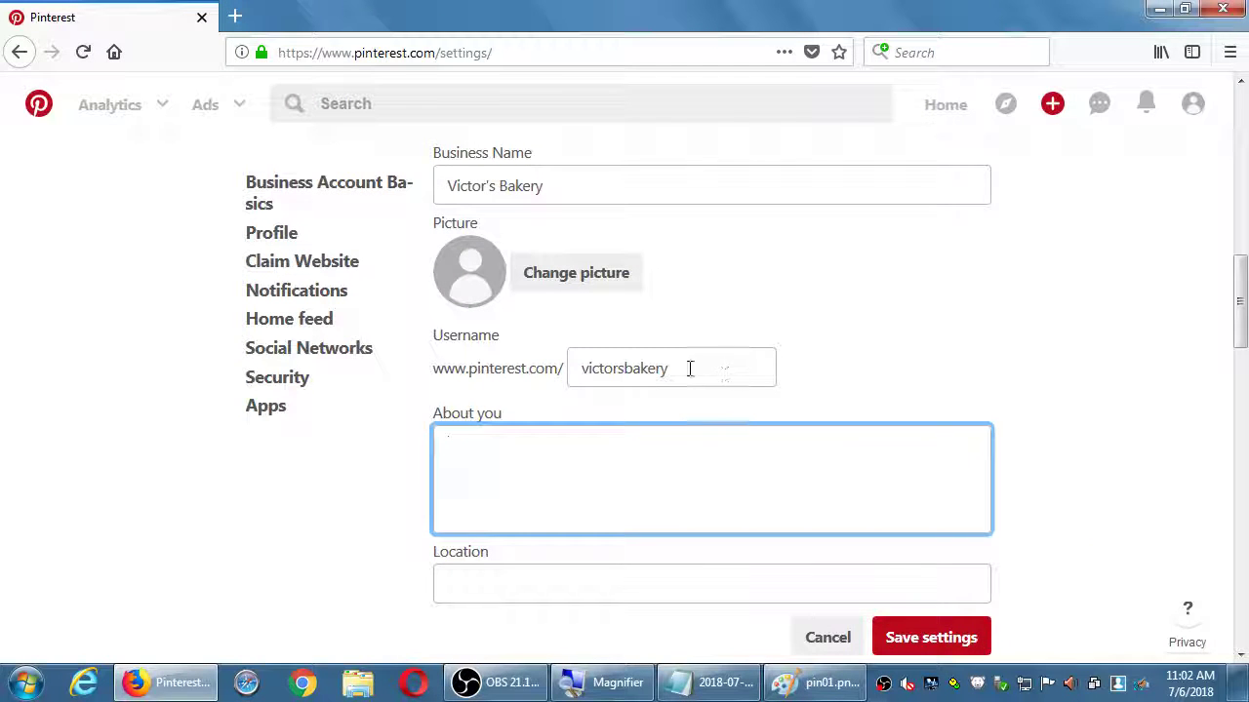
left_click(393, 517)
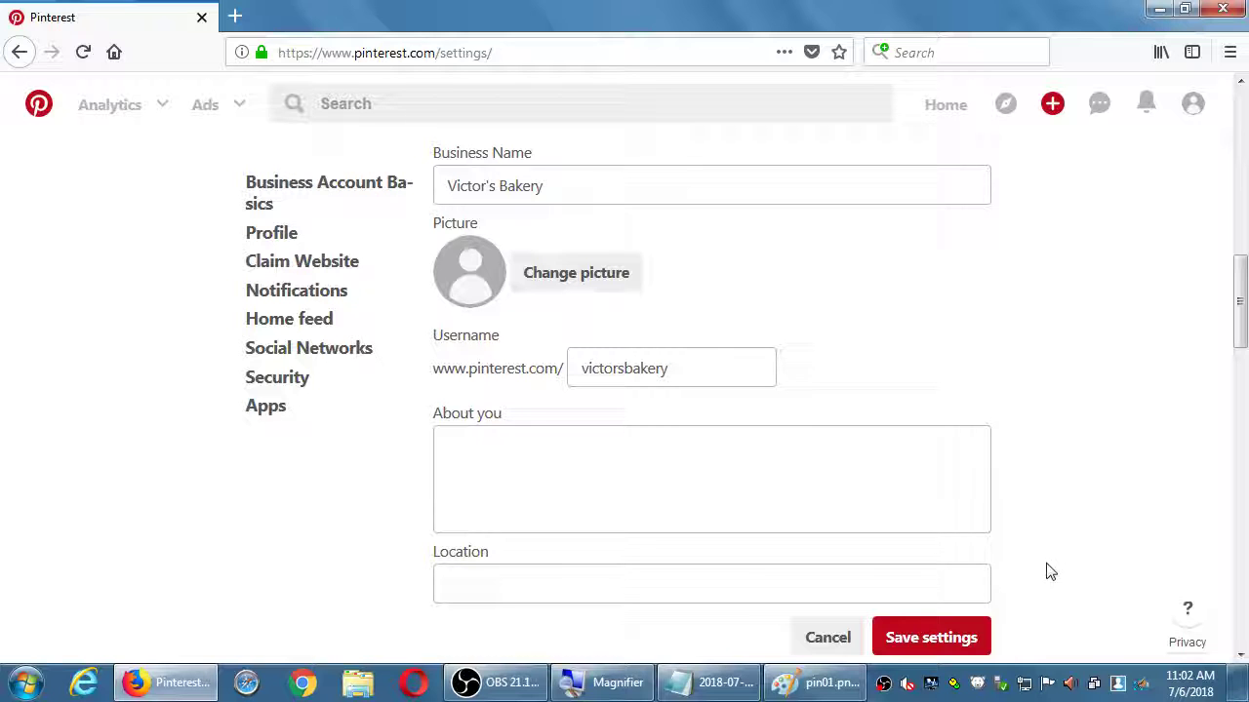
Step: Try to save the profile settings with the username "victorsbakery"
scroll(995, 527, "down", 9)
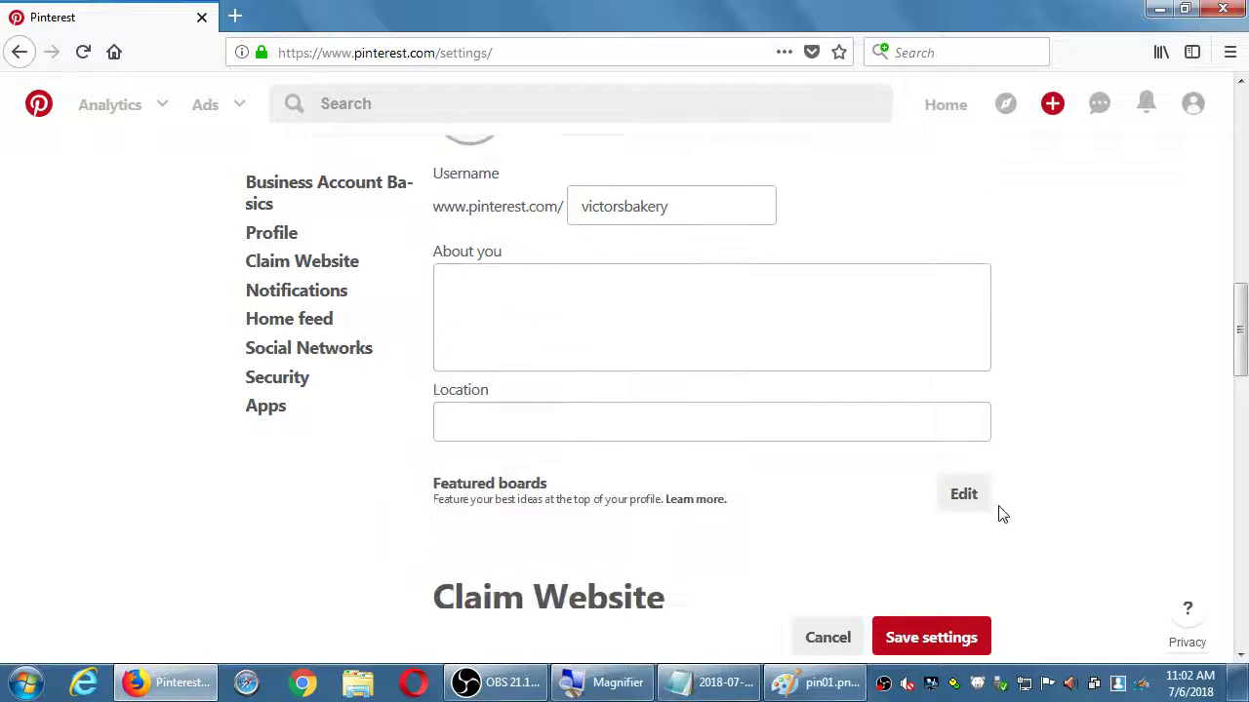
scroll(1000, 498, "down", 5)
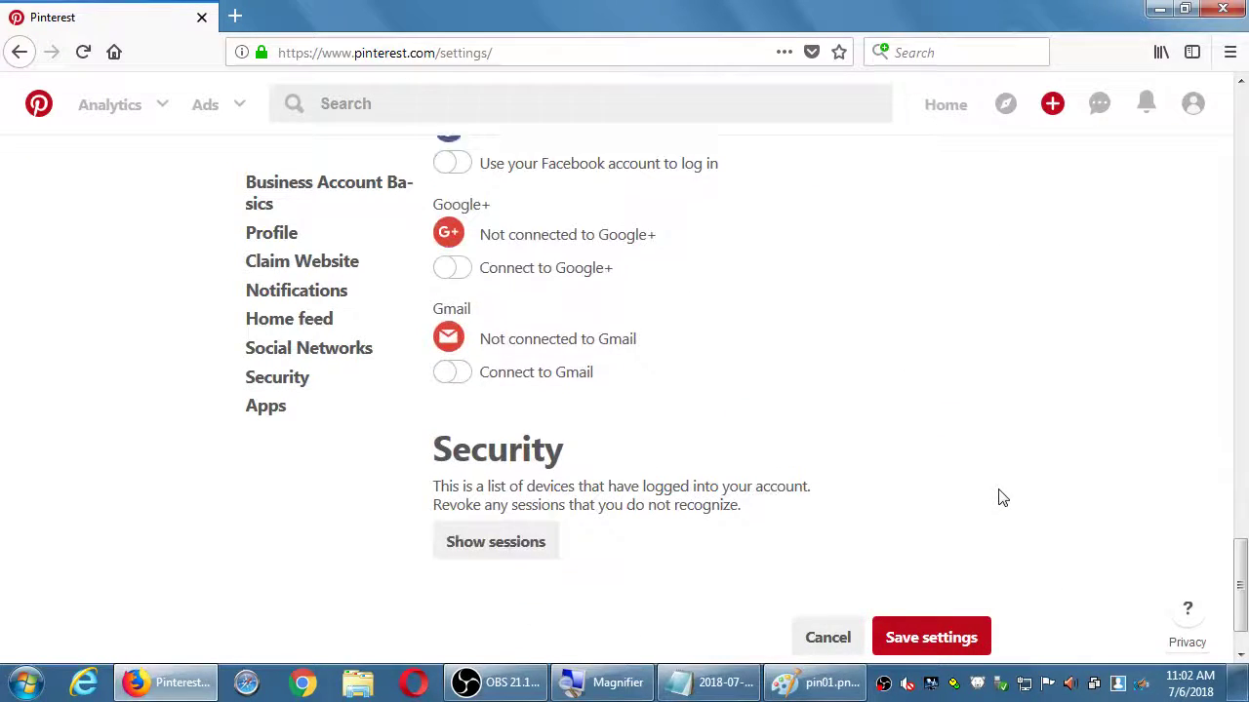
scroll(1000, 497, "up", 10)
scroll(999, 498, "up", 4)
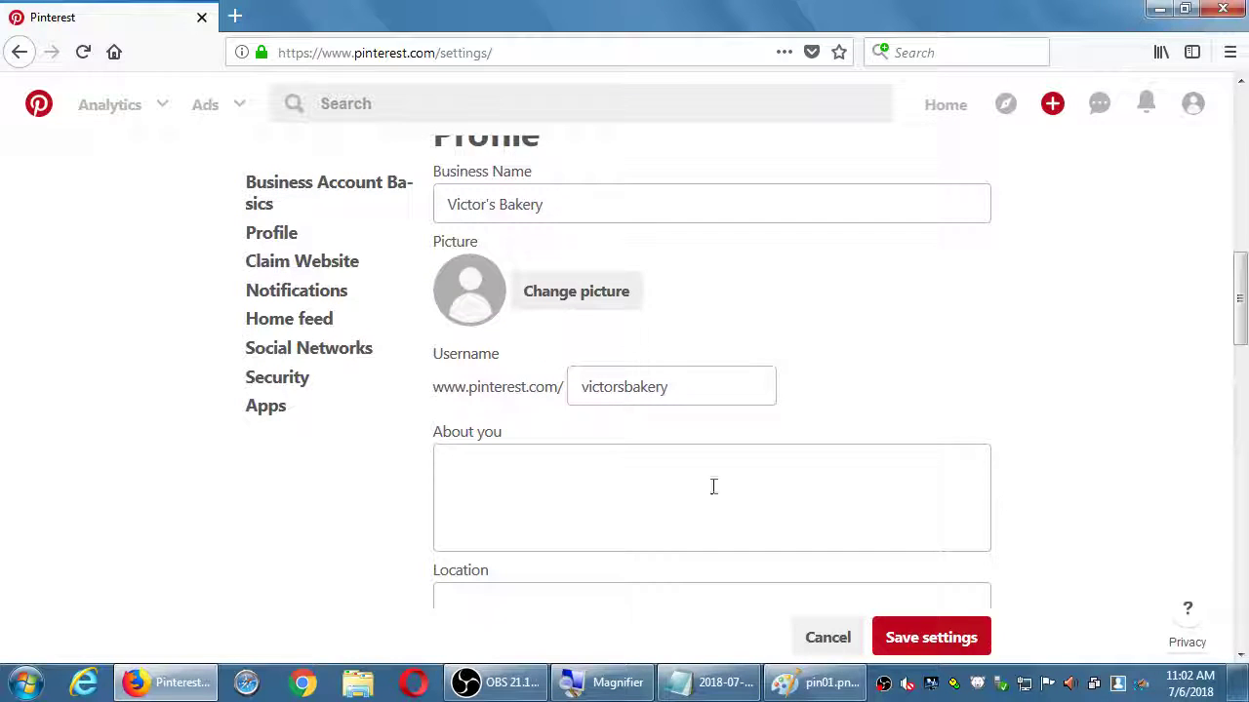
scroll(691, 397, "down", 1)
left_click(888, 637)
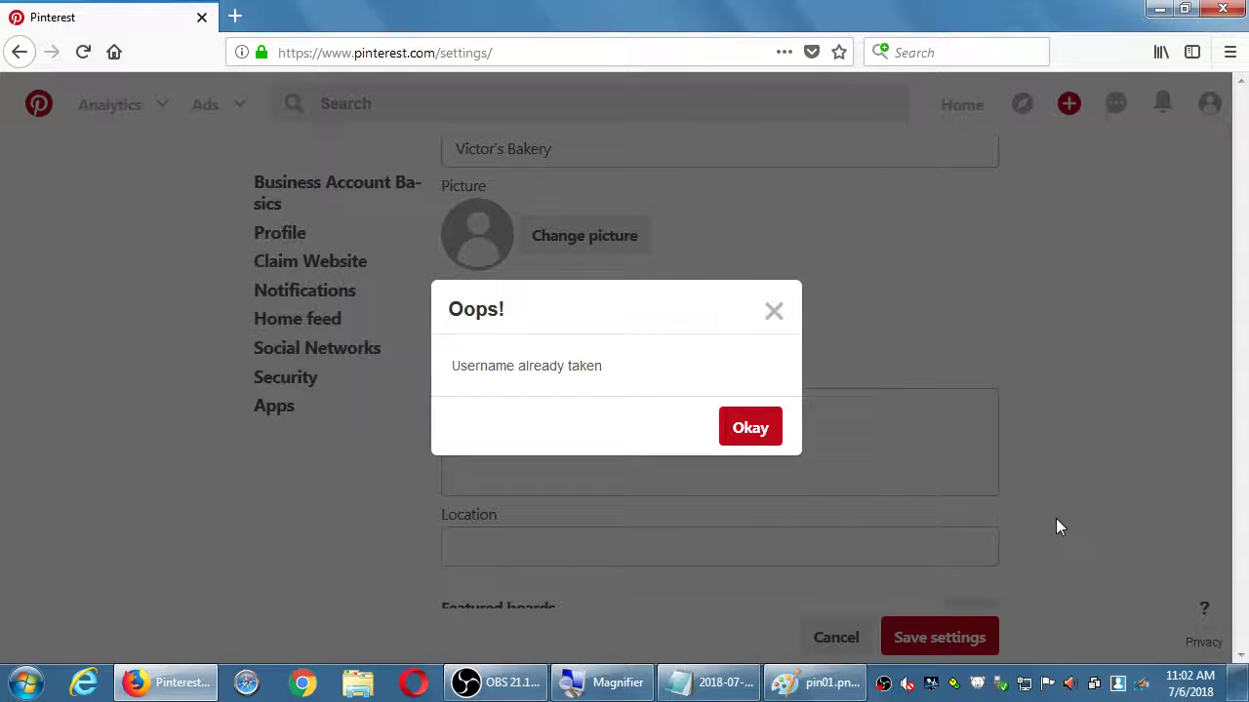
left_click(773, 312)
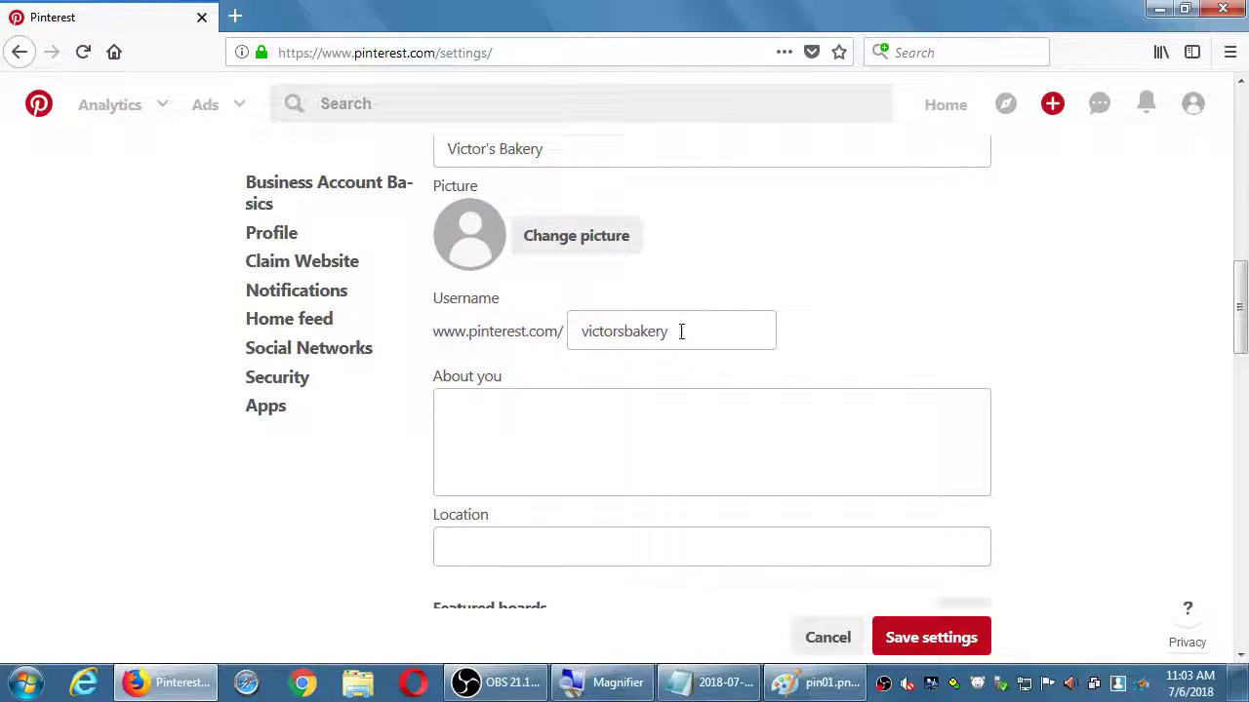
Step: Switch to the Notepad notes and add the line "Claim your name, so no one else does." at the end, after a blank line
left_click(727, 683)
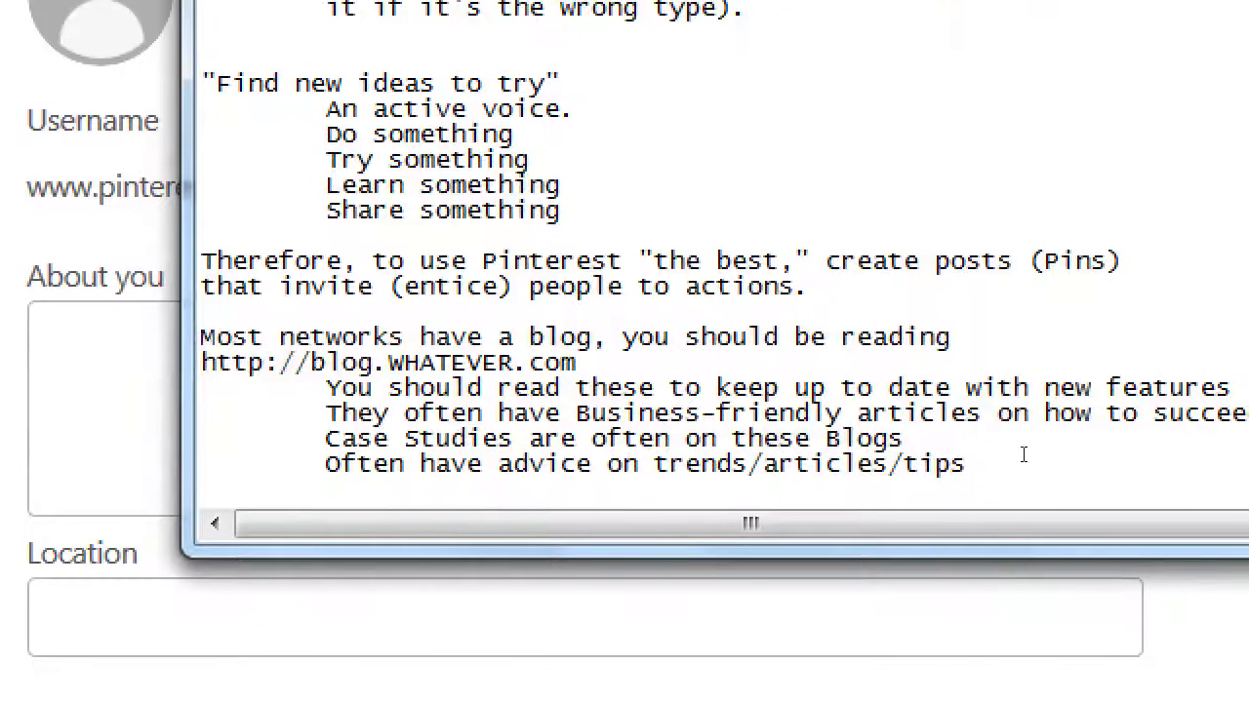
key("ctrl+End")
key("Return")
key("Return")
key("Return")
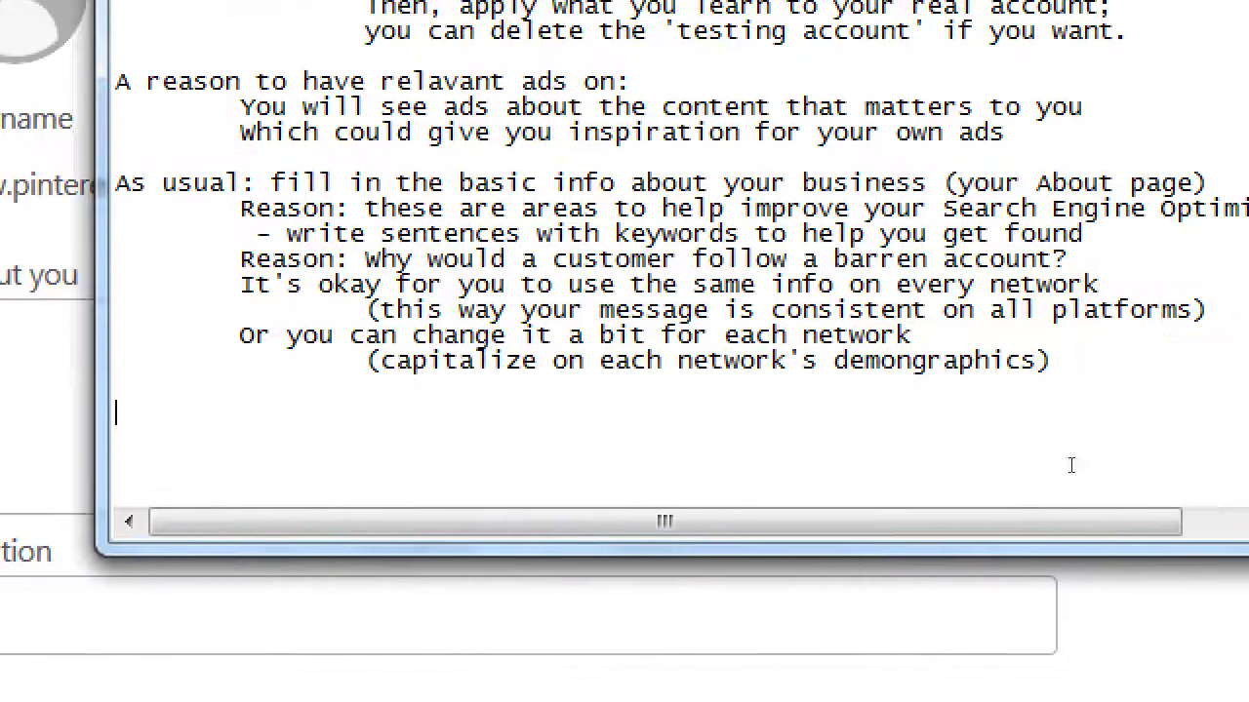
type("cli")
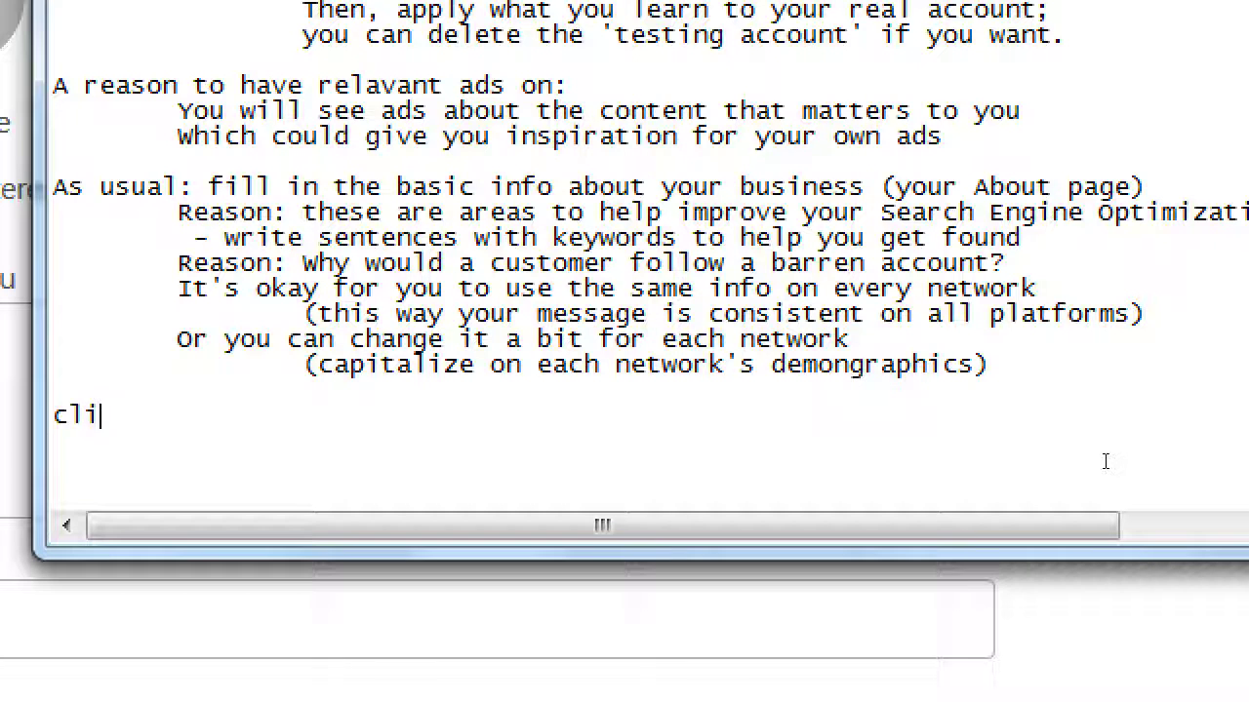
key("BackSpace")
key("BackSpace")
key("BackSpace")
type("Claim")
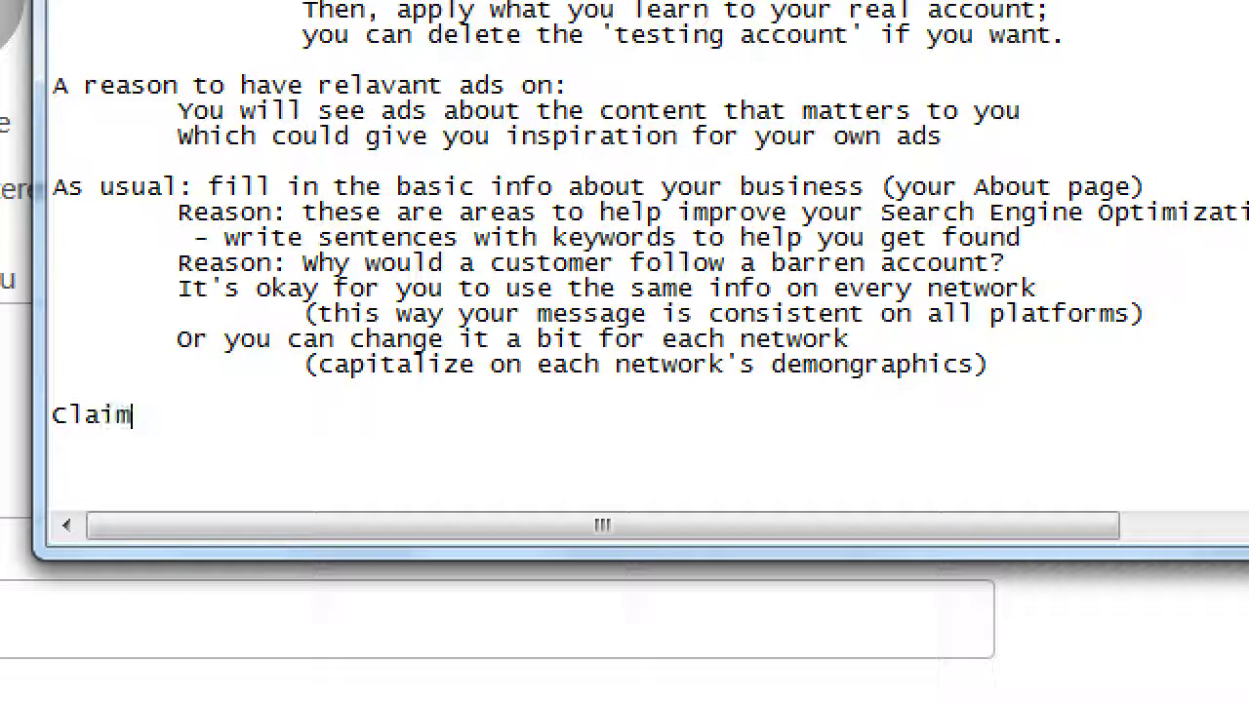
type(" your namt")
key("BackSpace")
type("e")
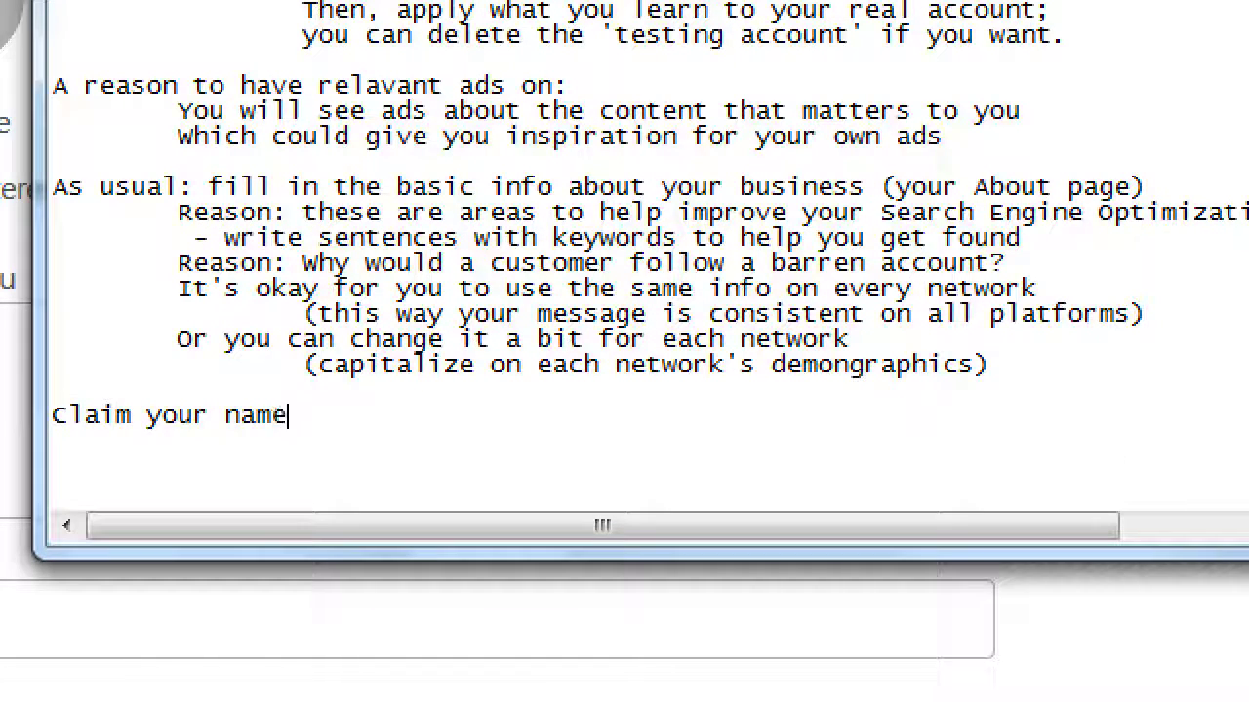
type(", so no one els")
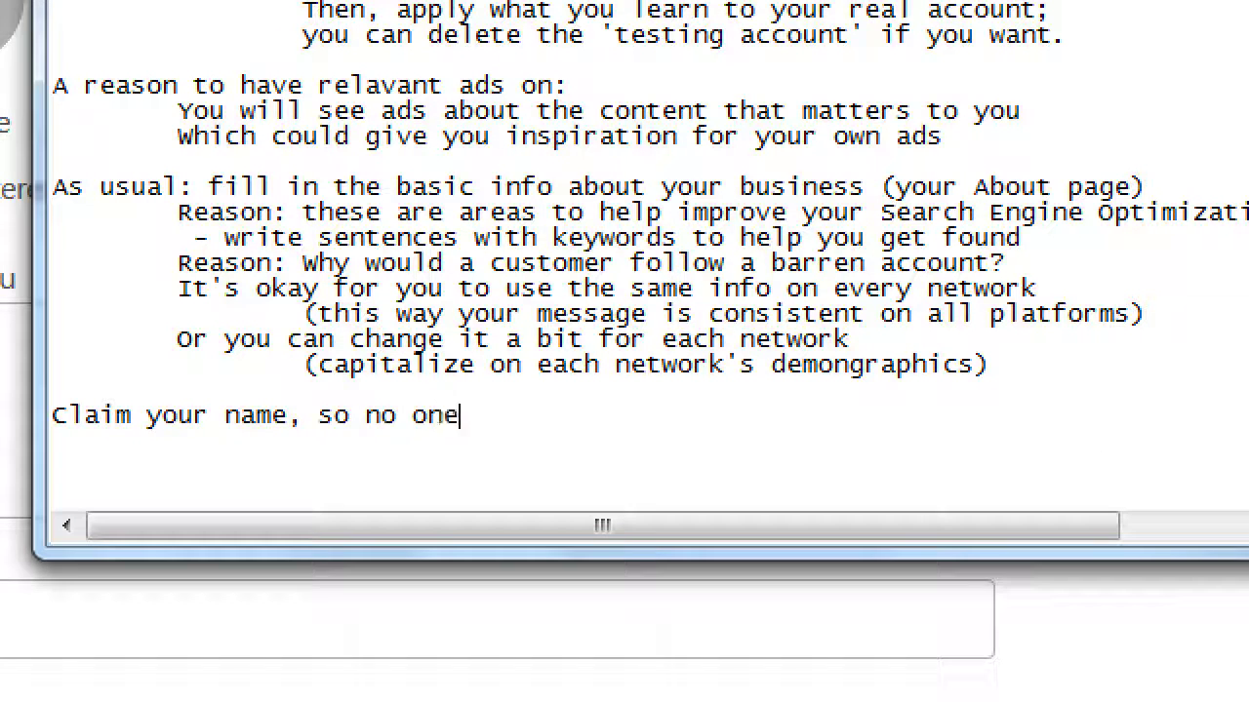
type("e does.")
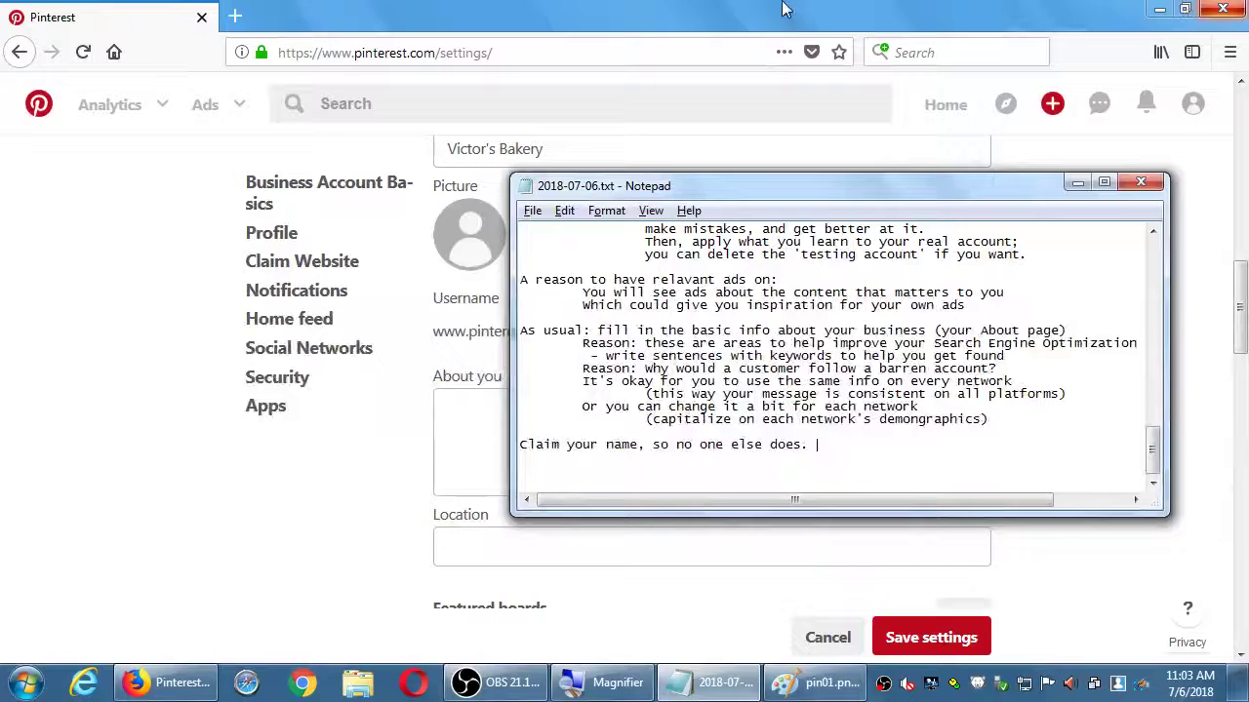
Step: Switch back to the Pinterest settings and review the Claim Website features and the website entry instructions
left_click(1015, 184)
scroll(850, 244, "down", 5)
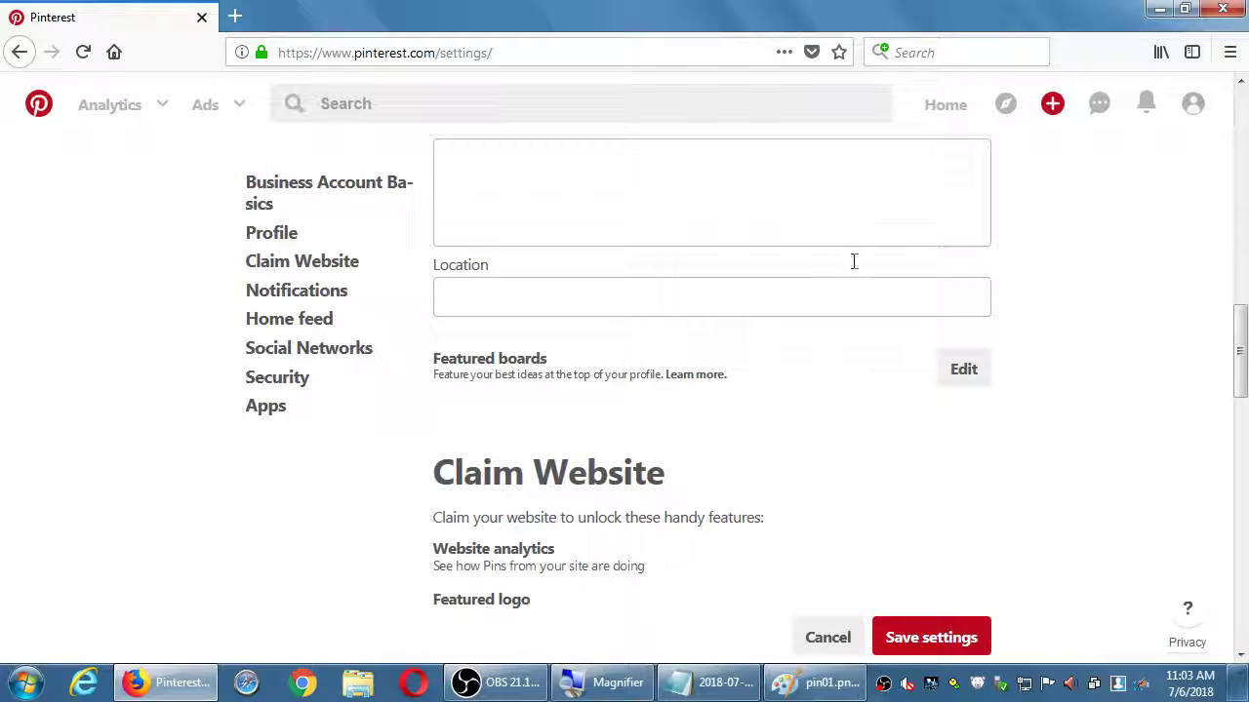
scroll(850, 292, "down", 2)
scroll(853, 305, "down", 1)
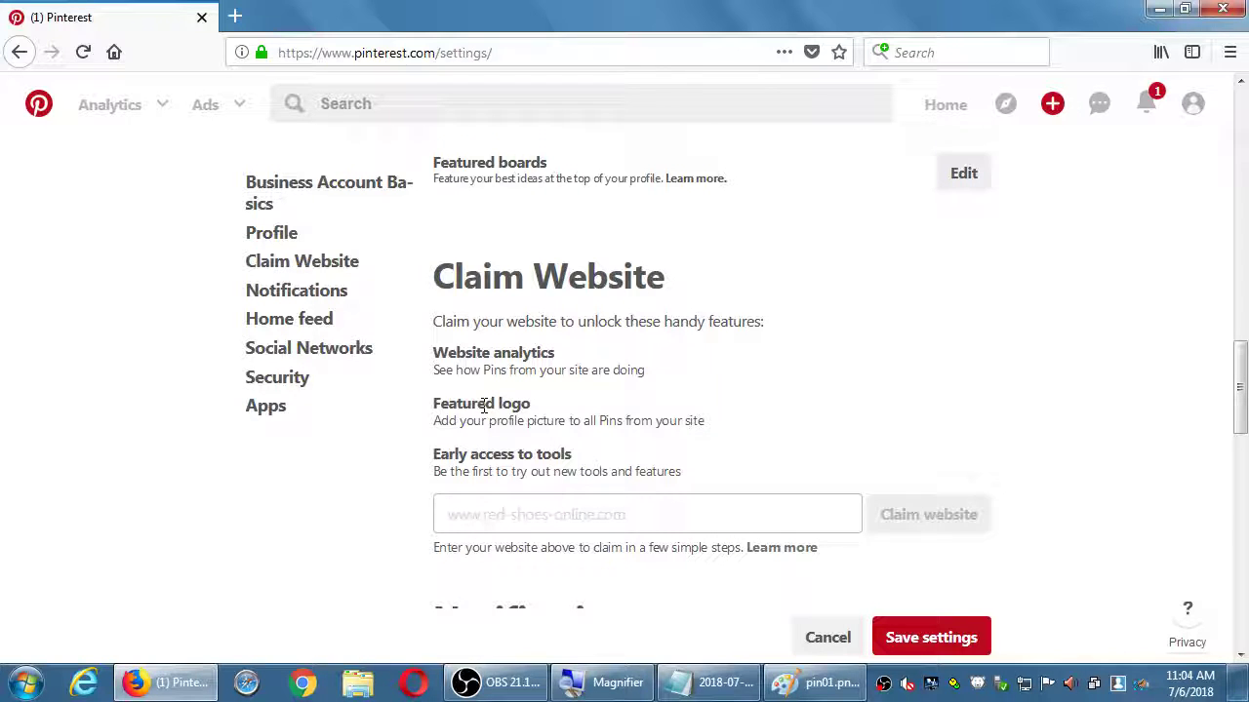
scroll(484, 406, "down", 1)
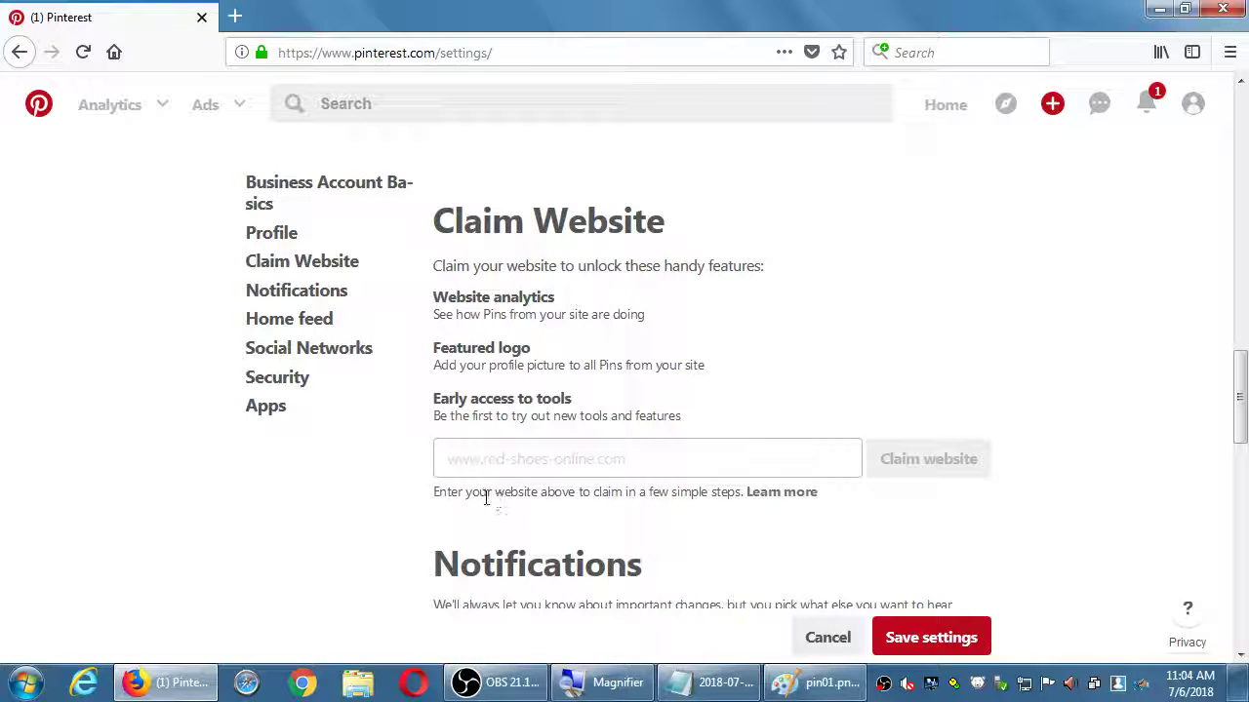
left_click_drag(478, 492, 560, 492)
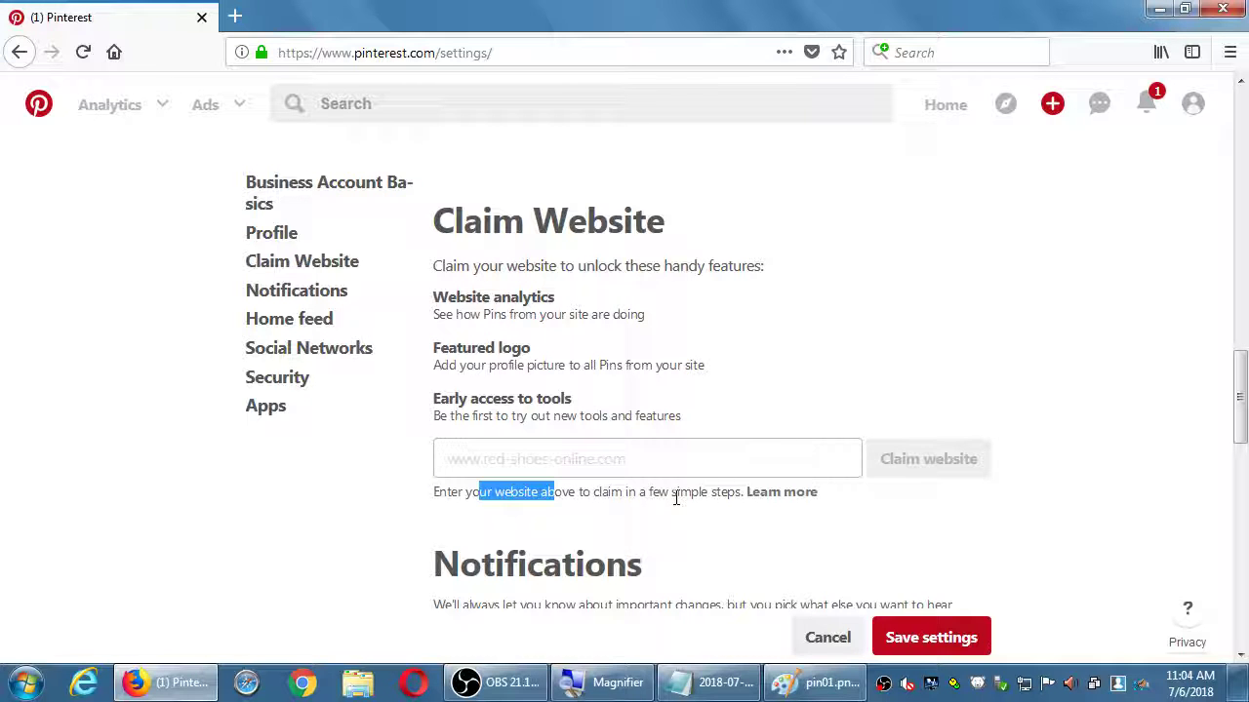
Step: Read the "Claim your website" help article in a separate tab, covering the meta tag and HTML file methods, and close it
middle_click(770, 493)
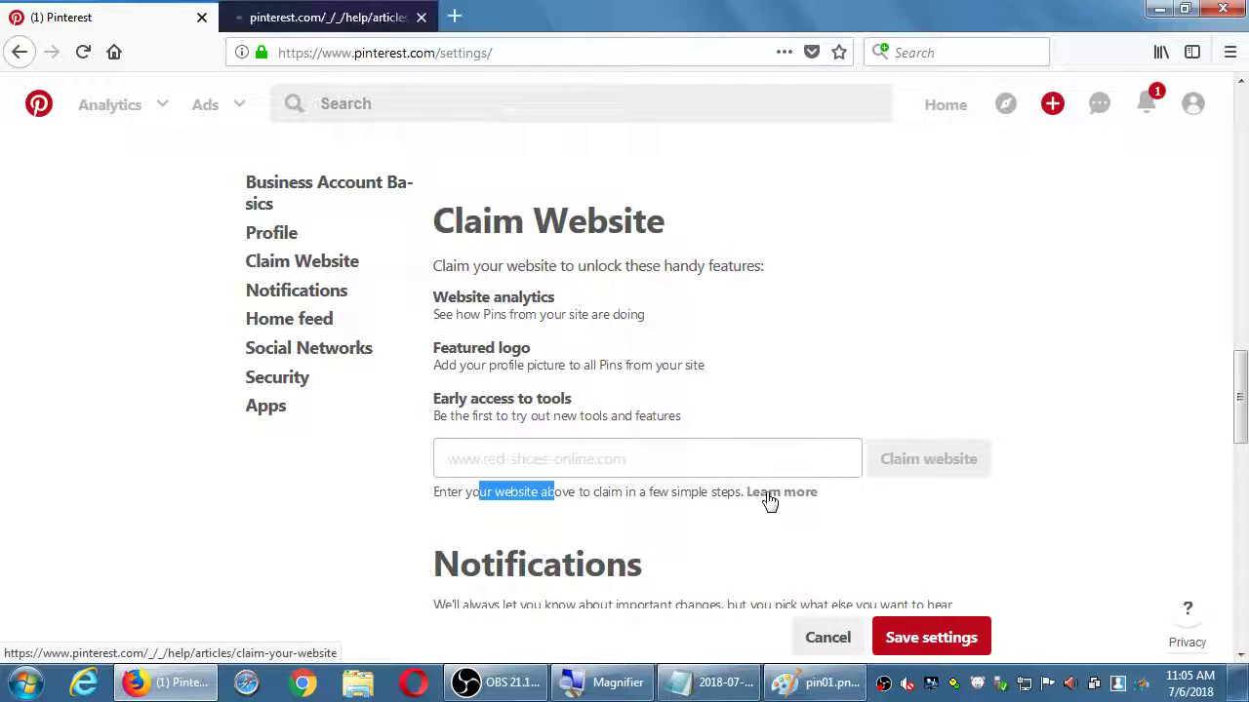
left_click(354, 29)
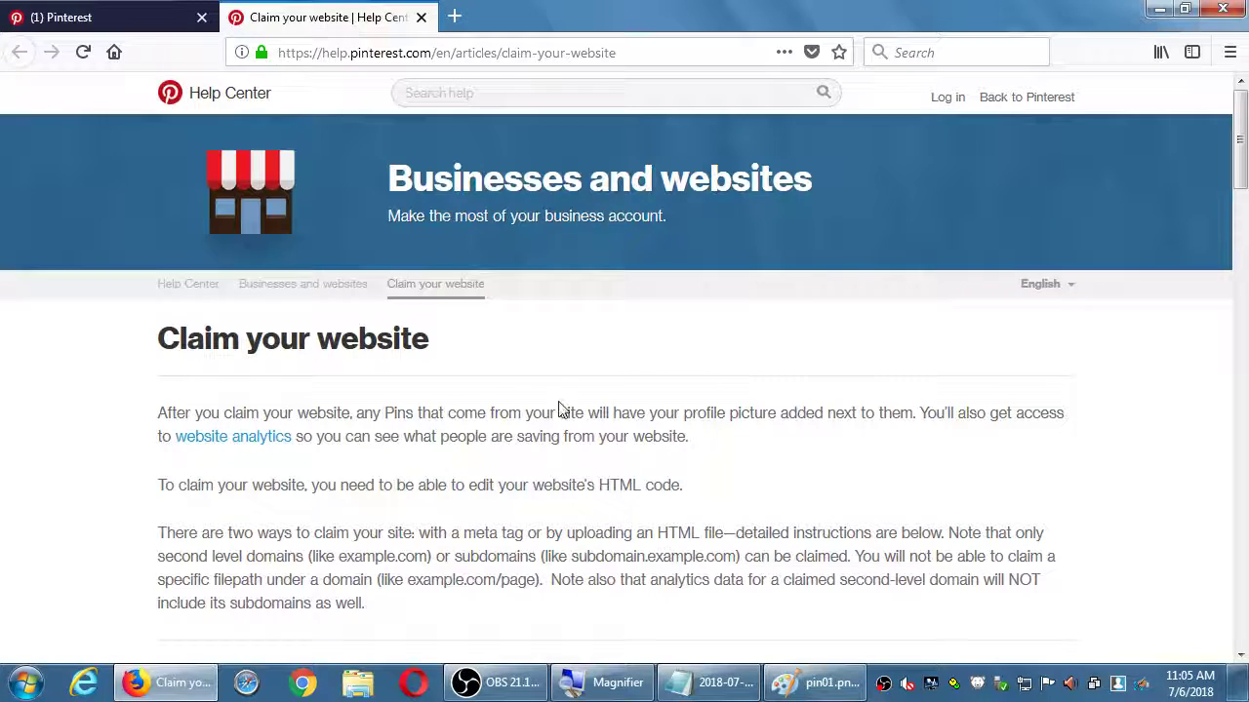
scroll(557, 410, "down", 3)
left_click_drag(583, 234, 676, 239)
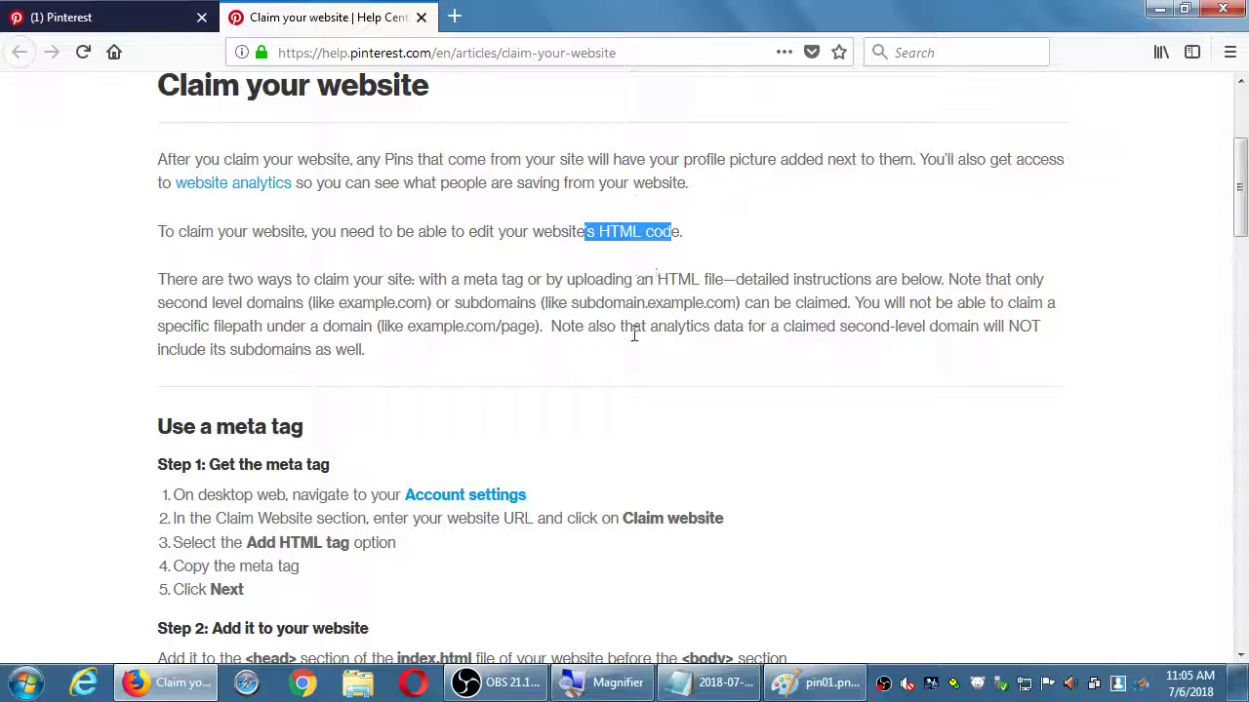
scroll(635, 332, "down", 2)
scroll(635, 340, "down", 2)
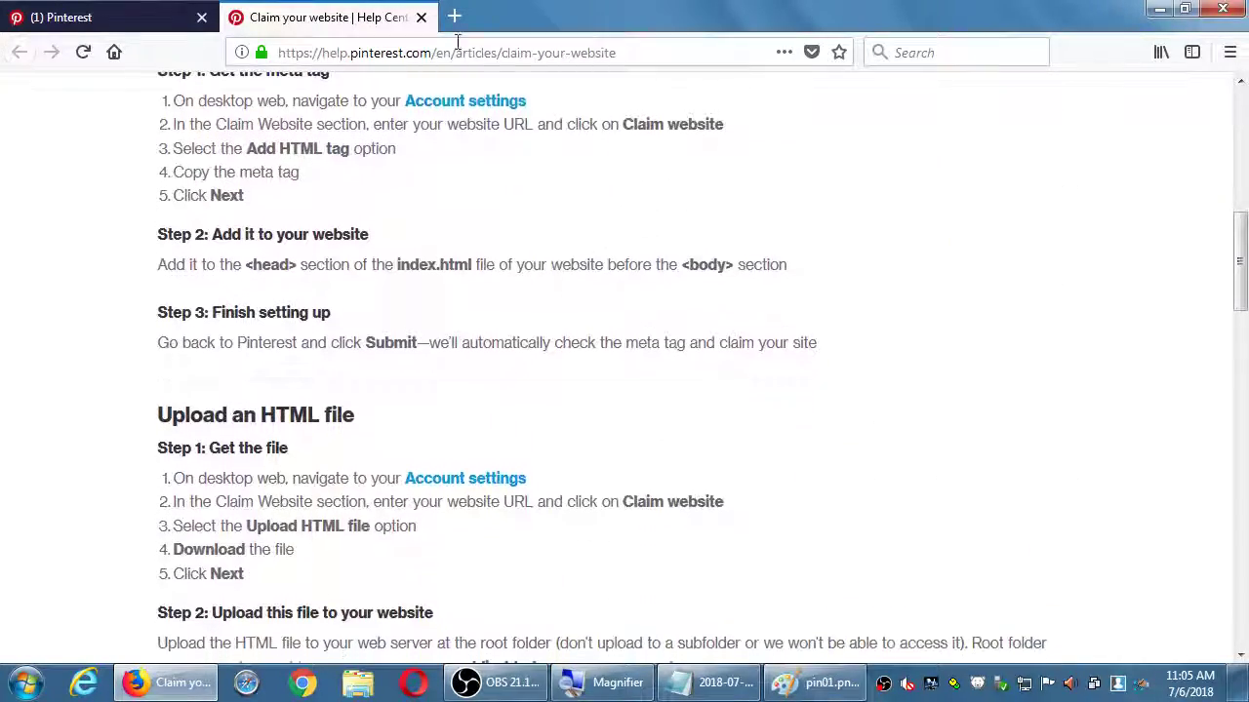
left_click(421, 18)
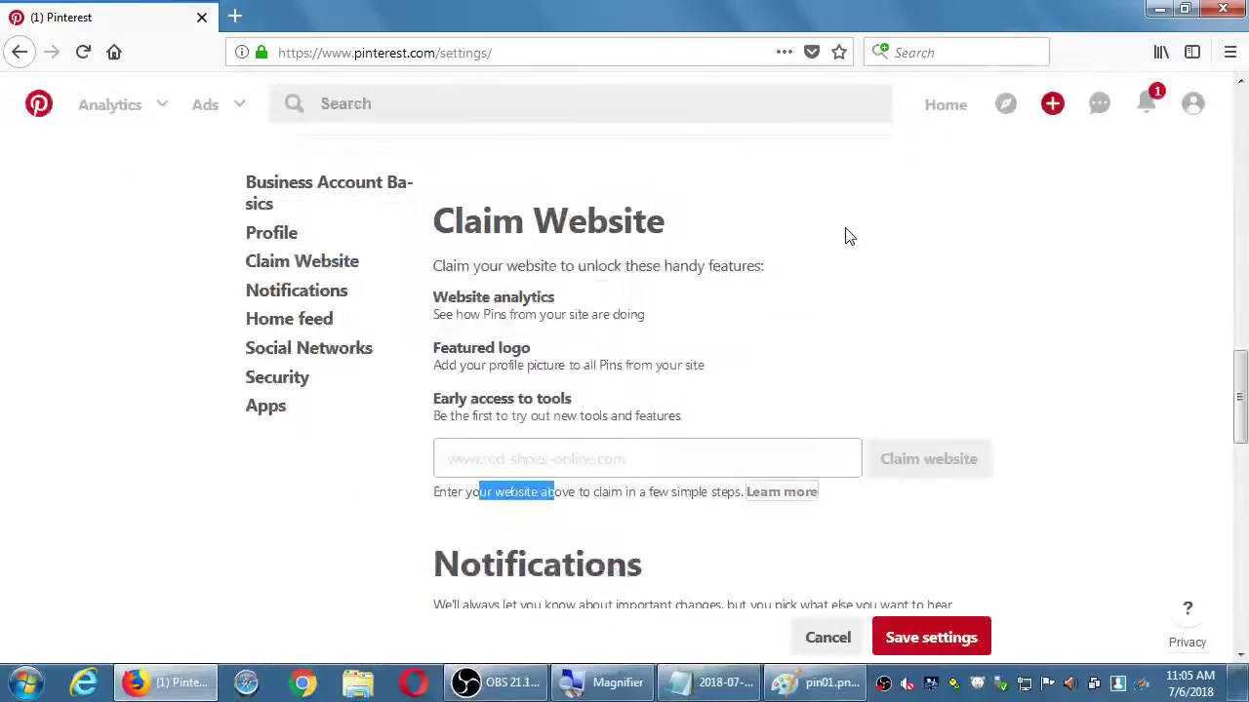
Step: Expand the On Pinterest notification settings and review the option for seeing activity from other people
scroll(845, 235, "down", 3)
scroll(844, 221, "down", 1)
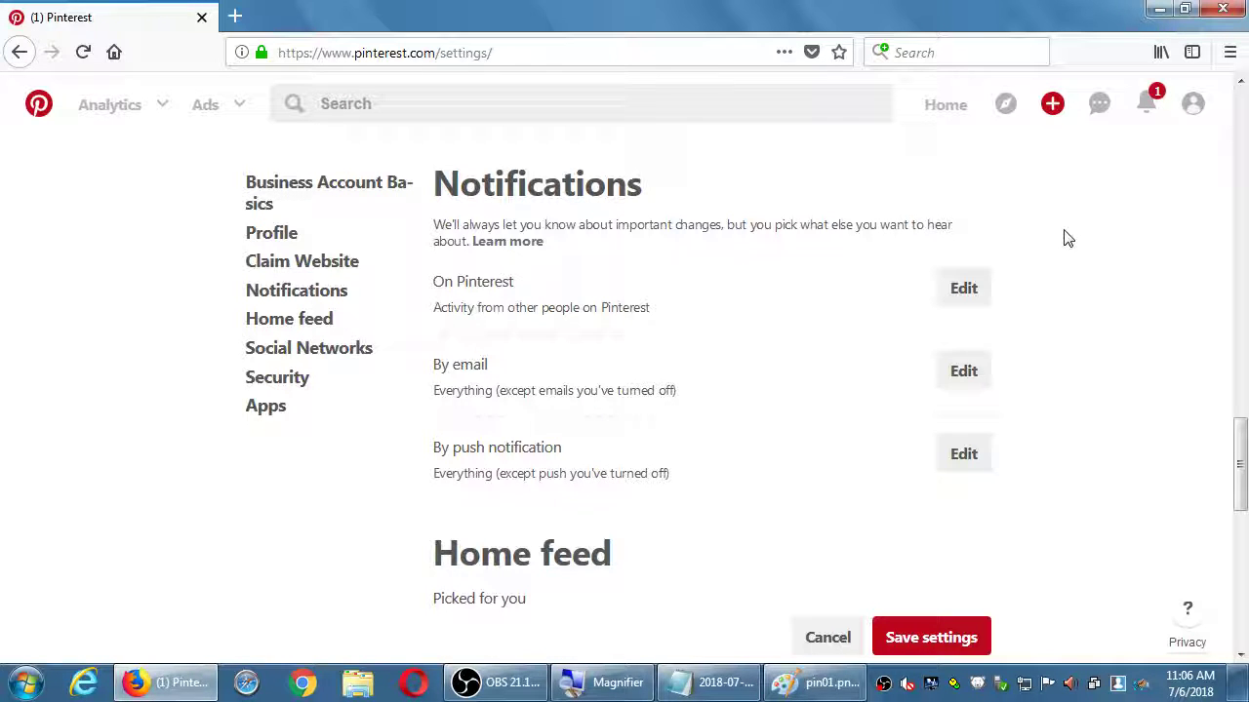
left_click(958, 288)
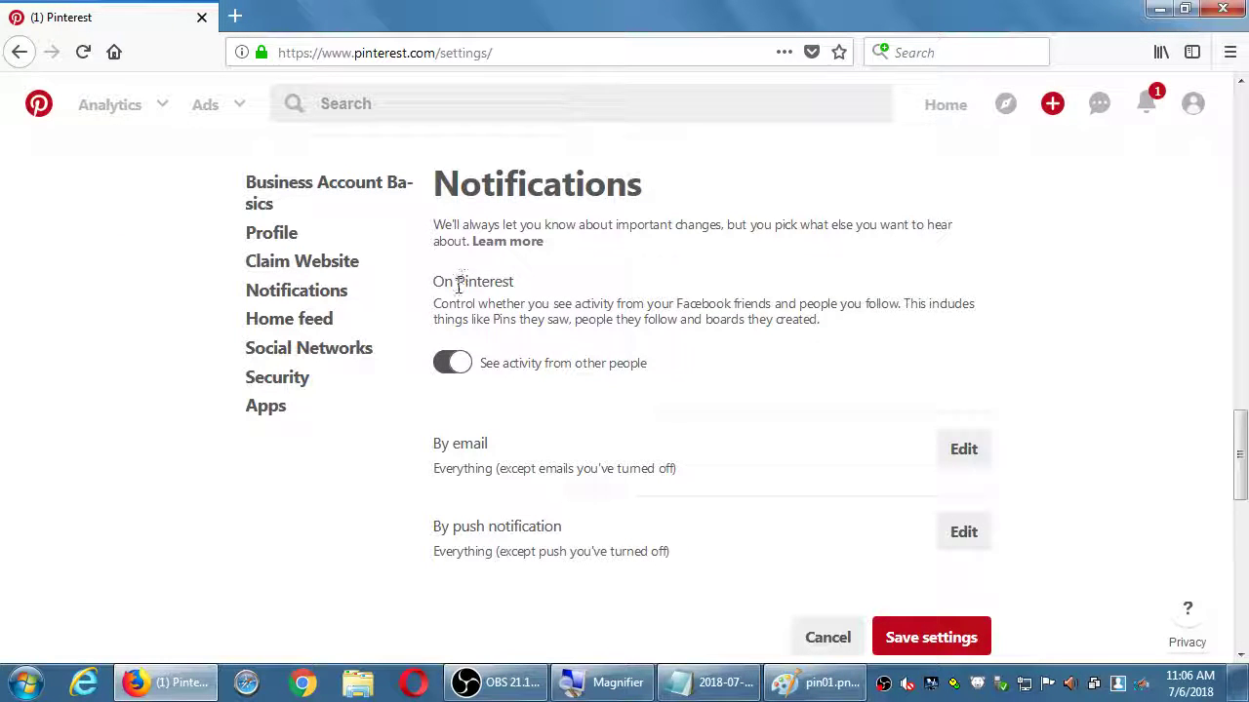
left_click_drag(457, 282, 515, 293)
left_click(1145, 321)
Step: Expand the By email notification settings and choose "Turn off email (except required privacy/account emails)"
left_click(974, 457)
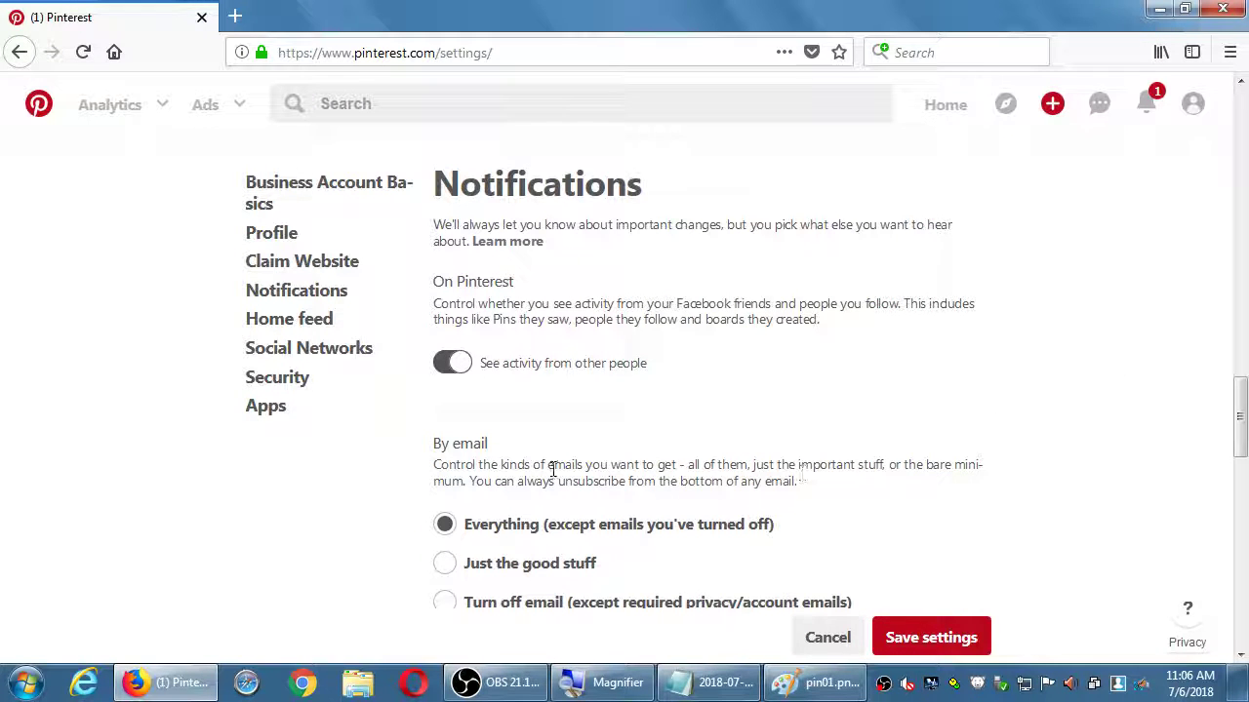
scroll(551, 478, "down", 3)
scroll(540, 470, "down", 5)
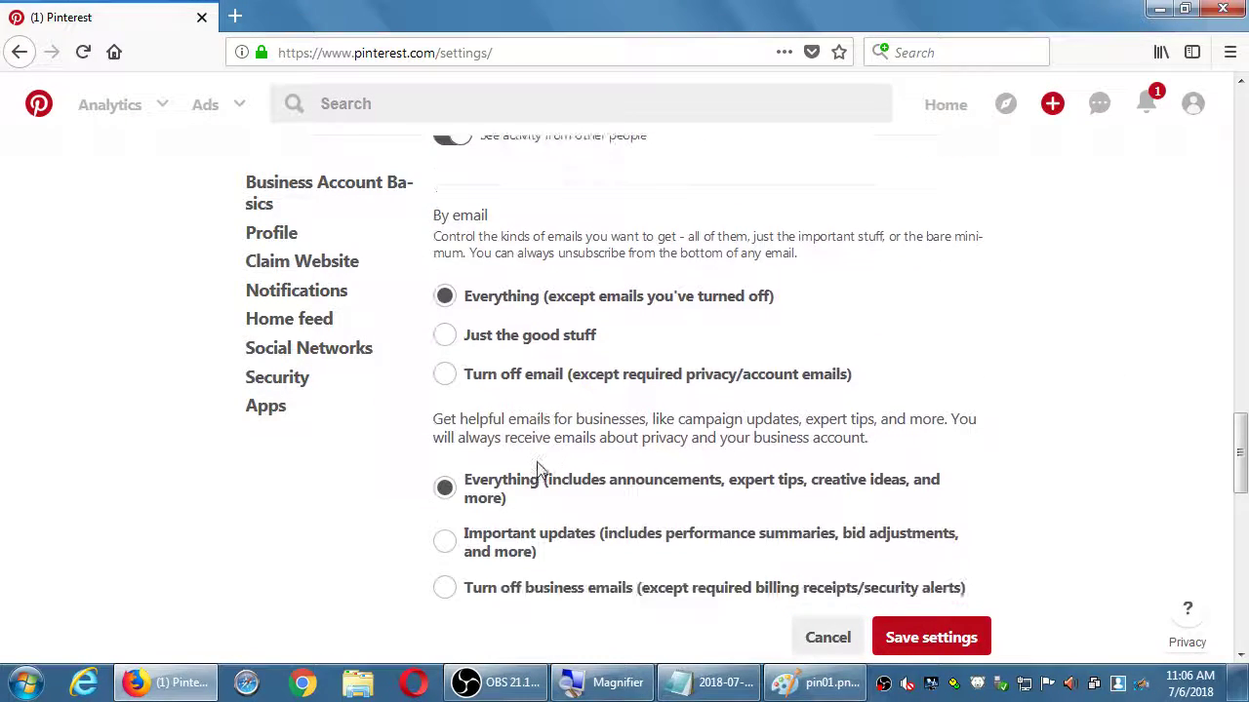
scroll(539, 470, "up", 2)
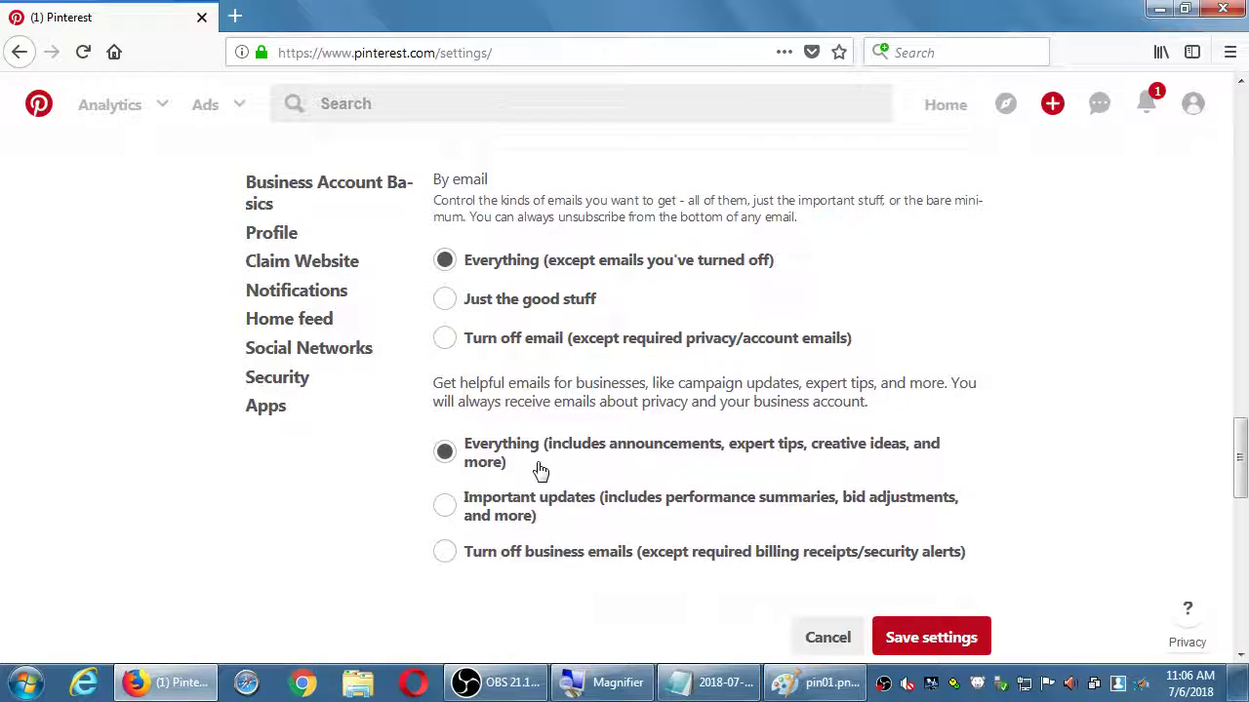
scroll(538, 469, "up", 1)
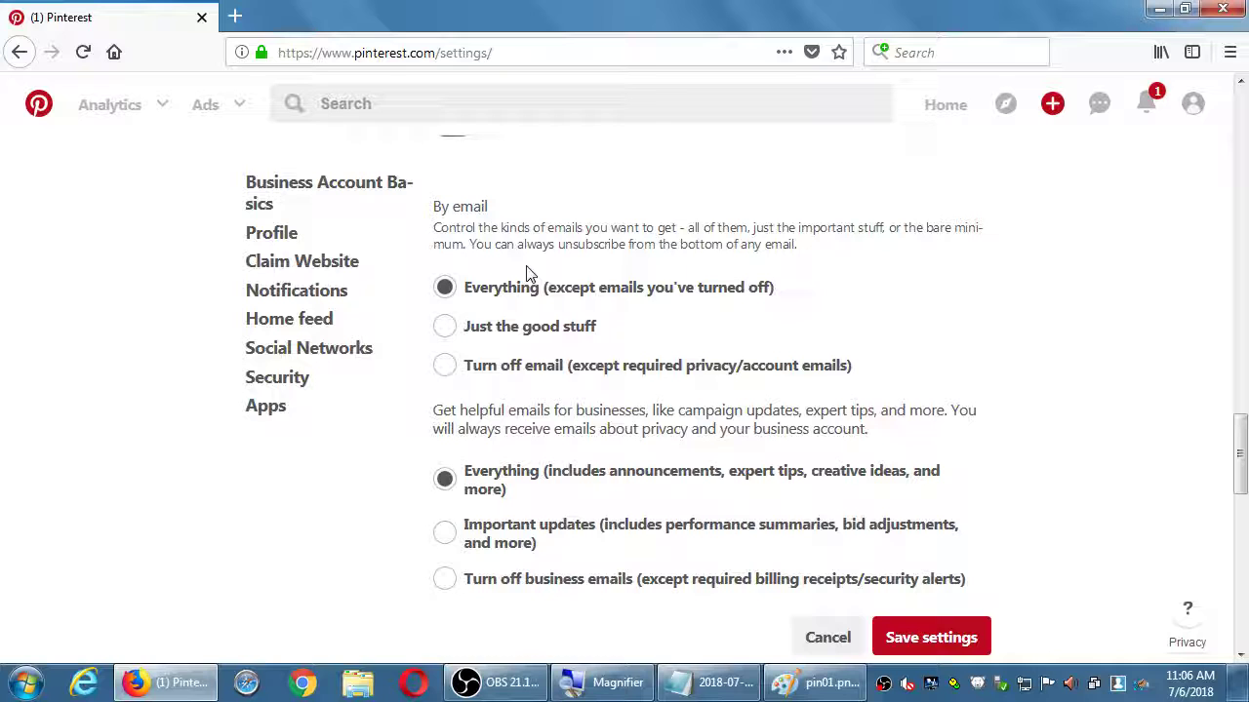
left_click(522, 339)
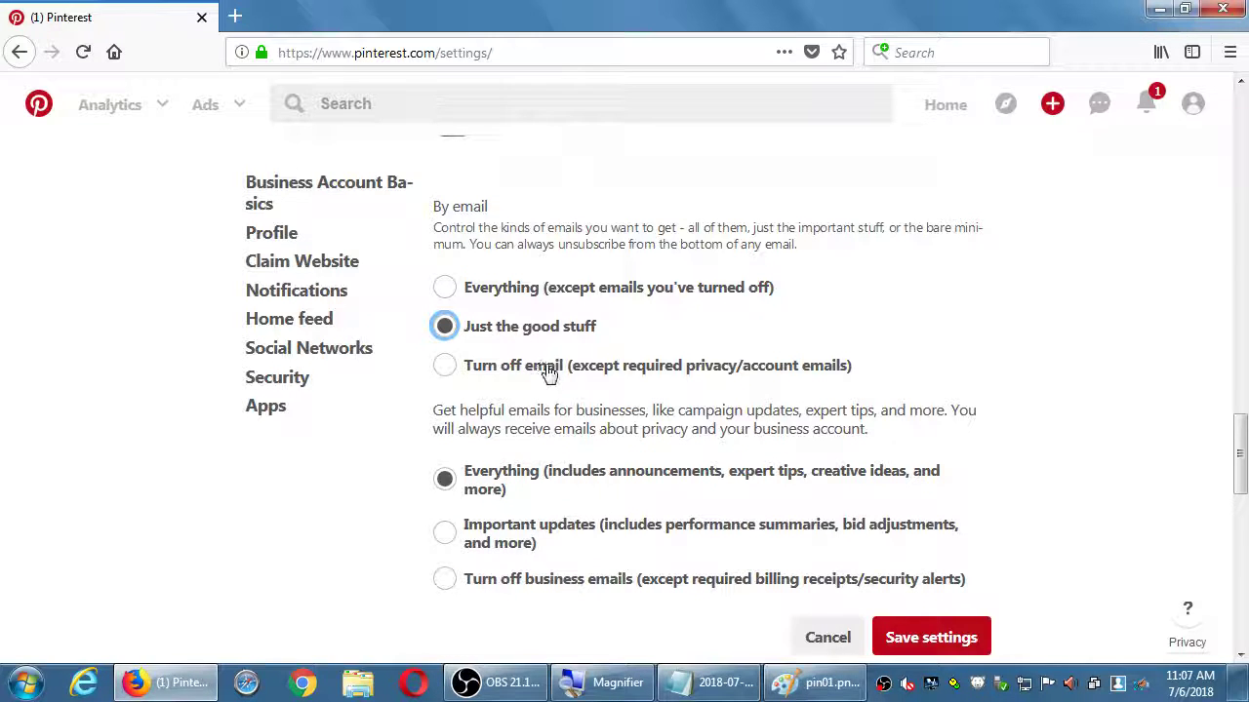
left_click(548, 368)
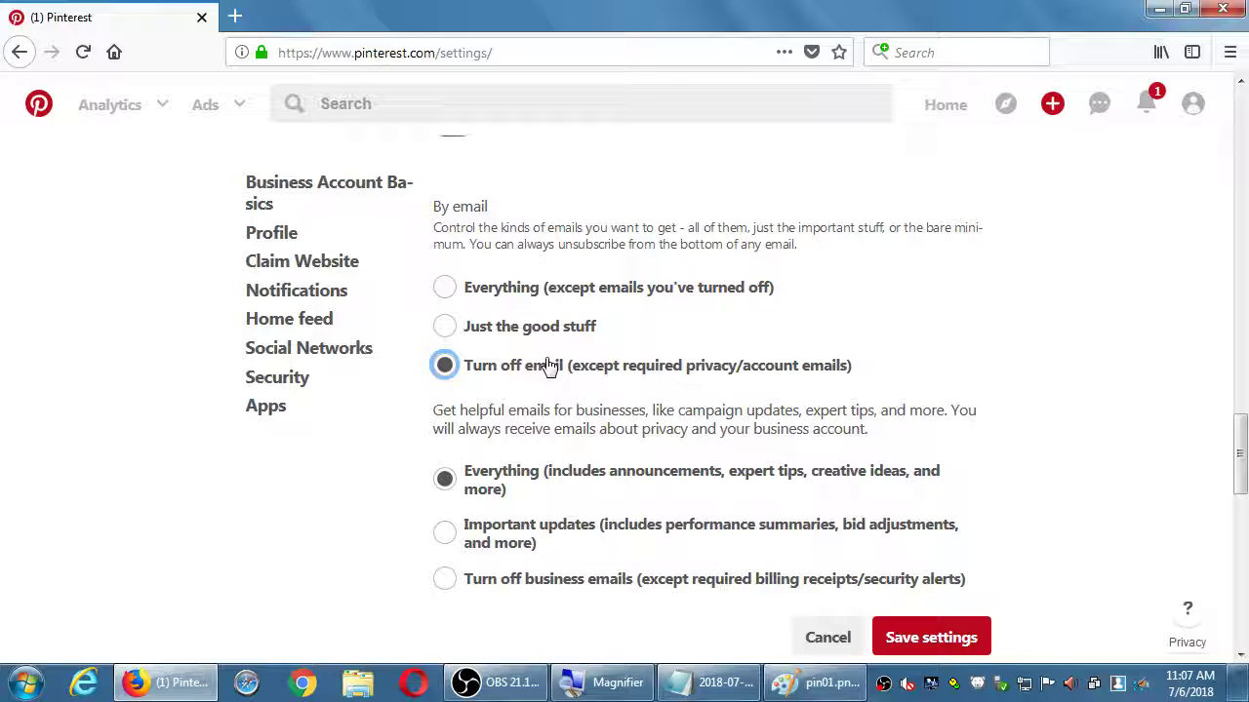
left_click(505, 292)
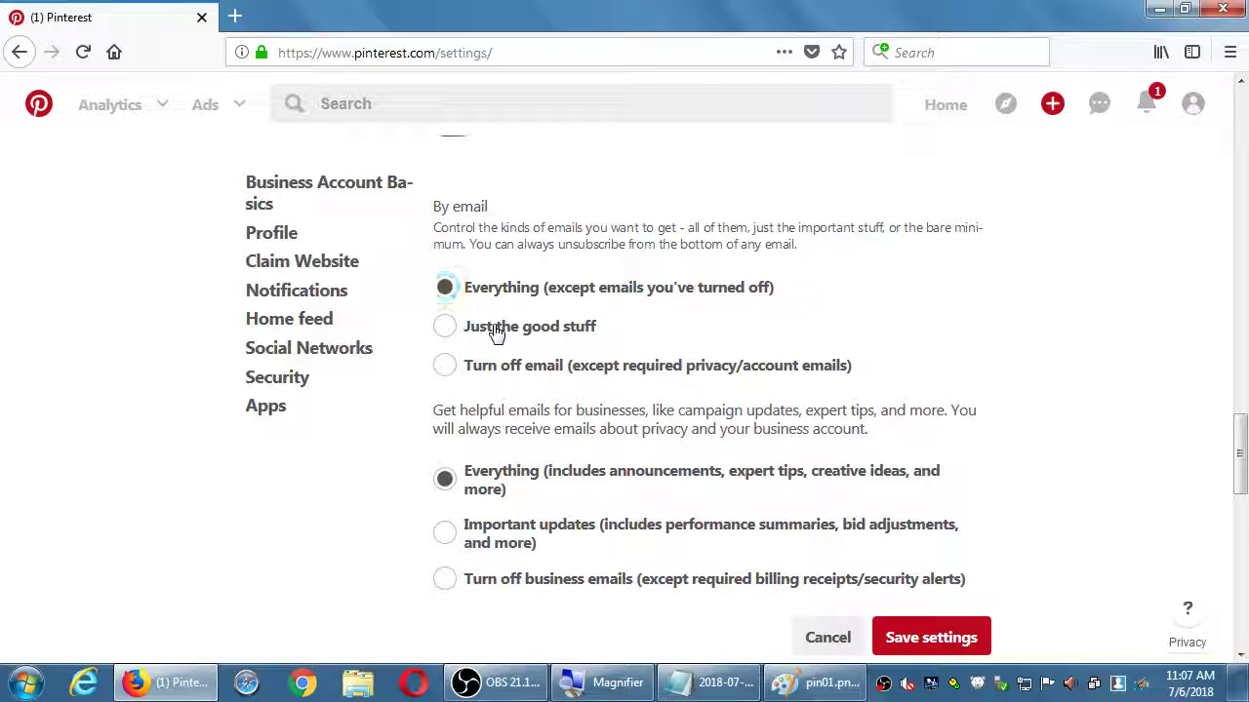
left_click(497, 330)
left_click(493, 368)
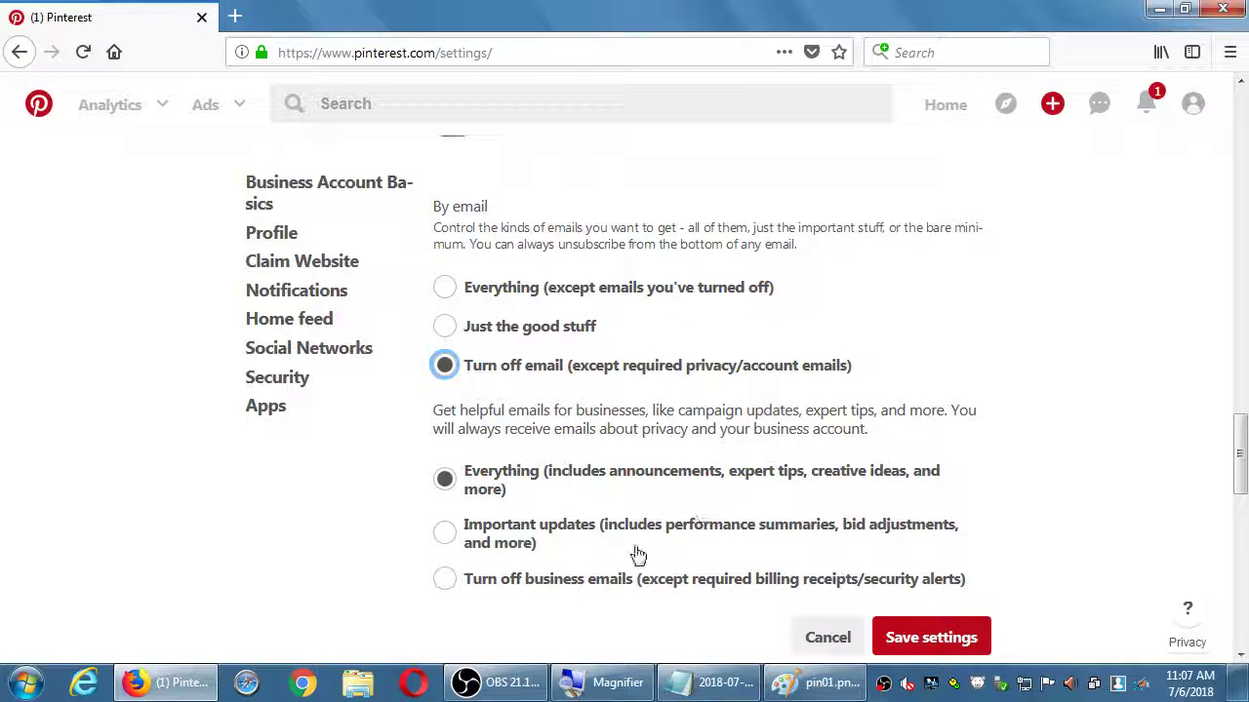
Step: Set the helpful business emails option to "Turn off business emails (except required billing receipts/security alerts)"
scroll(608, 515, "down", 1)
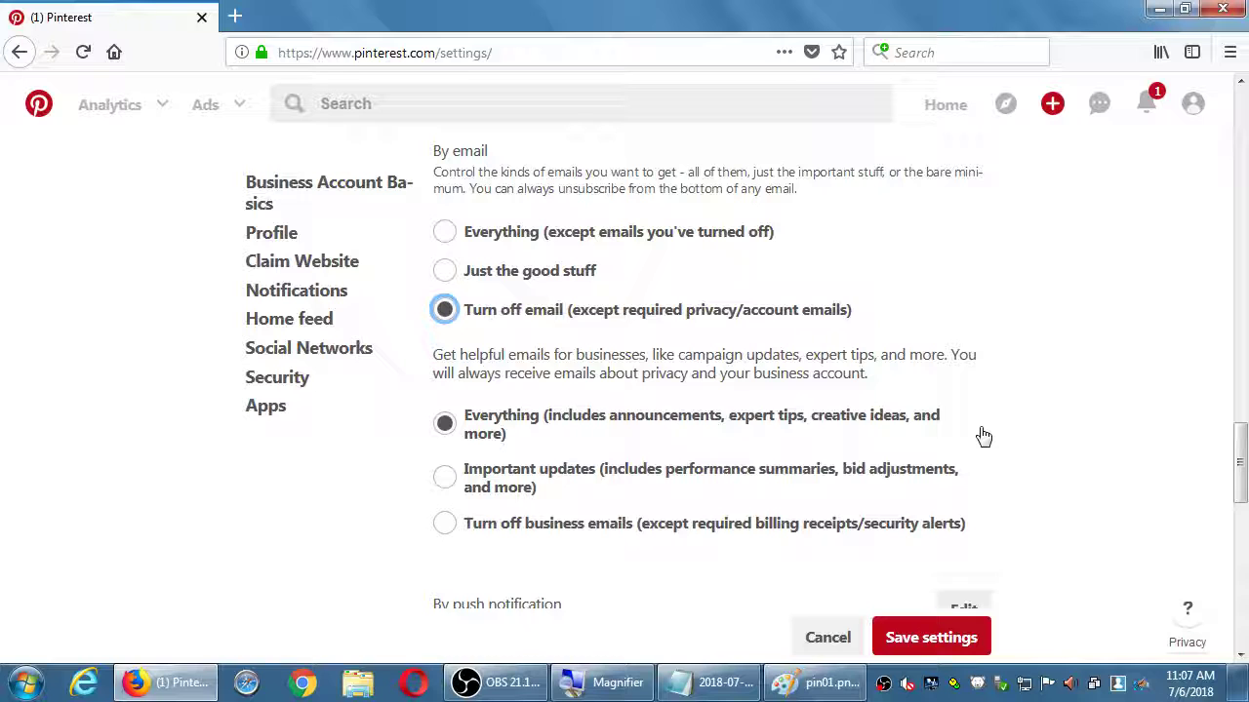
left_click(449, 423)
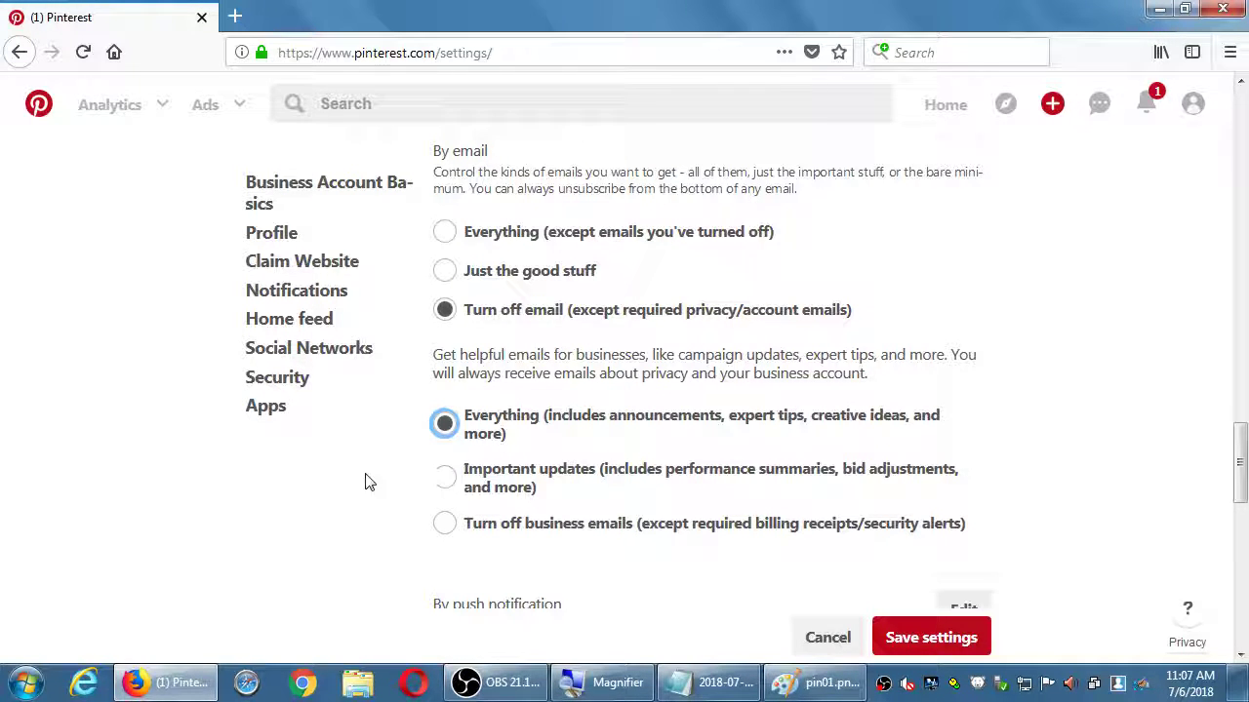
left_click(443, 483)
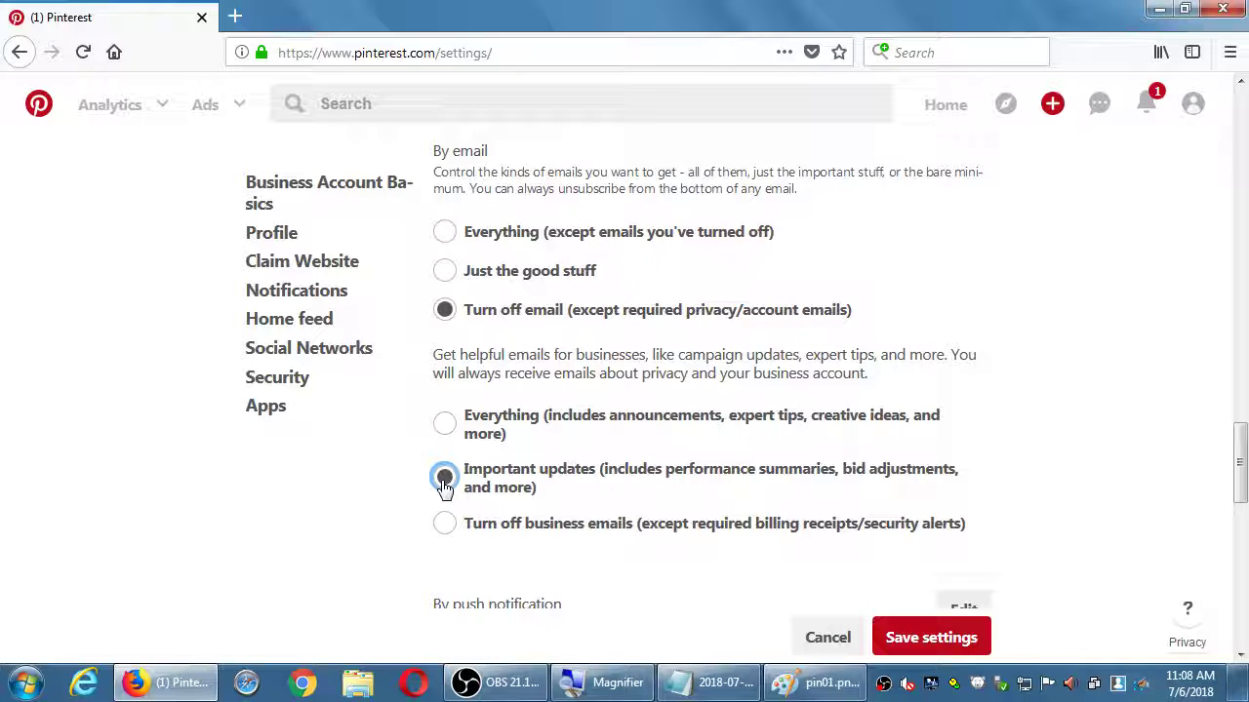
left_click(447, 523)
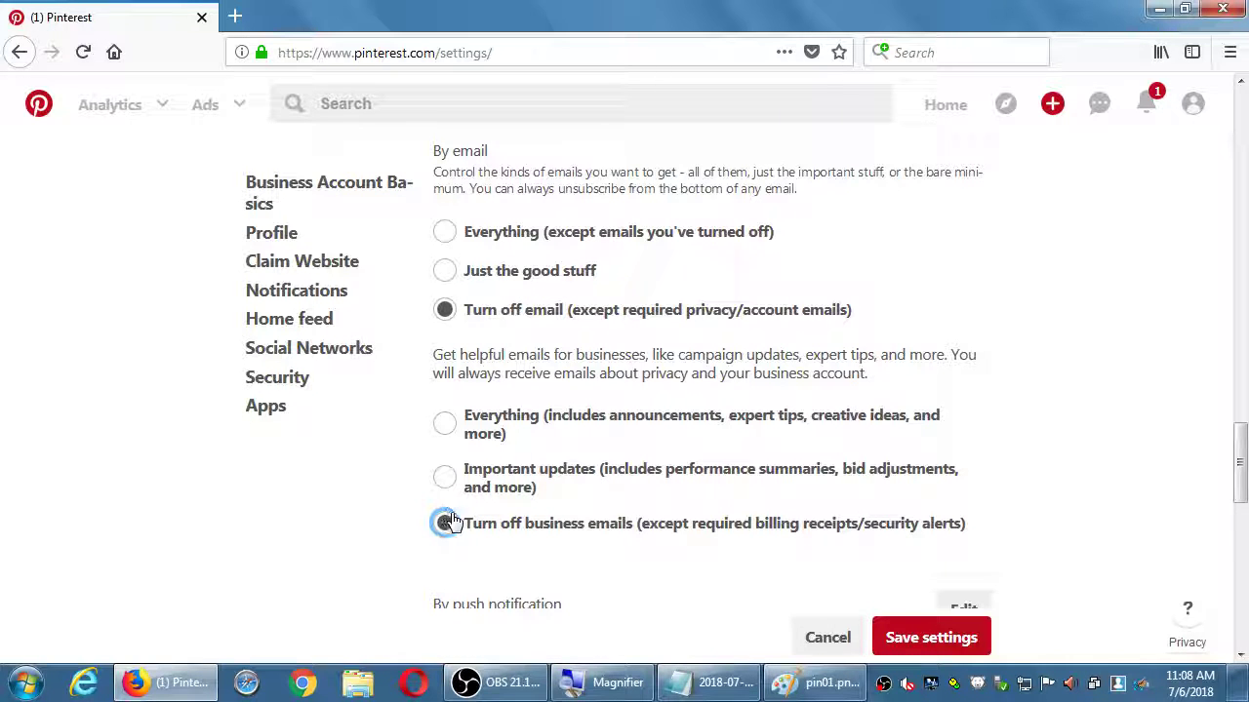
Step: Set the helpful business emails option to "Everything (includes announcements, expert tips, creative ideas, and more)" and expand the By push notification settings
left_click(454, 436)
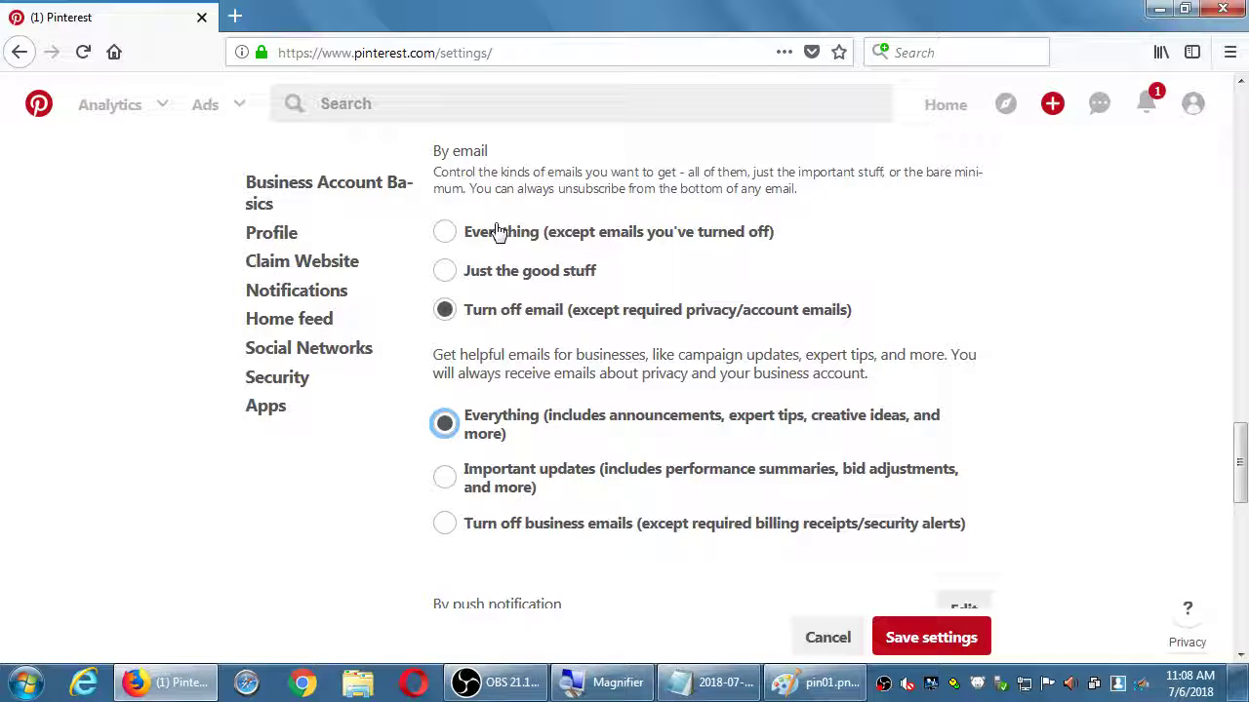
scroll(614, 353, "down", 1)
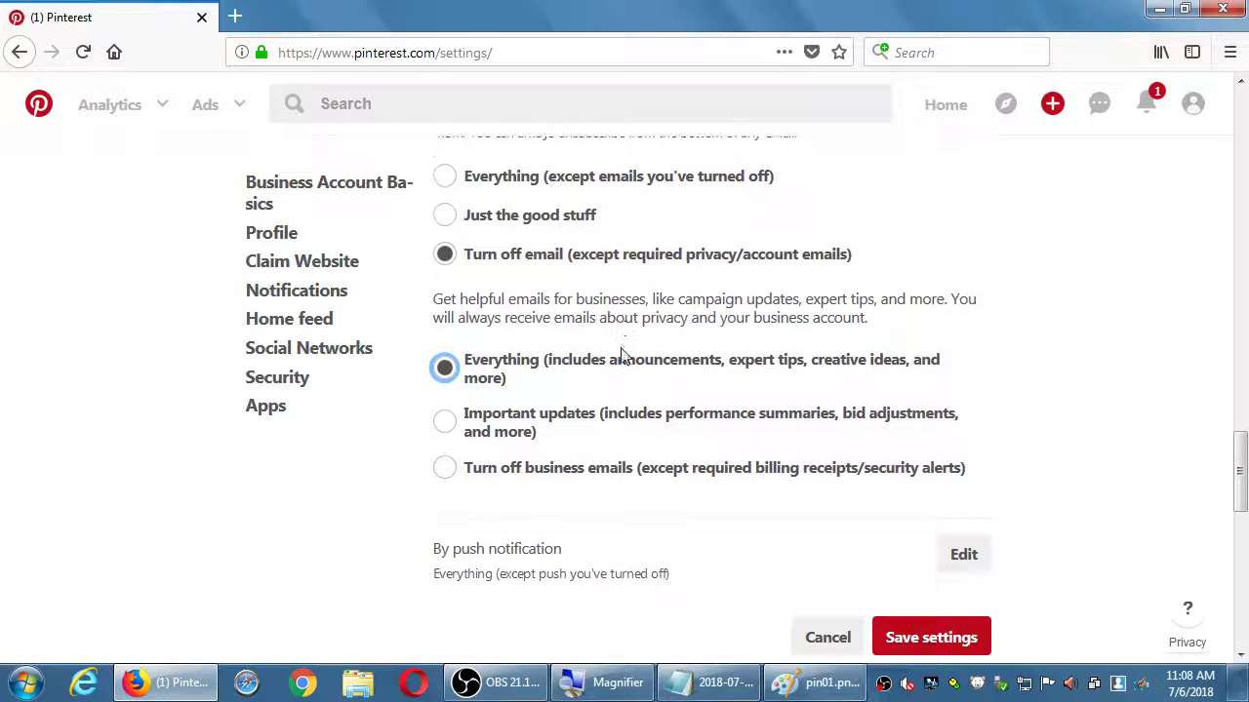
scroll(620, 353, "down", 1)
left_click(959, 527)
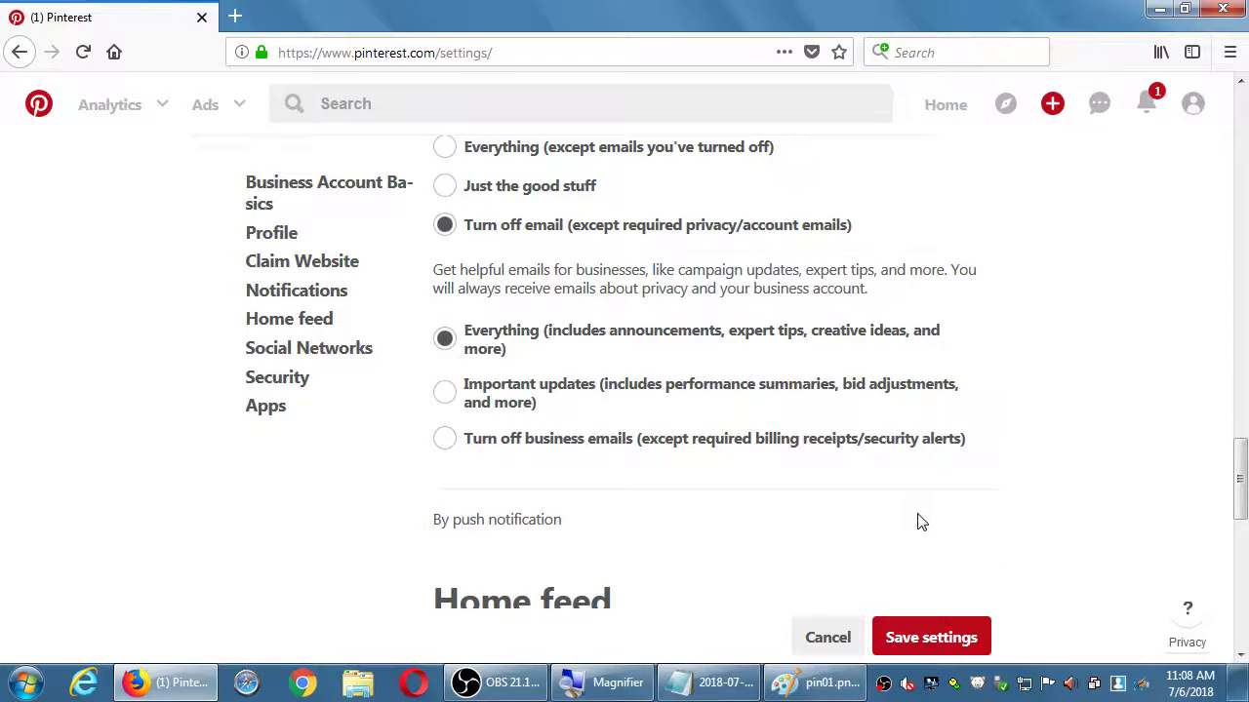
Step: Switch push notifications to "Just the good stuff" and back to "Everything (except push you've turned off)"
scroll(917, 522, "down", 4)
scroll(857, 464, "down", 1)
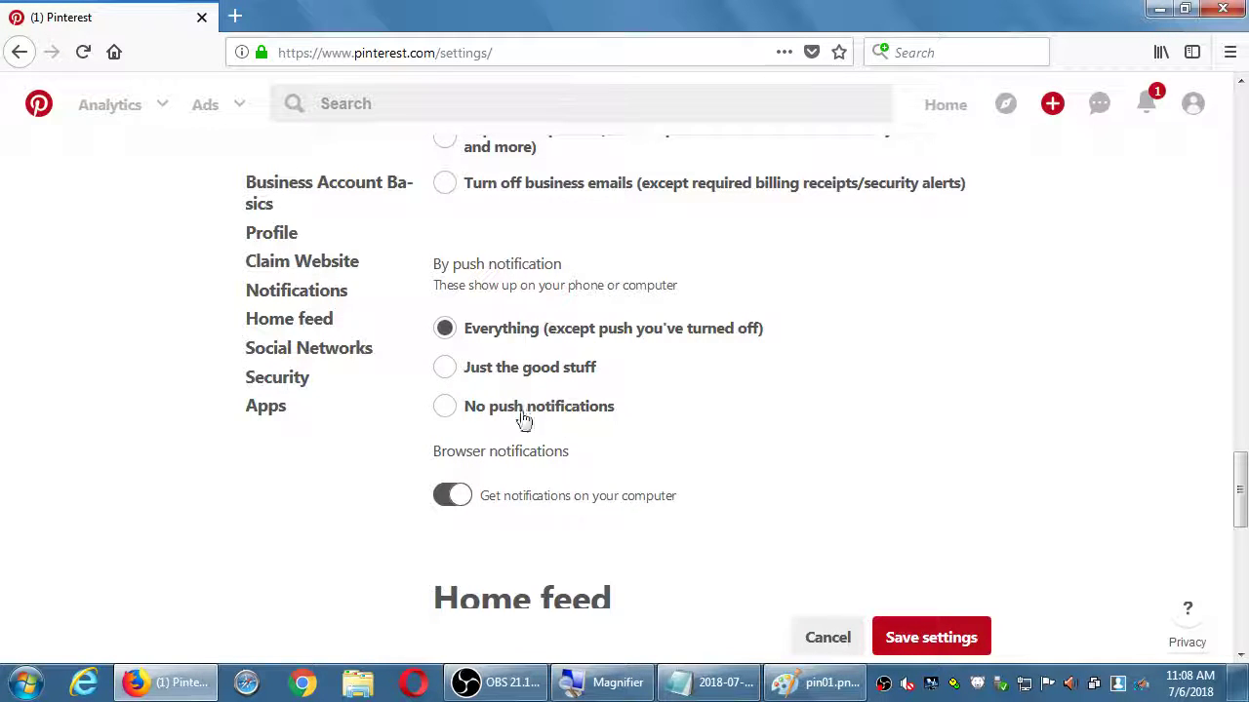
left_click(450, 368)
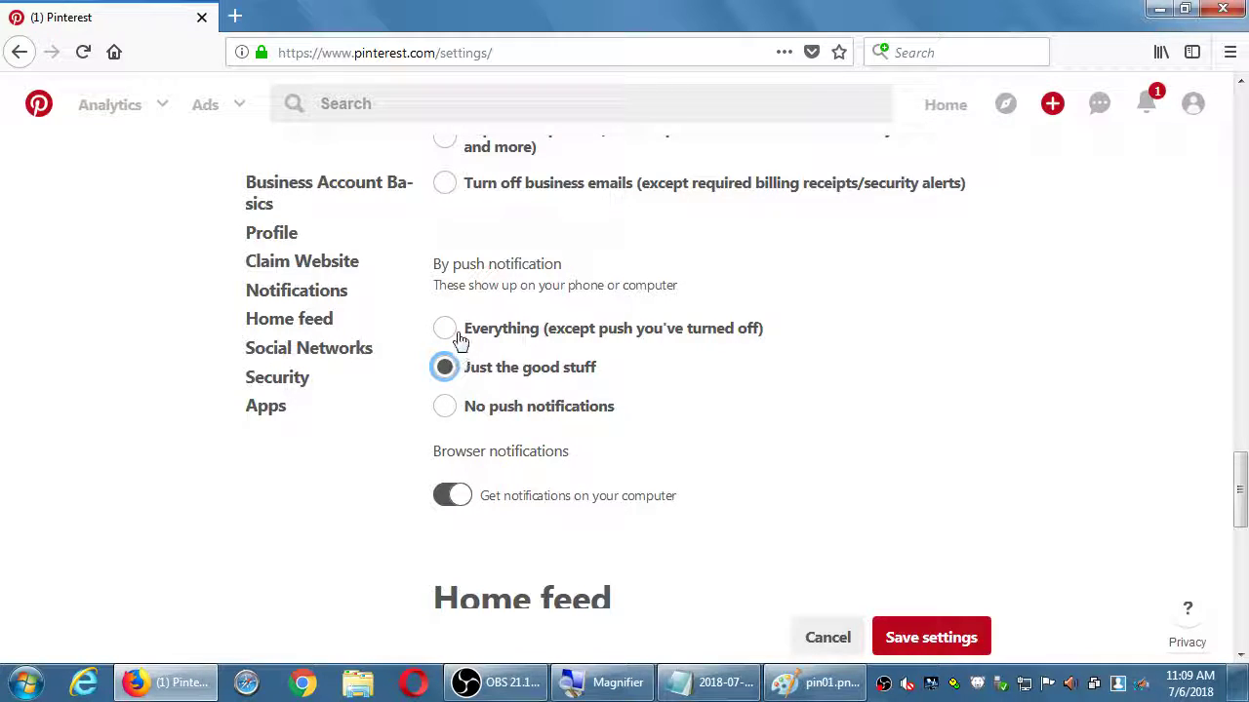
left_click(454, 334)
scroll(905, 427, "down", 1)
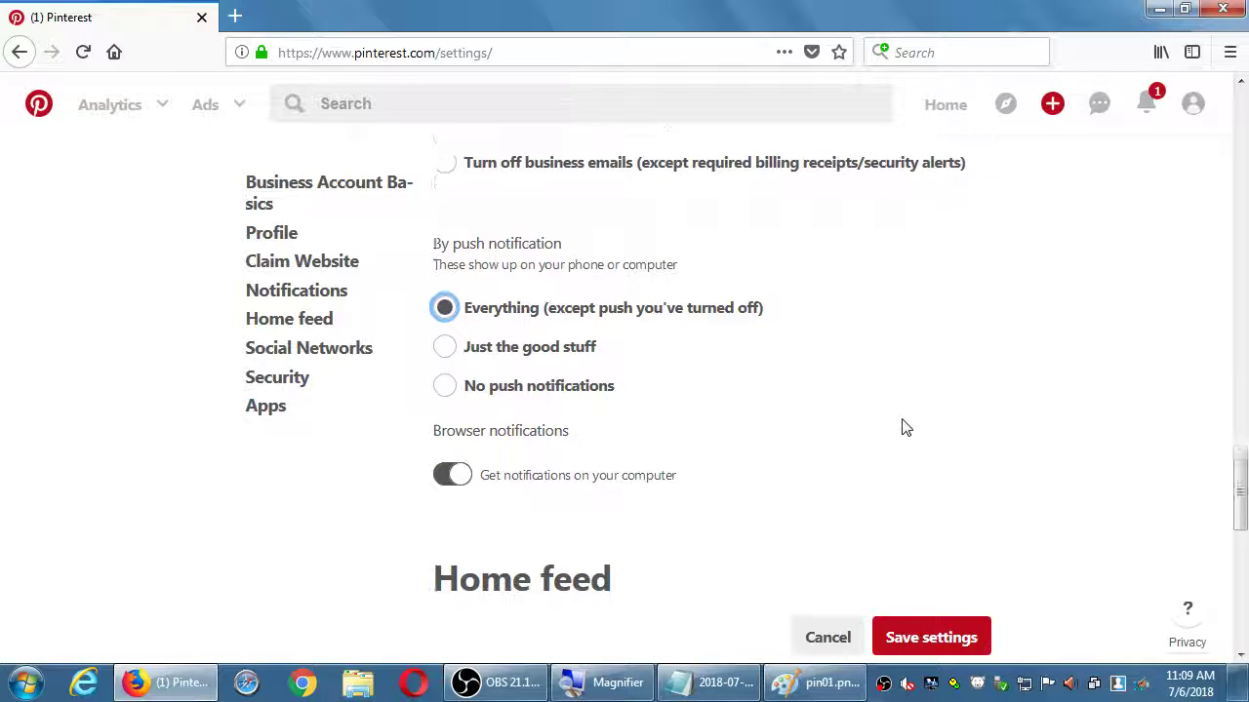
Step: Turn the "Get notifications on your computer" browser notification setting off and on again
scroll(906, 427, "down", 2)
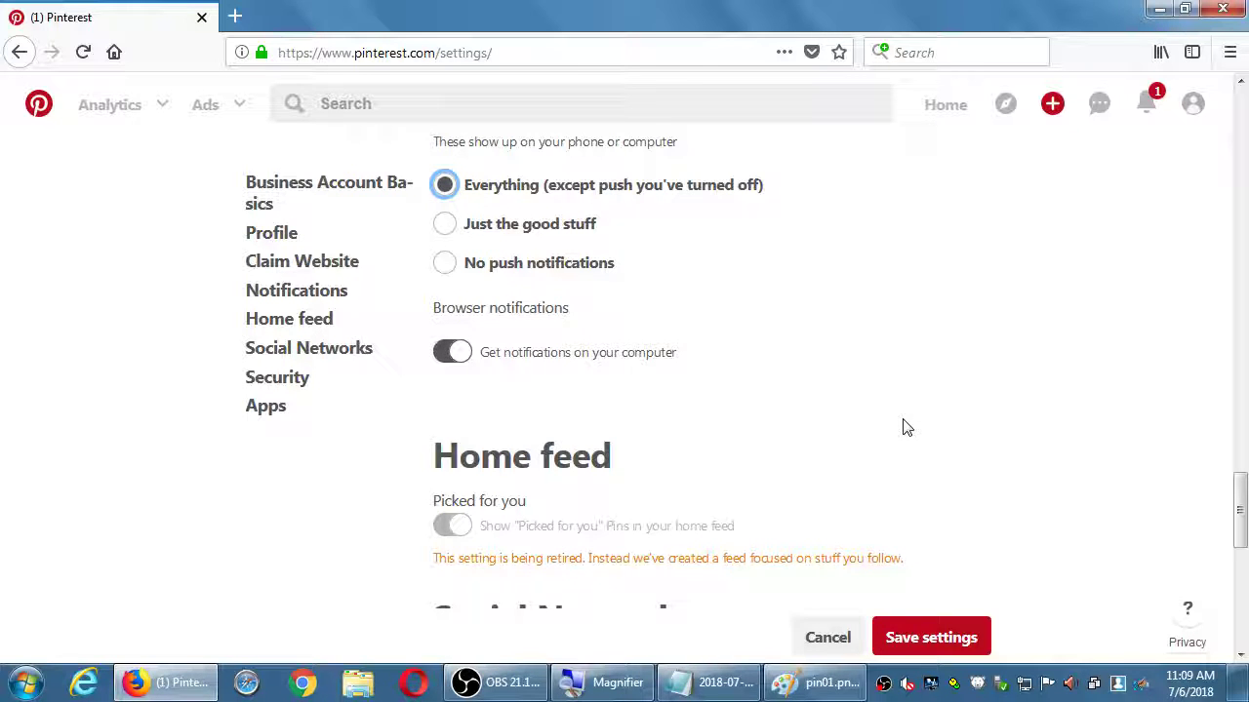
scroll(902, 427, "down", 2)
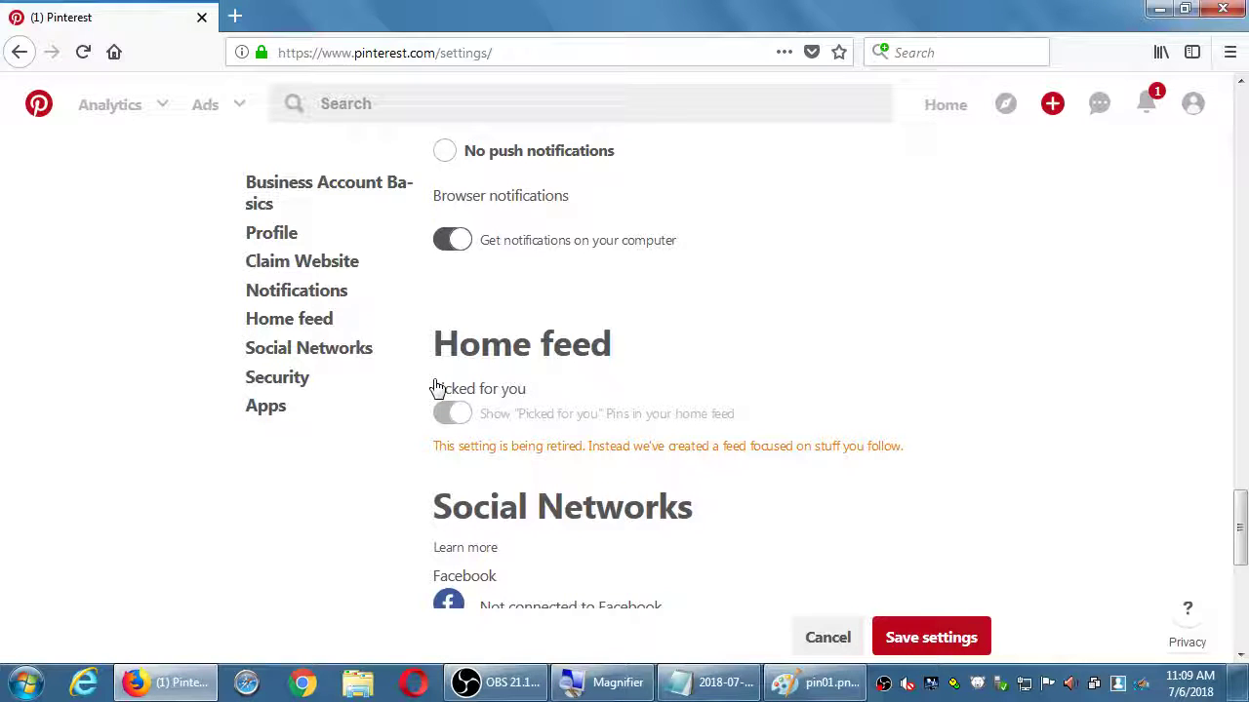
scroll(435, 388, "up", 1)
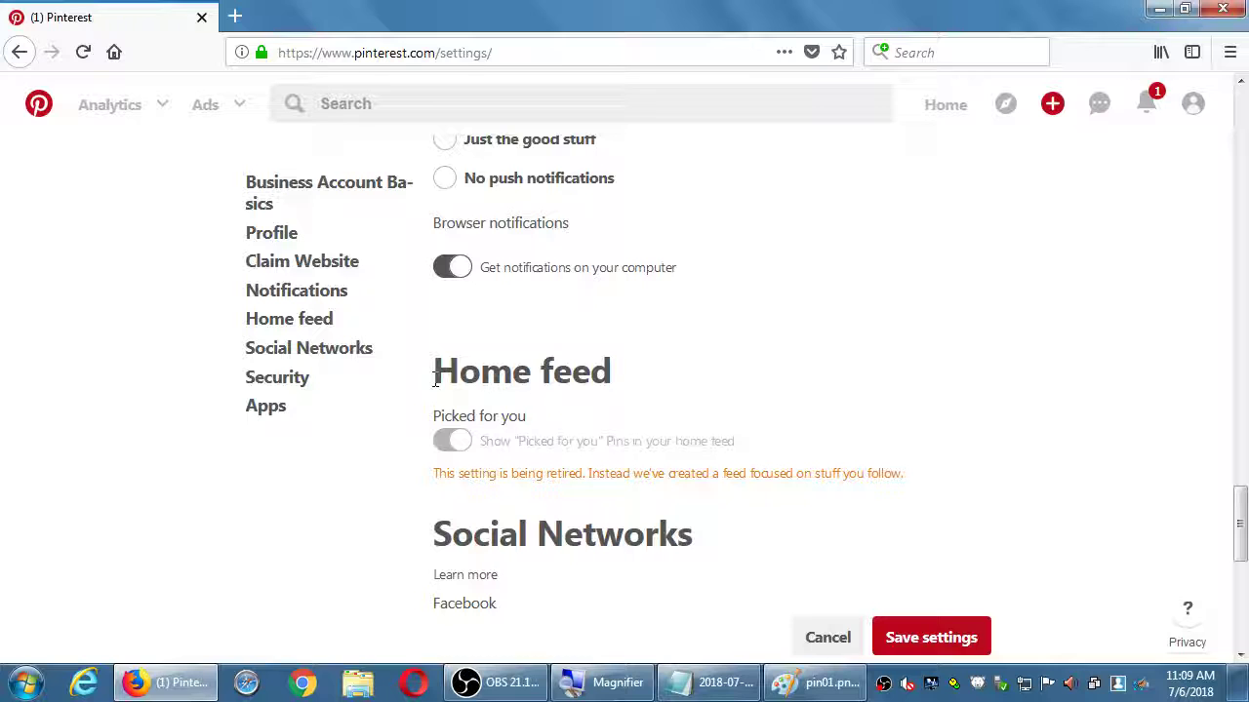
left_click(452, 267)
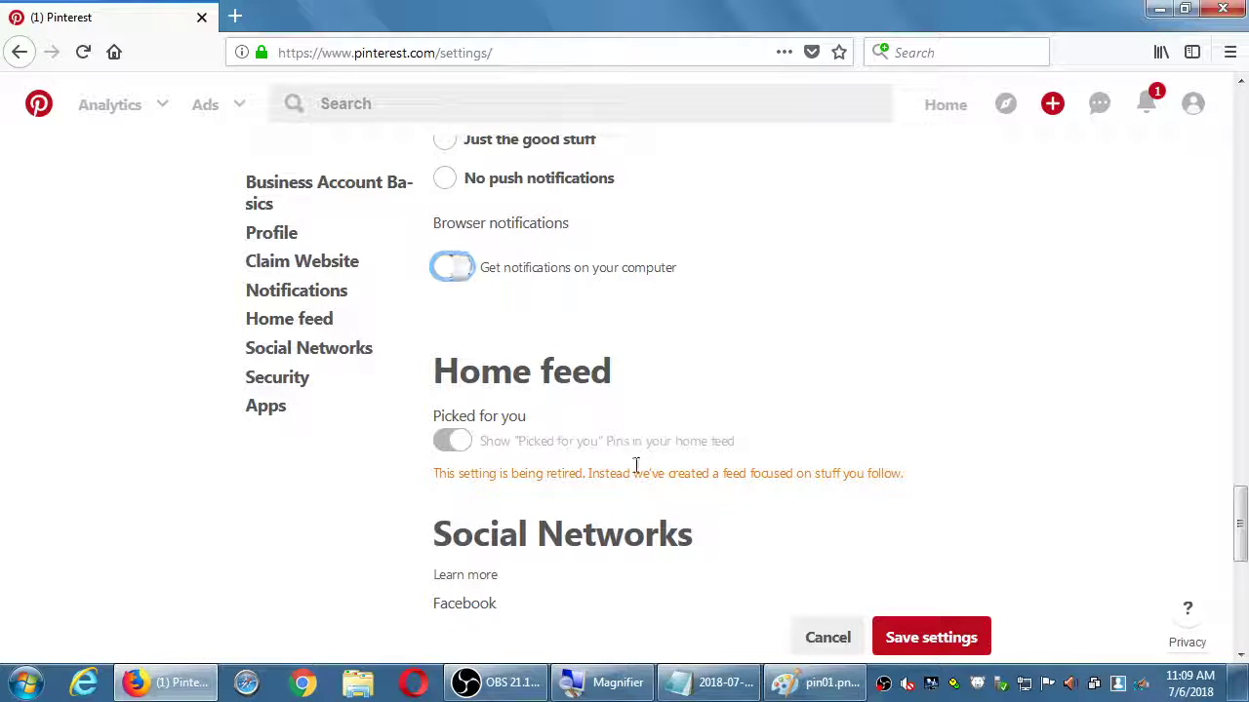
left_click(455, 323)
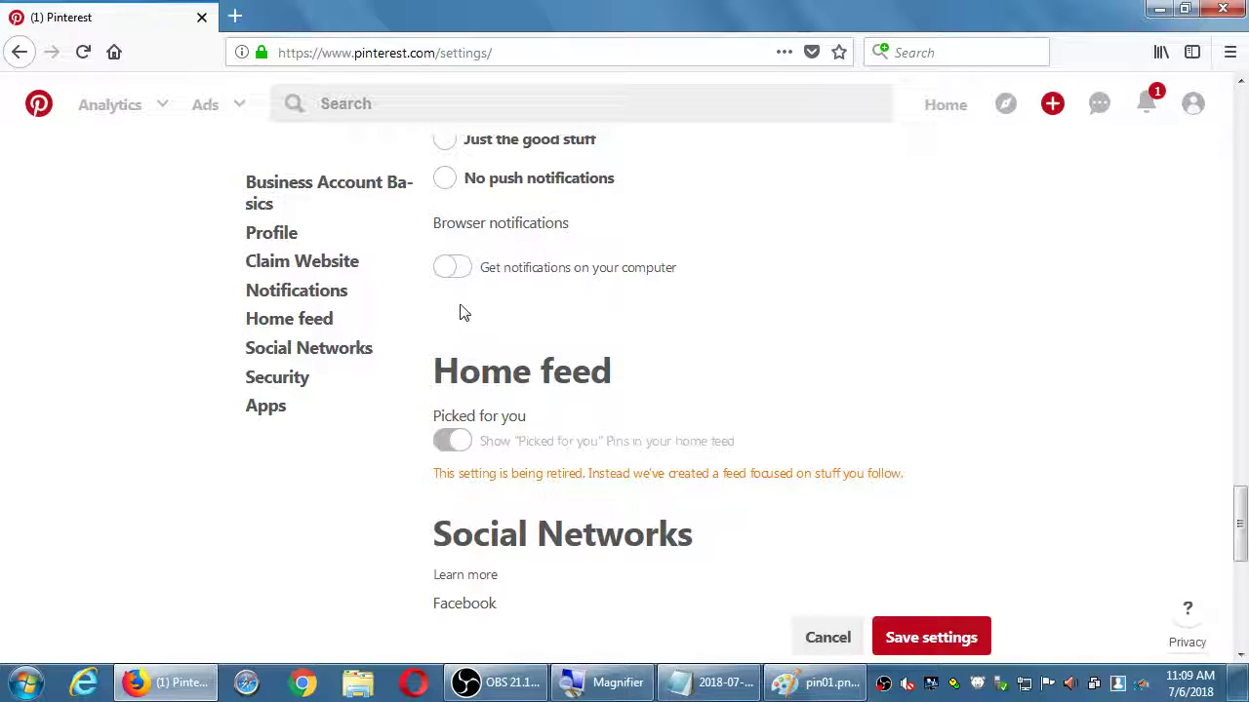
left_click(460, 269)
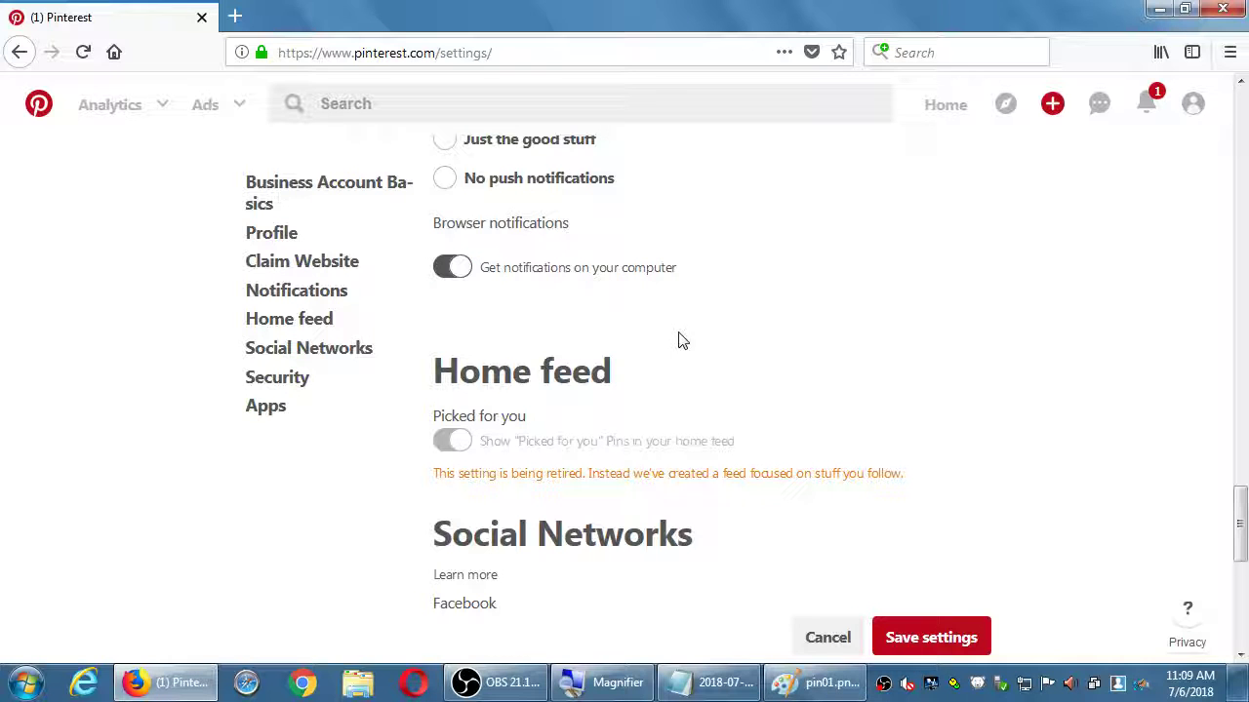
scroll(760, 501, "up", 1)
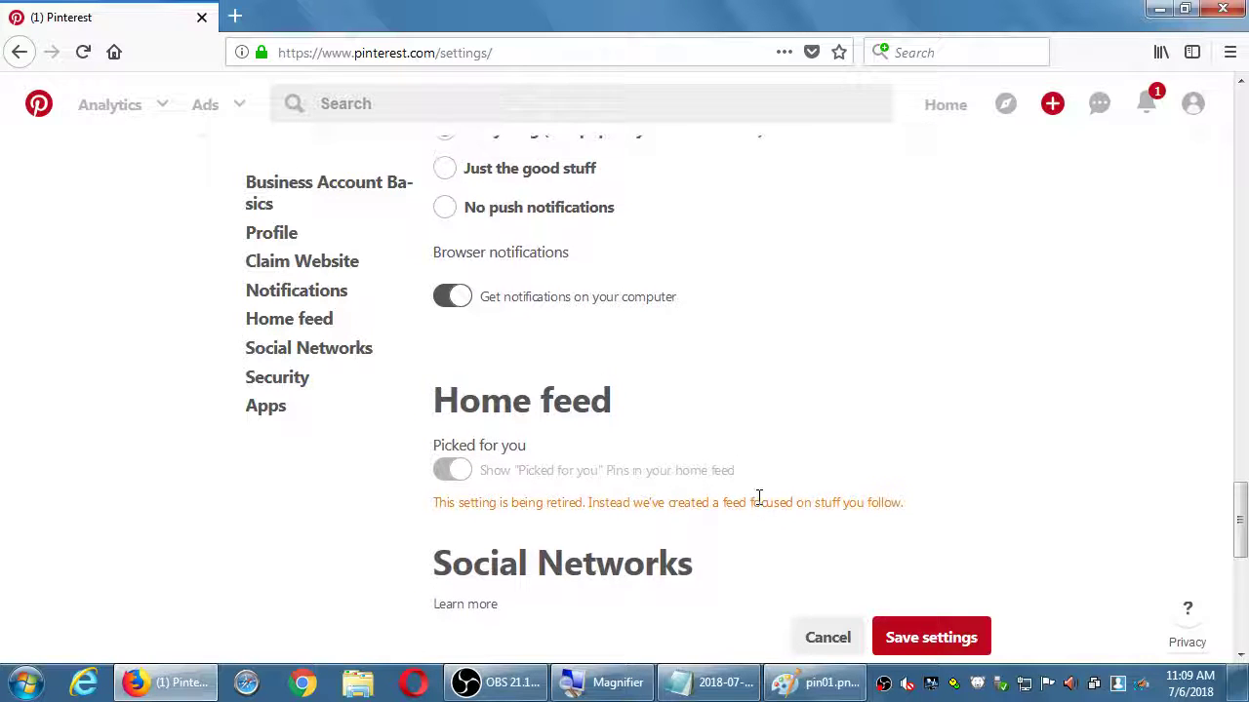
scroll(760, 500, "up", 1)
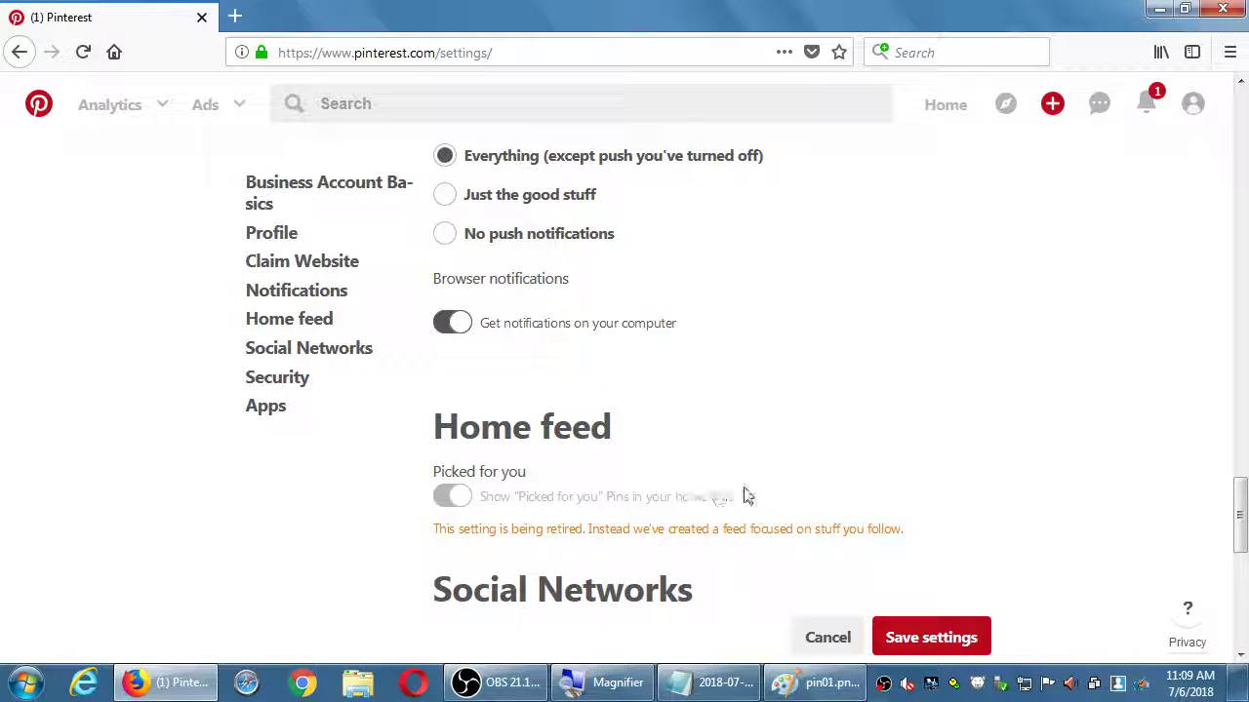
Step: Review the Home feed "Picked for you" setting and the Facebook, Google+ and Gmail connection options under Social Networks
scroll(780, 478, "down", 2)
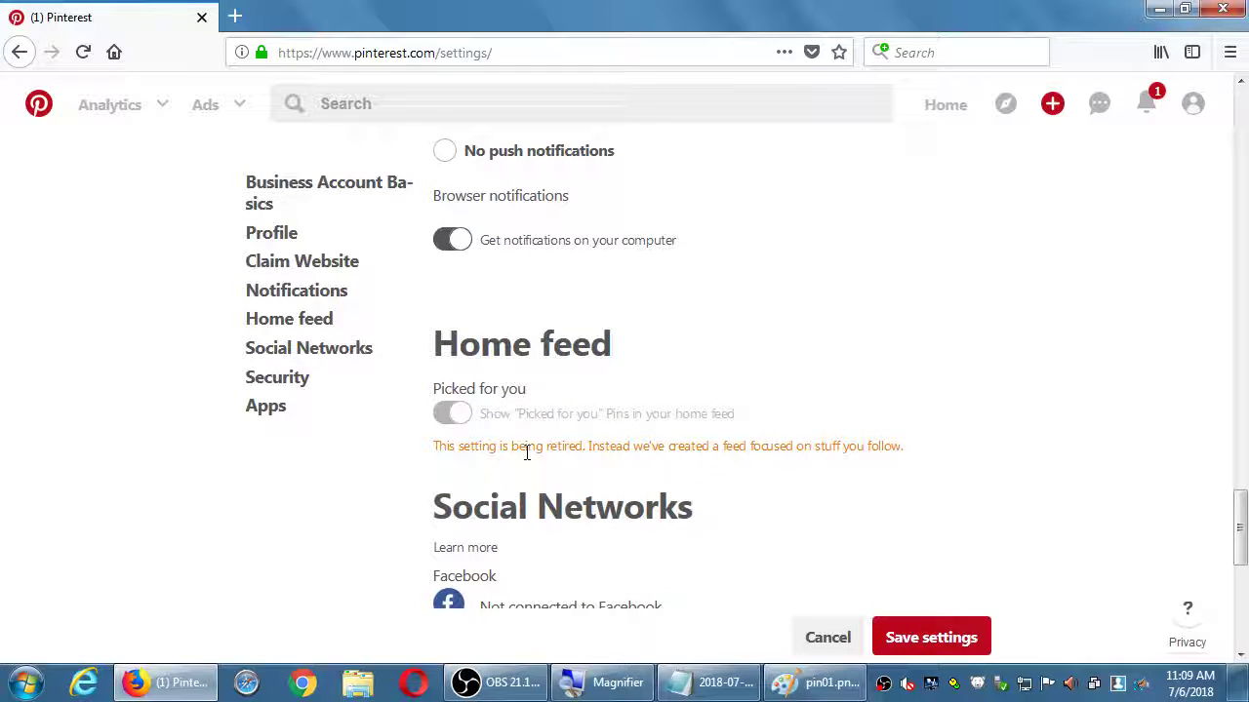
double_click(674, 445)
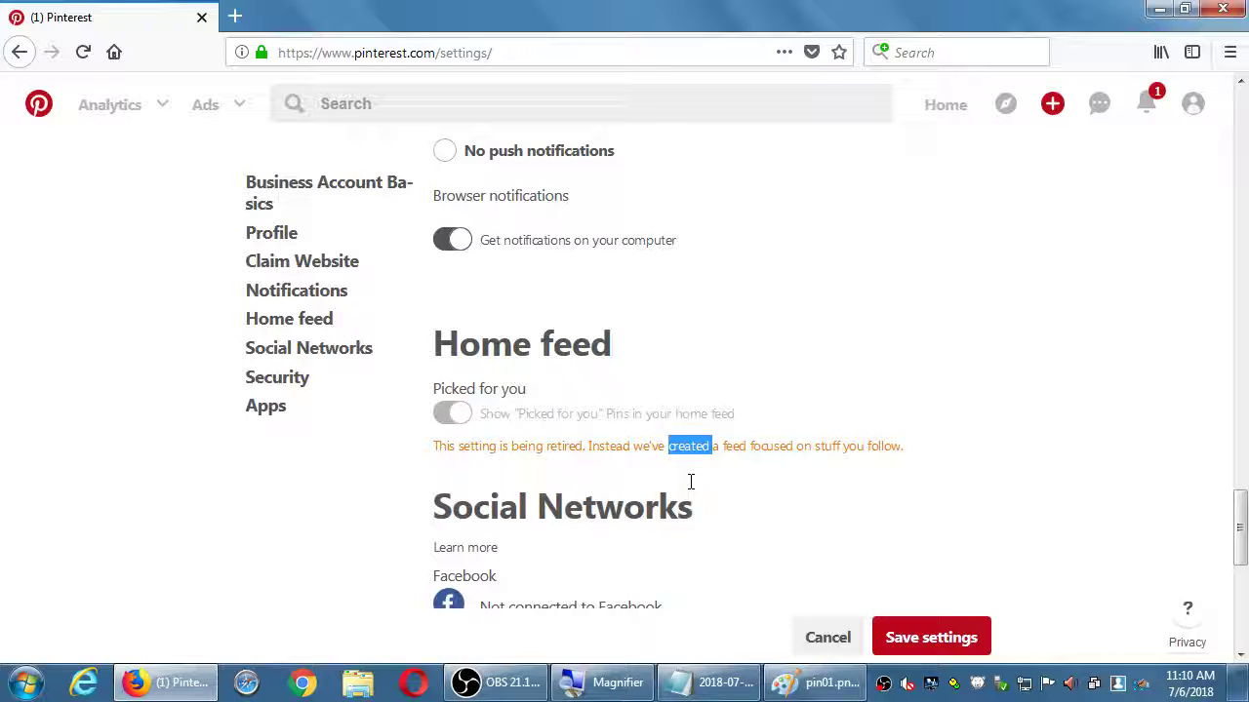
left_click(1002, 463)
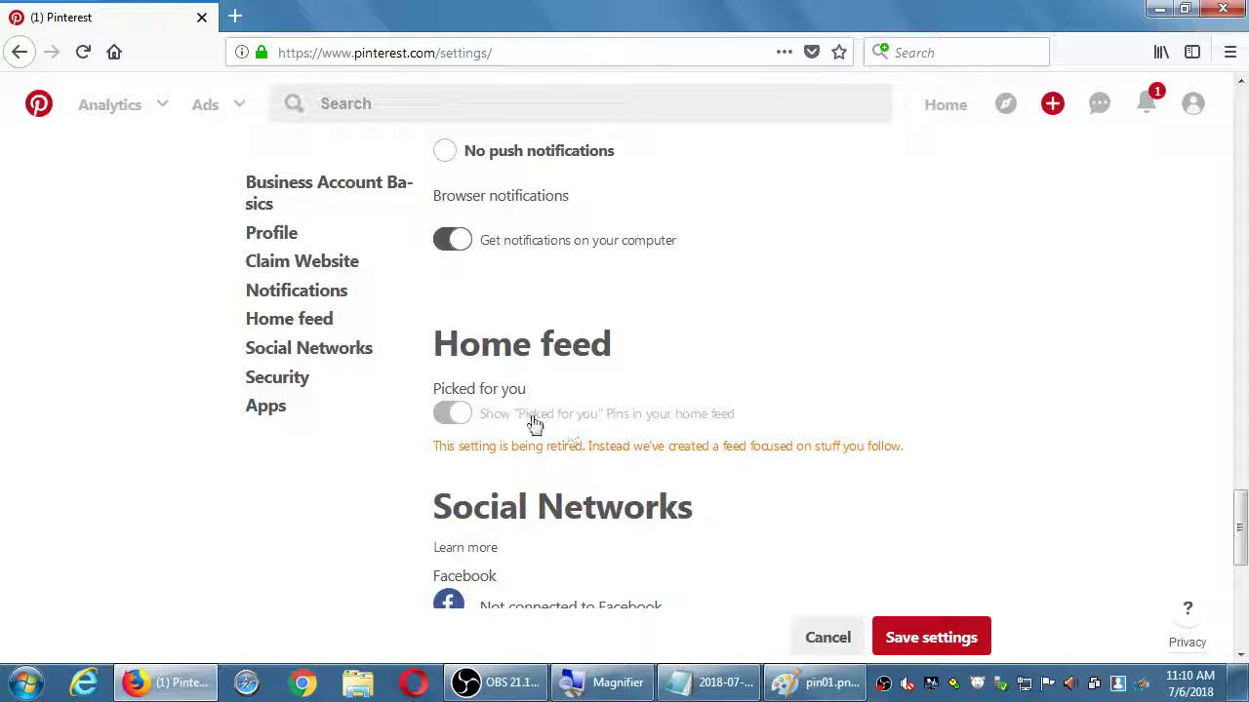
scroll(599, 432, "down", 2)
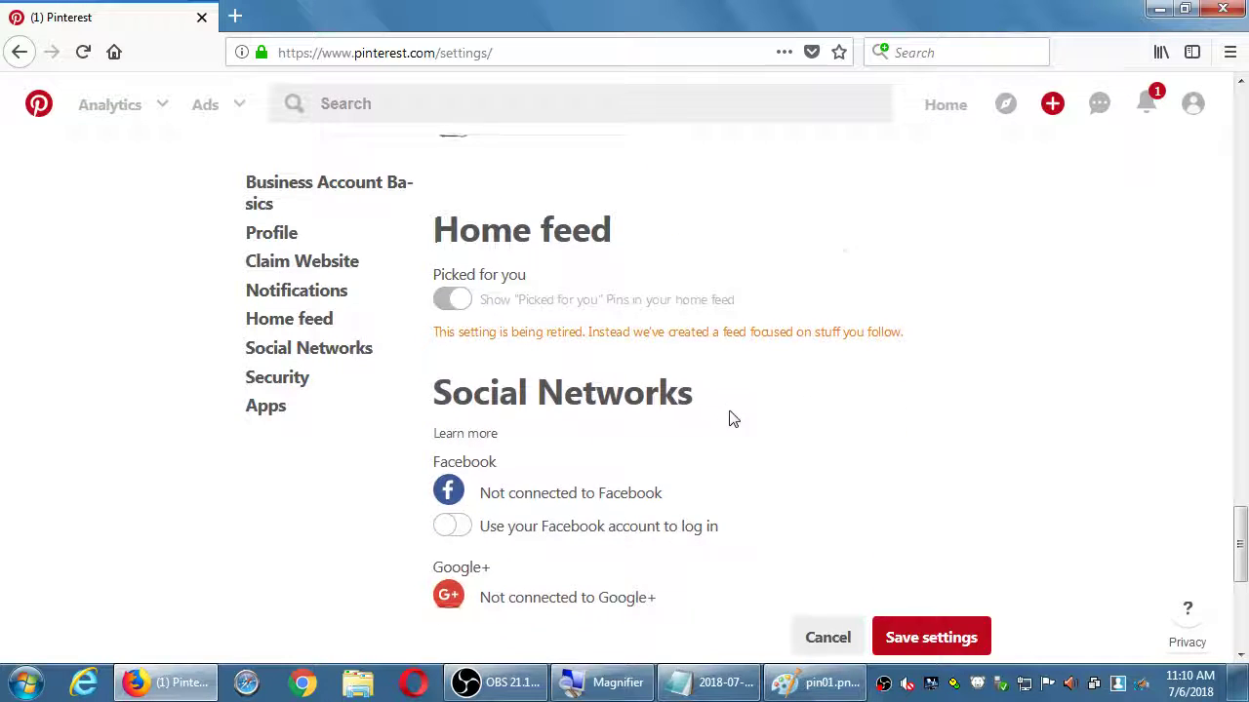
scroll(734, 419, "down", 2)
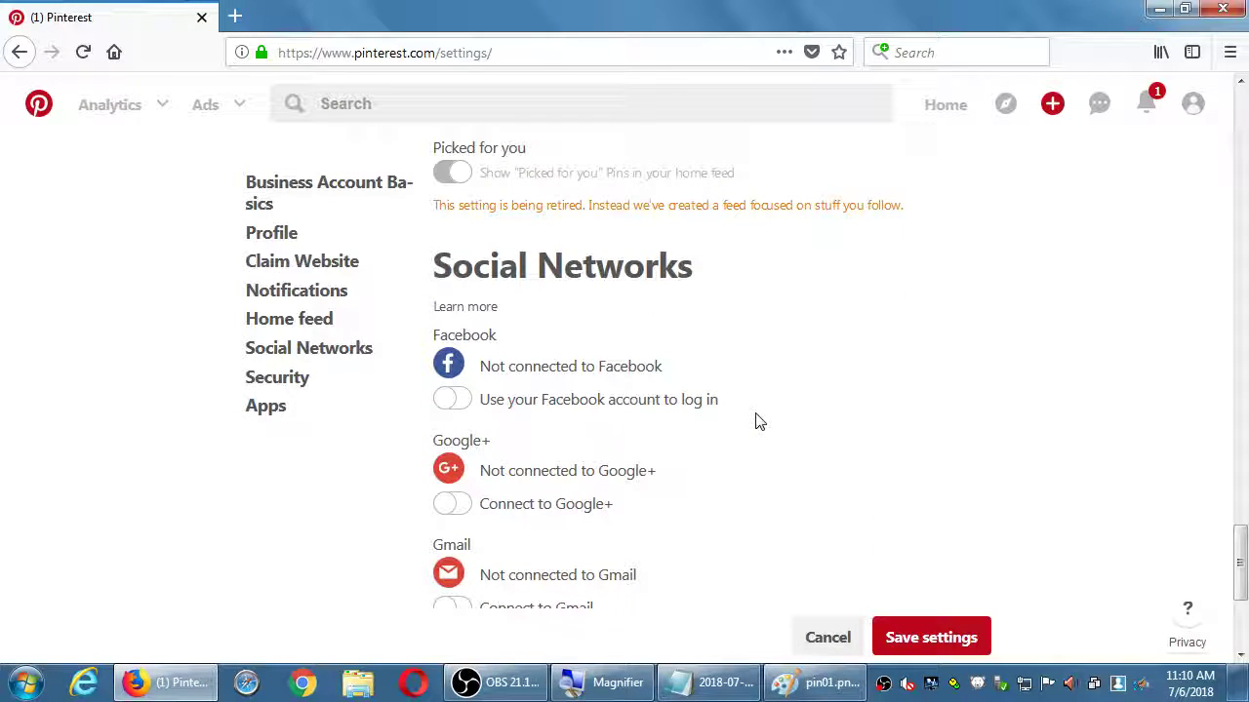
scroll(756, 421, "down", 2)
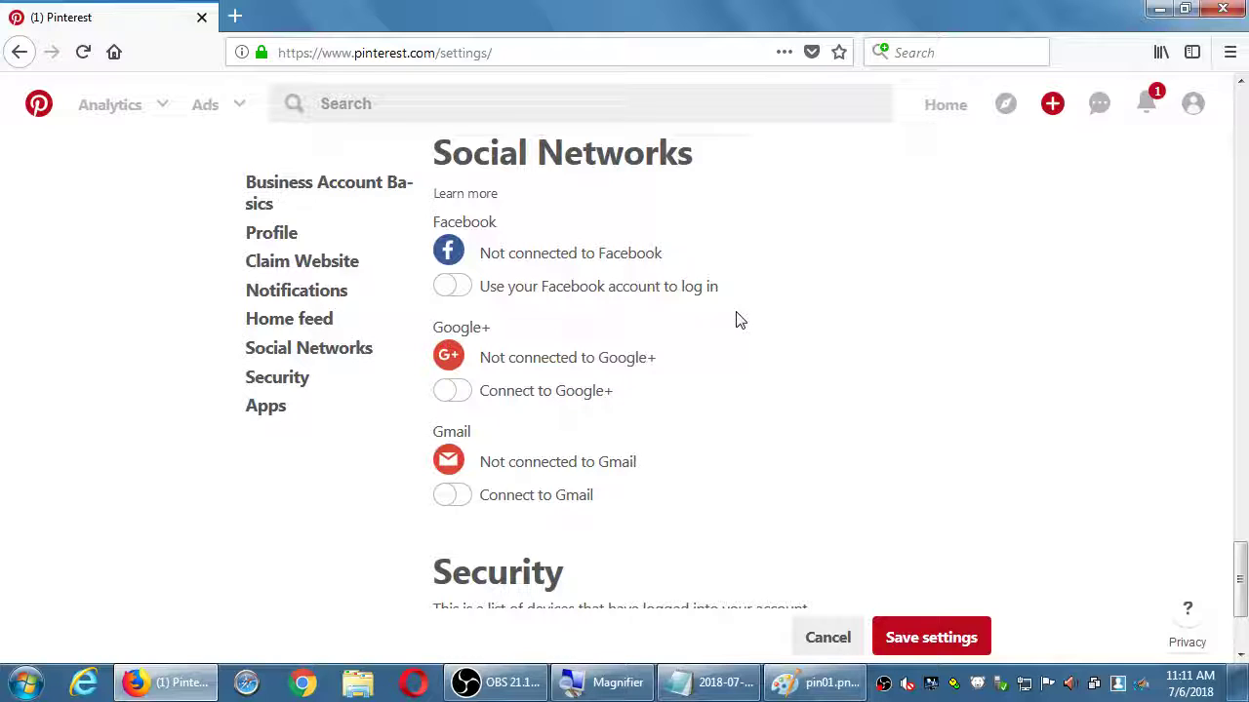
Step: Show the login sessions in the Security section and review their access time, location and device type
scroll(774, 320, "down", 2)
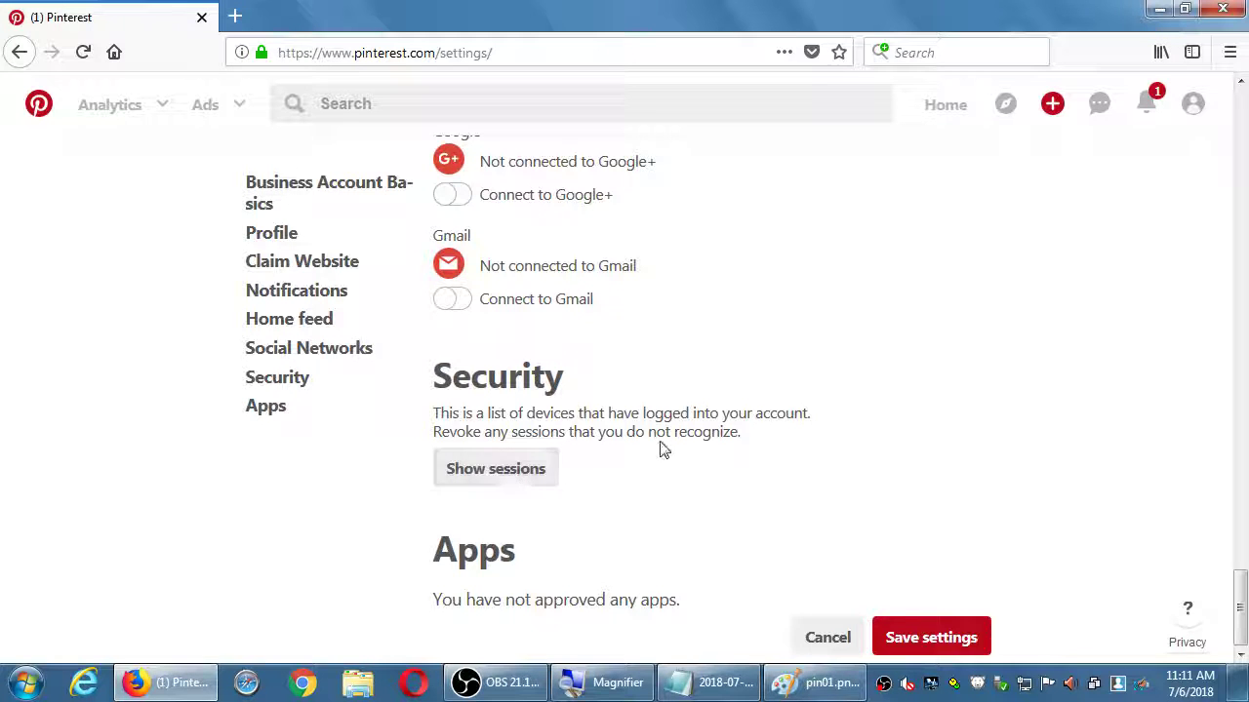
left_click(526, 469)
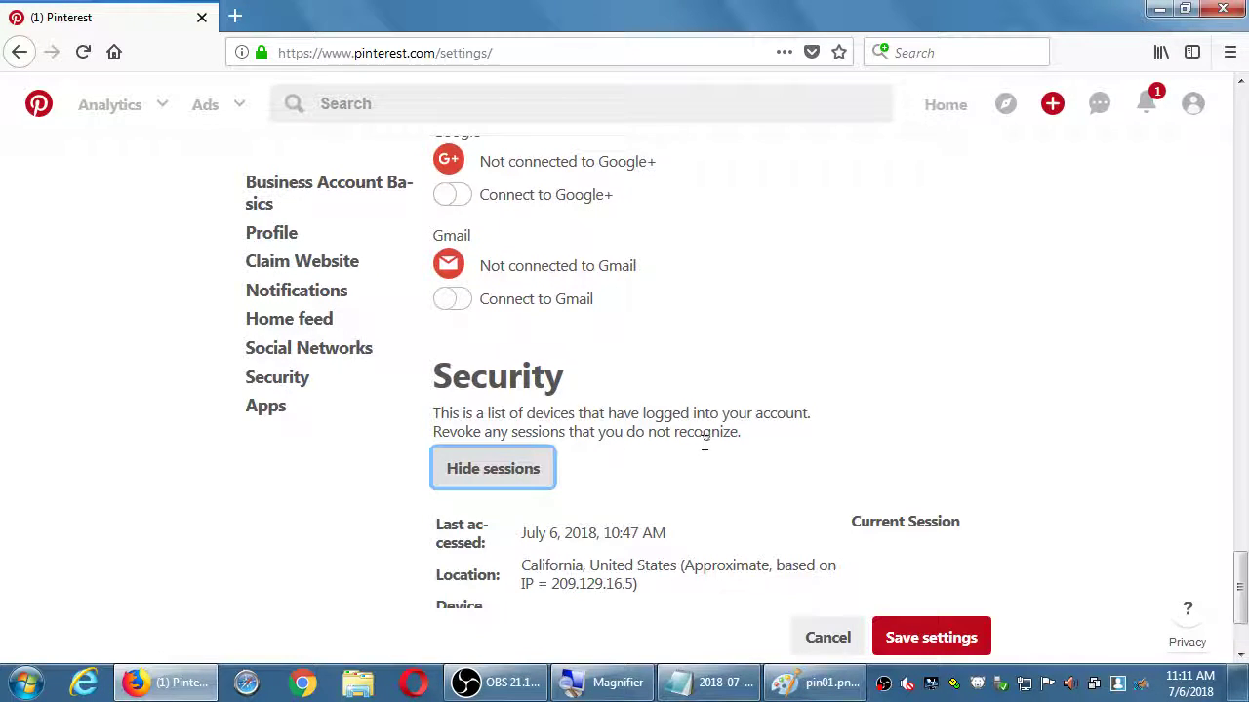
scroll(702, 440, "down", 3)
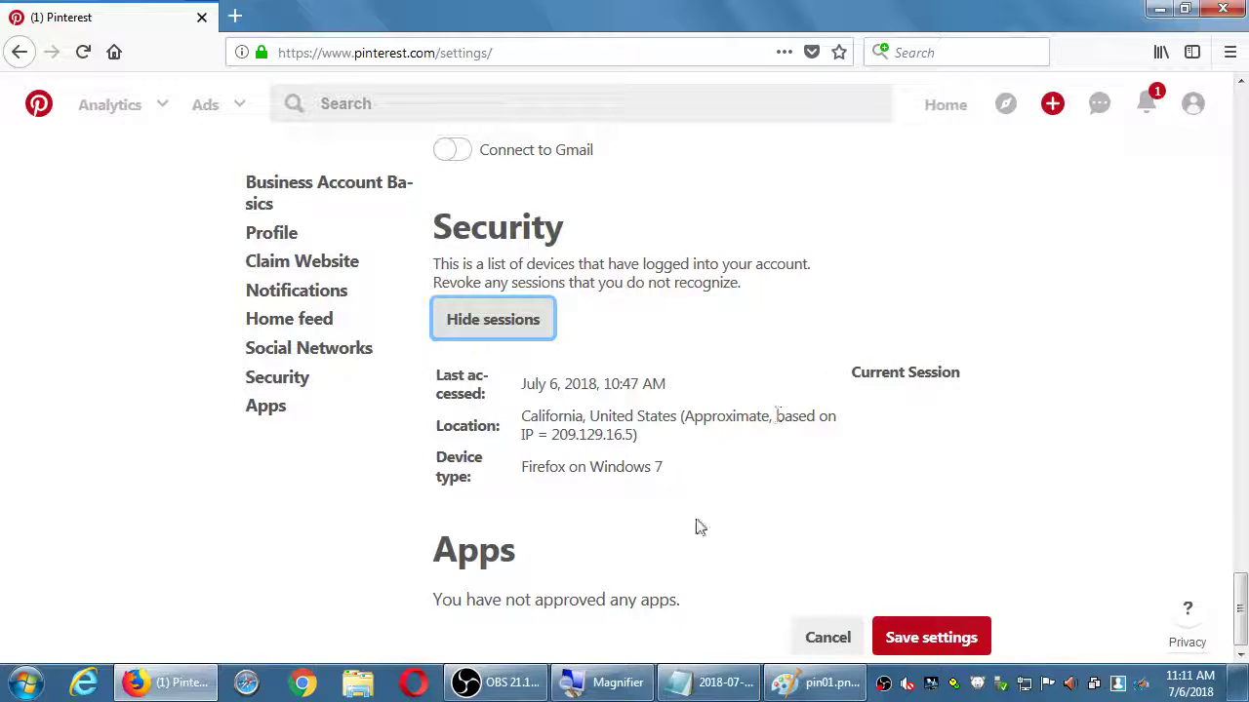
left_click(819, 446)
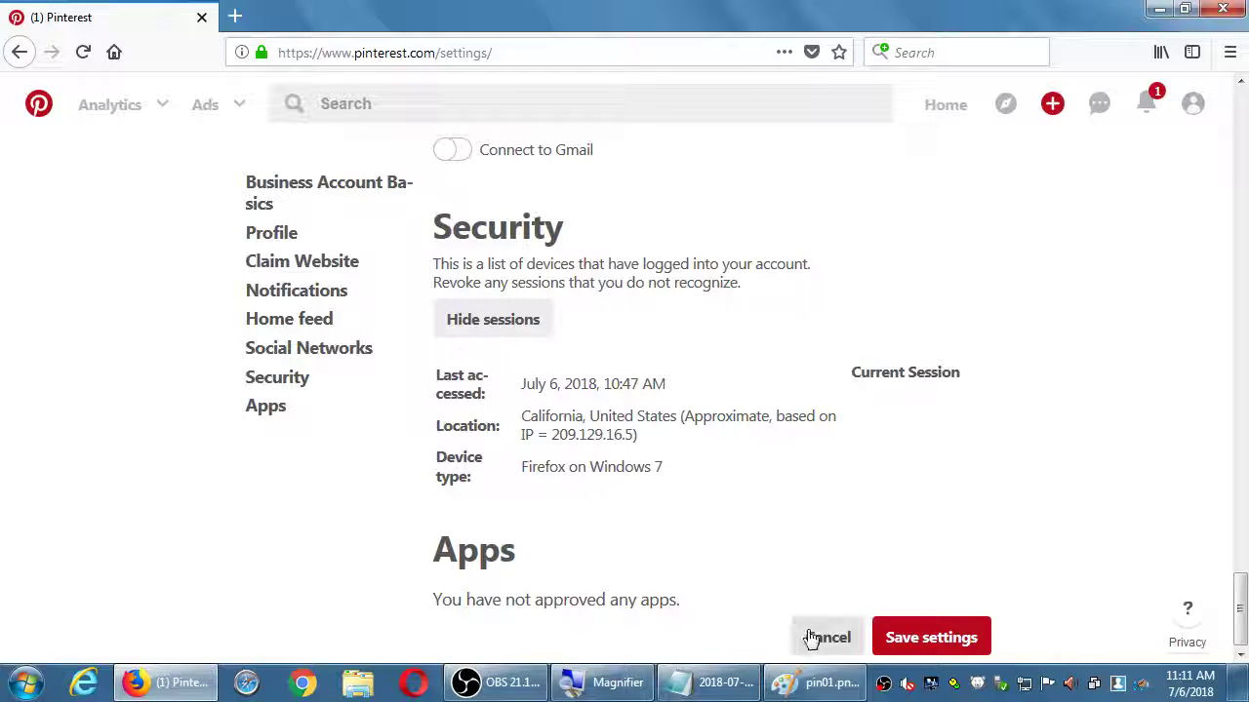
Step: Try to save the settings and dismiss the dialog that opens
left_click(932, 632)
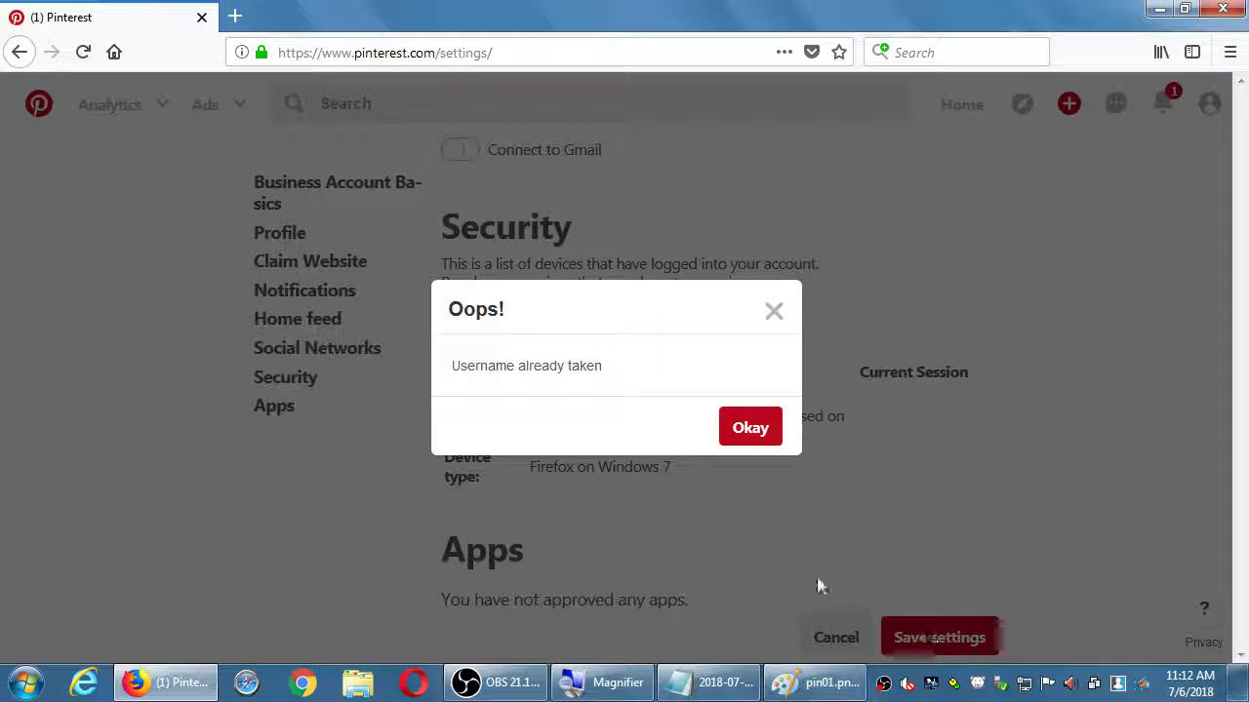
left_click(773, 444)
Step: Change the profile username to victorsbakery0404 and save the settings
scroll(761, 443, "up", 15)
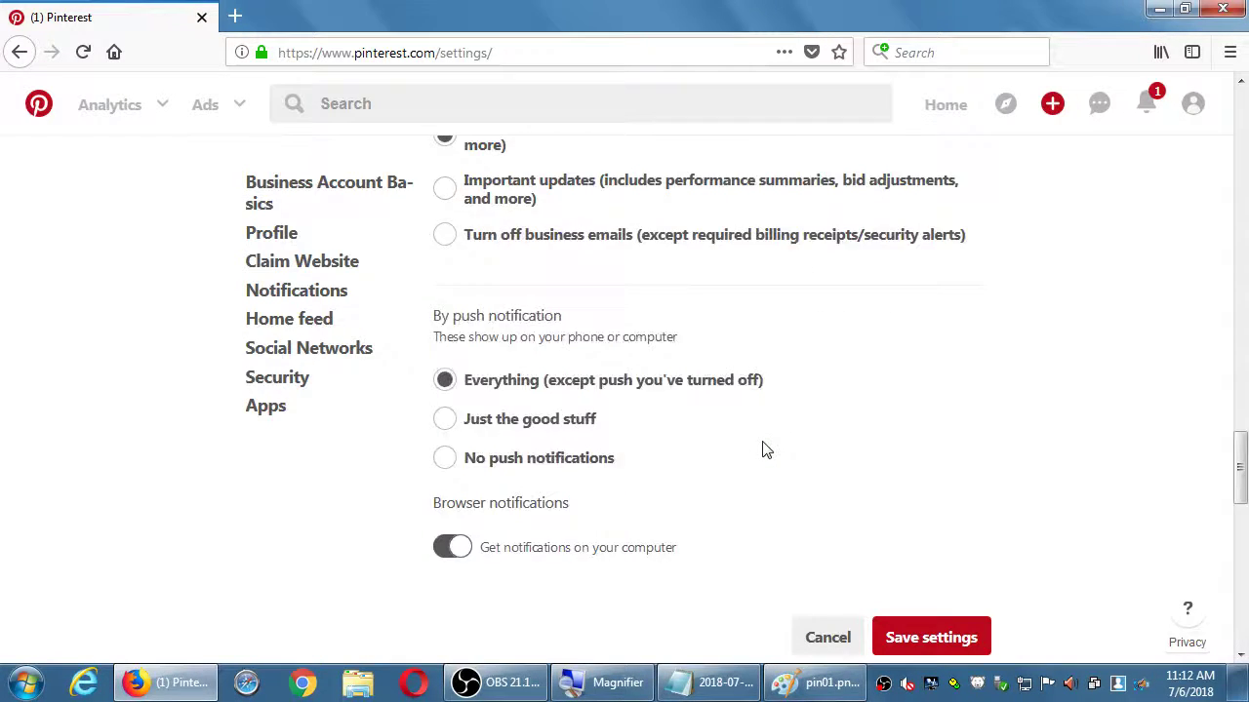
scroll(765, 451, "up", 5)
scroll(766, 451, "down", 6)
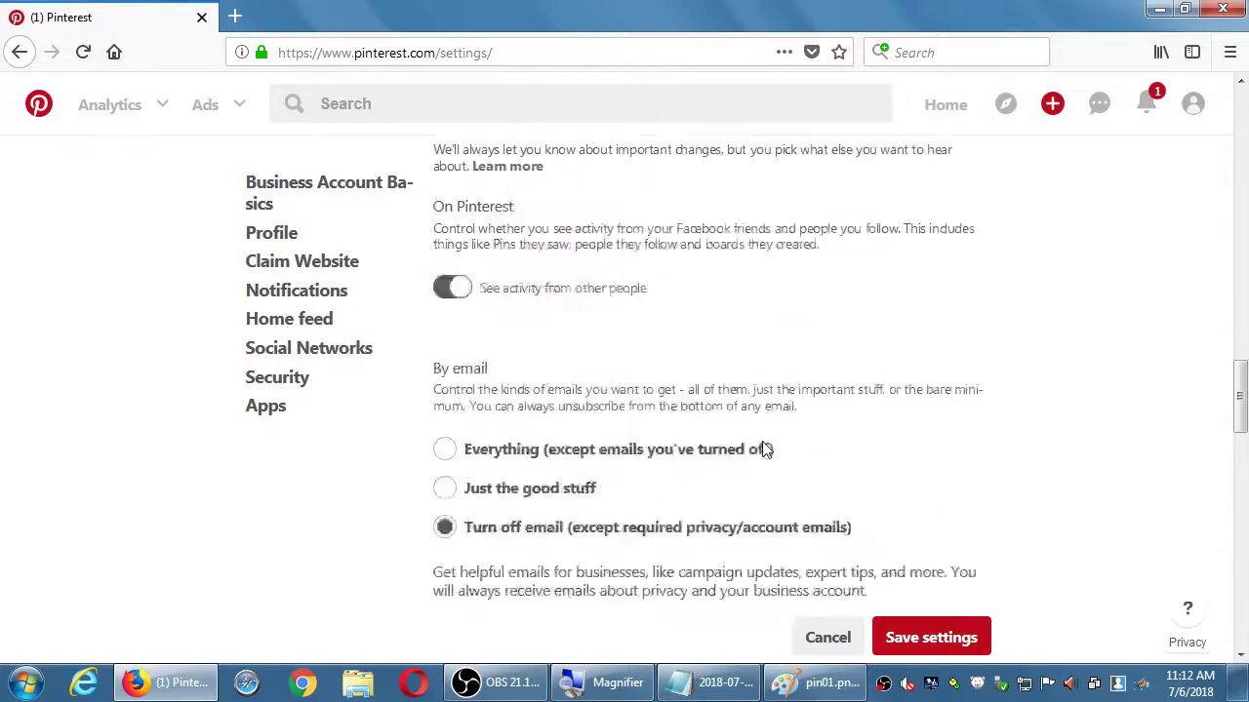
scroll(766, 451, "down", 5)
scroll(765, 451, "up", 12)
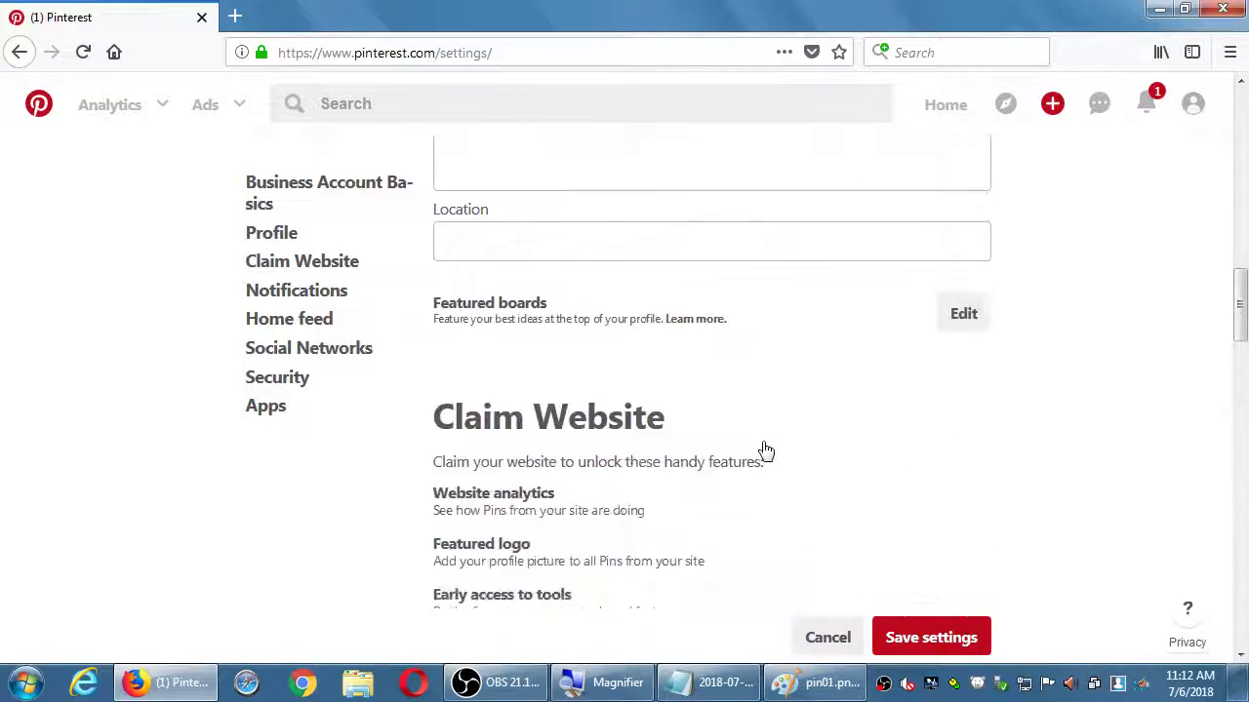
left_click(744, 323)
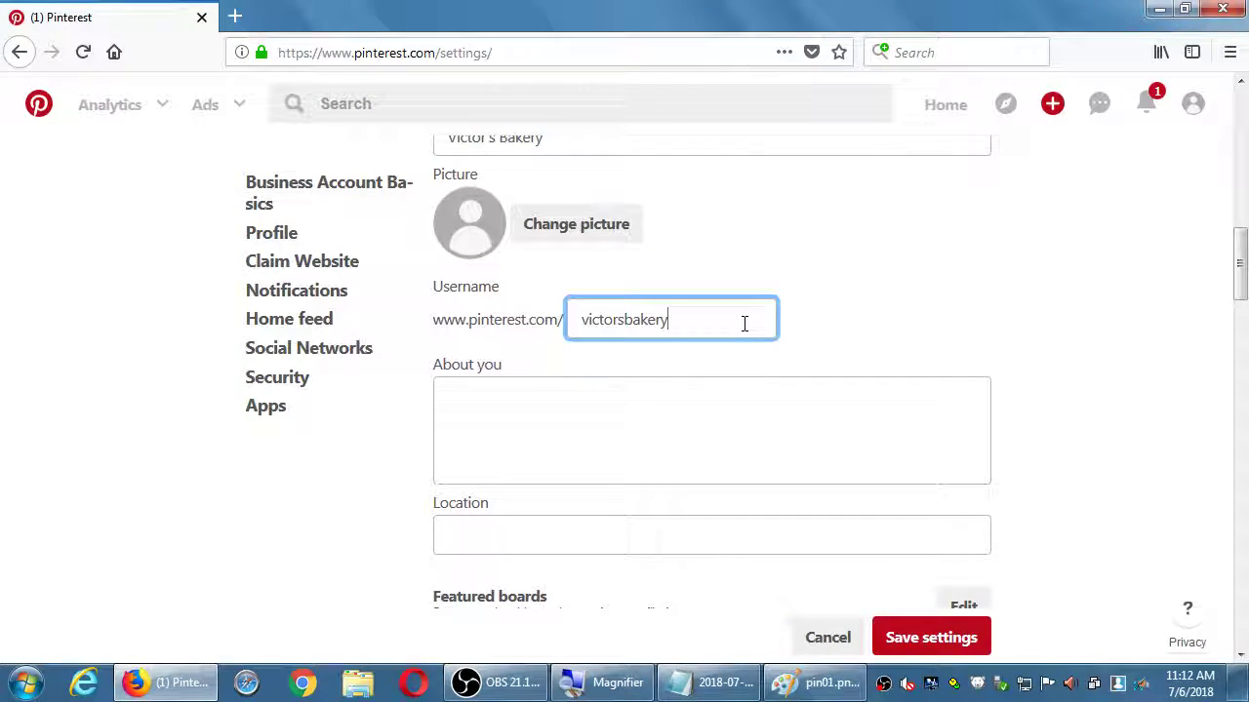
type("0404")
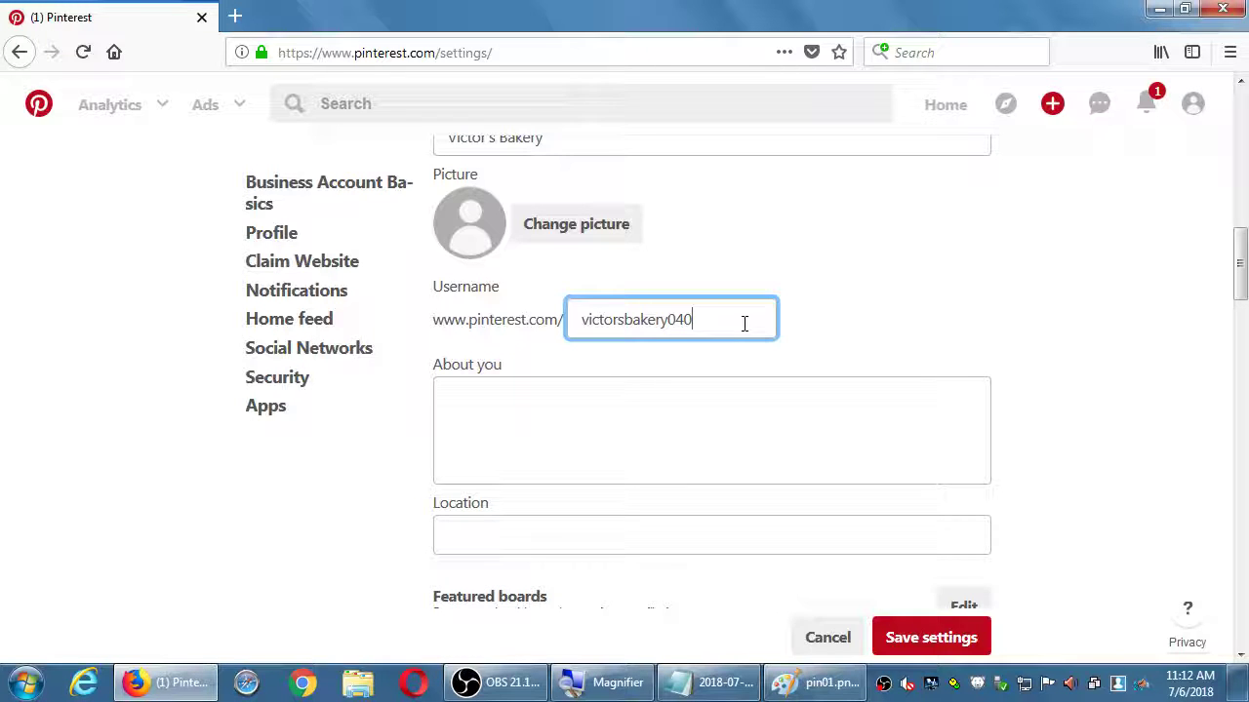
left_click(942, 638)
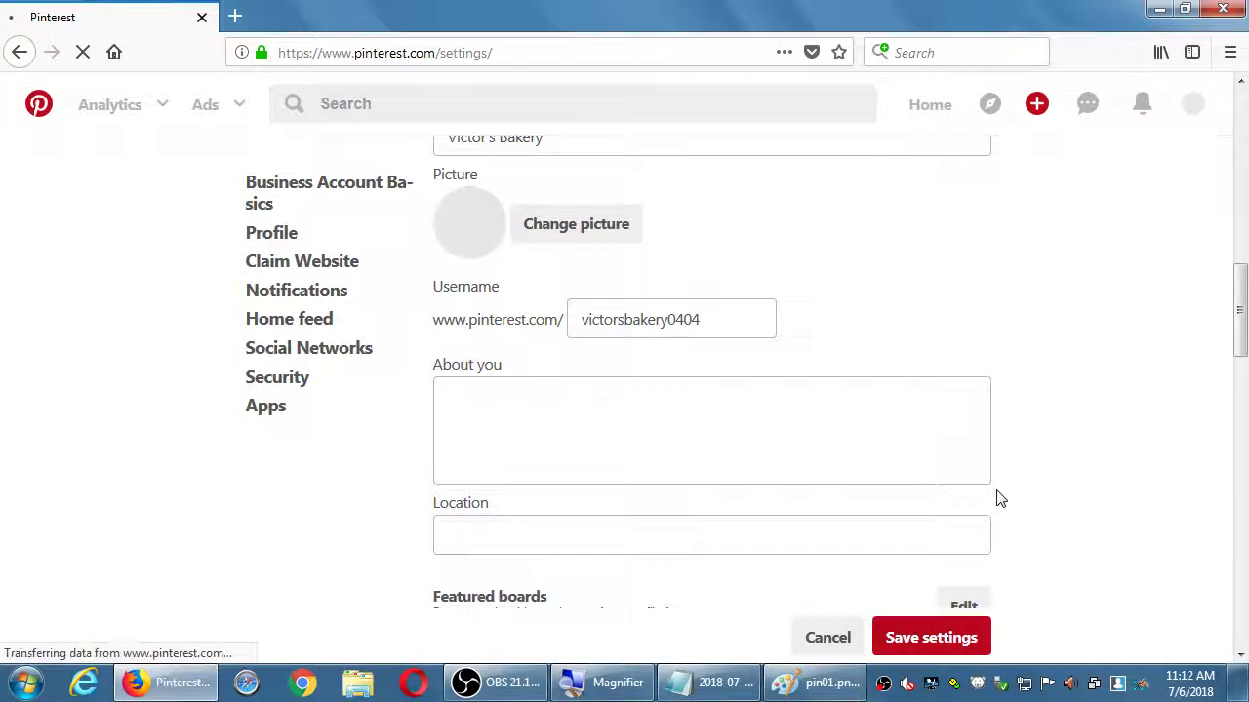
Step: Check through the saved settings page and open the business's own profile page
scroll(1034, 415, "down", 10)
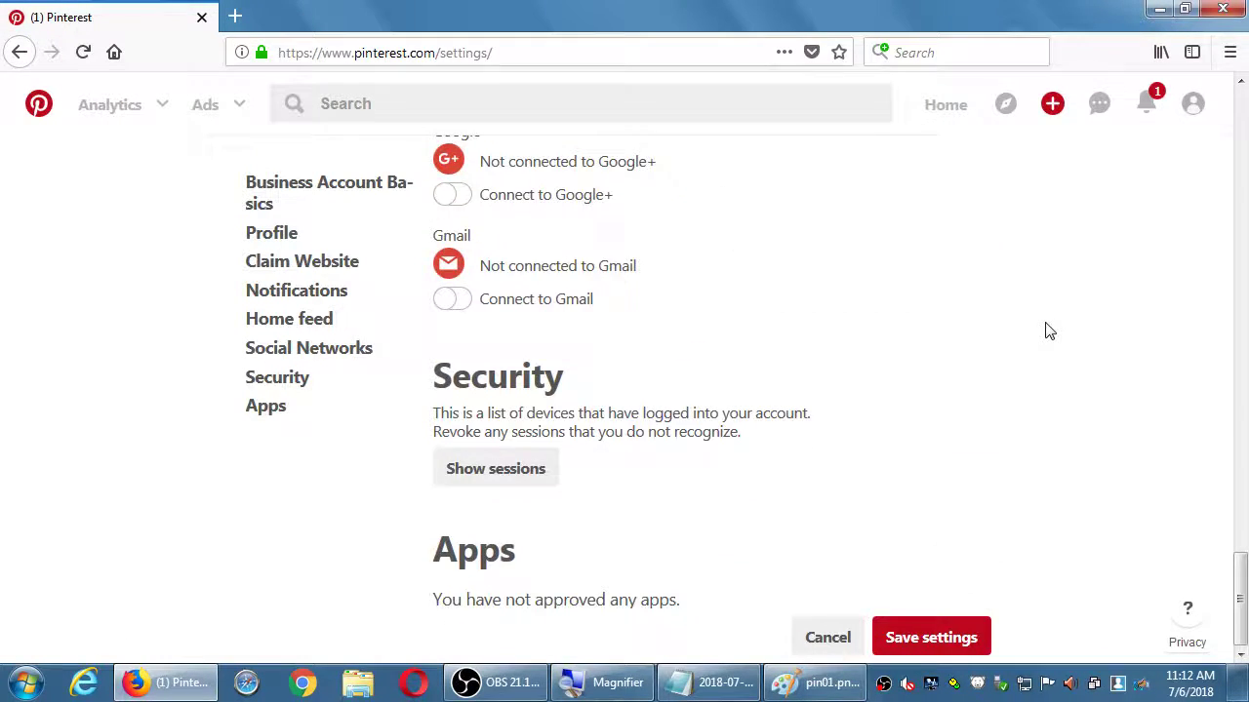
scroll(1049, 327, "up", 15)
scroll(1061, 323, "up", 5)
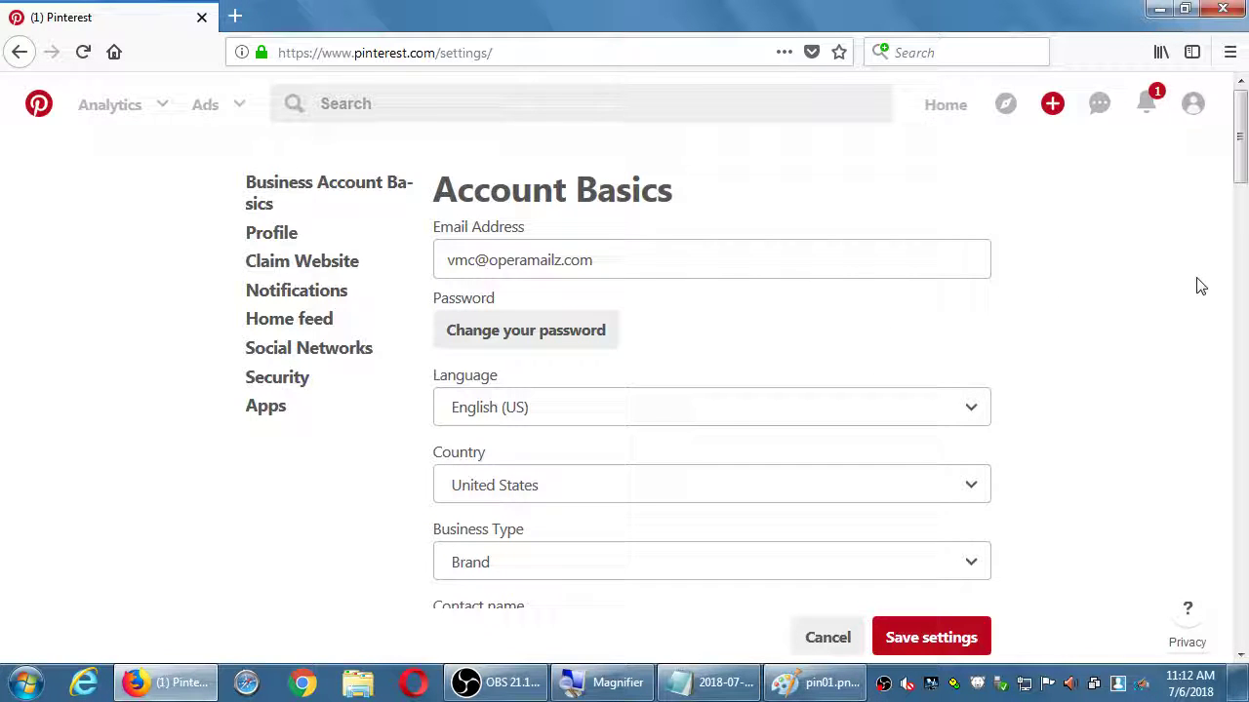
scroll(1199, 285, "down", 1)
scroll(1199, 286, "up", 1)
left_click(1194, 105)
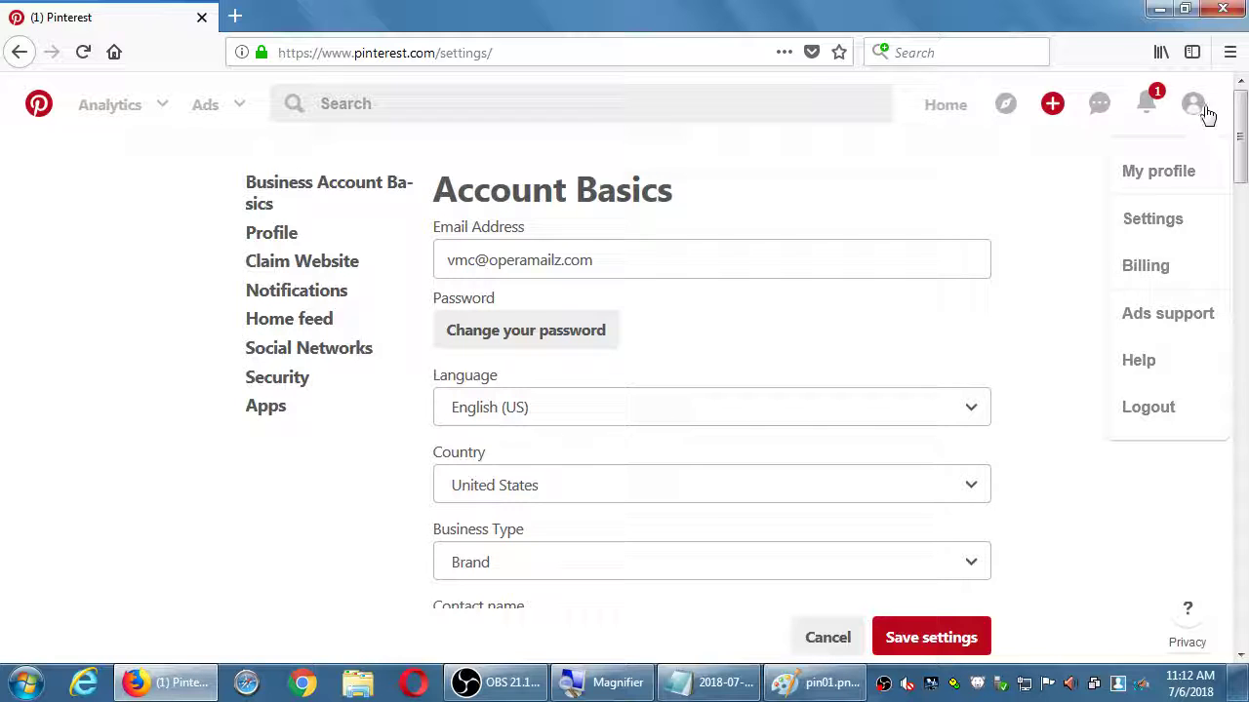
left_click(1188, 173)
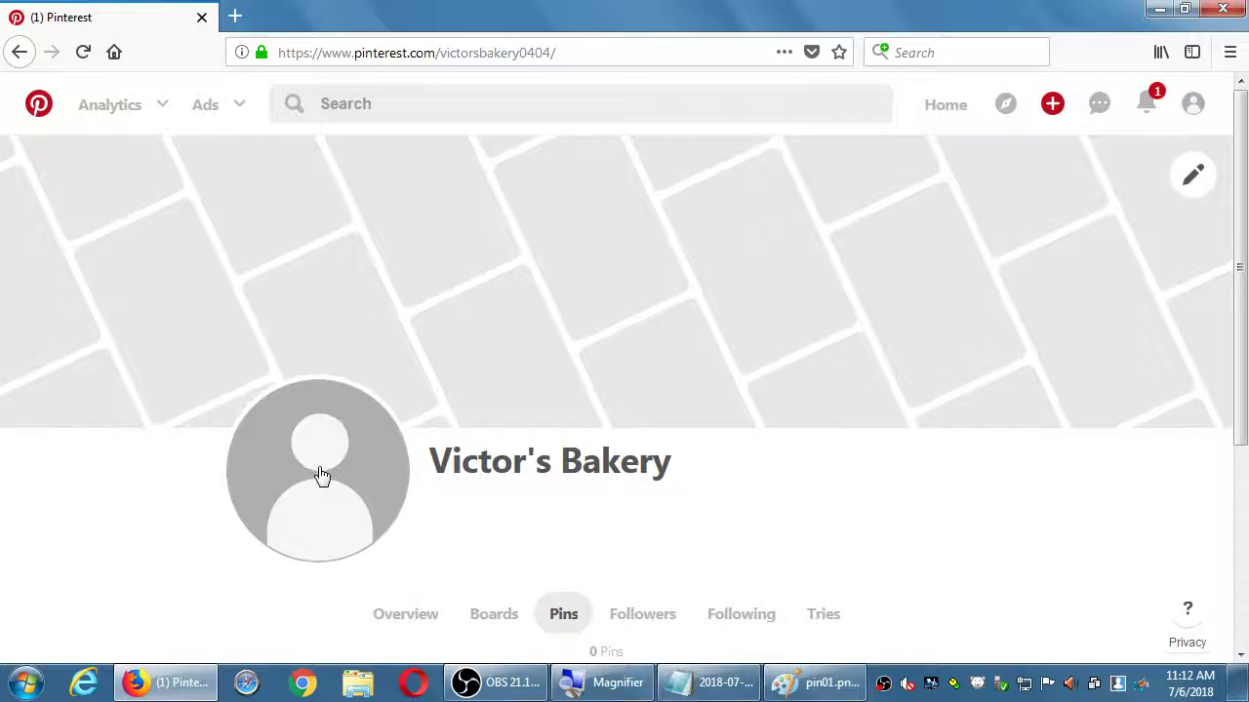
Step: Open the options for featuring Pins in the profile cover, review them and cancel without applying a choice
scroll(318, 474, "down", 3)
scroll(1040, 390, "up", 3)
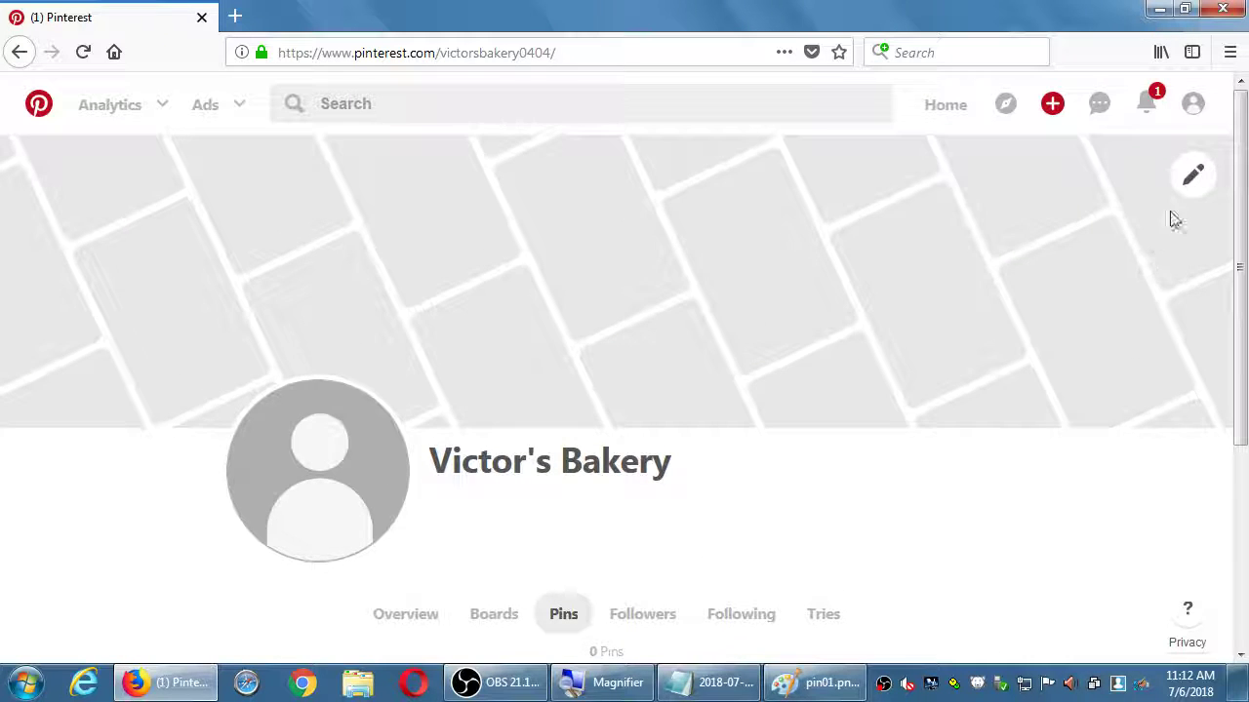
left_click(1193, 176)
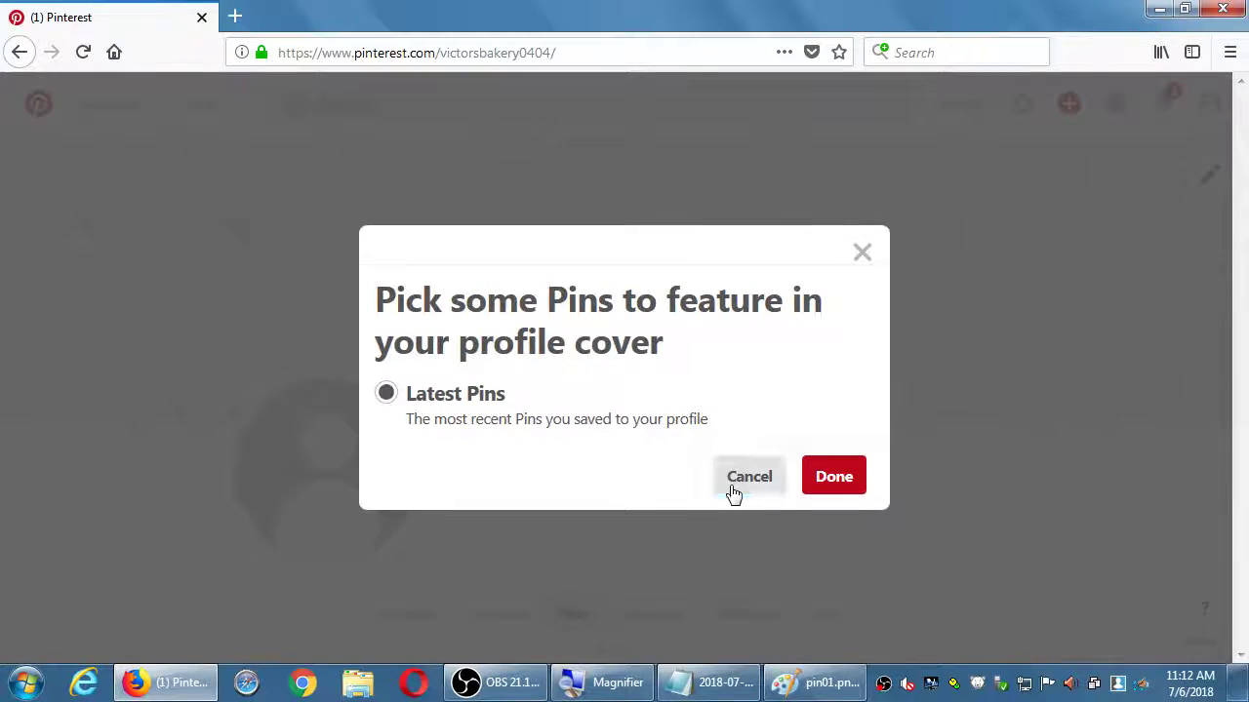
left_click(733, 488)
Step: Look through the Overview, Boards and Pins sections of the Victor's Bakery profile page
scroll(718, 466, "down", 2)
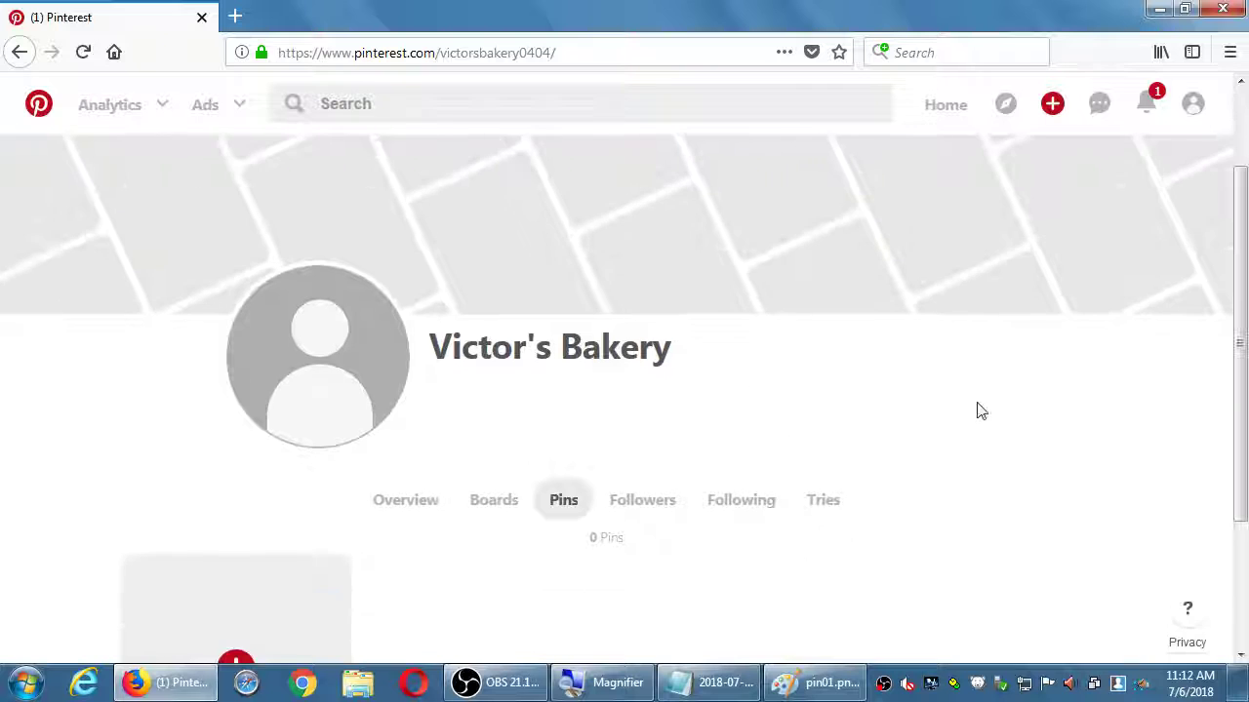
scroll(969, 409, "down", 2)
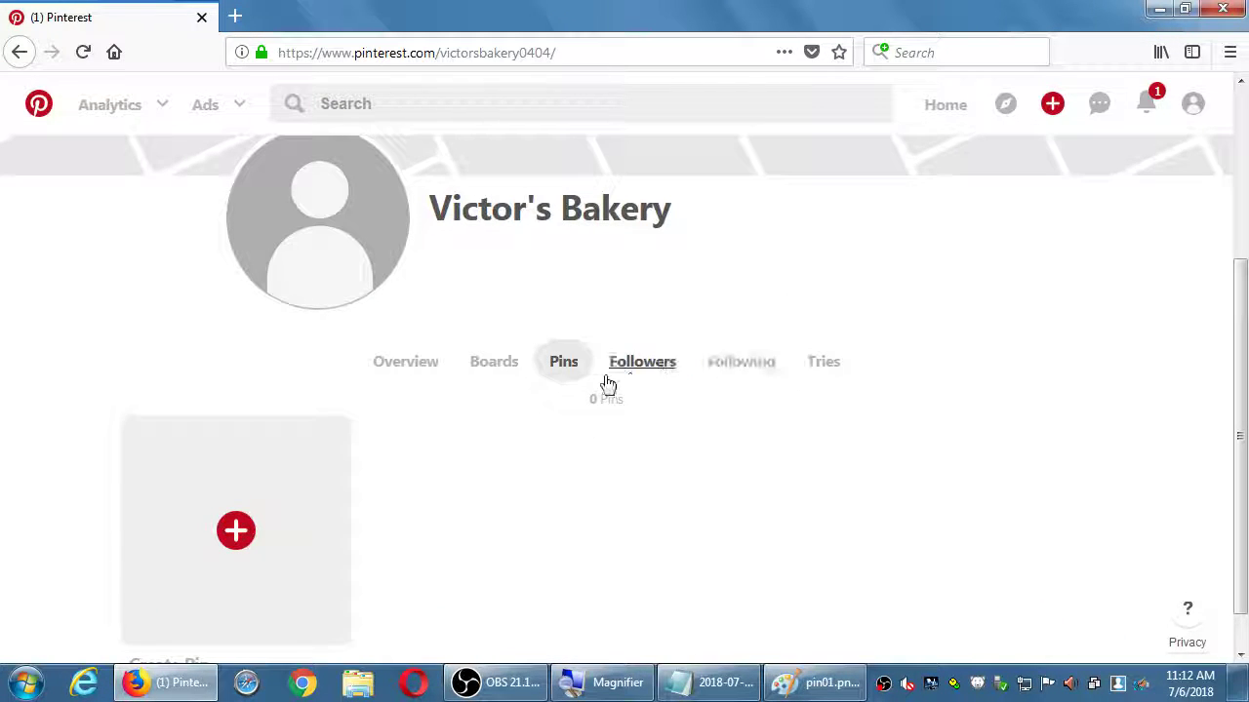
left_click(398, 361)
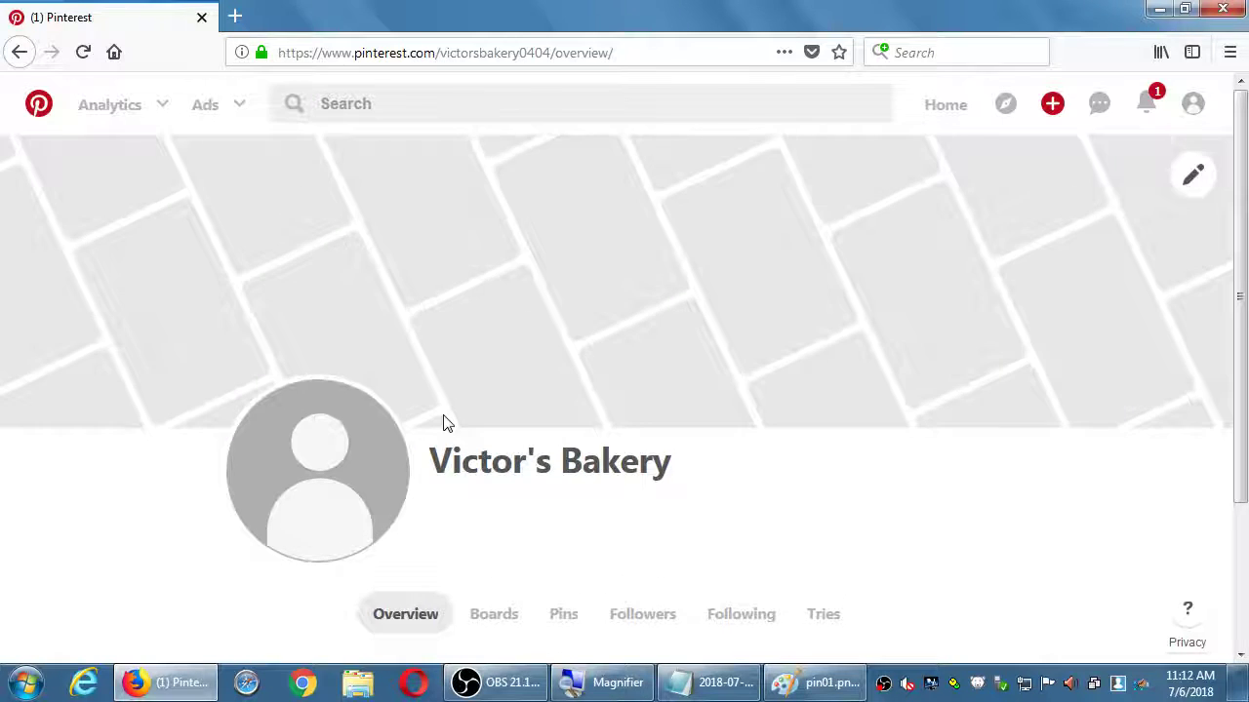
scroll(443, 422, "down", 2)
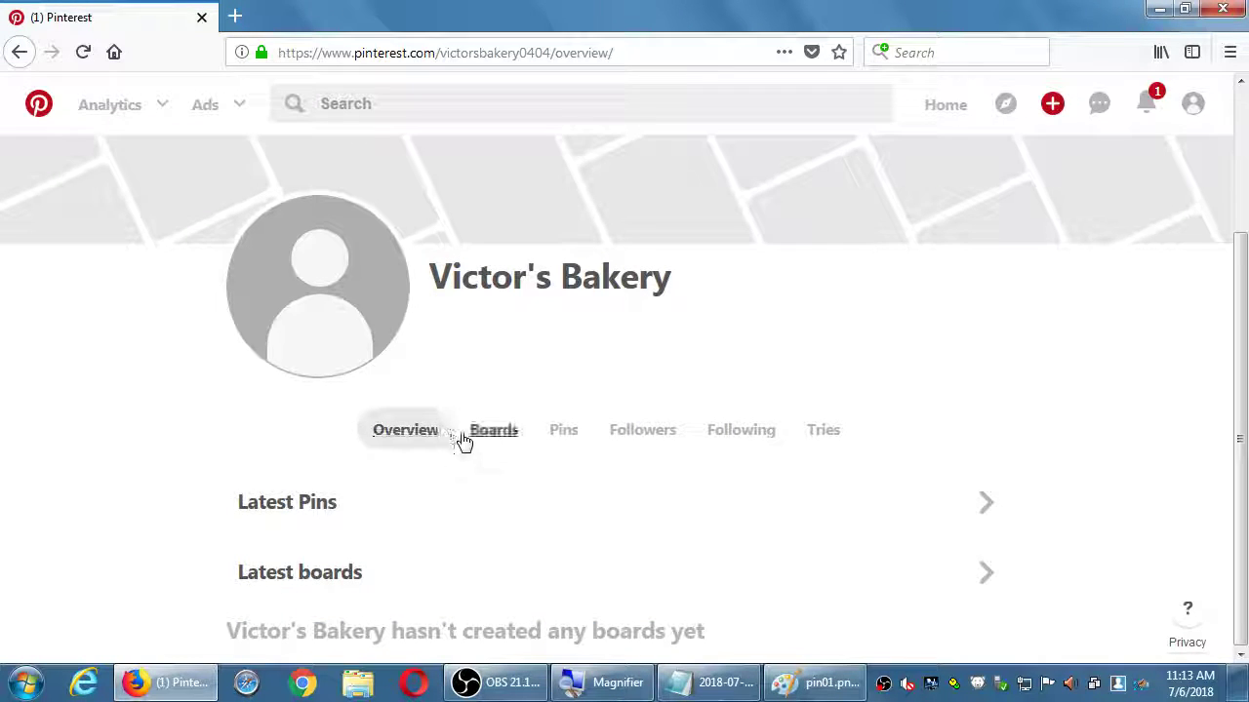
left_click(494, 432)
left_click(570, 612)
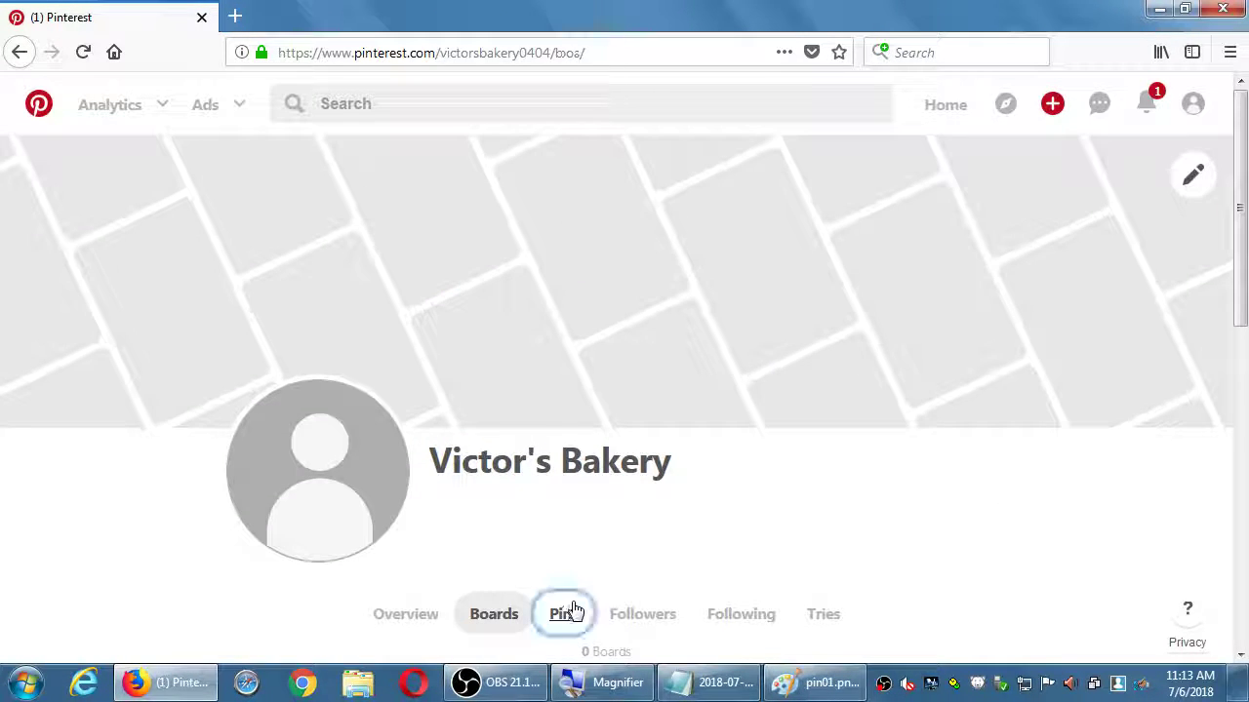
scroll(780, 536, "down", 3)
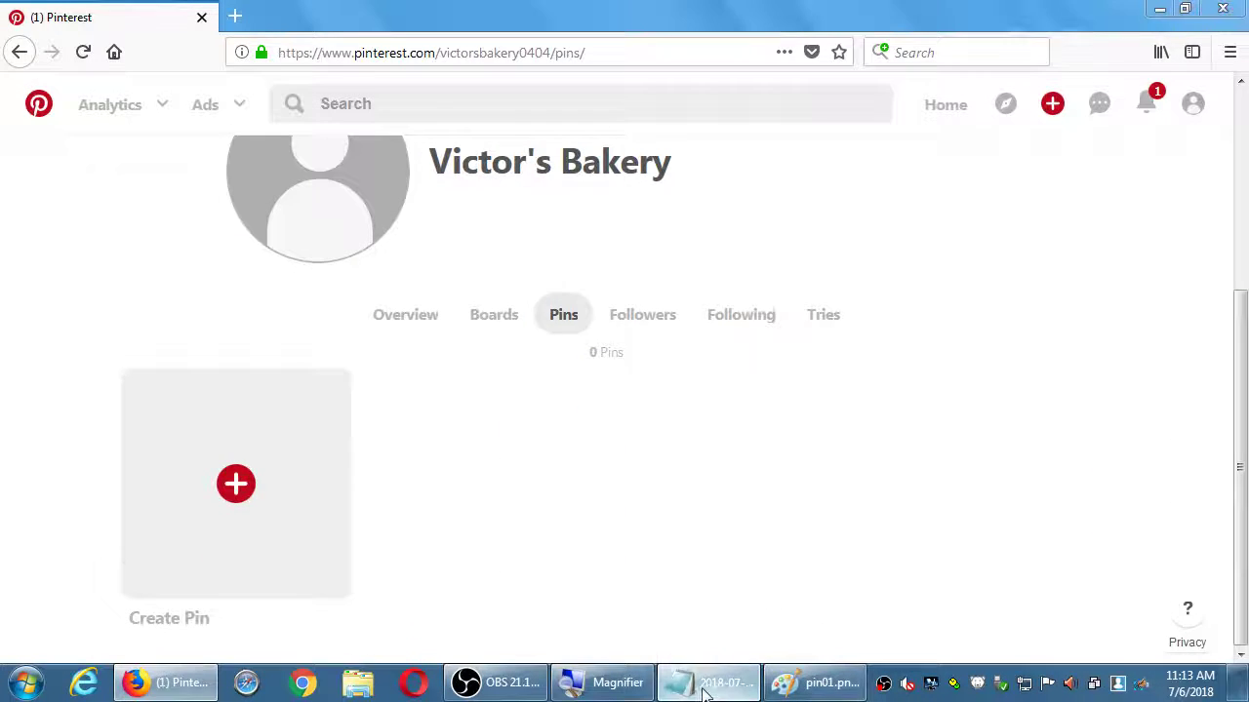
Step: Switch to the 2018-07-06.txt notes in Notepad and add the heading "On your Profile Page, menu bar:" with Overview on the line below
left_click(710, 682)
left_click_drag(762, 195, 693, 388)
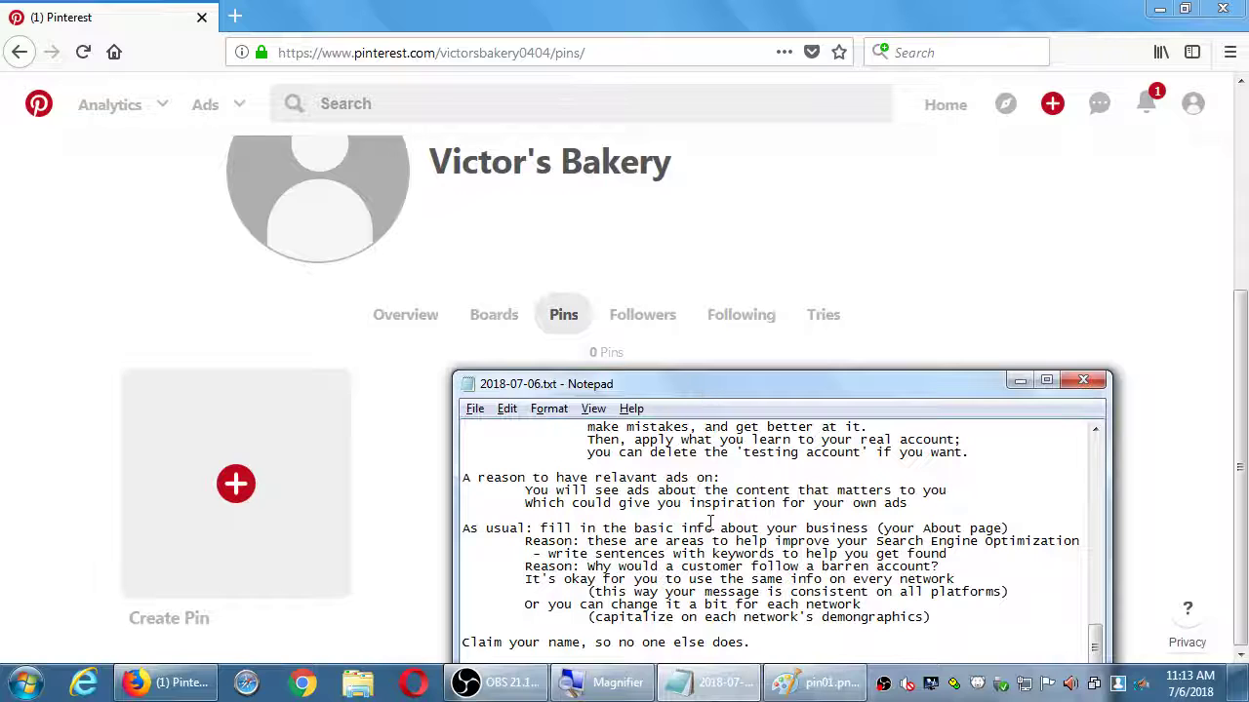
scroll(709, 521, "down", 1)
scroll(780, 537, "down", 6)
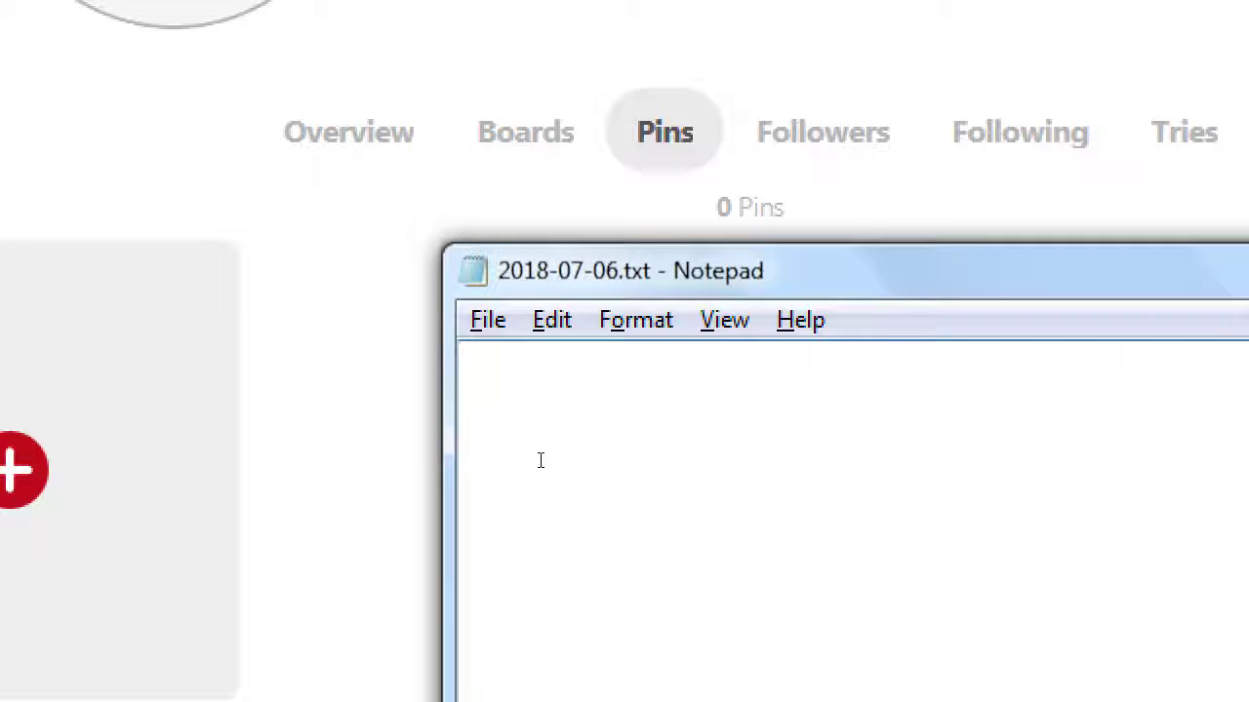
type("I")
type("n Y")
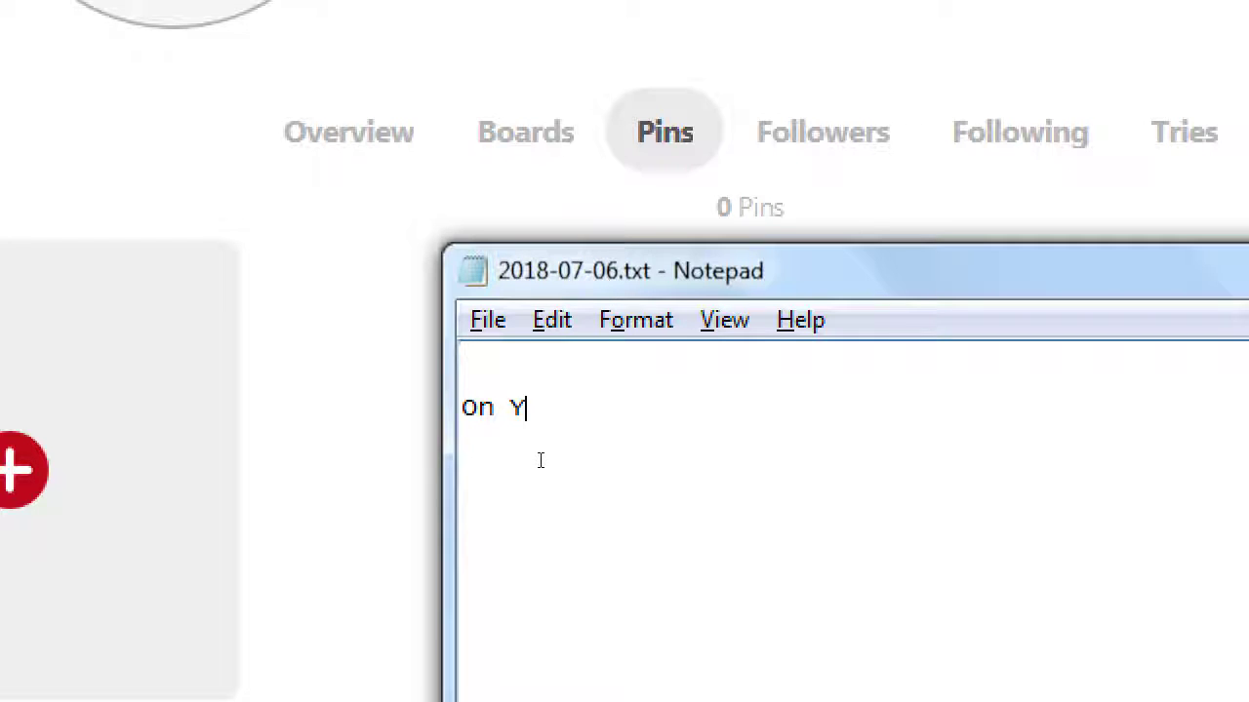
key("BackSpace")
type("your Pf")
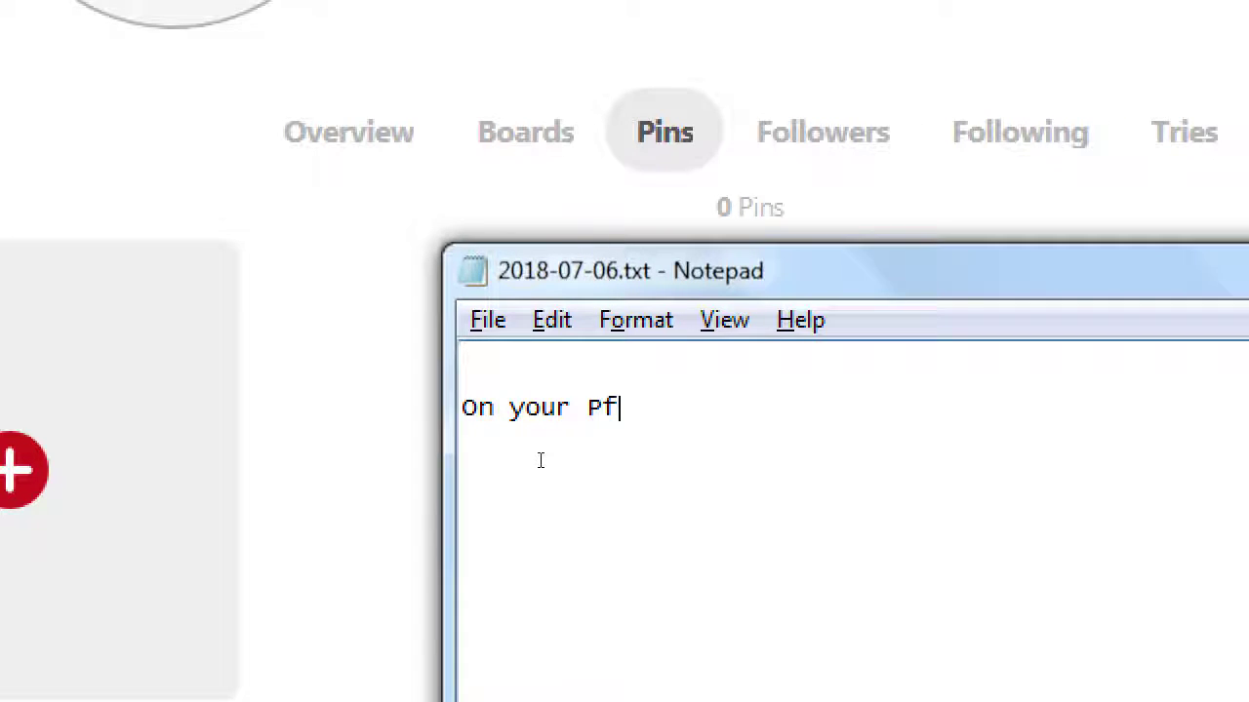
type("ofile Page:")
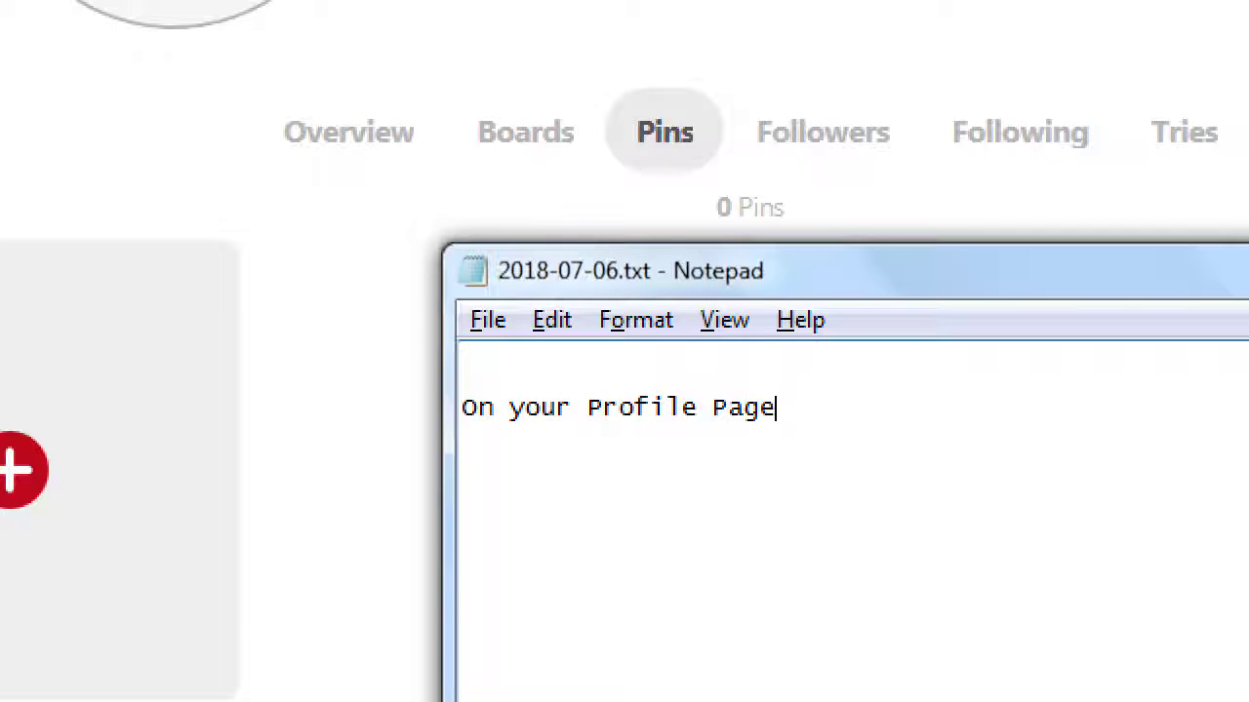
key("Return")
type(", menu bar")
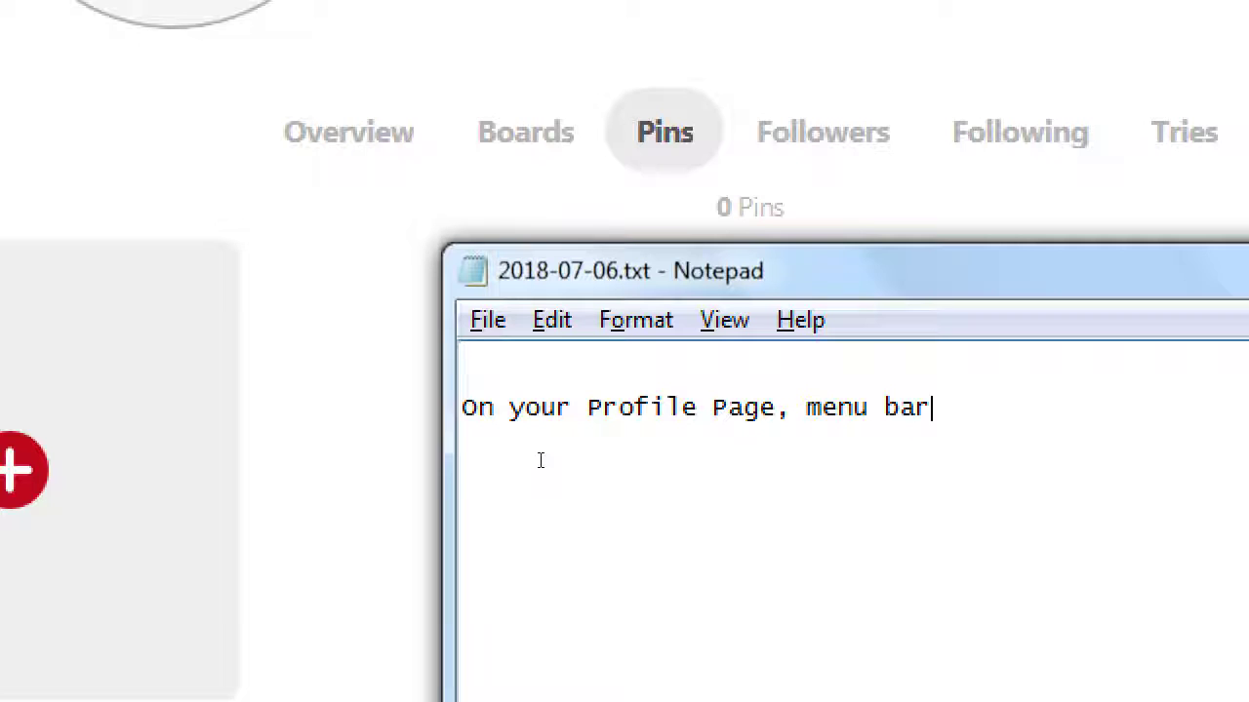
type(": Overview")
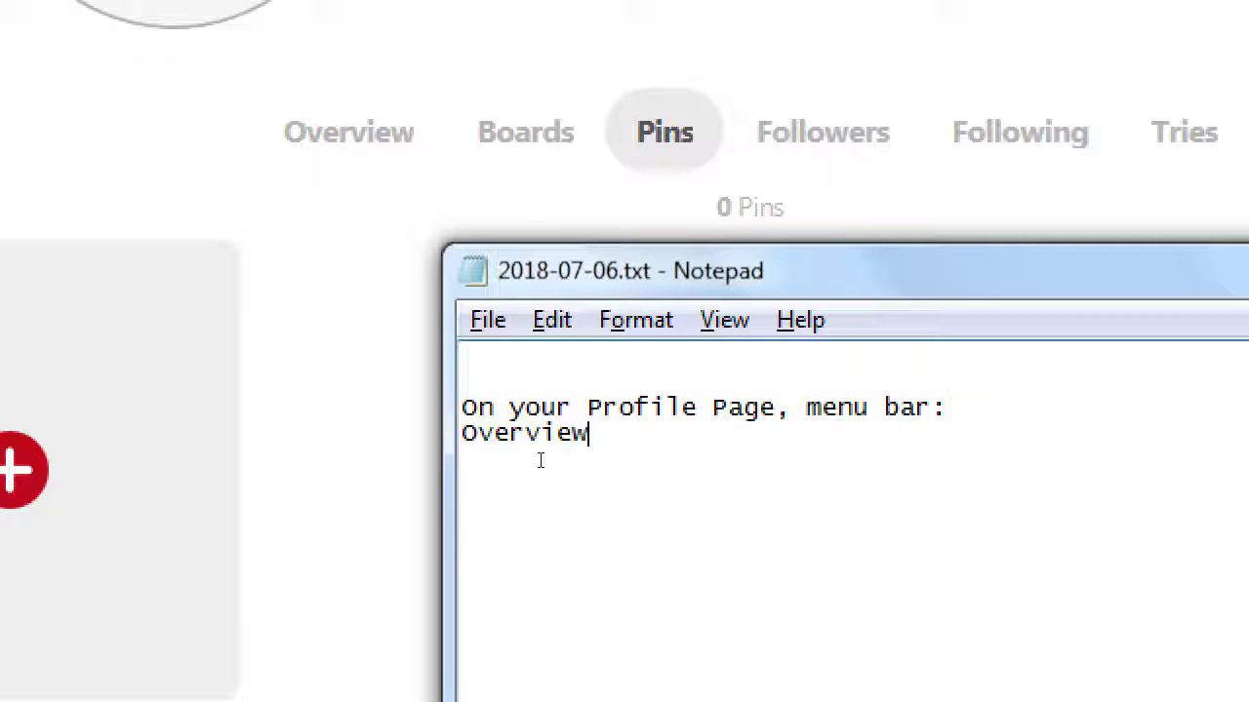
Step: List Boards, Pins, Followers, Following and Tries on separate lines below Overview in the notes
key("Return")
type("Boards")
key("Return")
type("Pins")
key("Return")
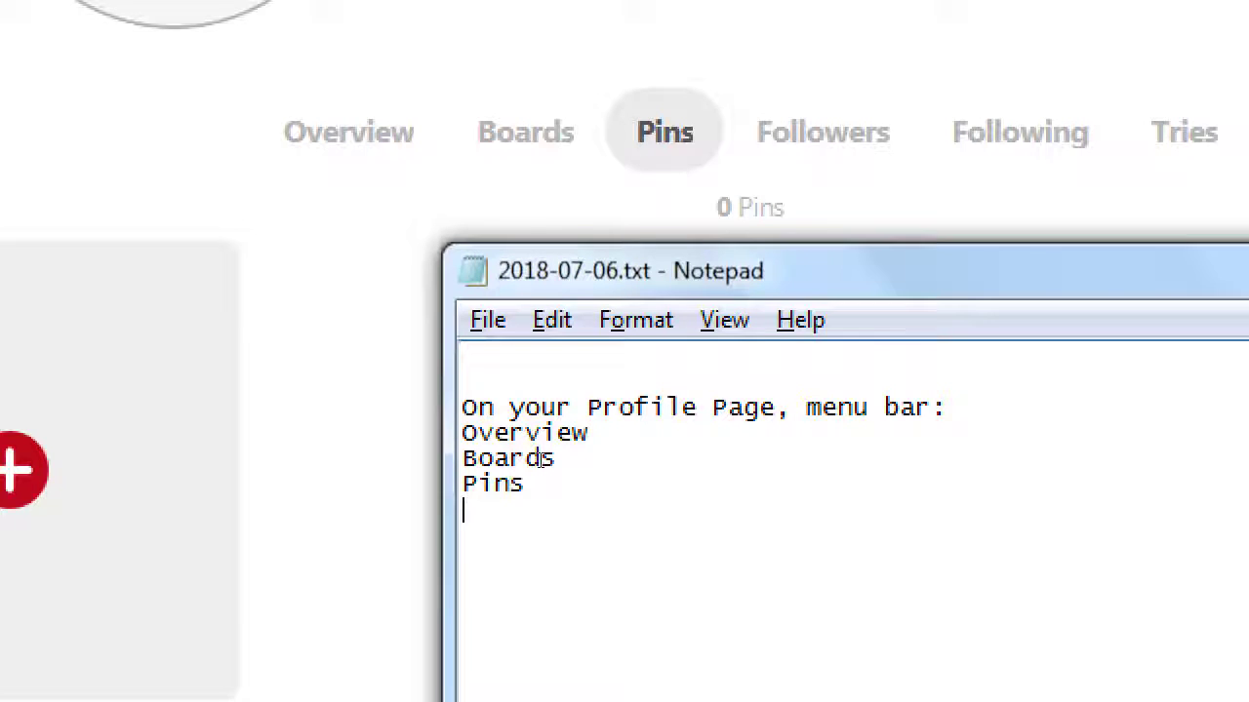
type("Followers")
key("Return")
type("Followi")
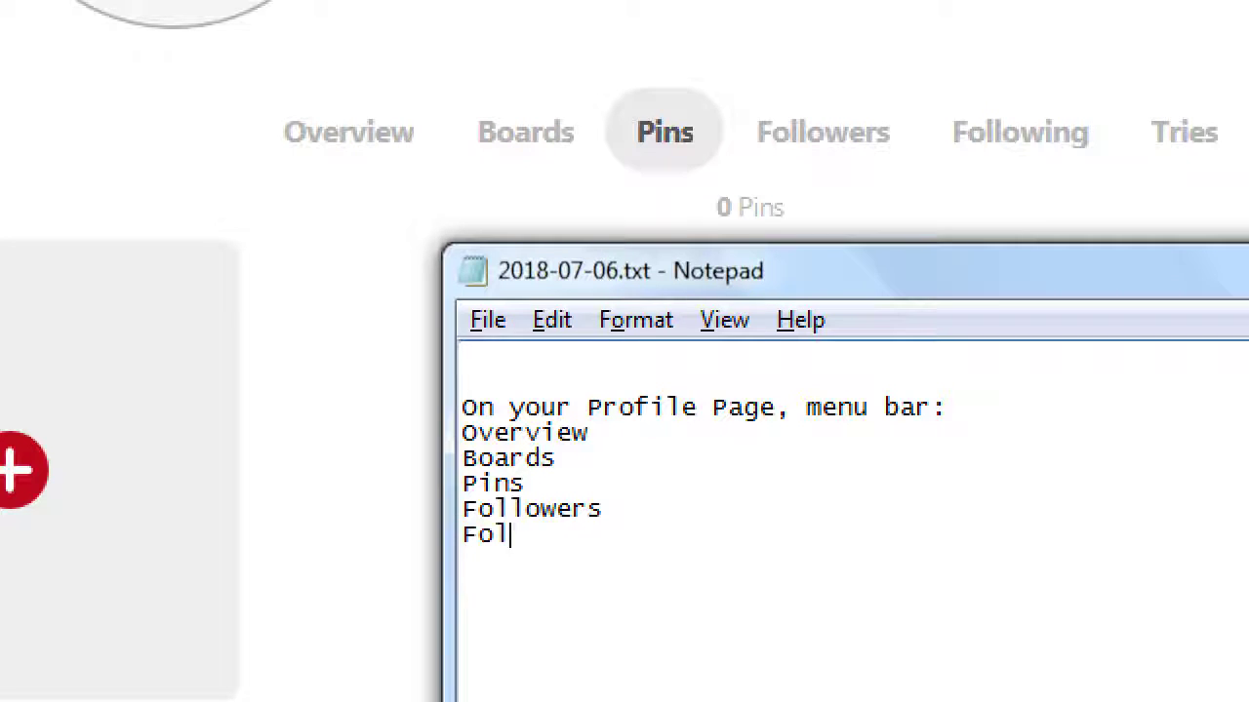
type("ng")
key("Return")
type("Tries")
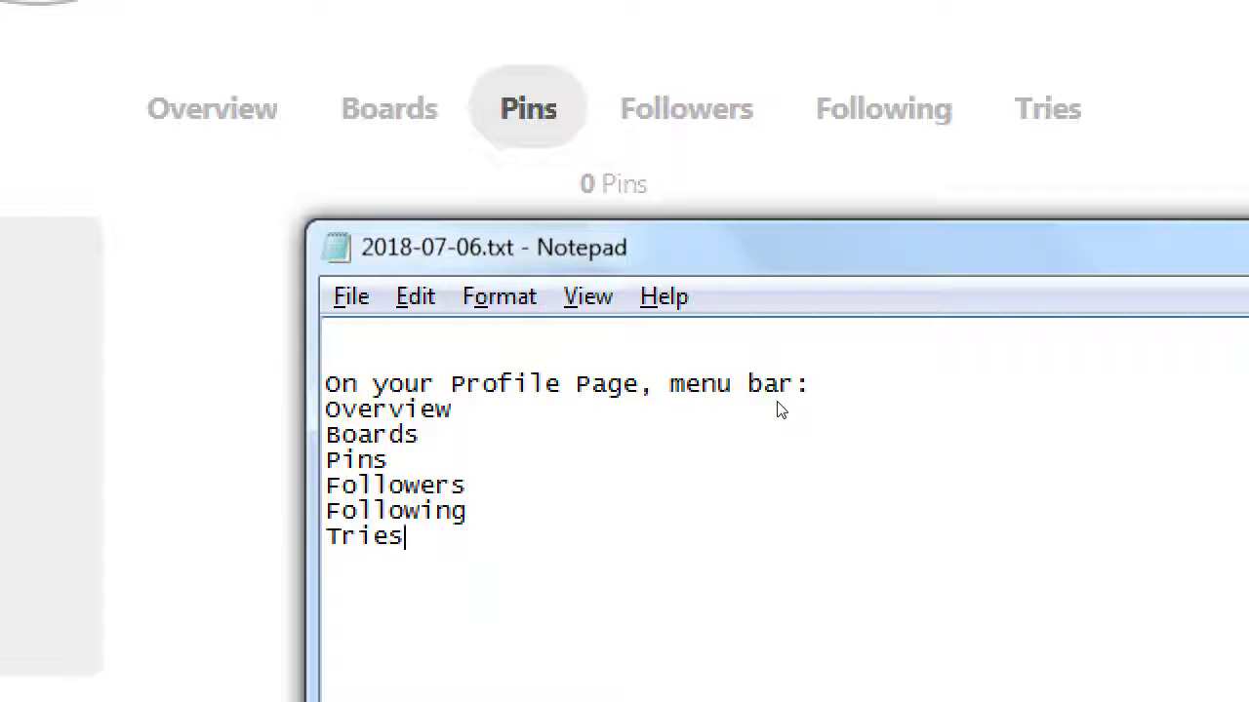
Step: Add aligned descriptions after a dash: "Your latest content" for Overview and "Your organization of your Pins" for Boards
key("Tab")
type("- Your ")
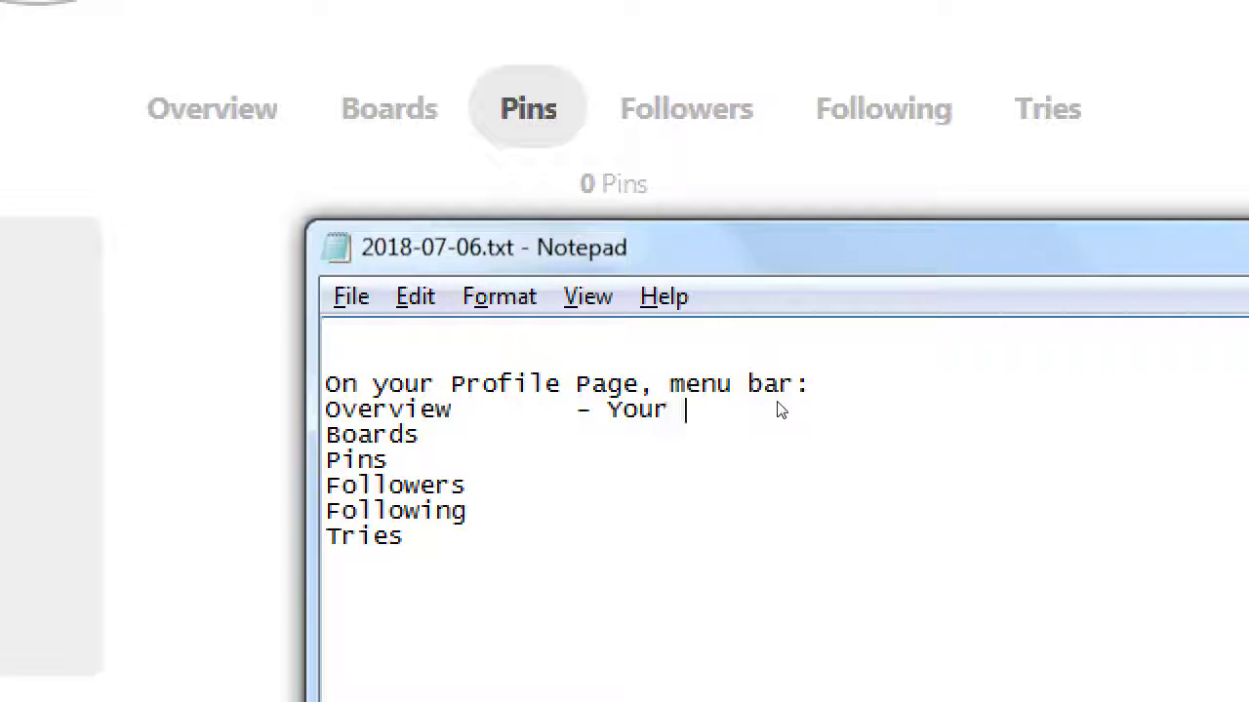
type("latest content Boards          - ")
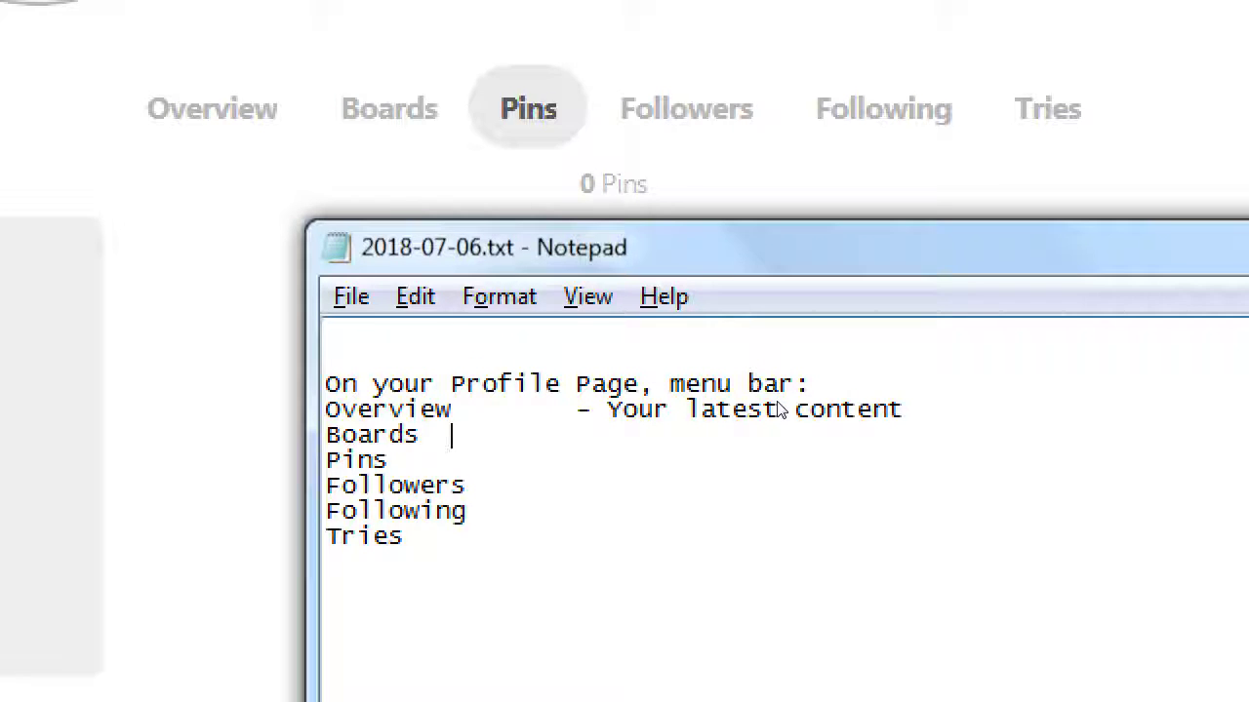
type("Your organizatio")
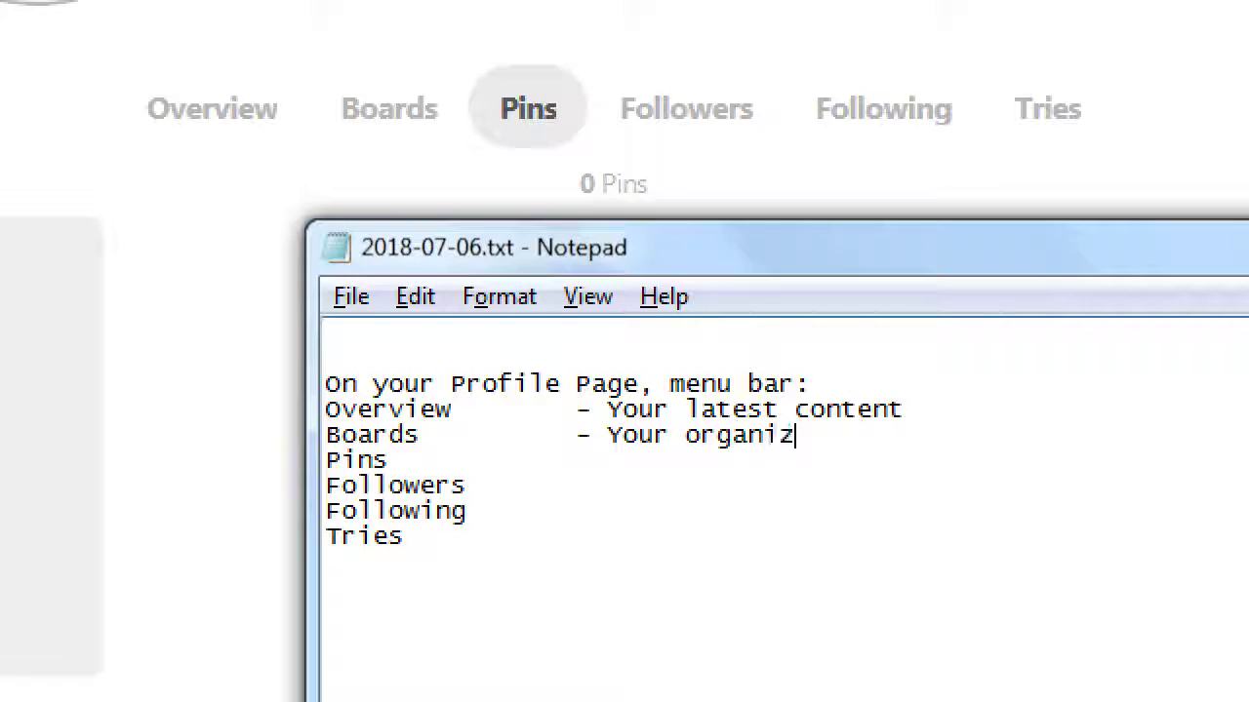
type("n of your Pins Pins            - Y")
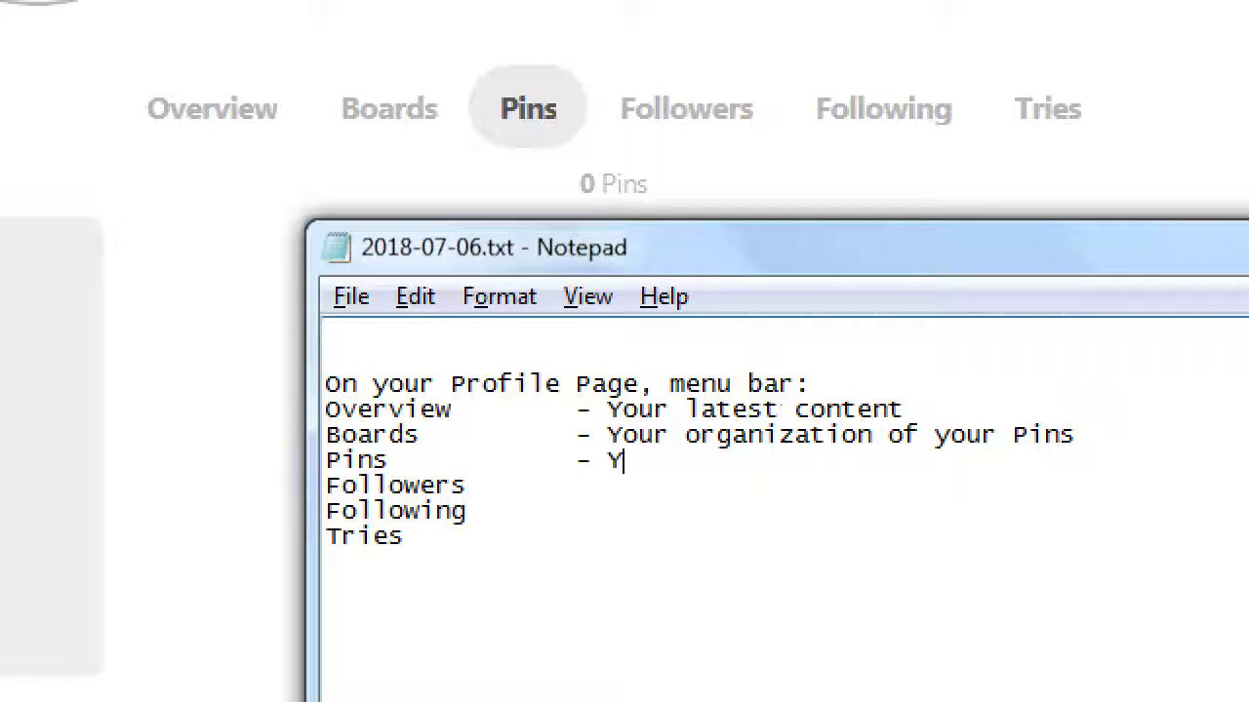
Step: Describe Pins as "Your content upload to Pinterest" and Followers as "Your customers paying attention to you"
type("our content upload")
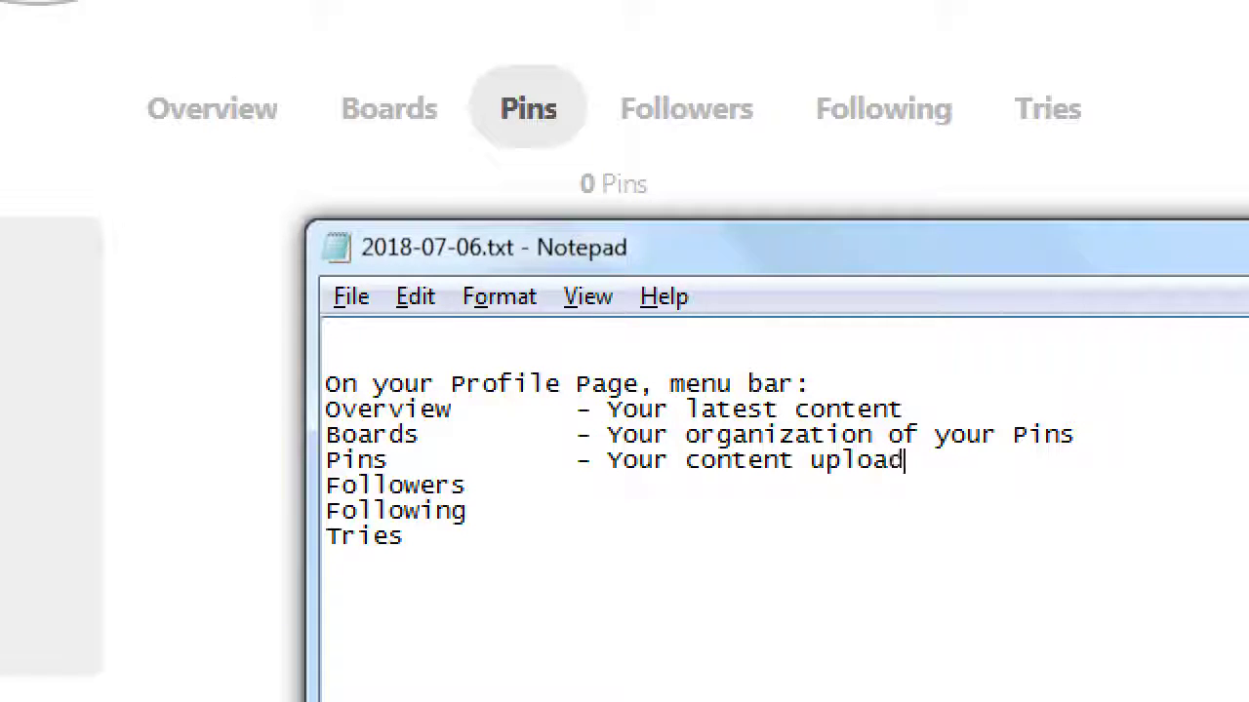
type(" to Pinterest")
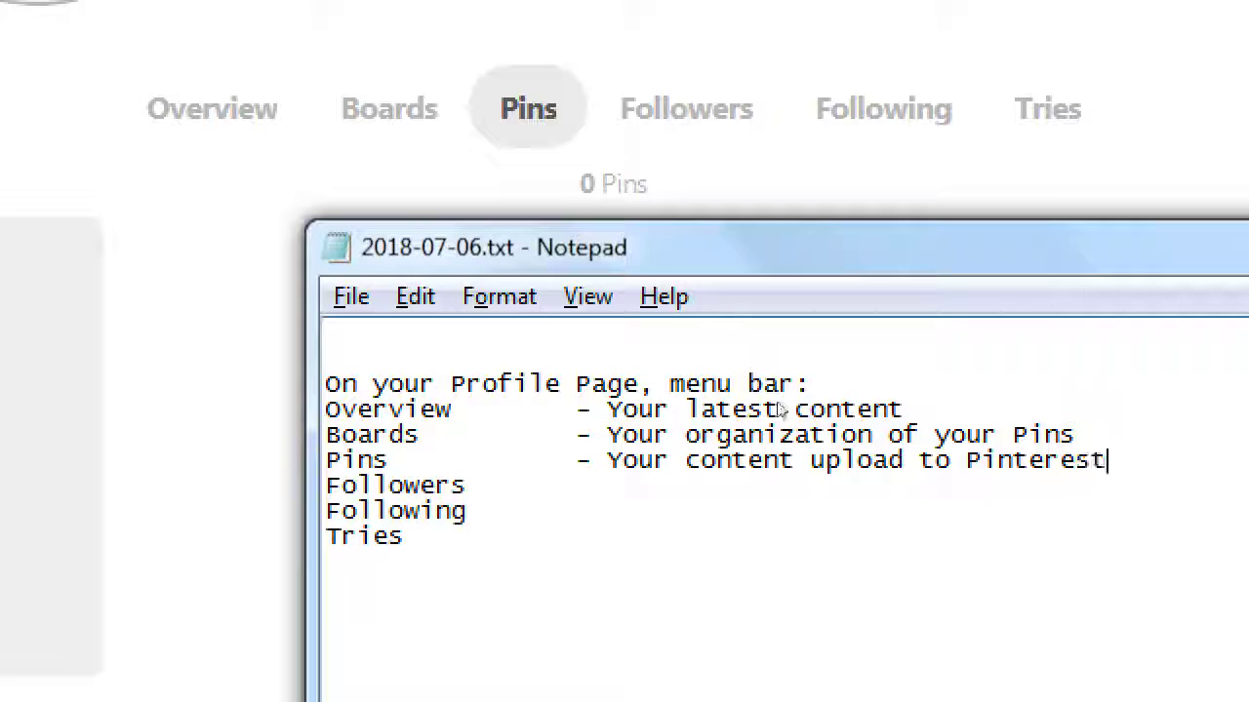
key("Return")
key("BackSpace")
key("Down")
key("Tab")
type("- Your c")
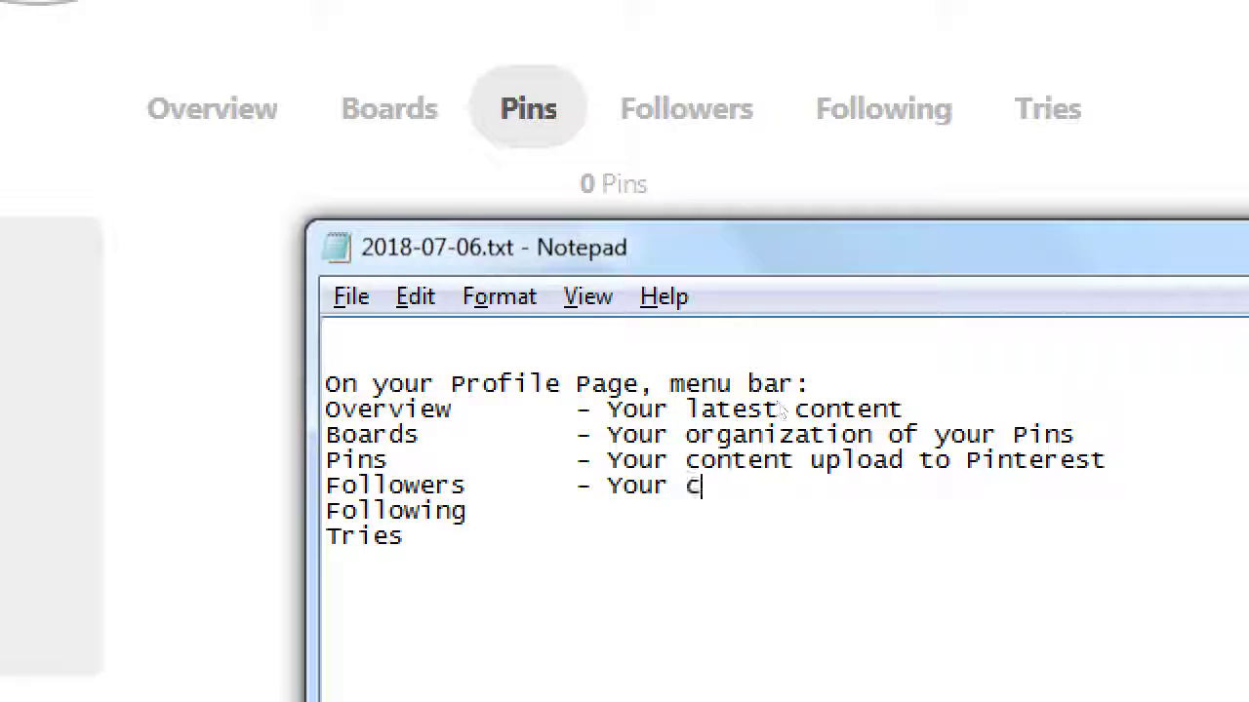
type("ustomers ")
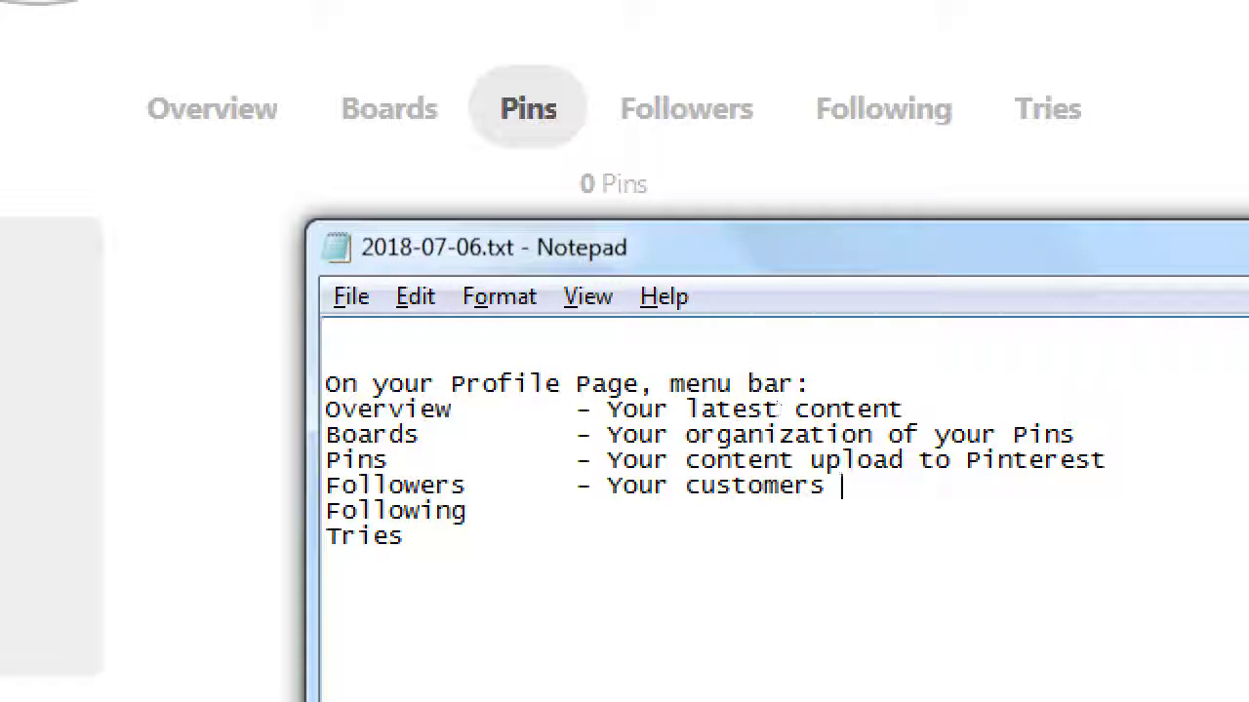
type("paying attento")
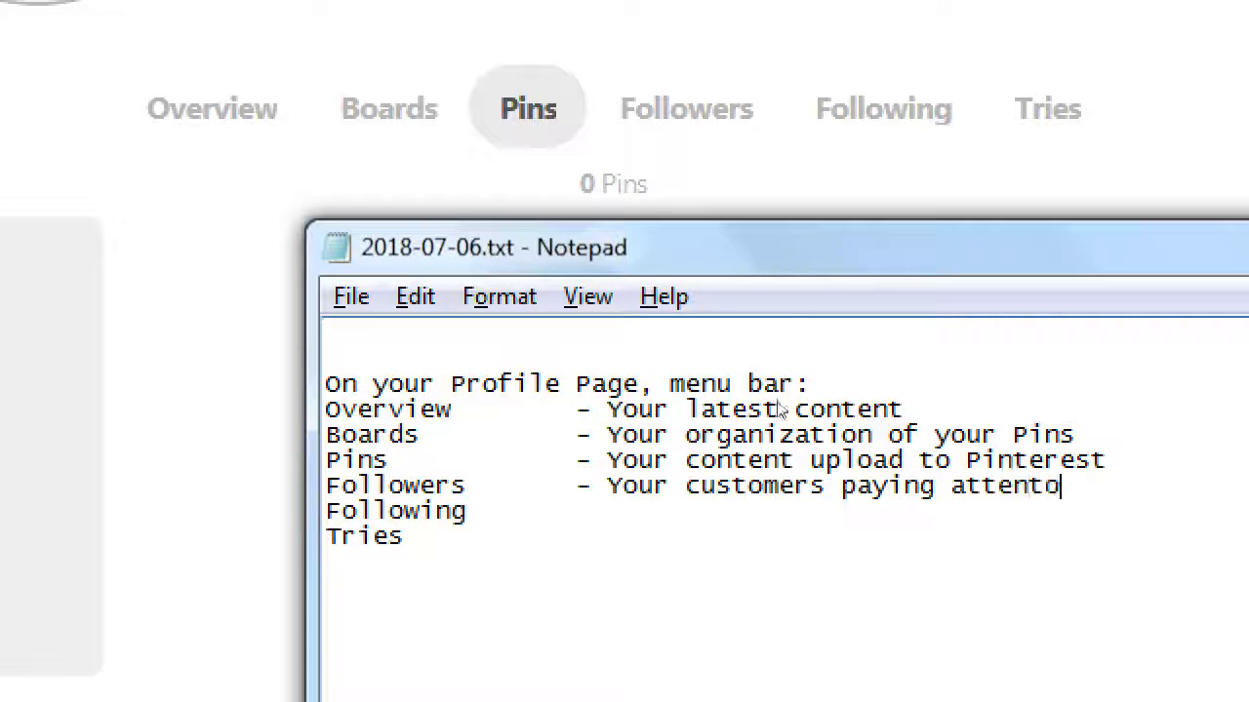
type("on to you")
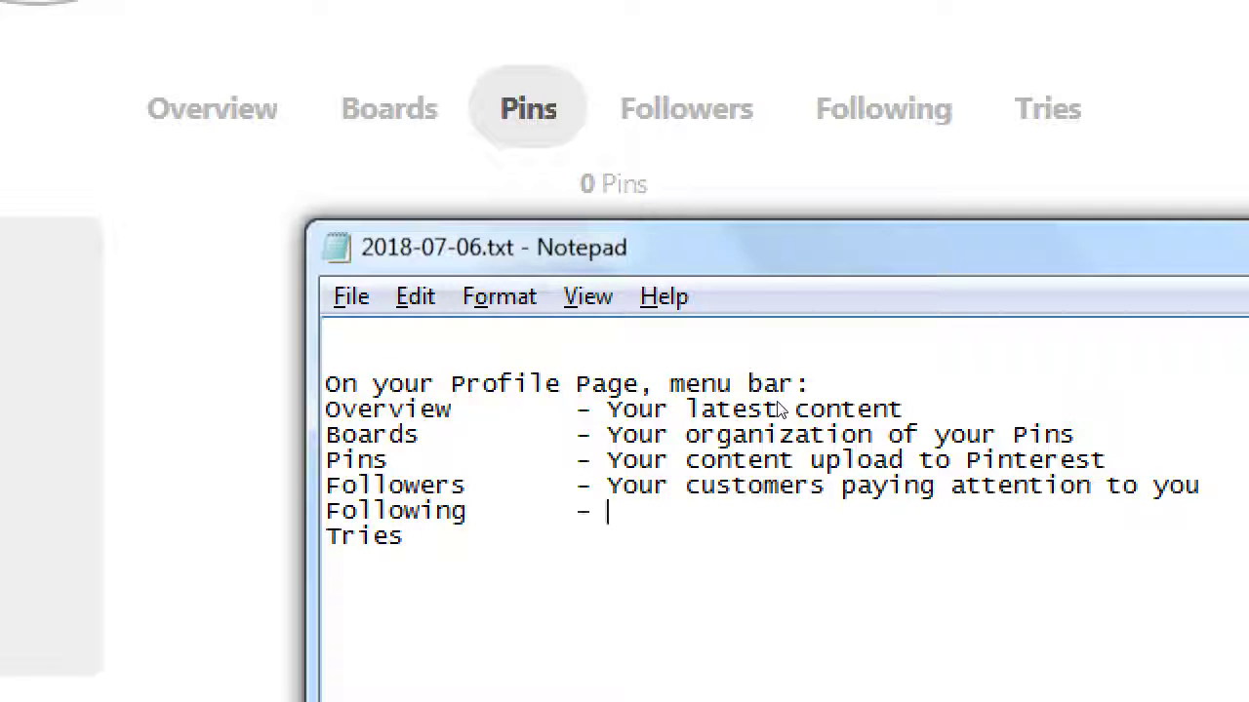
Step: Describe Following as "Who you are paying attention to" and Tries as "What you have tried"
type("Y")
key("BackSpace")
type("Who y")
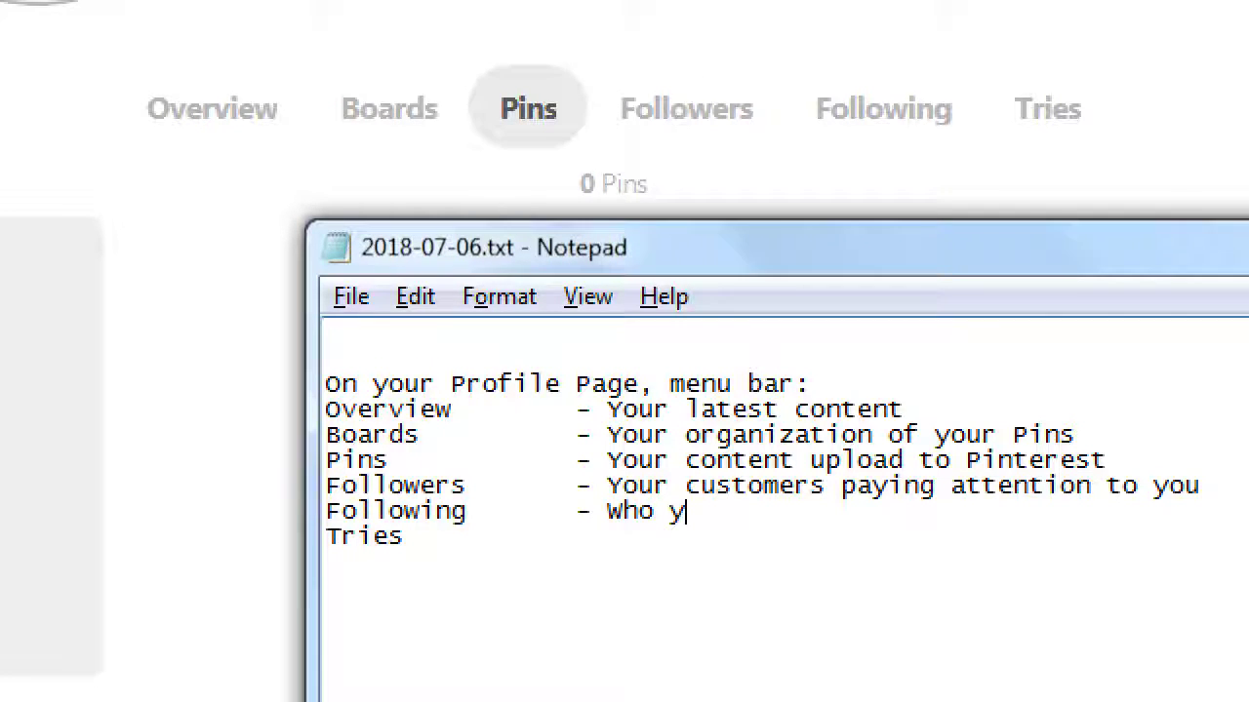
type("ou are paying a")
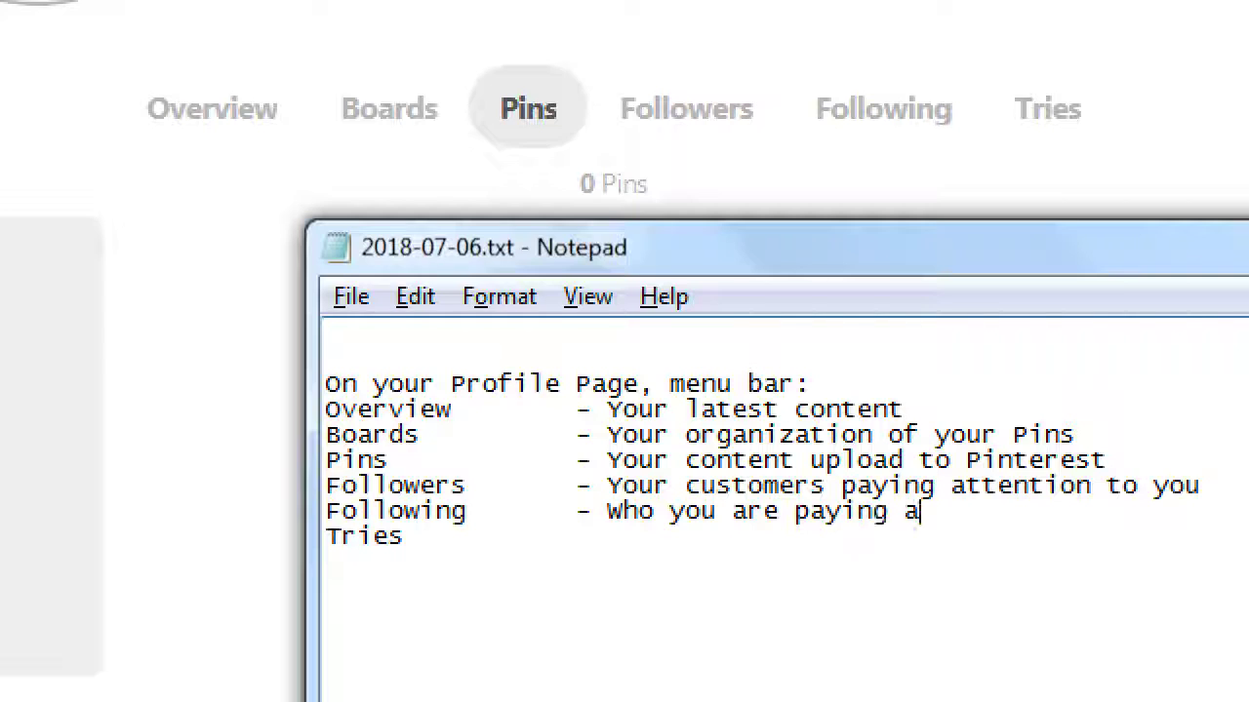
type("ttention to Tries           - ")
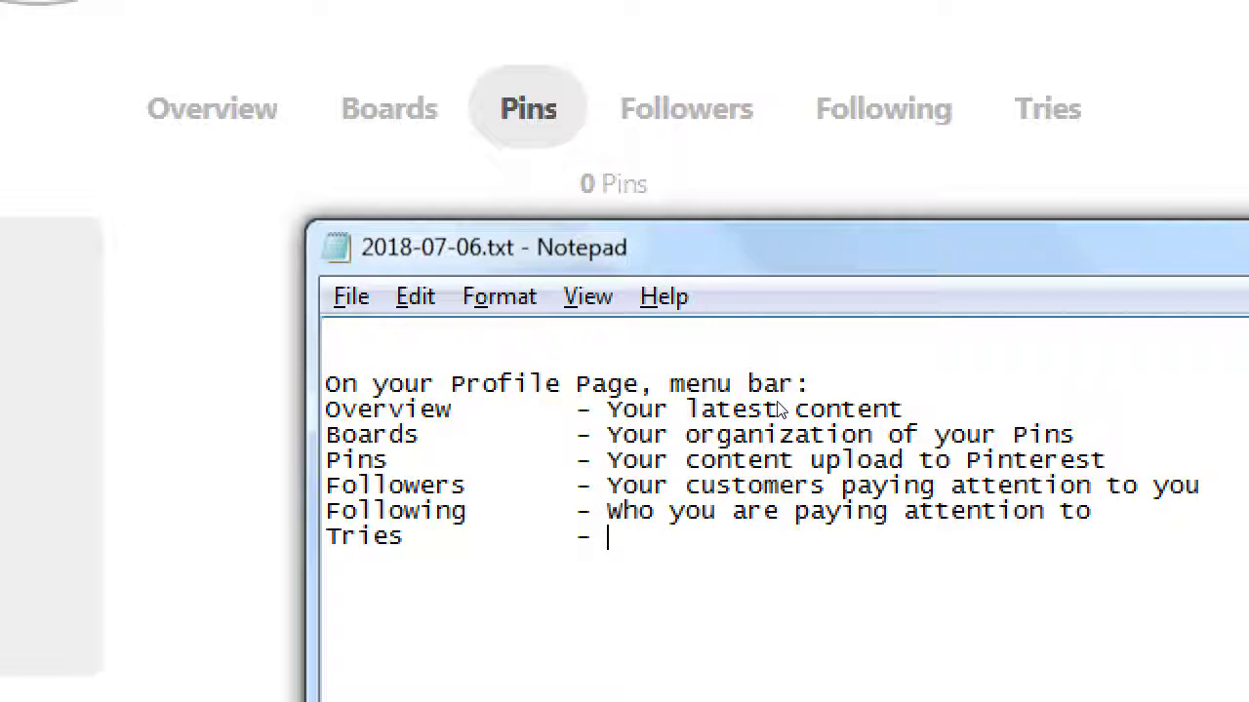
type("What you hav")
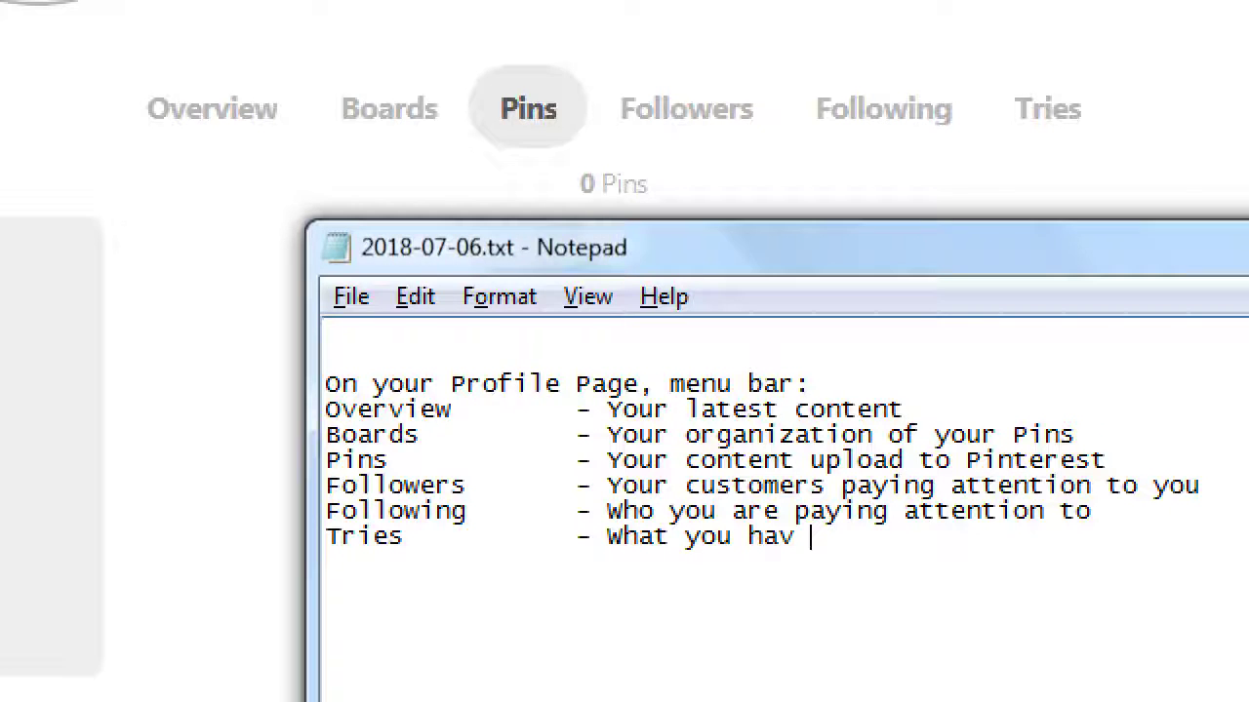
key("BackSpace")
type("e tried")
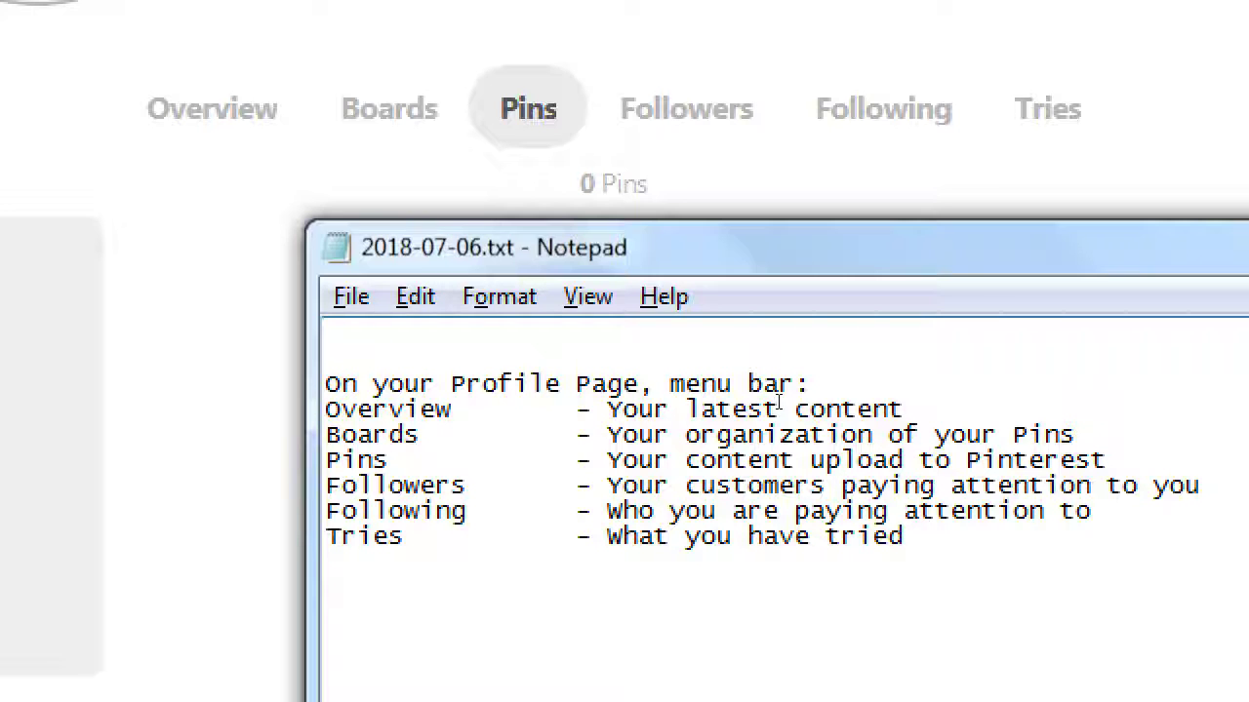
Step: Add an indented line "A big selling point (USP) of Pinterest" beneath the Boards description, aligned with the description text
key("Up")
key("Up")
key("Up")
key("Up")
key("End")
key("Return")
key("Tab")
key("Tab")
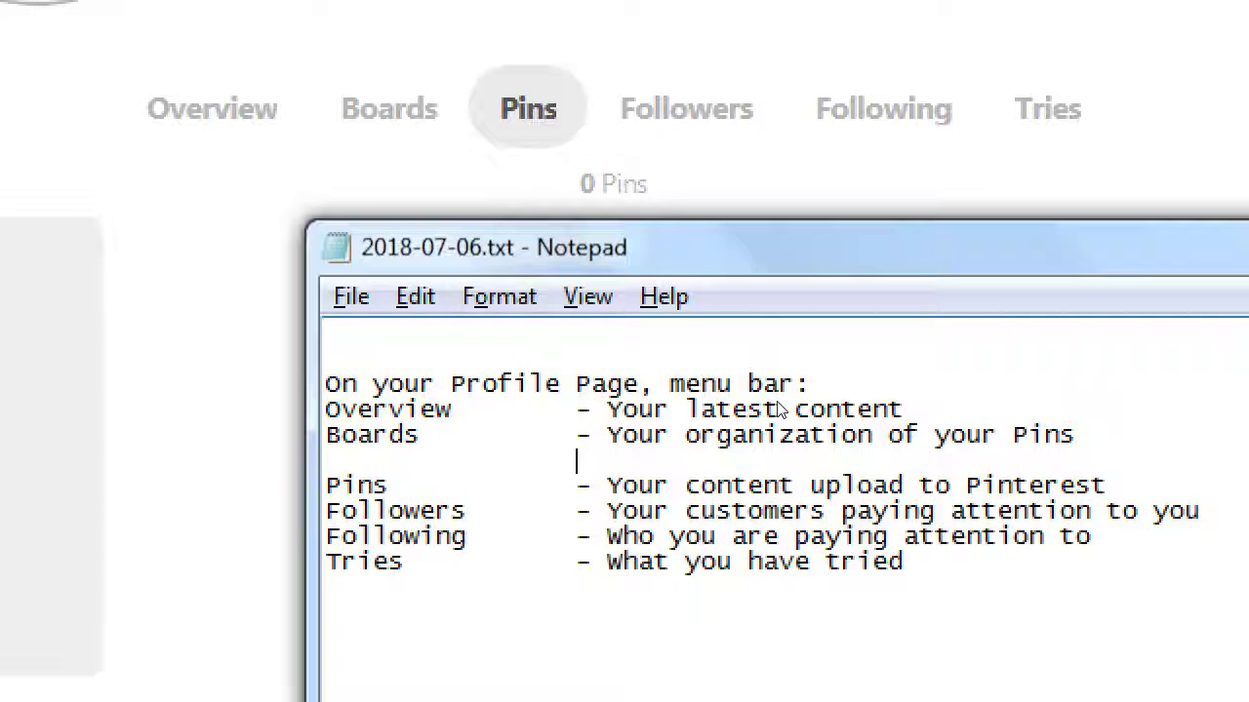
type("-")
key("BackSpace")
type("A")
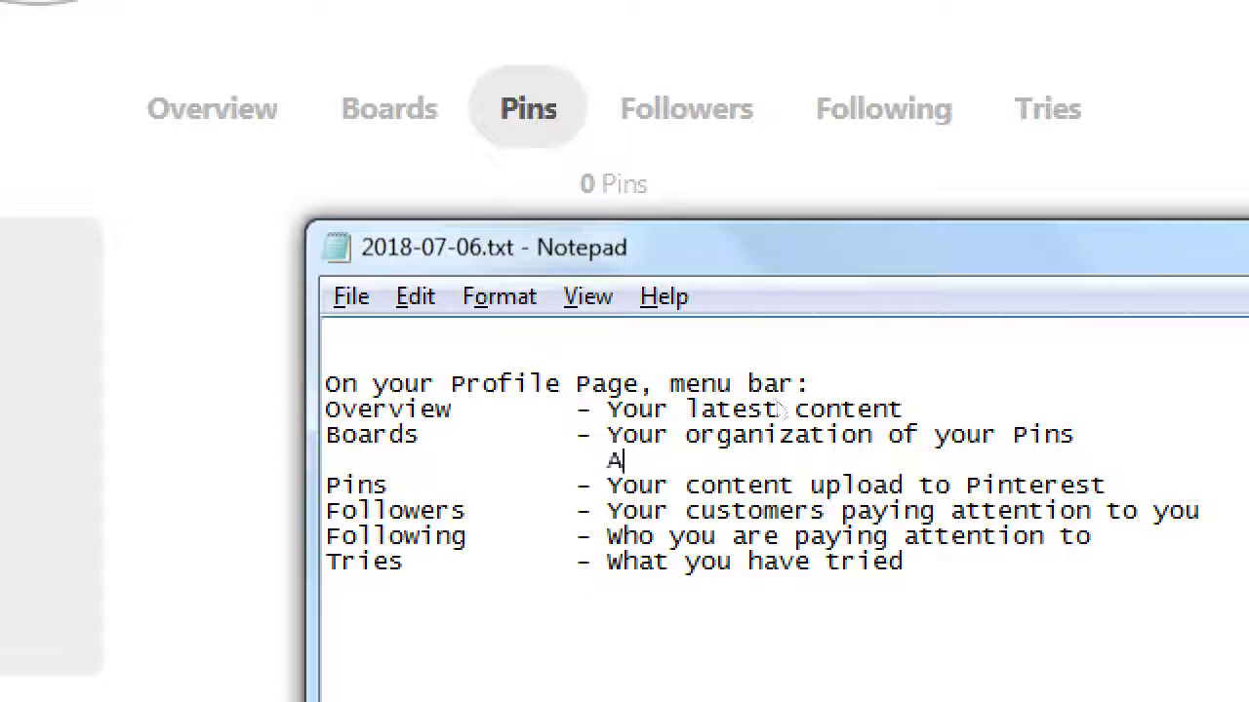
type(" big selling")
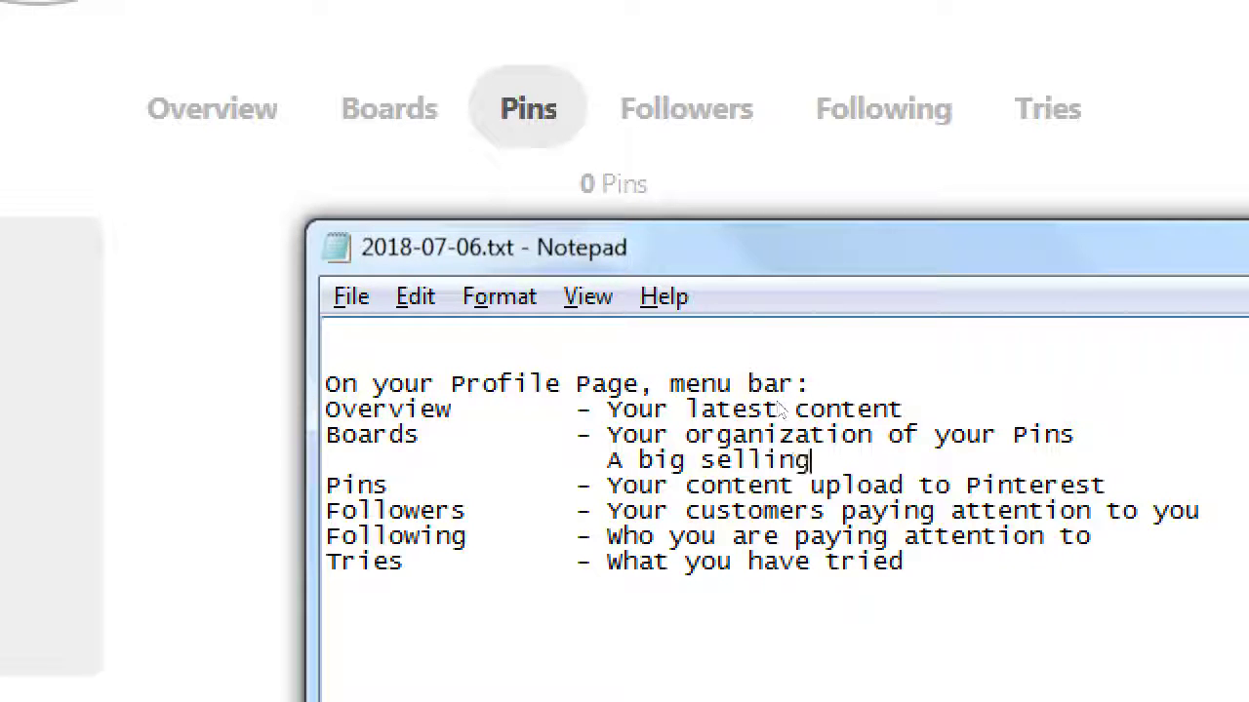
type(" point (")
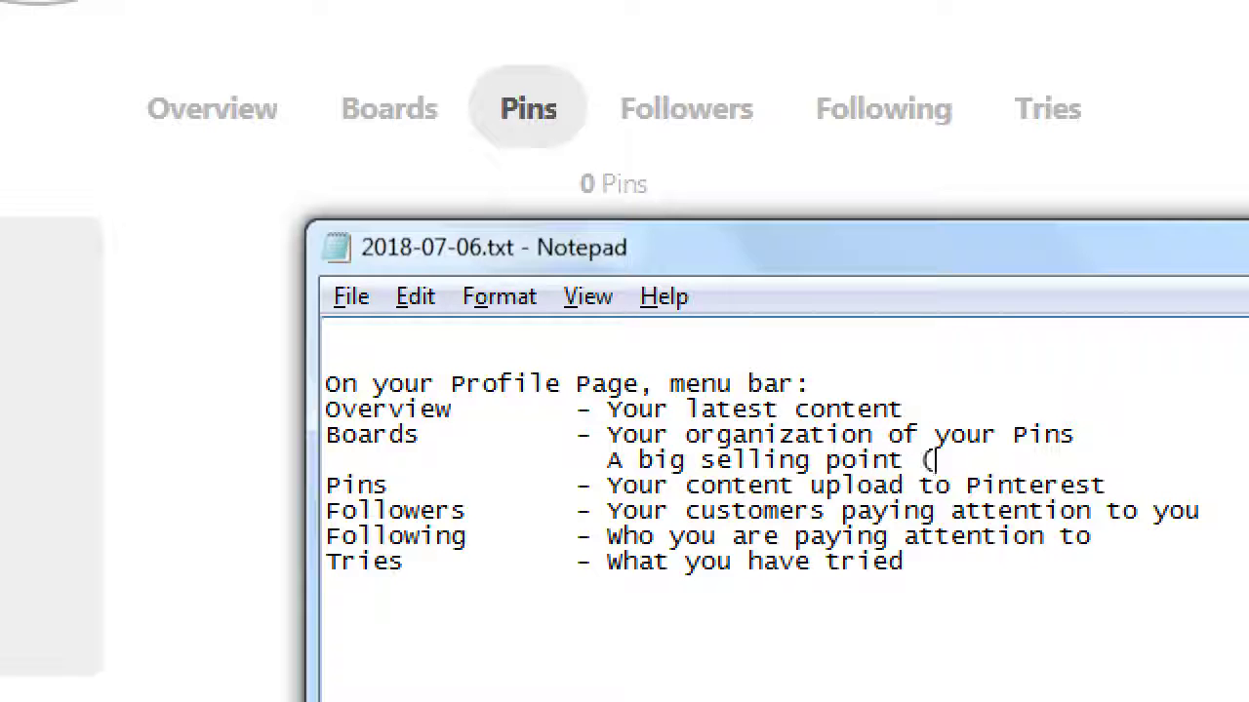
type("USP) of")
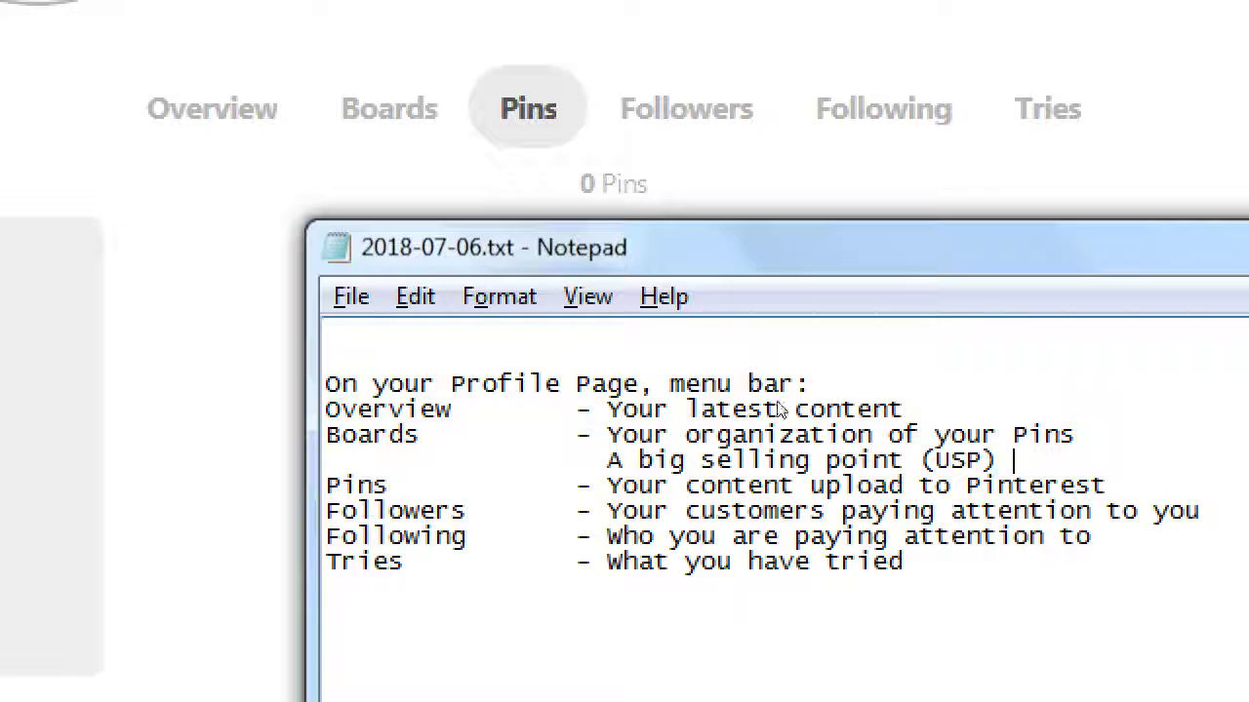
type(" Pinterest")
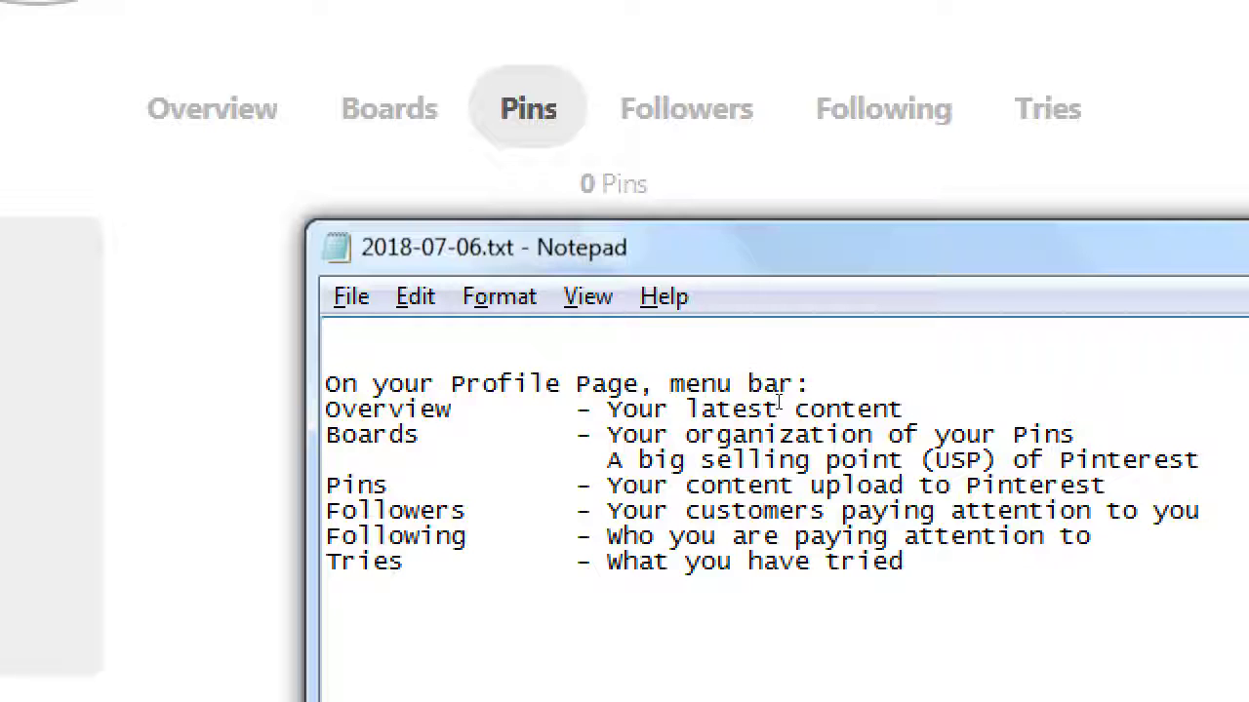
Step: Spell out USP as "[Unique Selling Proposition]" on a further-indented line under the selling point note for Boards
key("Return")
key("Tab")
key("Tab")
key("Tab")
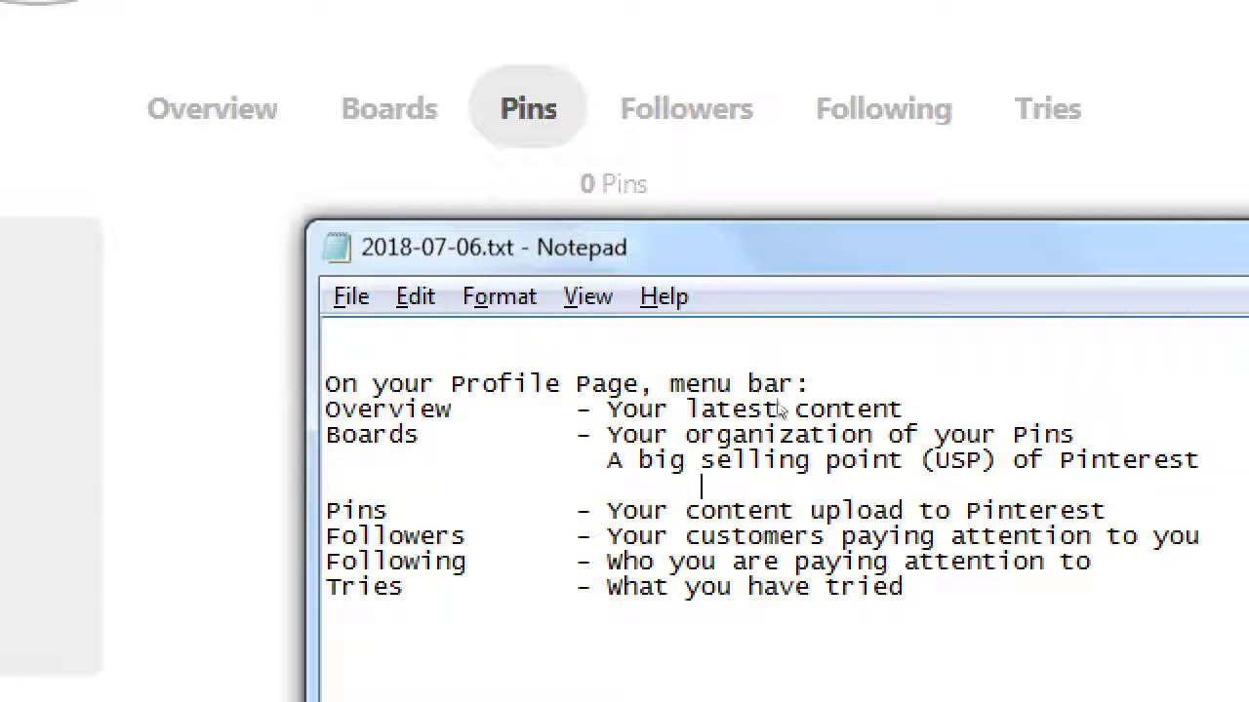
type("[Uniqu")
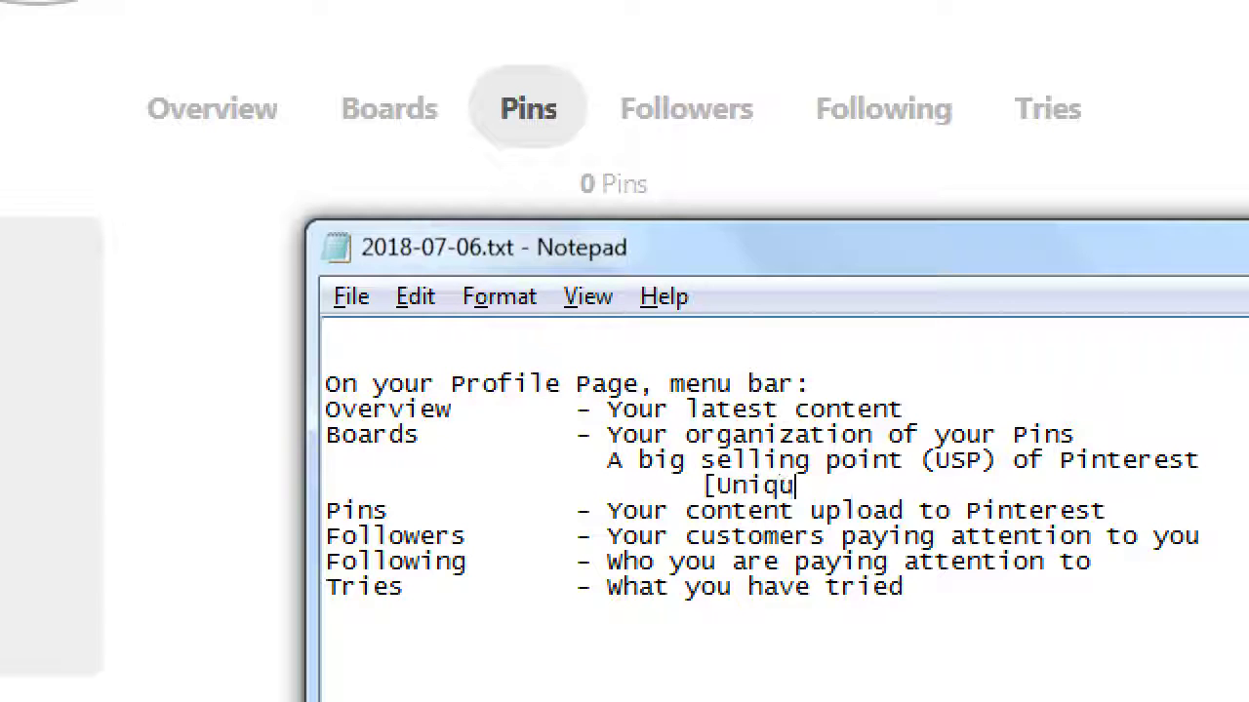
type("e Selling P")
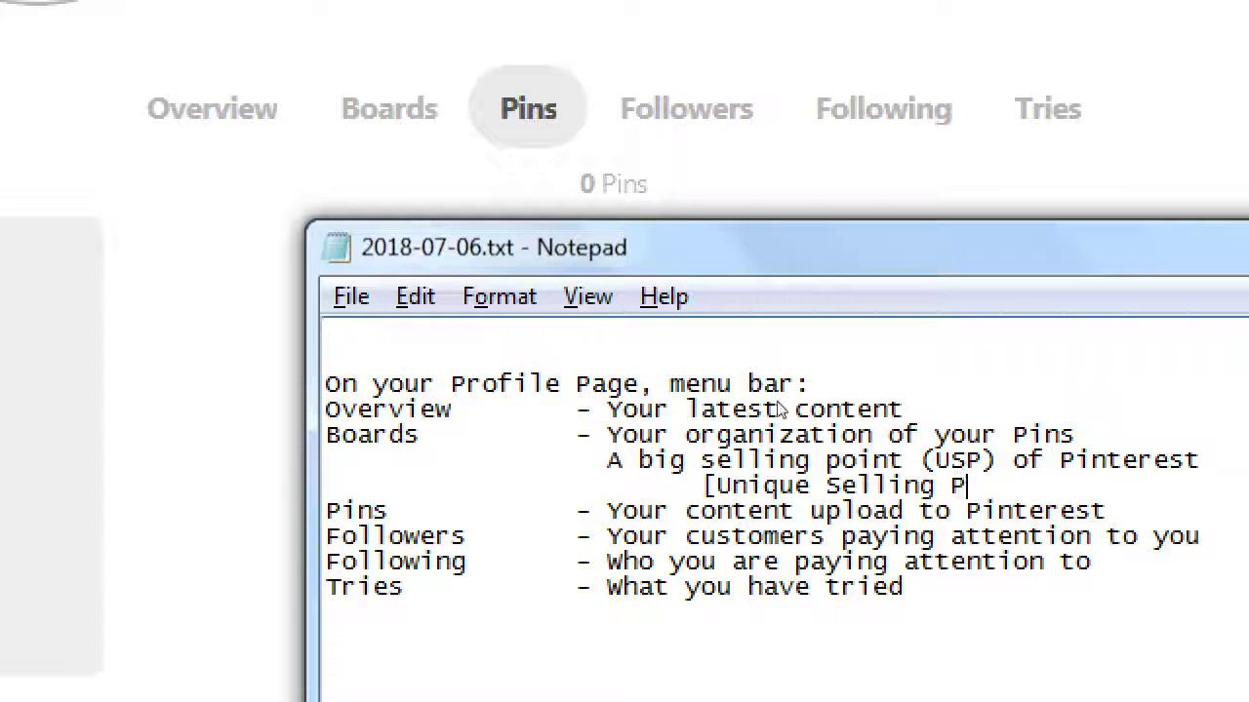
type("roposition")
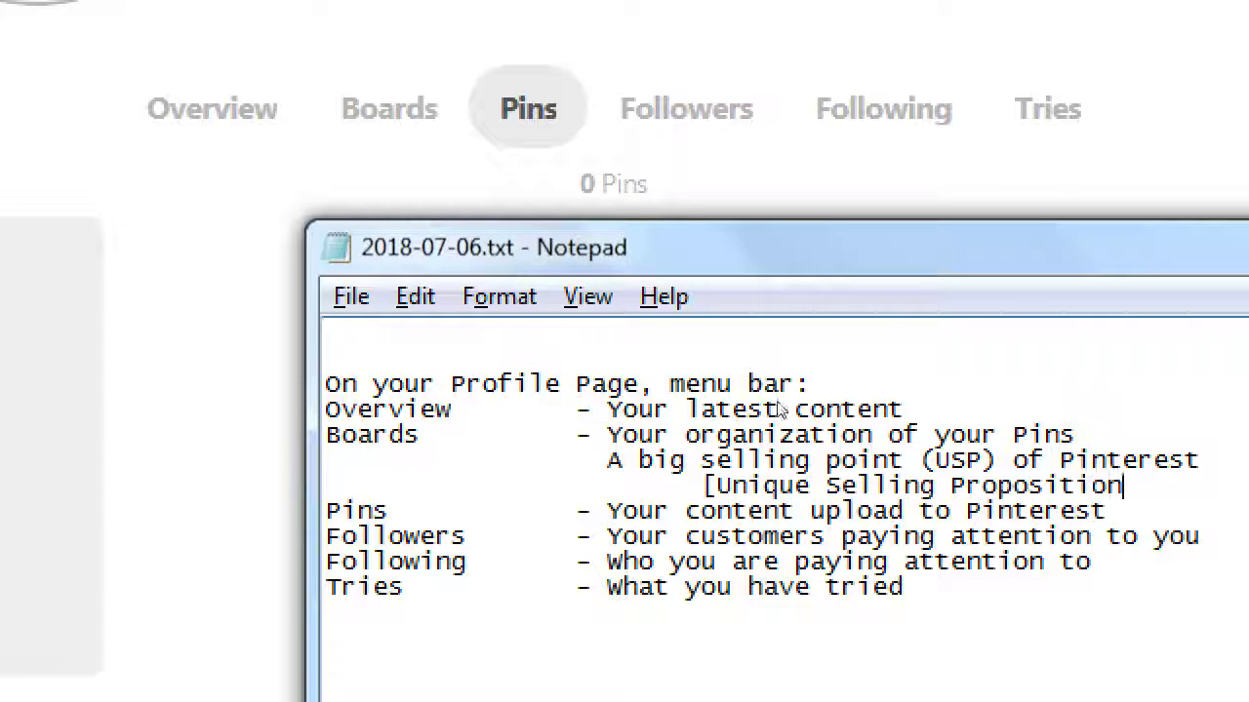
type("]")
Step: Add an aligned line "Pictures/video. Vieo is less common" beneath the Pins description
key("Down")
key("Return")
key("Tab")
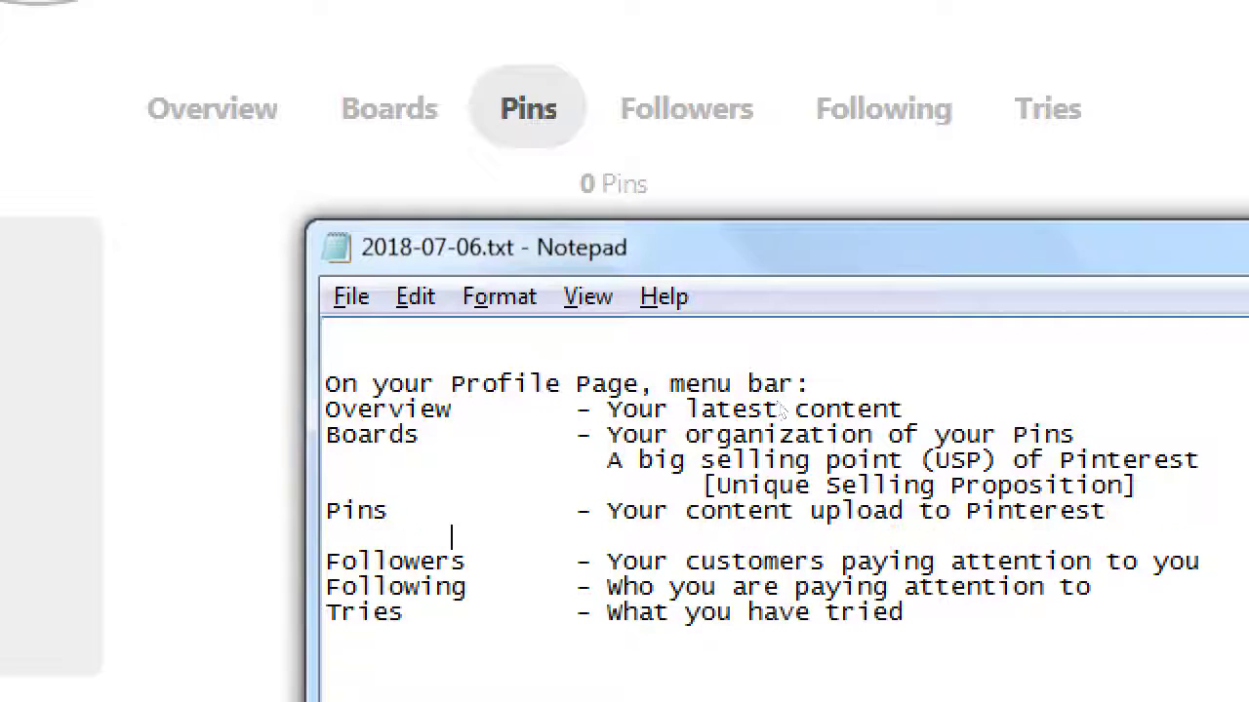
key("Tab")
key("Tab")
key("BackSpace")
type("Pictures/video.")
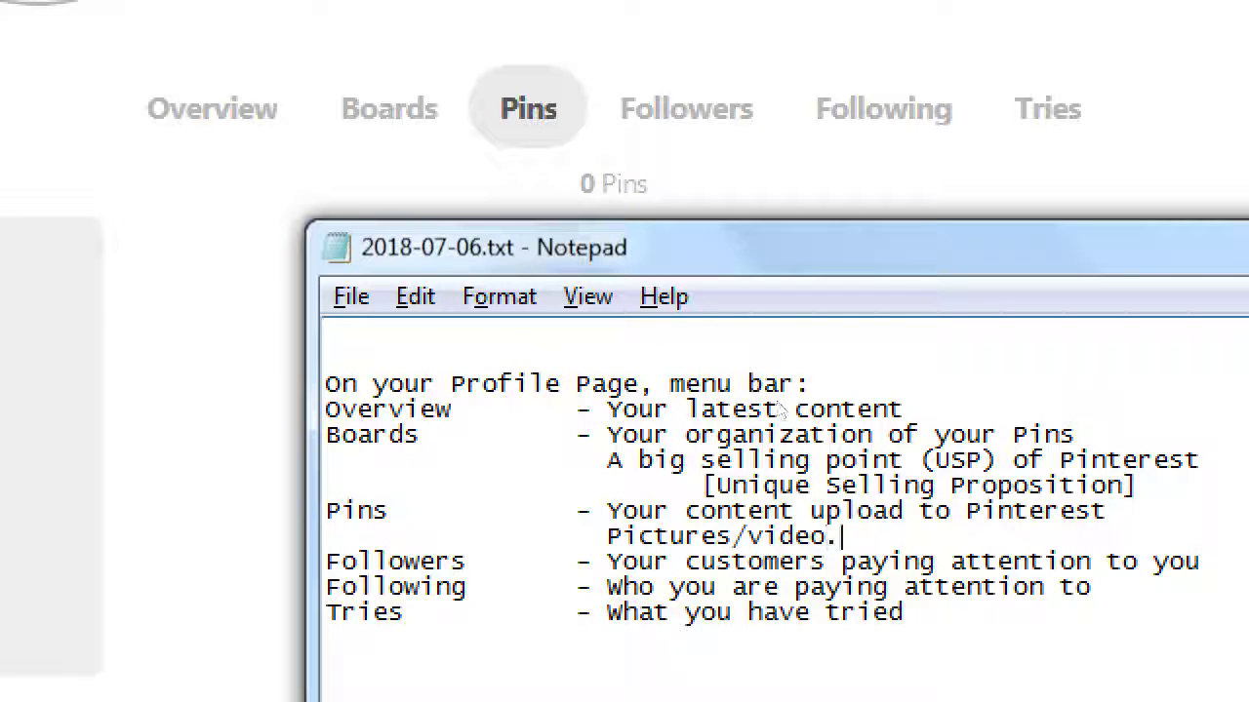
type(" Vieo is l")
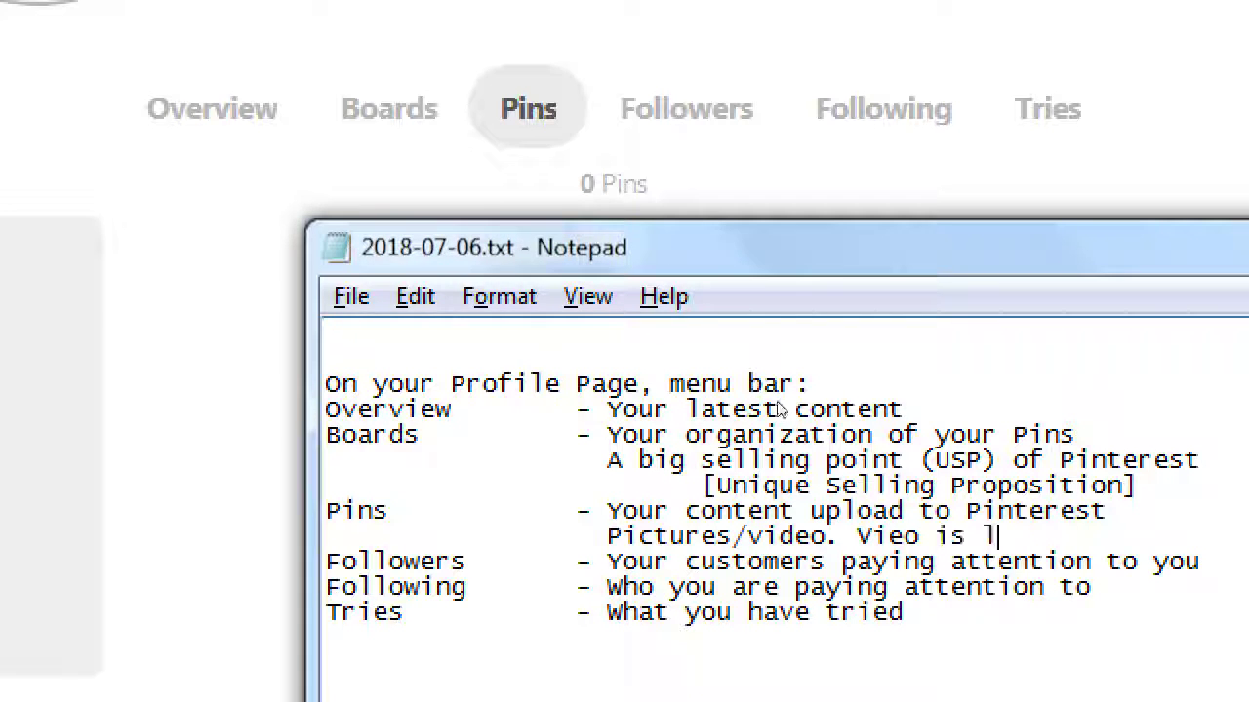
key("BackSpace")
key("BackSpace")
key("BackSpace")
key("BackSpace")
key("BackSpace")
key("BackSpace")
type("o is ")
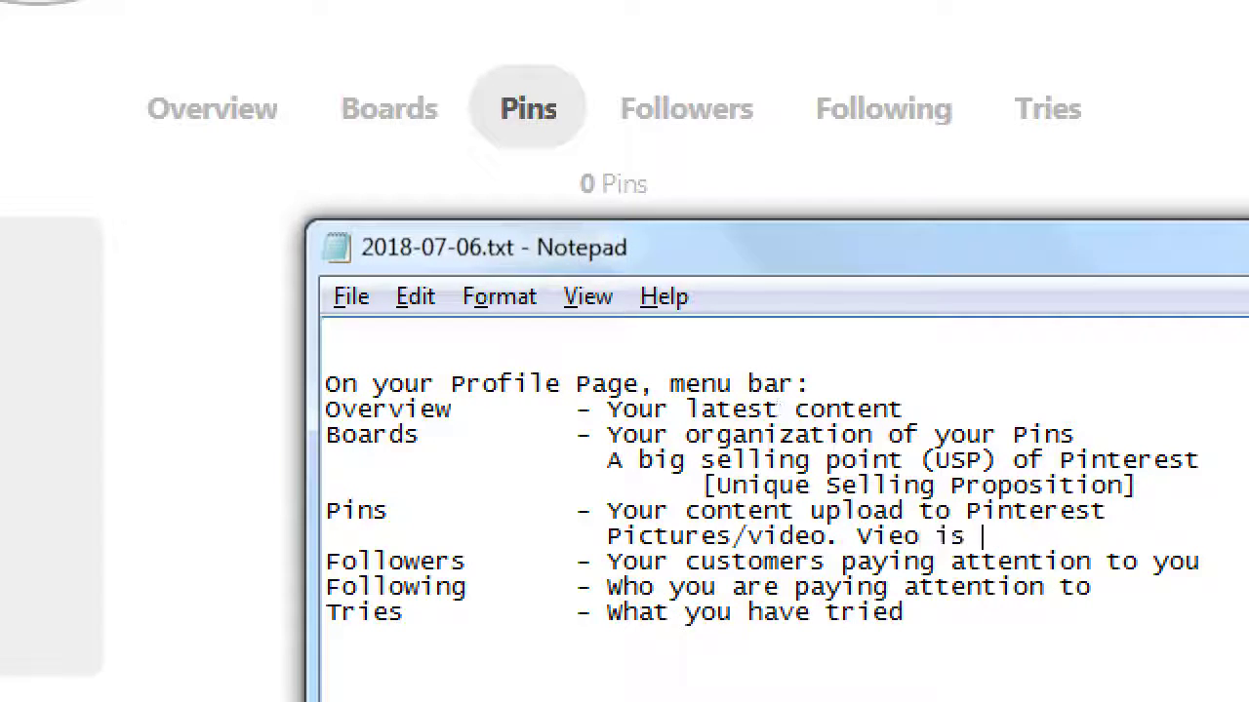
type("less common")
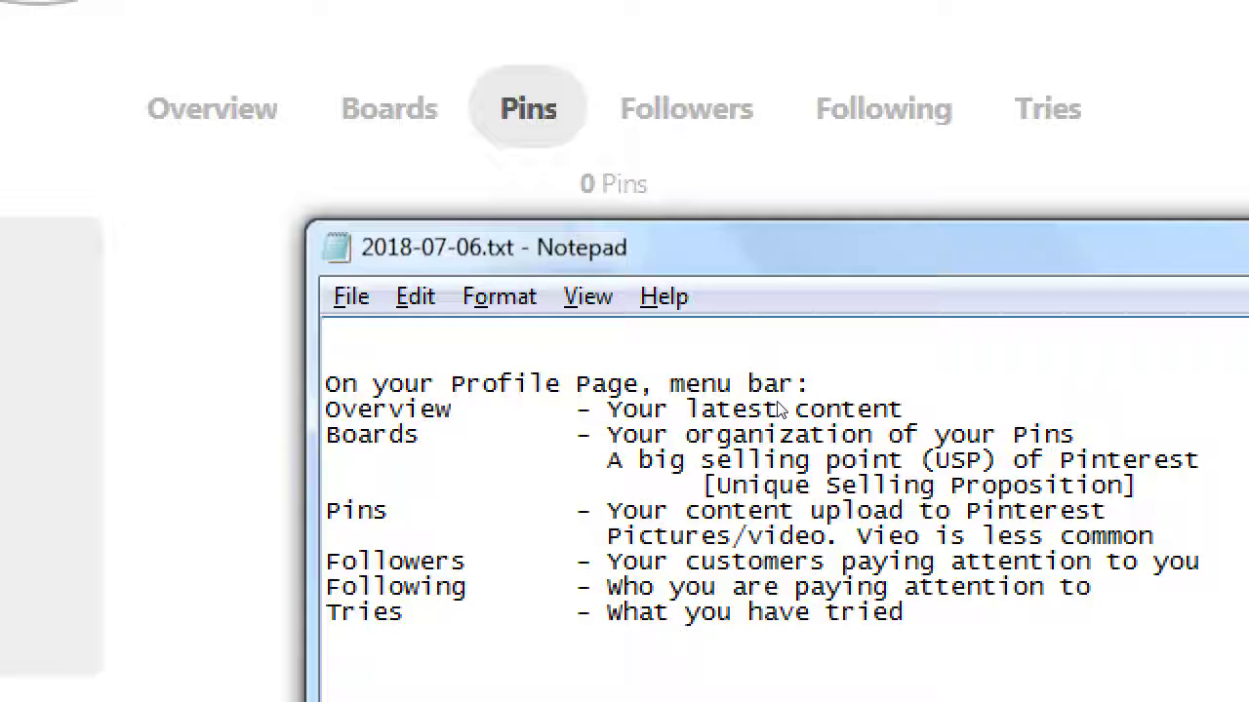
Step: Add another aligned line to the Pins notes reading "Pictures are often square"
key("Return")
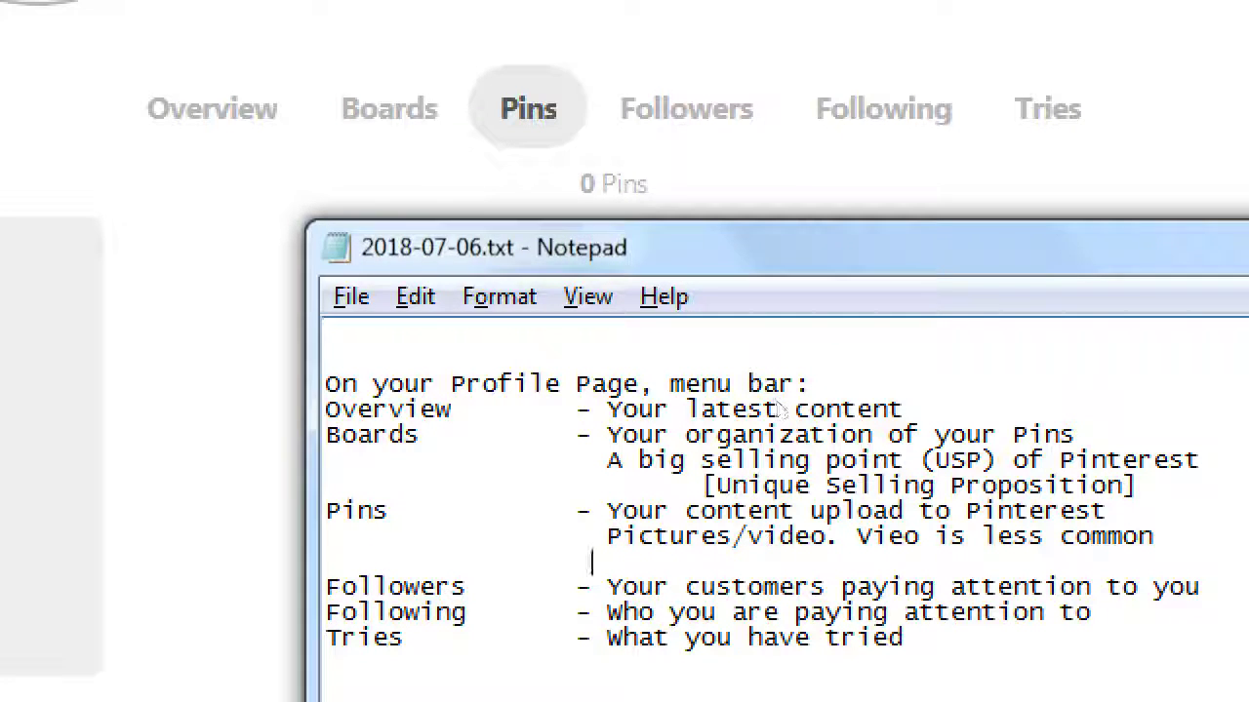
type("V-")
key("BackSpace")
key("BackSpace")
type("Pictures are o")
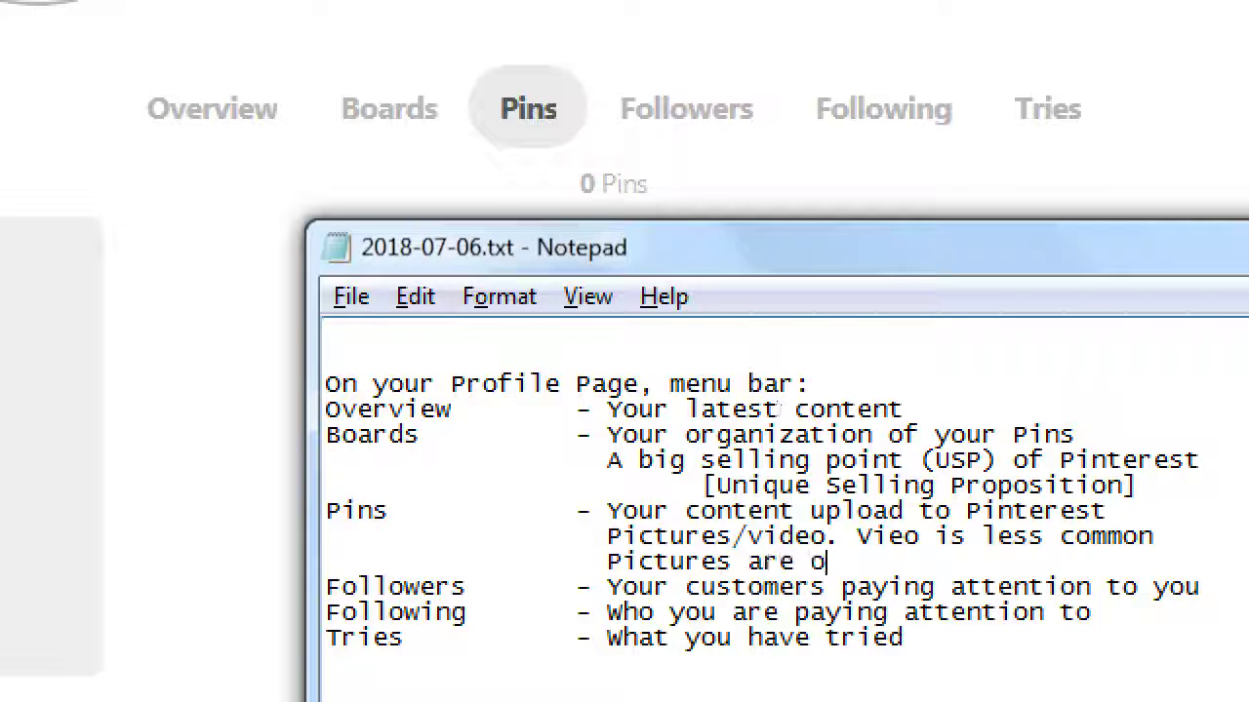
type("ften squre")
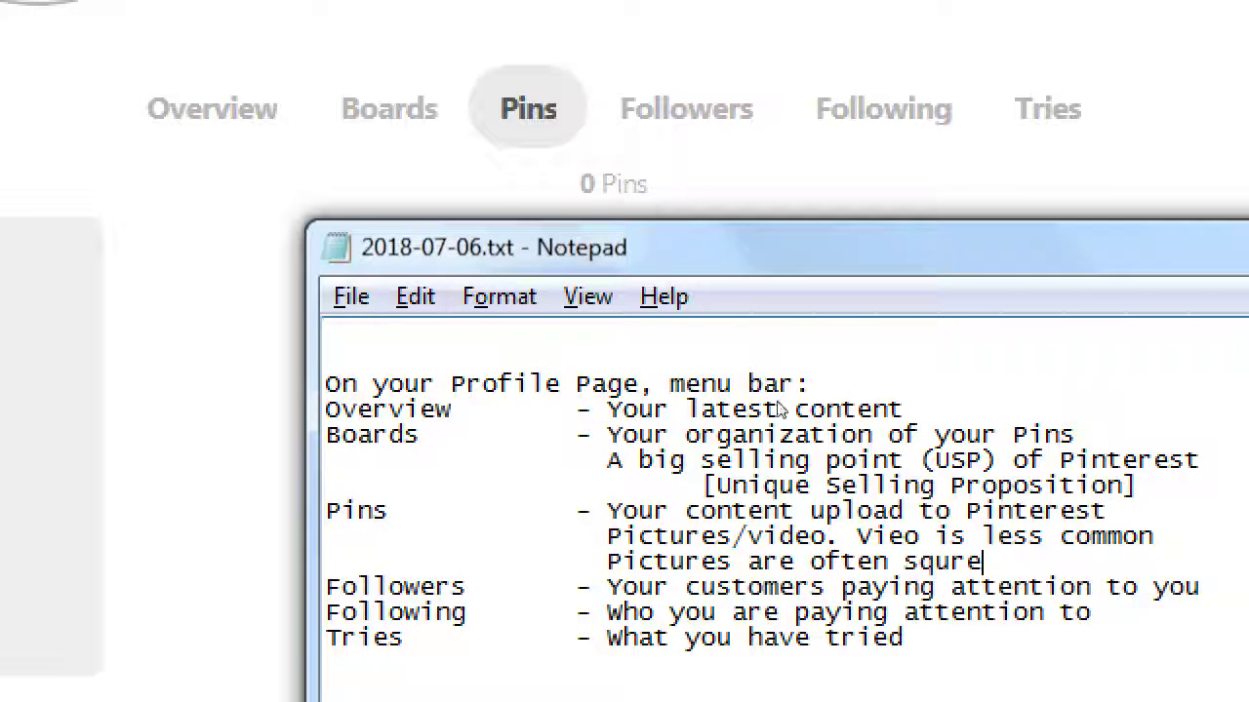
key("BackSpace")
key("BackSpace")
type("are")
Step: Finish the Pins notes with an aligned line "Pro tip: Long, vertical pictures are advanced (effective)"
key("Return")
key("Tab")
key("Tab")
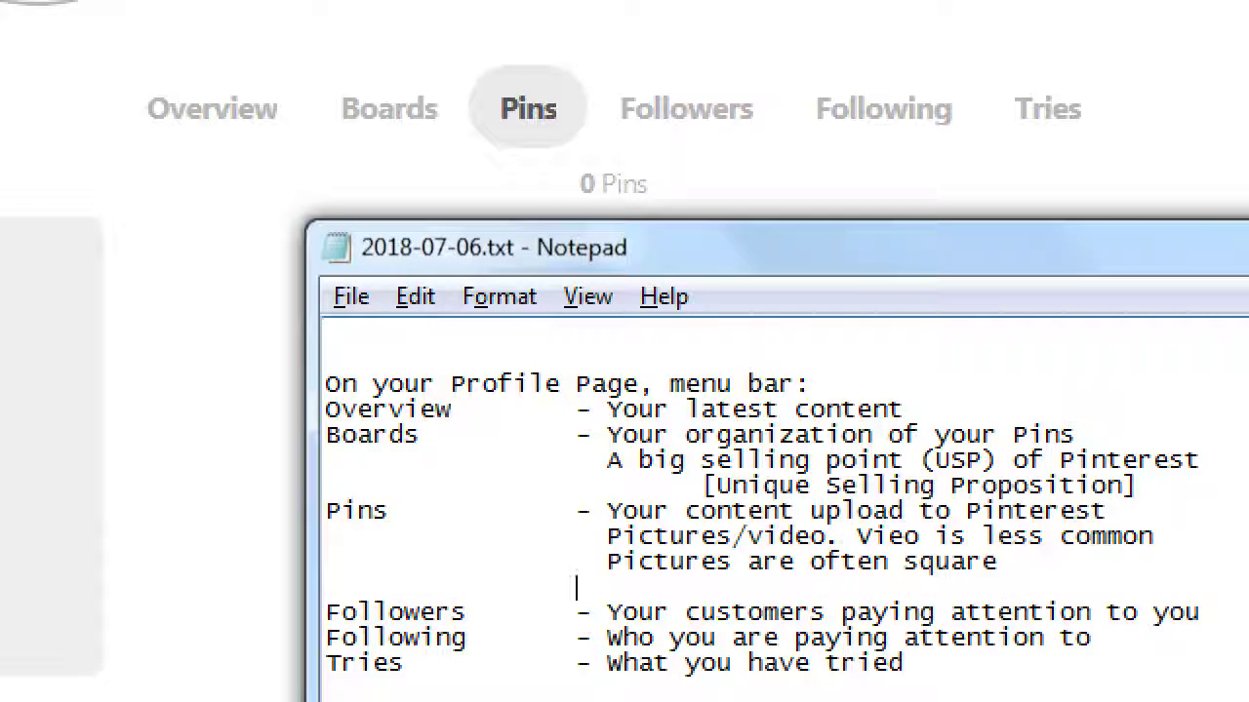
type("Pro tip: Long, ")
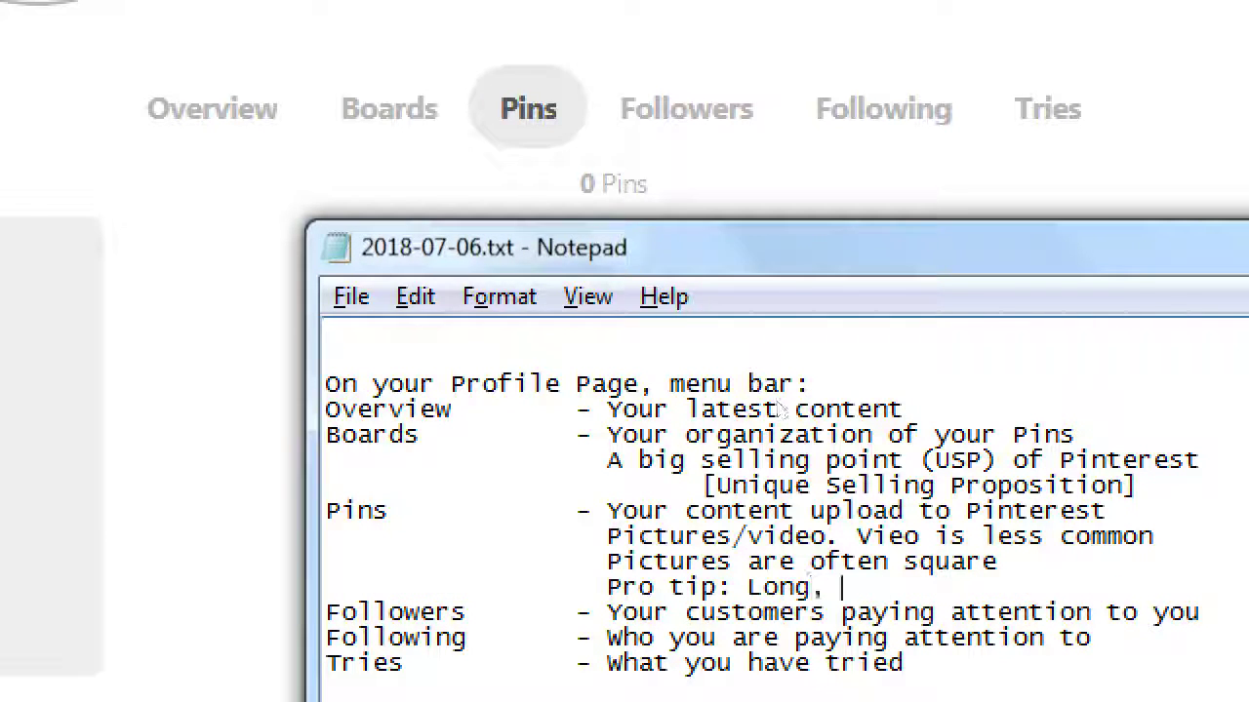
type("vertical pic")
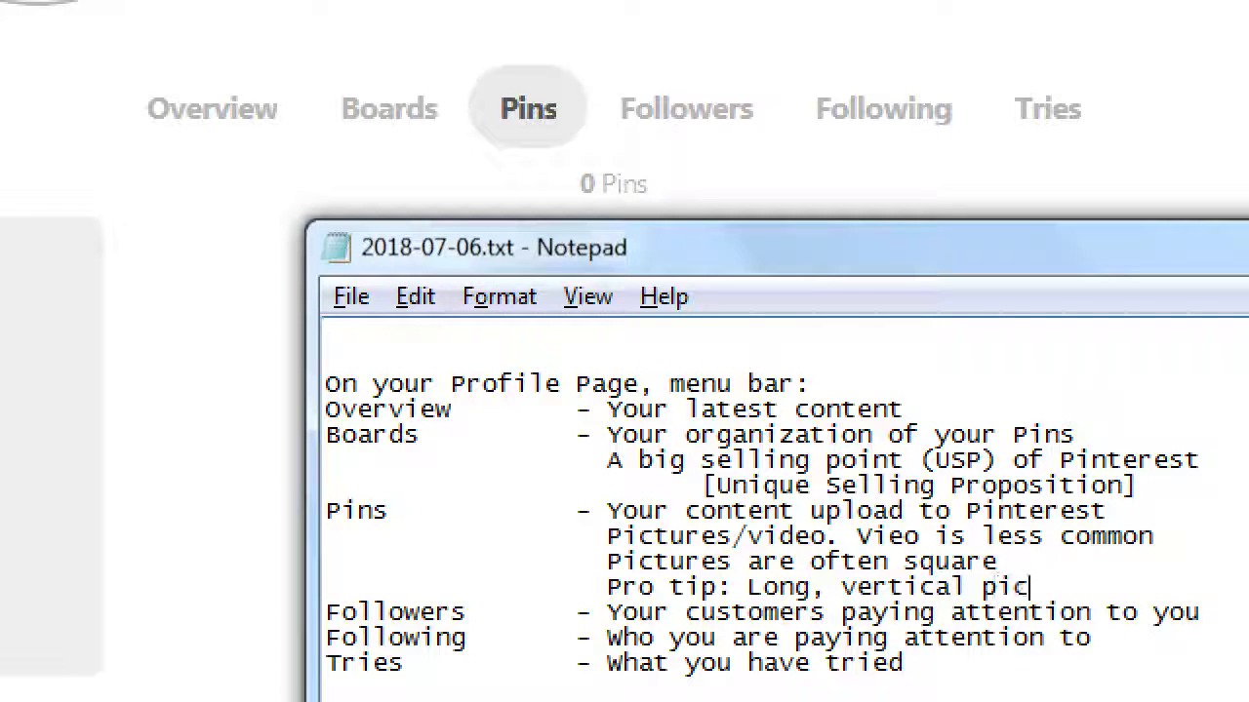
type("tures ar")
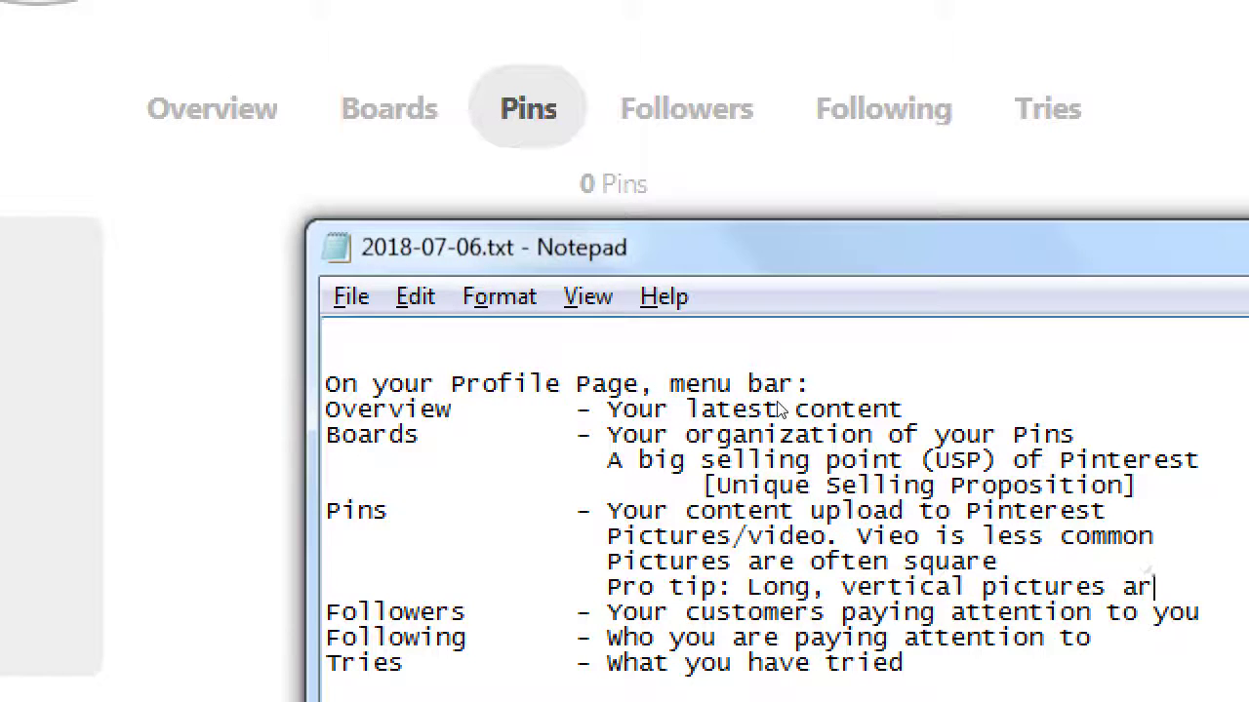
type("e")
type("advanc")
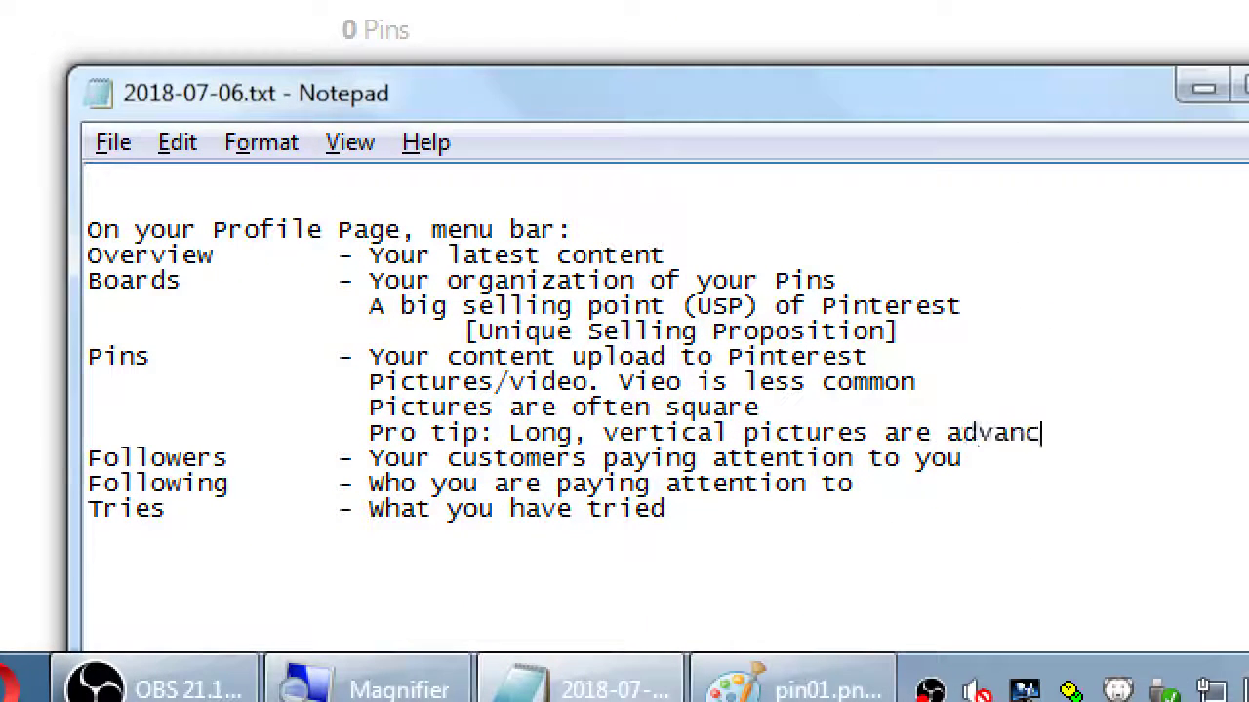
type("ed")
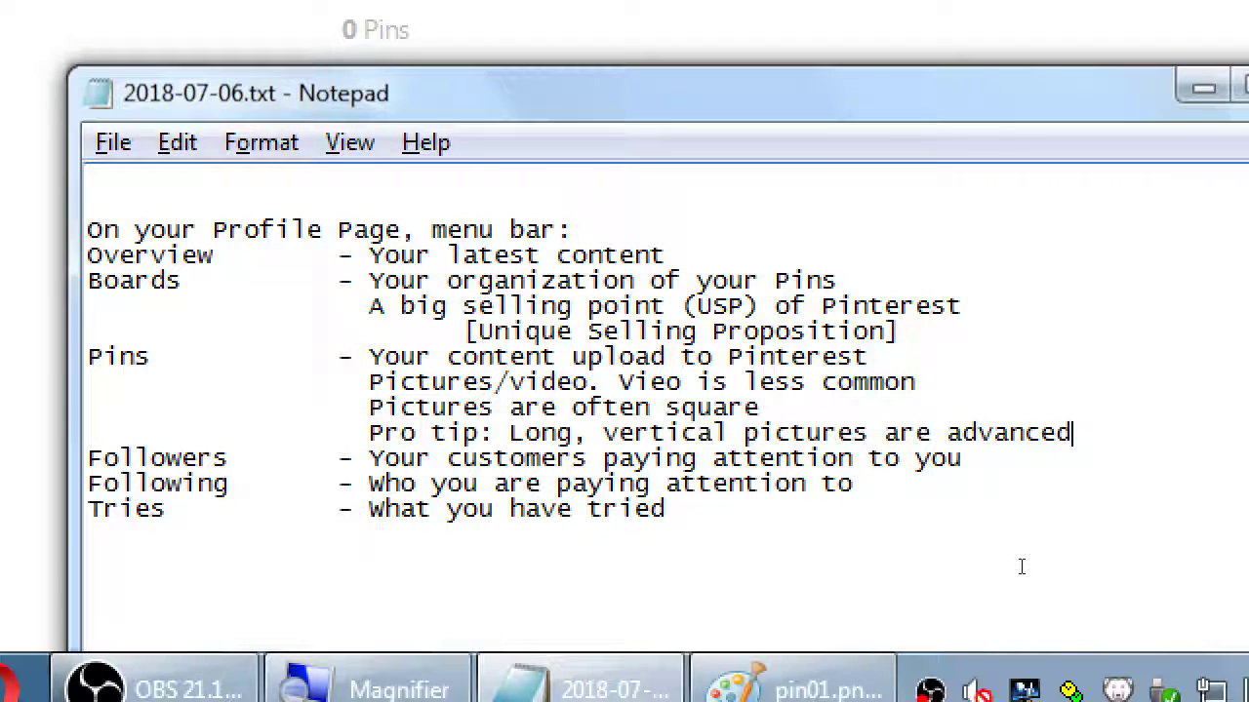
type("(")
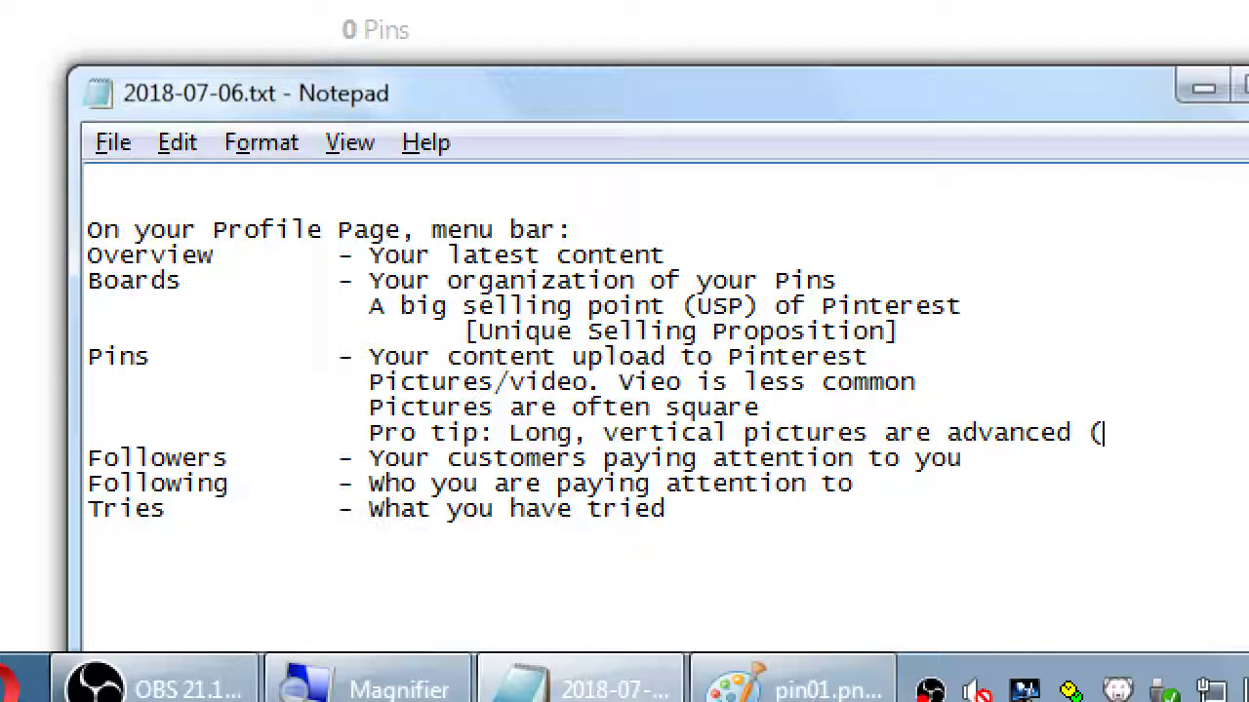
type("effective)")
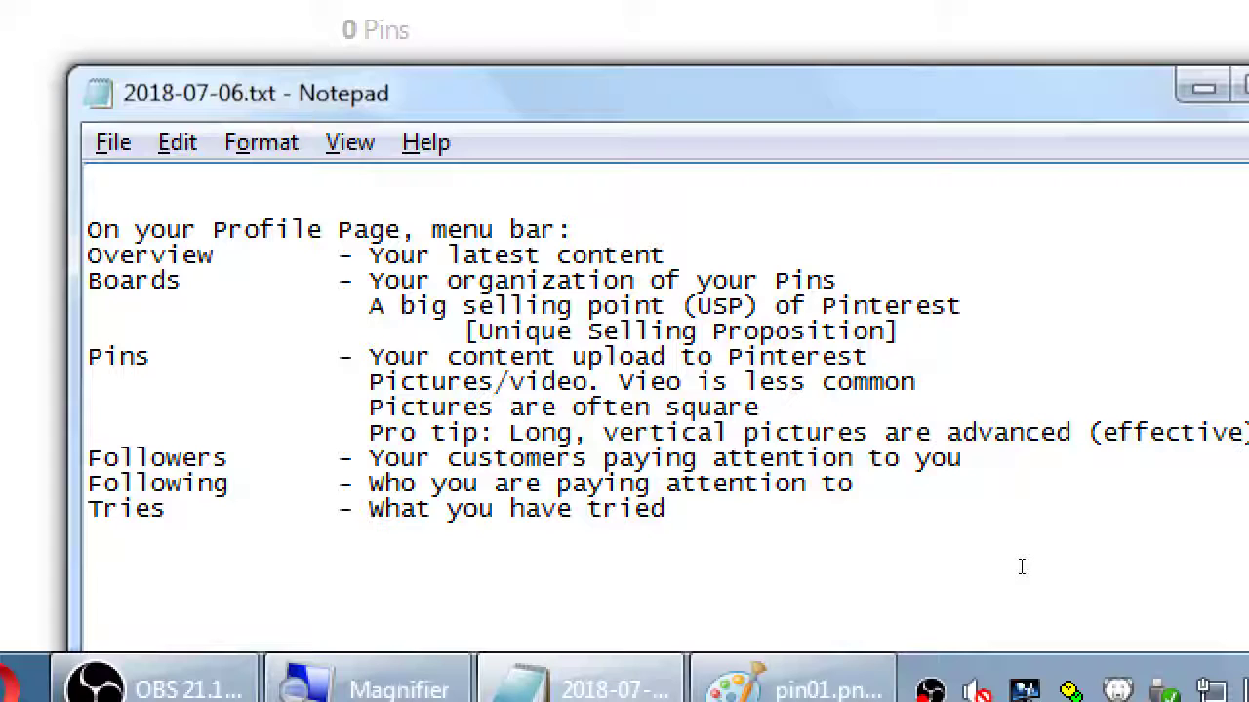
Step: Start an aligned second line beneath the Followers description with "Here is where you B"
key("Up")
key("End")
key("Return")
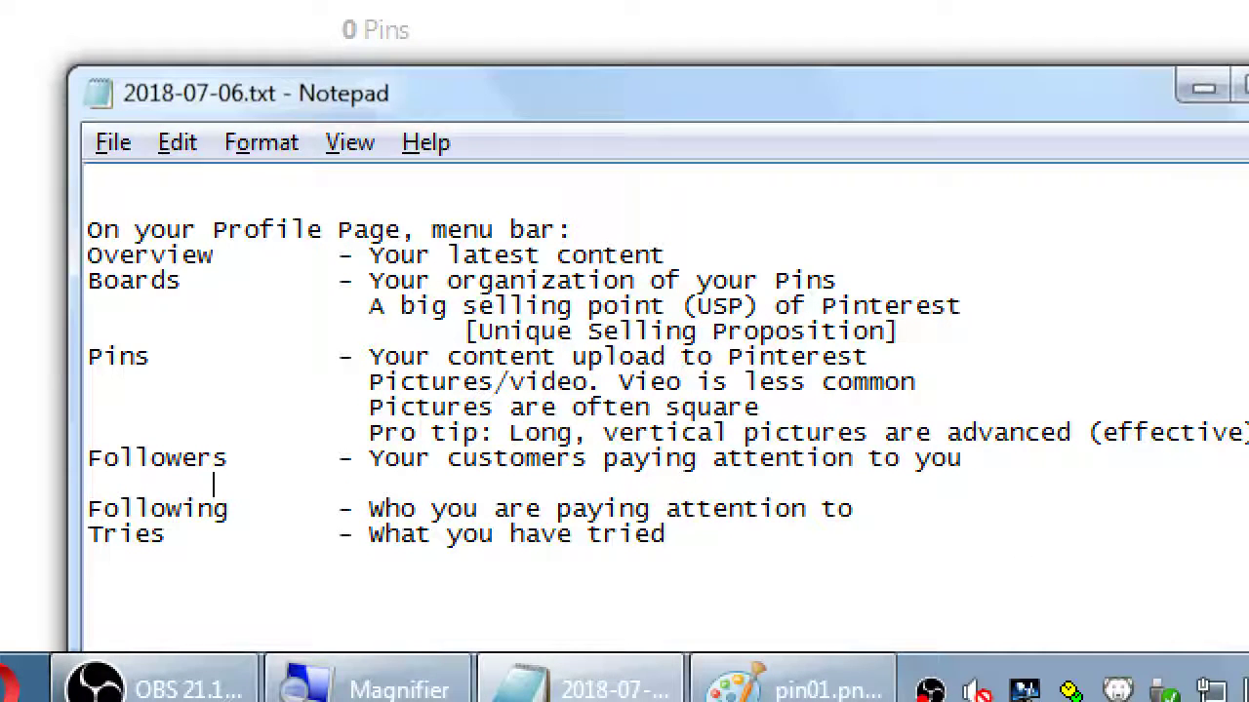
key("Tab")
type("T")
key("BackSpace")
type("Here is where you B")
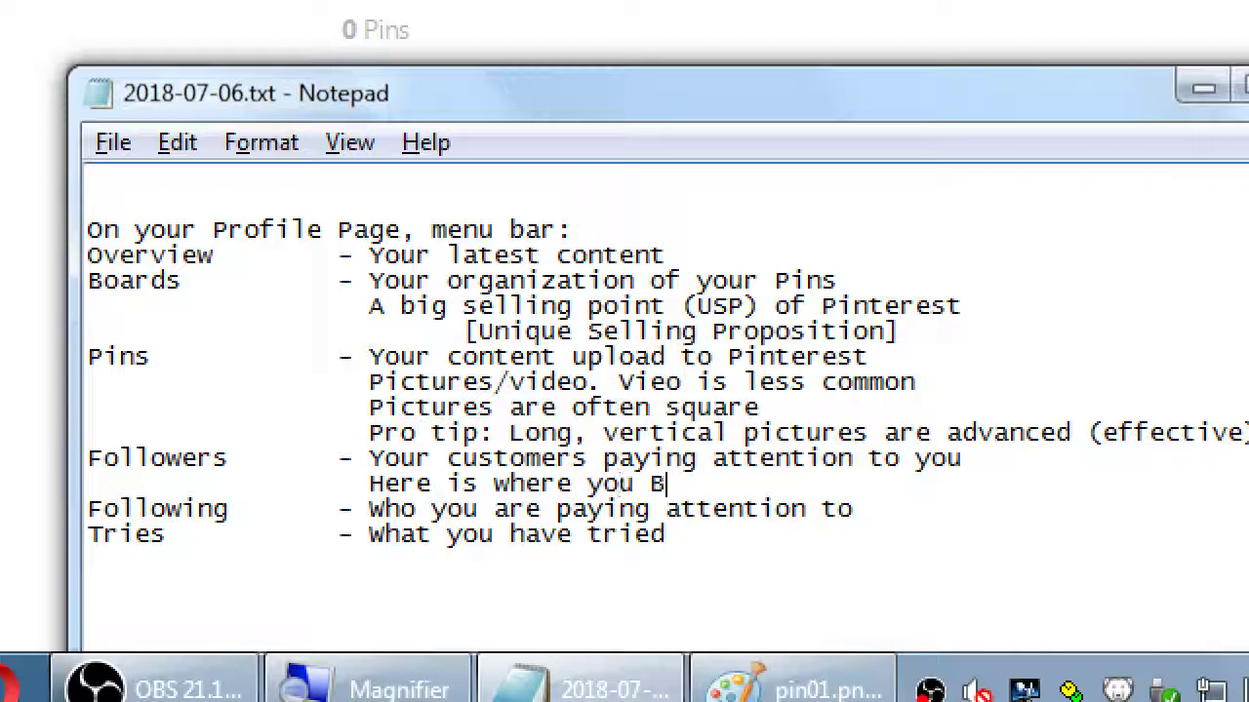
Step: Complete the second Followers note so that it reads "Here is where you Block followers"
type("lo")
key("BackSpace")
type("lock ")
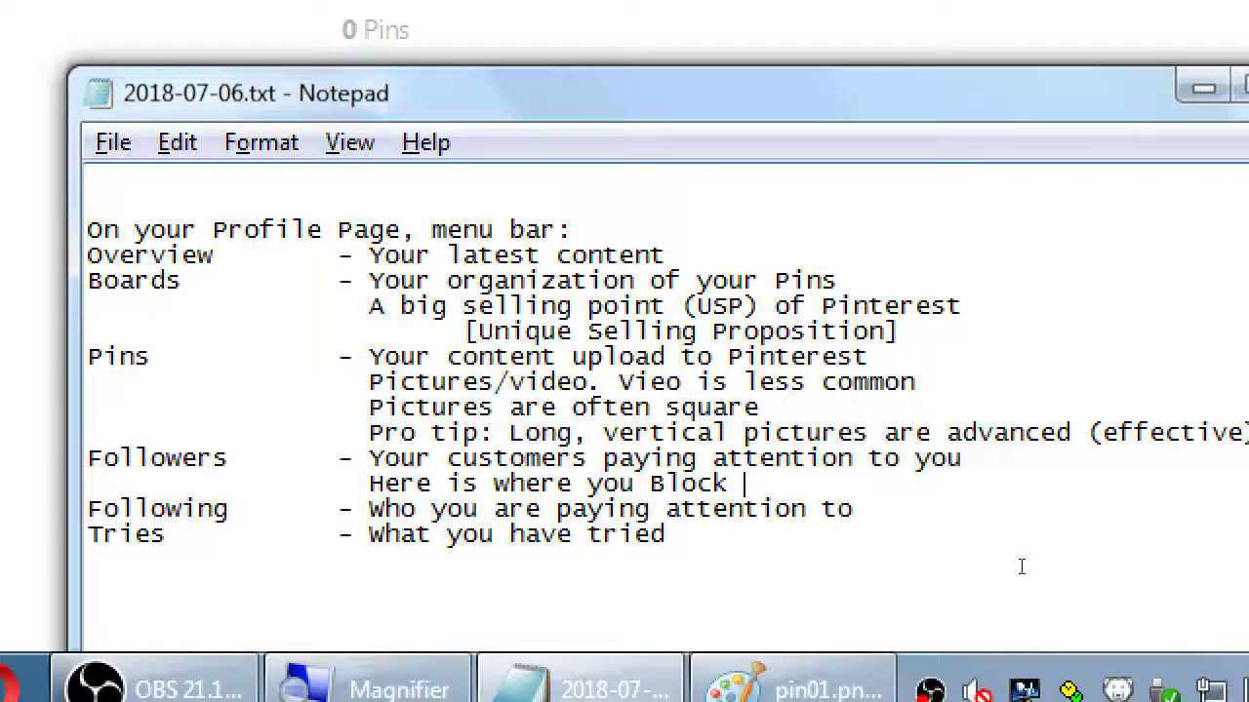
type("followers")
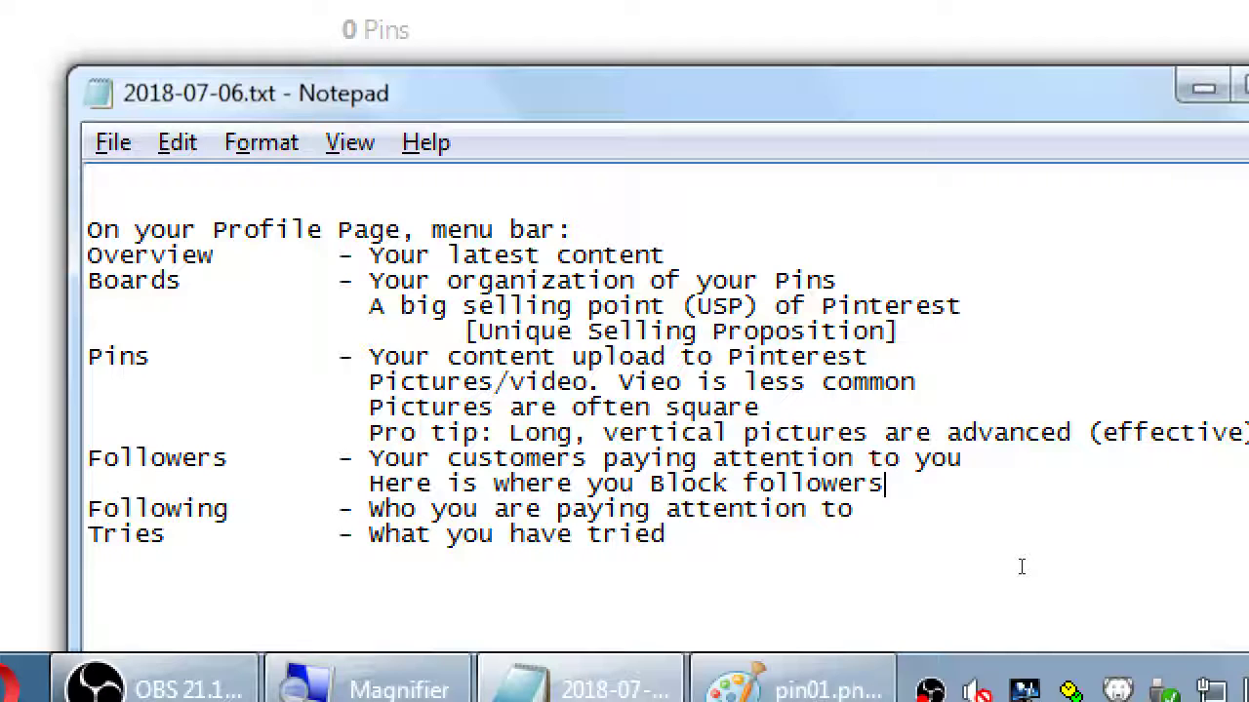
Step: Add an indented line under the Following entry reading "You alert people when you Follow them"
key("Down")
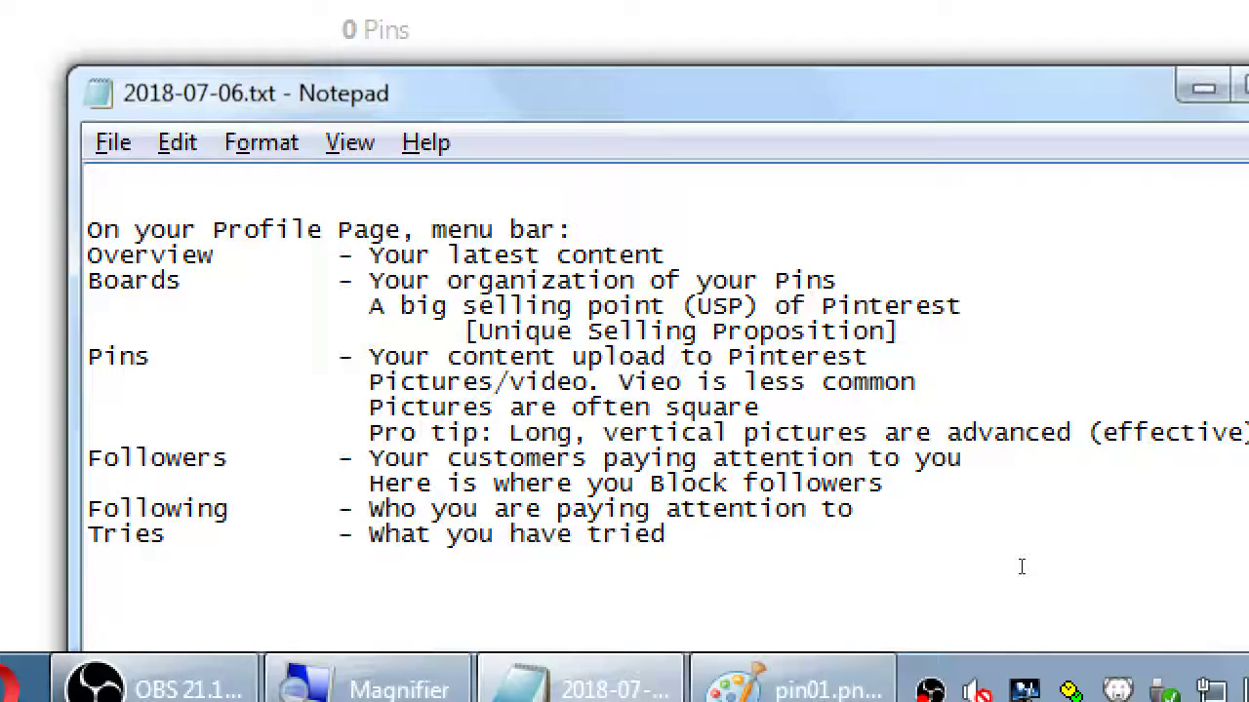
key("Return")
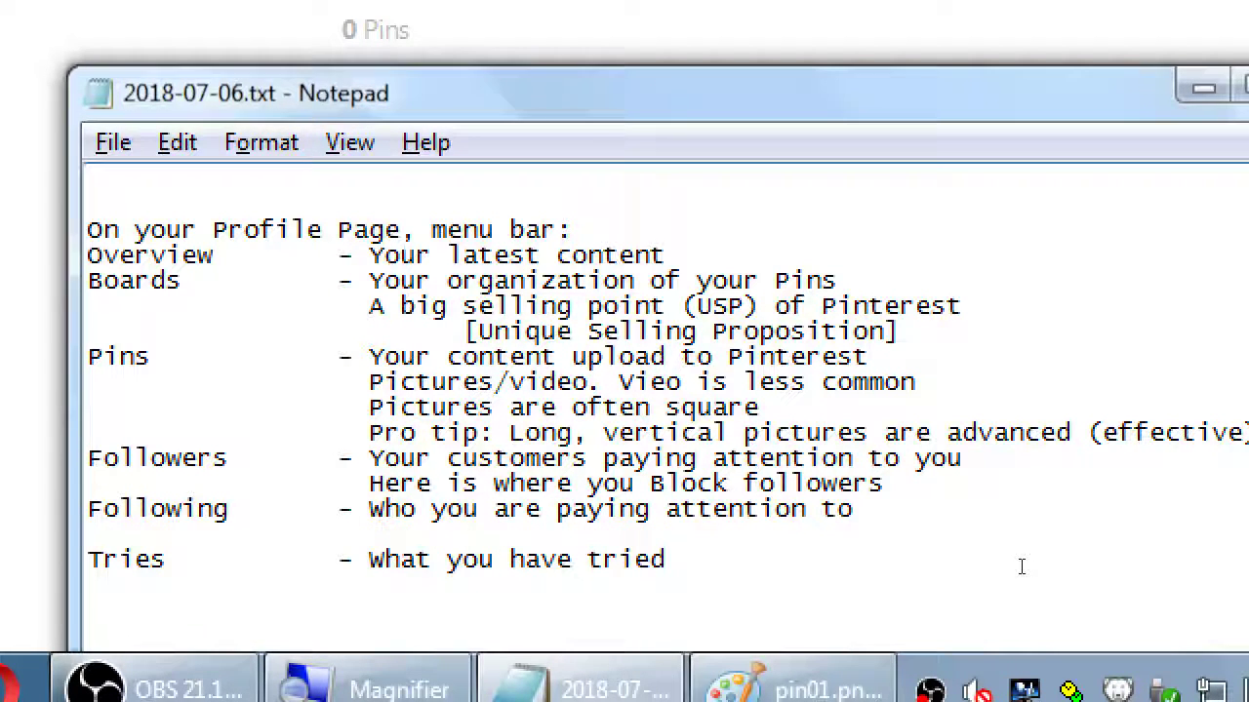
type("Yo ale")
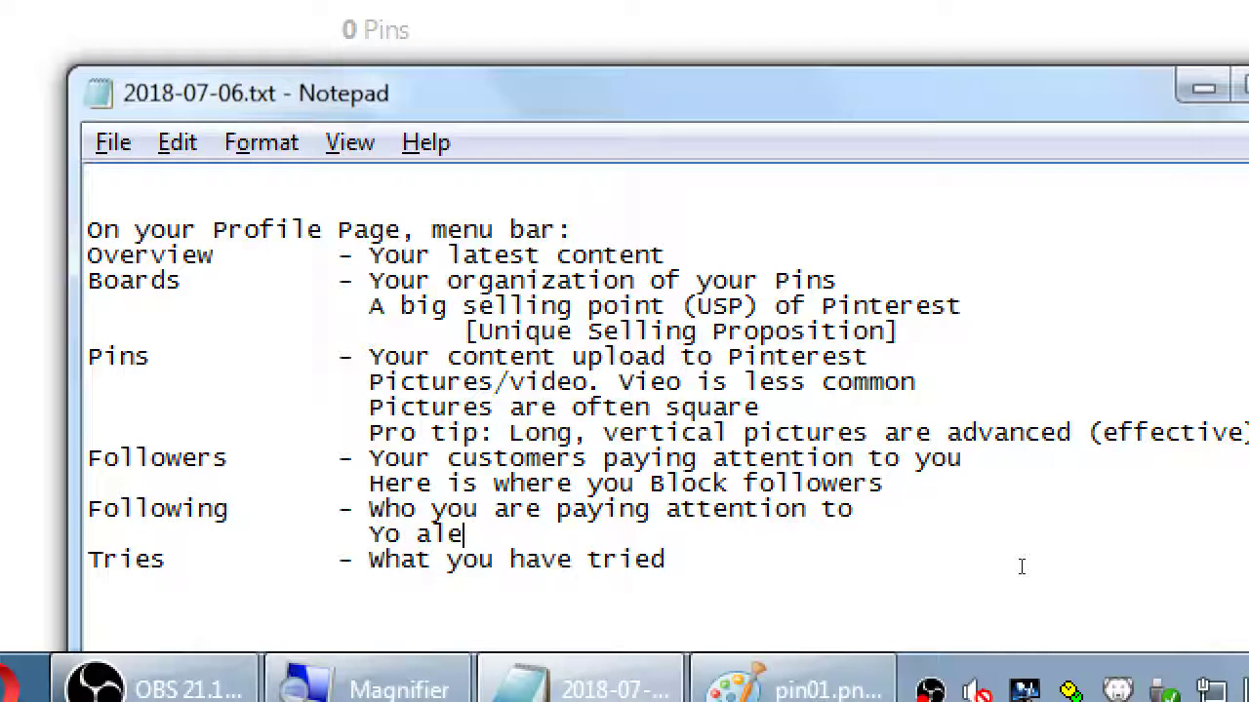
key("BackSpace")
key("BackSpace")
key("BackSpace")
key("BackSpace")
type("u alert ")
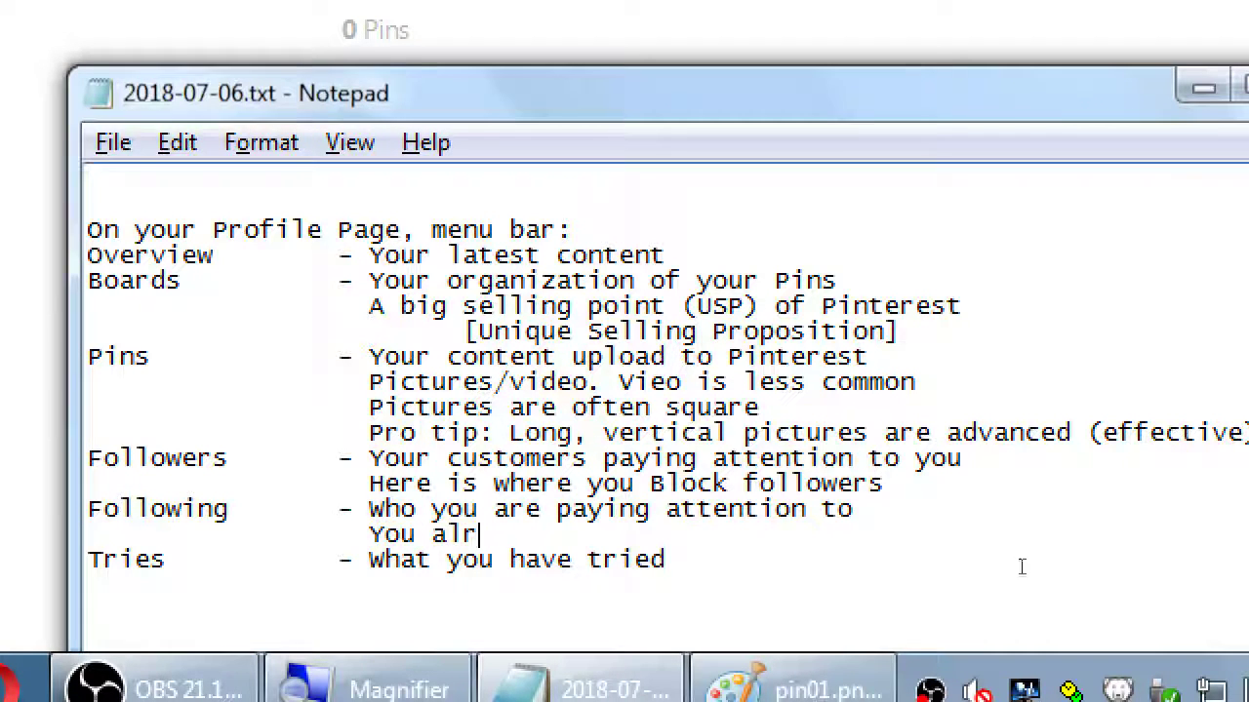
type("people")
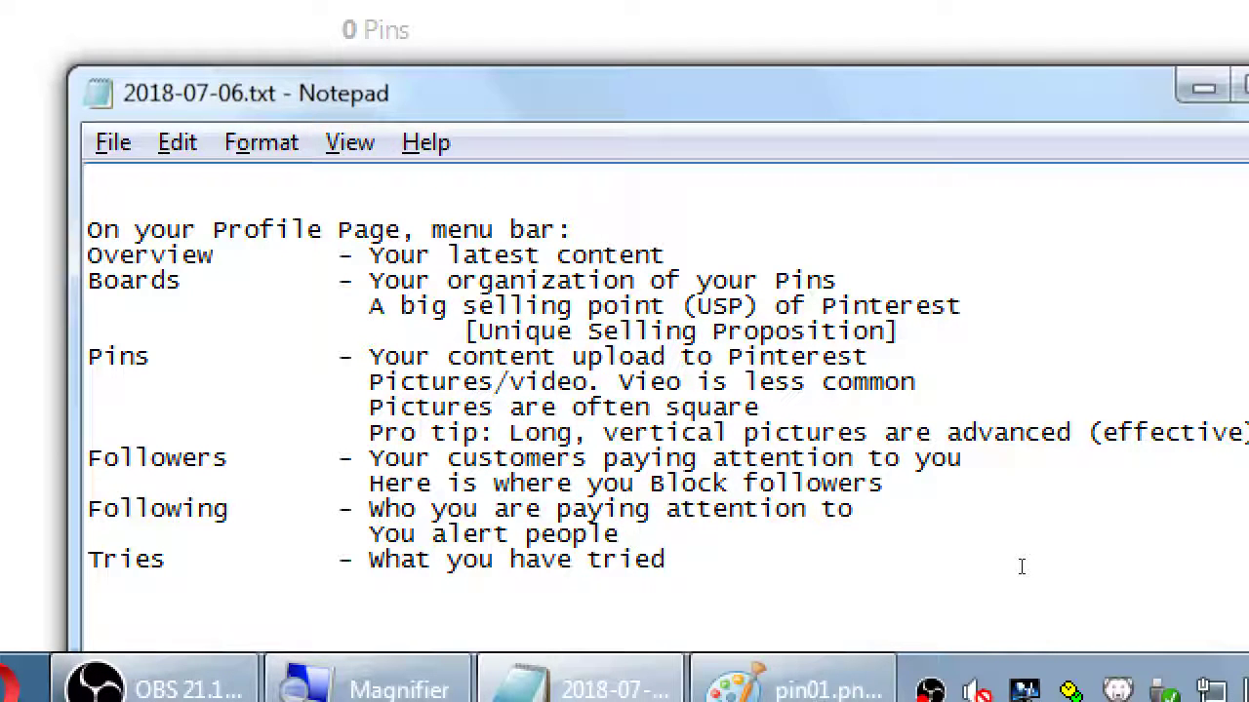
type("when you ")
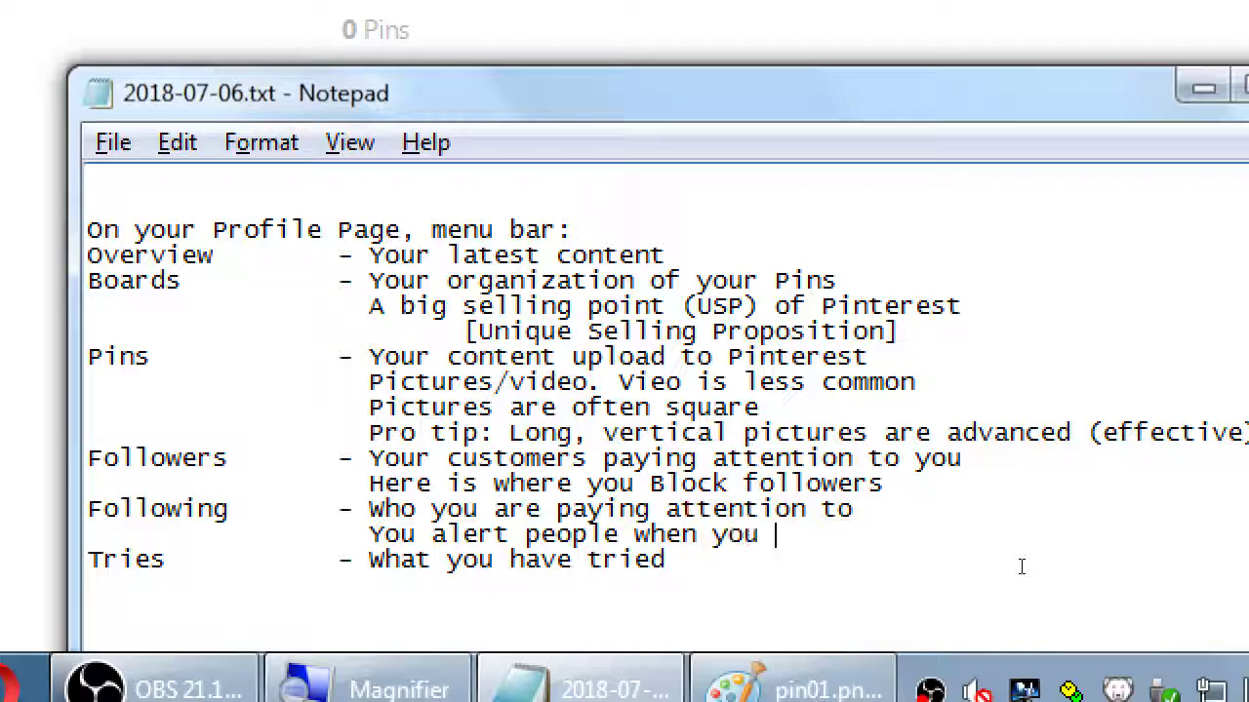
type("Follow them")
Step: Continue the Following note on a further-indented line with "but not when you Unfollow"
key("Return")
key("Tab")
key("Tab")
key("Tab")
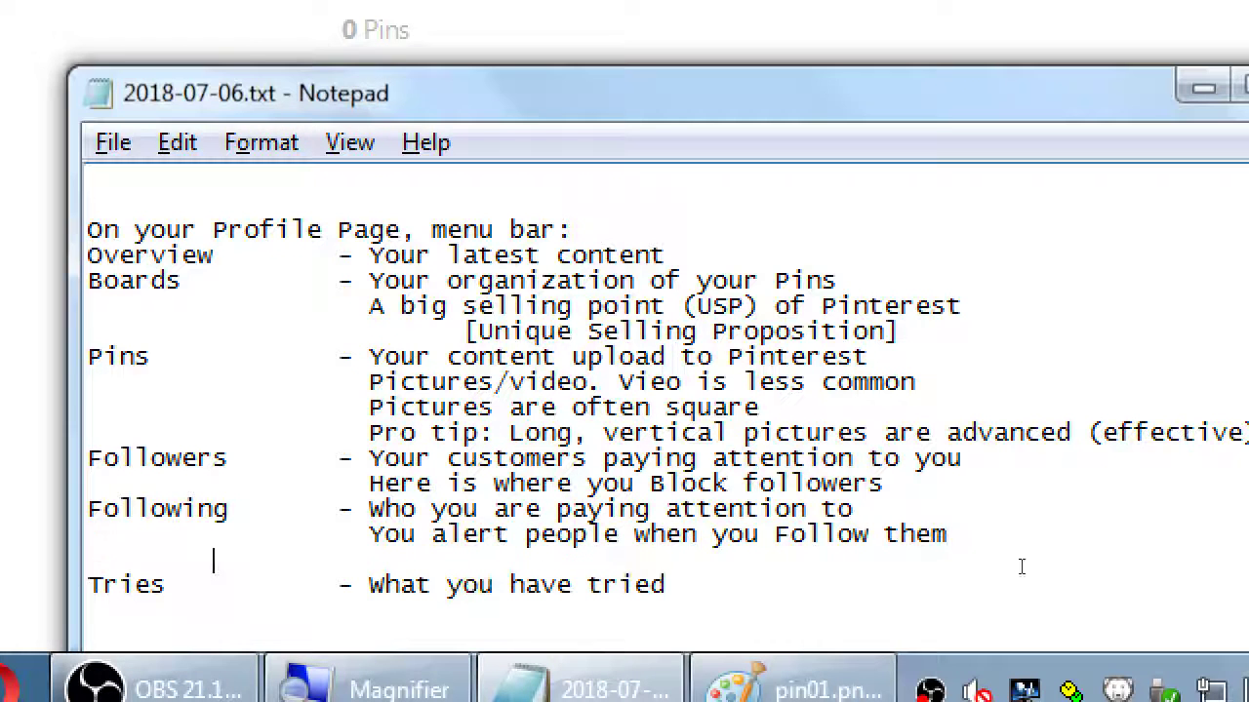
type("but not when ")
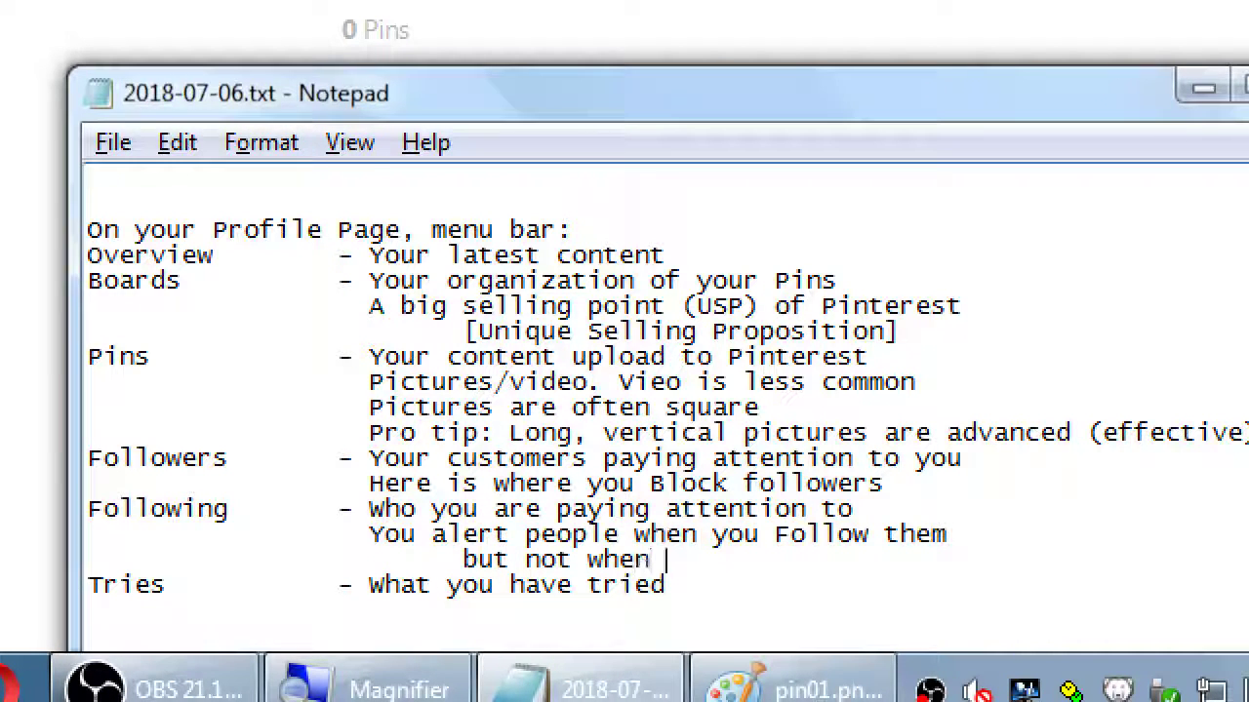
type("you Unfollow")
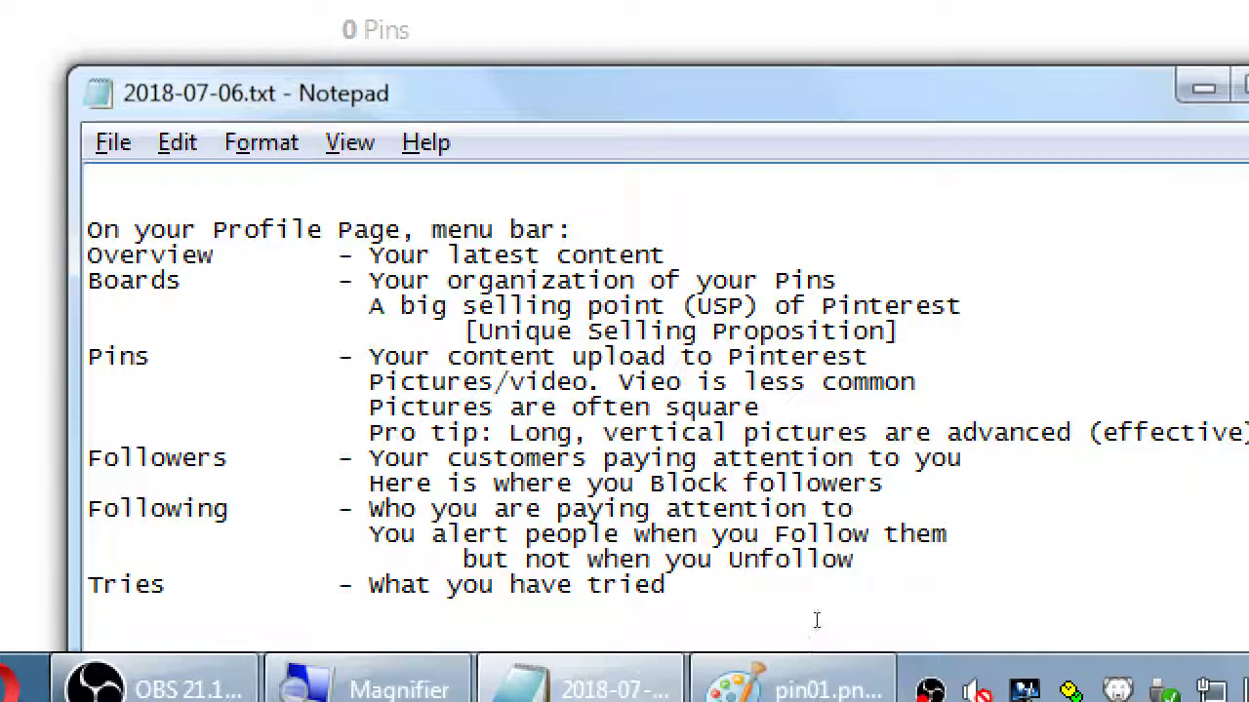
Step: Add an indented line under the Tries entry reading "Useful for inspiration for you to create content"
scroll(816, 620, "down", 5)
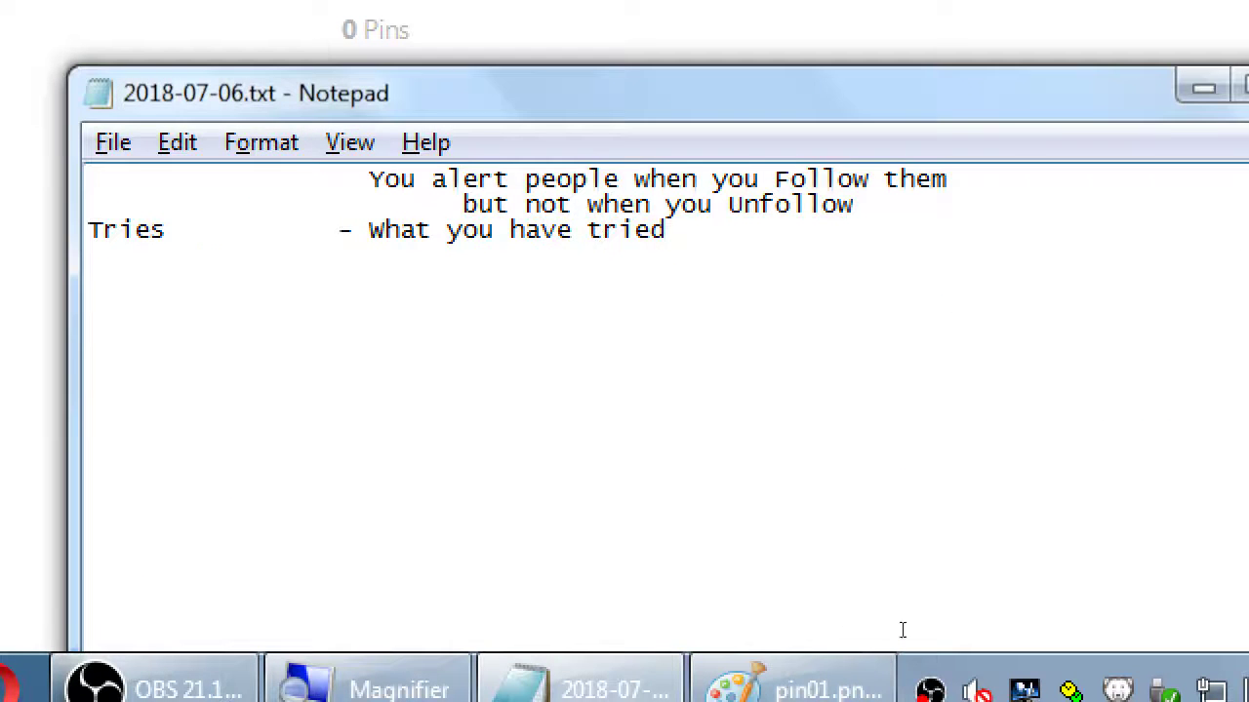
scroll(856, 602, "up", 2)
scroll(856, 602, "up", 2)
left_click(807, 620)
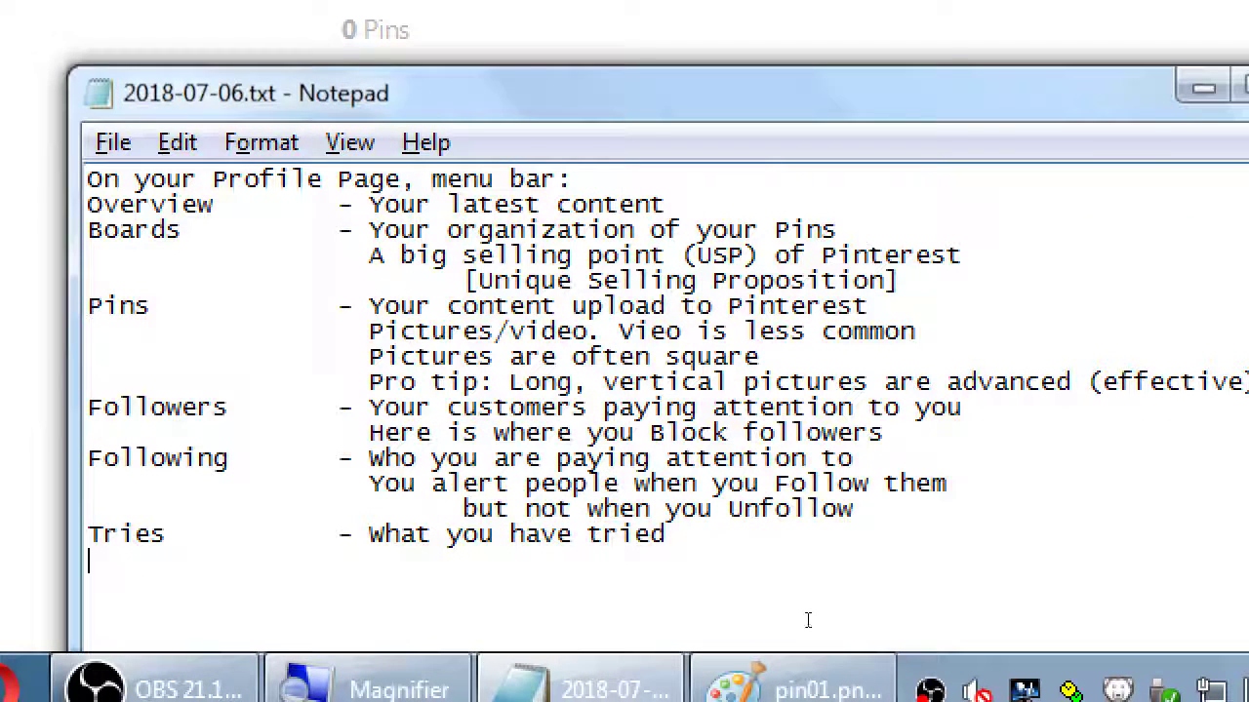
key("Tab")
key("Tab")
key("Tab")
type("Useful fo")
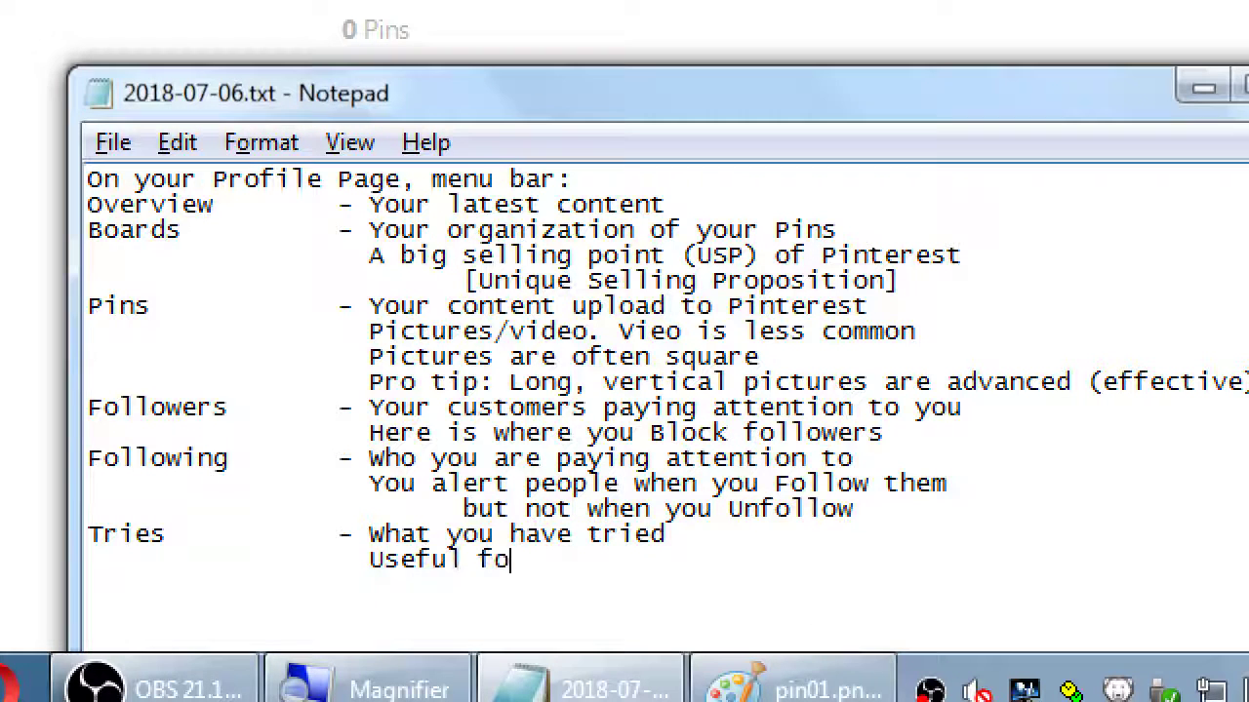
type("r inspiration")
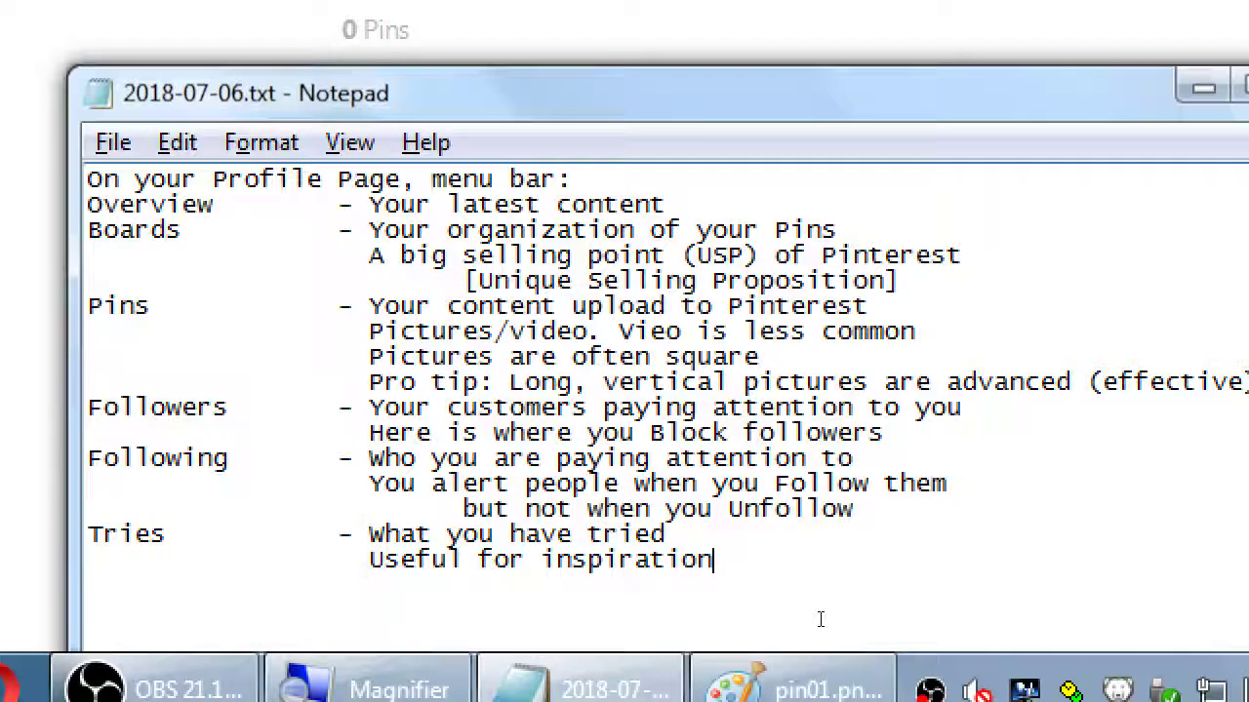
type("for you to creat")
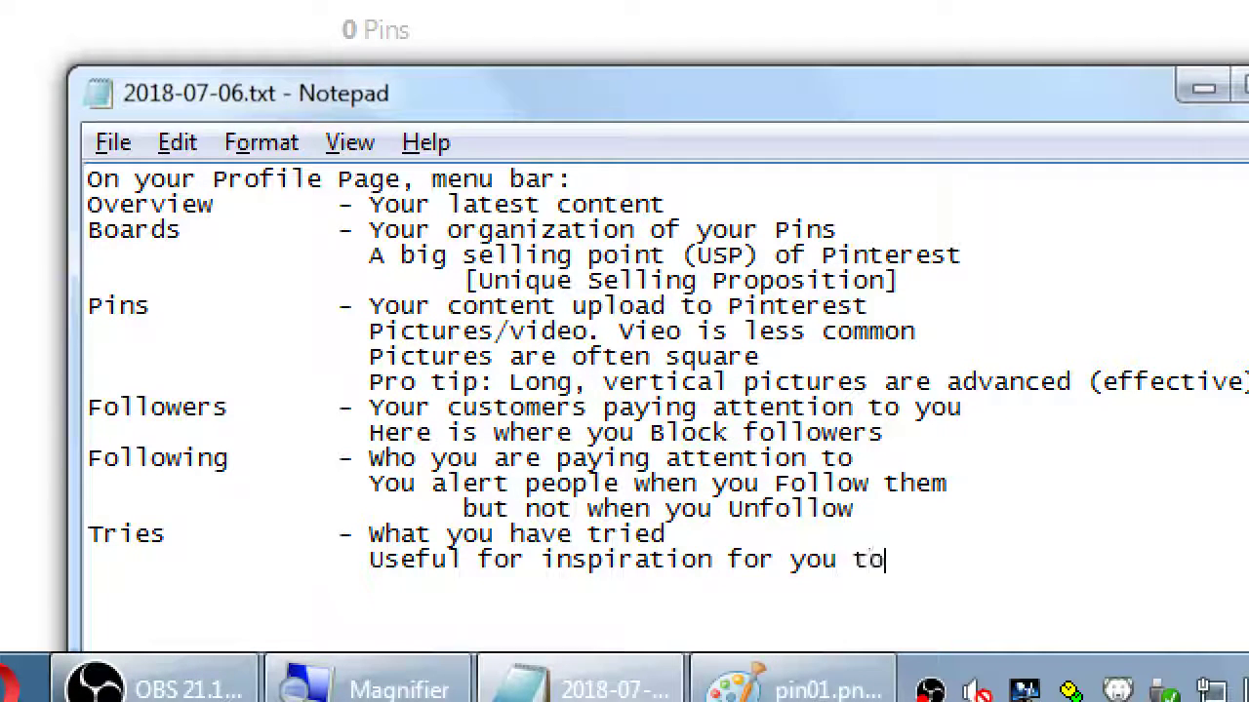
type("e content")
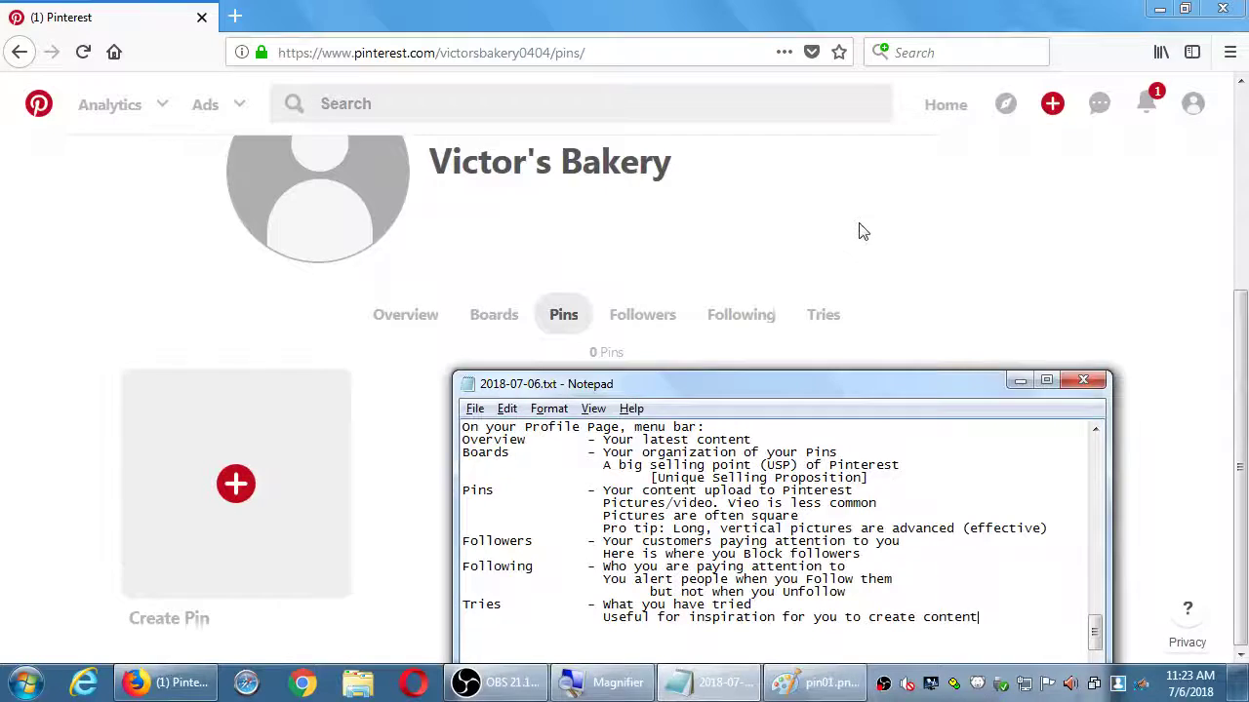
Step: Switch to Pinterest in the browser and view the Boards section of the Victor's Bakery profile
left_click(860, 230)
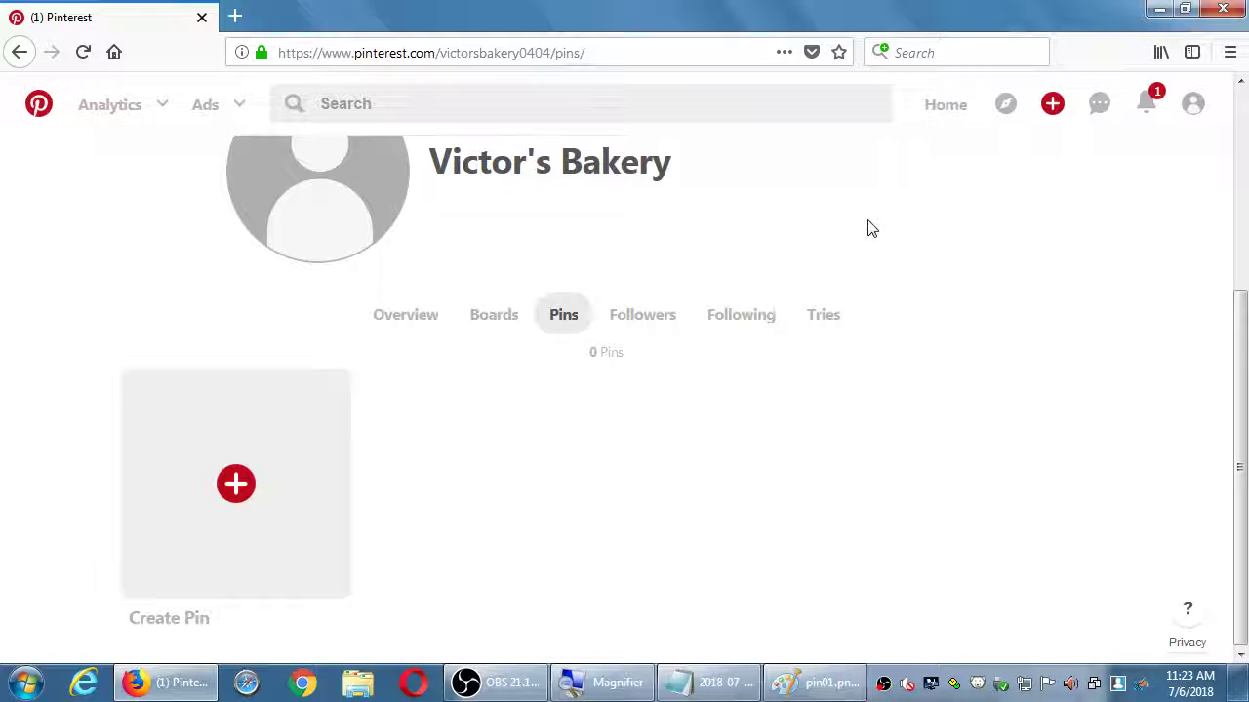
left_click(496, 315)
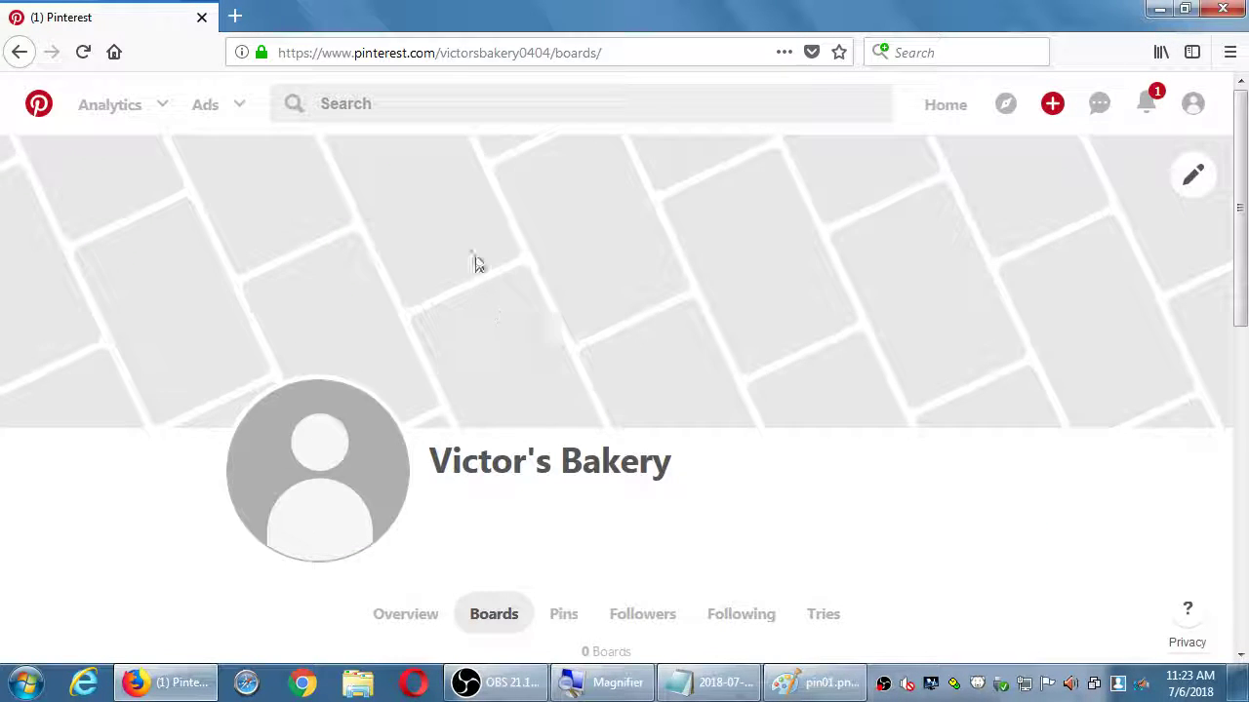
scroll(571, 498, "down", 5)
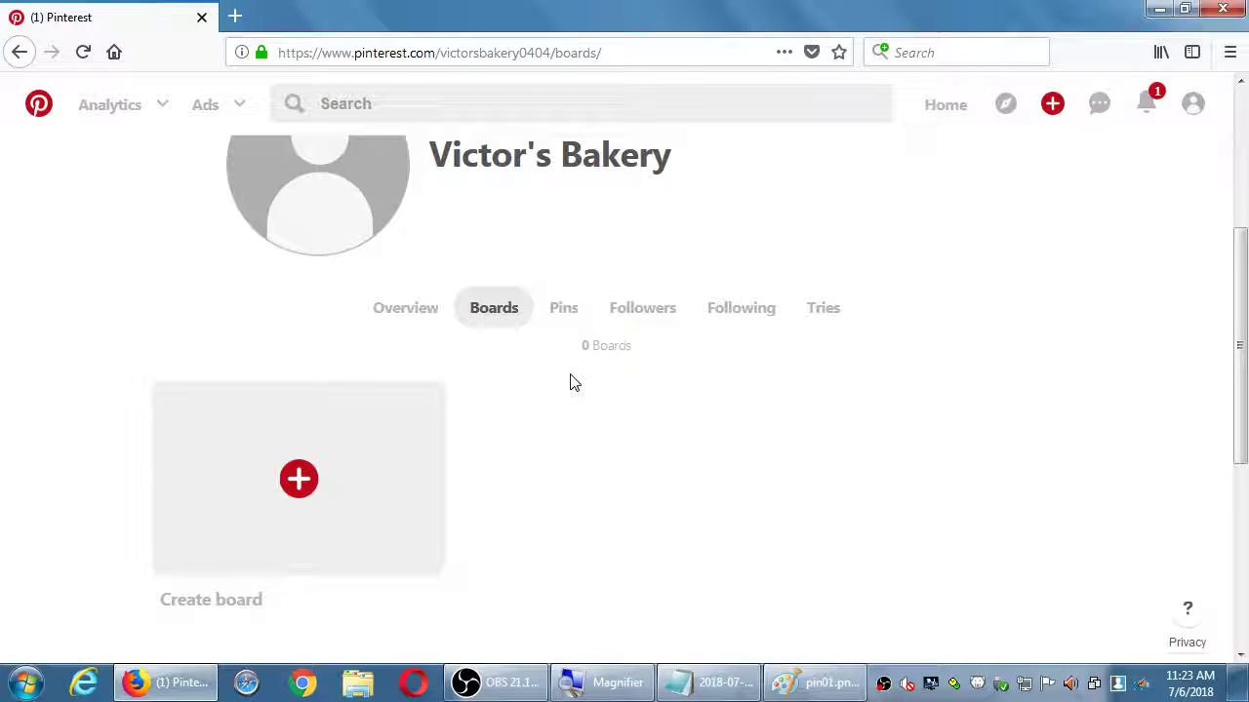
Step: Switch back to the Notepad notes and leave a gap of two blank lines below the Tries entry
left_click(700, 682)
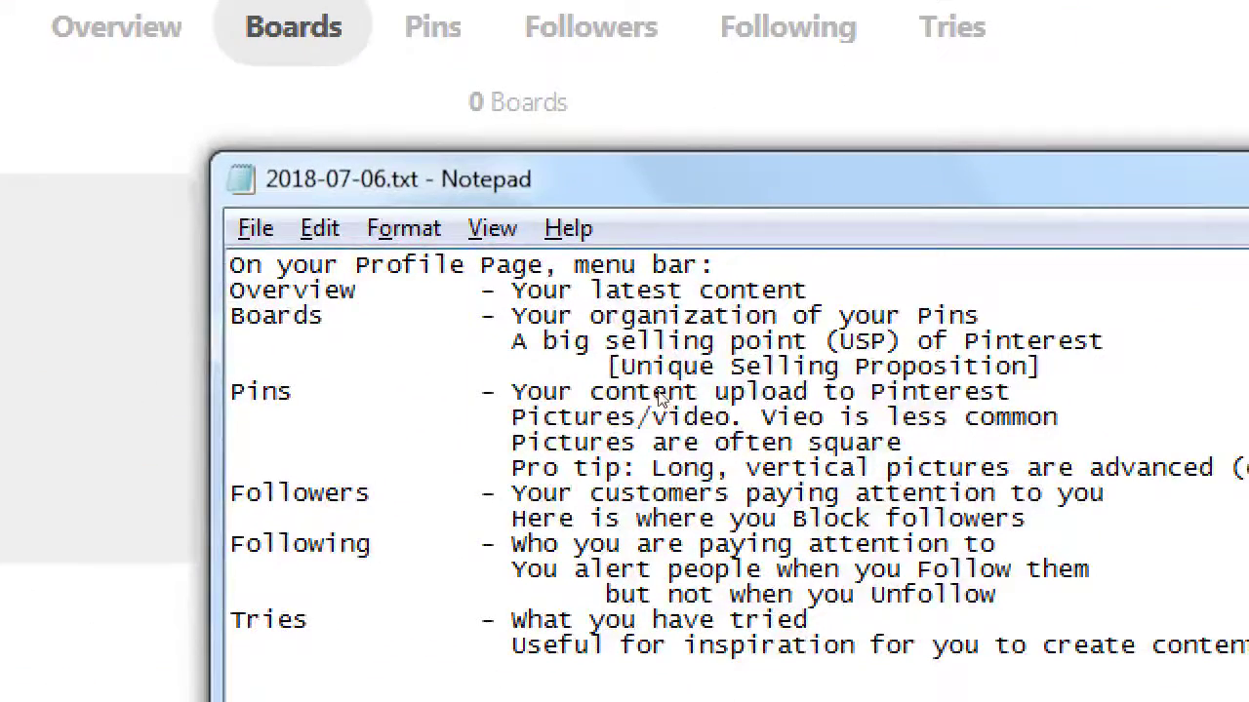
key("Return")
key("Return")
key("Return")
key("Return")
key("Return")
key("Return")
key("Return")
key("Return")
key("Return")
key("Return")
key("Return")
key("Return")
key("Return")
key("Return")
key("Return")
key("Return")
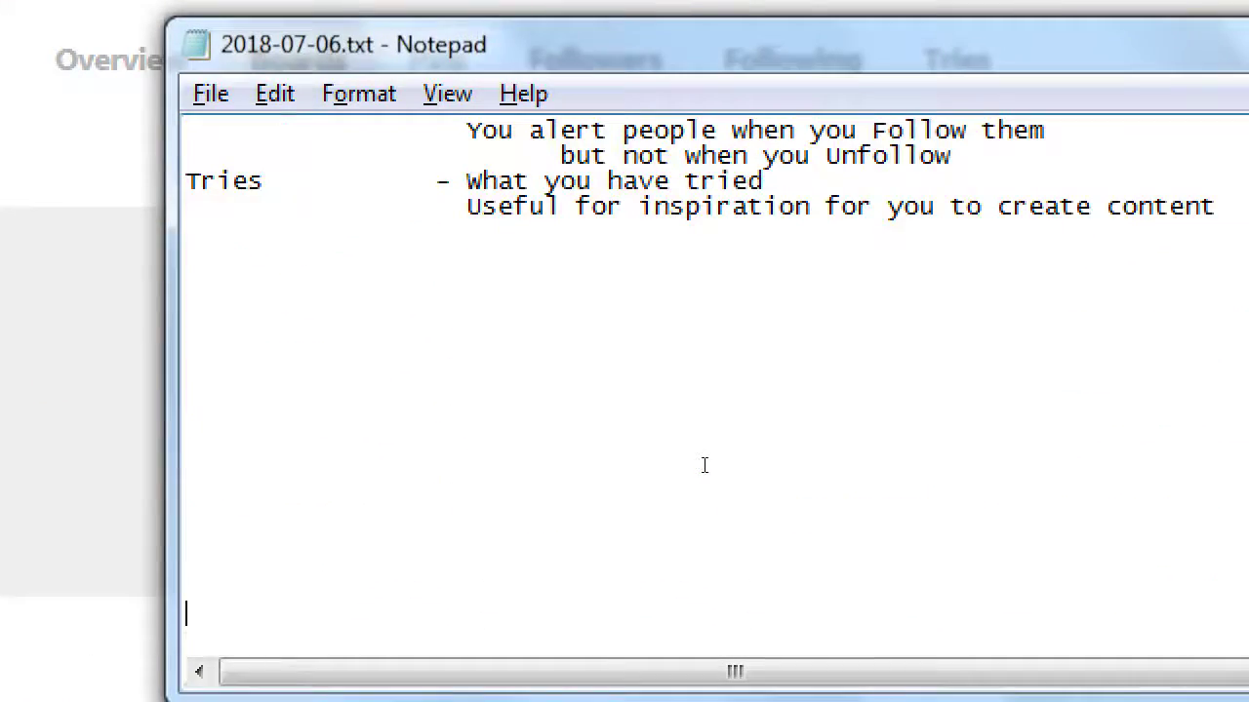
key("BackSpace")
key("BackSpace")
key("BackSpace")
key("BackSpace")
key("BackSpace")
key("BackSpace")
key("BackSpace")
key("BackSpace")
key("BackSpace")
key("BackSpace")
key("BackSpace")
key("BackSpace")
key("BackSpace")
key("BackSpace")
key("BackSpace")
key("Return")
key("Return")
Step: Write the line "For all networks you want to create some content to show" below the gap
type("For all netw")
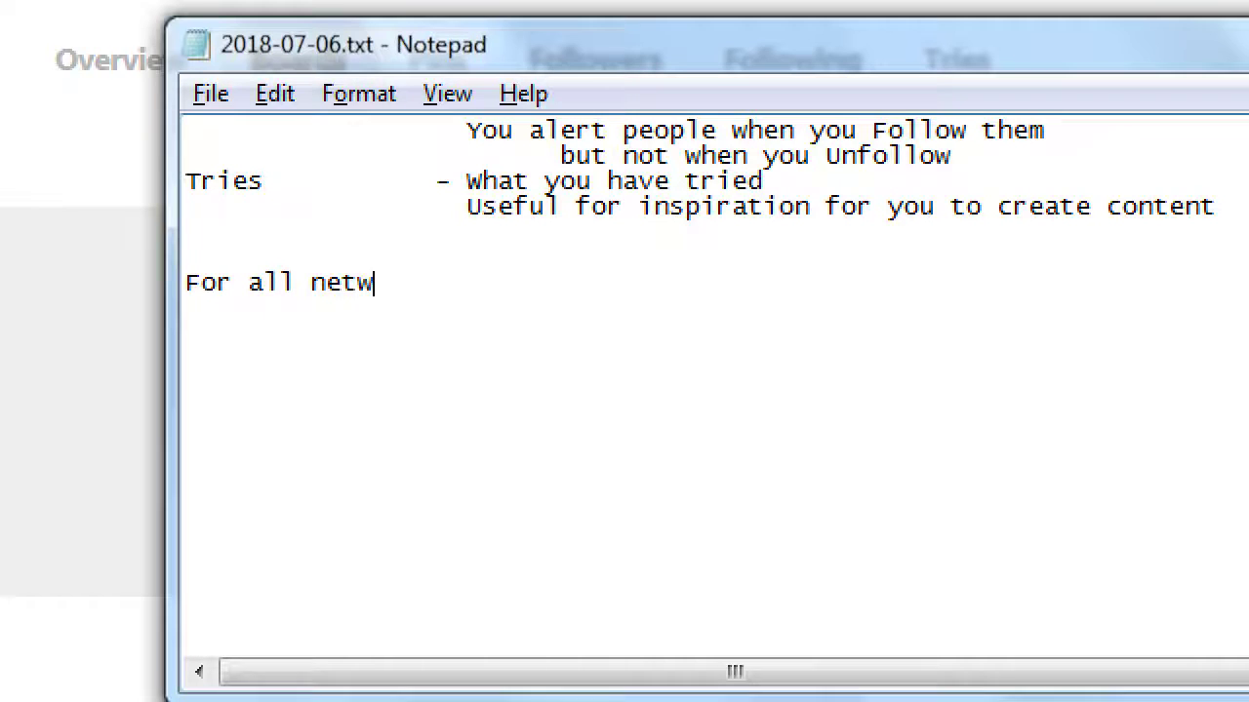
type("orks you want to c")
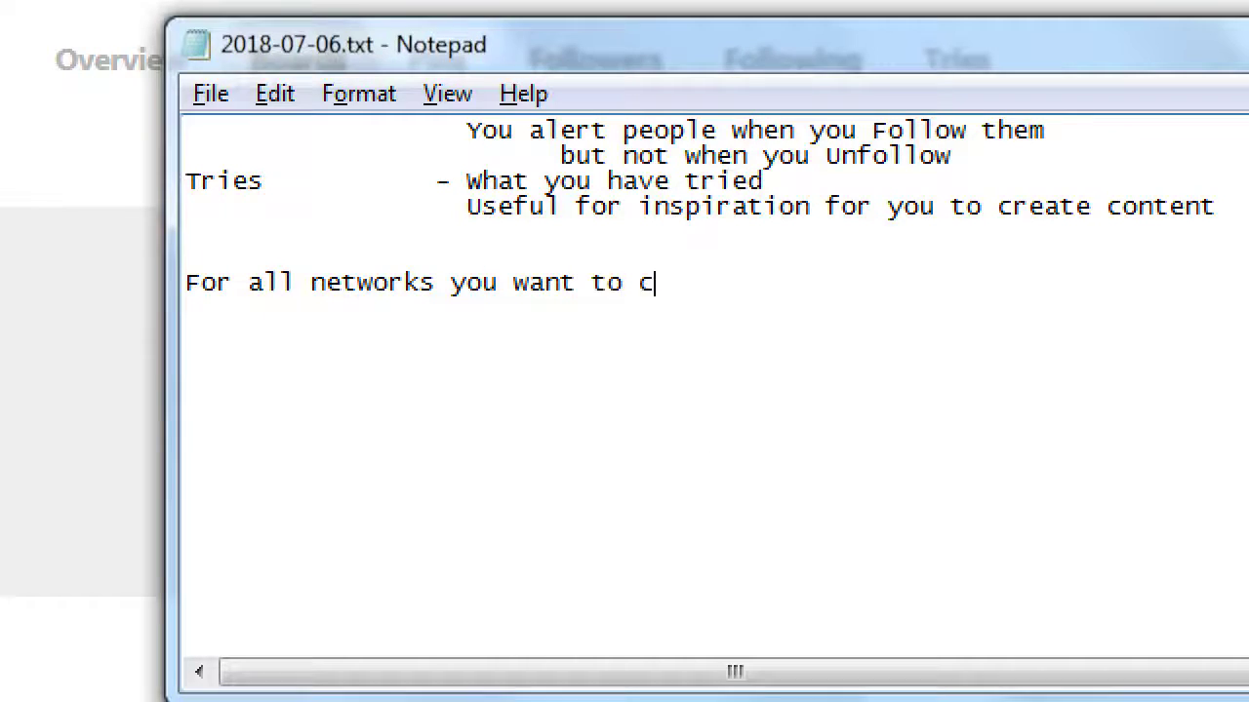
type("reate some cont")
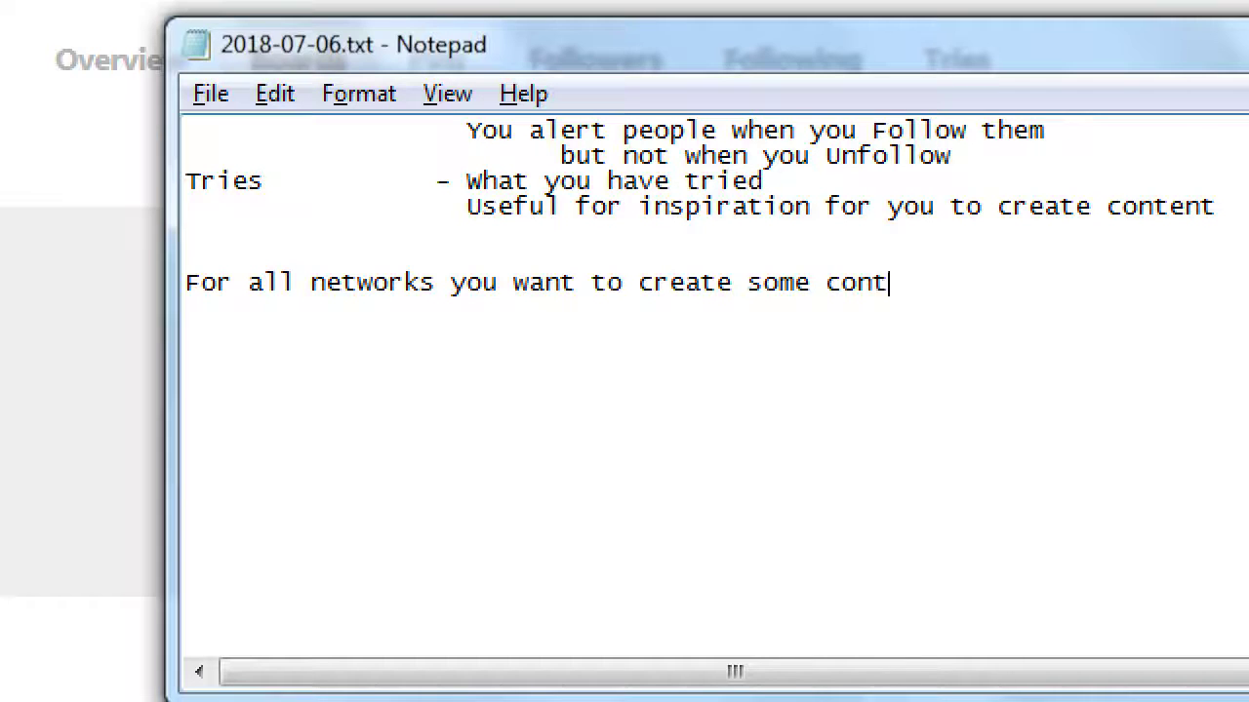
type("ent to sjh")
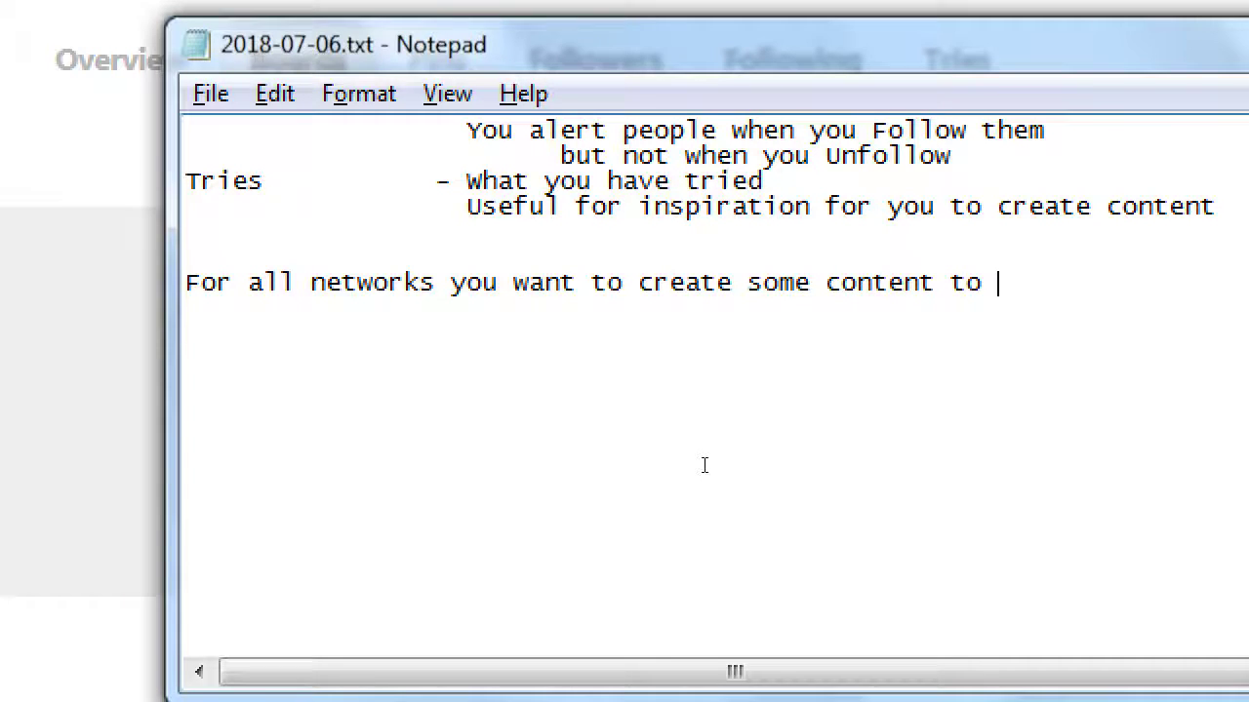
key("BackSpace")
key("BackSpace")
type("how")
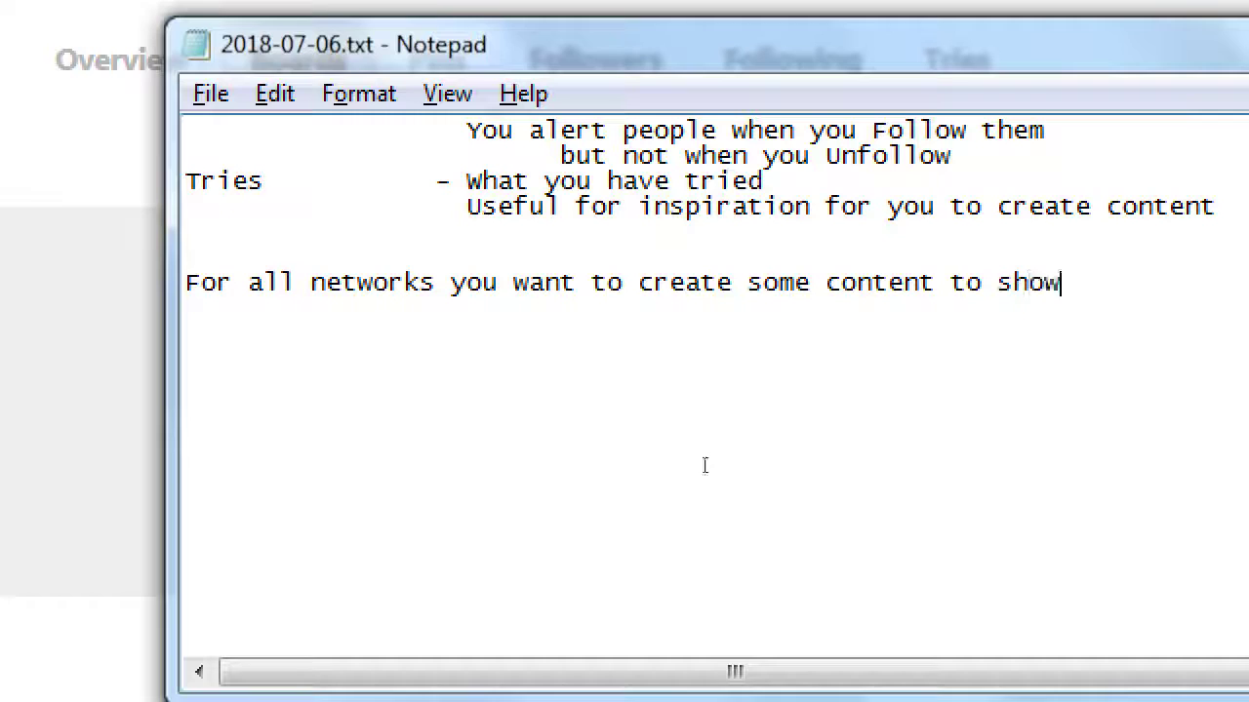
Step: Insert the line "Before you try to get followers," directly above the "For all networks" line
key("Up")
key("Return")
type("Beo")
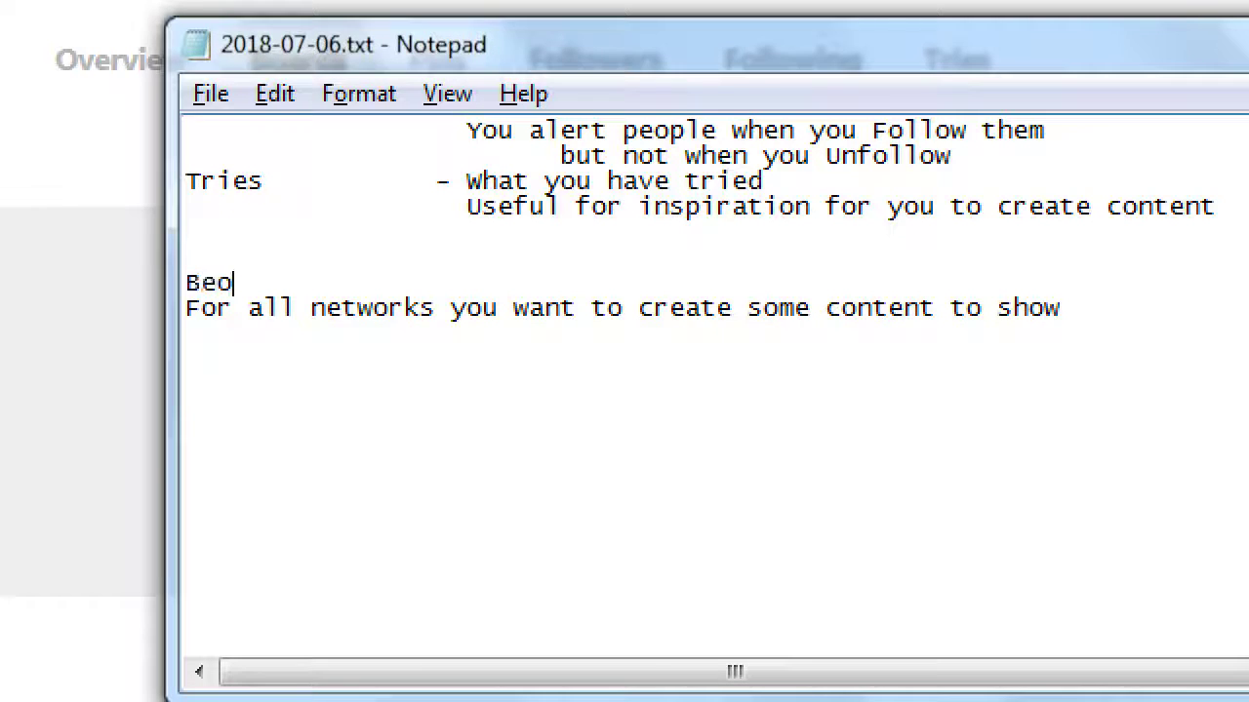
key("BackSpace")
type("fore you try t")
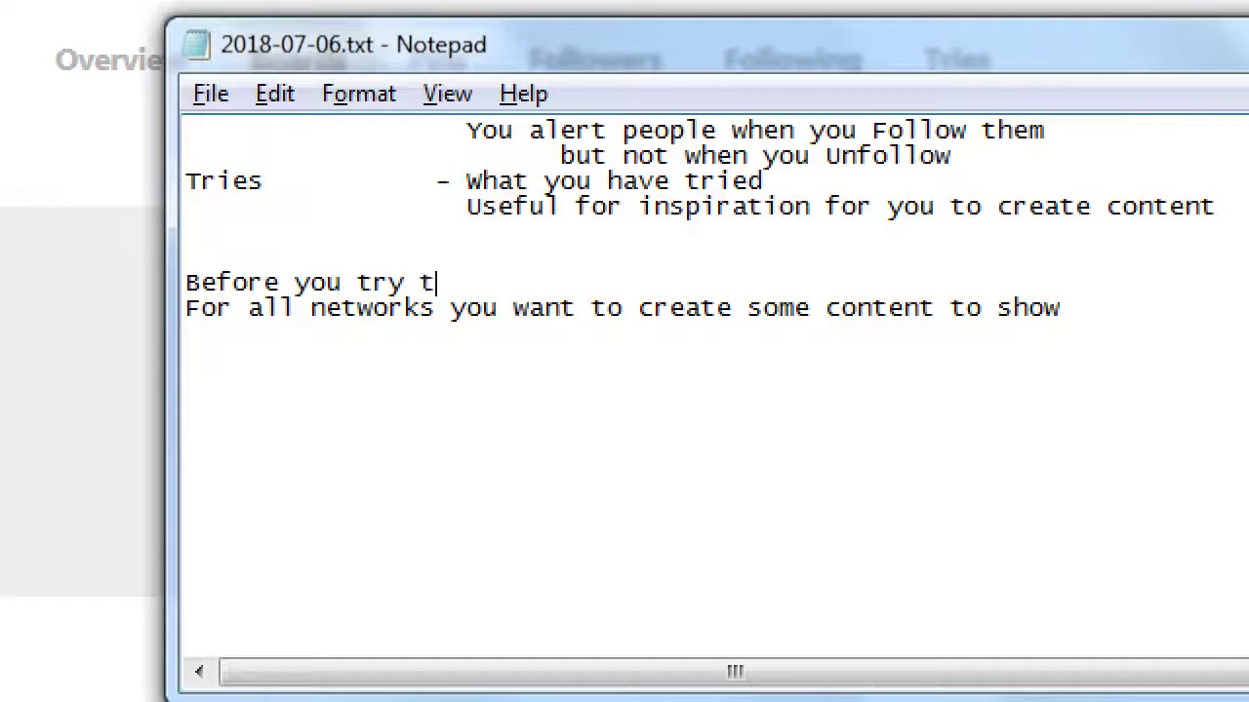
type("o get folloewrs,")
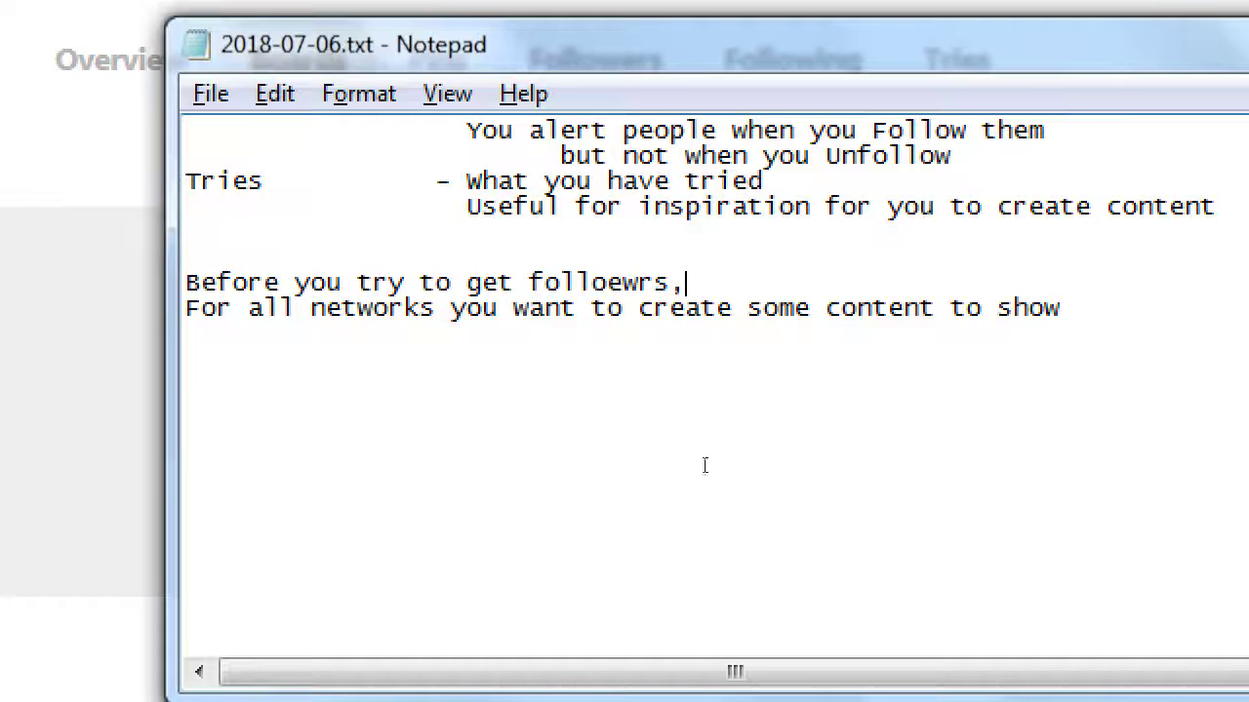
key("BackSpace")
key("BackSpace")
key("BackSpace")
key("BackSpace")
key("BackSpace")
type("wers,")
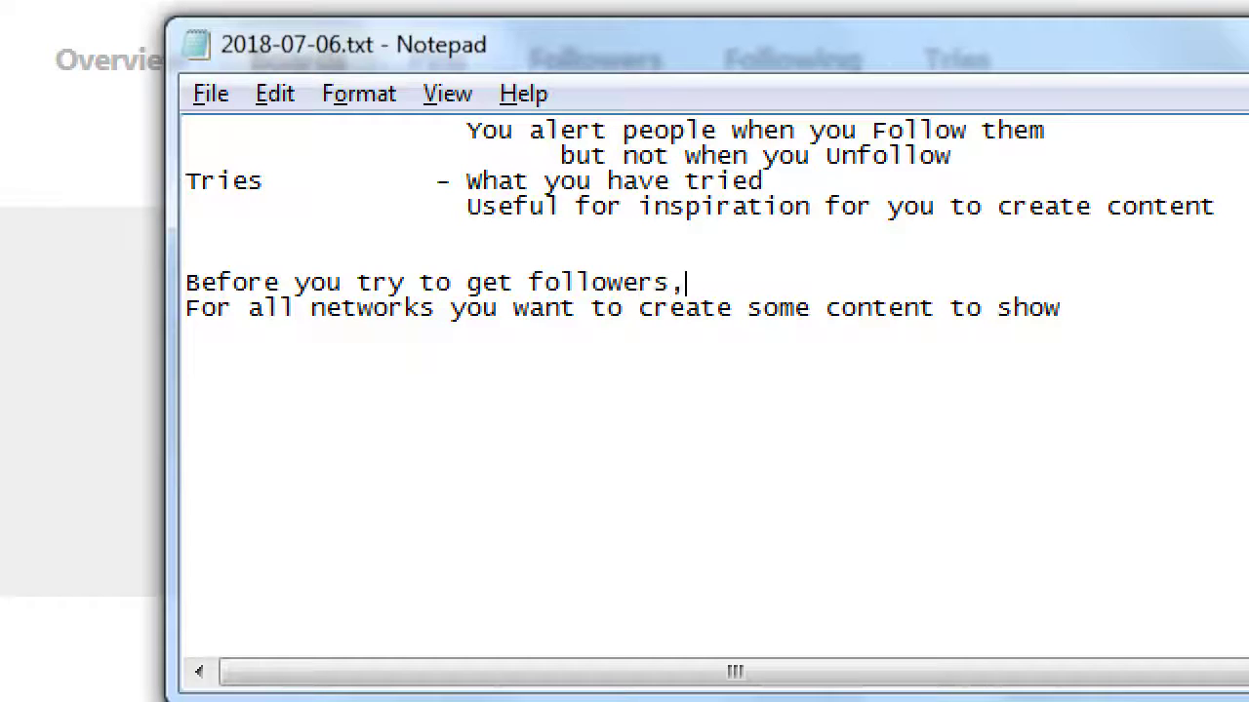
Step: Finish the paragraph with the line "why it would be good for them to follow you." and leave space below it
key("Down")
key("End")
key("Return")
type("whe")
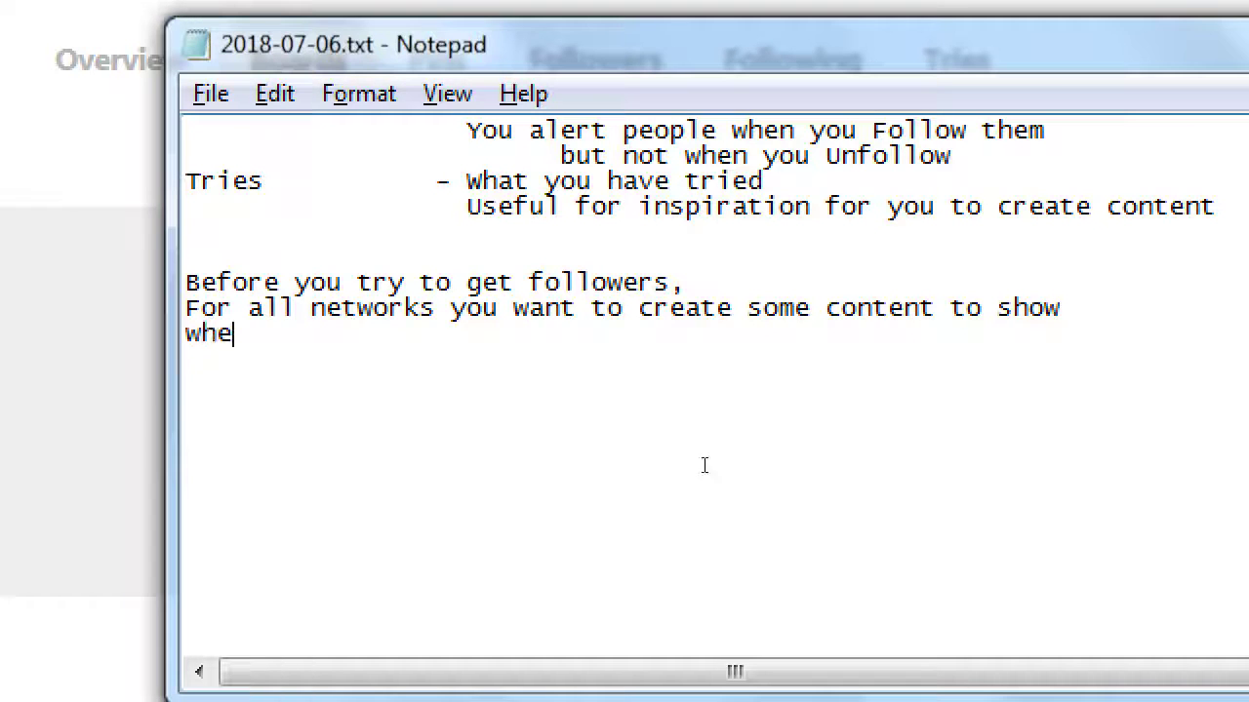
key("BackSpace")
type("y it would ")
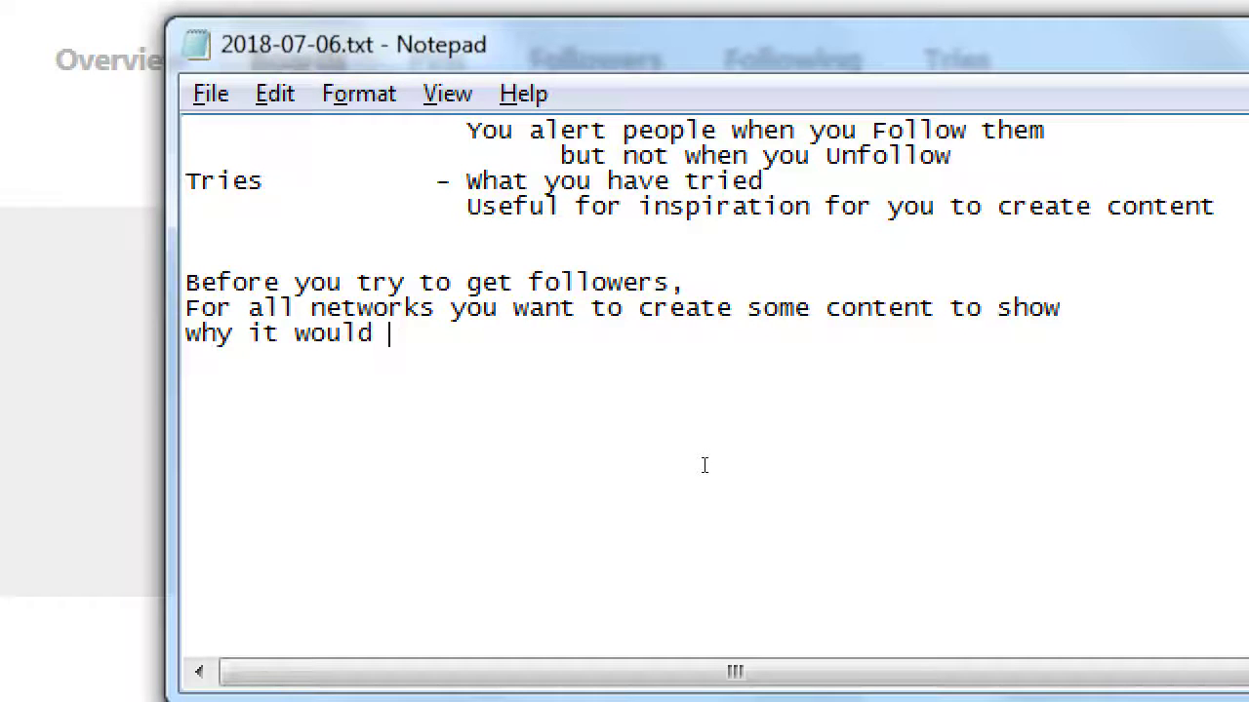
type("be good for them to fo")
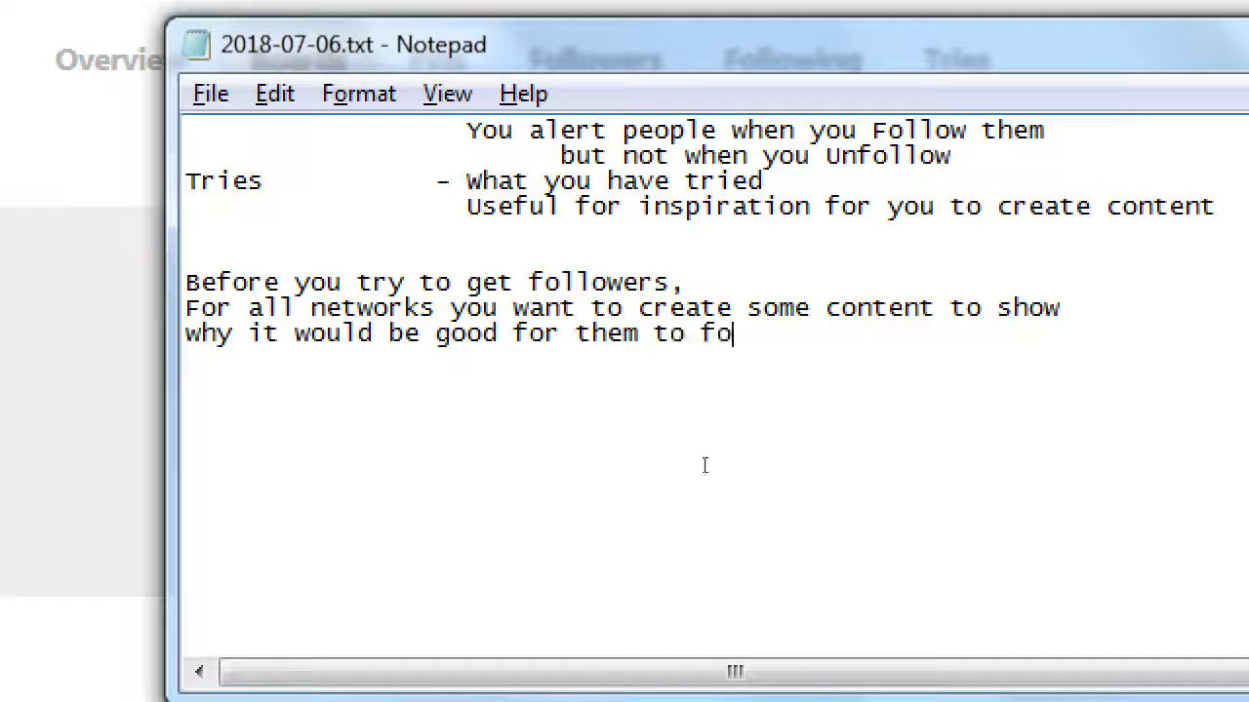
type("llow you.")
key("Return")
key("Return")
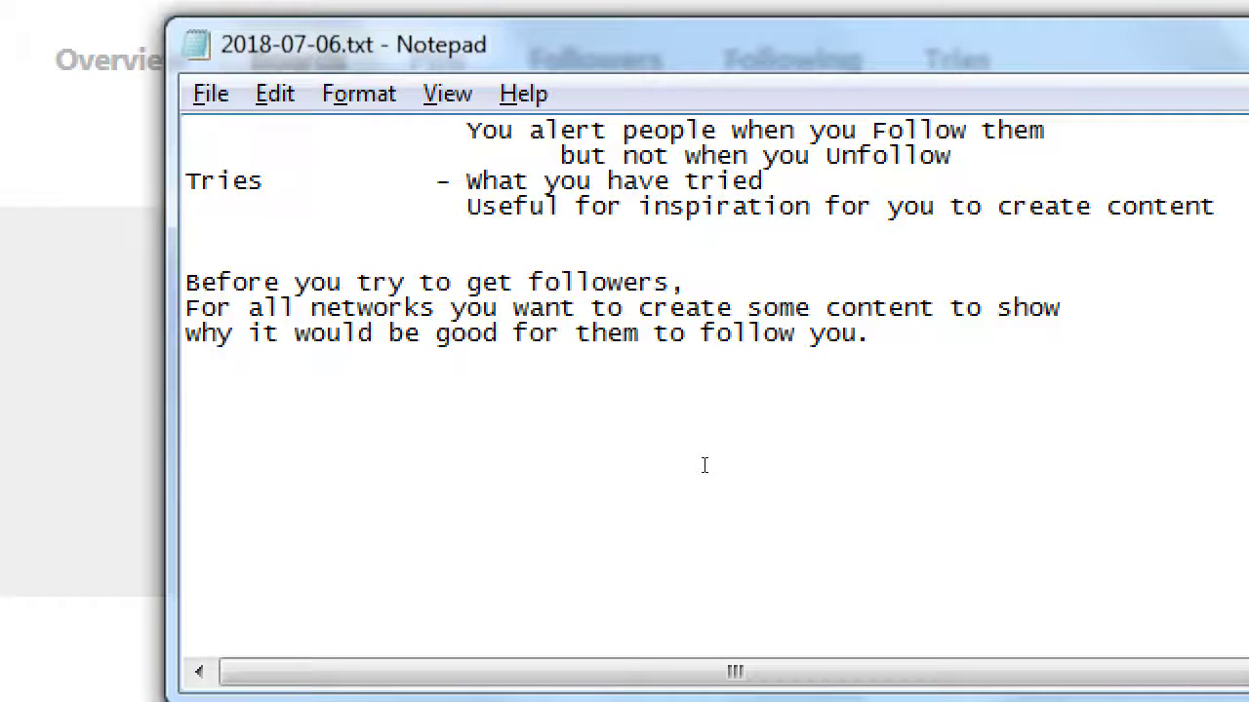
Step: Add the lines "Basic: 1 - 3 original posts" and "However, for Pinterest:" below the paragraph about gaining followers
type("Basic:")
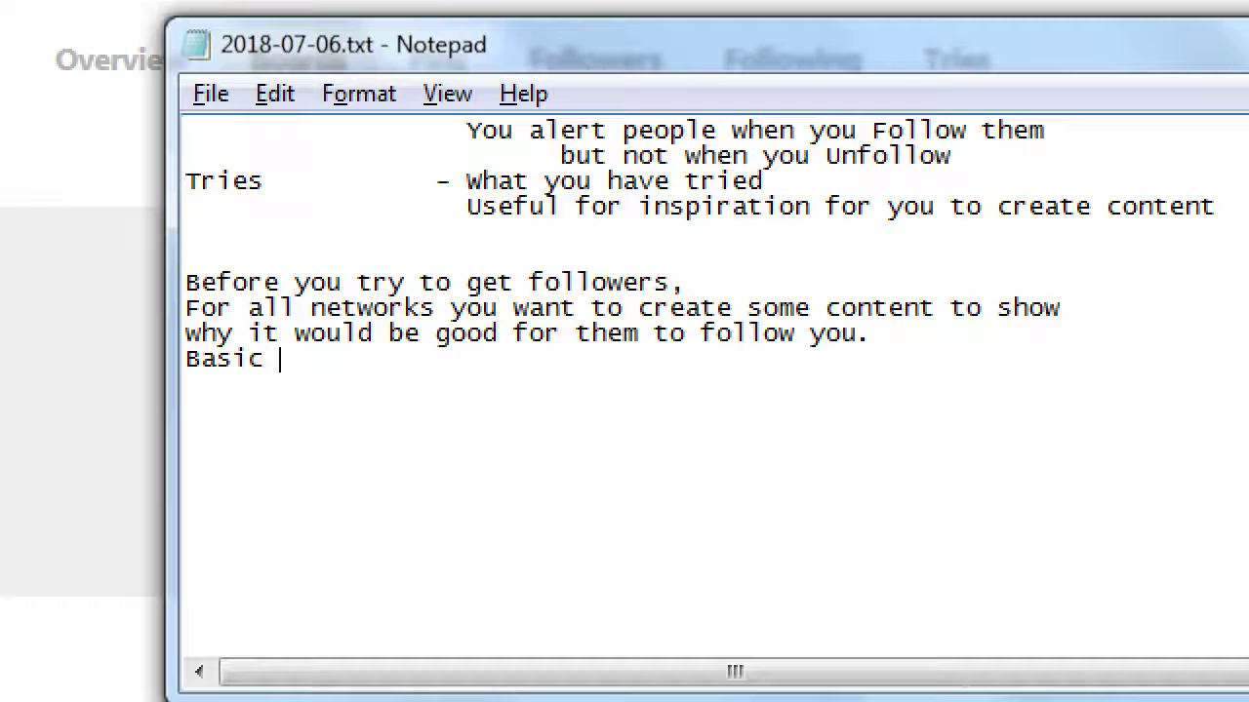
type(" 1 - 3 original posts")
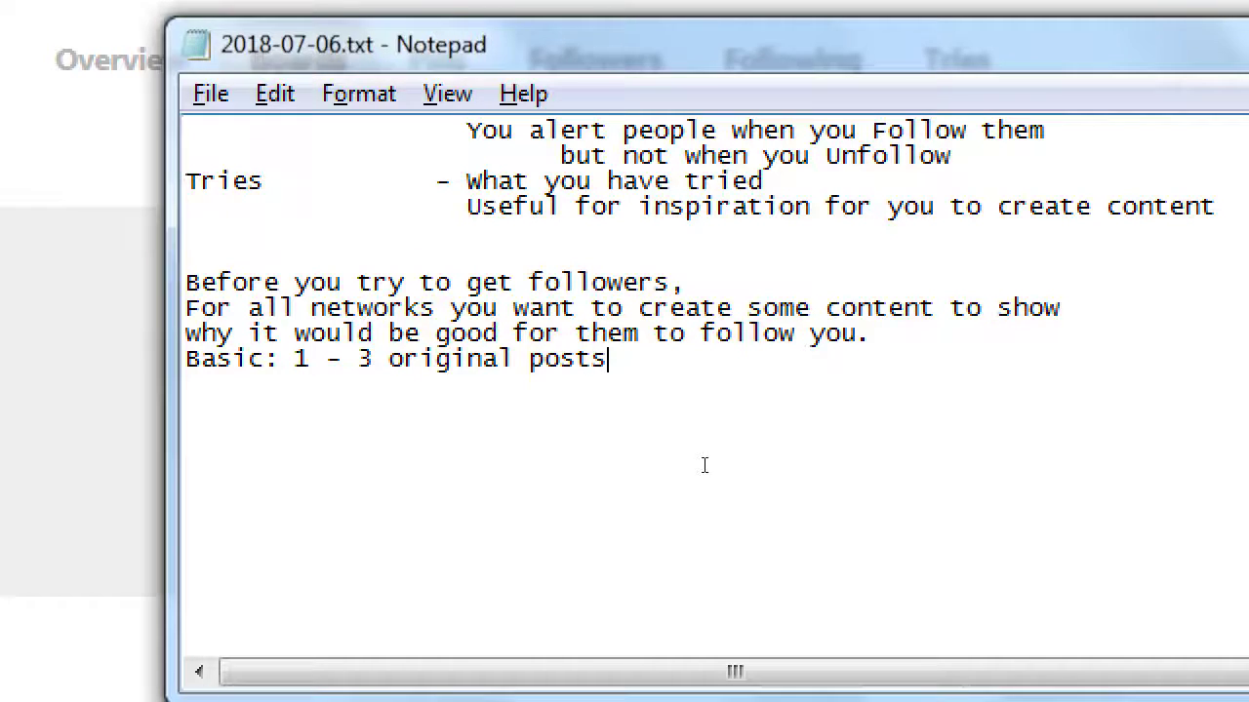
key("Return")
type("However, fo")
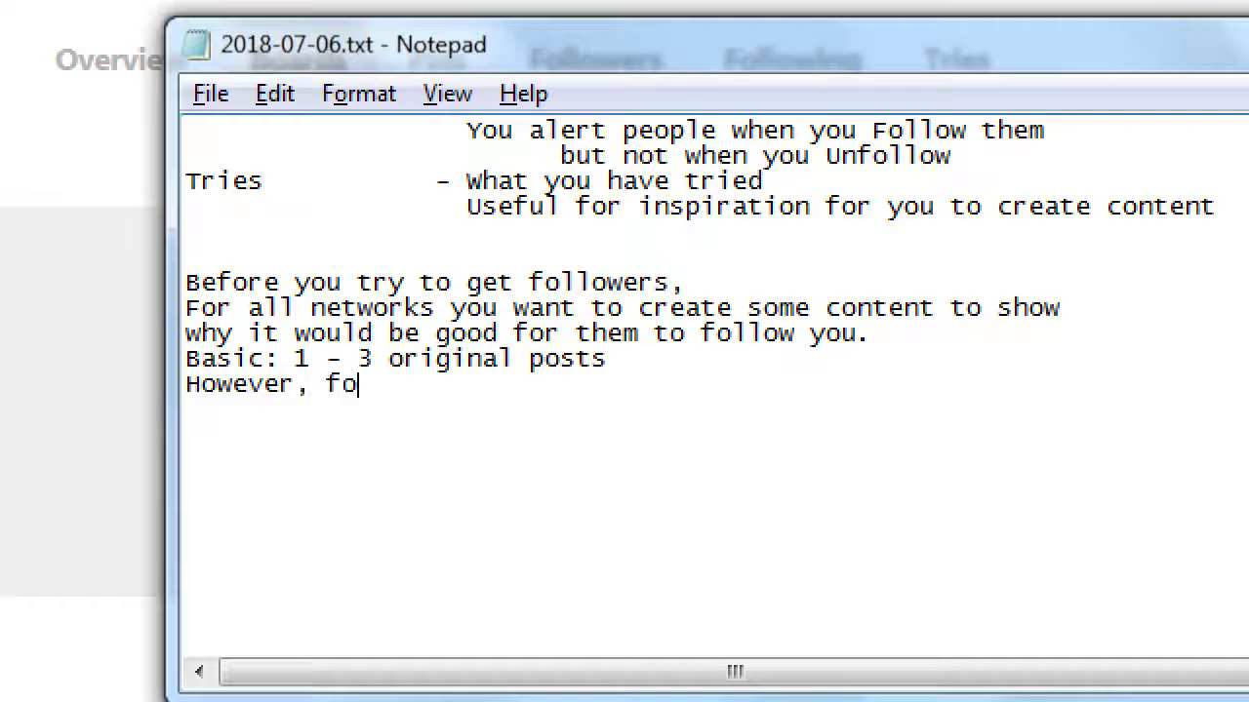
type("r Pinterest:")
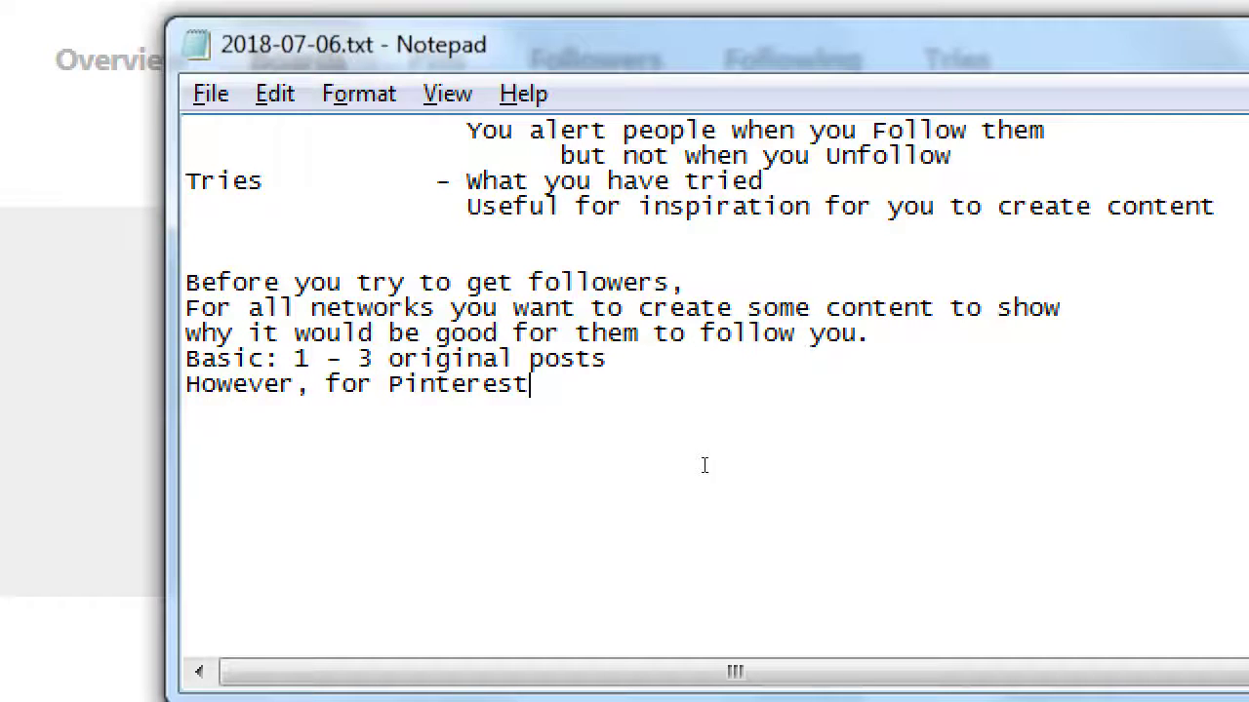
Step: Add the indented line "Also create Boards (1 - 3)" under "However, for Pinterest:"
key("Return")
key("Tab")
type("Also cr")
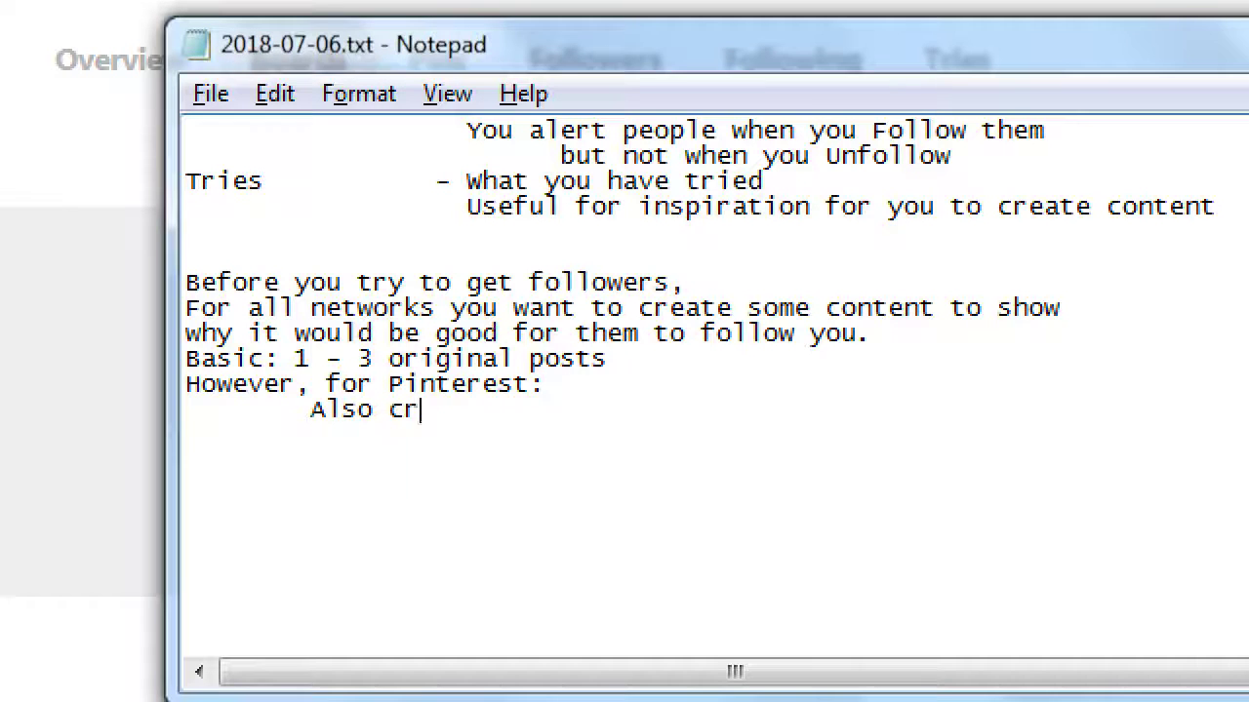
type("eate Boards ")
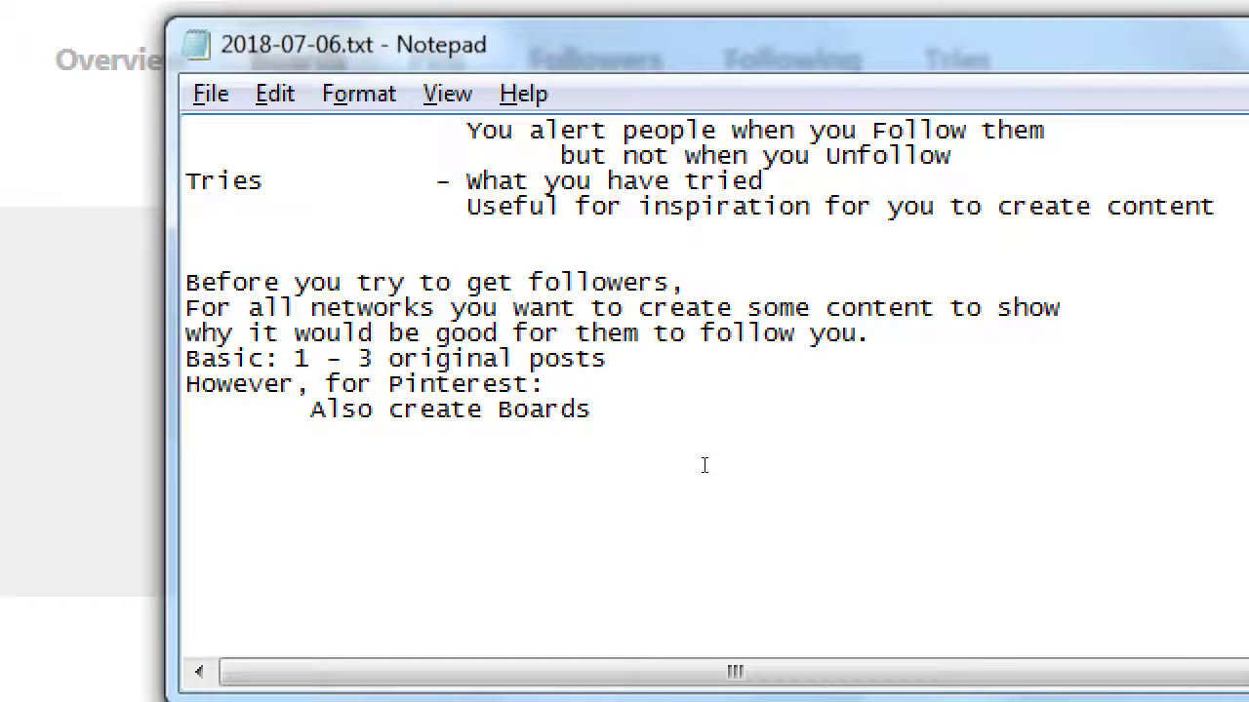
type("( 1")
key("BackSpace")
key("BackSpace")
type("1 - 3)")
Step: Add another indented line reading "When then determine how many Pins" below the Boards line
key("Return")
key("Tab")
type("When then dtermi")
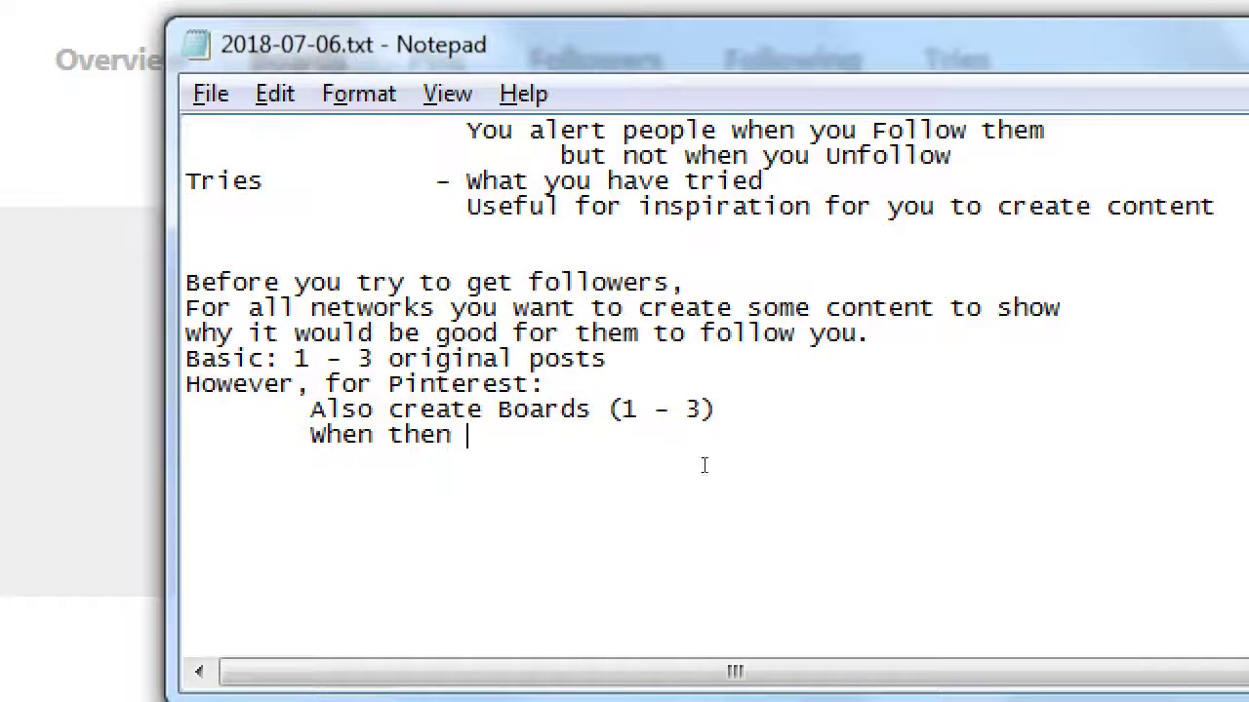
key("BackSpace")
key("BackSpace")
key("BackSpace")
key("BackSpace")
key("BackSpace")
type("etermine y")
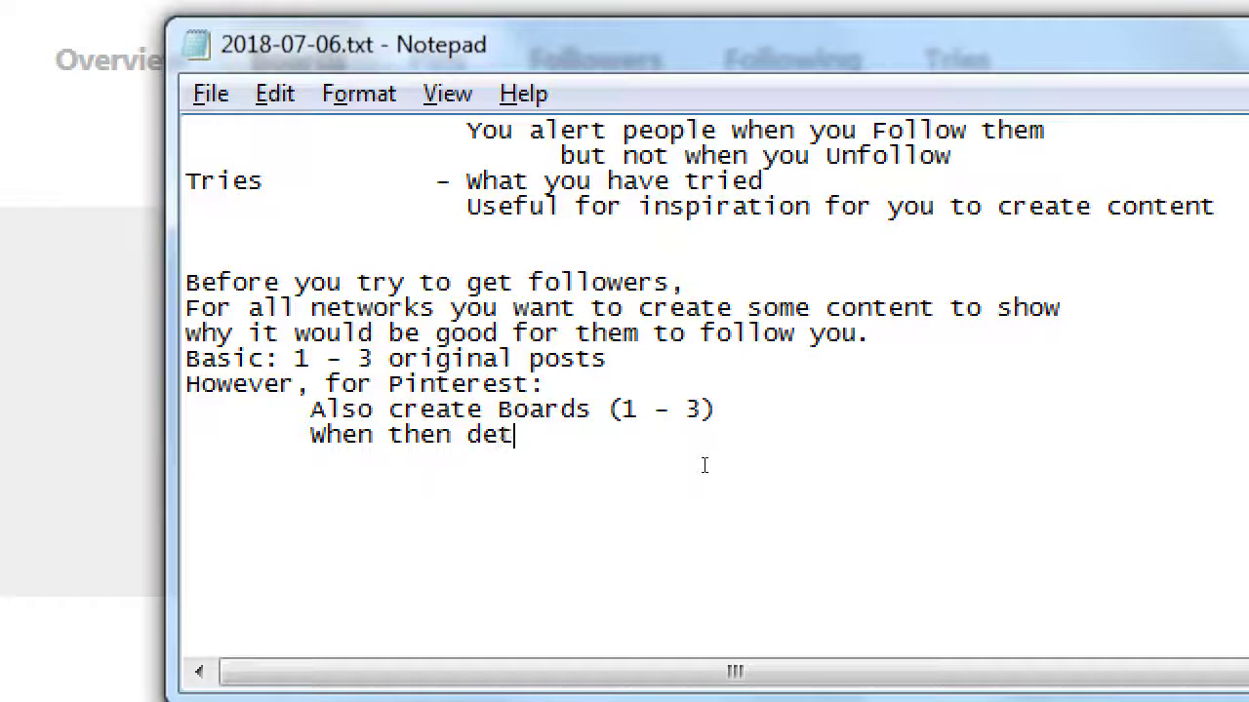
key("BackSpace")
key("BackSpace")
key("BackSpace")
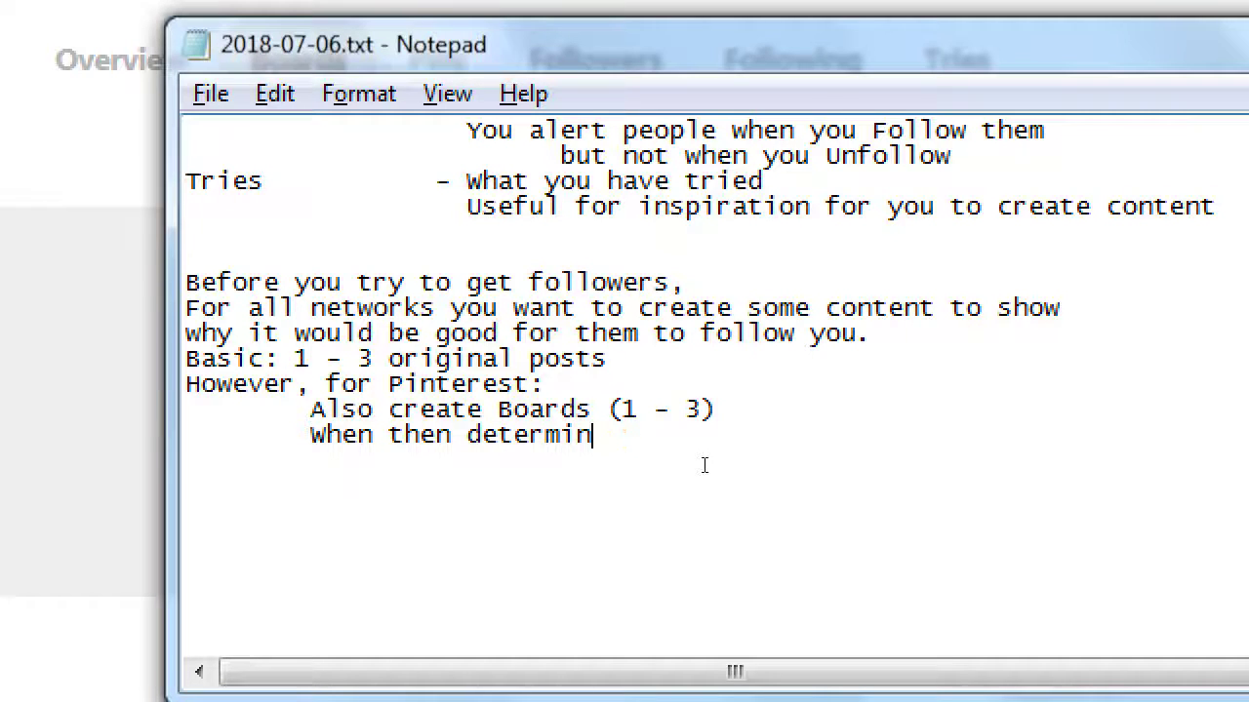
key("BackSpace")
key("BackSpace")
type("e")
key("BackSpace")
type("ne how many Pins")
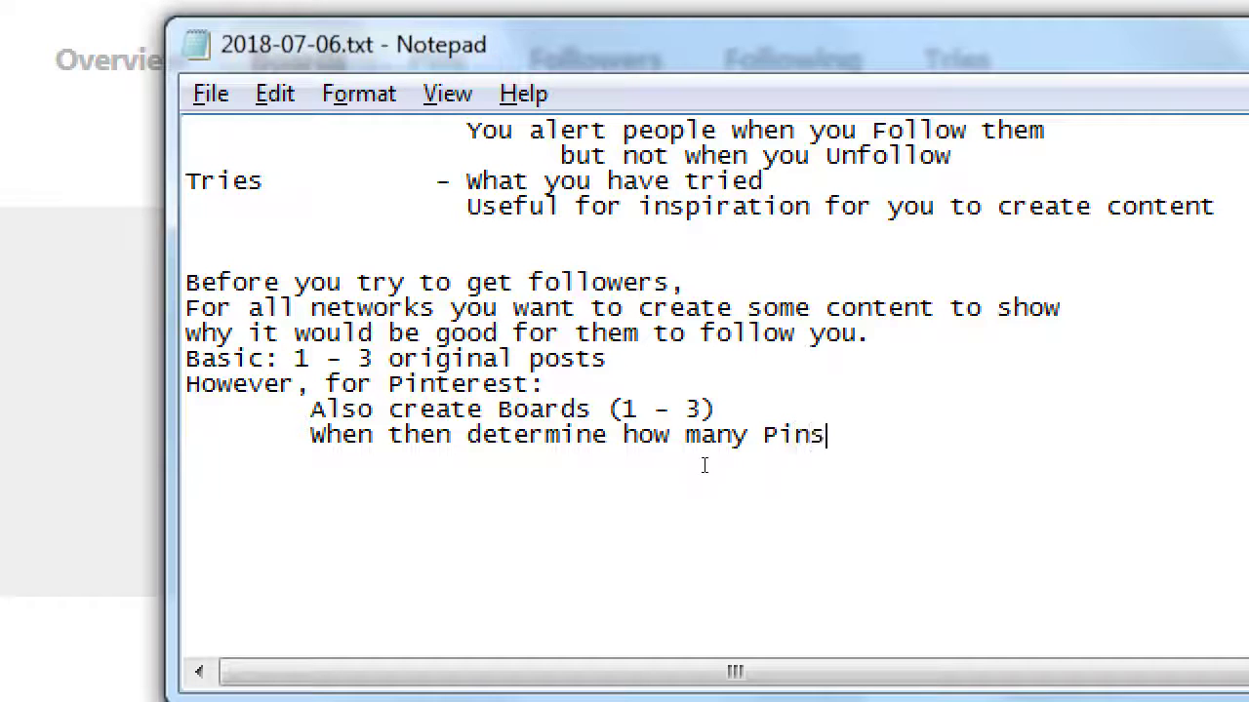
Step: Highlight the "Basic: 1 - 3 original posts" line for review and return to the empty space below the notes
key("Up")
key("Up")
key("Up")
key("End")
key("shift+Home")
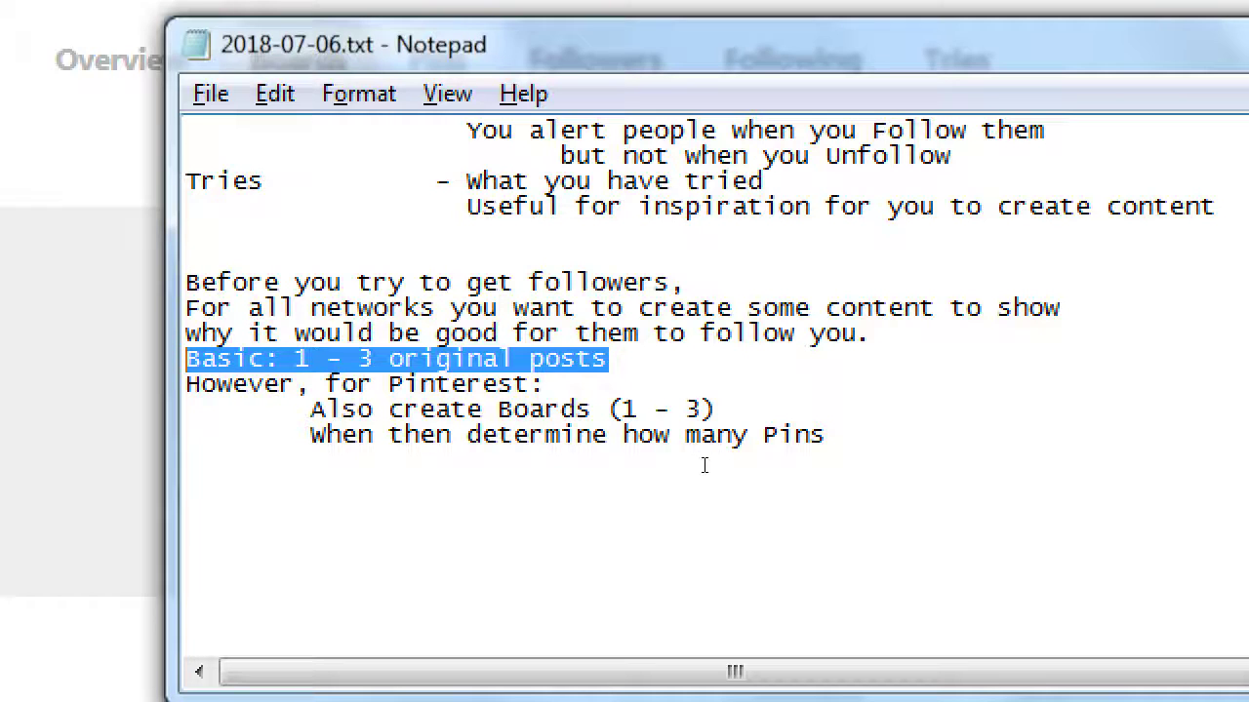
key("Down")
key("Down")
key("Down")
key("Down")
key("Down")
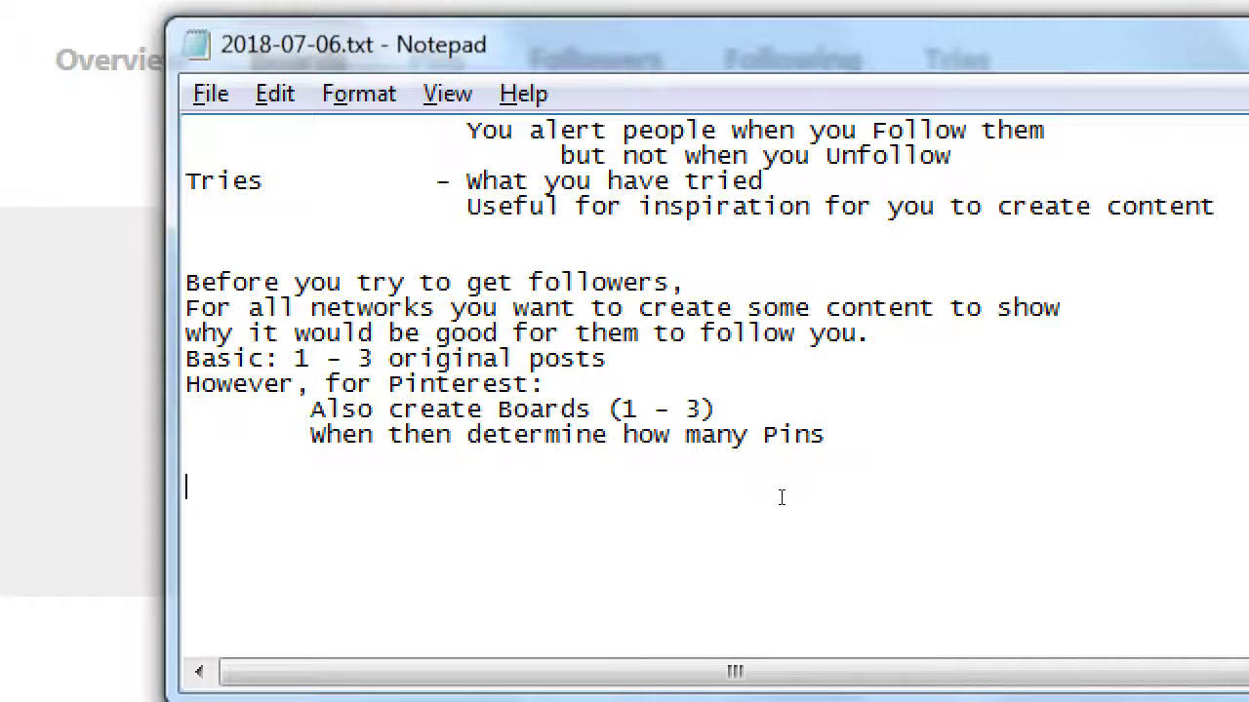
Step: Remove the word "When" from the line about Pins and capitalize "Then" as its first word
key("Up")
key("Right")
key("Right")
key("Right")
key("Right")
key("Right")
key("Right")
key("ctrl+shift+Left")
key("BackSpace")
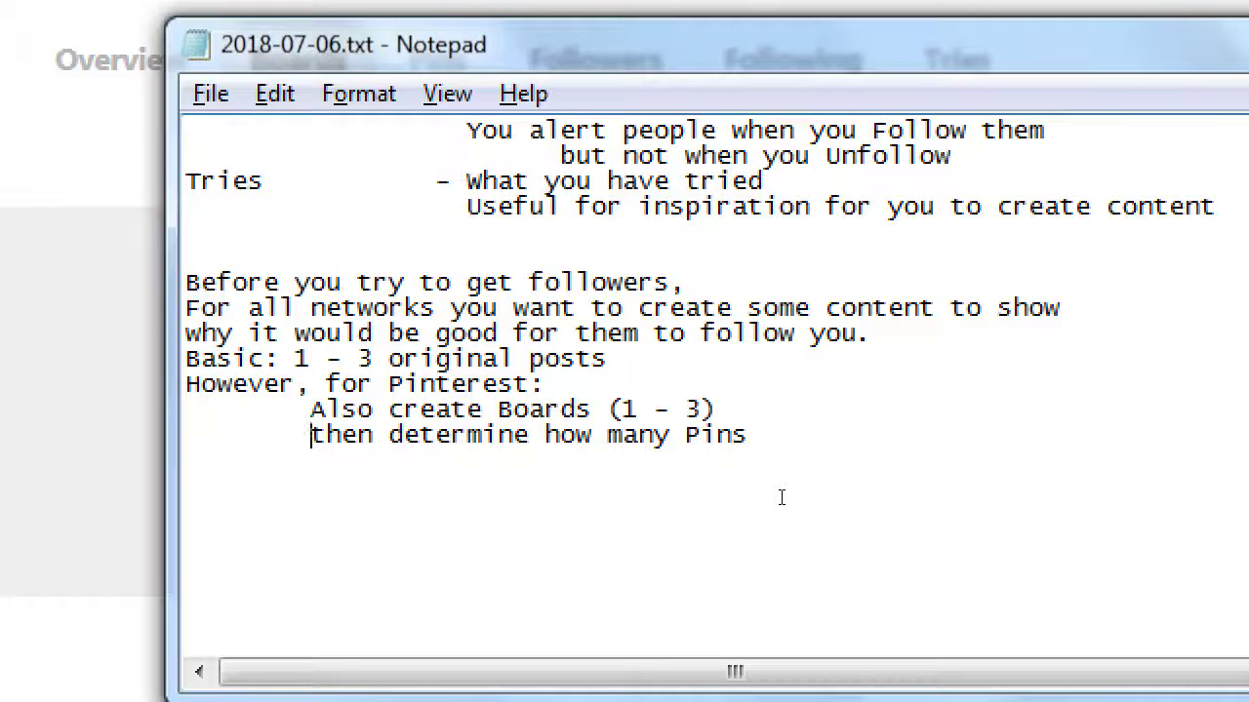
key("shift+Right")
type("T")
Step: Insert "that" and correct the verb so the line reads "Then that determines how many Pins"
key("Right")
key("Right")
key("Right")
key("Right")
type("that")
key("Right")
key("Right")
key("Right")
key("Right")
key("Right")
key("Right")
key("Right")
key("Right")
key("Right")
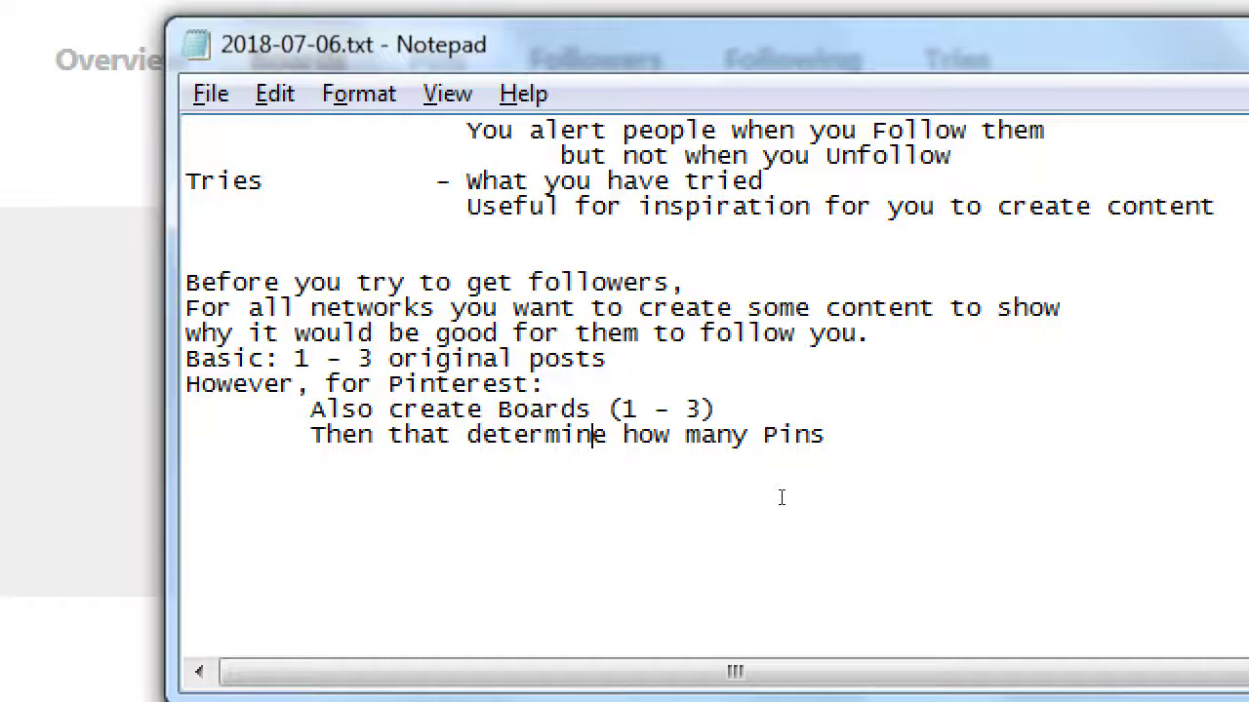
type("s")
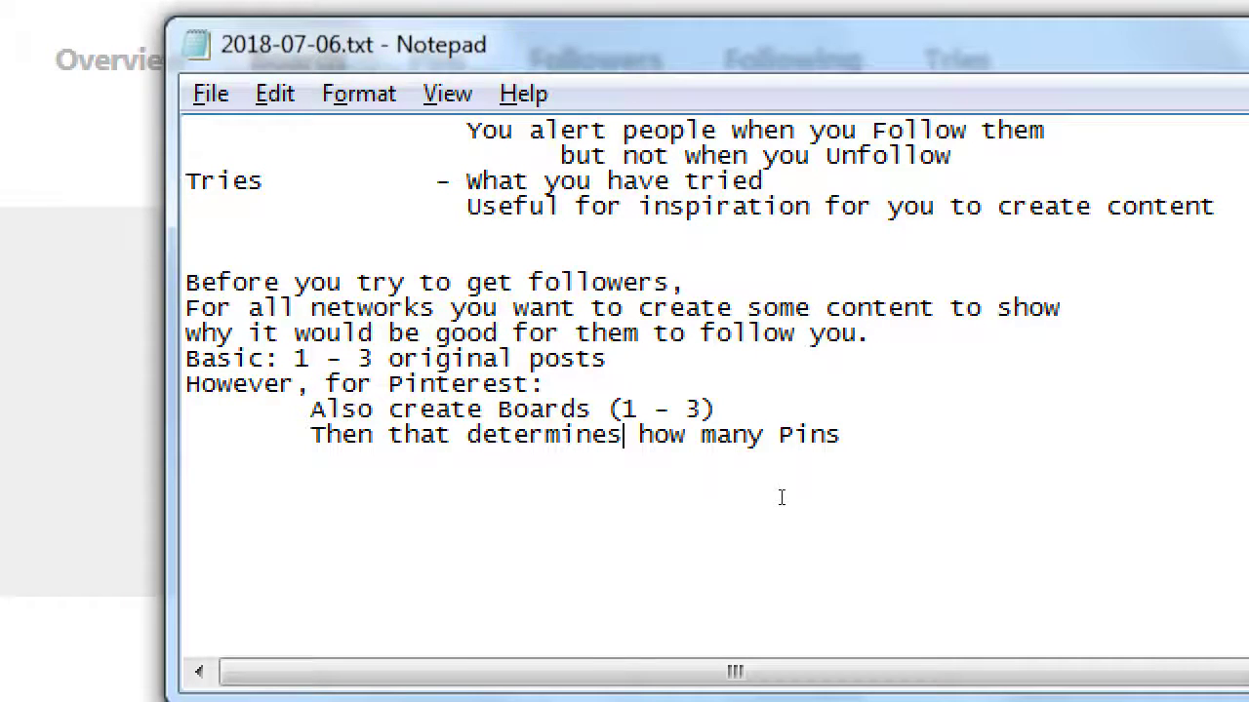
key("End")
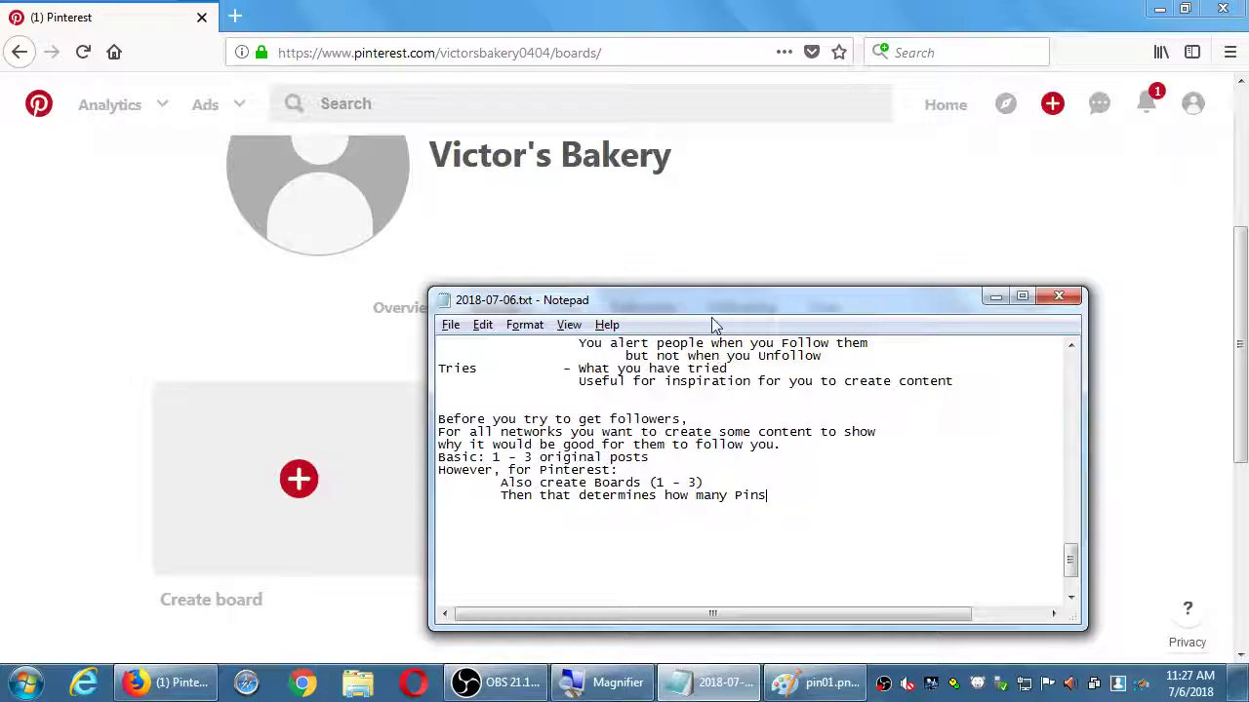
Step: Move the notes window clear of the Pinterest Boards tab and leave one blank line below the Pins line
left_click_drag(712, 310, 830, 261)
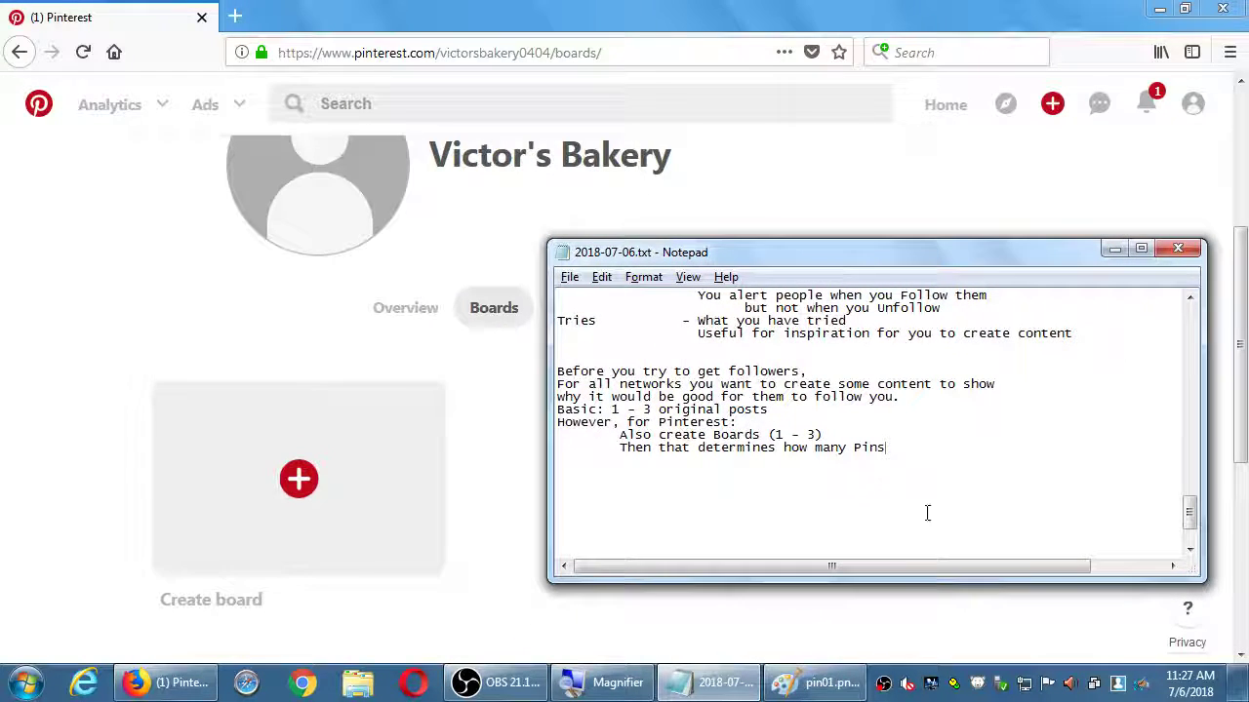
key("Return")
key("Return")
key("Return")
key("Return")
key("Return")
key("BackSpace")
key("BackSpace")
key("BackSpace")
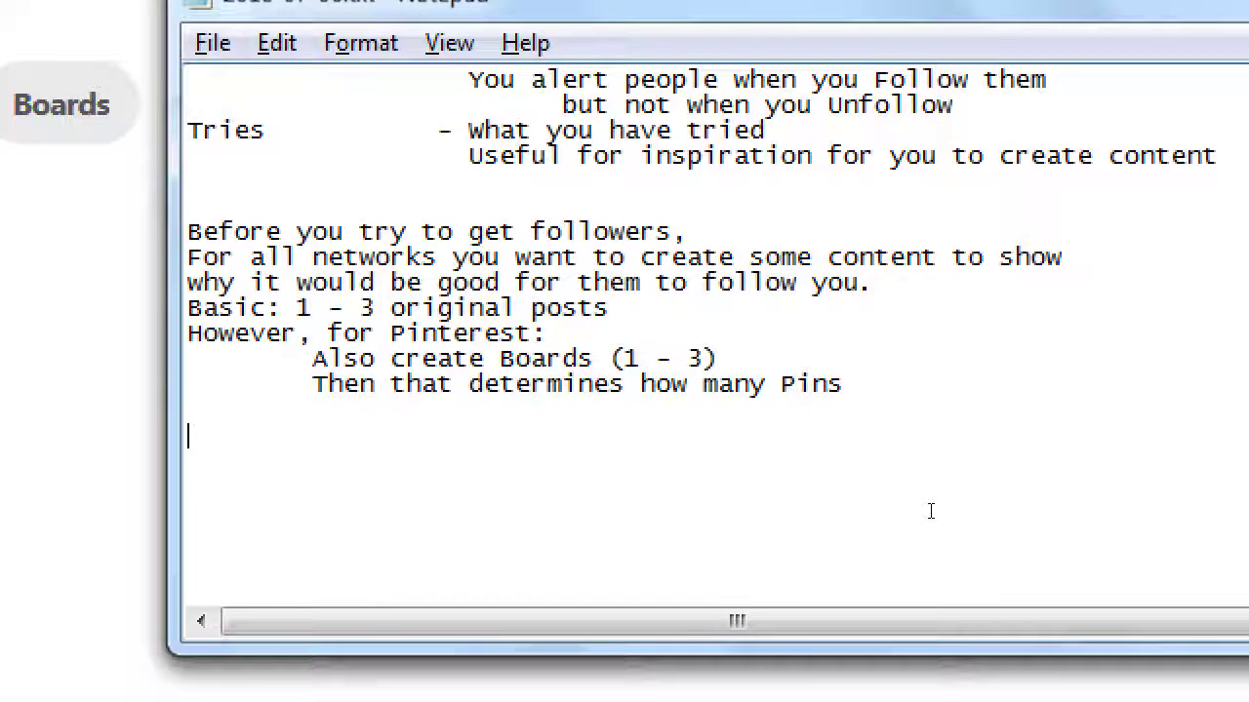
Step: Add the heading "Tips on creating Boards:" and start an indented line beneath it
type("Tips on cre")
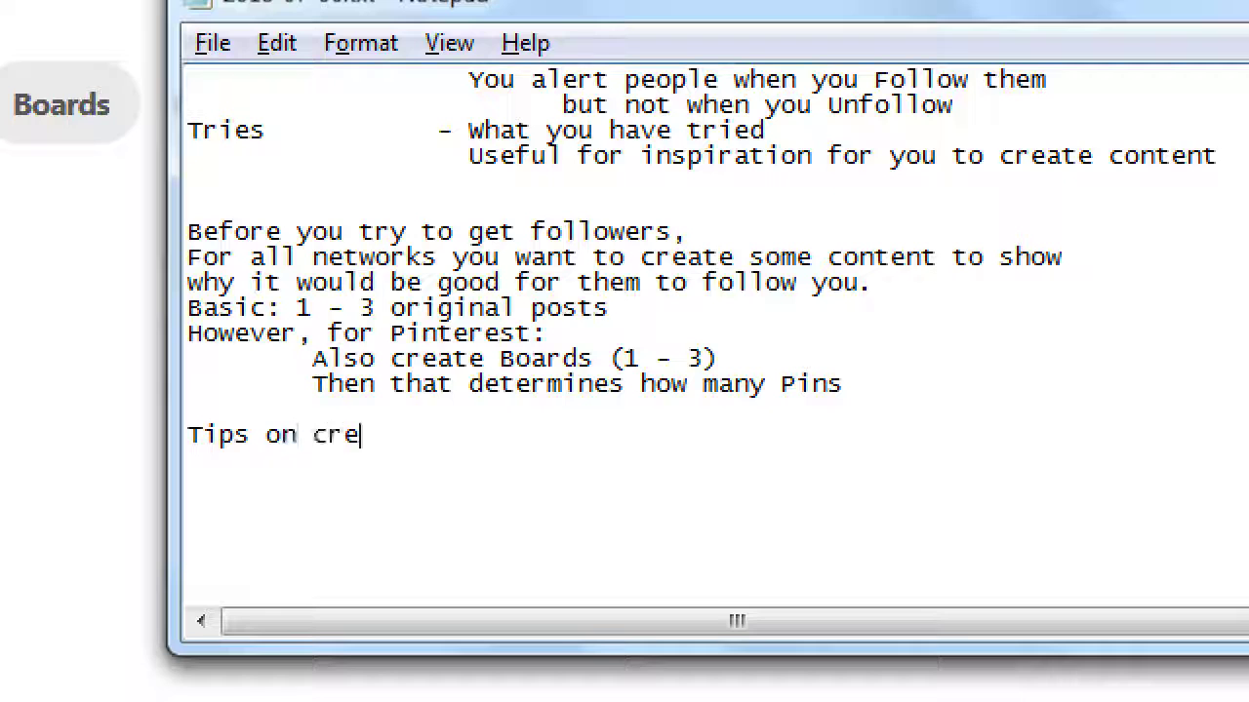
type("atr")
key("BackSpace")
type("ing ")
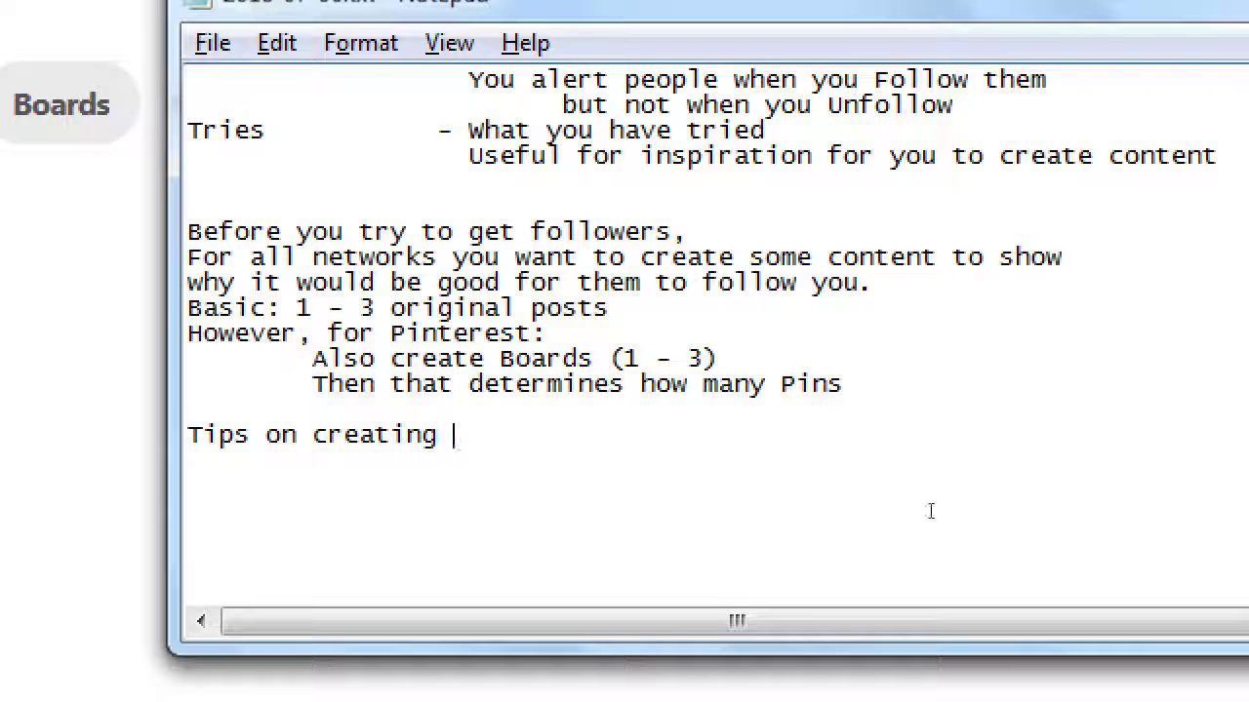
type("Boards:")
key("Return")
key("Tab")
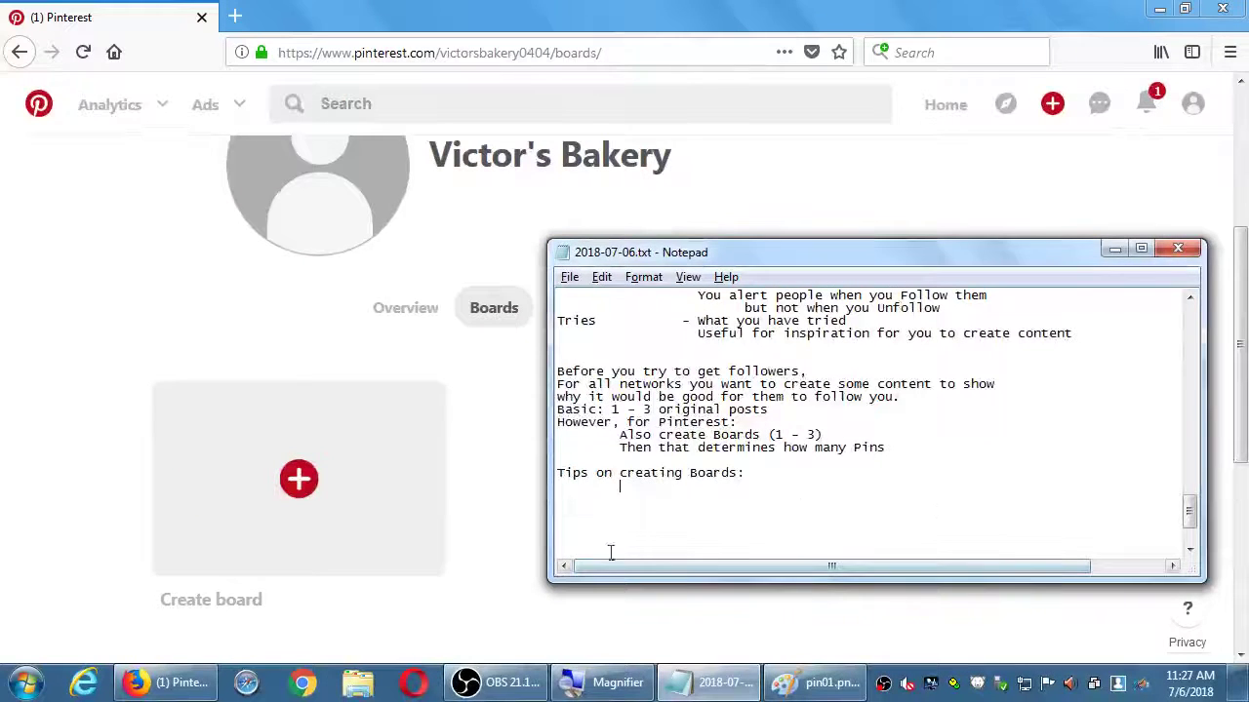
Step: Switch to Pinterest, open the form for creating a board, and return to the Notepad notes
left_click(120, 419)
left_click(201, 454)
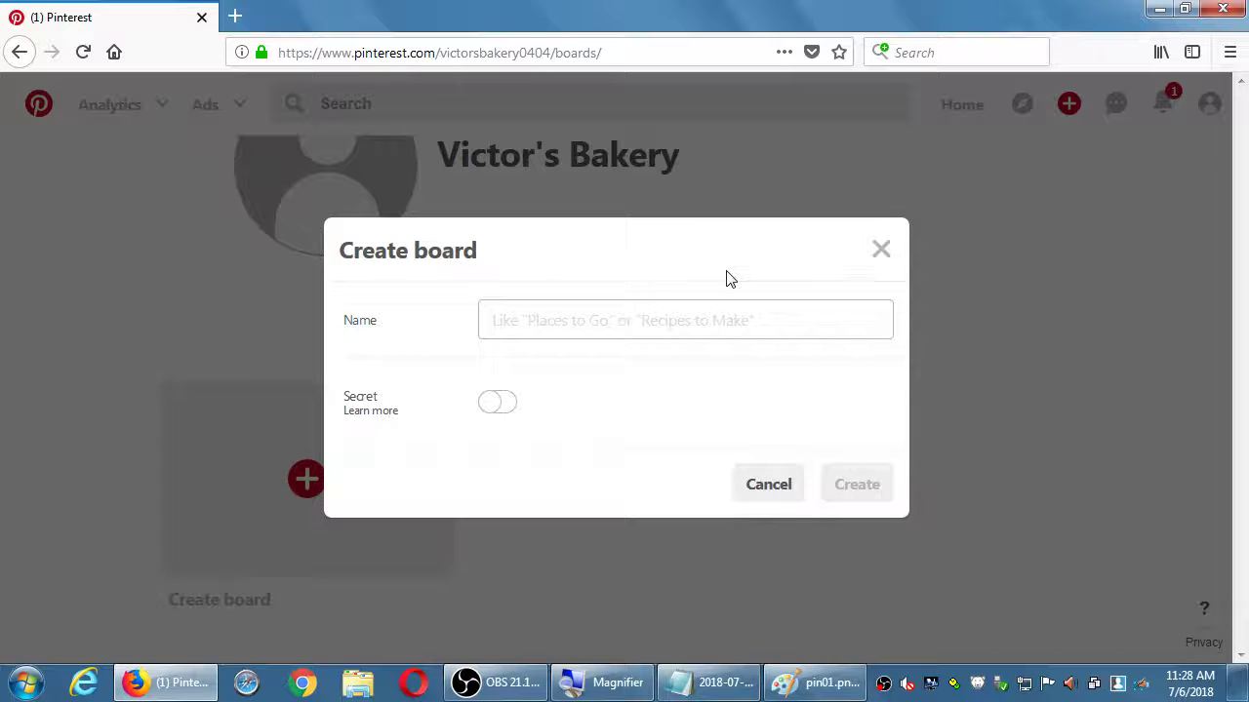
left_click(712, 688)
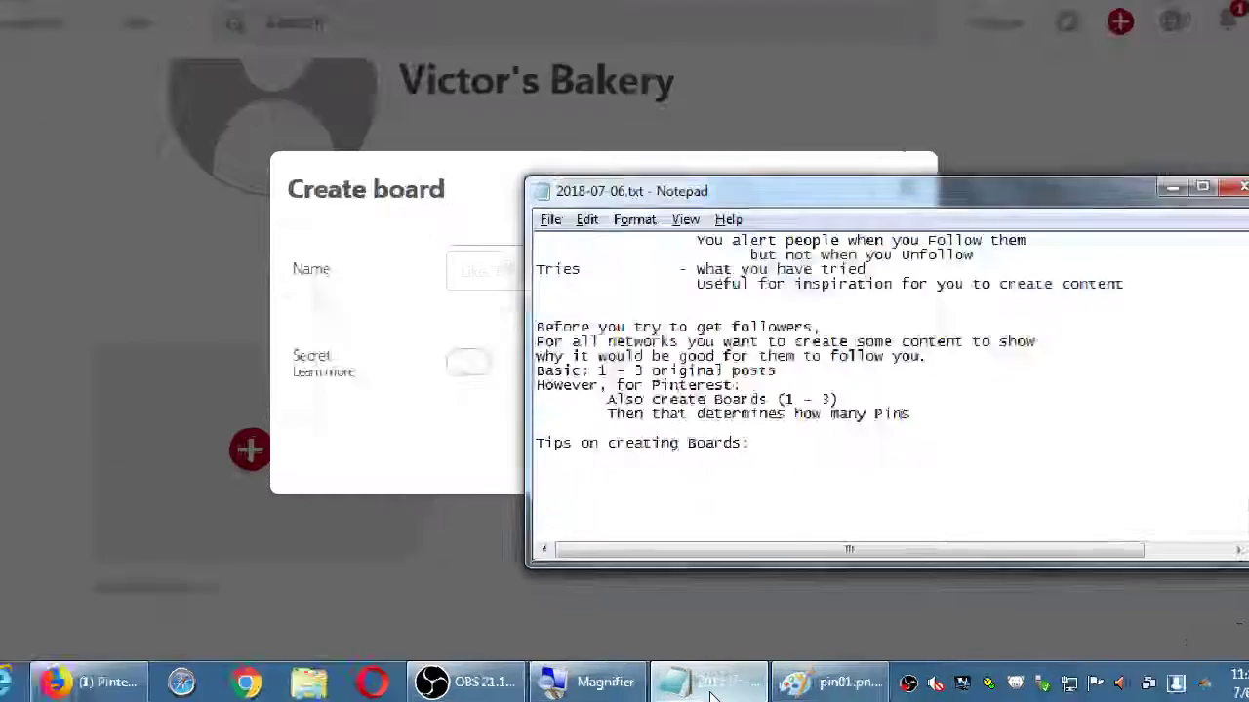
Step: Write the tip "Create Boards with an Active Voice" on the indented line under the heading
type("C")
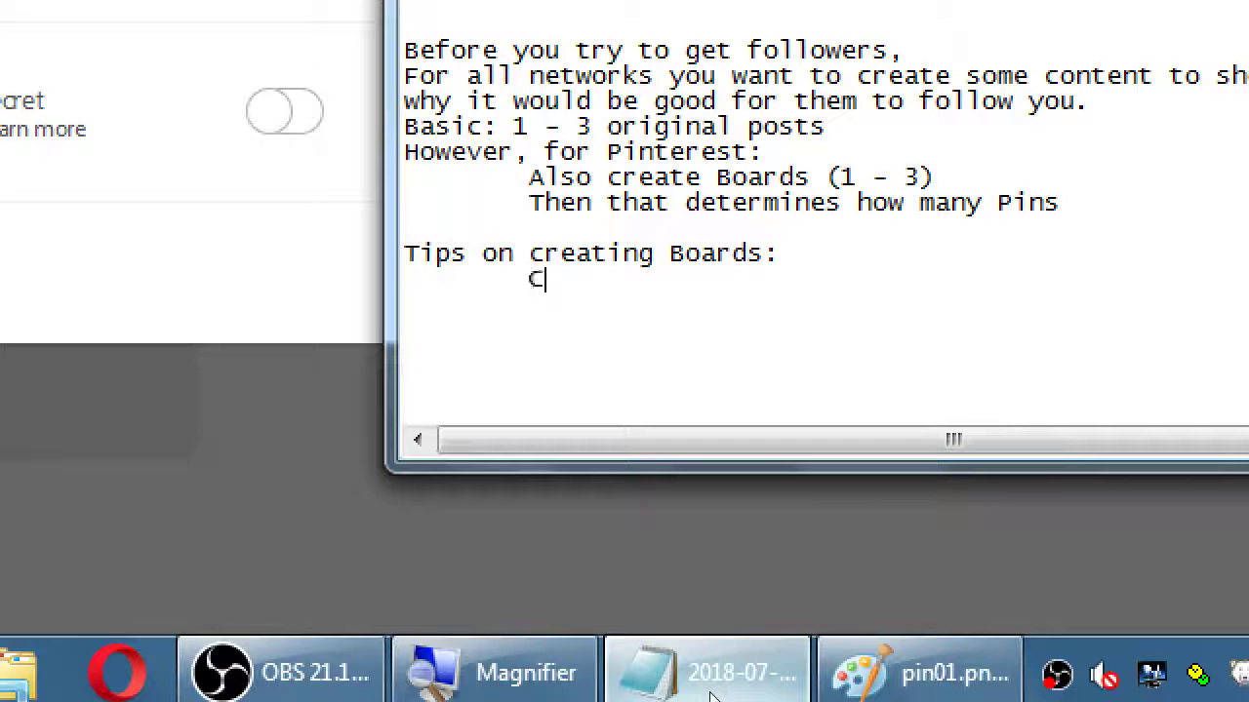
type("reate Boards with an ")
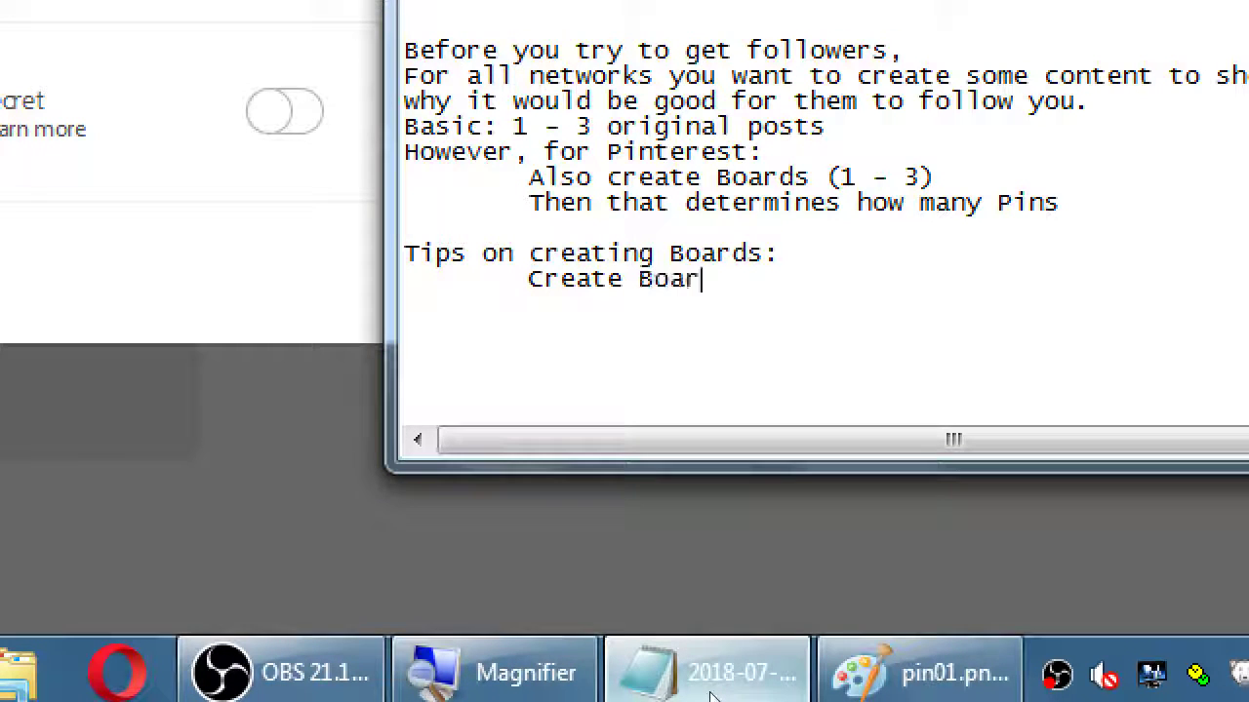
type("Active Voice")
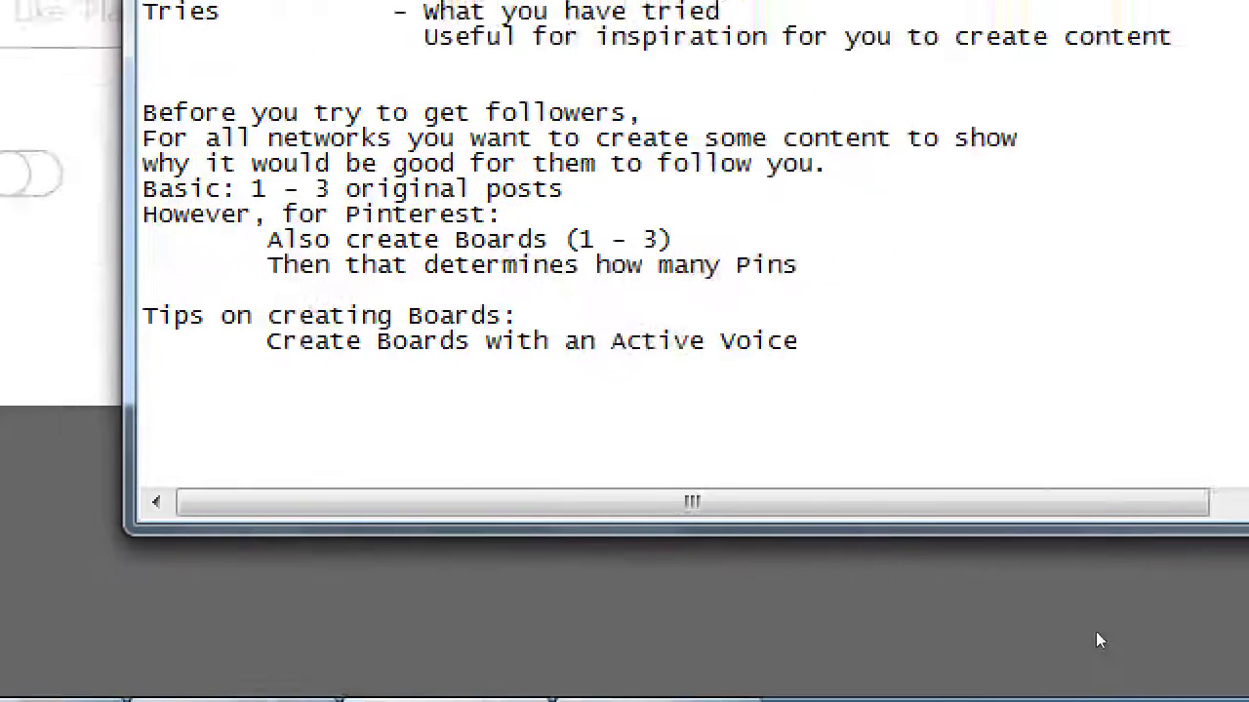
Step: Add the indented examples "Bad: Recipes" and "Good: Recipes to Try" below the Active Voice tip
key("Return")
key("Tab")
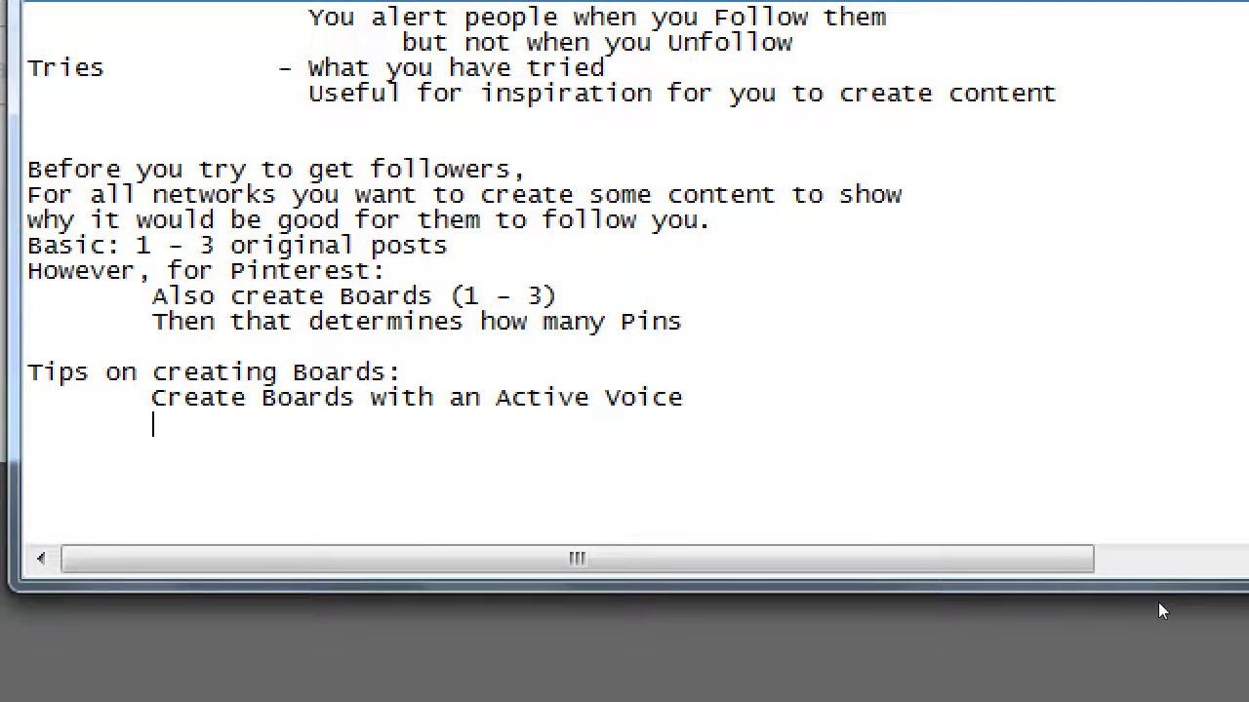
type("Bad: Recipes")
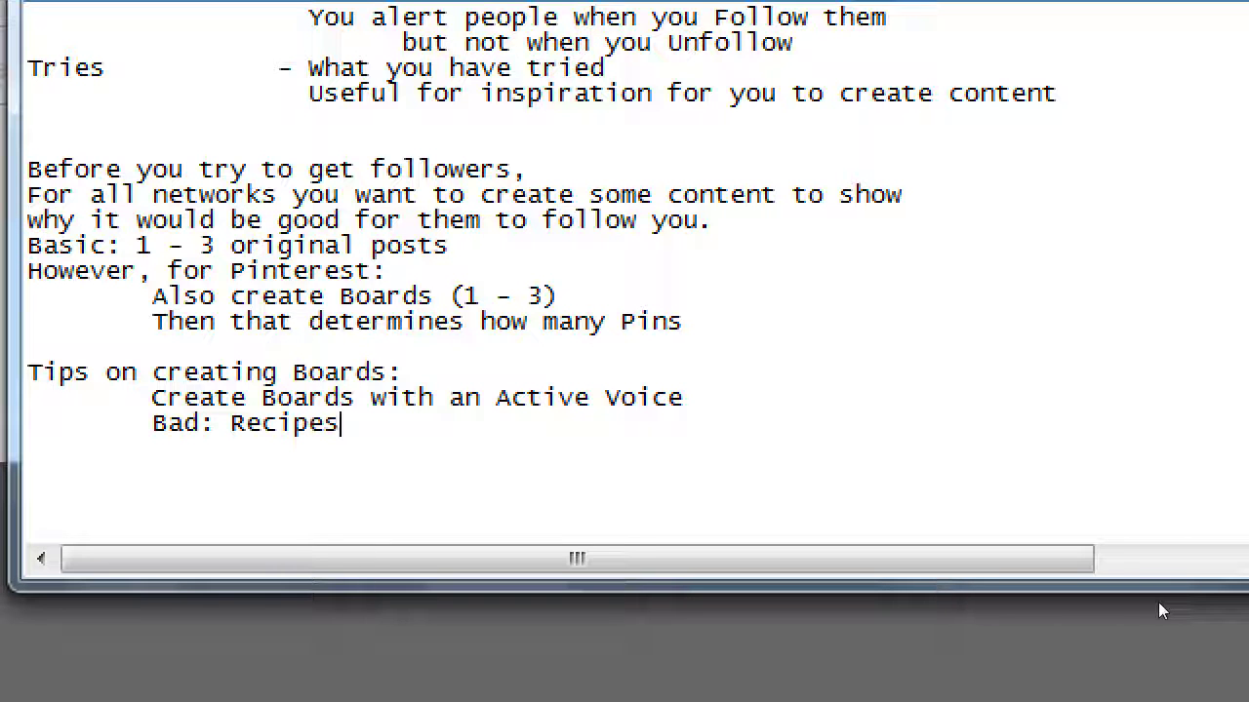
key("Return")
key("Tab")
type("Good: ")
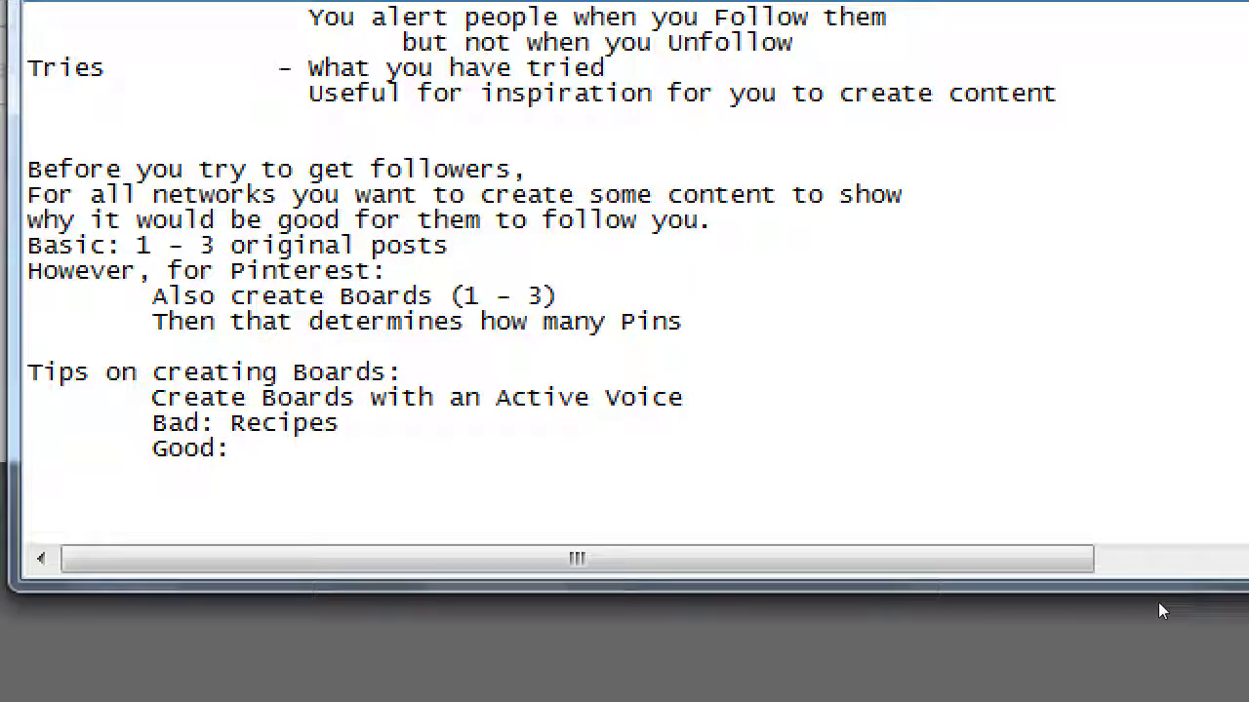
type("Recipes to Try")
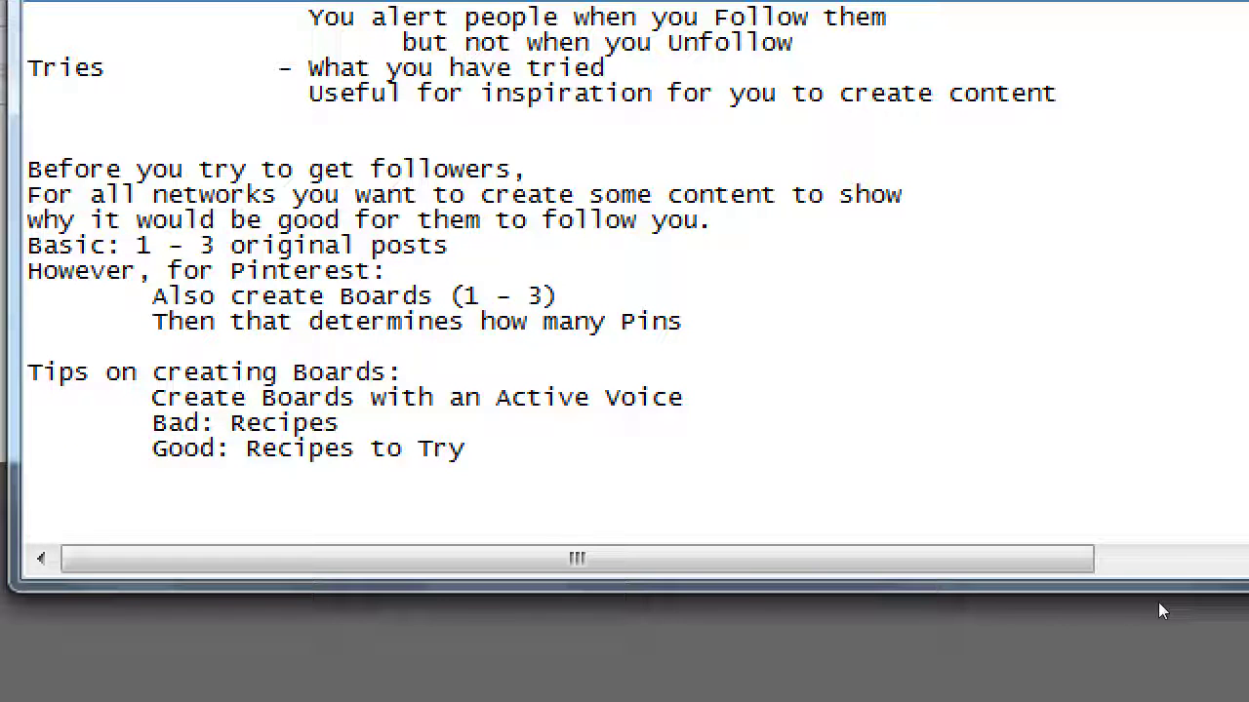
Step: Add a third indented example reading "Gooder: Healthy Kids Recipes to Try Together"
key("Return")
key("Tab")
type("Gooder: Kids ")
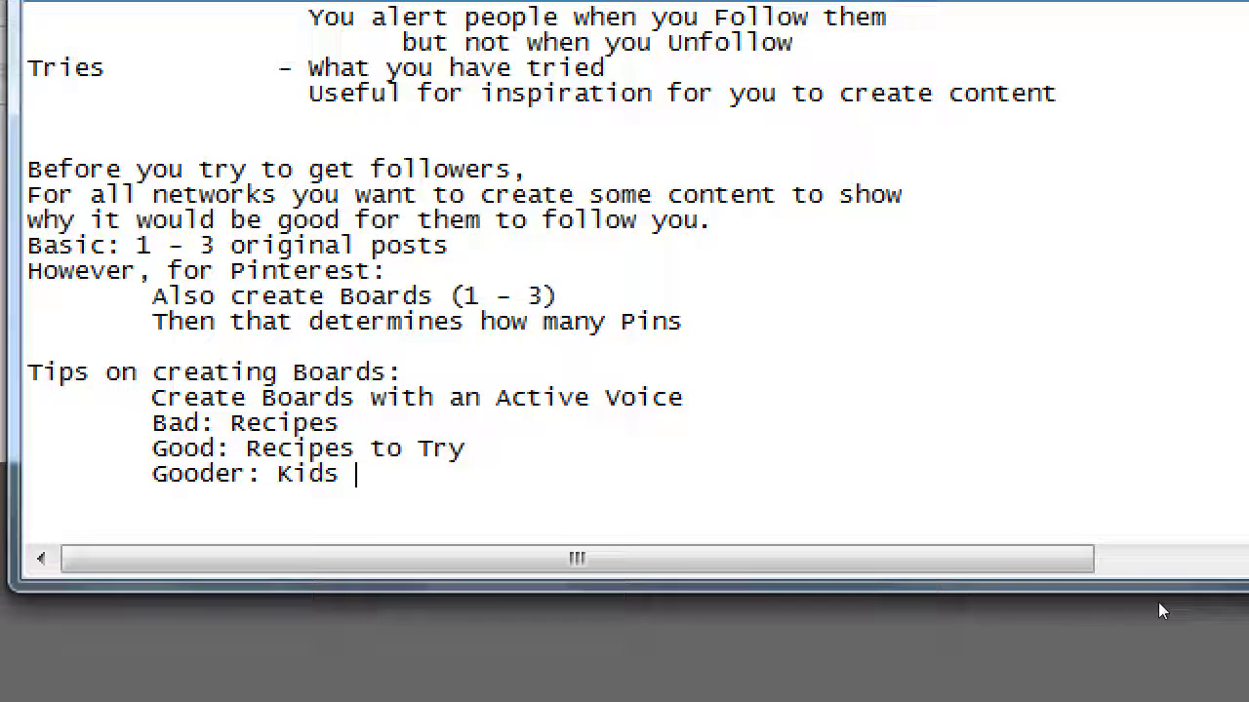
type("R")
key("BackSpace")
key("BackSpace")
key("BackSpace")
key("BackSpace")
key("BackSpace")
key("BackSpace")
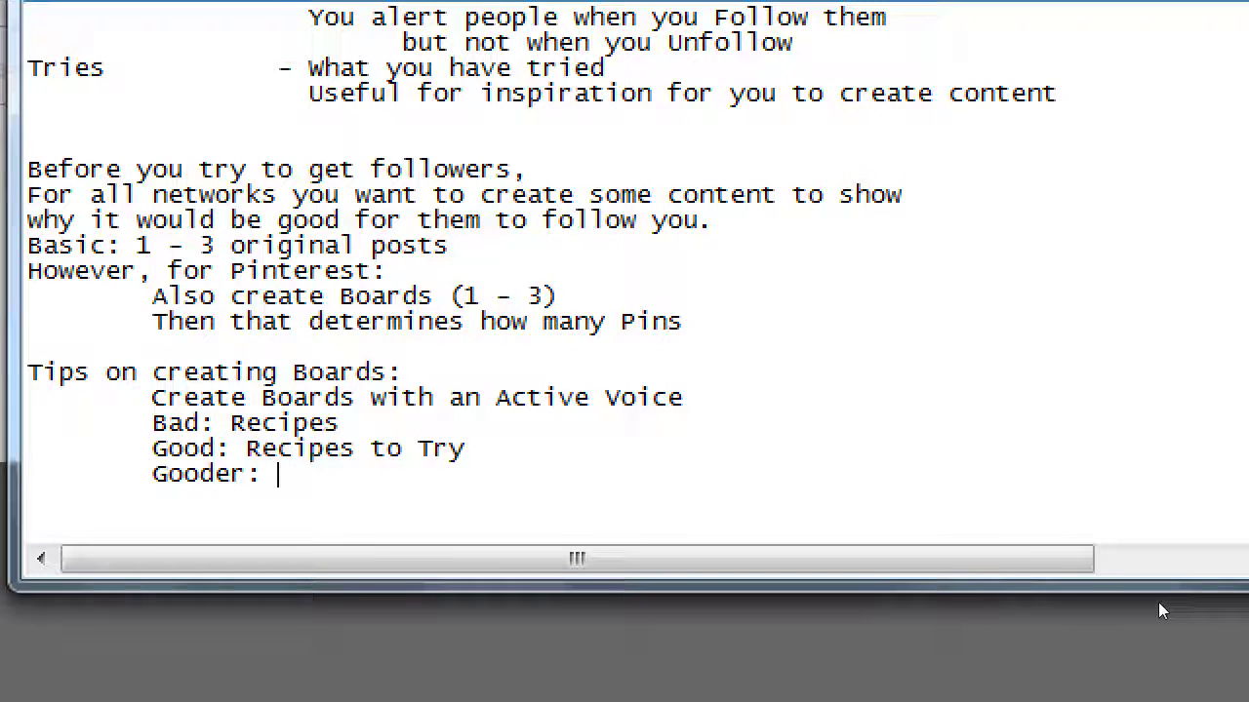
type("Healthy Kids ")
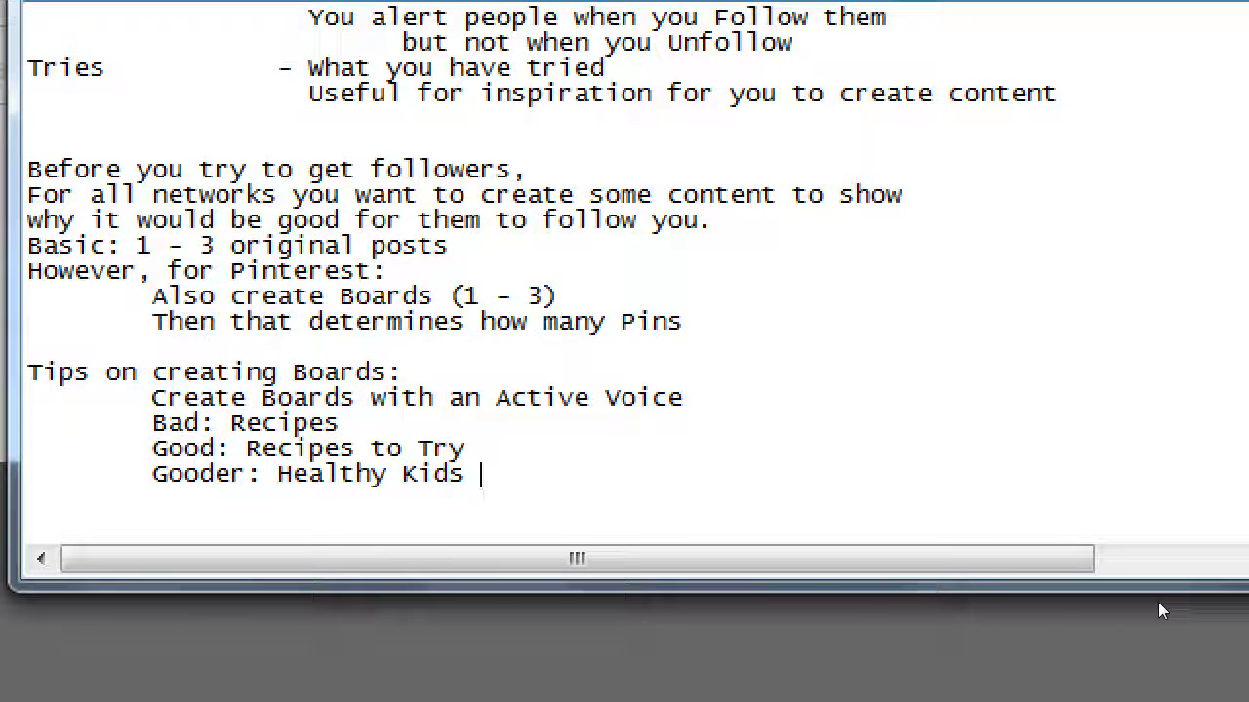
type("Recipes to T")
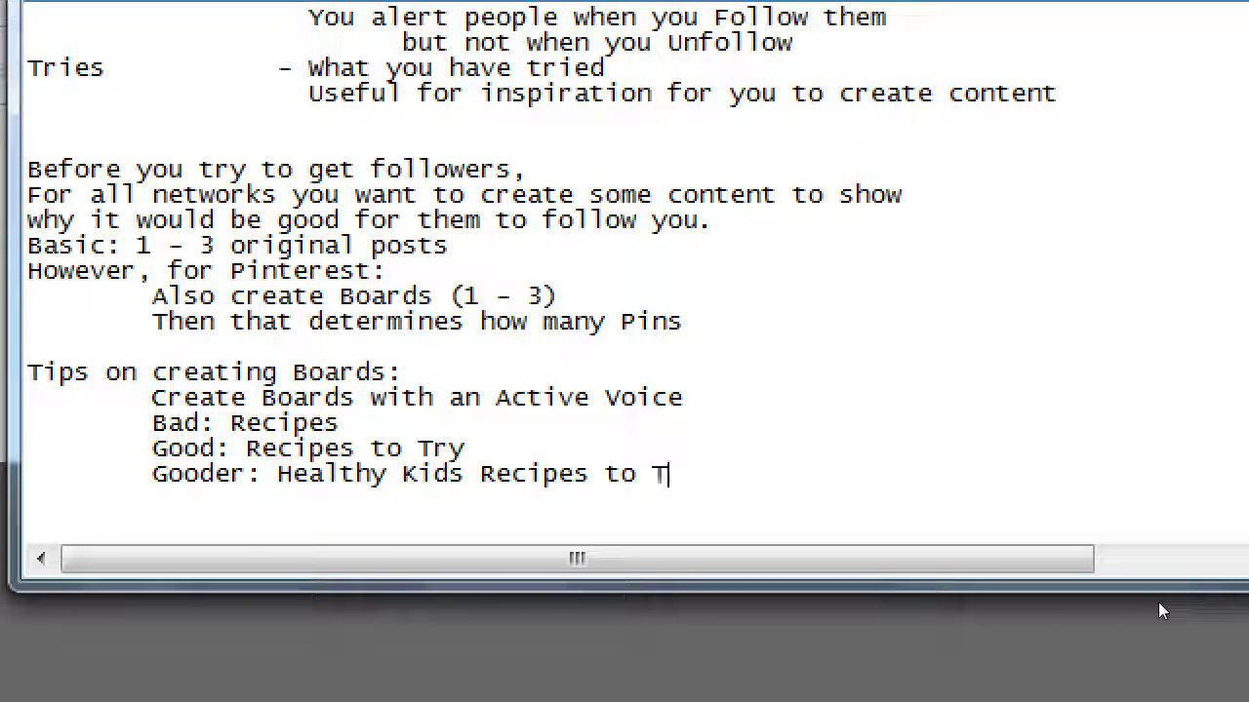
type("ry Together")
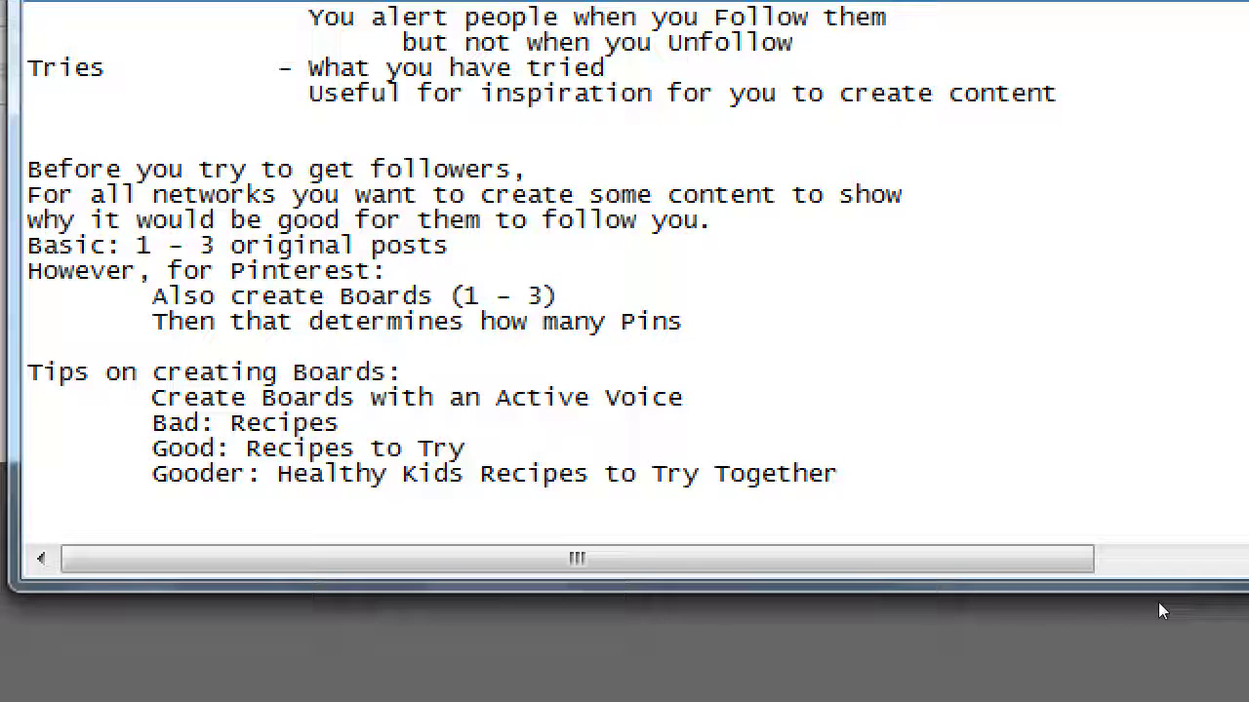
Step: Copy the text "Healthy Kids Recipes to Try Together" from the Gooder example in the notes
key("Return")
key("Left")
key("Left")
key("ctrl+shift+Left")
key("ctrl+shift+Left")
key("ctrl+shift+Left")
key("ctrl+shift+Left")
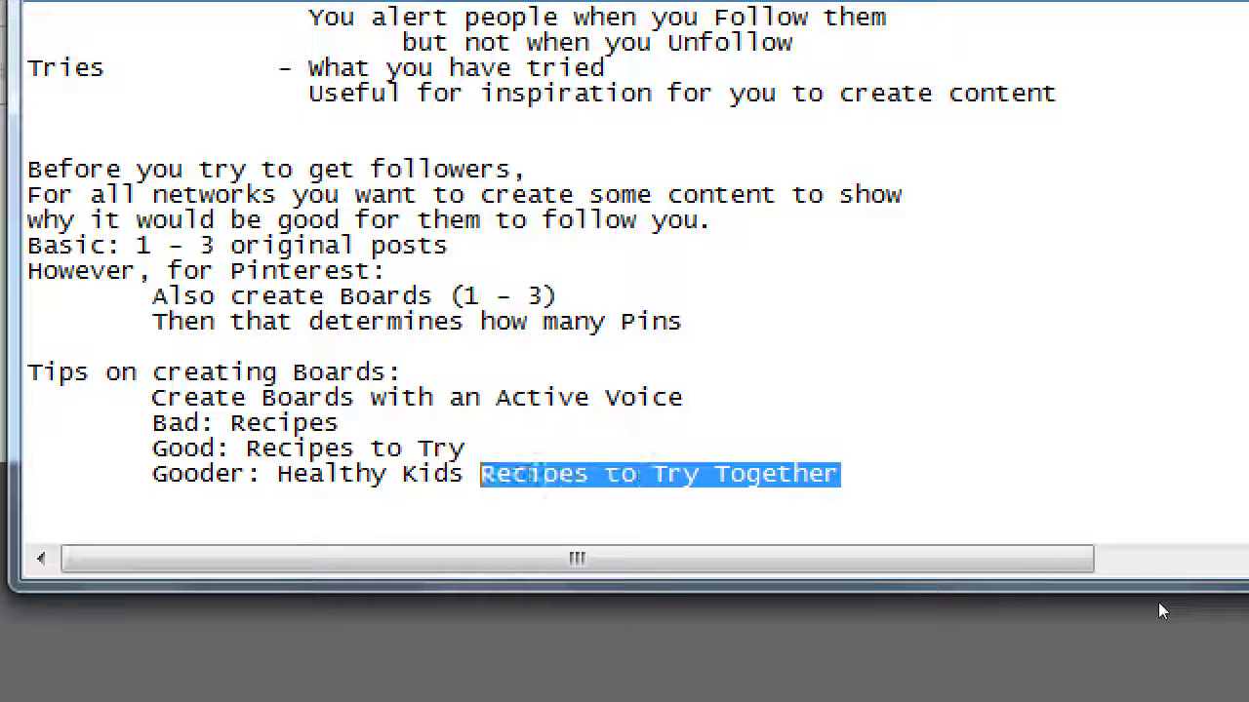
key("ctrl+shift+Left")
key("ctrl+shift+Left")
key("ctrl+c")
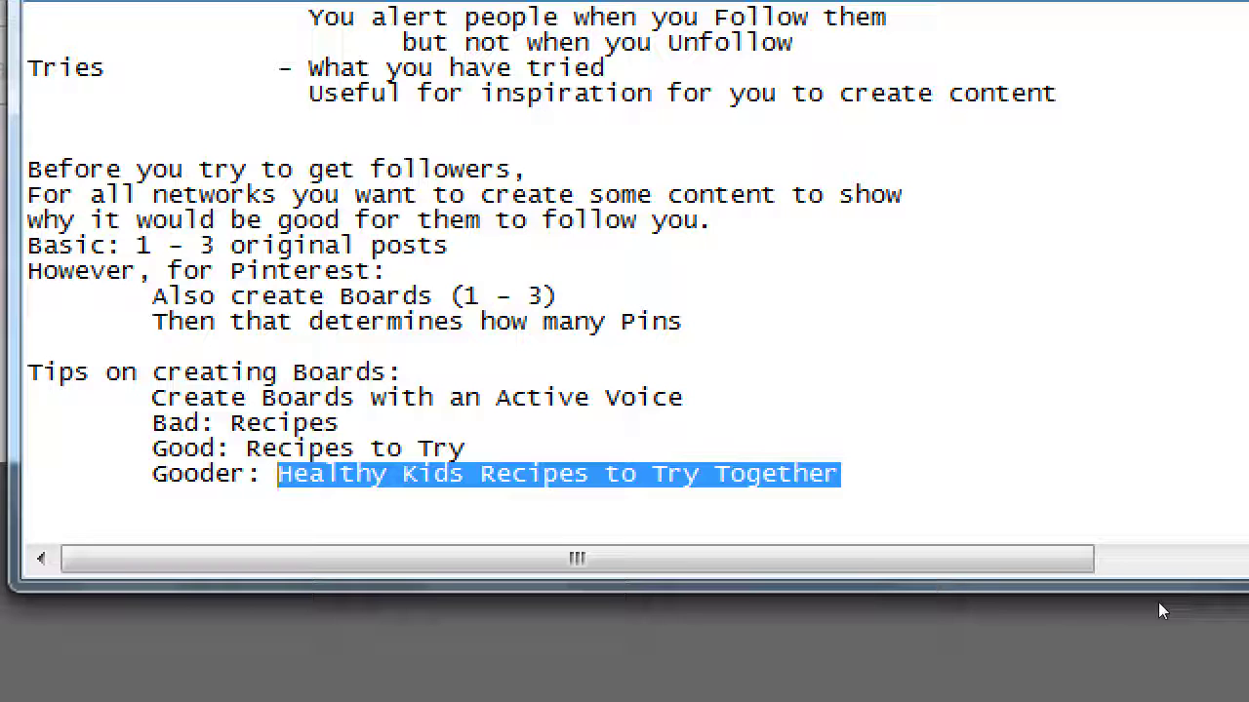
Step: Switch to Pinterest and paste the copied text as the name of the new board
key("super+minus")
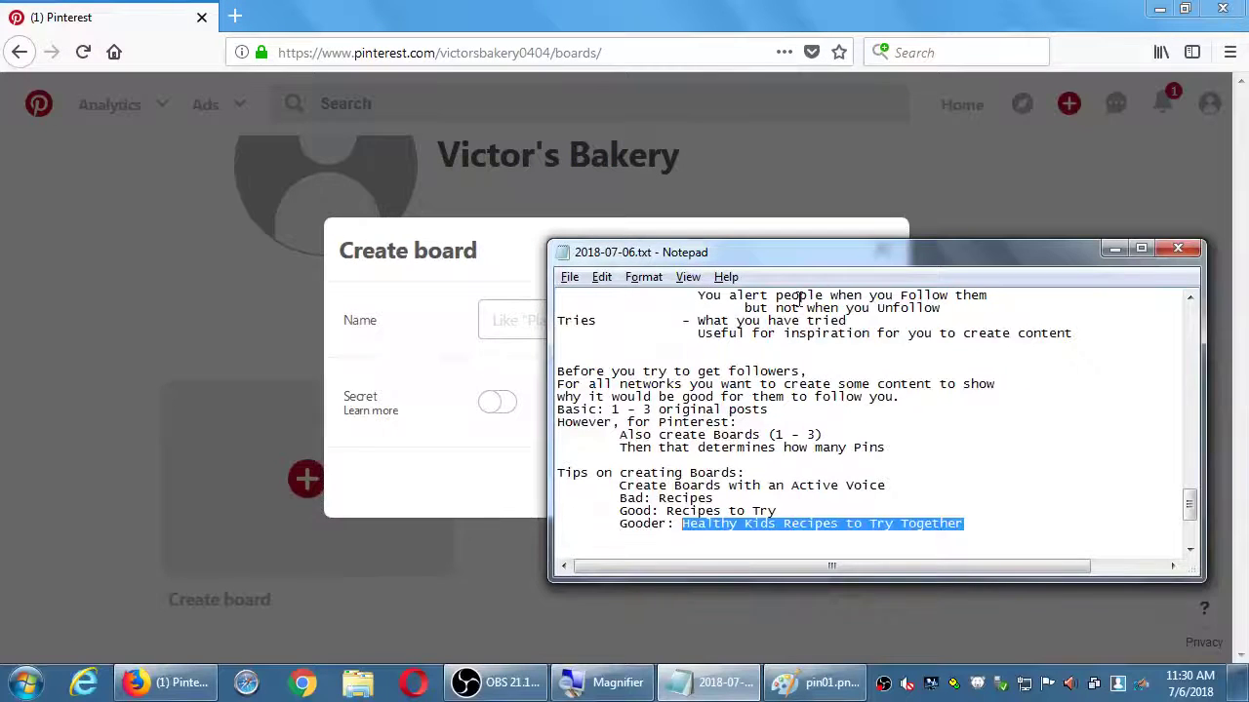
left_click(520, 326)
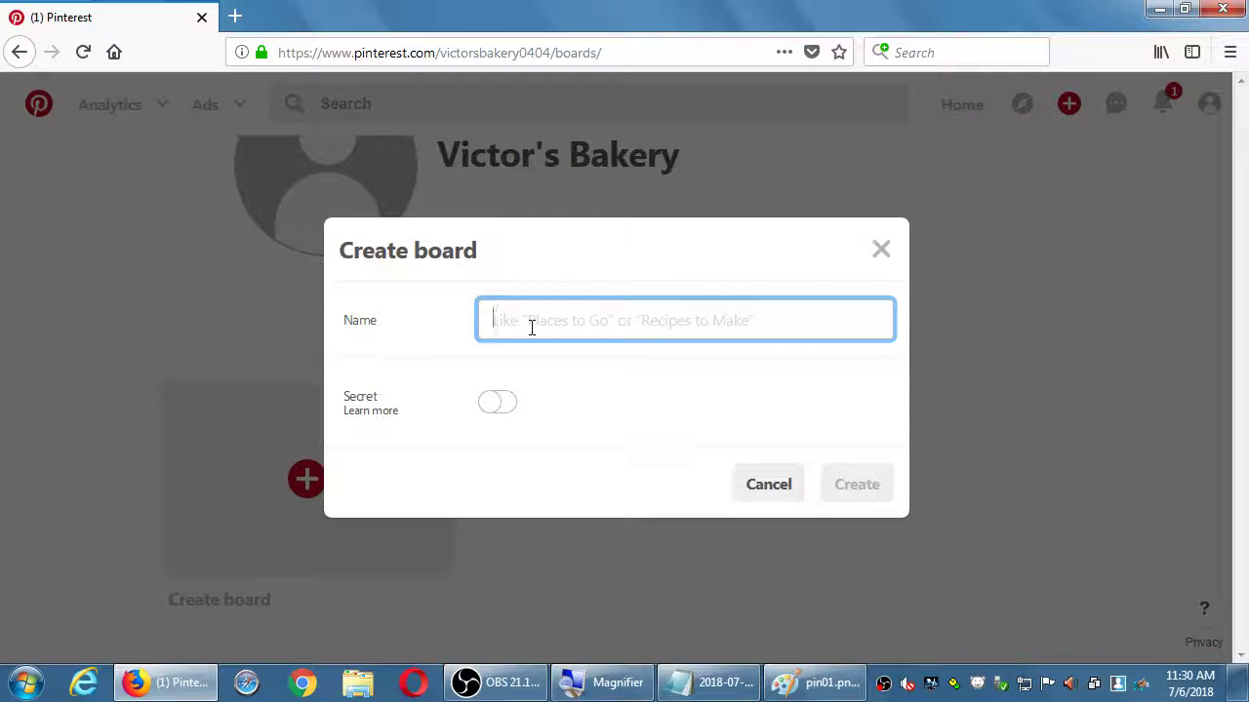
key("ctrl+v")
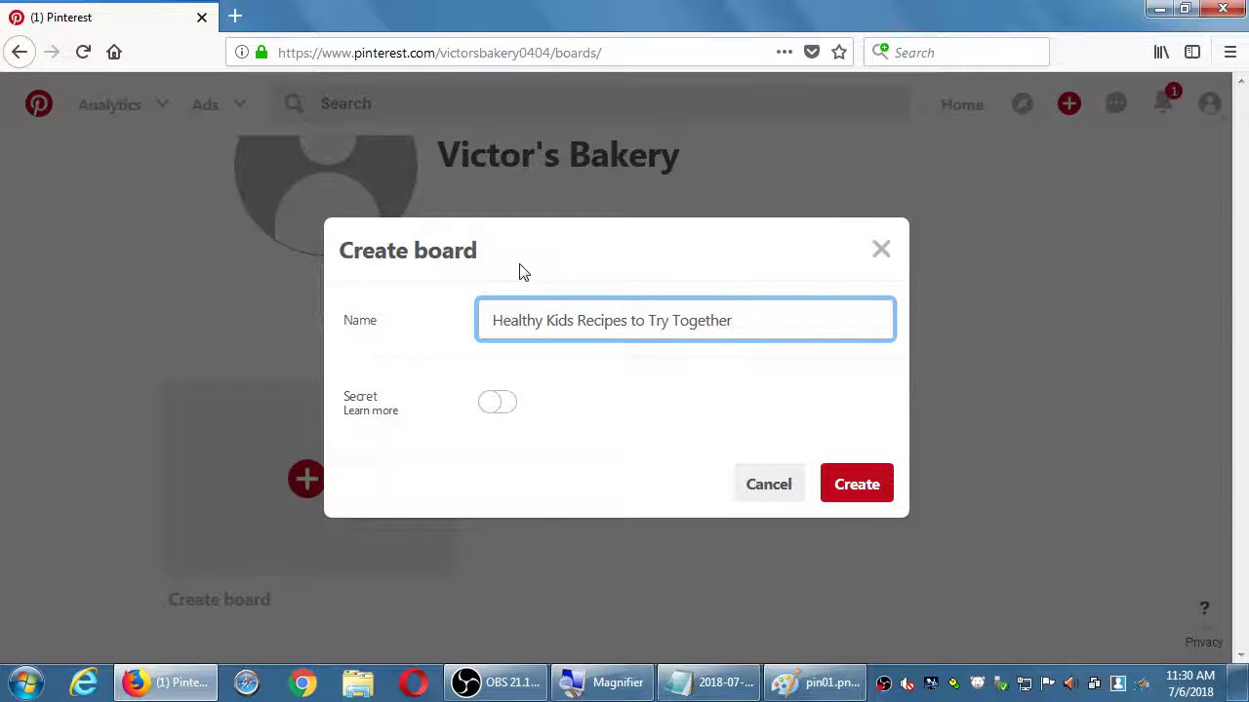
key("Left")
key("Left")
key("Left")
key("Left")
key("Left")
key("Left")
key("Left")
key("Left")
key("Left")
key("Left")
key("Left")
key("Left")
key("Left")
key("Left")
key("Left")
key("Left")
key("Left")
key("Left")
key("Left")
key("Left")
key("End")
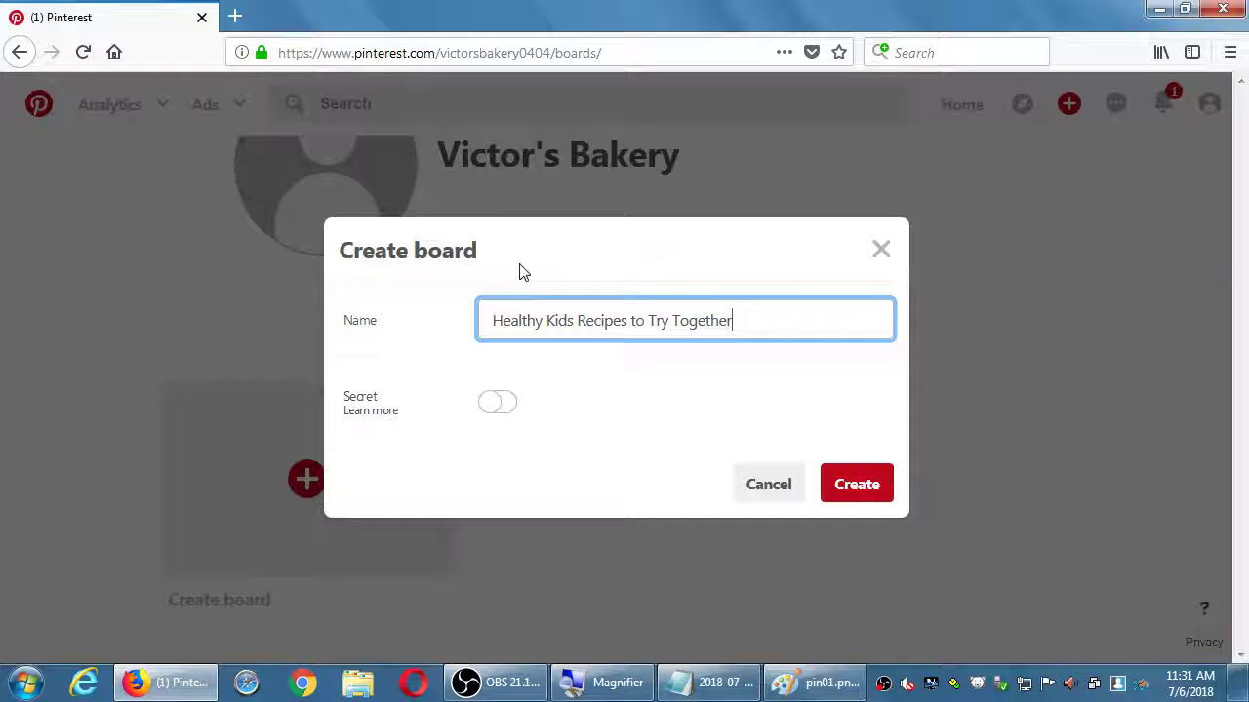
Step: Try the Secret option, turn it off again, and create the board
left_click(500, 405)
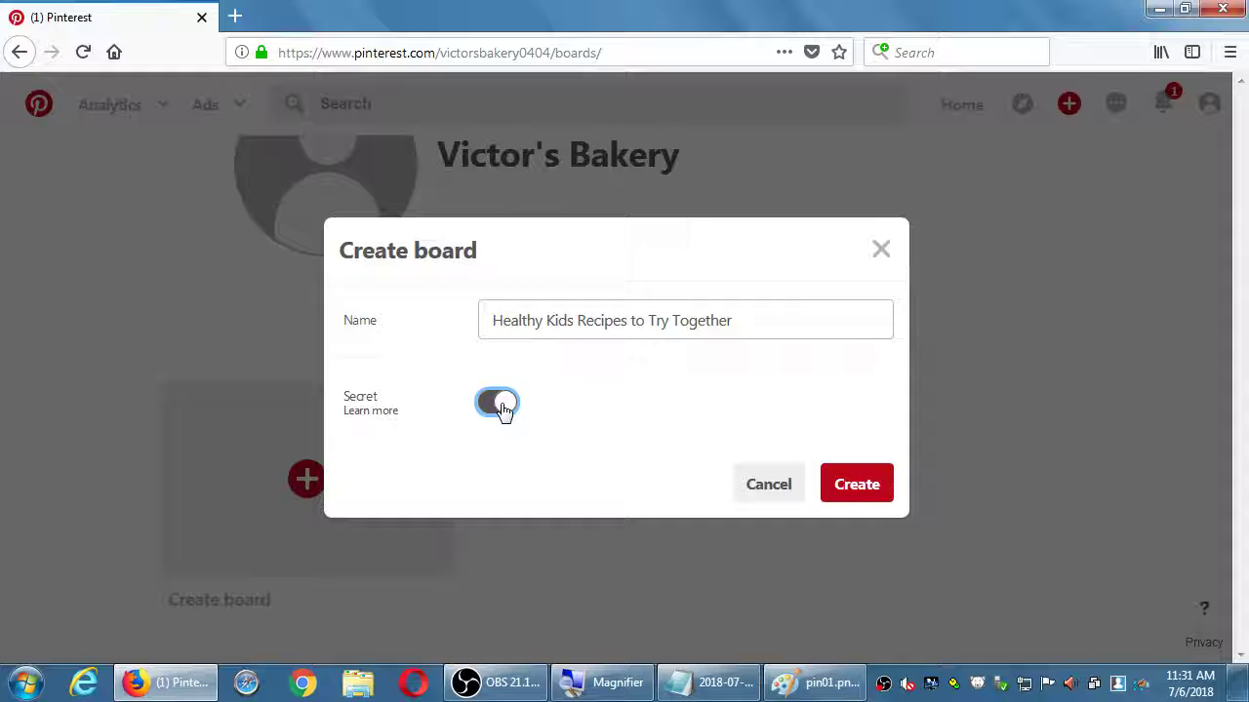
left_click(500, 405)
left_click(495, 480)
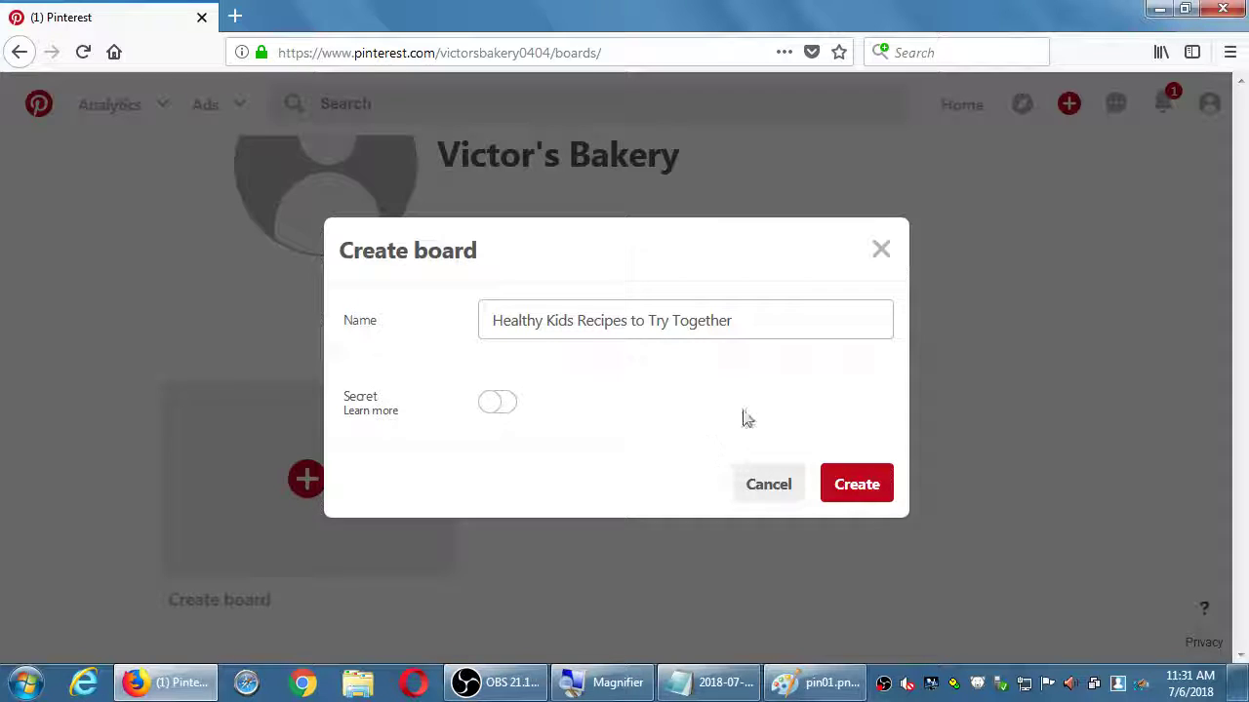
left_click(853, 488)
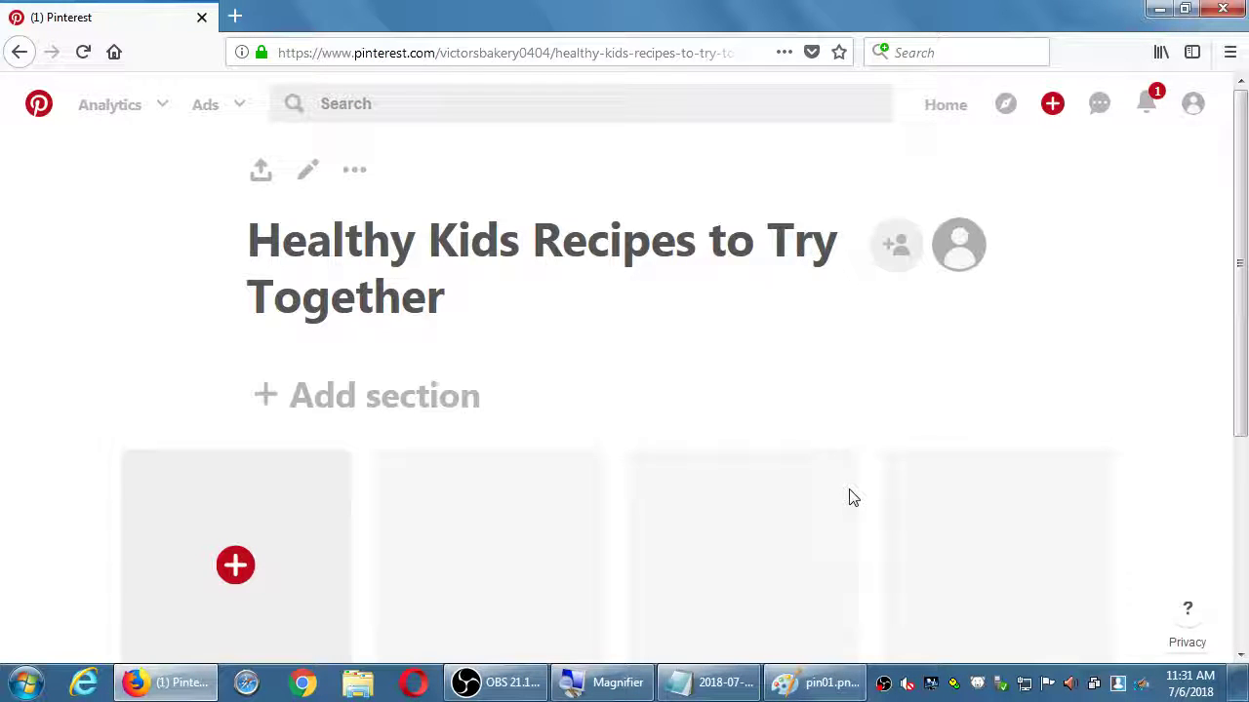
Step: Look over the new board's page and its edit form, closing the form without changes
scroll(942, 398, "down", 3)
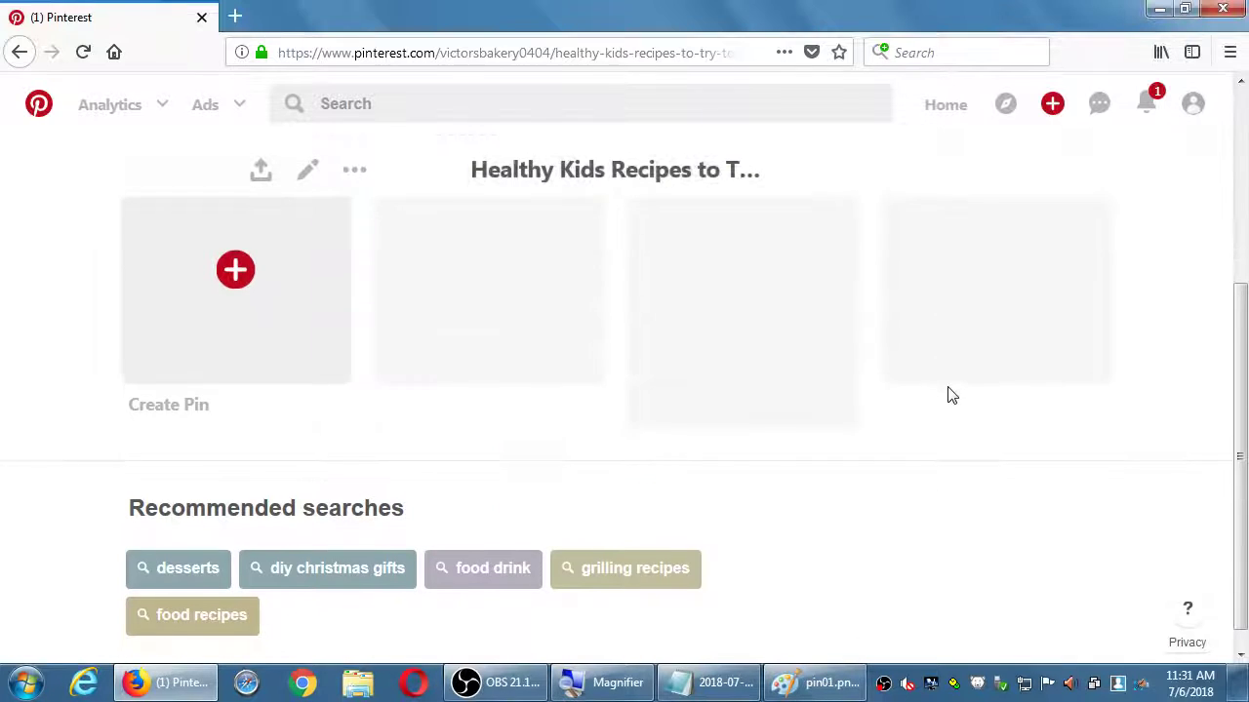
scroll(718, 530, "up", 3)
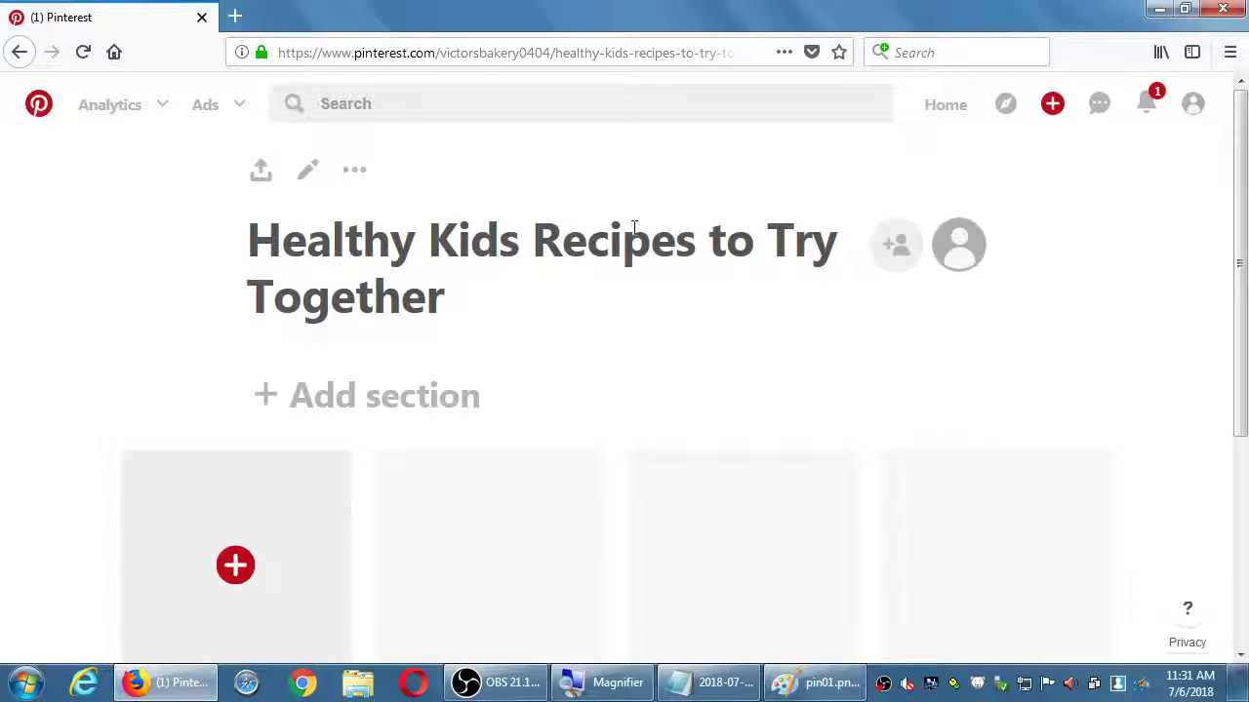
scroll(1023, 393, "down", 3)
scroll(1031, 387, "up", 3)
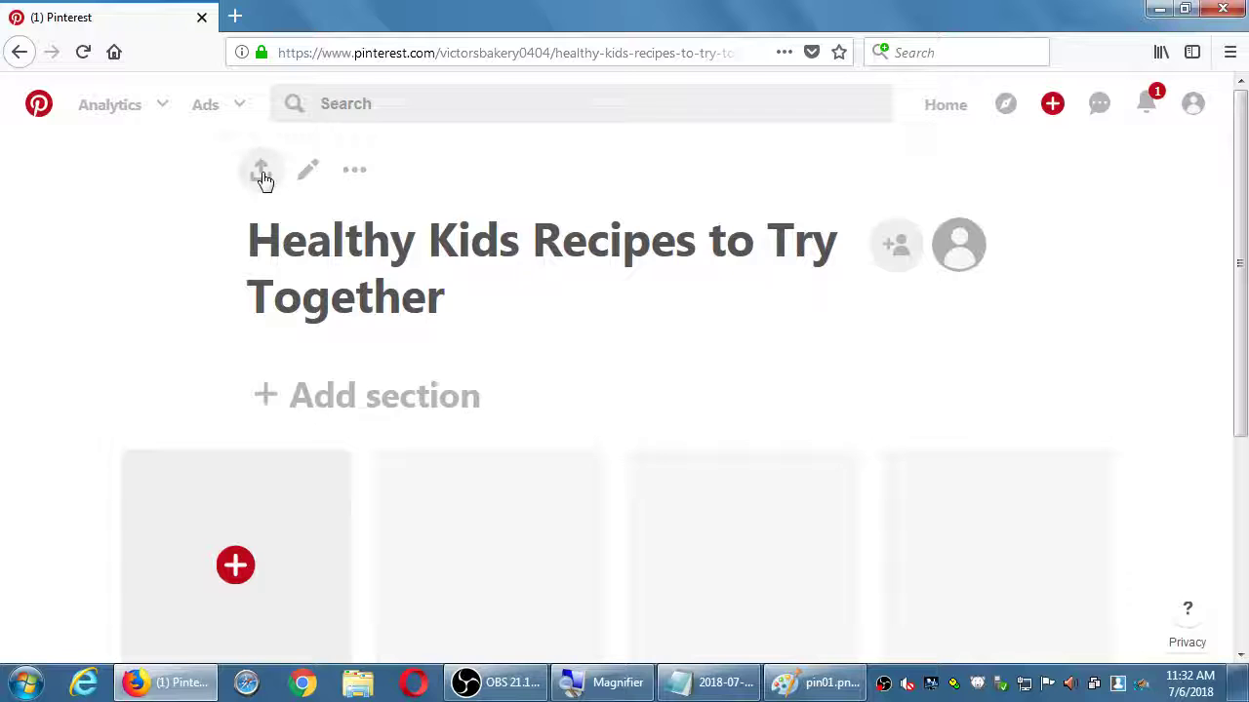
left_click(320, 189)
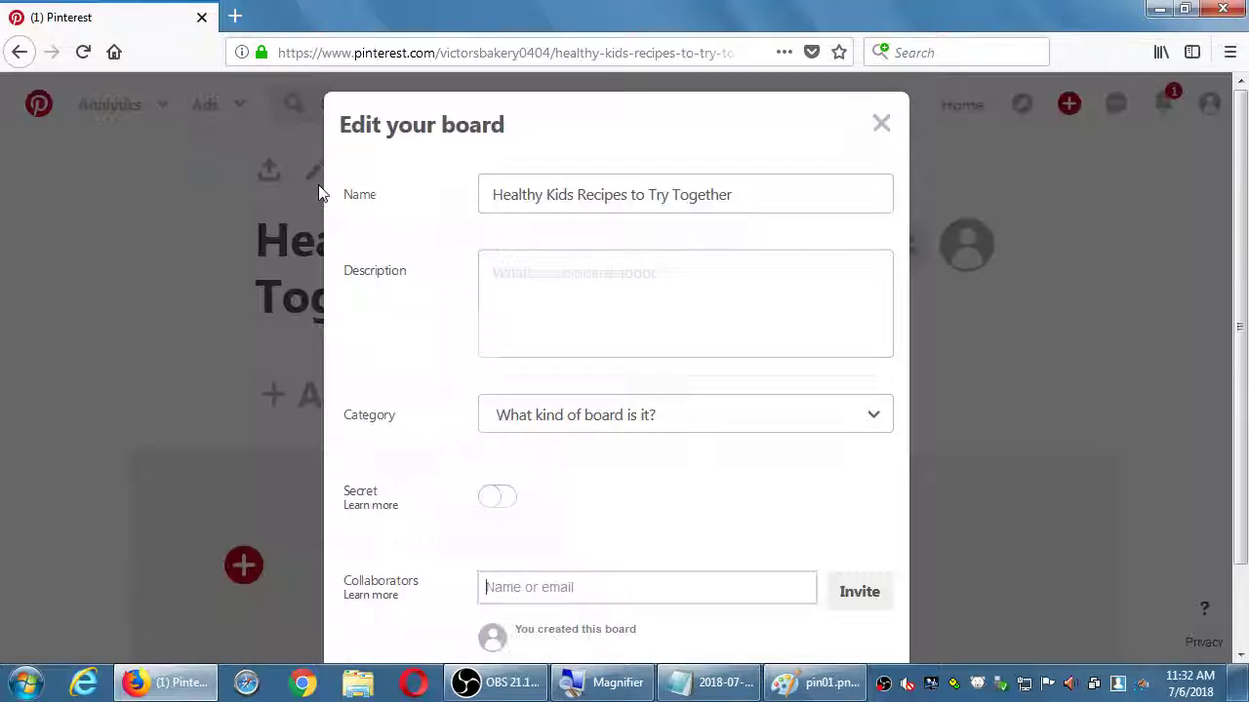
left_click(878, 125)
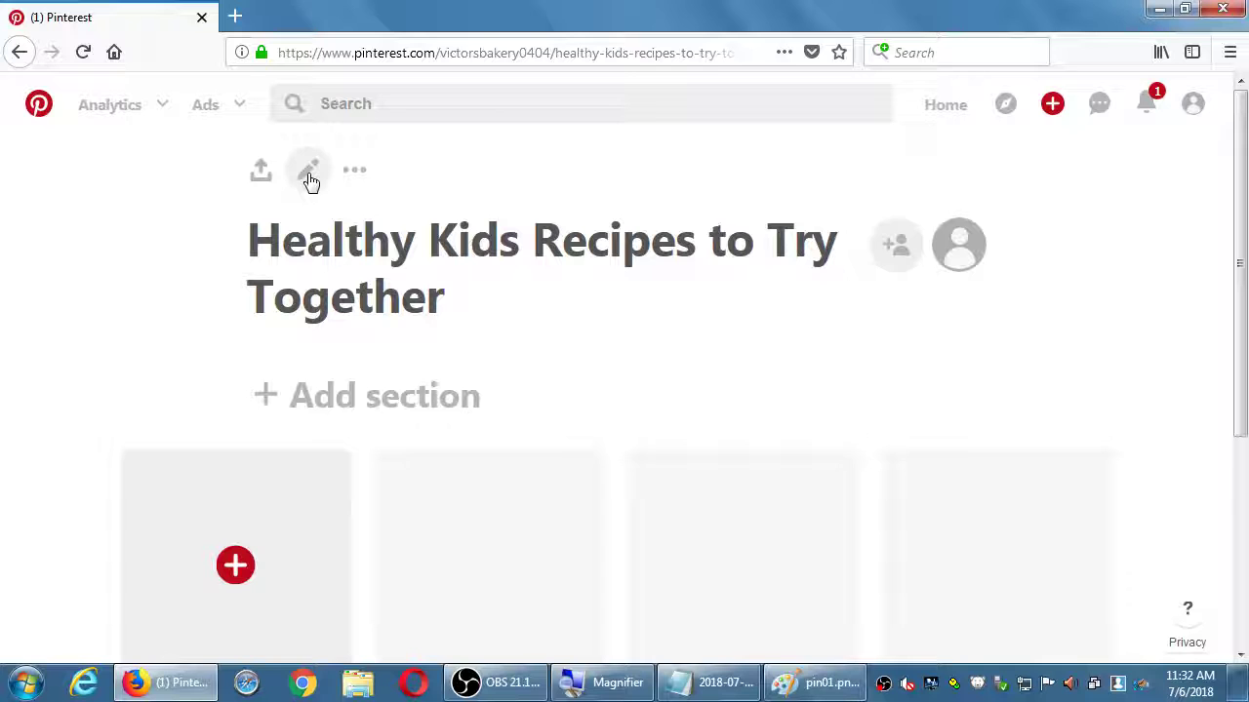
key("super+plus")
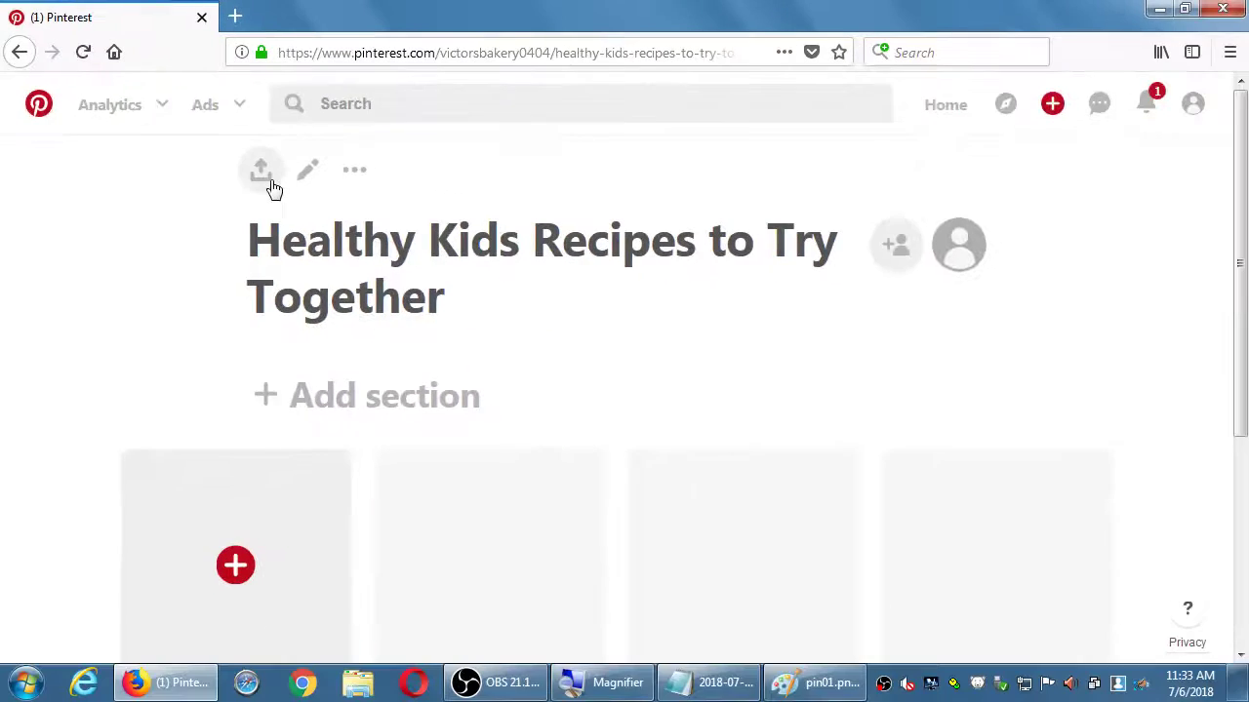
Step: View the options for sharing the board and close them
left_click(276, 194)
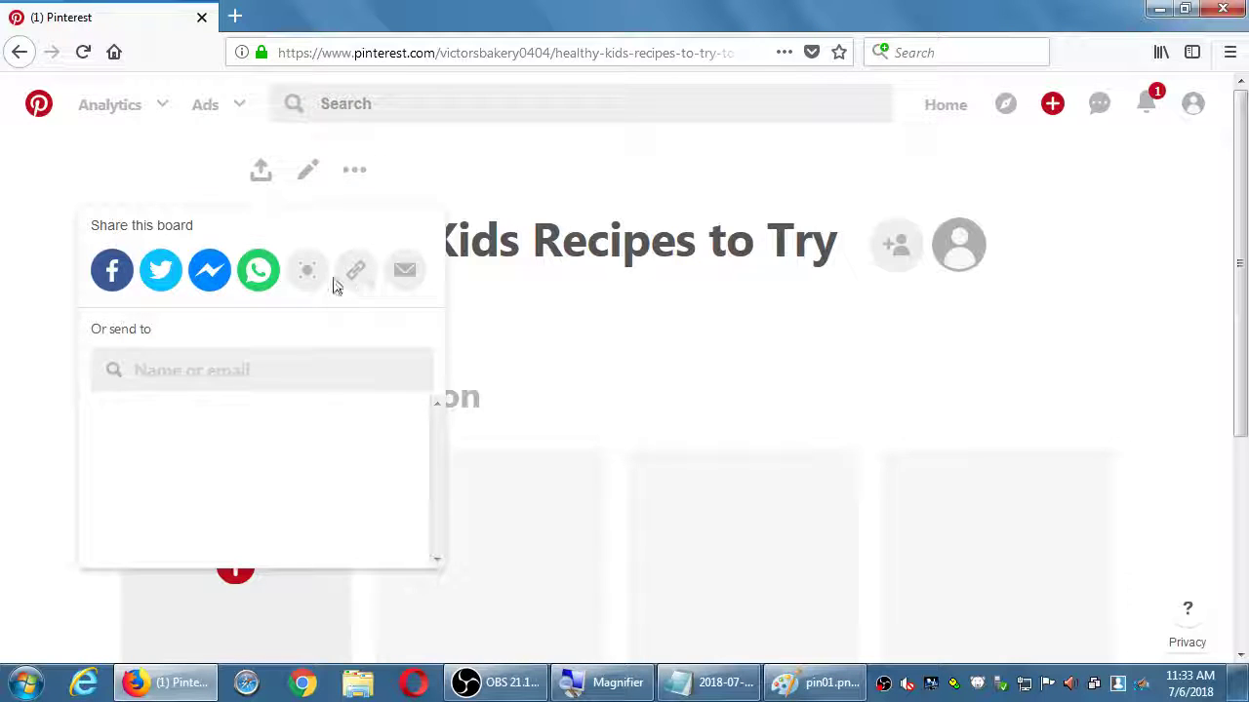
left_click(169, 191)
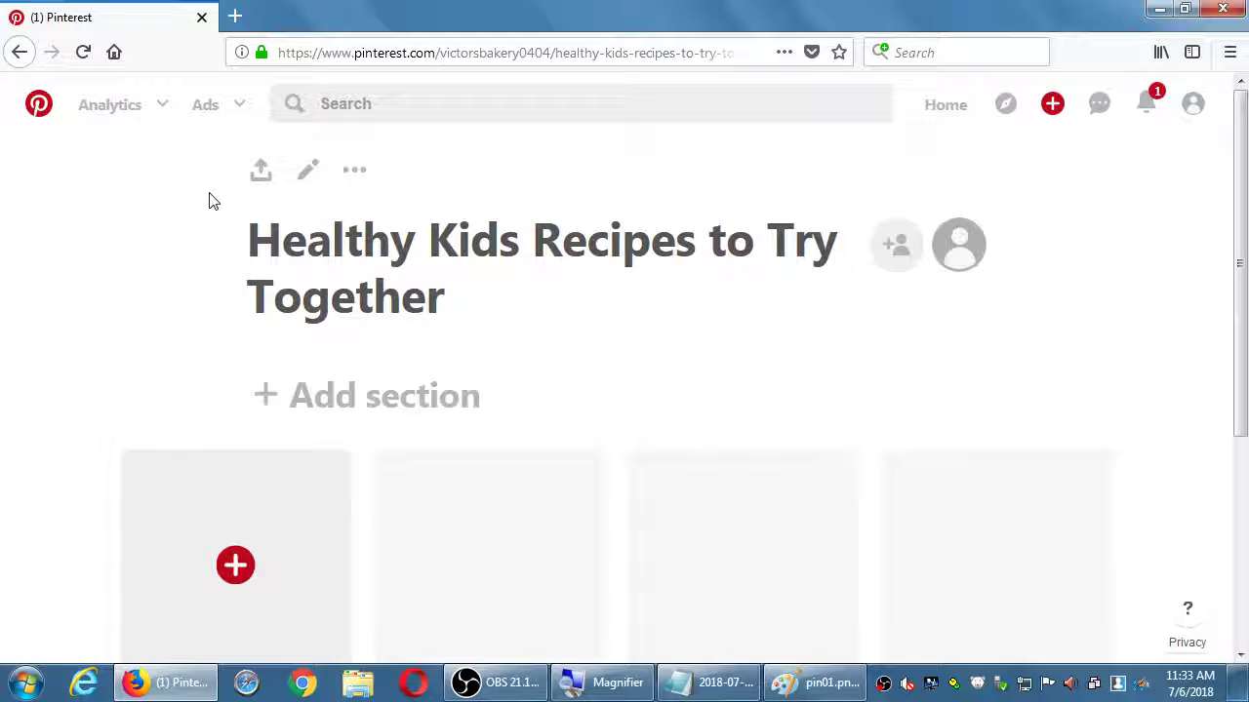
left_click(256, 176)
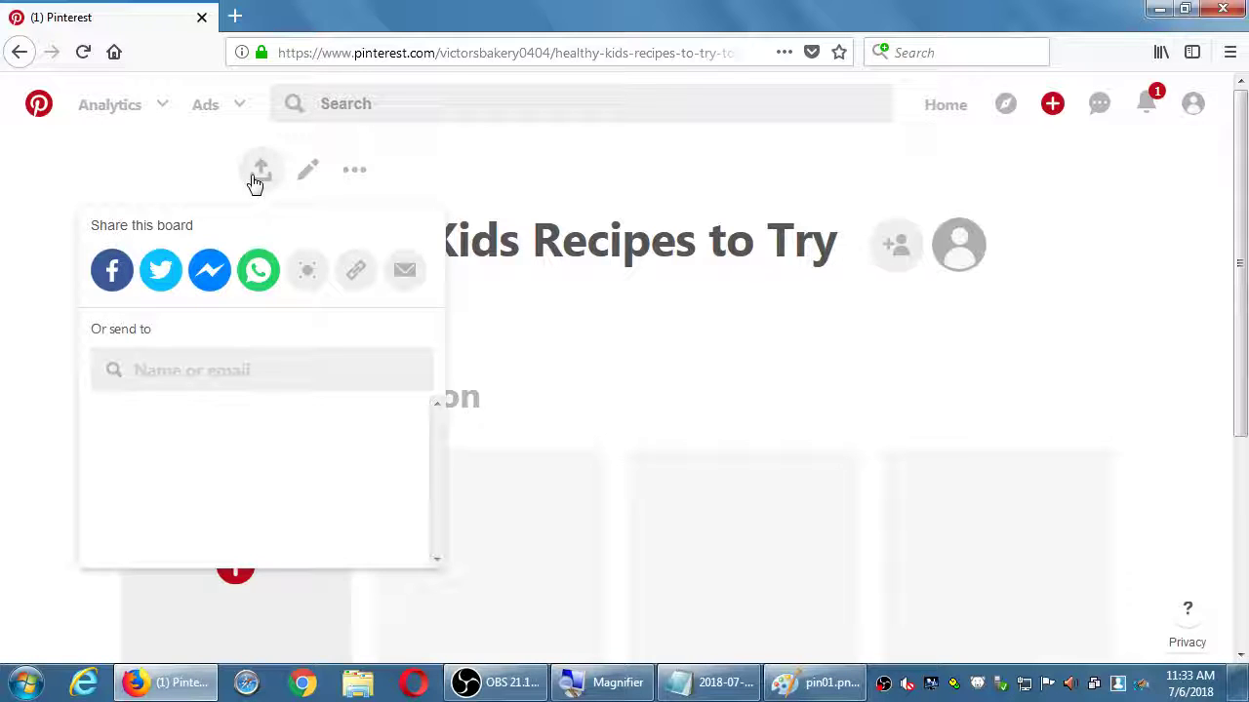
left_click(174, 180)
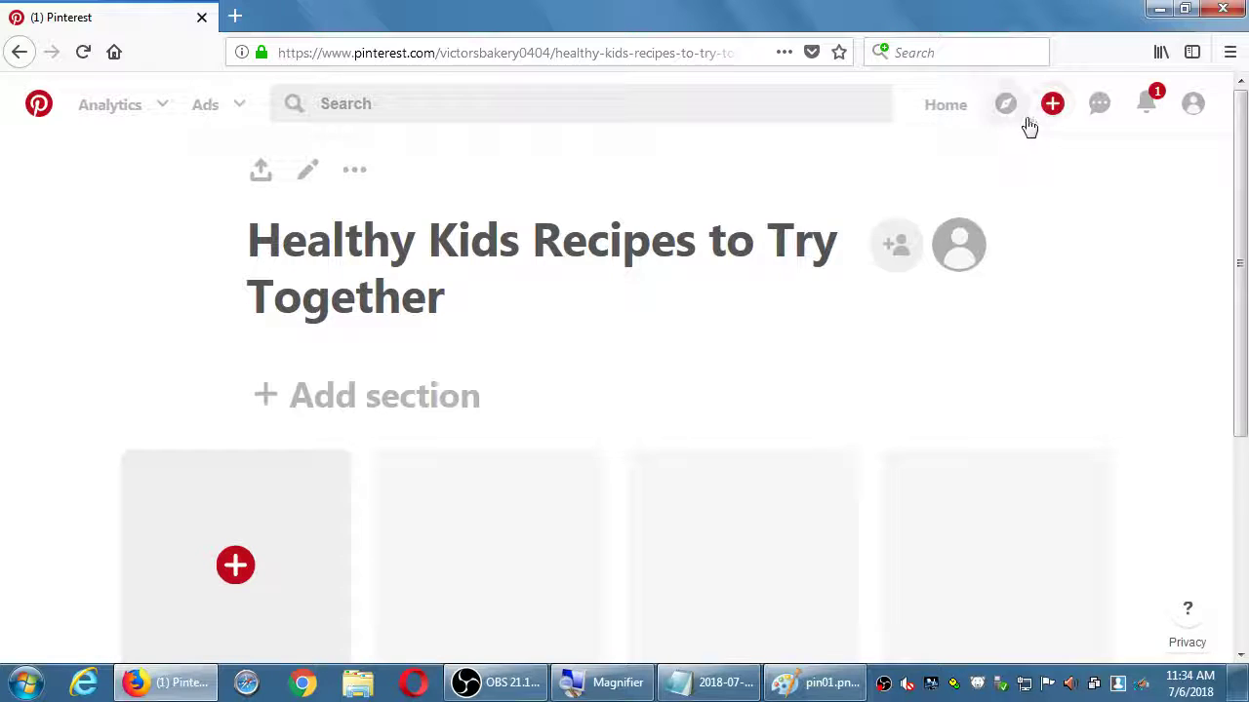
Step: View the Discover page and the Messages list briefly, returning to the board's page
left_click(761, 207)
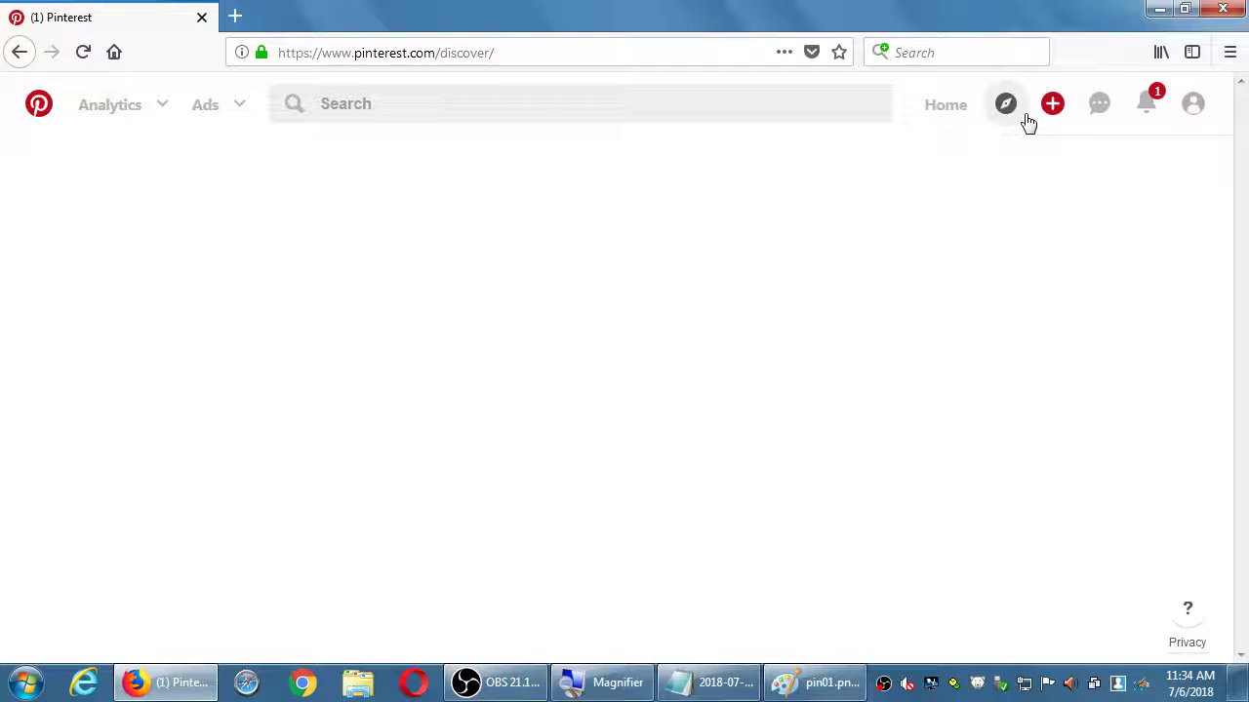
key("alt+Left")
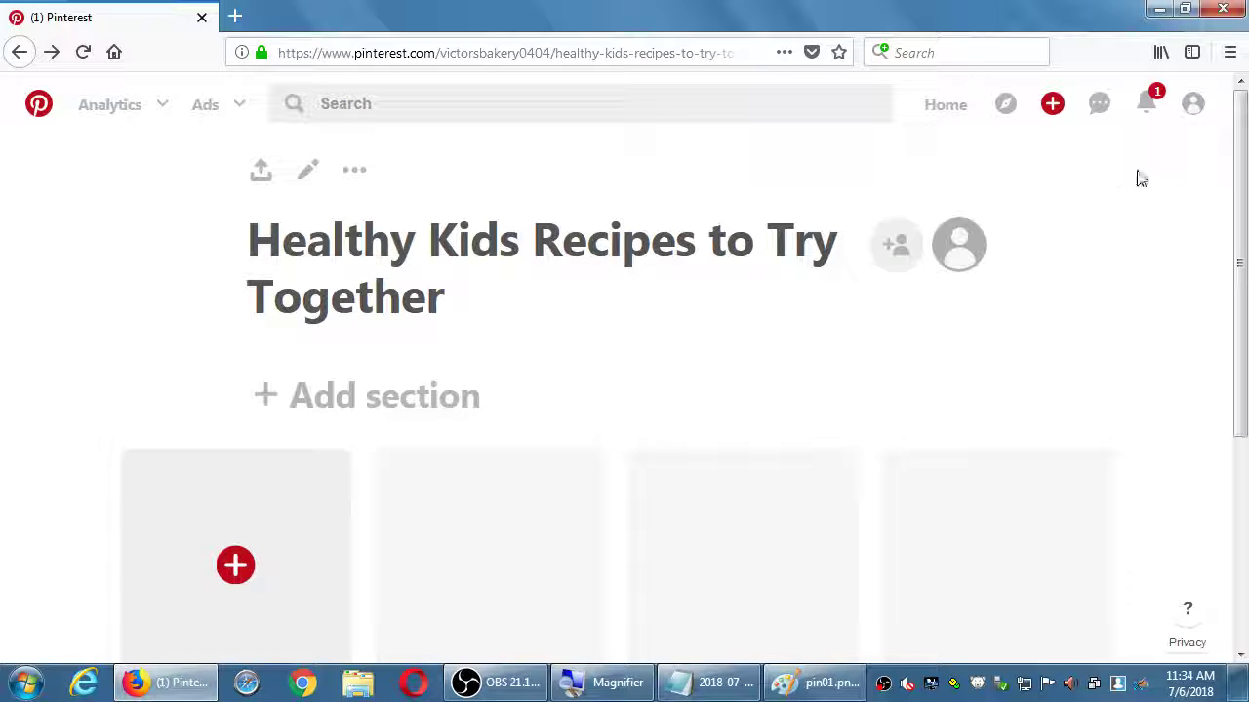
key("super+equal")
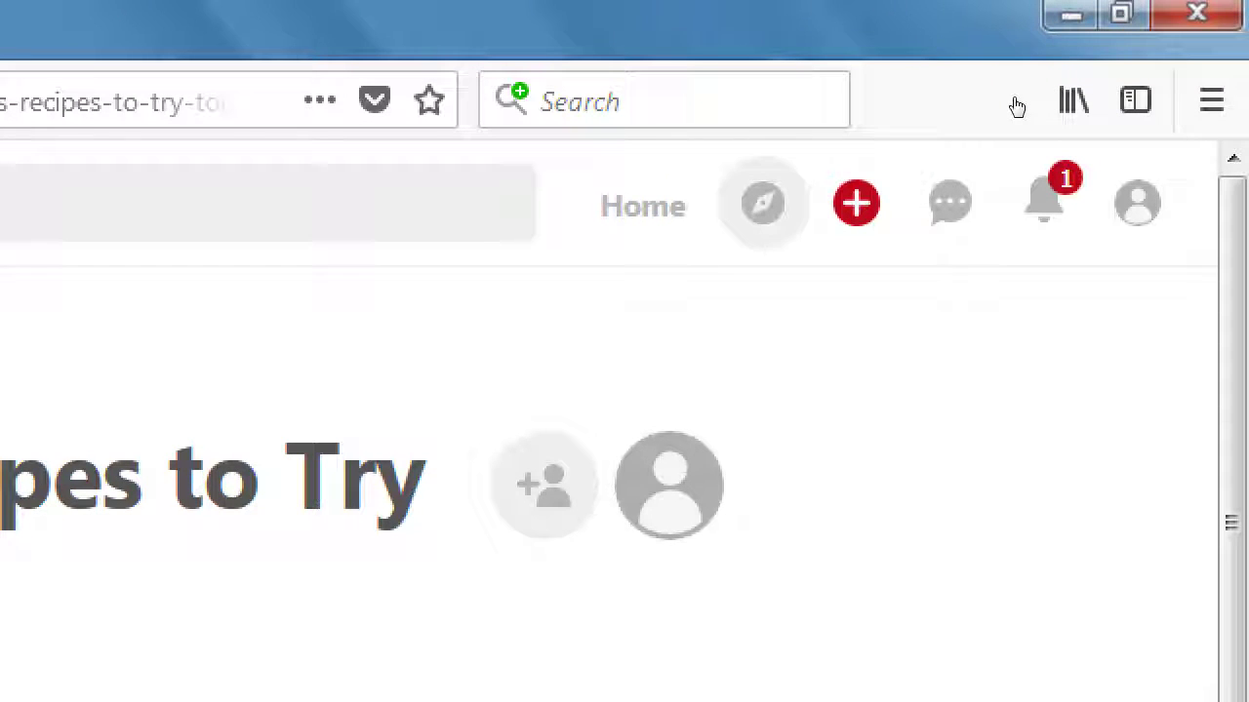
left_click(950, 202)
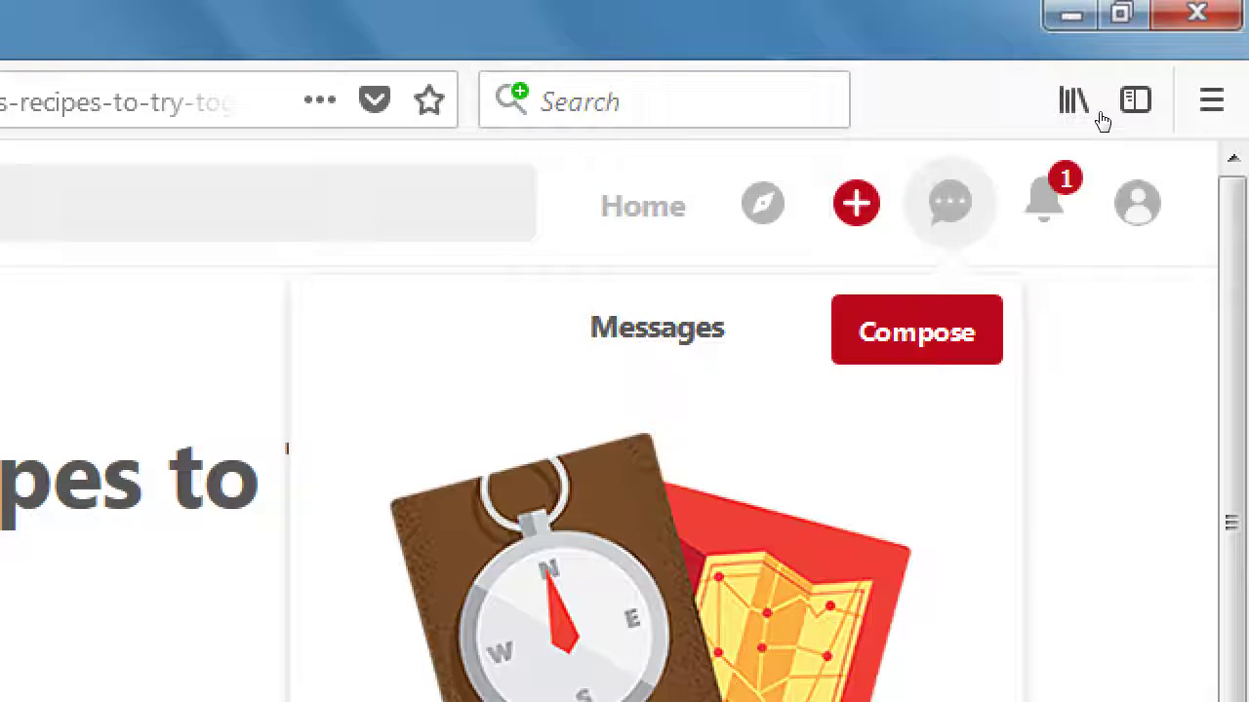
left_click(1196, 195)
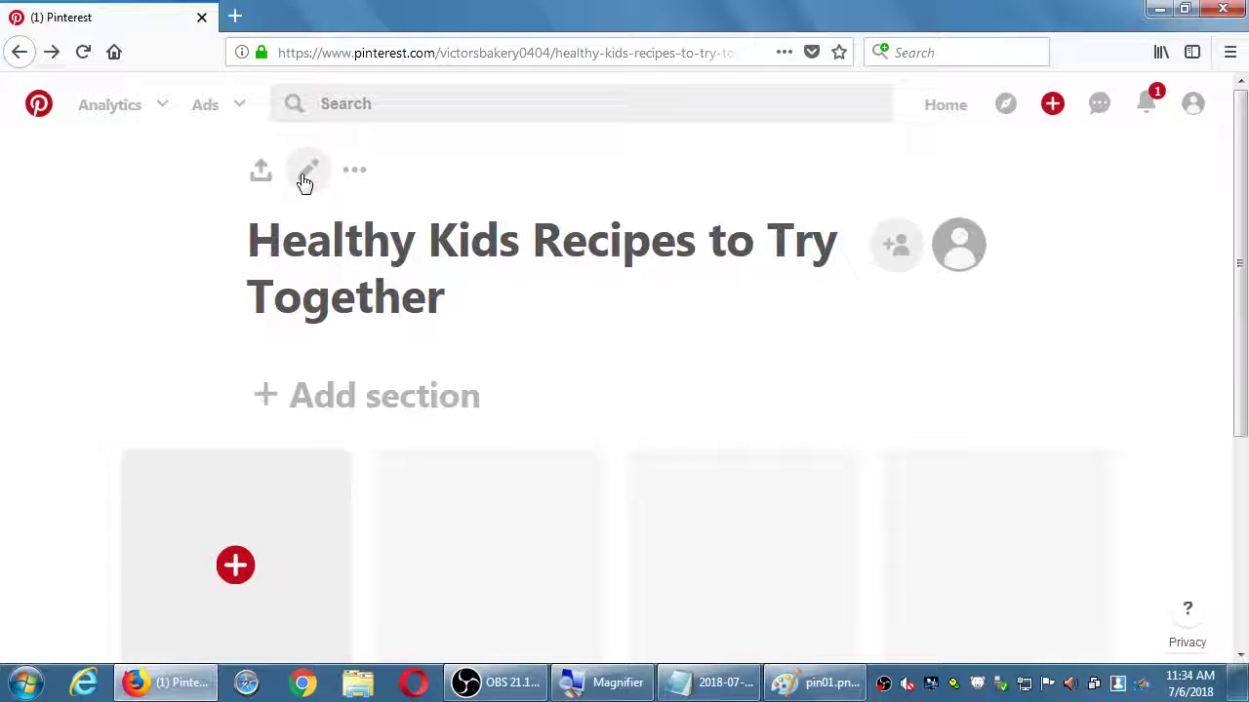
Step: Examine the board's edit form, including its Description field, and leave the form open
left_click(305, 182)
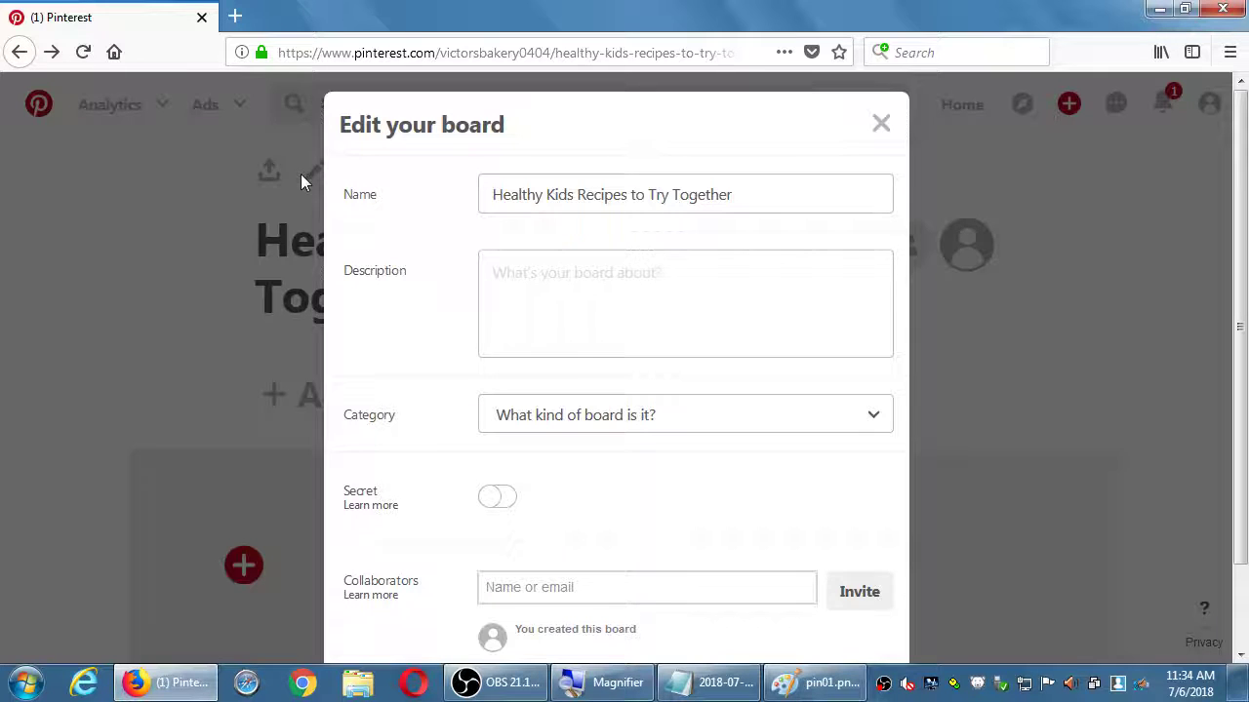
left_click(628, 312)
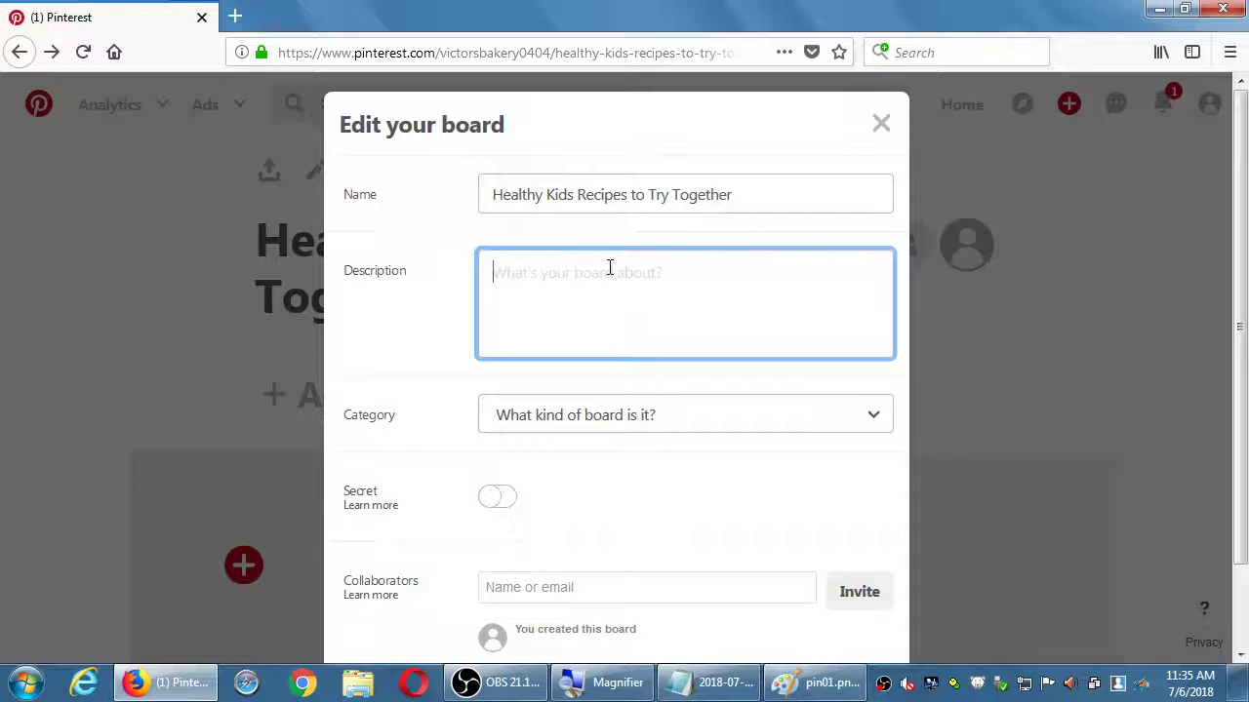
left_click(880, 125)
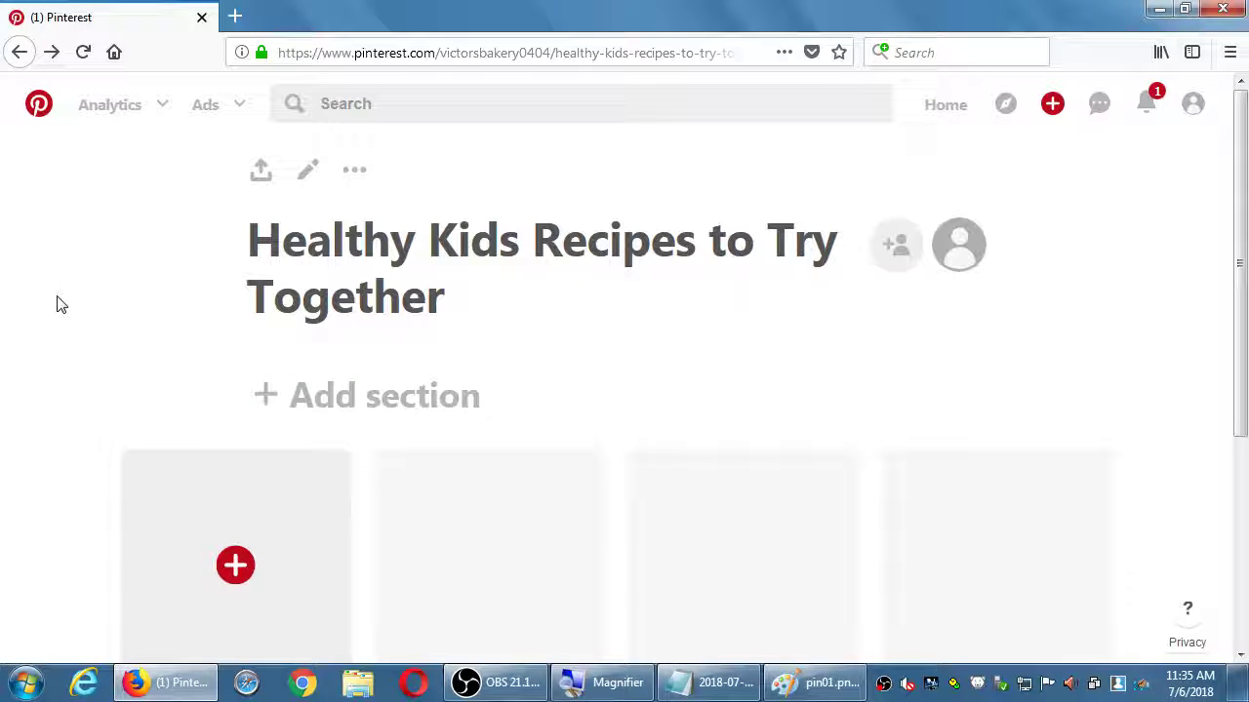
left_click(301, 181)
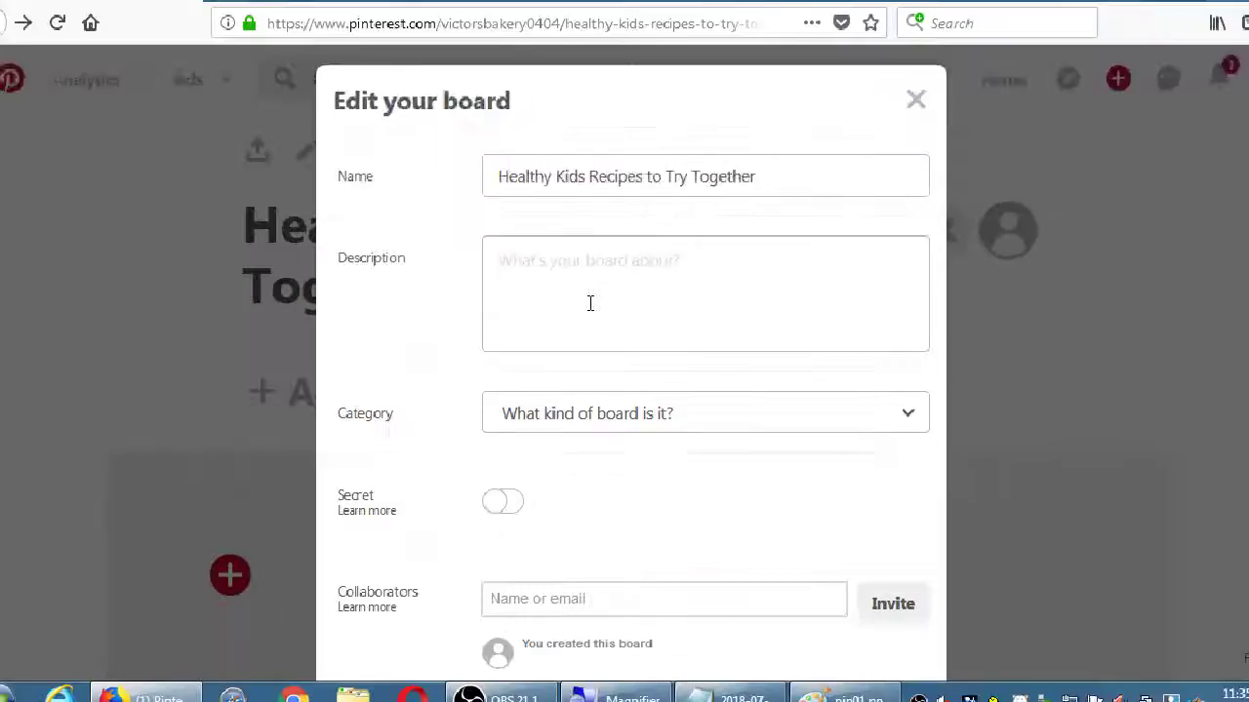
Step: Switch to the Notepad notes and add an indented line below the naming tips: "After creating a Board, click the Pencil to edit it,"
left_click(743, 688)
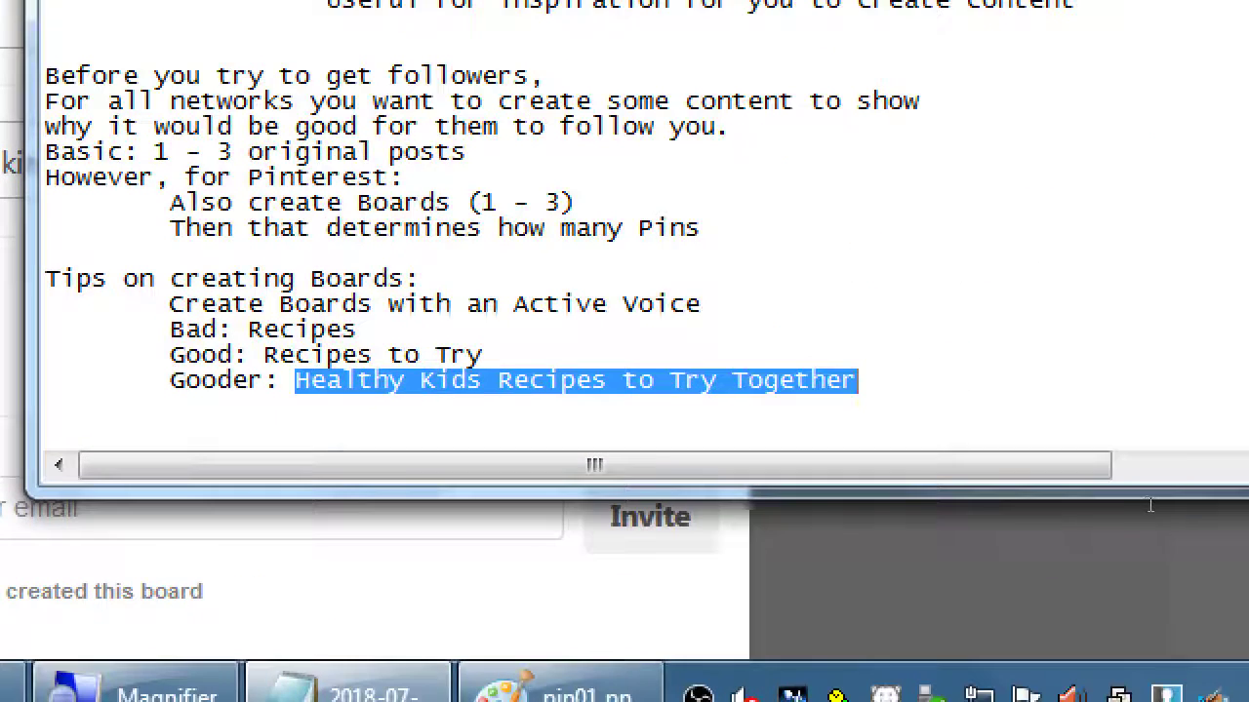
key("ctrl+End")
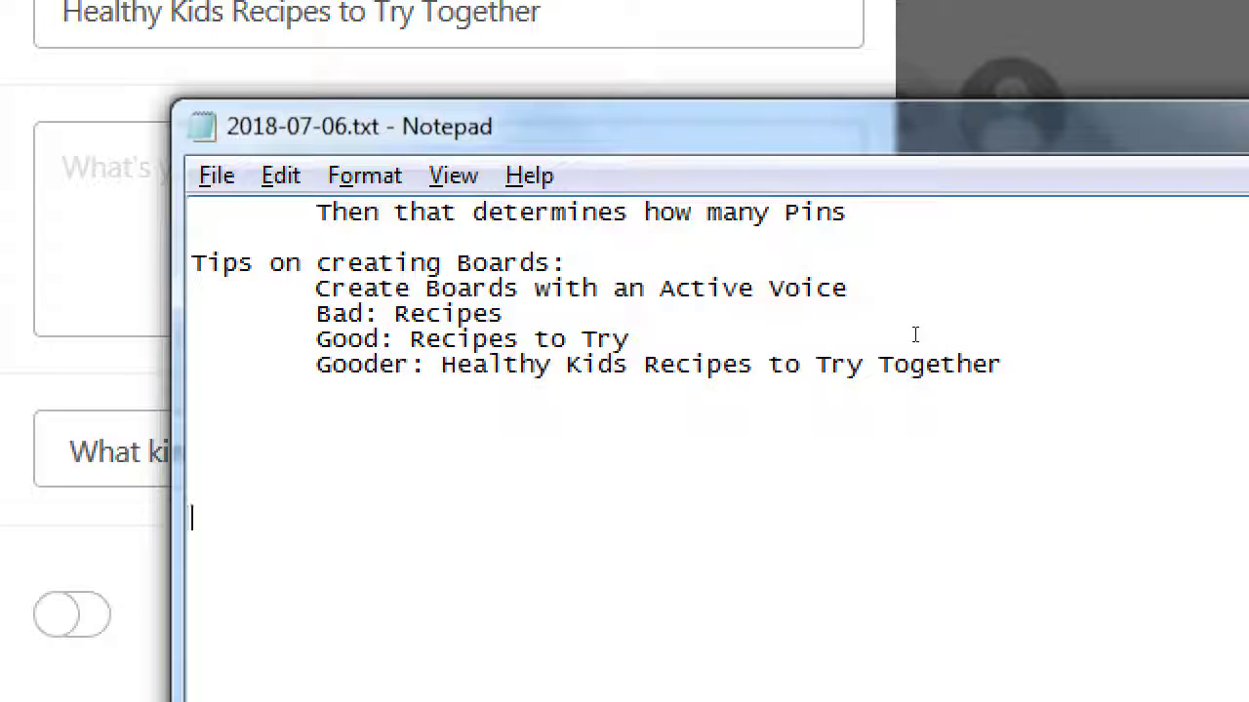
scroll(915, 334, "up", 4)
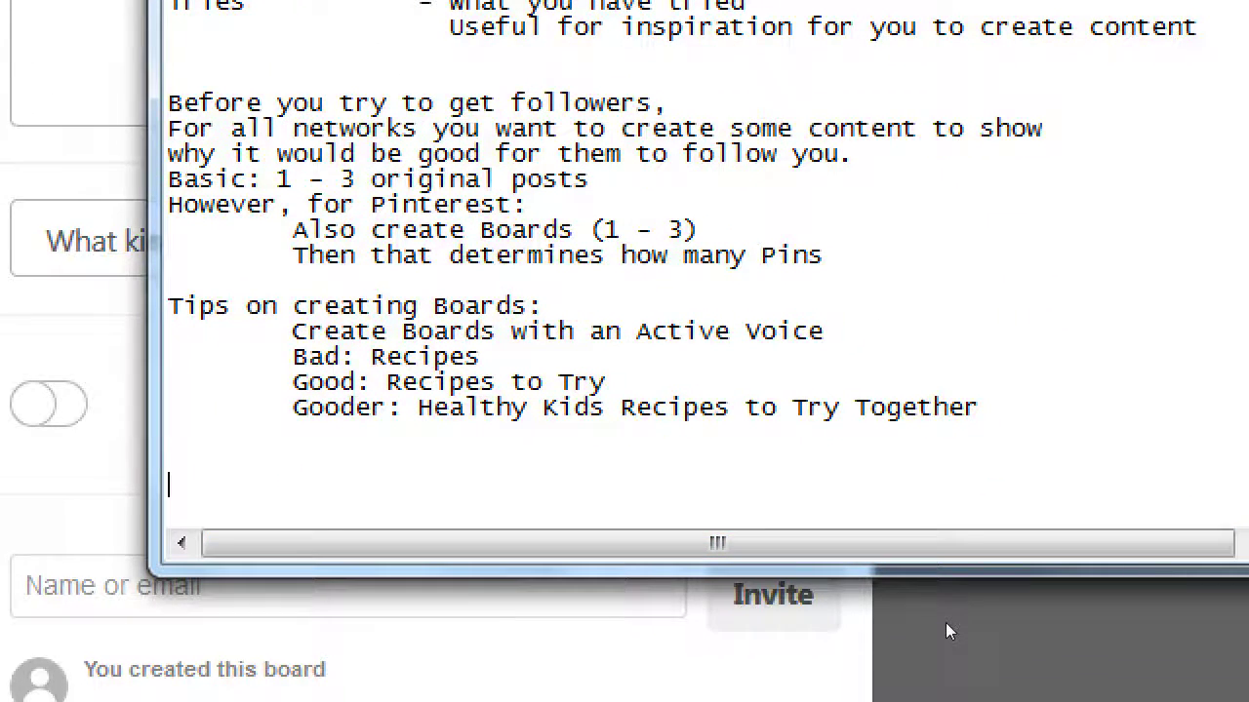
type("After createing")
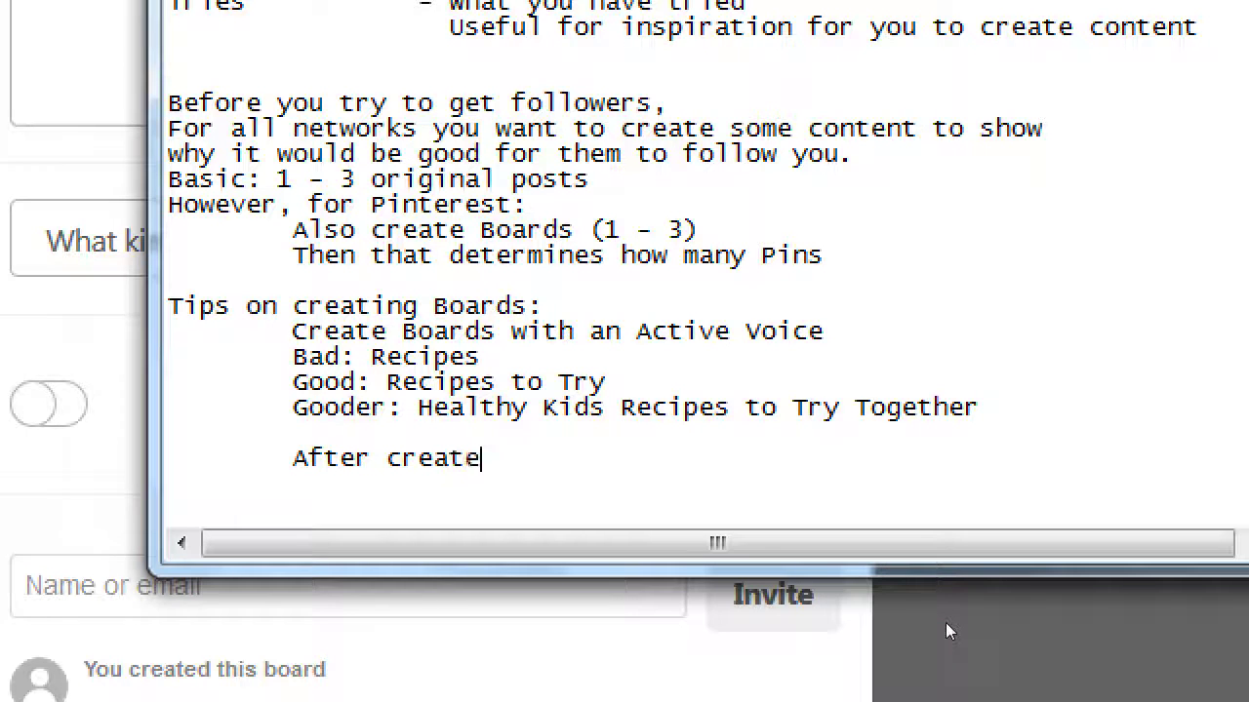
key("BackSpace")
key("BackSpace")
key("BackSpace")
key("BackSpace")
type("ing ")
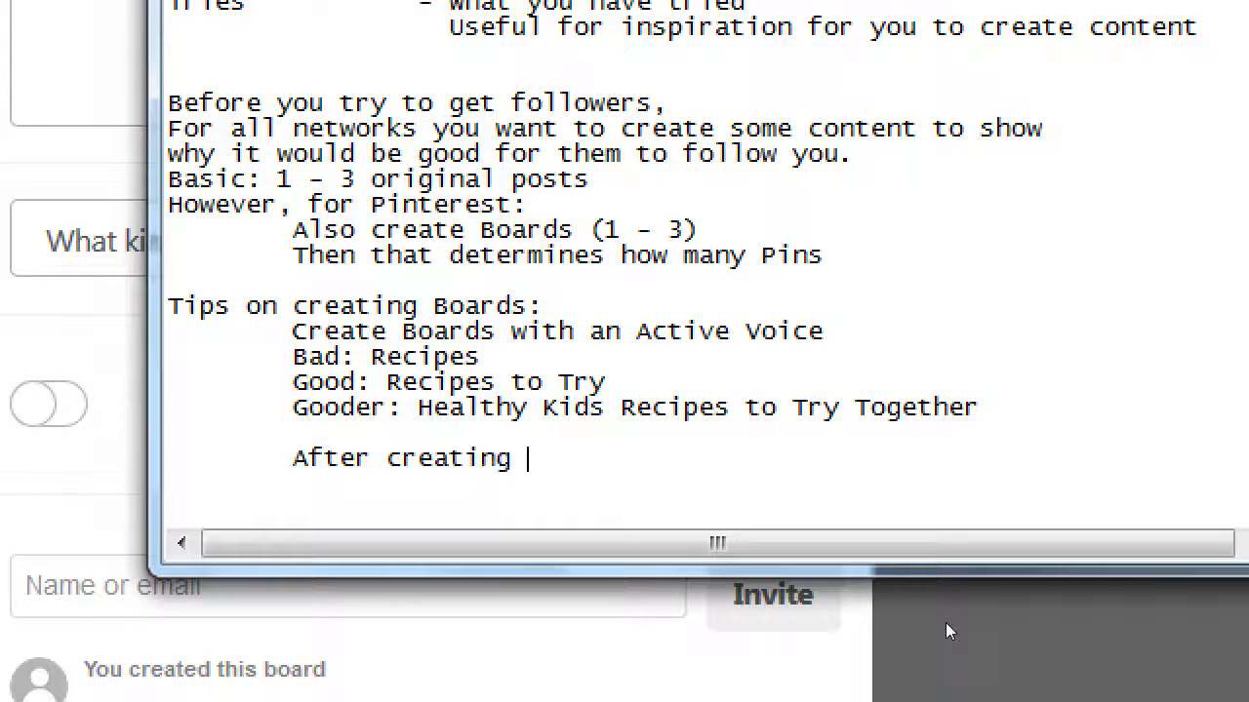
type("a Boiar")
key("BackSpace")
key("BackSpace")
key("BackSpace")
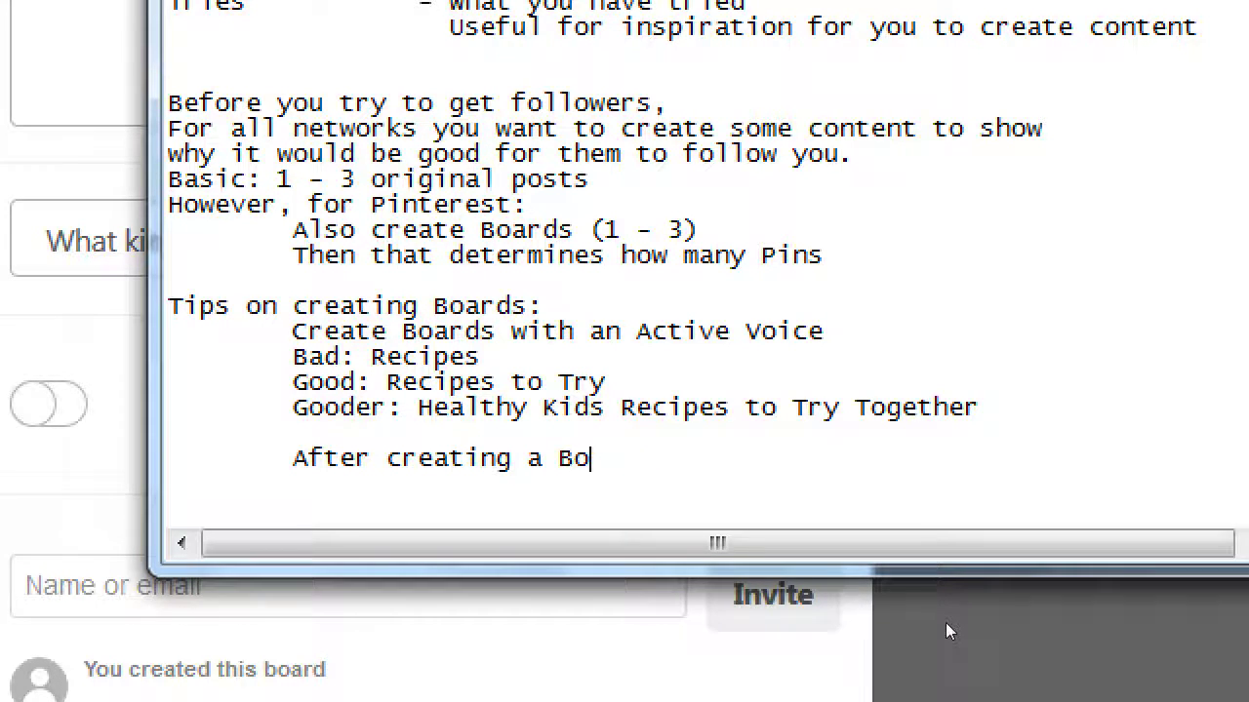
type("ard, click the Pen")
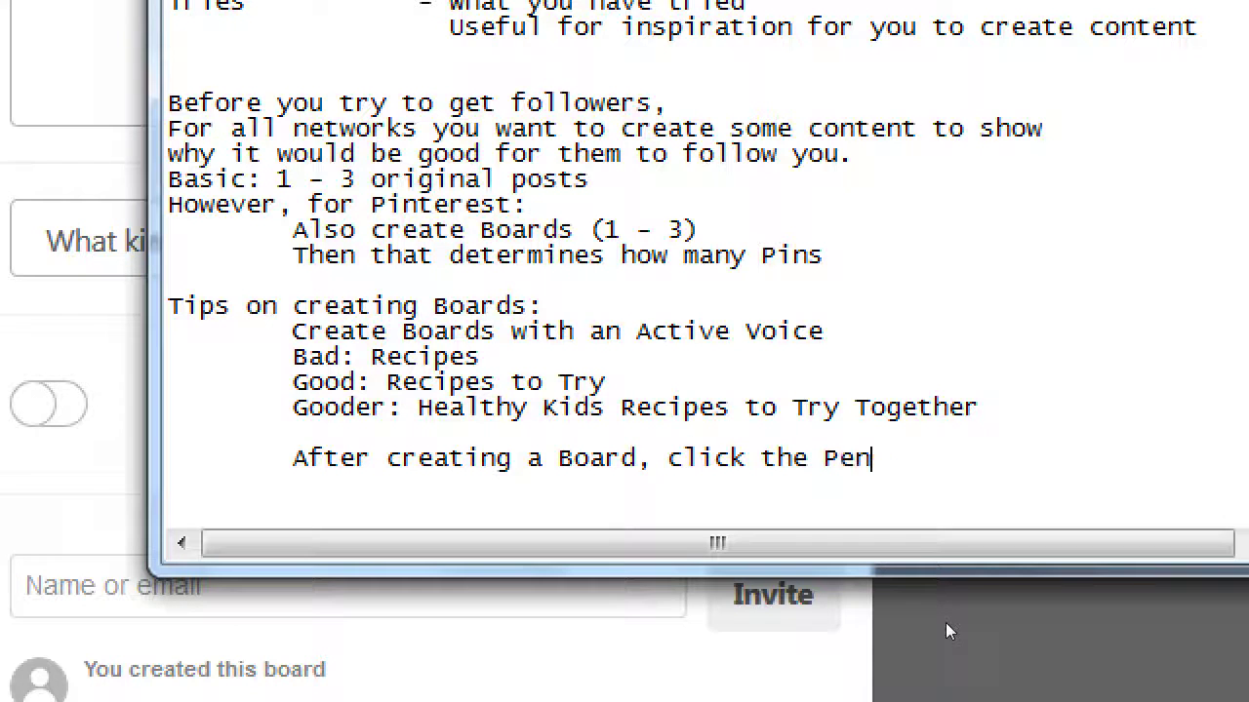
type("cil to edit it,")
key("Return")
key("Tab")
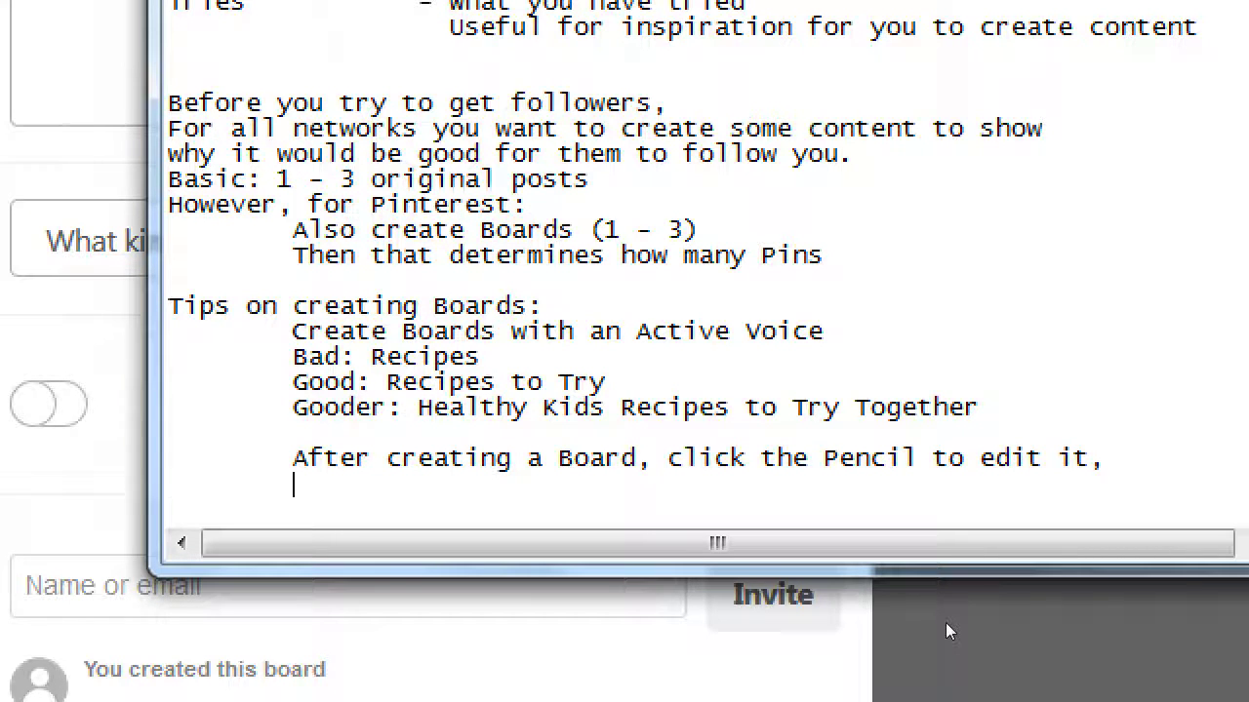
Step: Continue the board-editing note on a new indented line with "then fill in, at least, the Description"
type("then fill in")
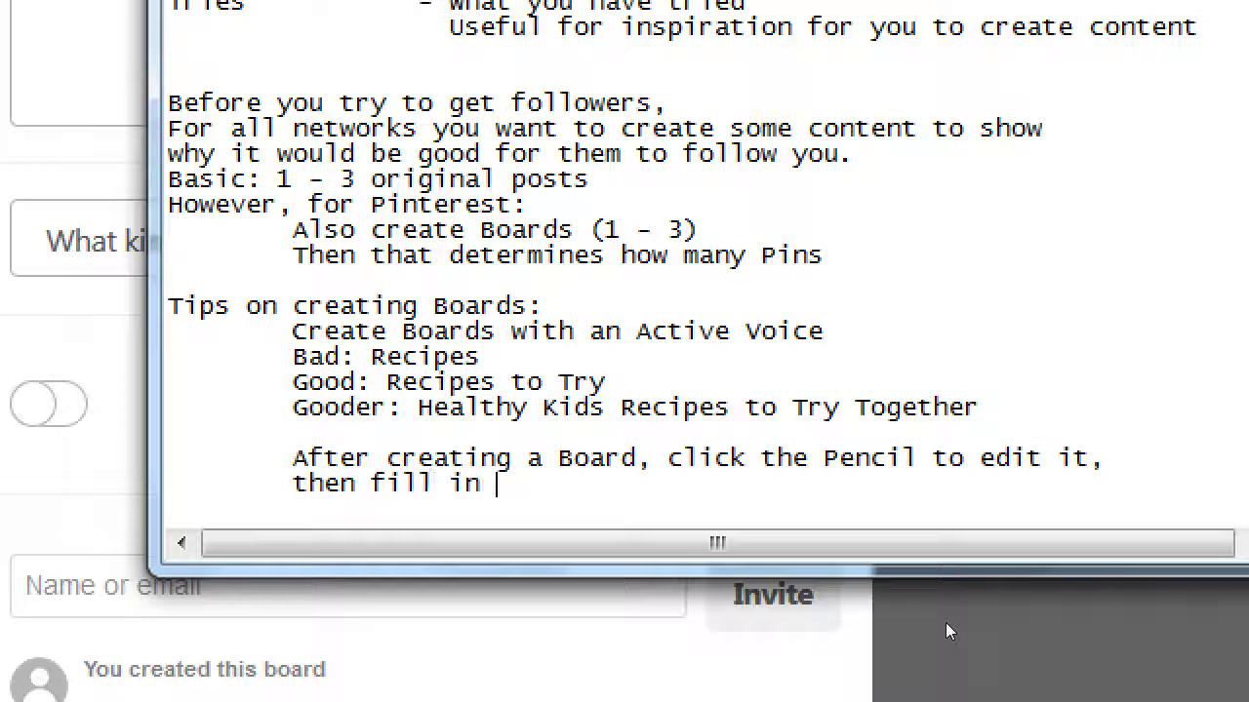
type(", a")
key("BackSpace")
key("BackSpace")
type(", at leas, the")
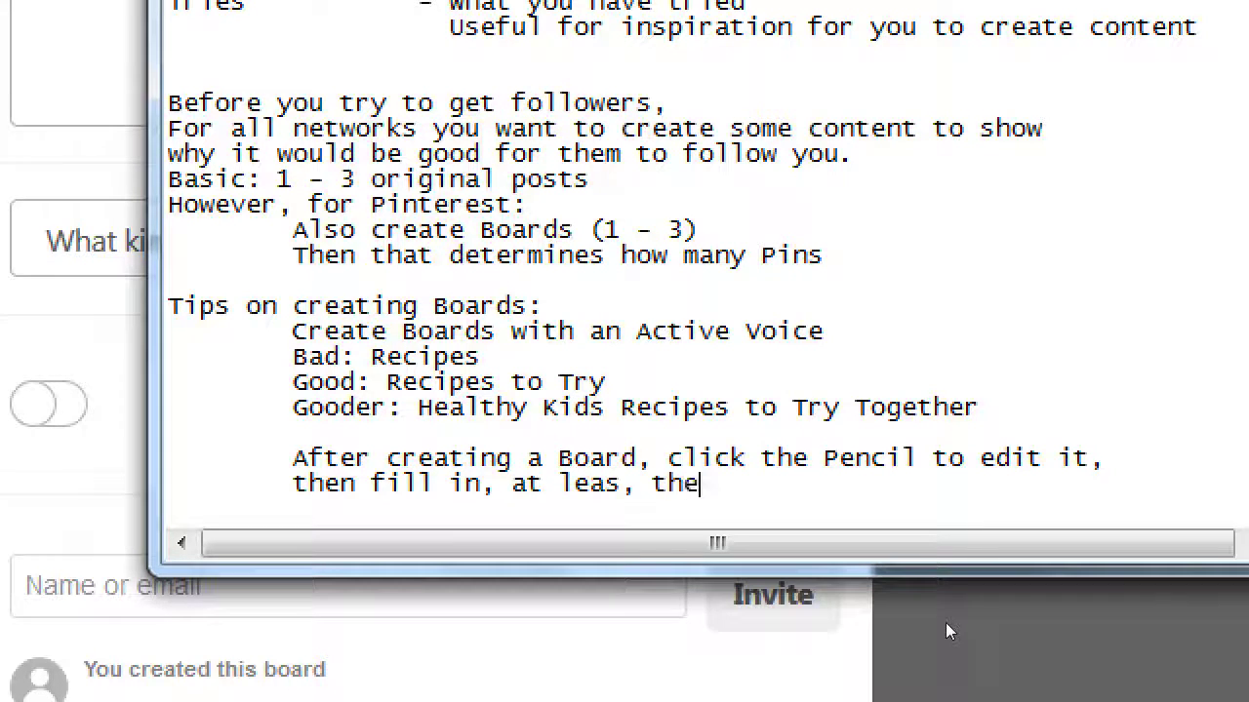
key("BackSpace")
key("BackSpace")
key("BackSpace")
key("BackSpace")
key("BackSpace")
type("t")
type(" it, the")
key("BackSpace")
key("BackSpace")
type(", the De")
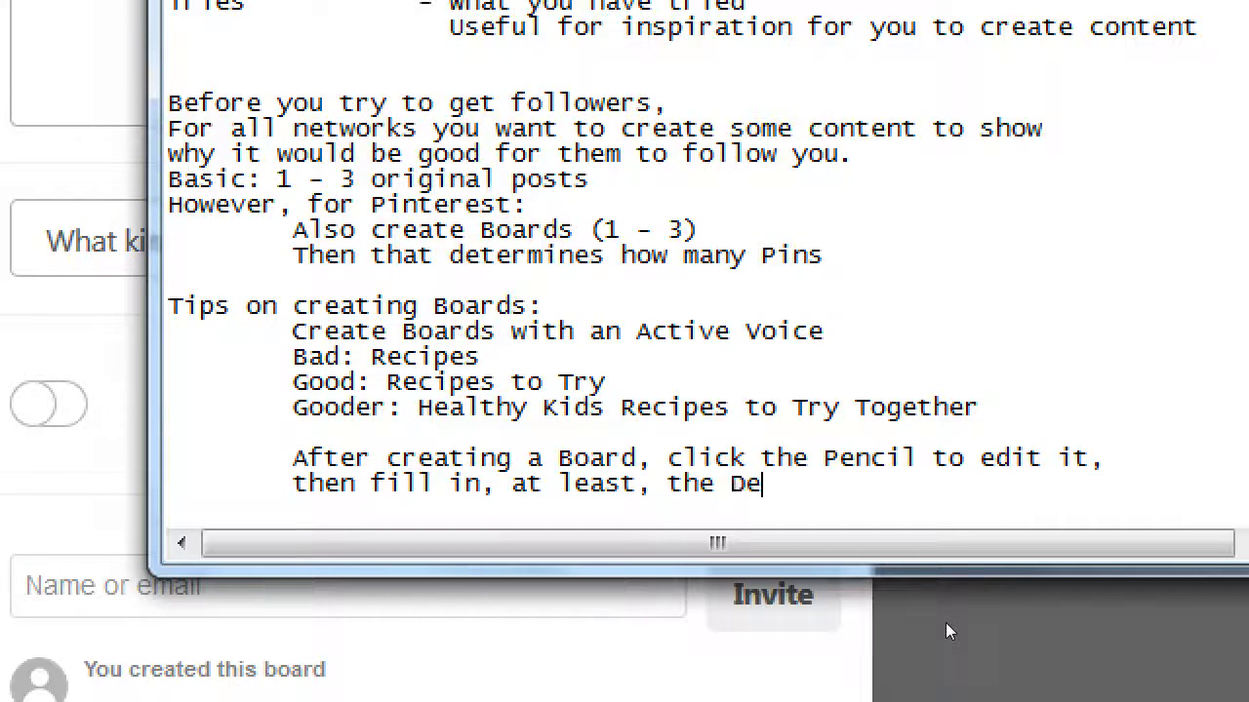
type("scriptio")
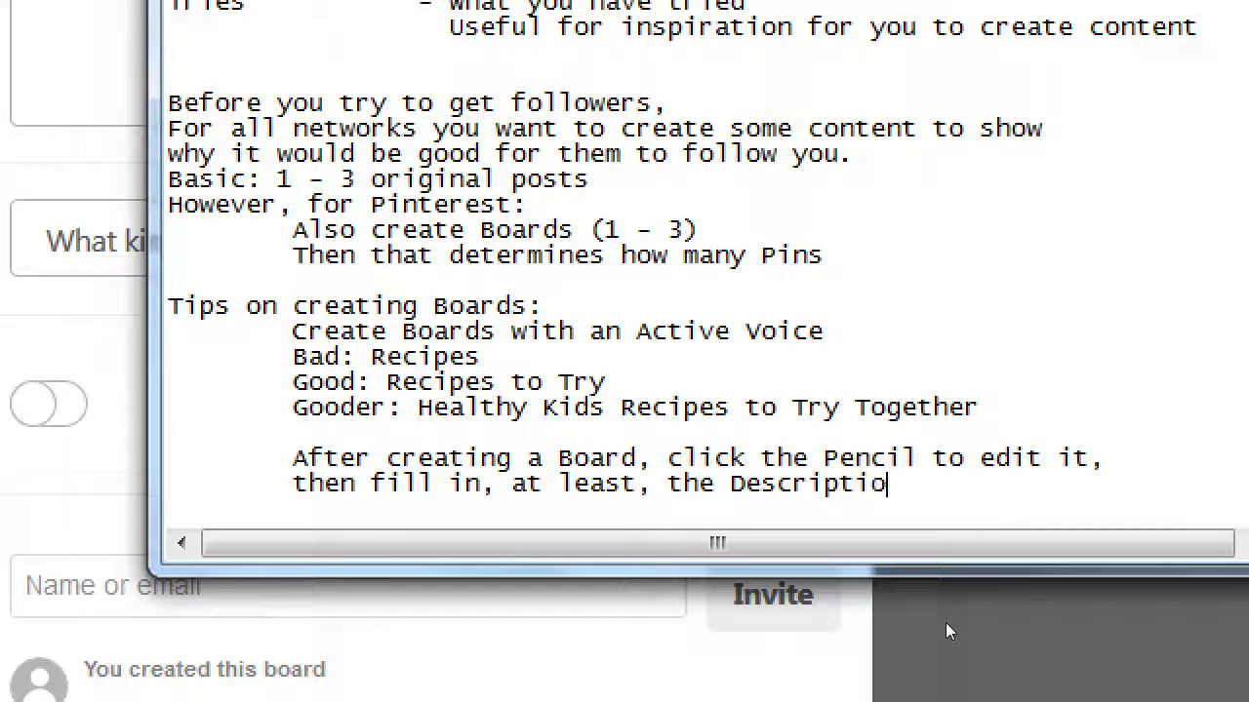
Step: Extend the Description note with the reason "This for more SEO Juice - more possbility of being found"
type("n. Ths i")
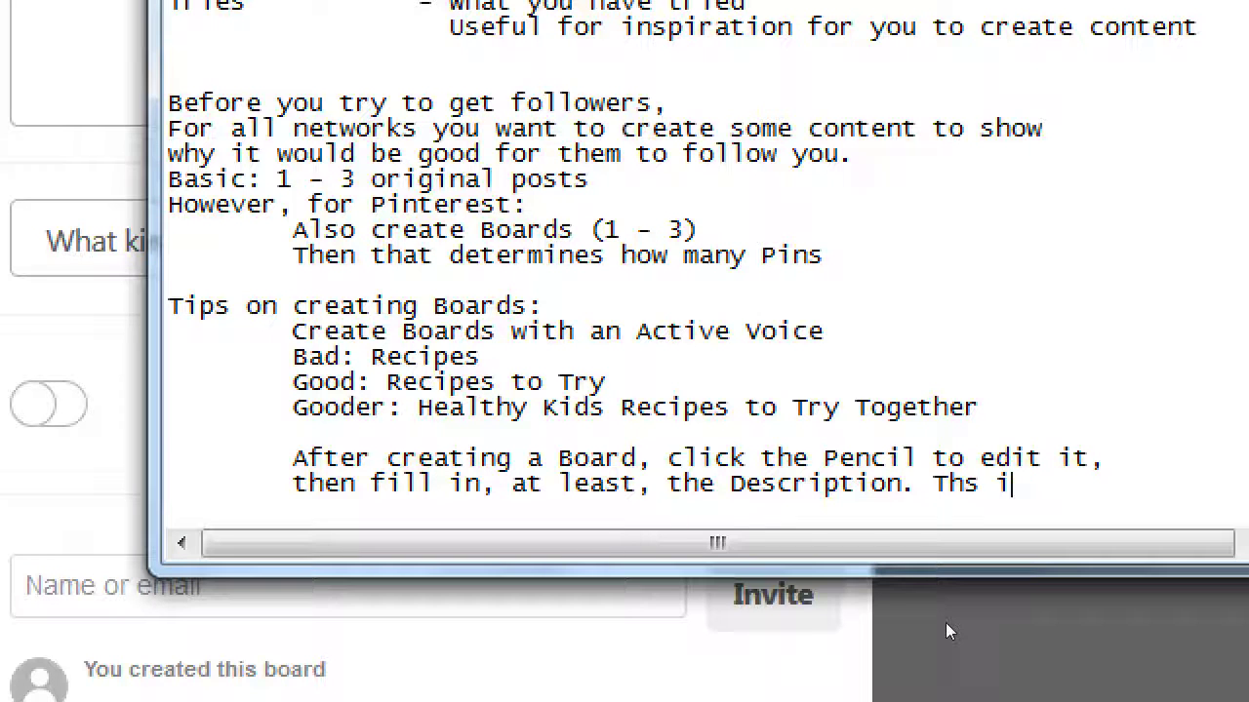
key("BackSpace")
key("BackSpace")
key("BackSpace")
type("is for more")
key("Return")
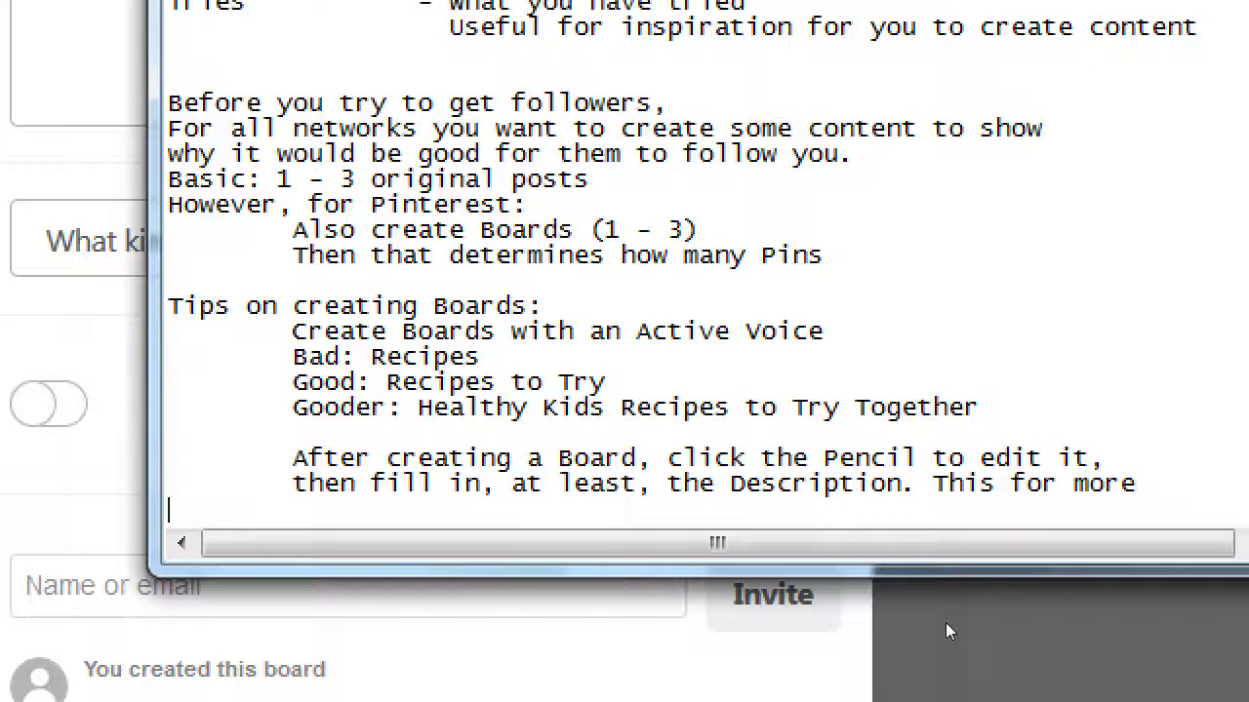
type("SEO Juice ")
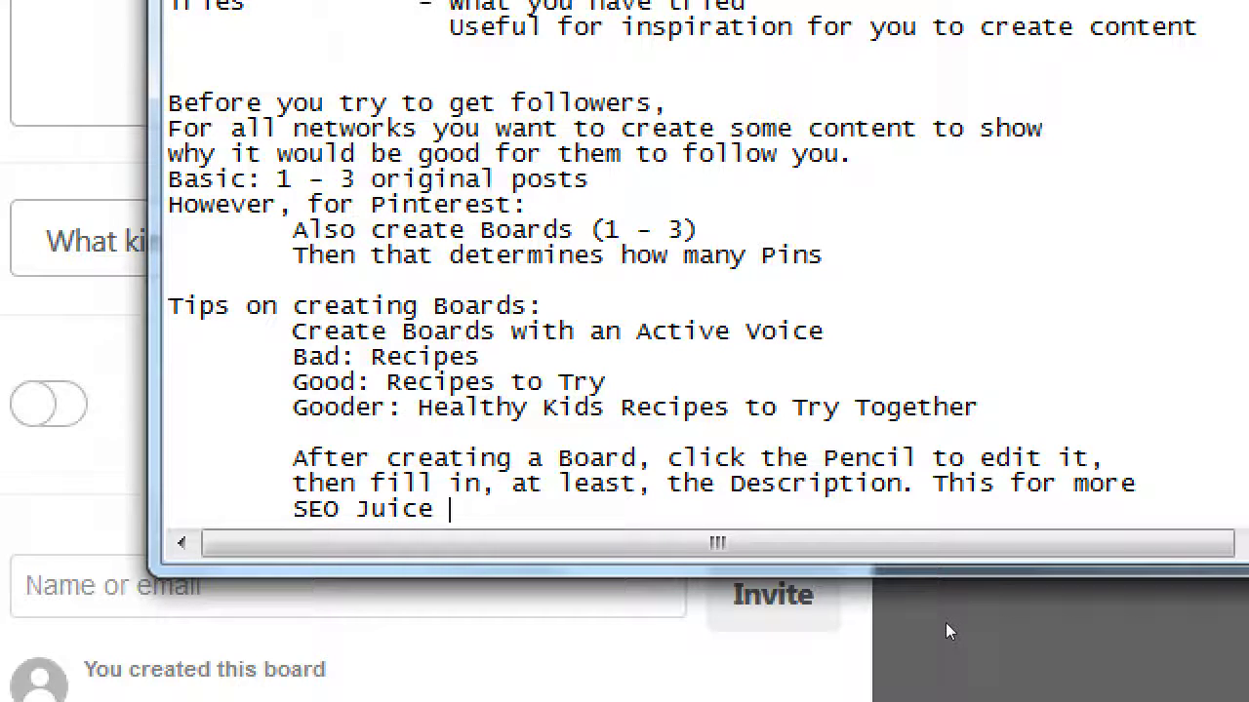
type("- more ")
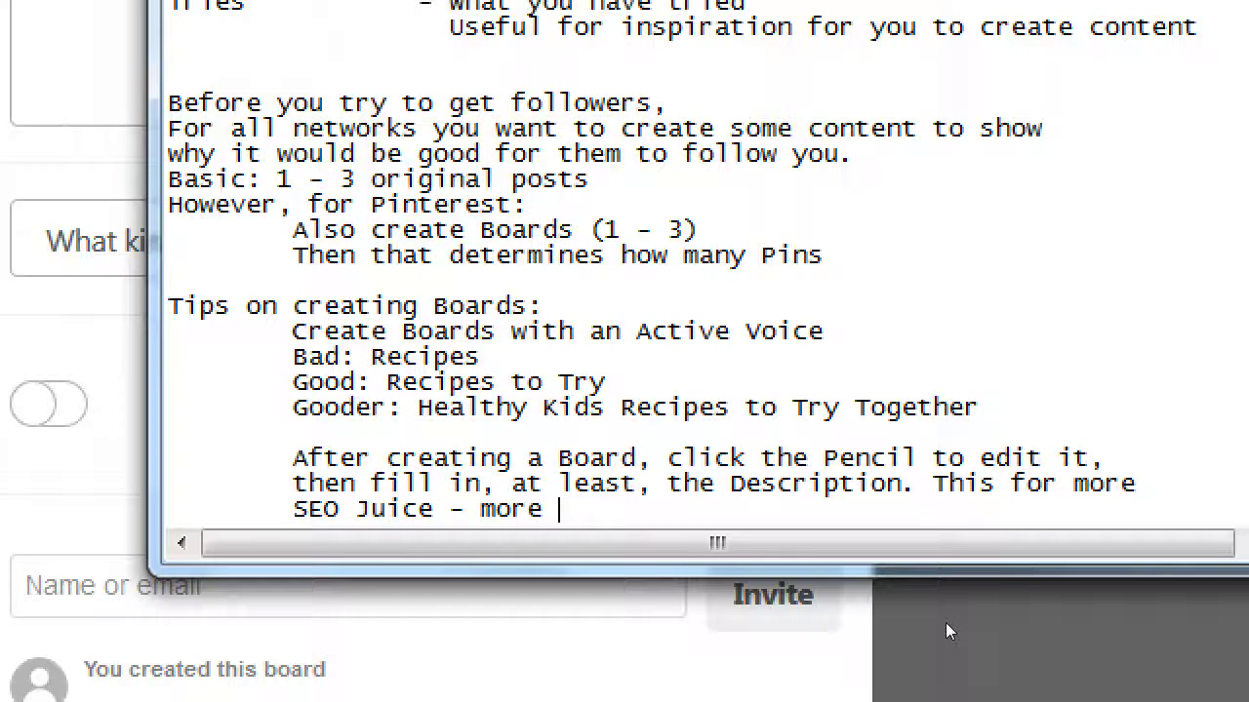
type("a")
type("possbility of ")
type("being found")
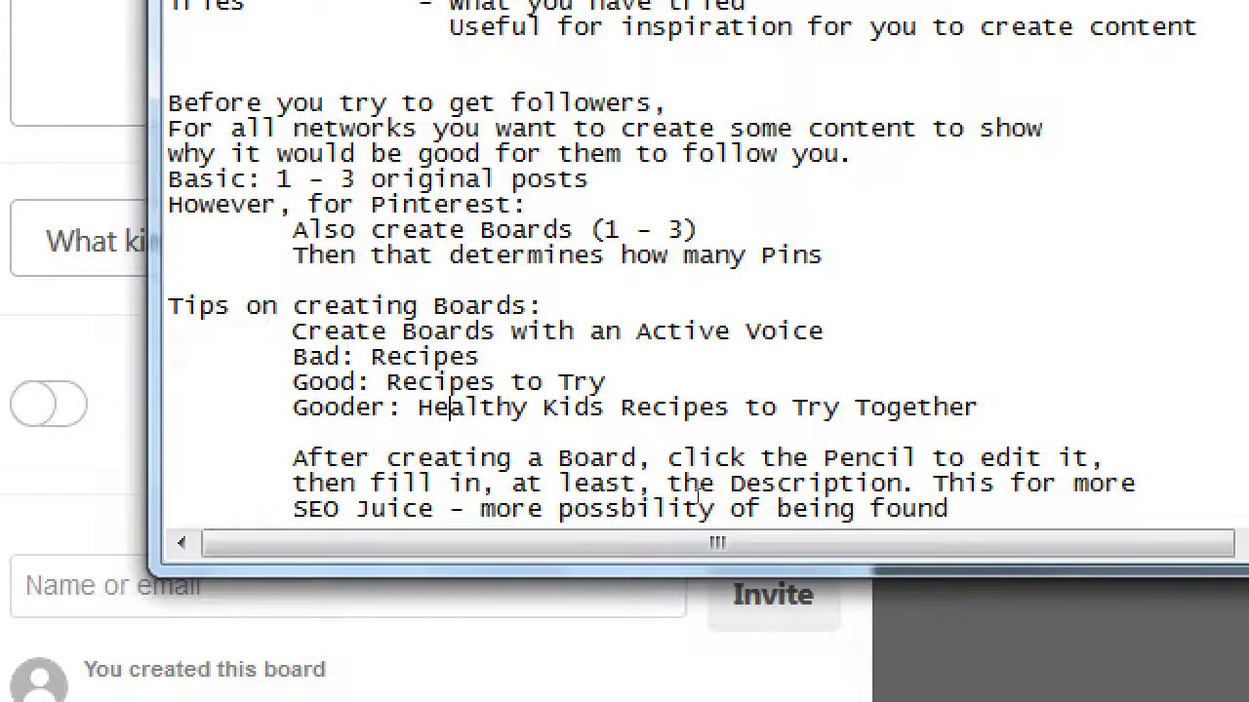
Step: Switch back to Pinterest, test the board Description's length limit with repeated filler text, and clear the field
key("super+minus")
left_click(510, 315)
type("asddfsa")
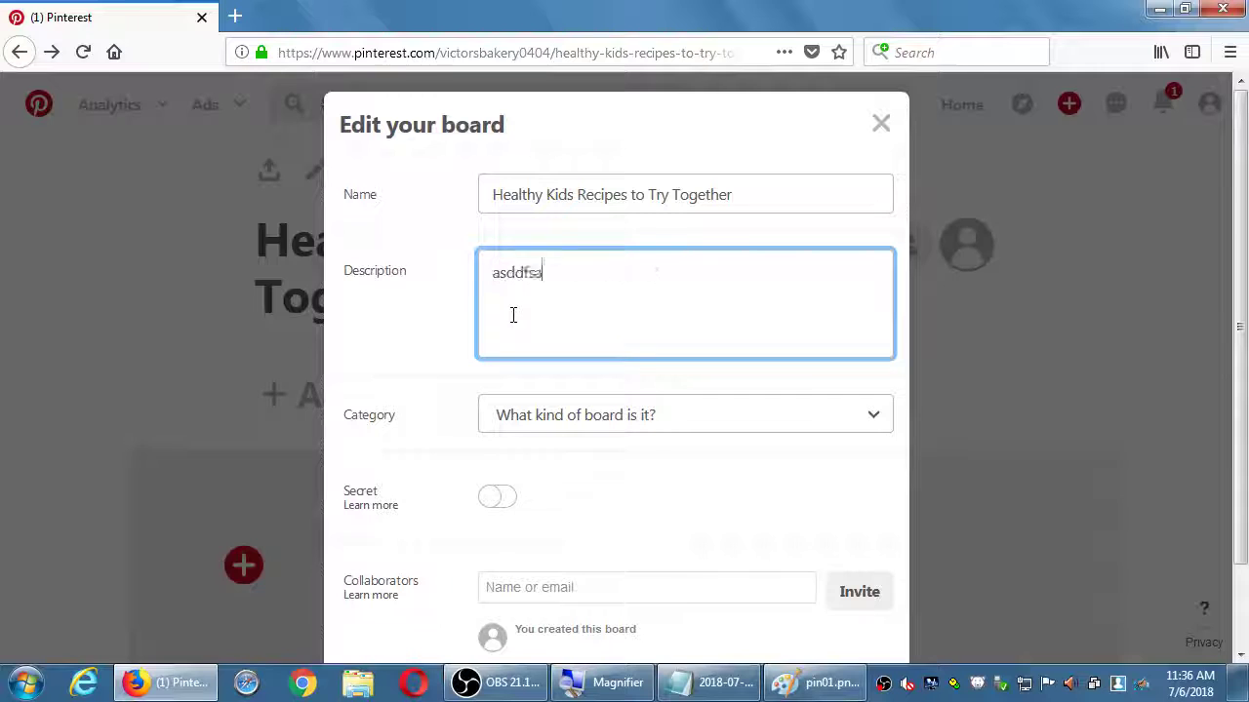
type("dsafasddfsa asdf asd safas afsd")
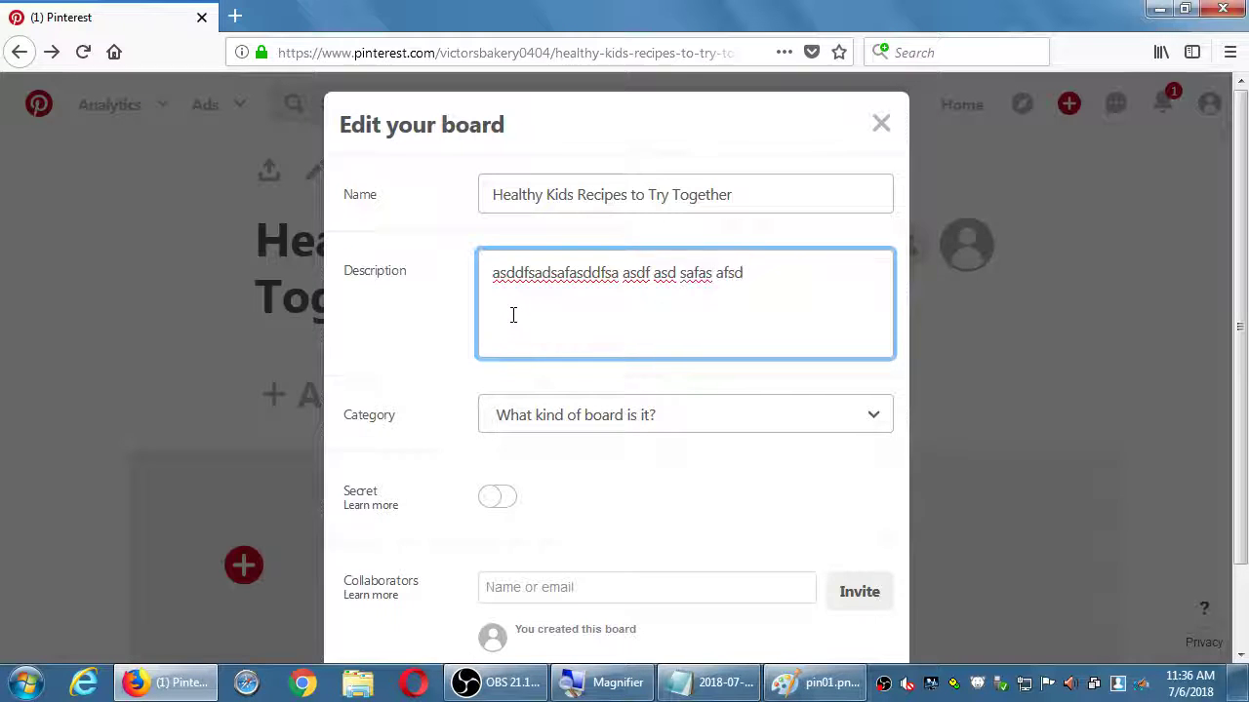
key("ctrl+a")
key("ctrl+c")
key("End")
key("ctrl+v")
key("ctrl+v")
key("ctrl+v")
key("ctrl+v")
key("ctrl+v")
key("ctrl+v")
key("ctrl+v")
key("ctrl+v")
key("ctrl+v")
key("ctrl+v")
key("ctrl+v")
key("ctrl+v")
key("ctrl+v")
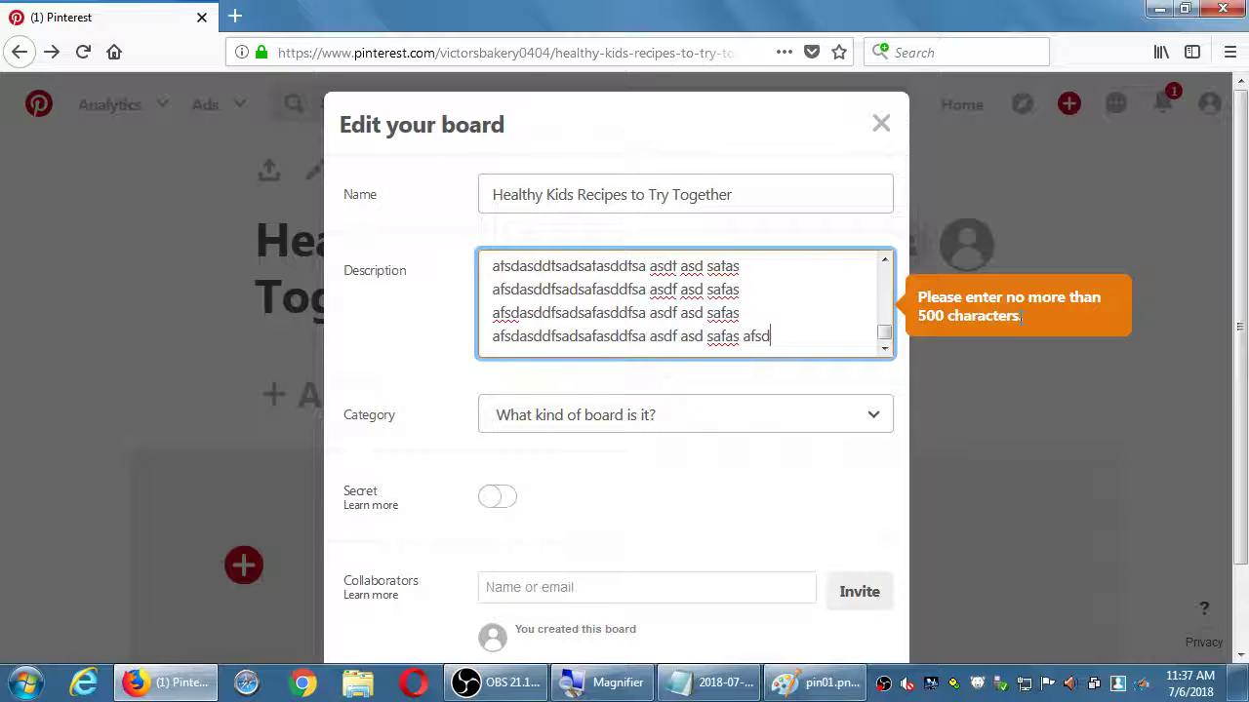
key("ctrl+a")
key("BackSpace")
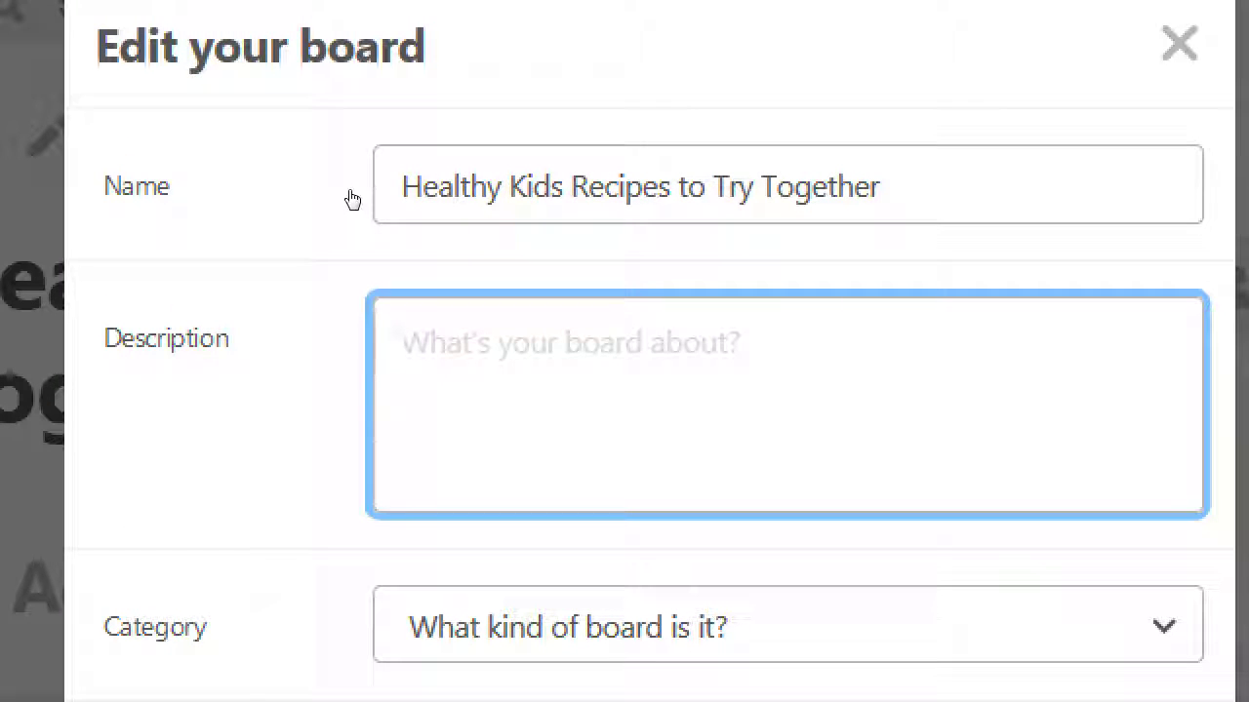
Step: Enter "Easy to make recipes for you and your kids to enjoy. We" as the start of the board's description
type("Easy")
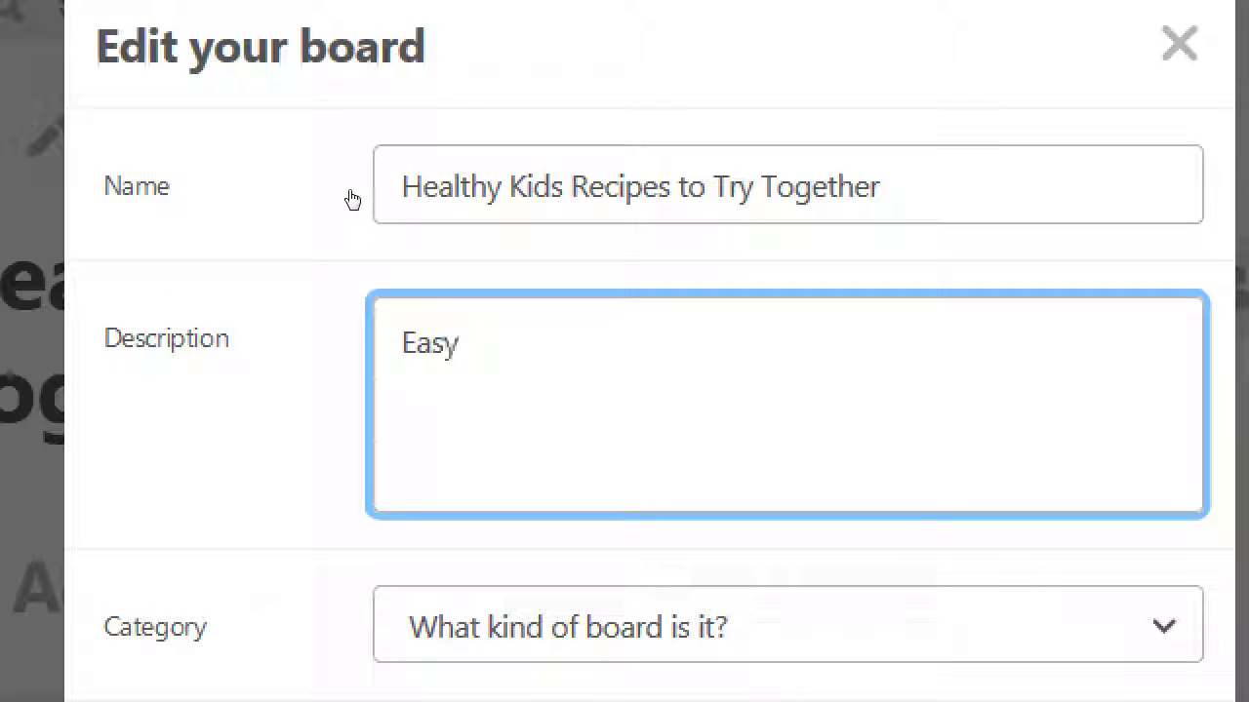
type(" to make re")
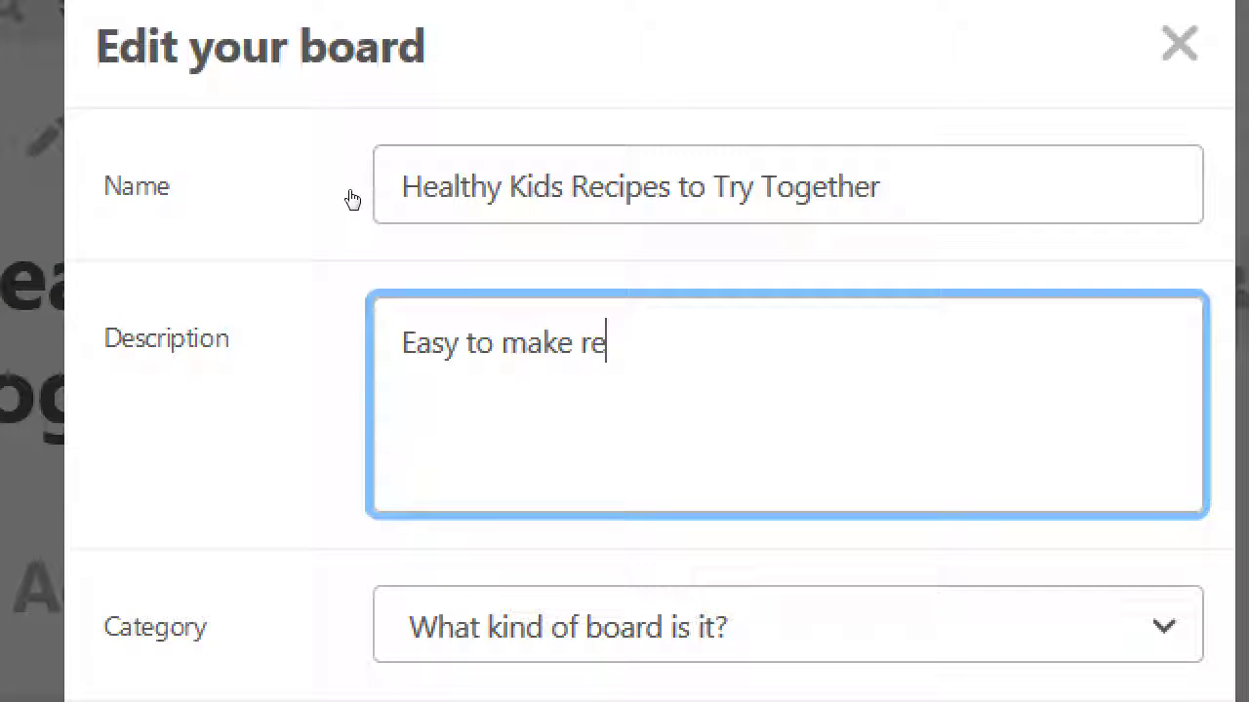
type("cipes for your")
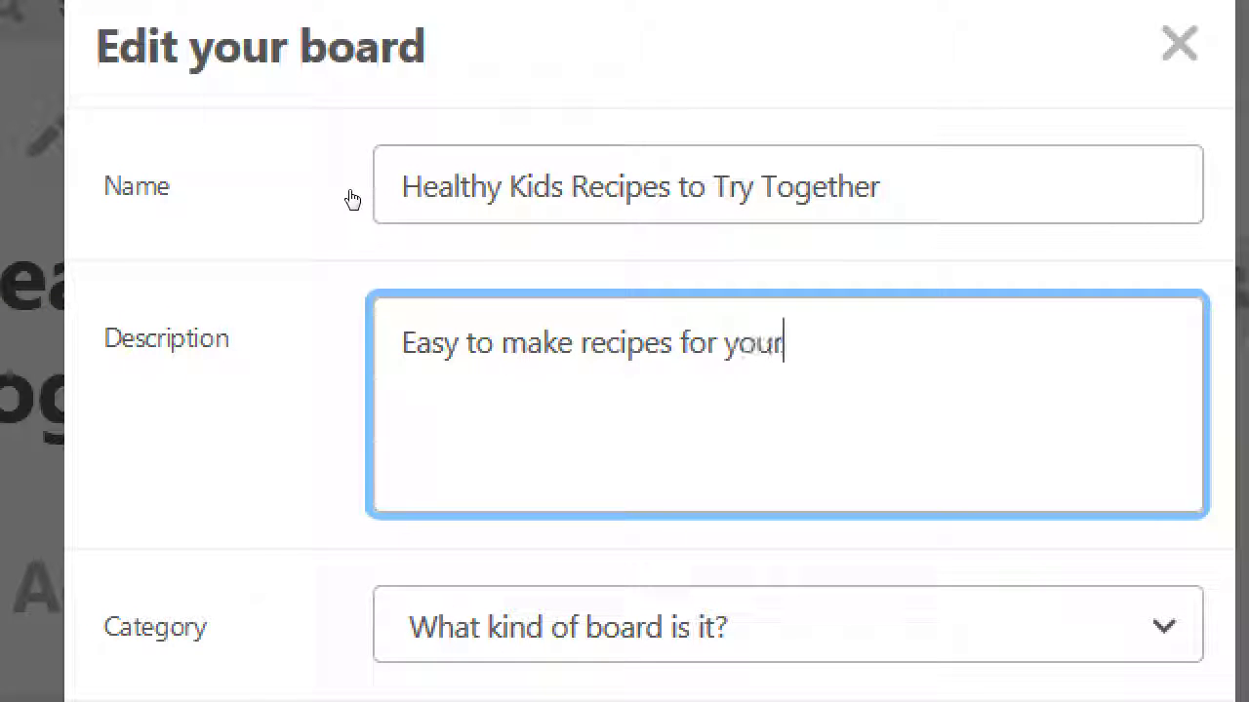
key("BackSpace")
type("and your kids to en")
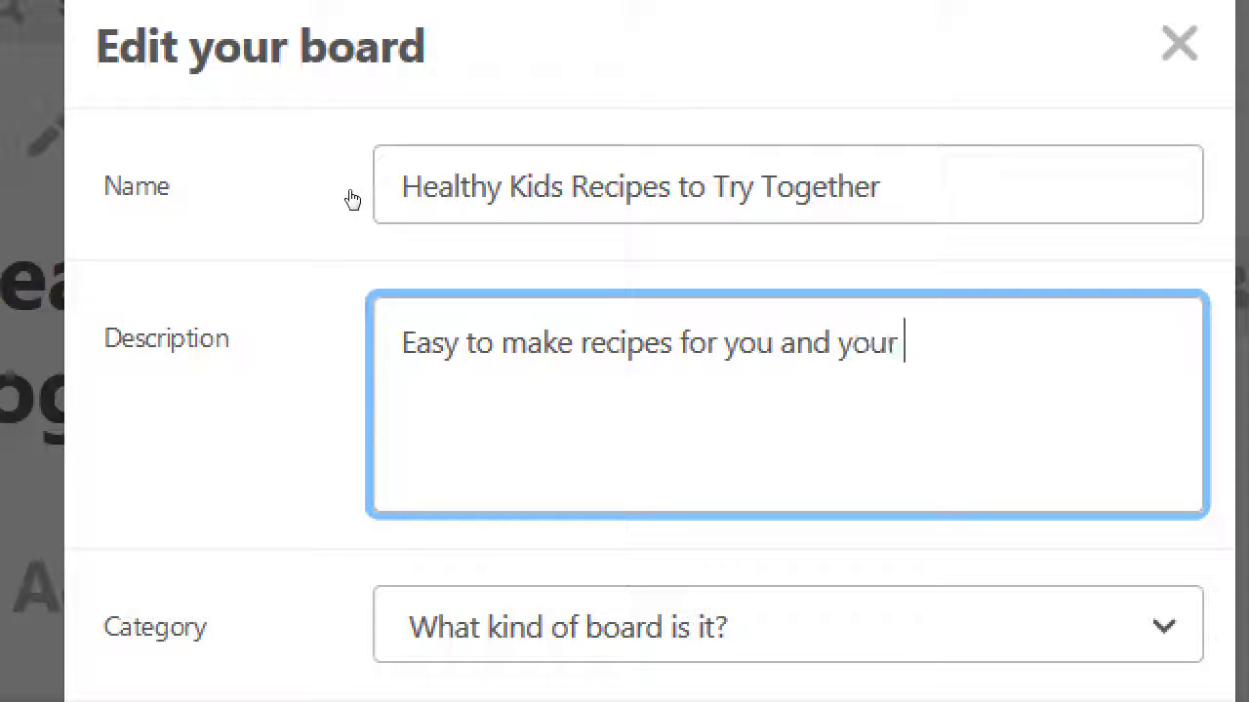
type("joy. ")
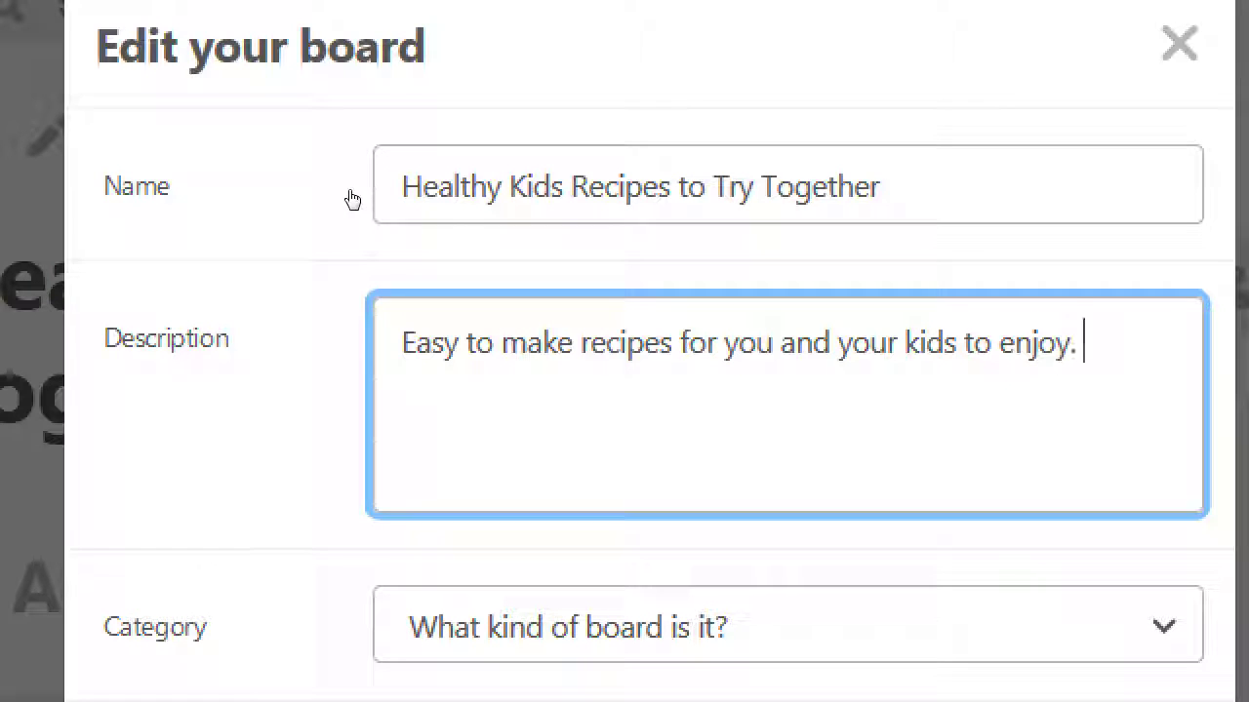
type("We of")
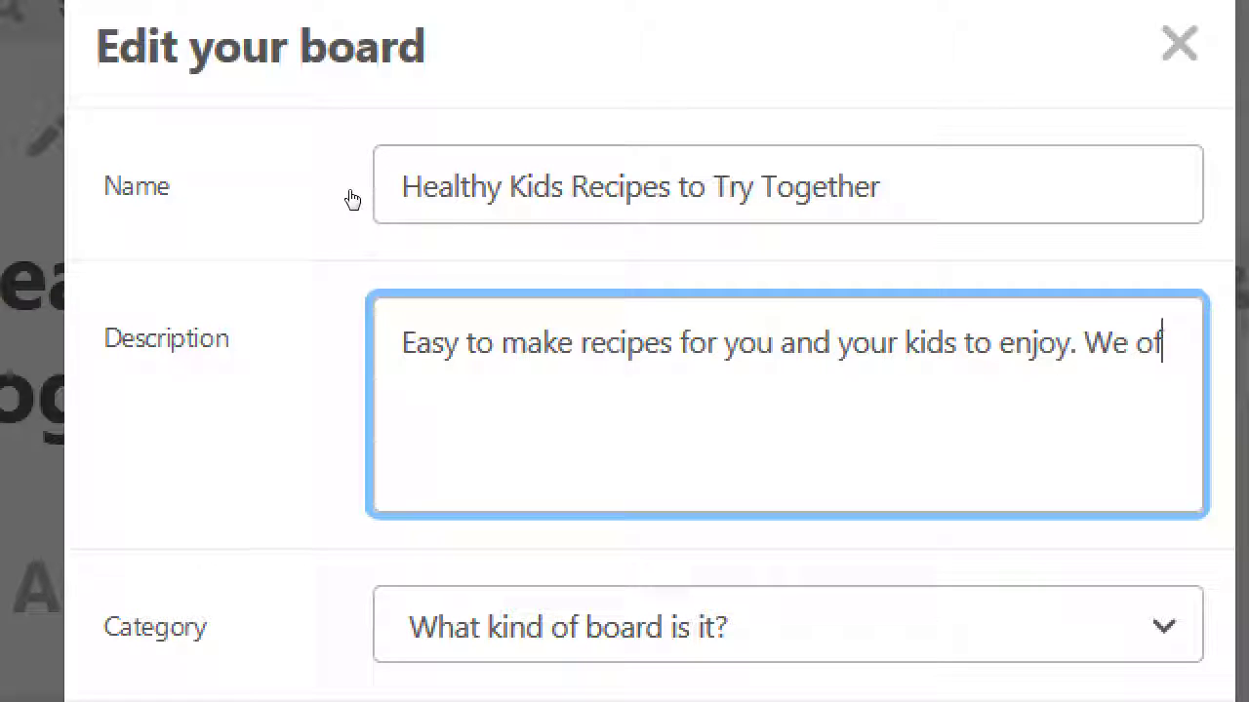
key("BackSpace")
key("BackSpace")
type("only ba")
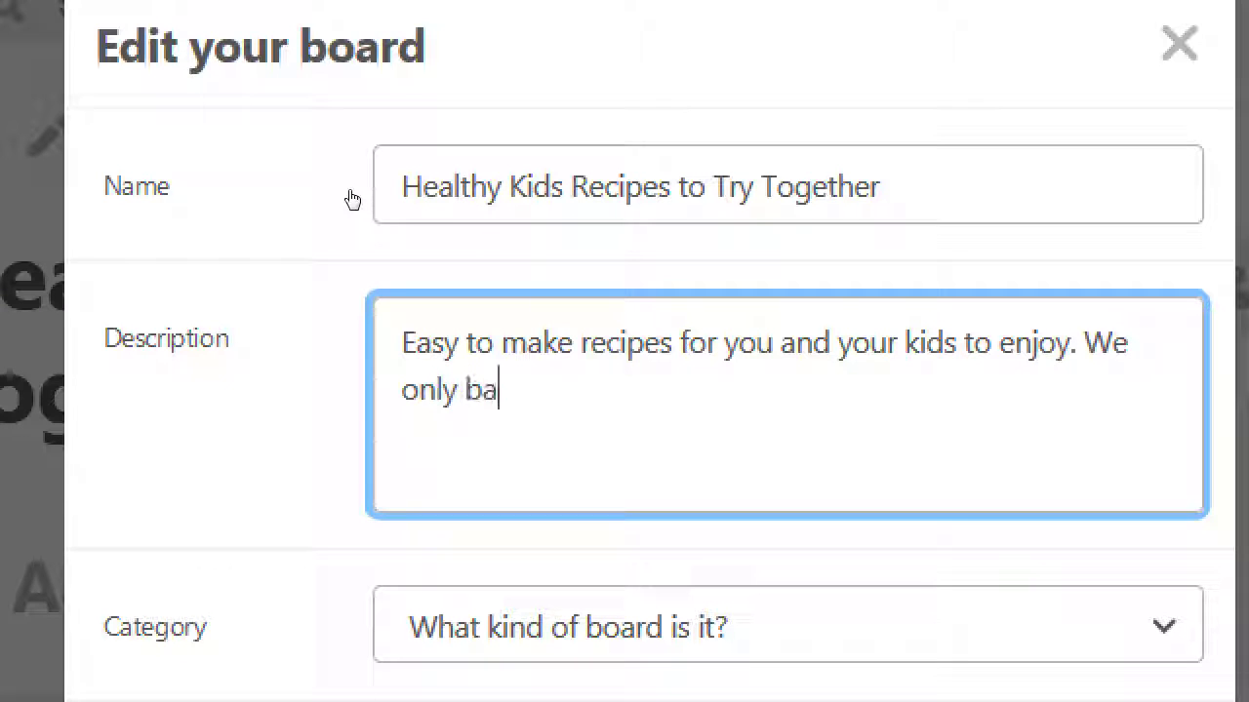
type("ke w")
key("BackSpace")
key("BackSpace")
key("BackSpace")
key("BackSpace")
key("BackSpace")
key("BackSpace")
key("BackSpace")
key("BackSpace")
key("BackSpace")
key("BackSpace")
key("BackSpace")
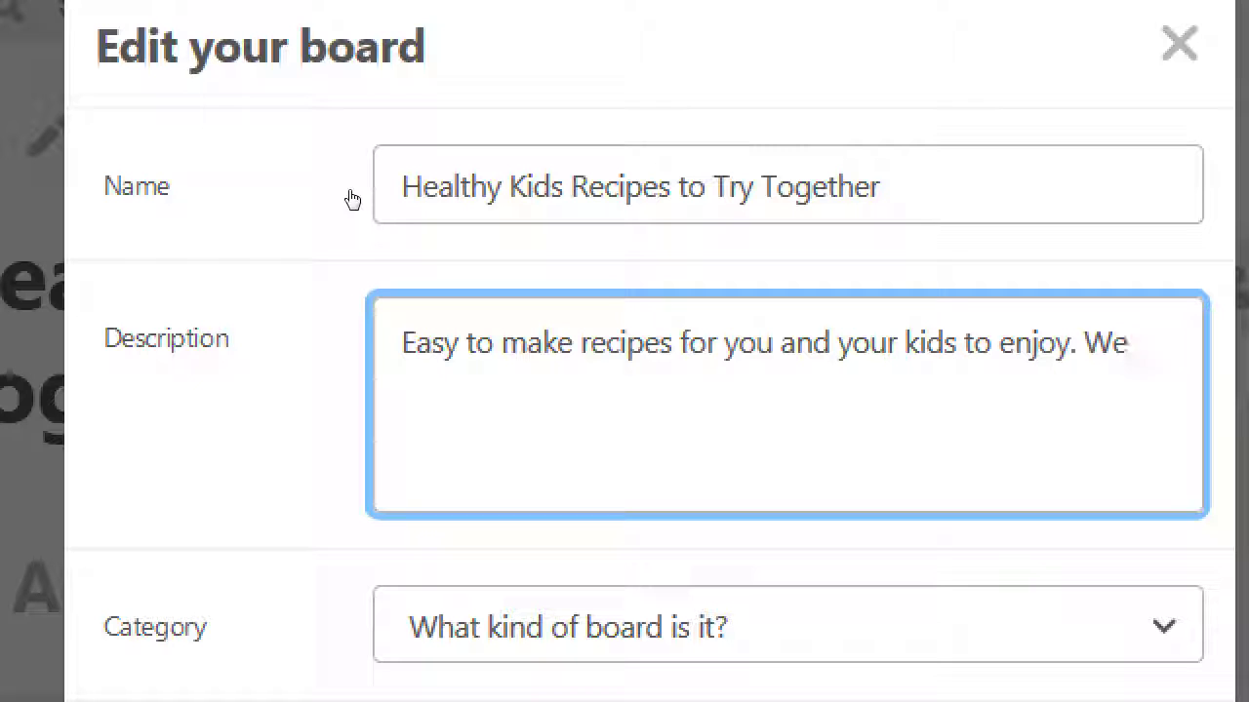
type(", at")
key("BackSpace")
key("BackSpace")
key("BackSpace")
key("BackSpace")
Step: Continue the description's second sentence with "at Victor's Bakery, only use organic ingredients"
type("a")
type("t Victor's b")
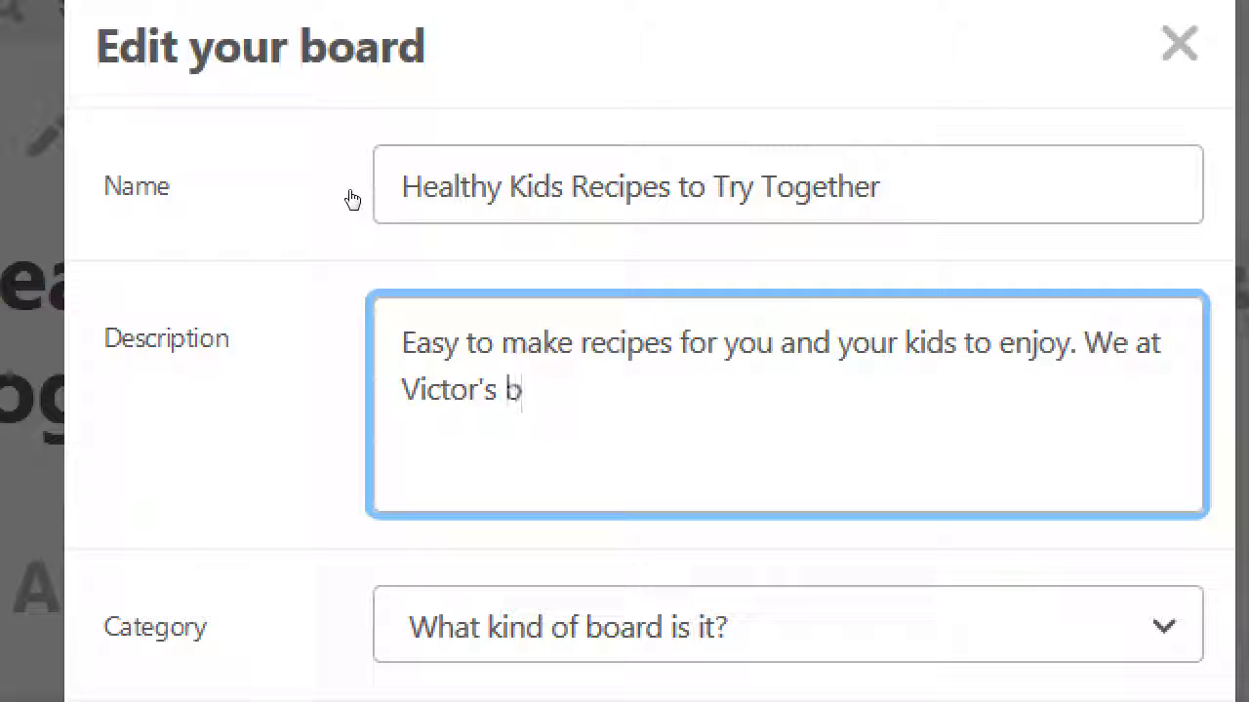
key("BackSpace")
type("Bak")
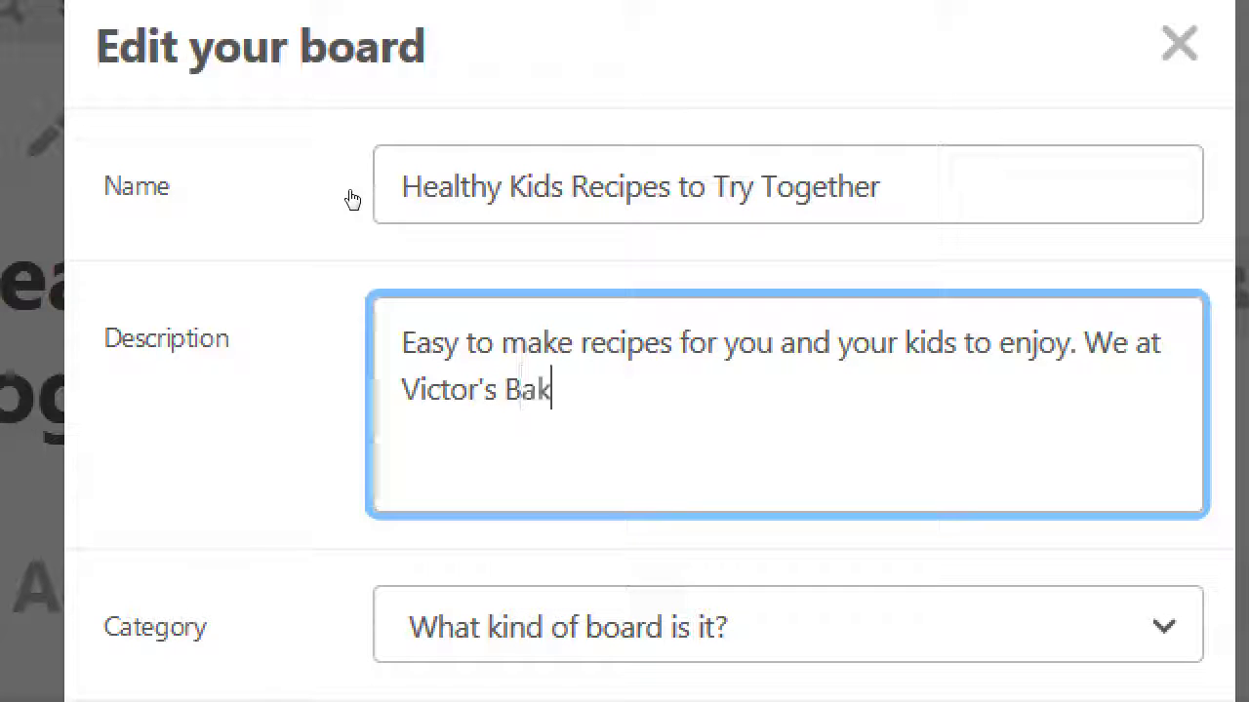
type("ery, only use the")
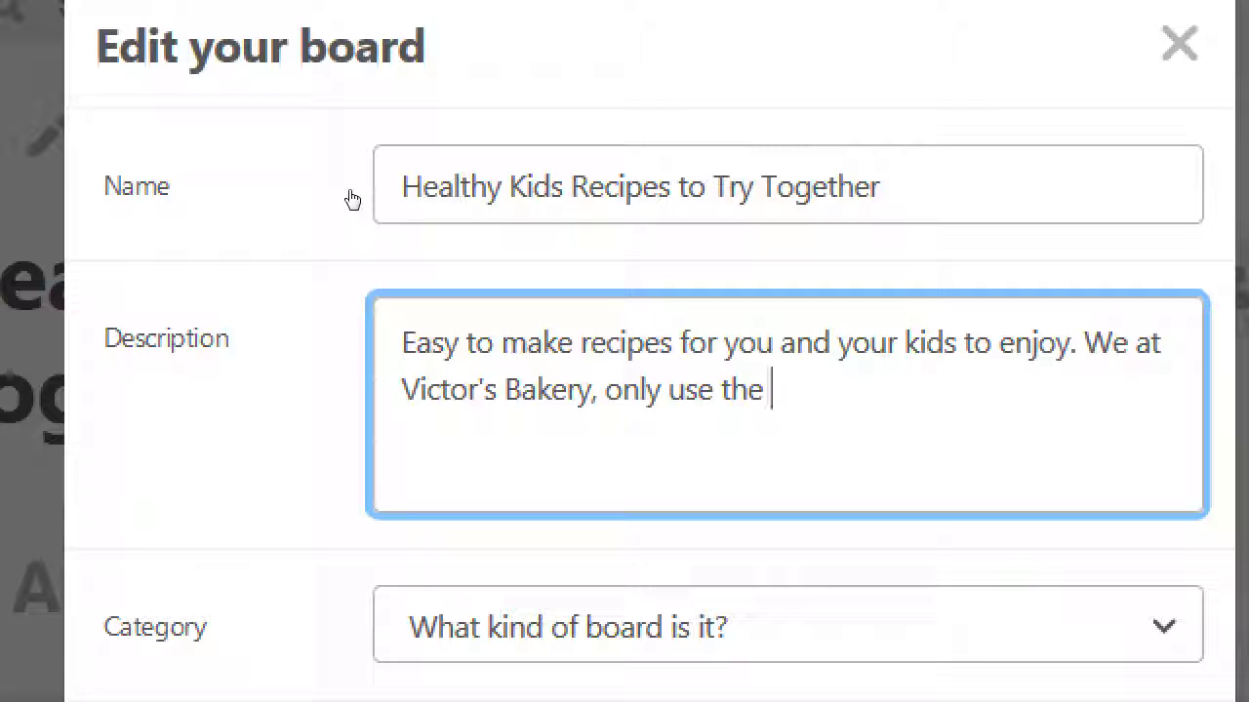
key("BackSpace")
key("BackSpace")
key("BackSpace")
type("organic ")
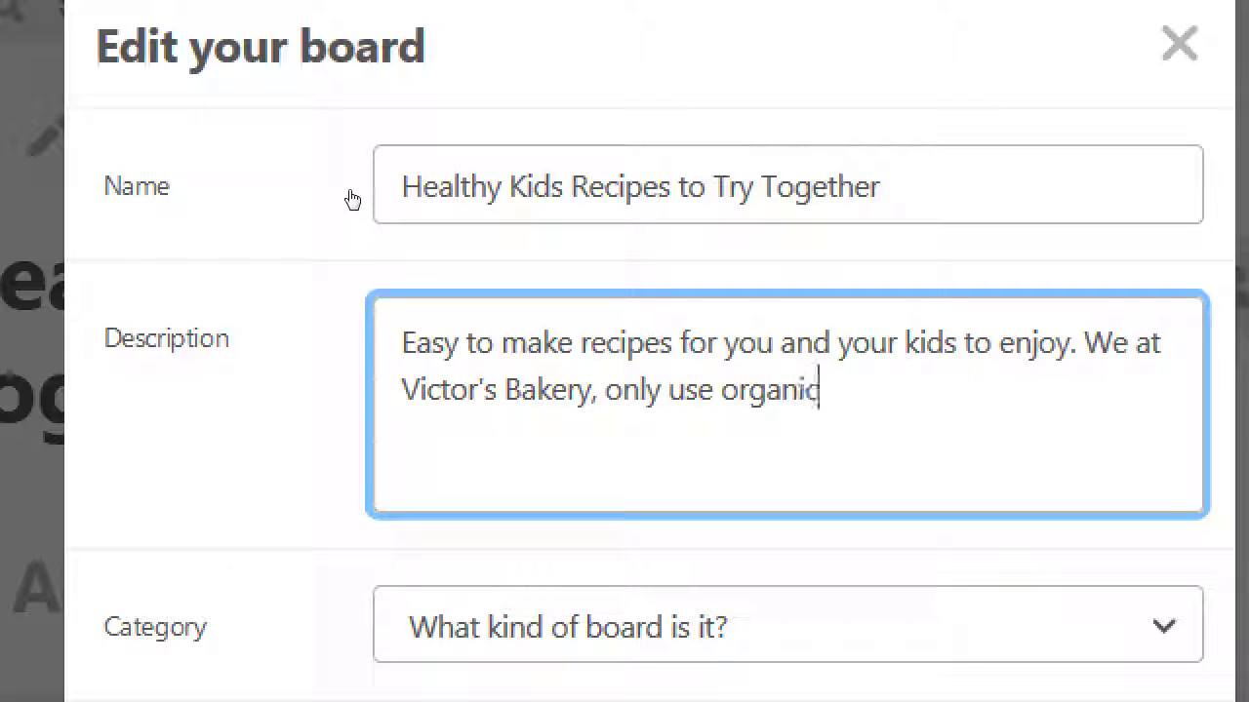
type("ing")
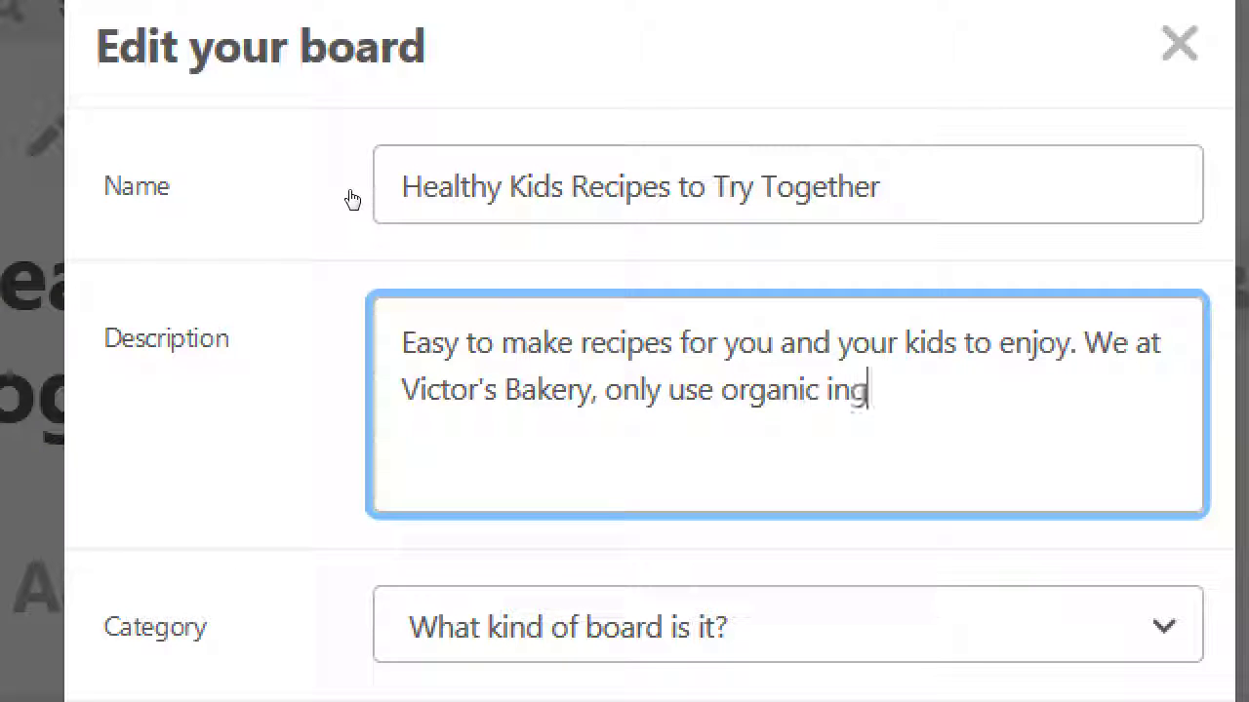
type("redients")
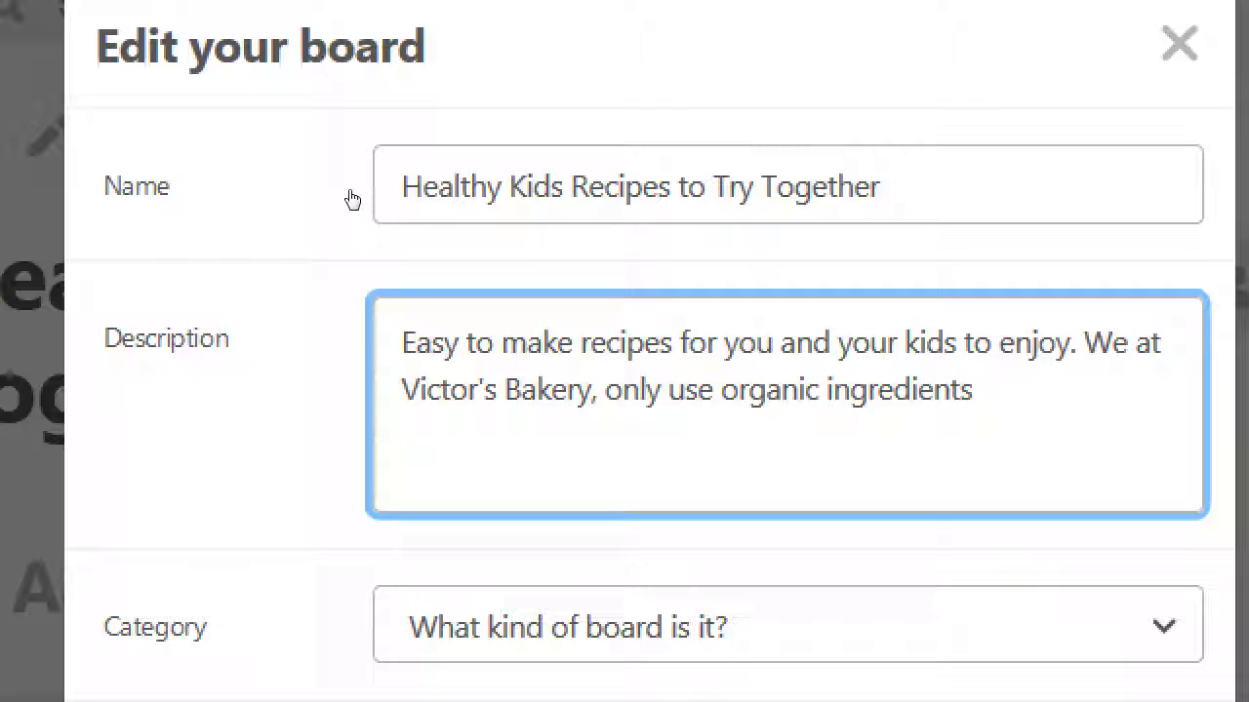
Step: Finish the board description's second sentence with "and bake with healthy options."
type(" and bac")
key("BackSpace")
type("ke with")
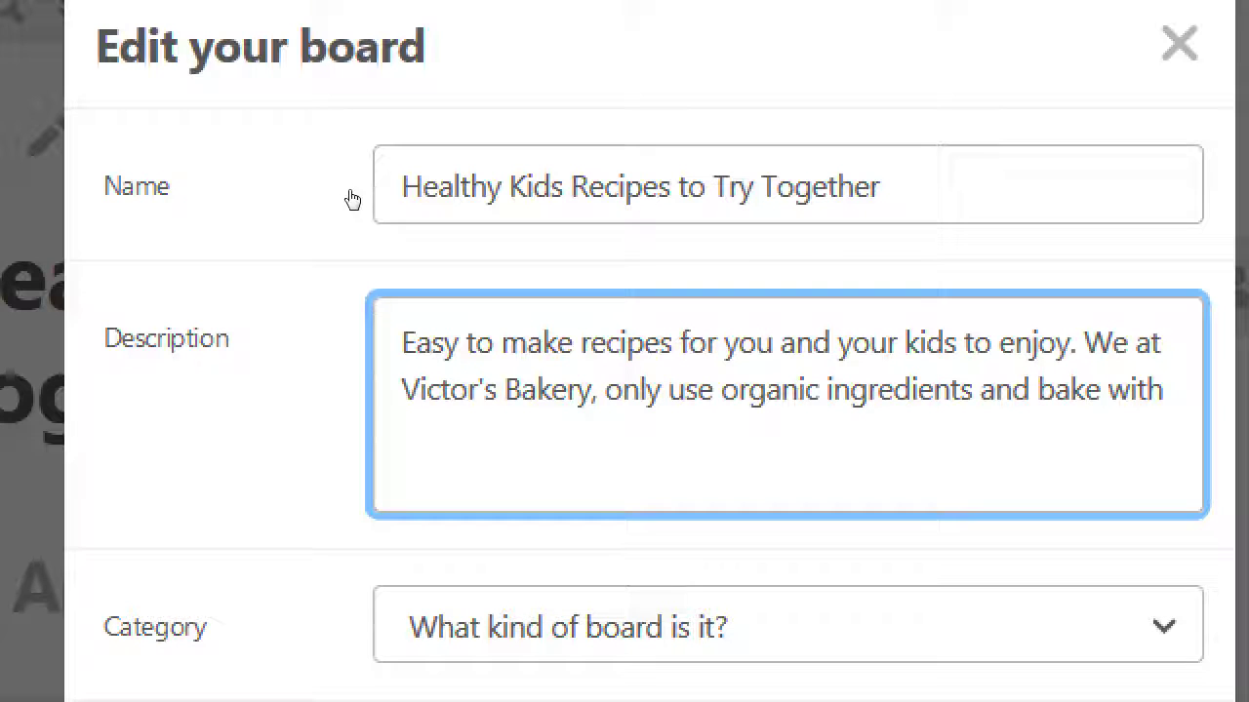
type(" healhty")
key("BackSpace")
key("BackSpace")
key("BackSpace")
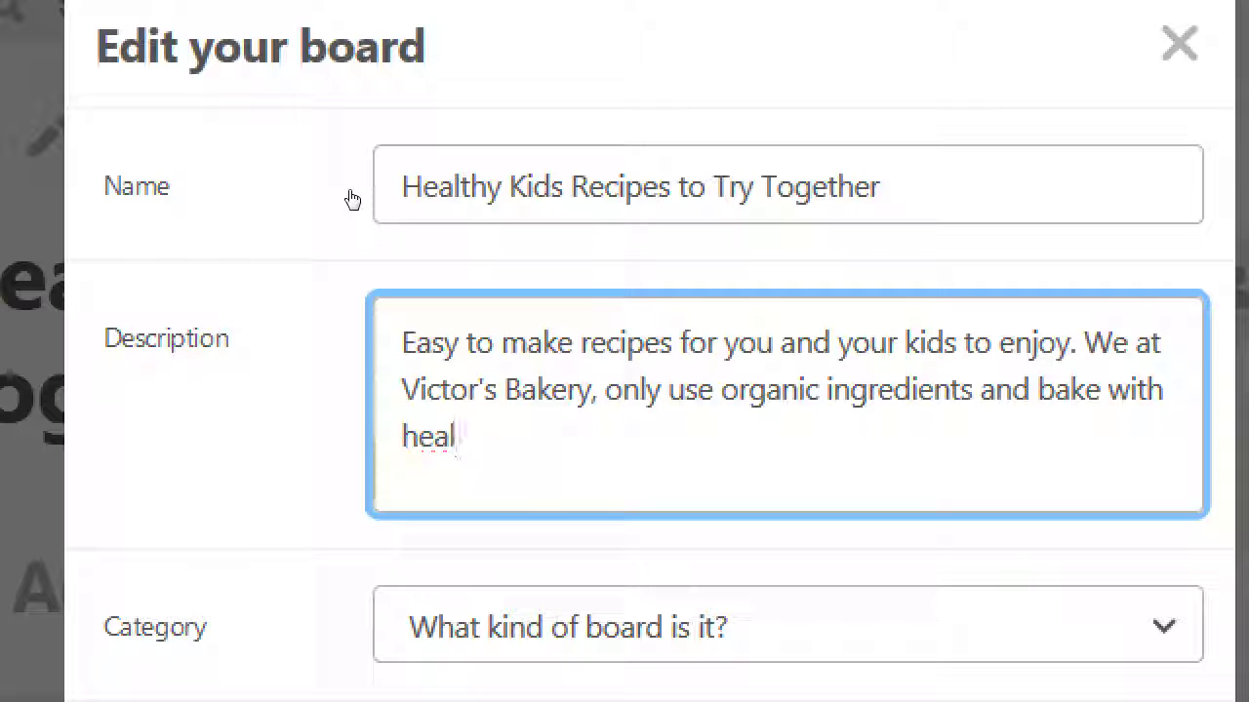
type("thy")
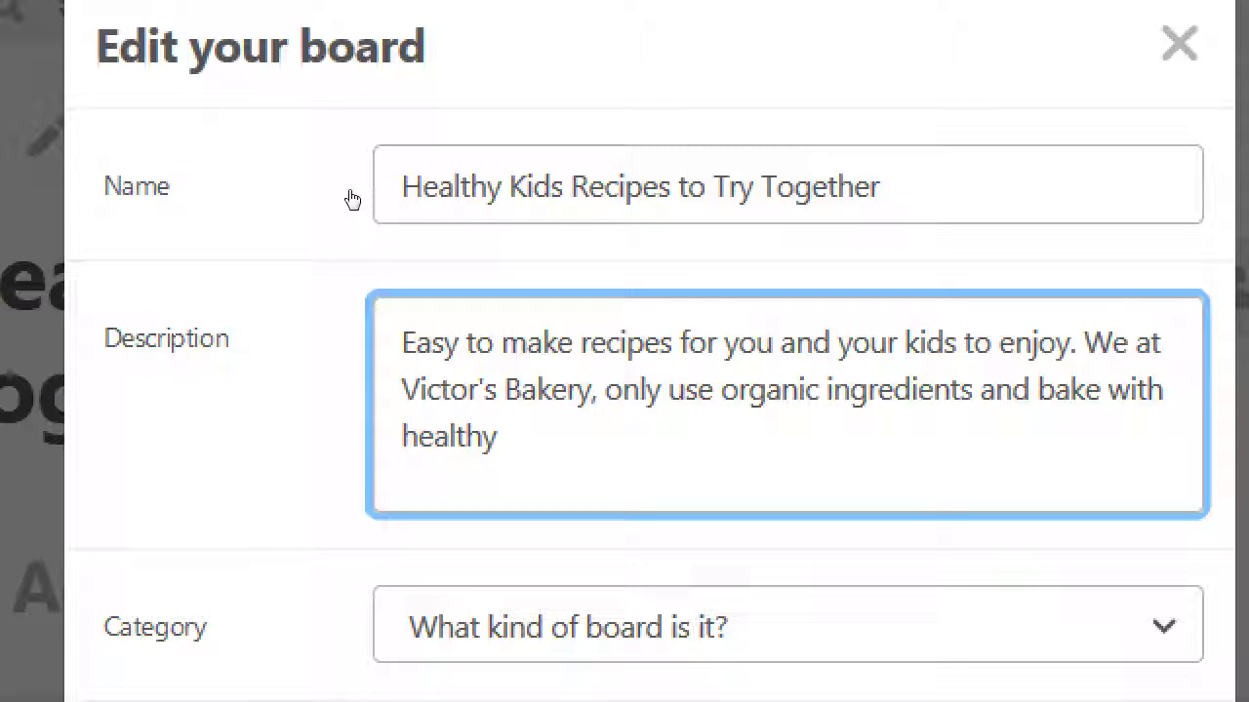
type(" options.")
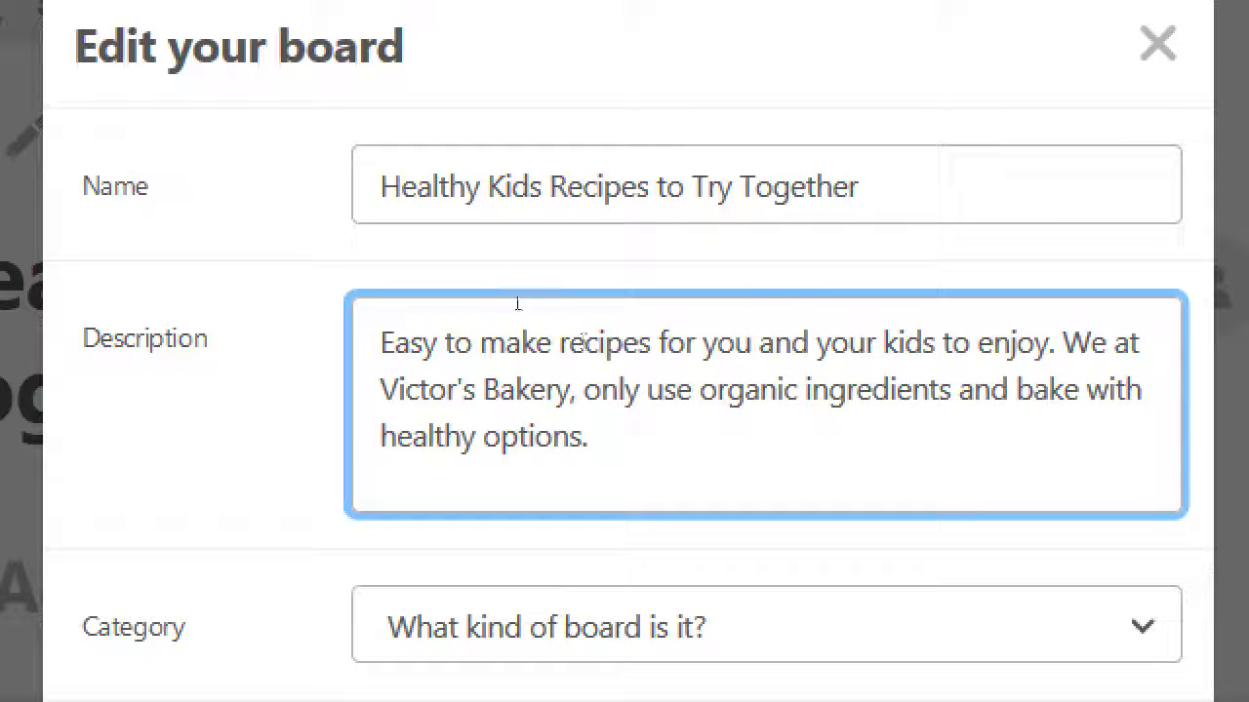
Step: Highlight the description's keywords one after another: the bakery name, "organic ingredients", "healthy" and "kids"
left_click_drag(429, 389, 529, 389)
left_click_drag(717, 389, 912, 389)
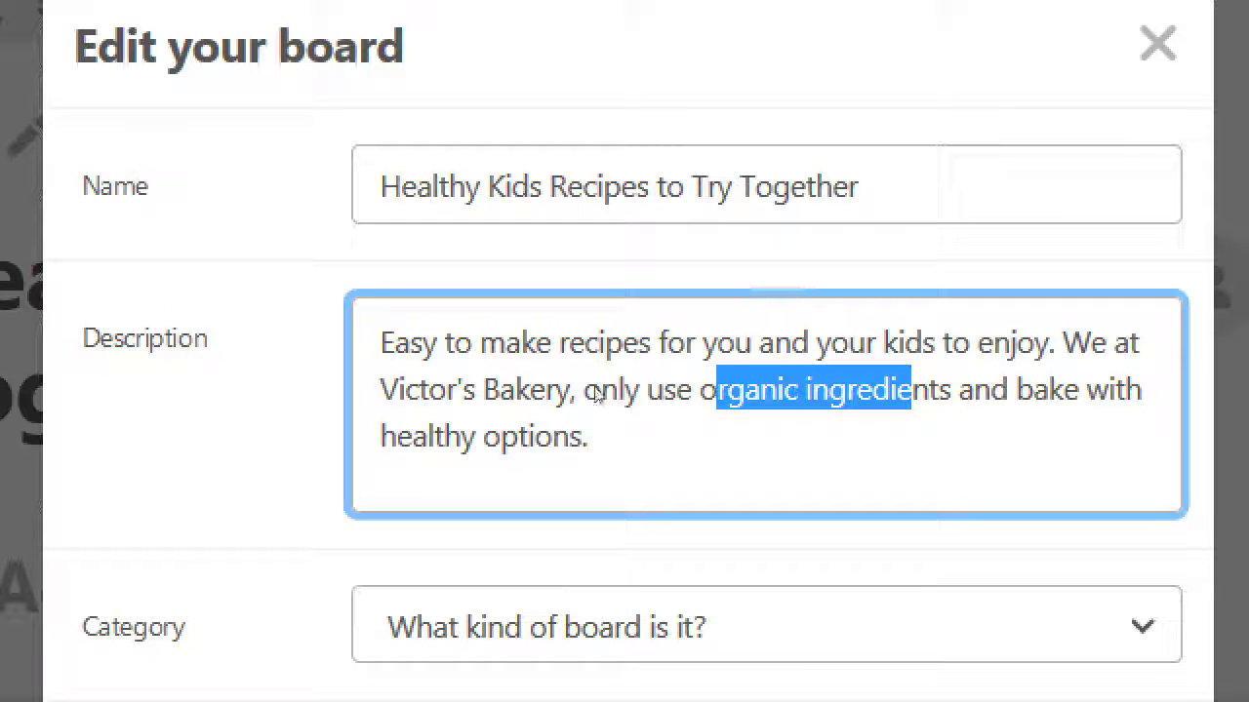
double_click(419, 435)
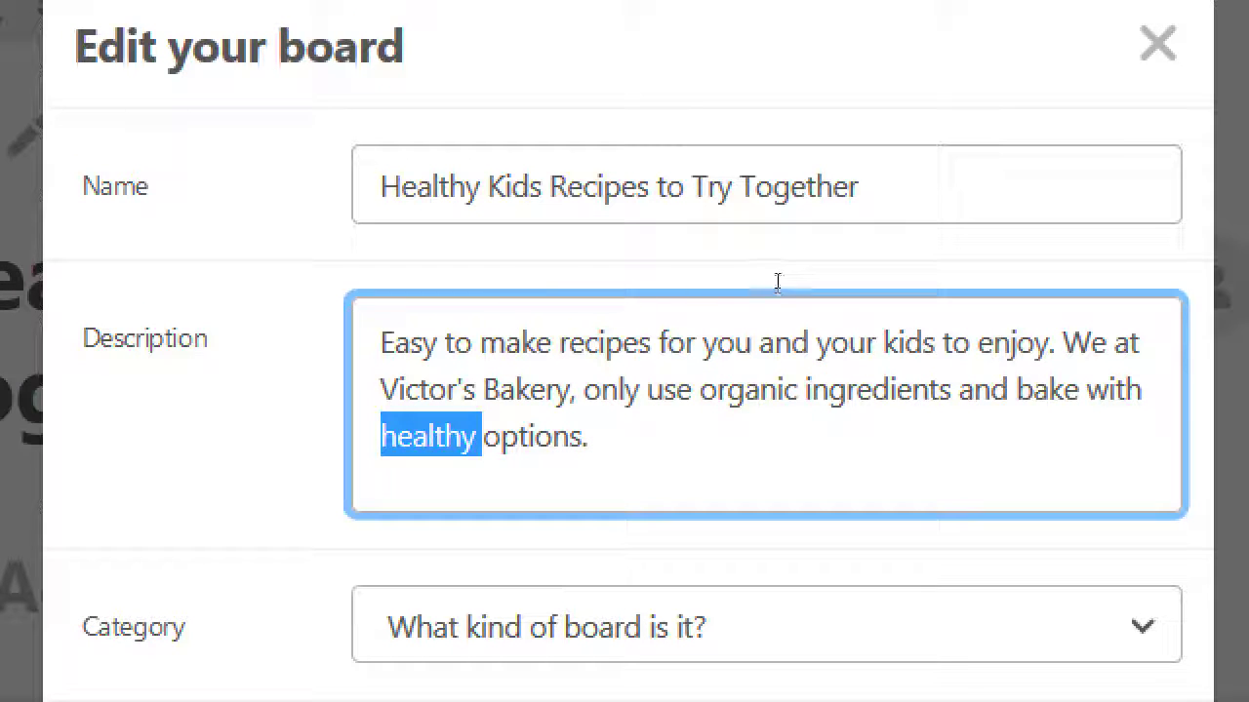
double_click(909, 343)
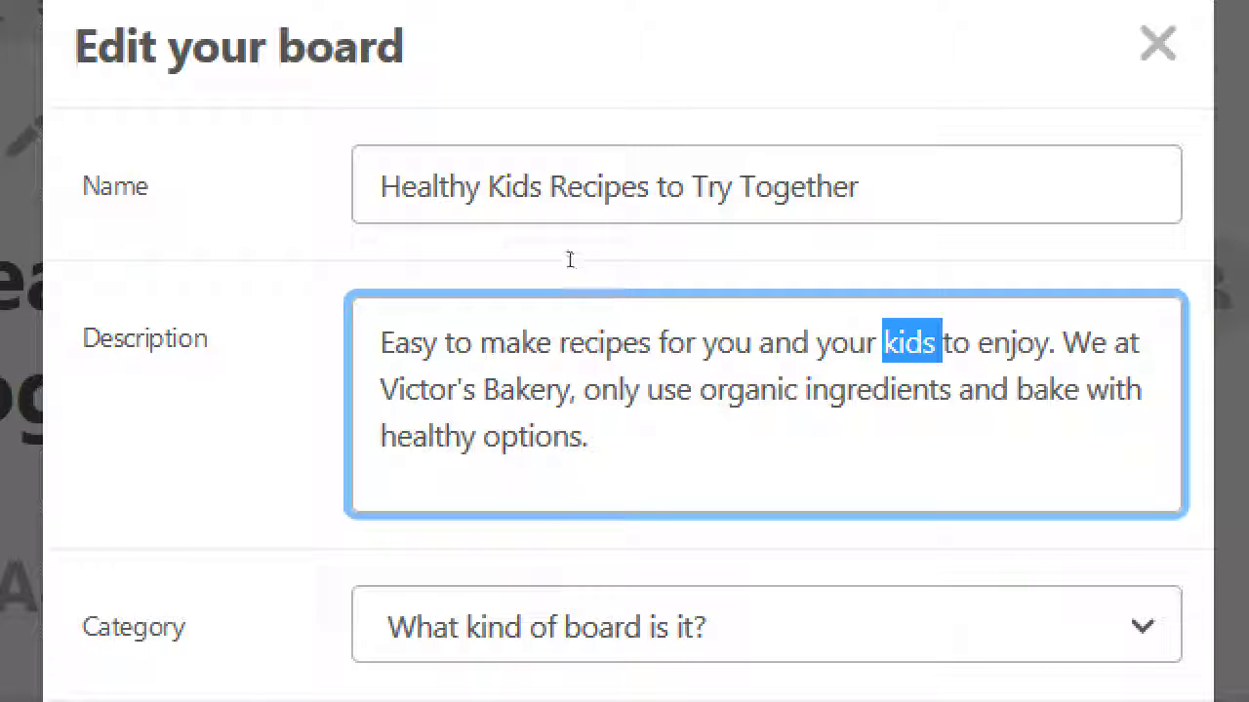
key("ctrl+End")
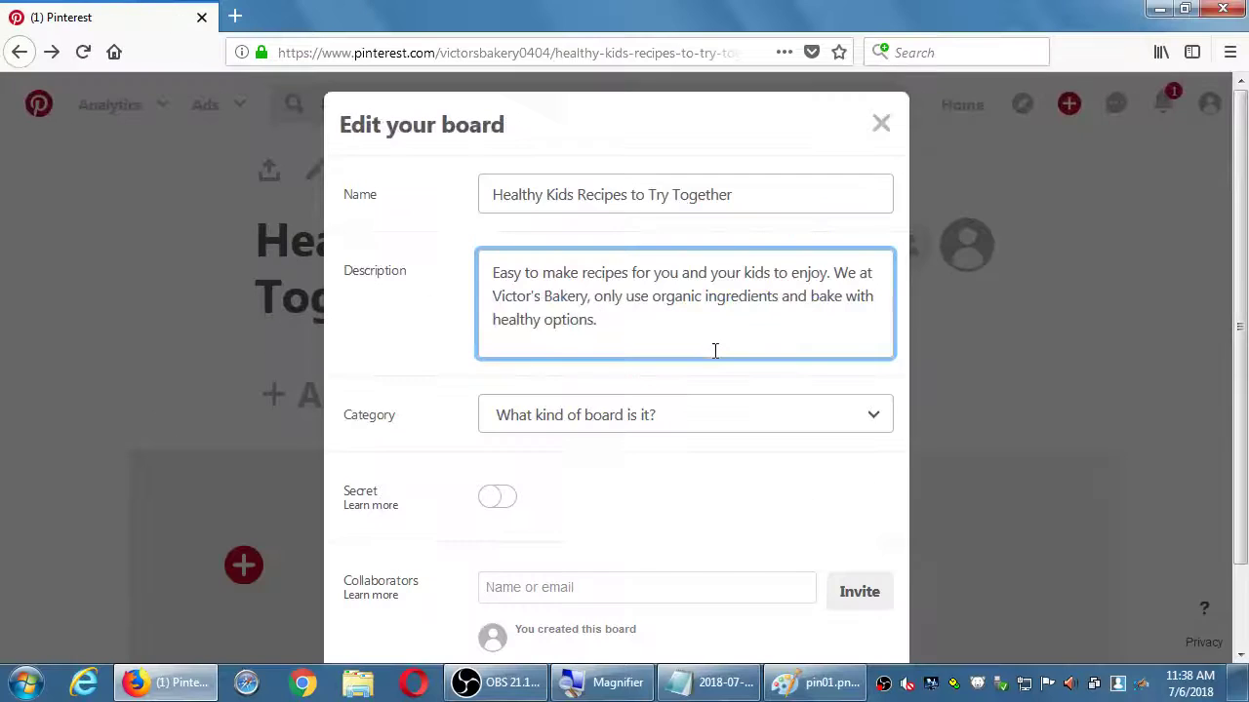
Step: Look through the available board categories and set the board's Category to Food and drink
left_click(777, 433)
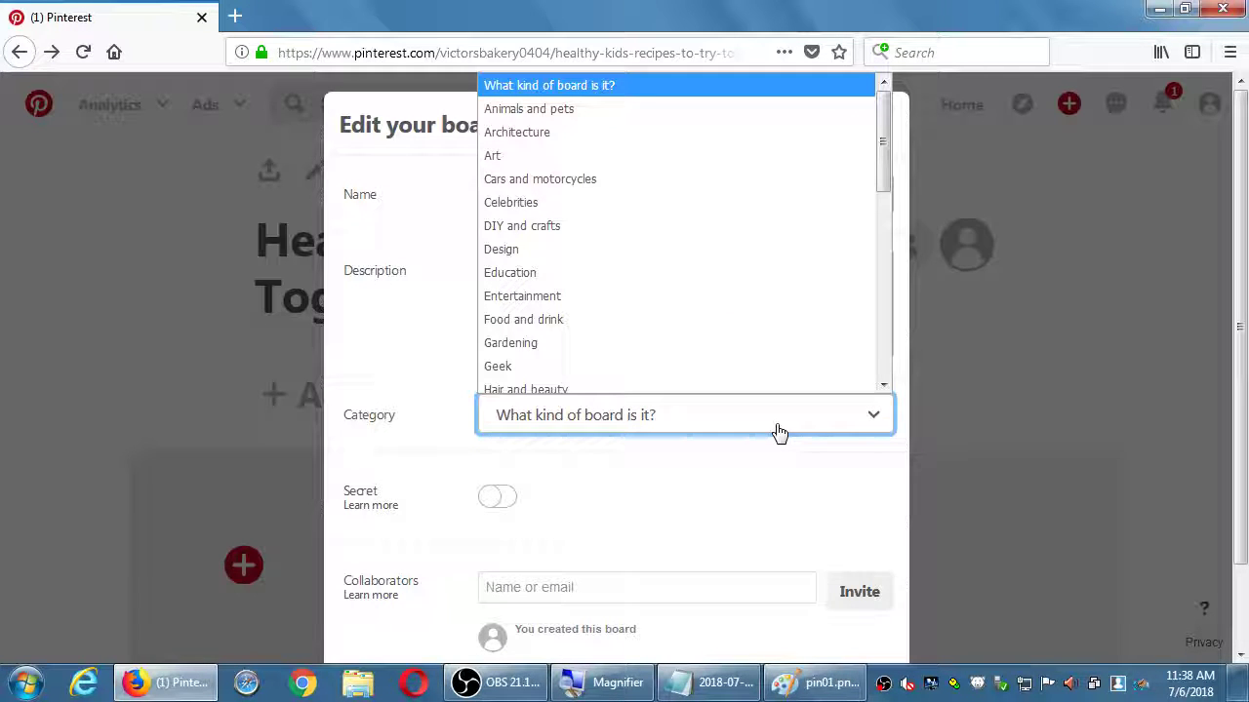
left_click(777, 433)
left_click(777, 433)
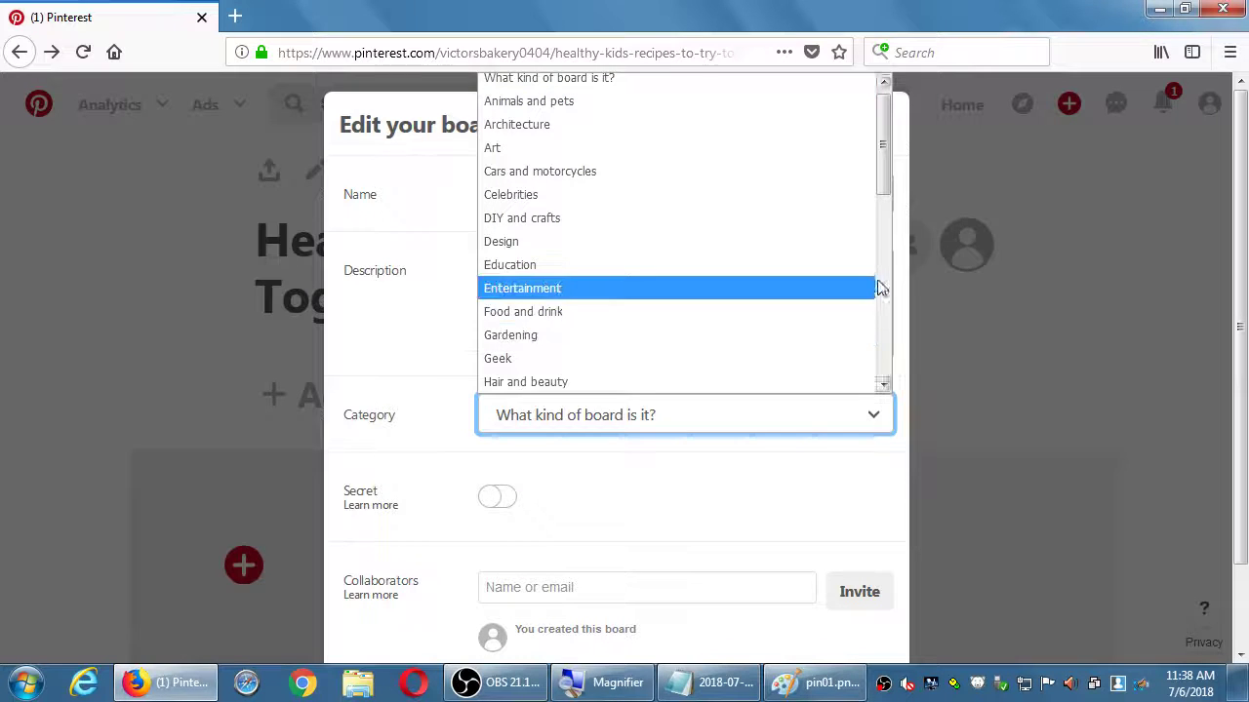
scroll(883, 283, "down", 8)
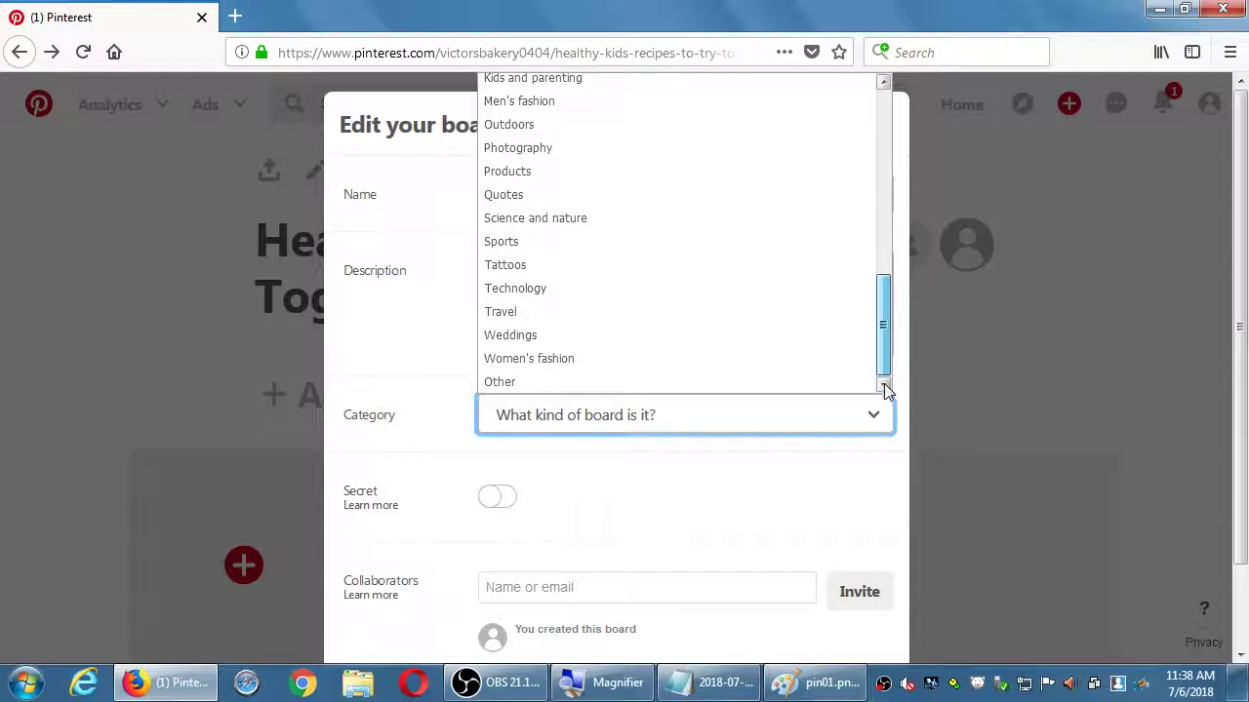
left_click_drag(884, 326, 891, 139)
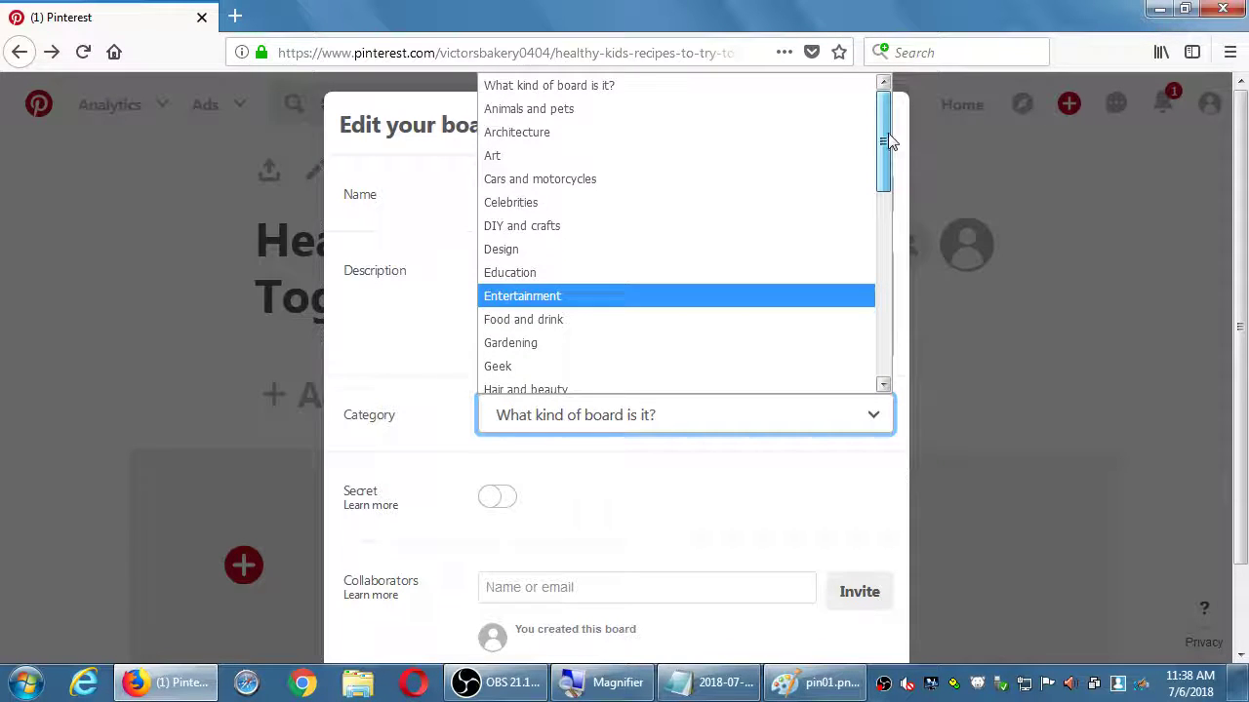
left_click(561, 322)
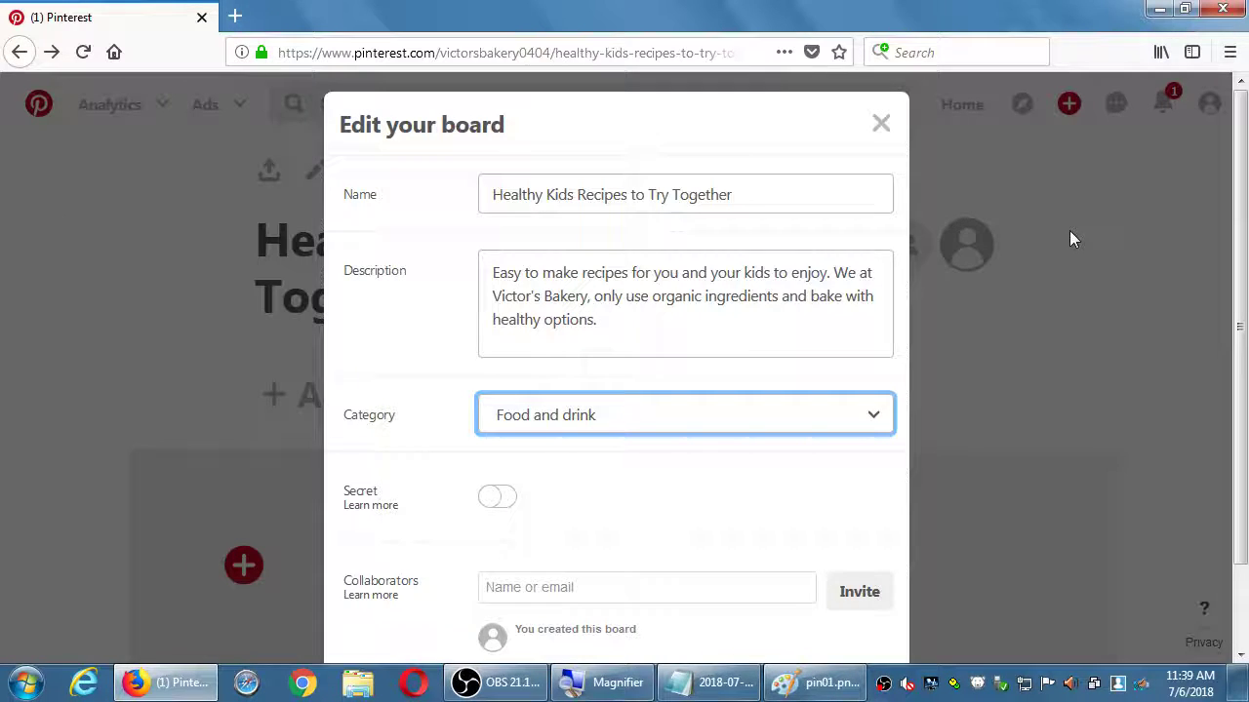
Step: Switch to the Notepad notes and begin a new line at the end with "Collaborators are those you"
scroll(627, 502, "down", 2)
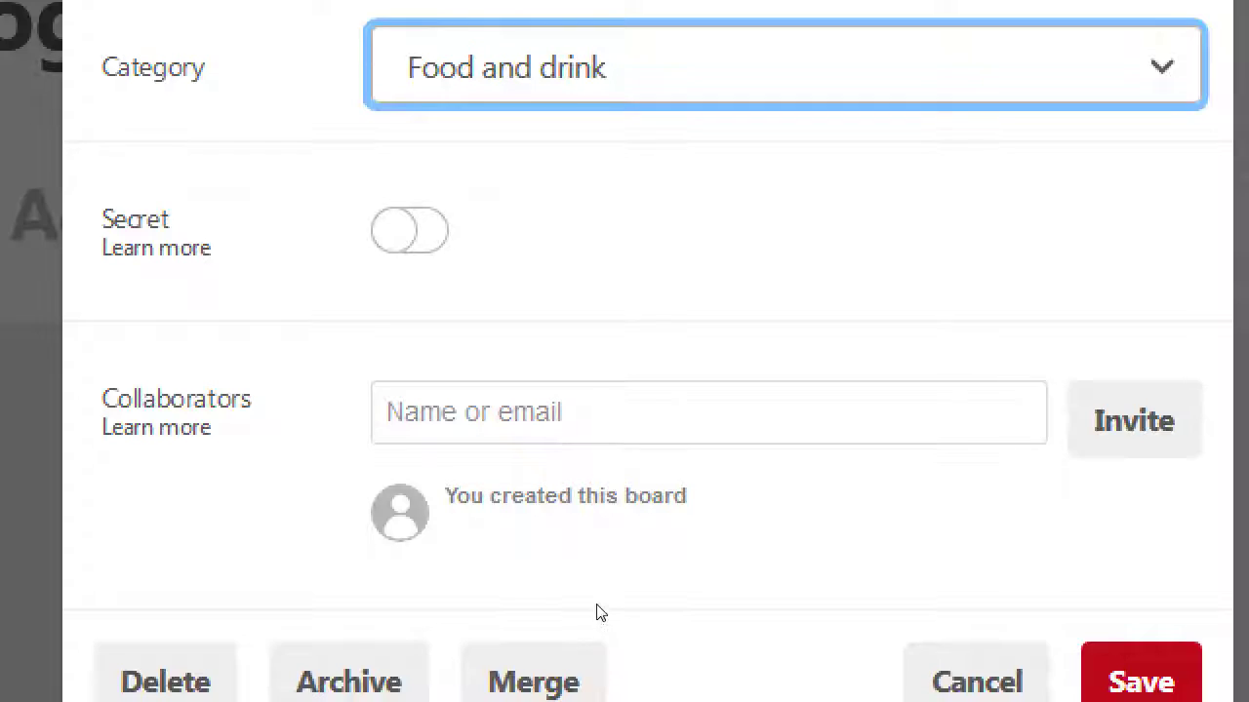
key("alt+Tab")
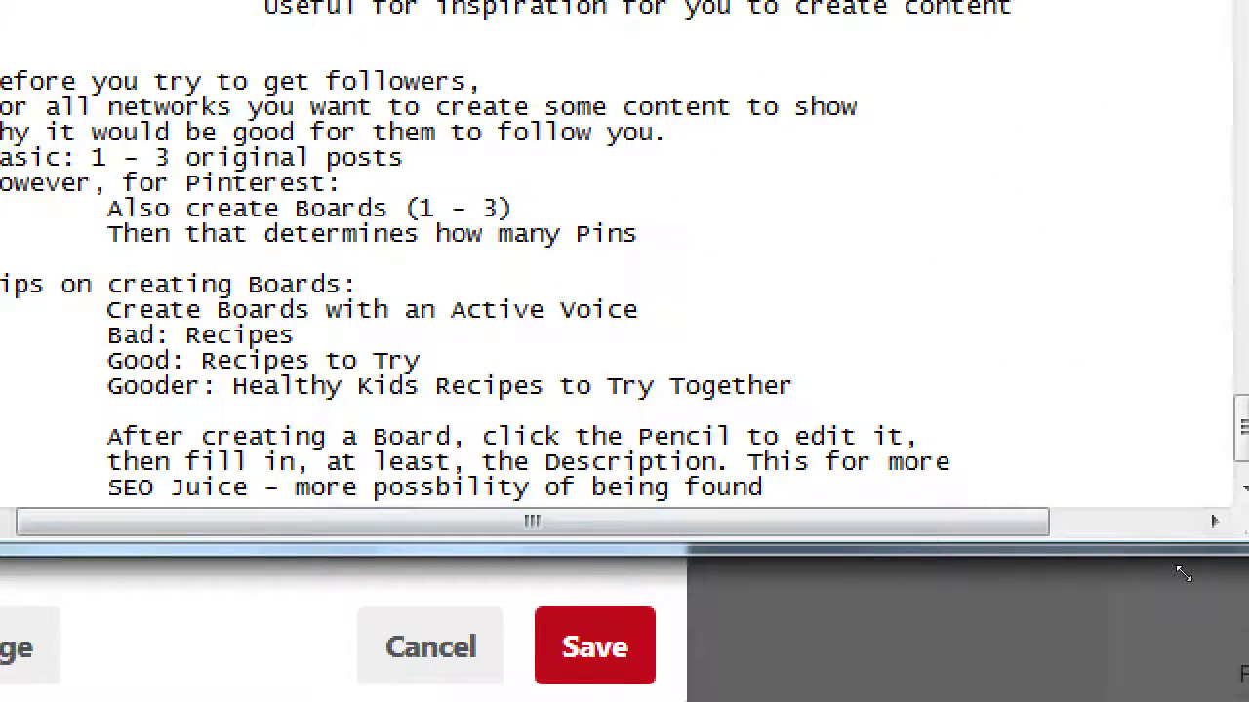
key("ctrl+End")
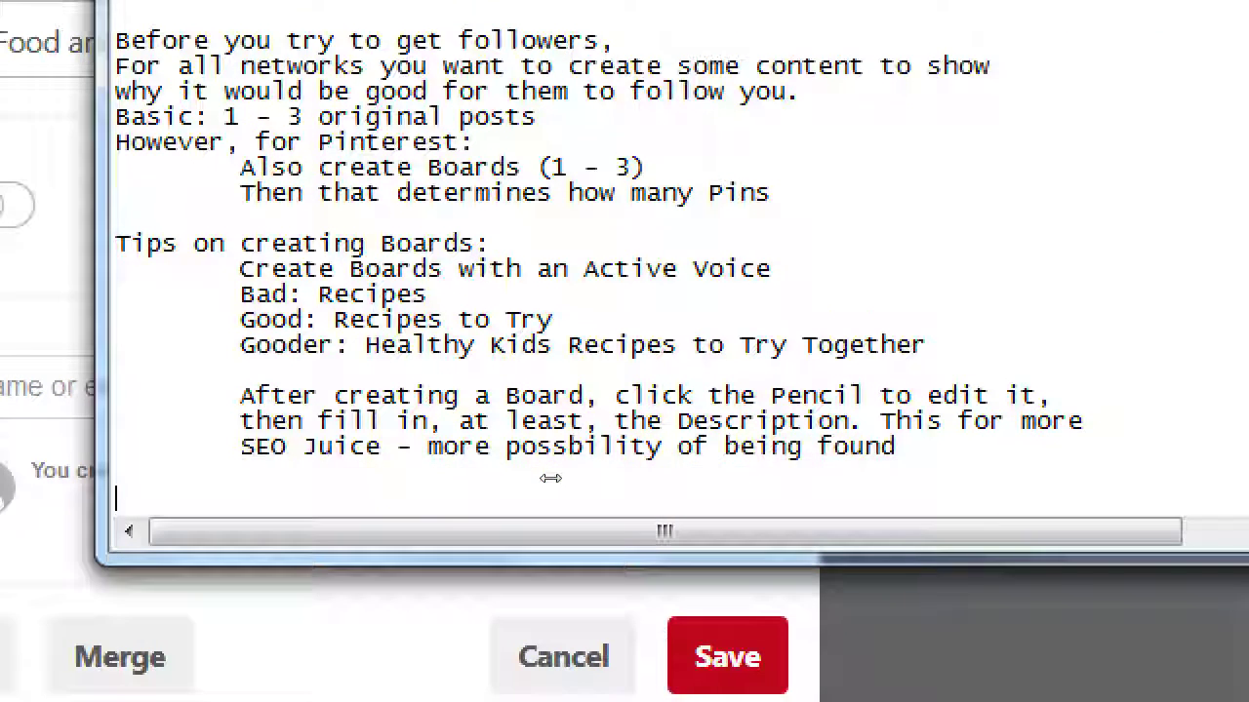
key("Return")
key("Return")
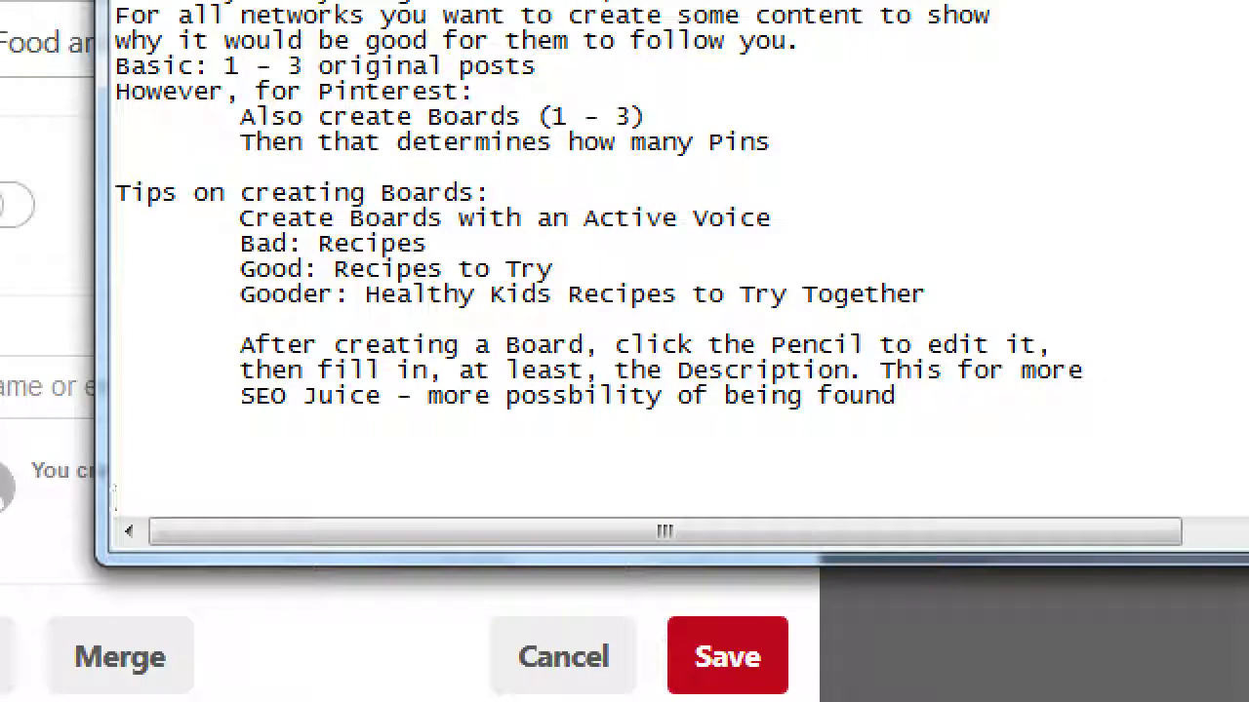
key("BackSpace")
key("BackSpace")
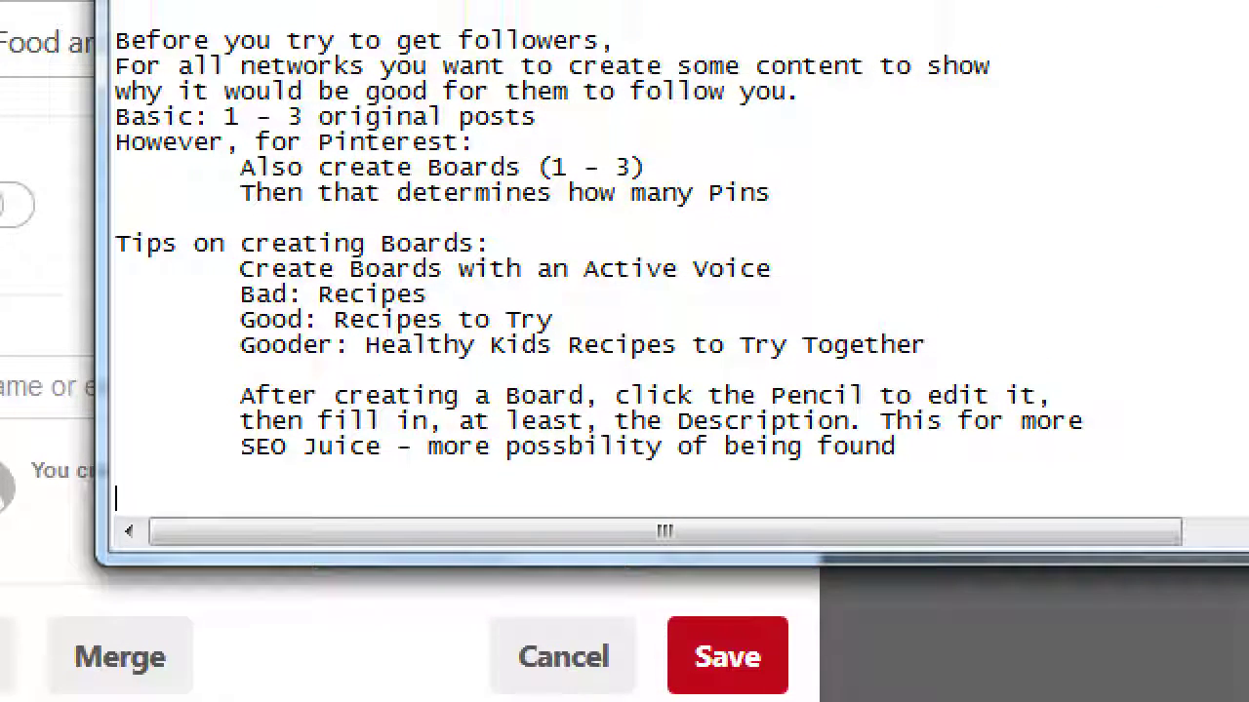
key("Return")
type("Col")
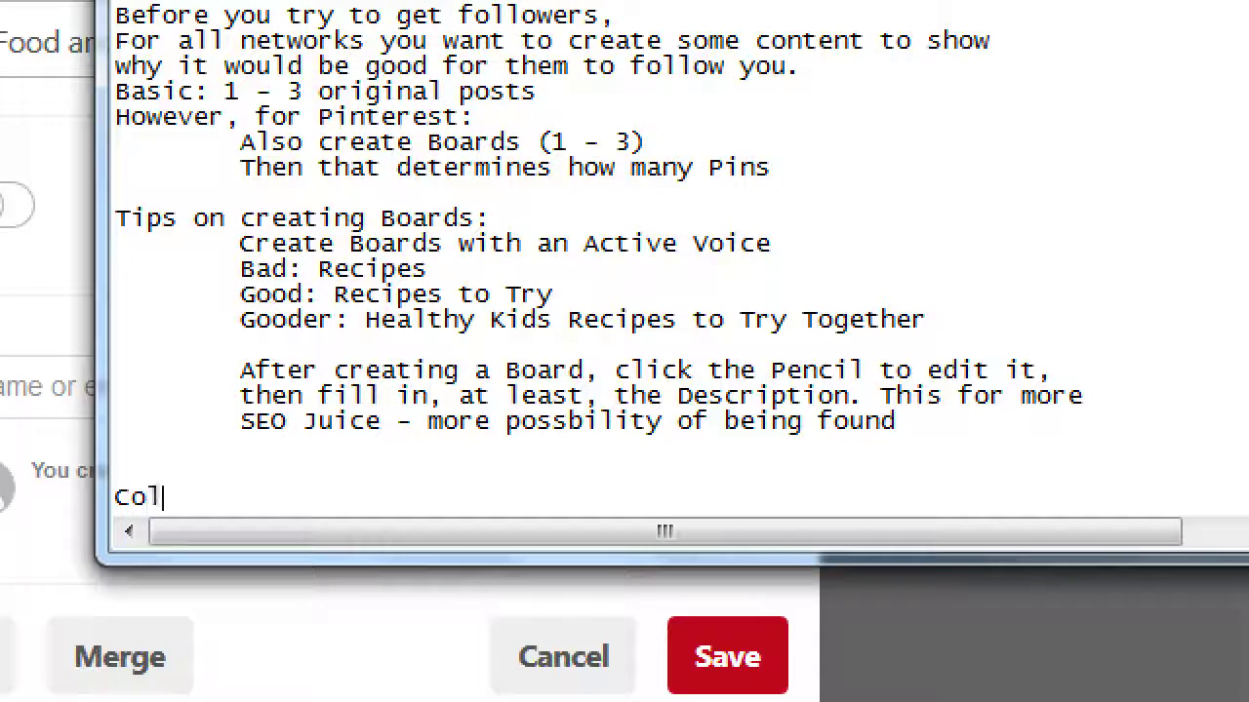
type("labor")
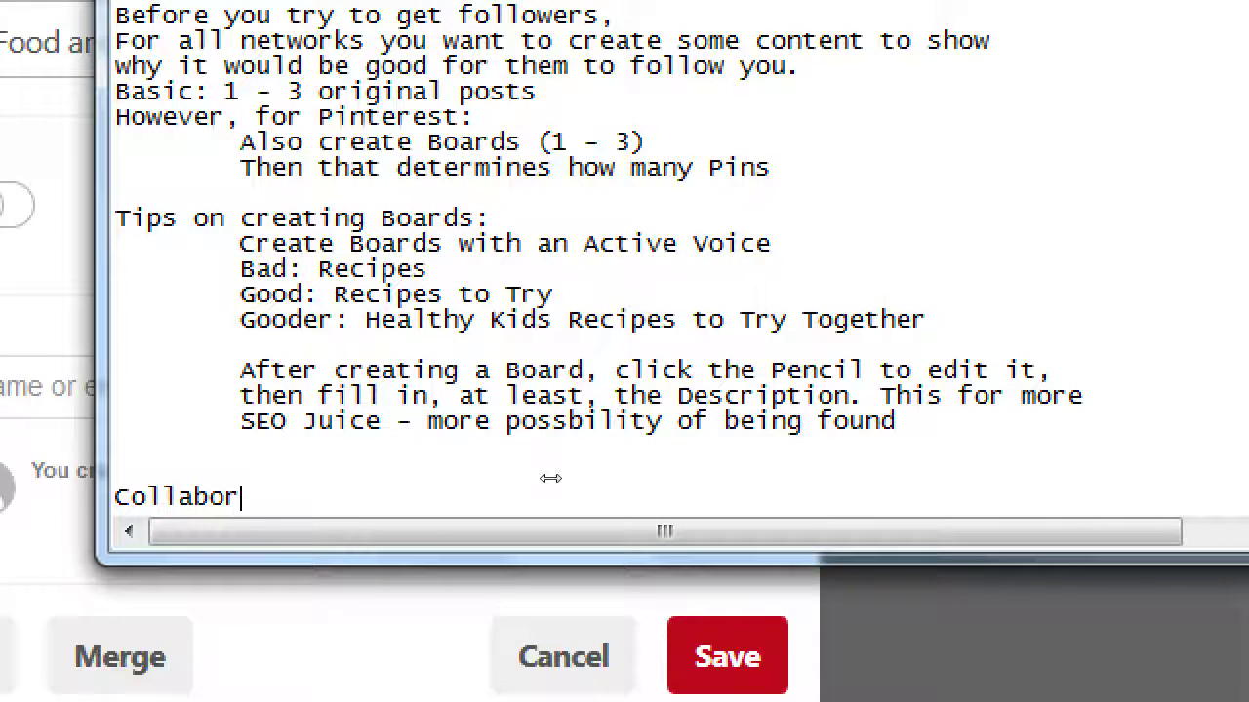
type("ators are those you ")
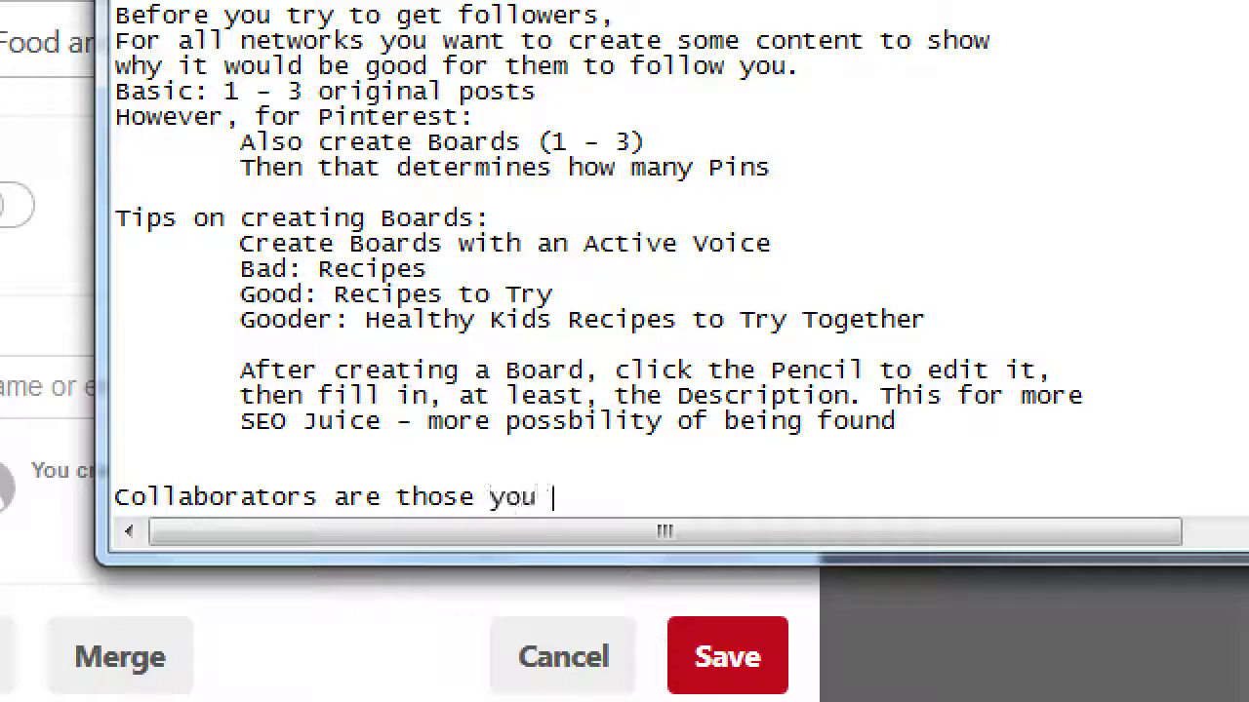
Step: Complete the Collaborators note with "approve to be able to add to your Board"
type("approve to be ab")
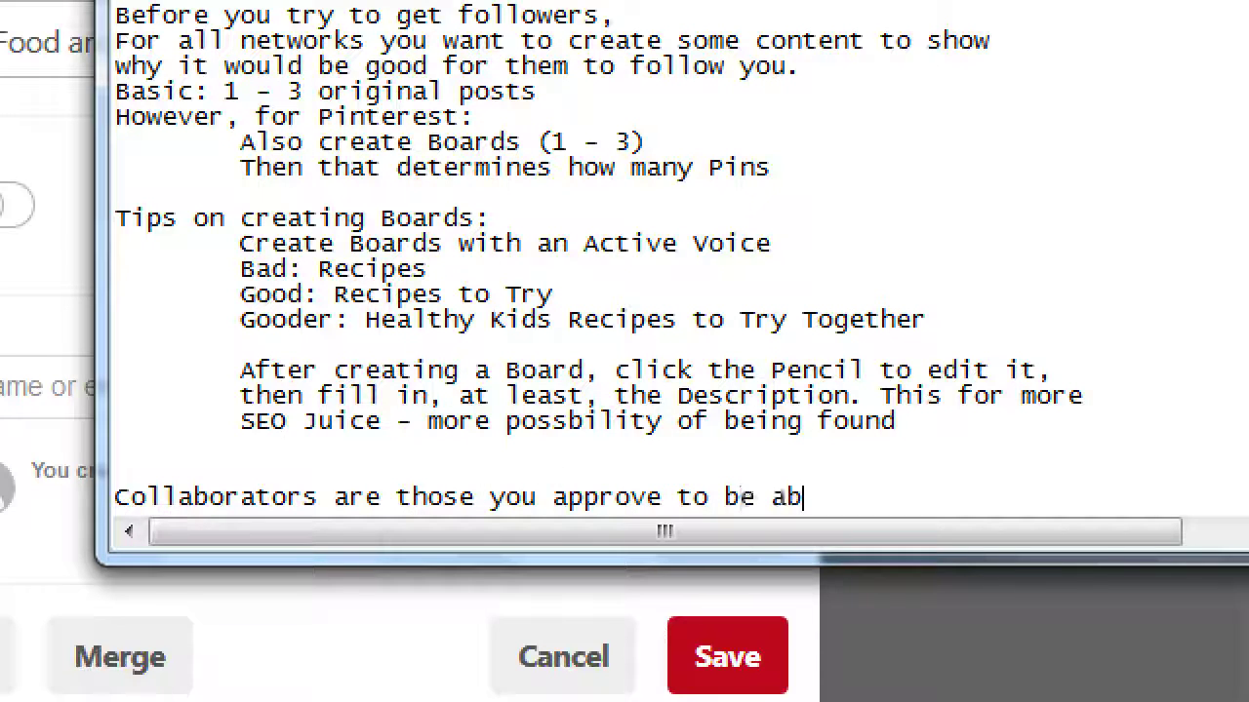
type("le to add to y")
key("BackSpace")
type("to your")
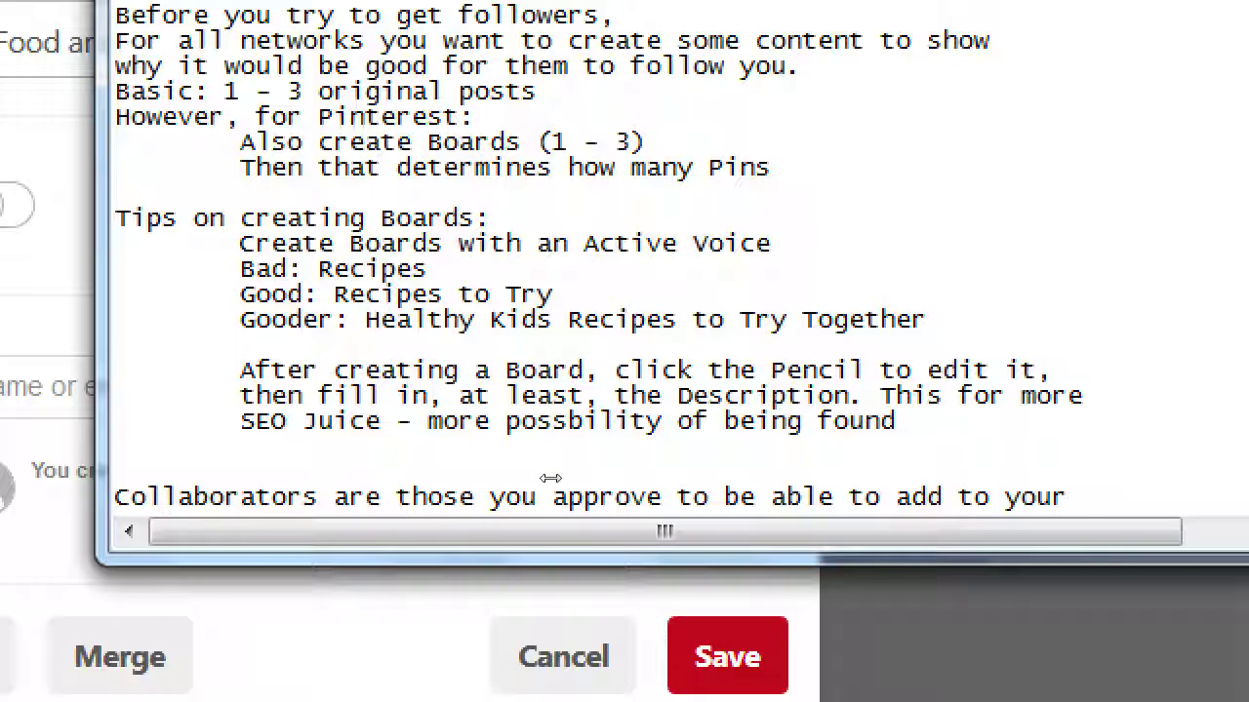
type(" Board")
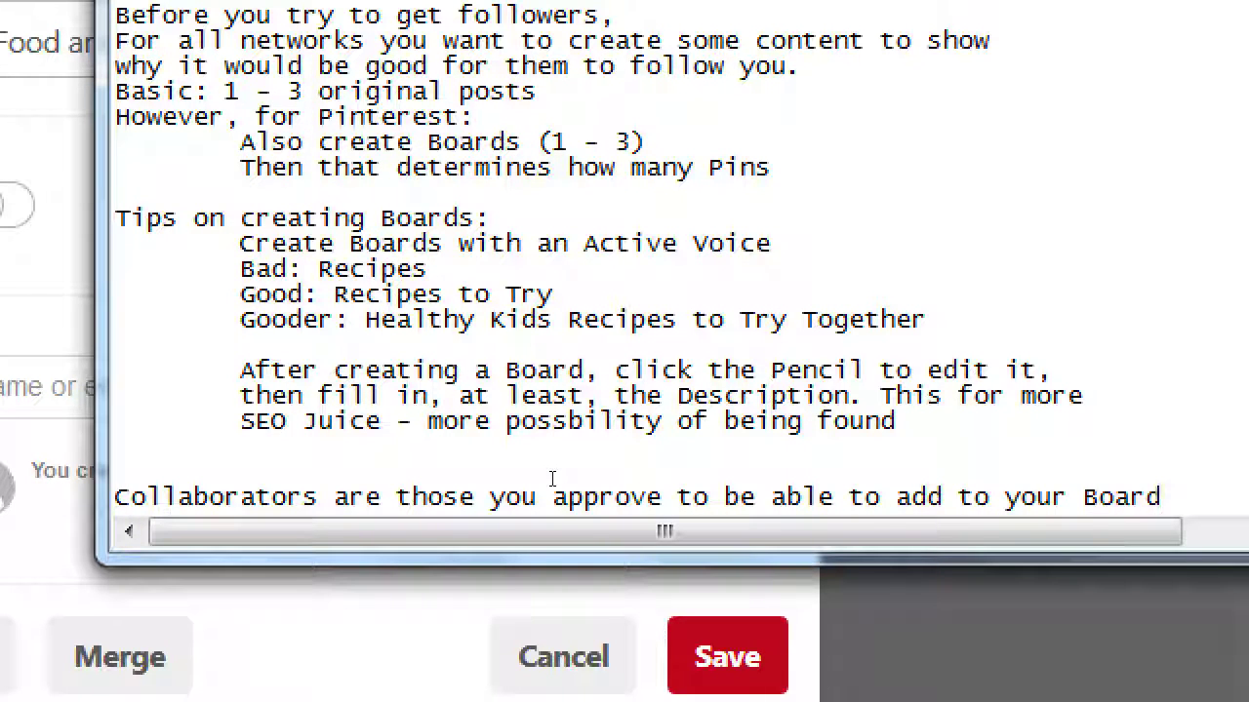
Step: Add an indented line under the Collaborators note reading "Purpose: To have other people in your business"
key("Return")
key("Tab")
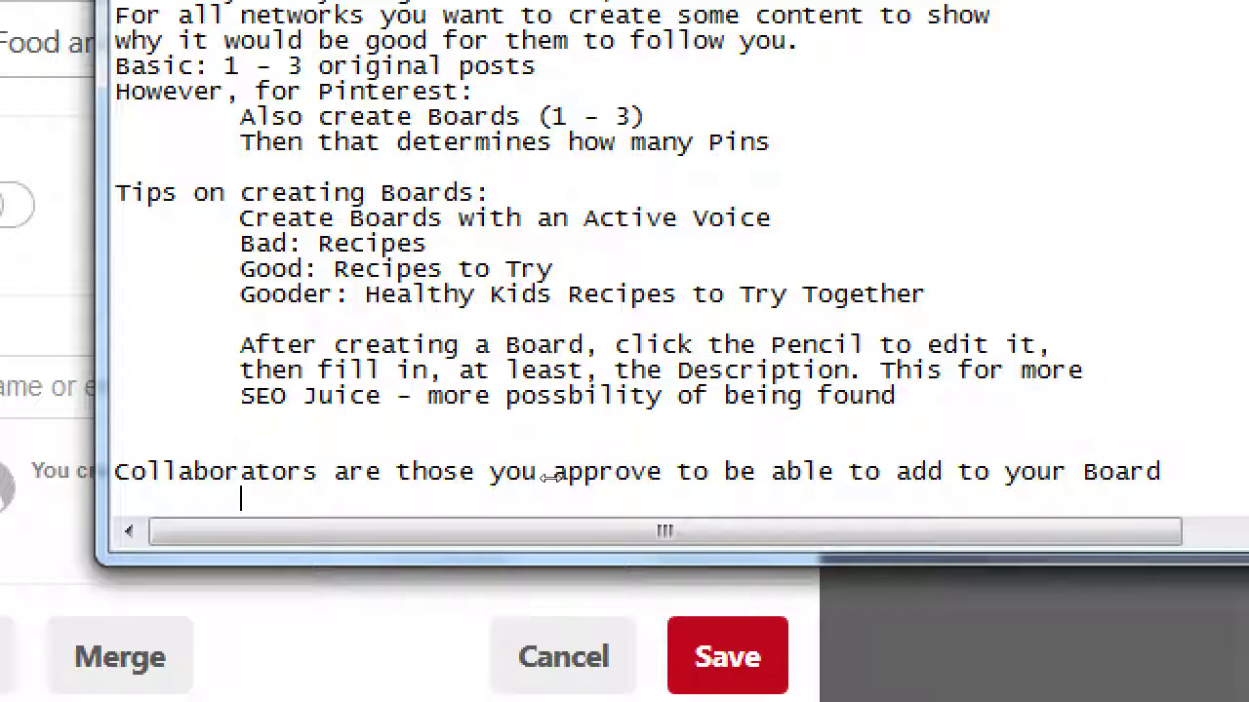
type("Purpose:")
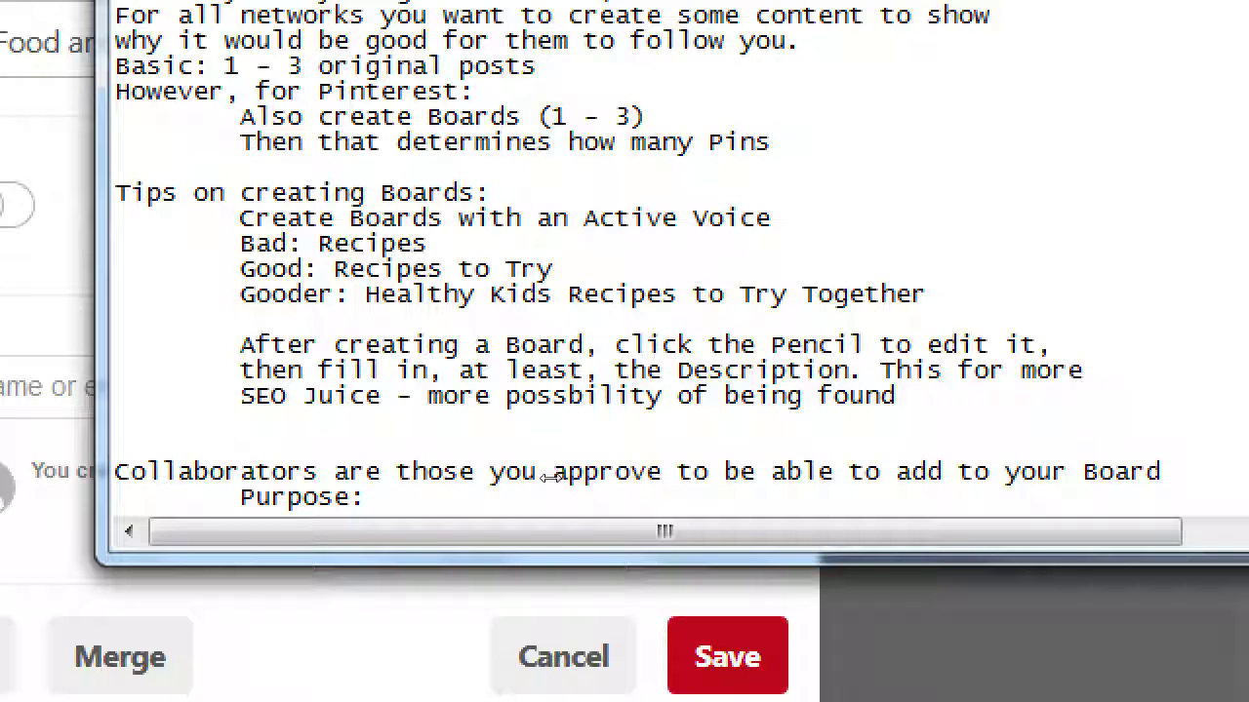
type("To have o")
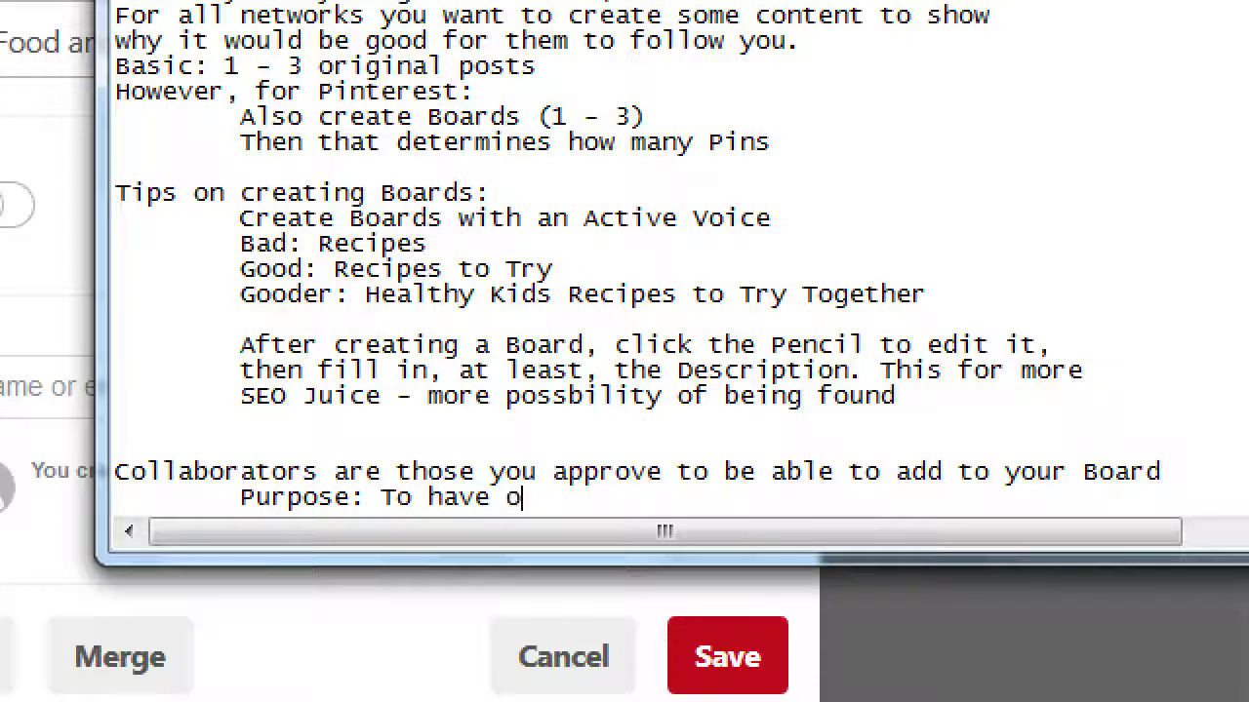
type("ther people in your business po")
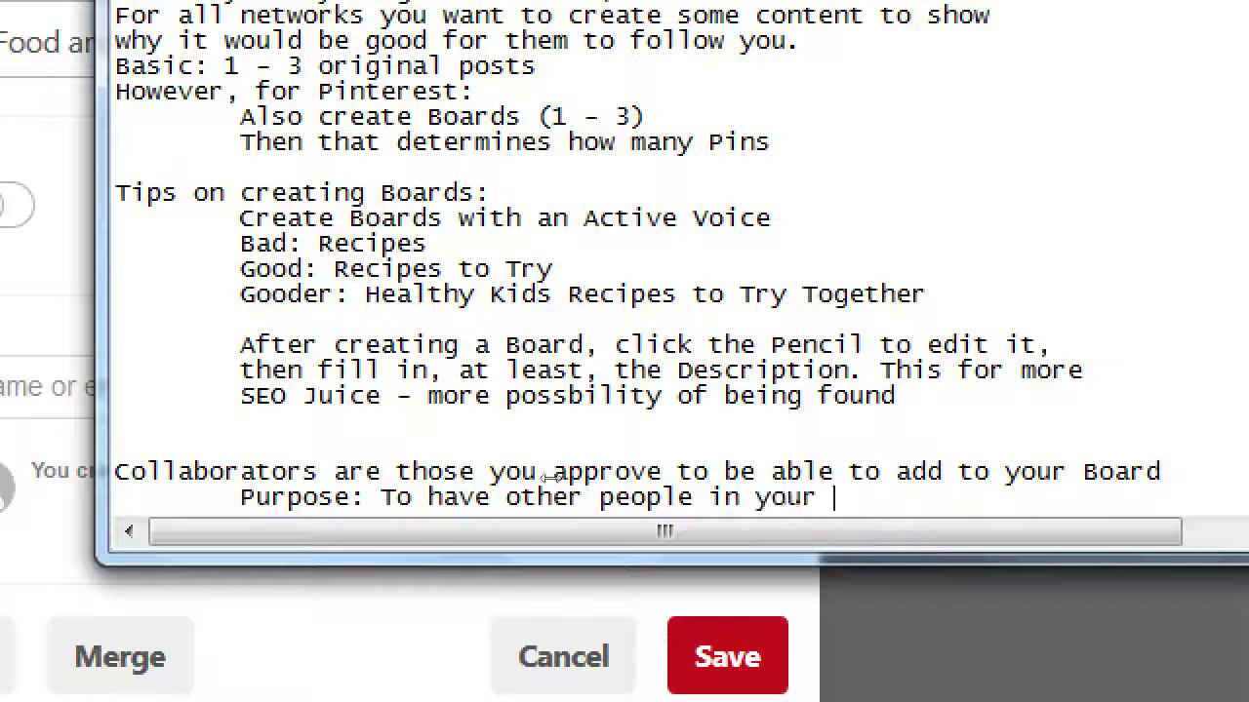
key("BackSpace")
key("BackSpace")
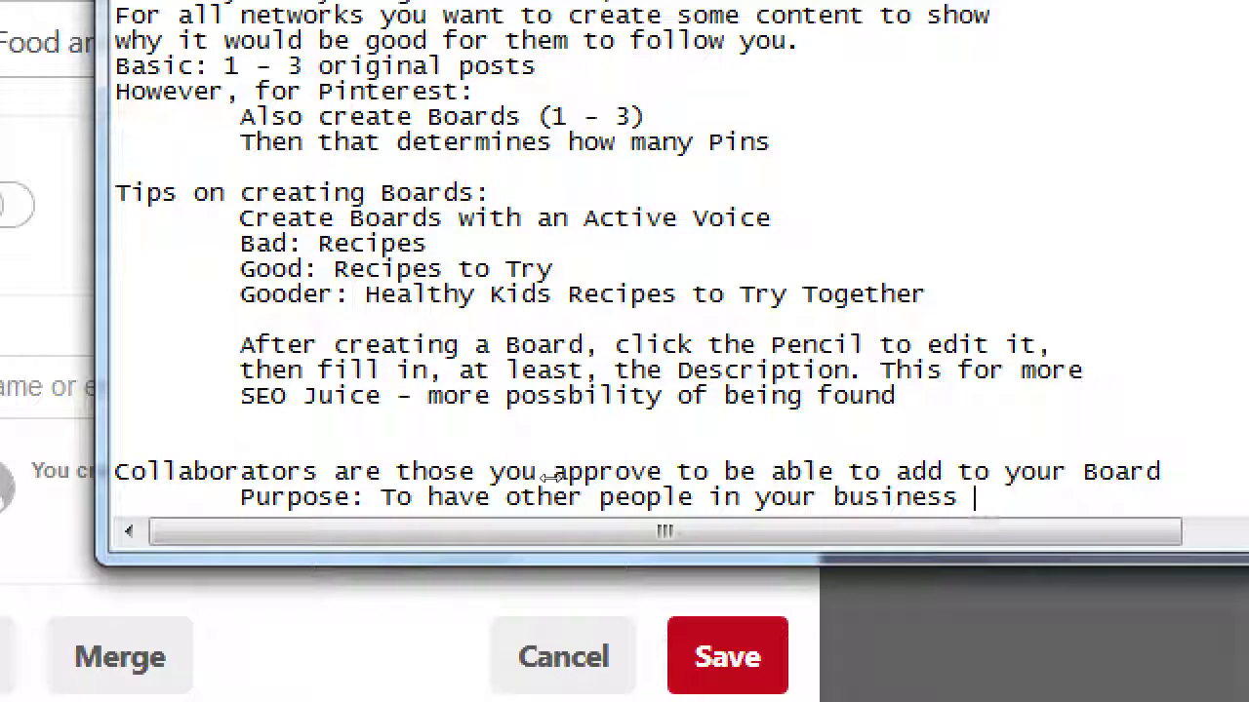
Step: Continue the Purpose note with "also" and a further indented line reading "contribute to the board."
type("also")
key("Return")
key("Tab")
key("Tab")
type("contirbute")
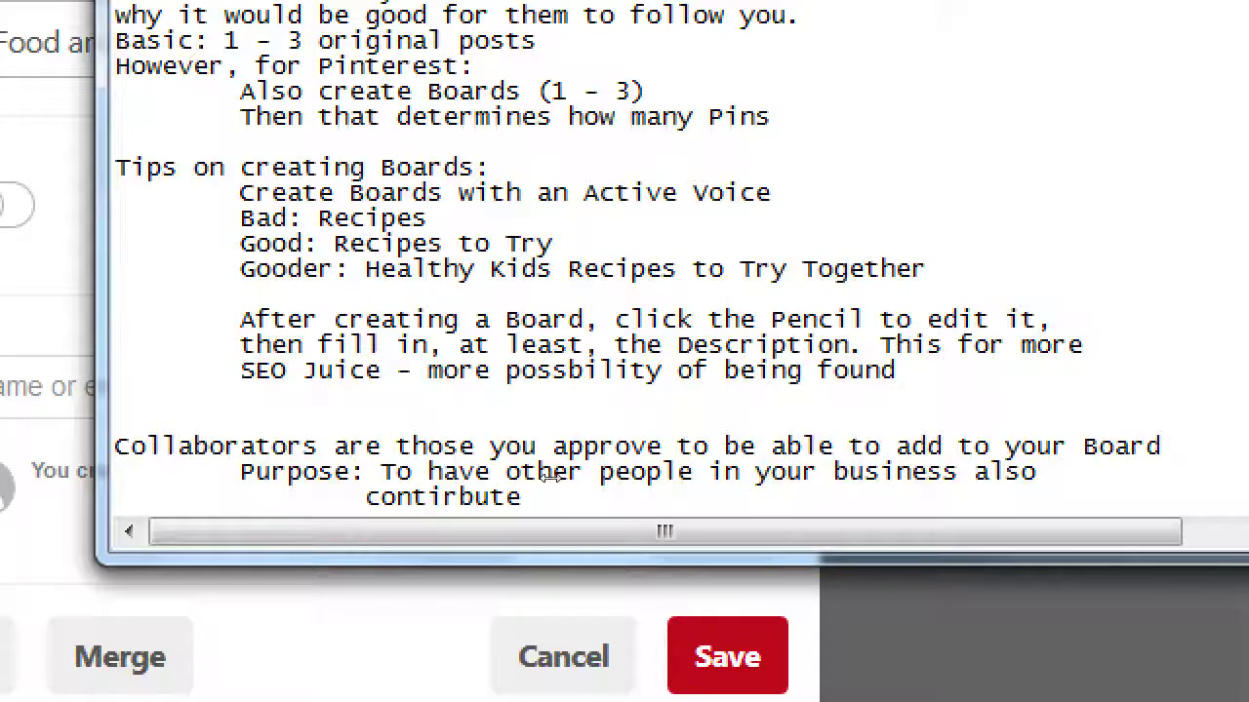
key("ctrl+shift+Left")
type("contribute to")
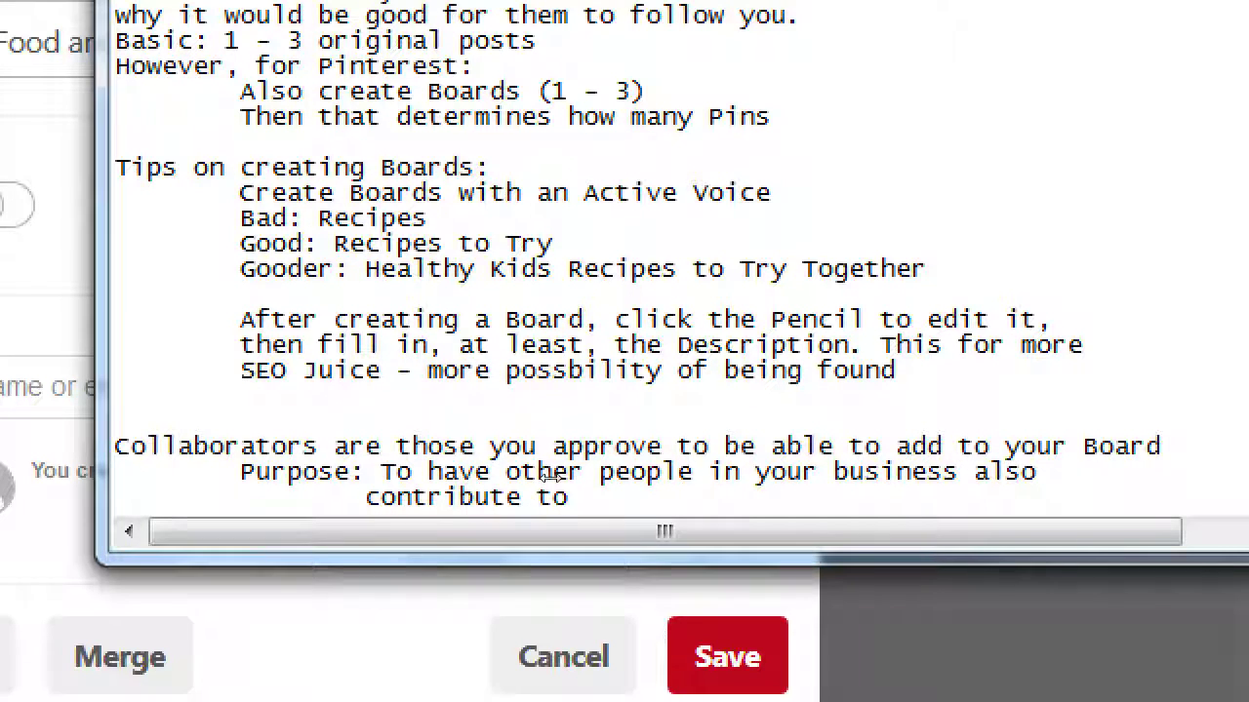
type(" the board.")
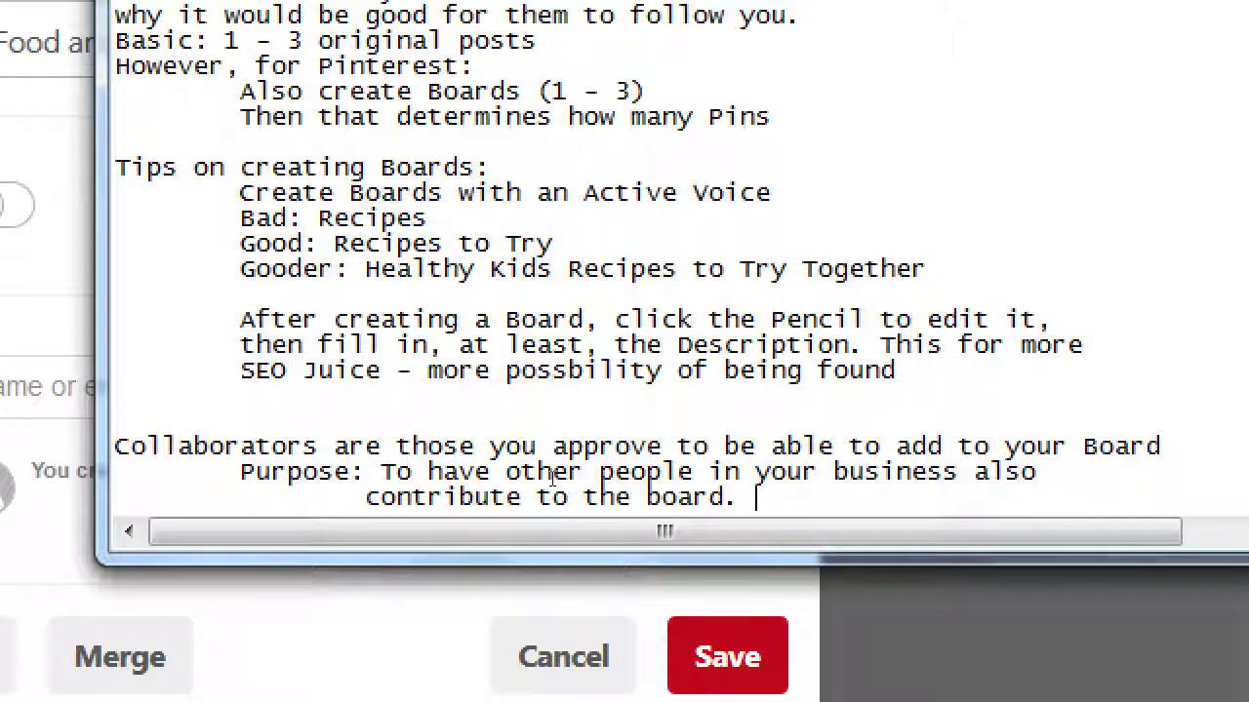
Step: Switch back to Pinterest and view the board's remaining editing options at normal magnification
key("super+minus")
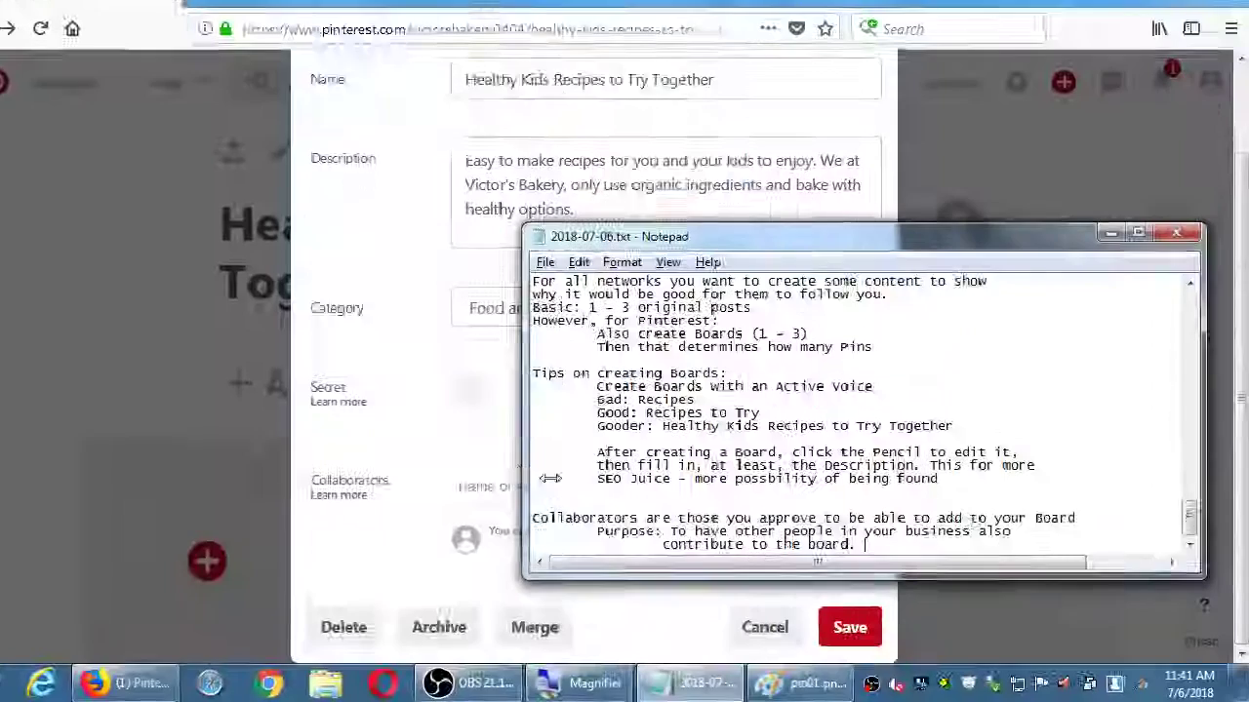
left_click(381, 599)
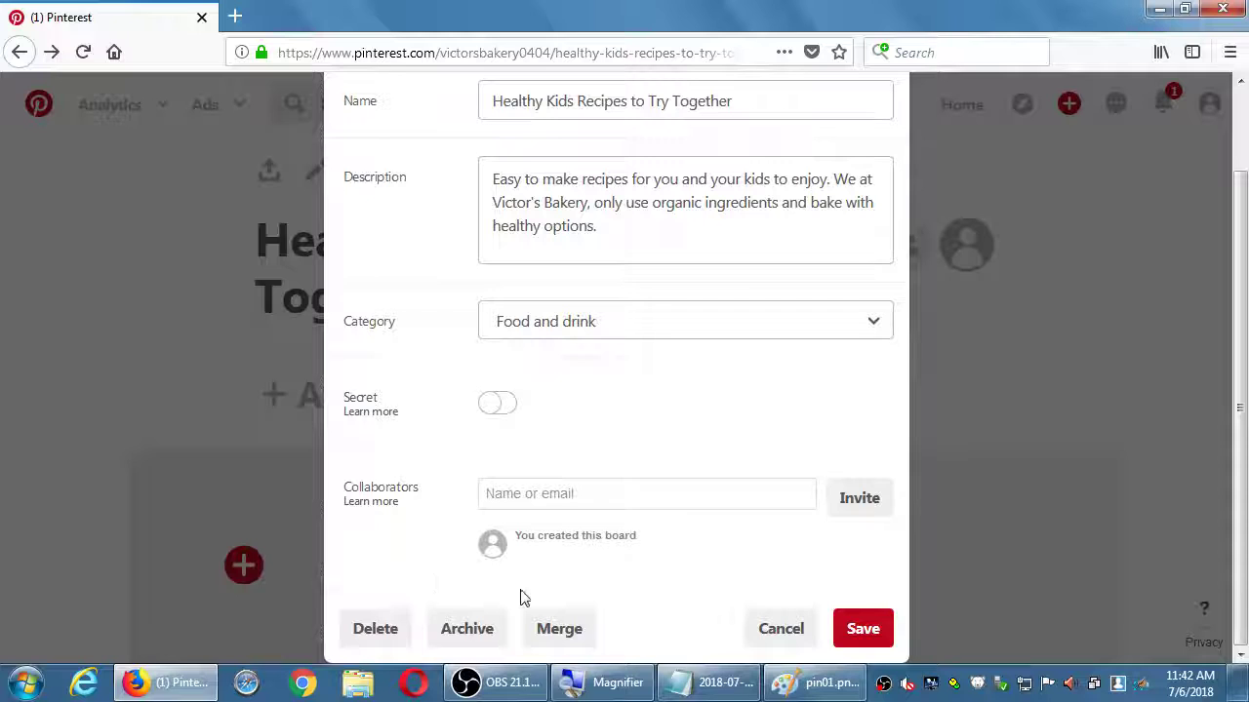
mouse_move(704, 682)
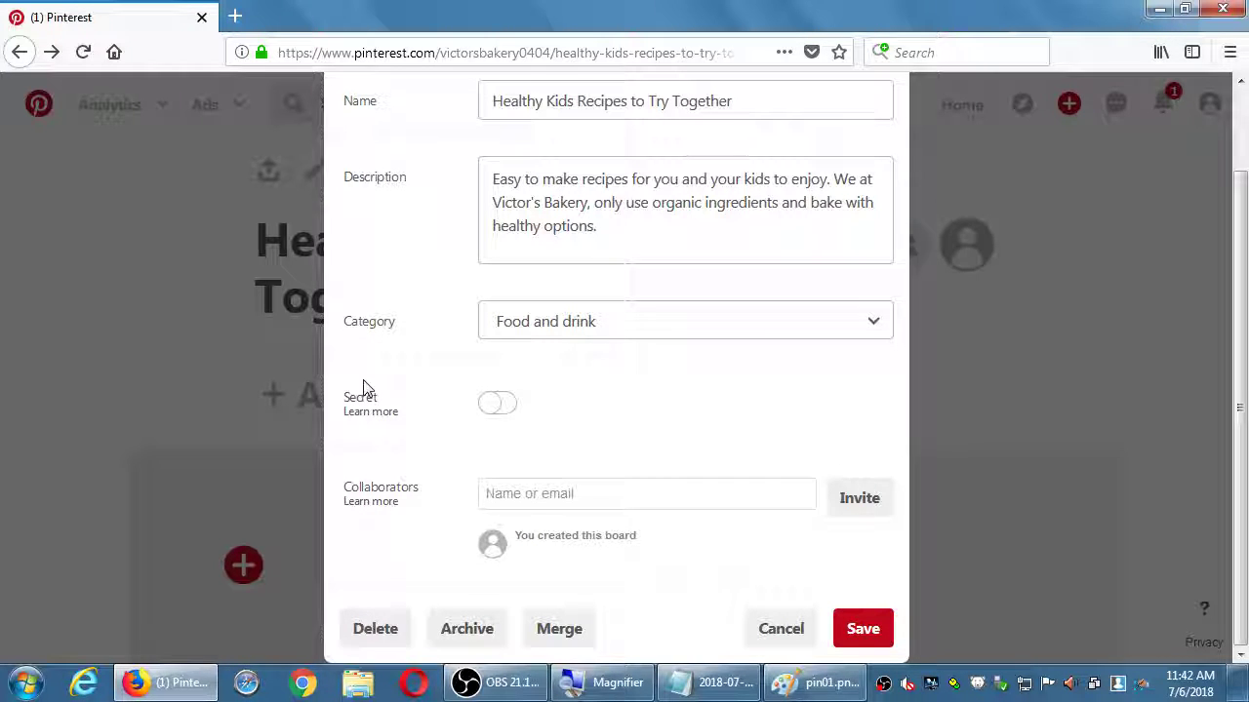
Step: Switch to the Notepad notes and add, after a blank line, "A Pin can be in more than one Board."
left_click(711, 687)
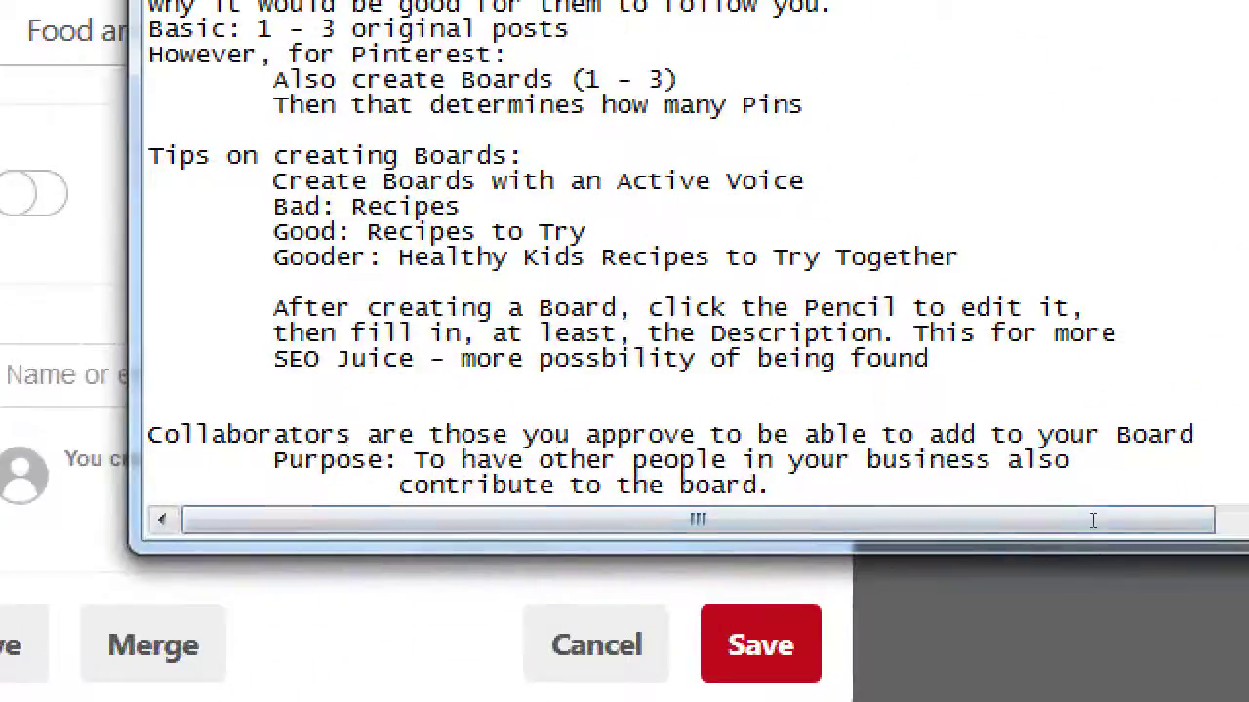
key("Return")
key("Return")
type("A ")
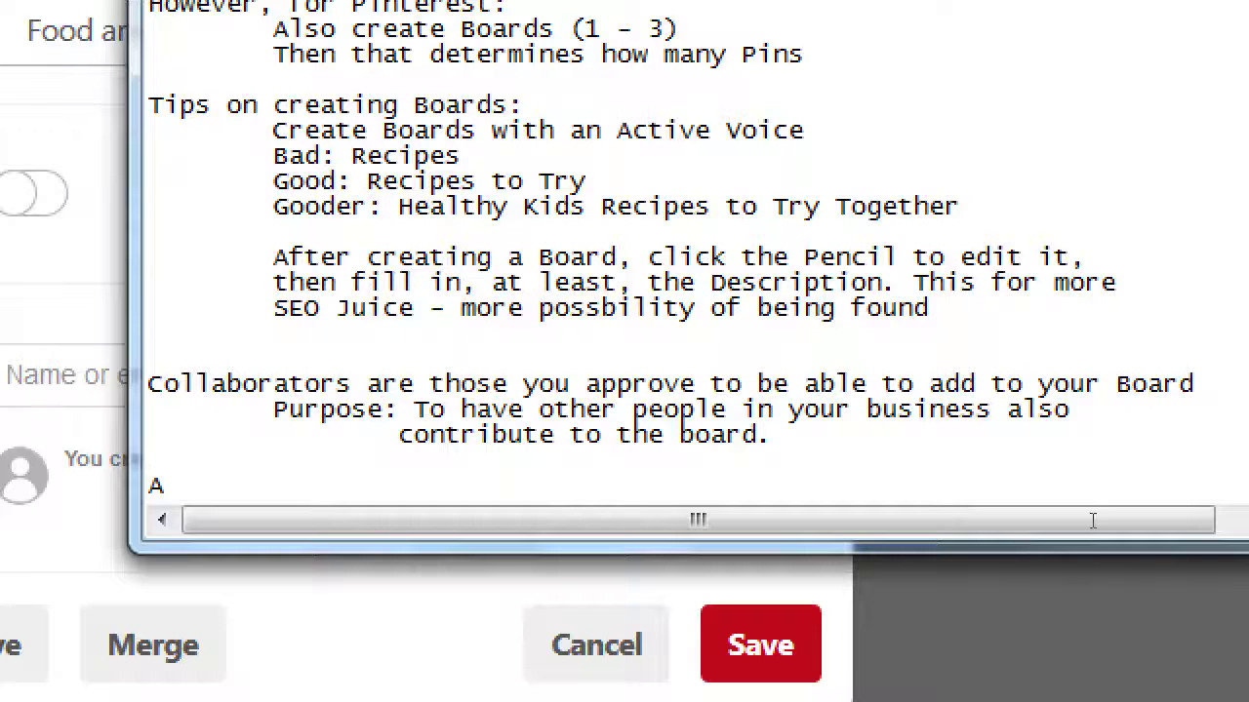
type("Pin can be")
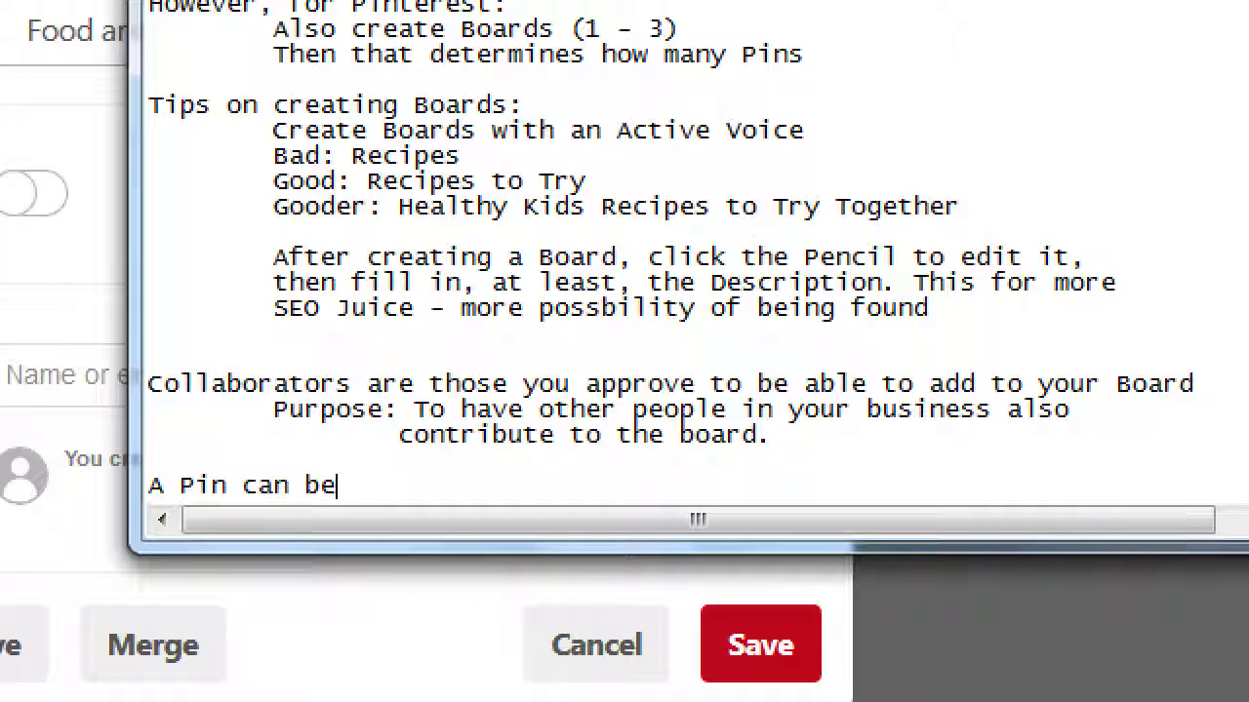
type(" in one")
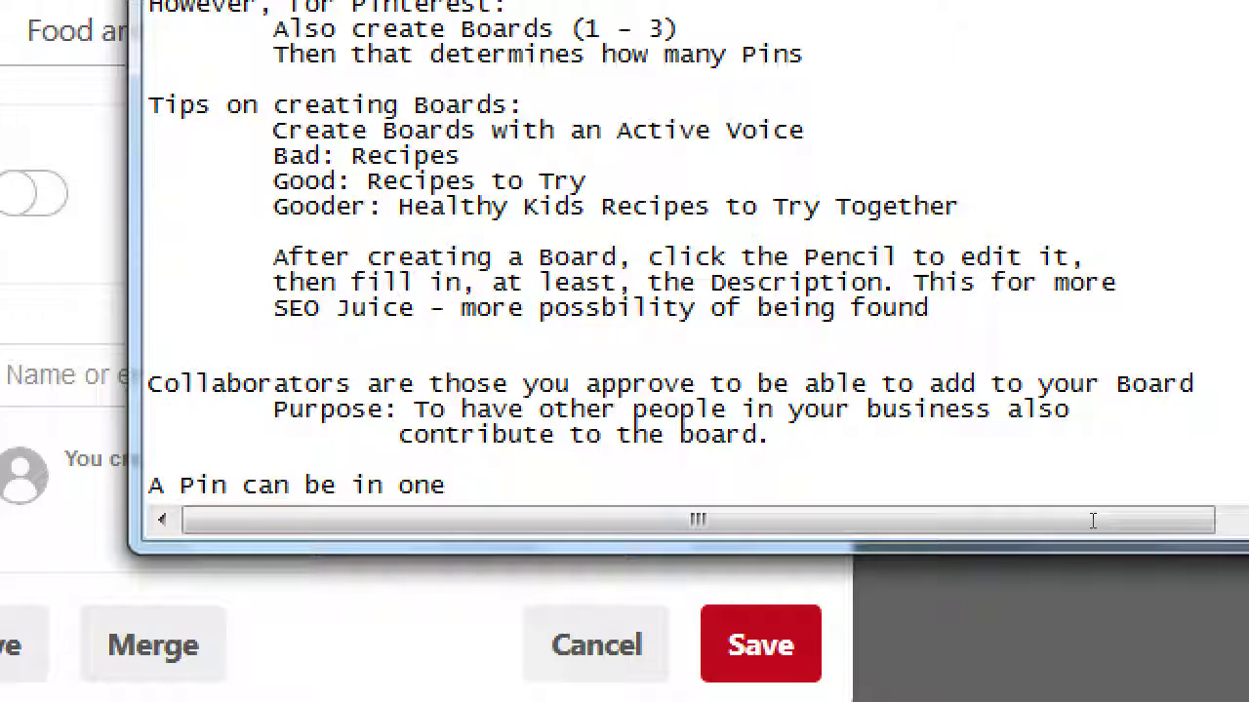
key("BackSpace")
key("BackSpace")
key("BackSpace")
type("more")
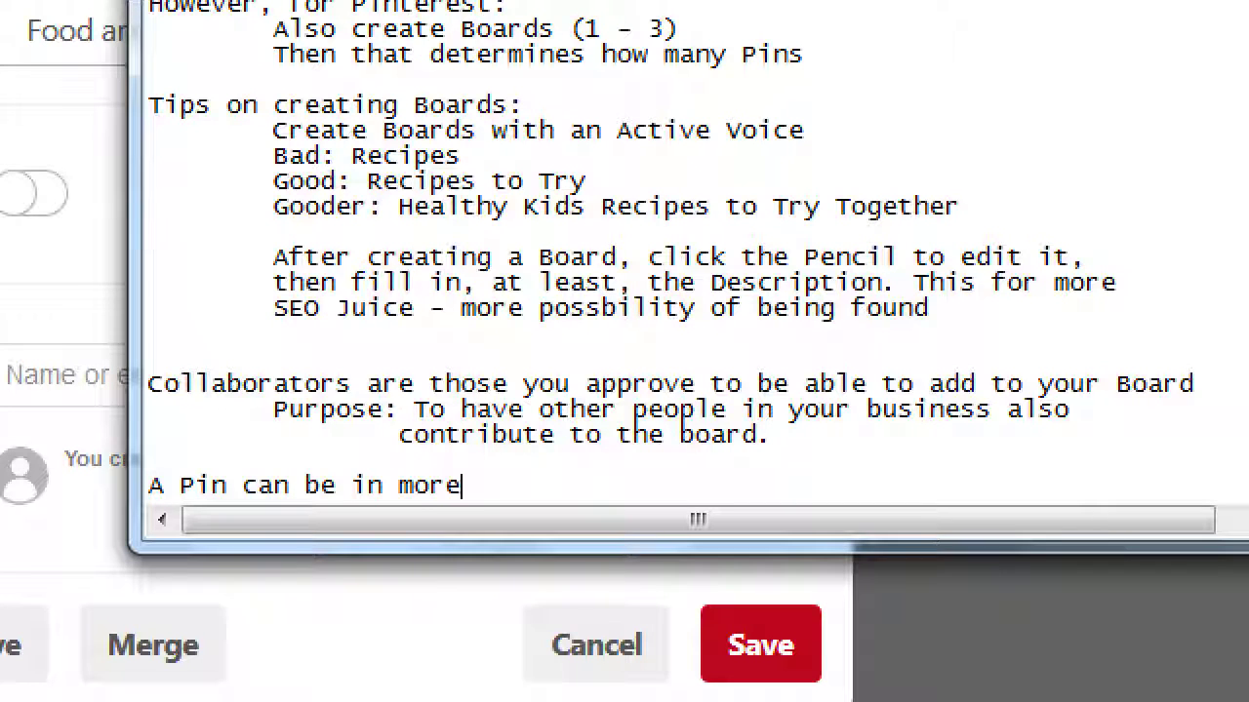
type(" than one Board")
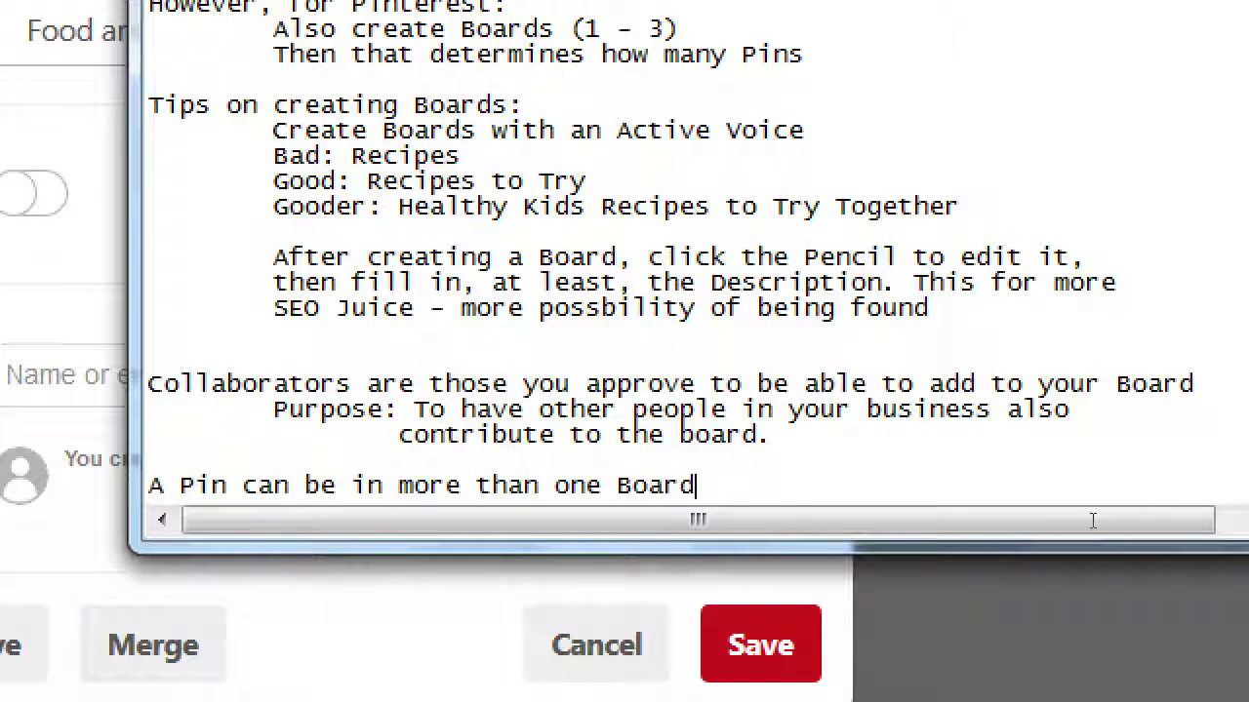
type(".")
Step: Add a line below reading "When you delete a Board, the Pins also delete (unless it's also"
key("Return")
type("Whe")
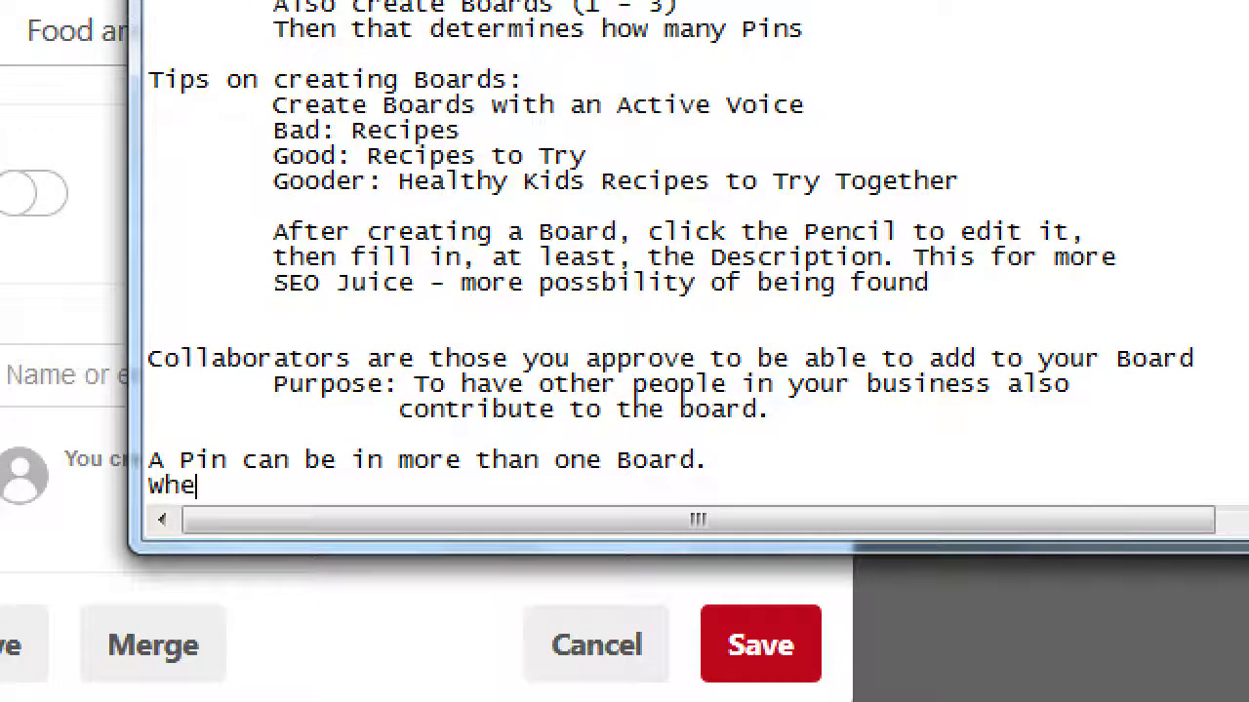
type("n you del")
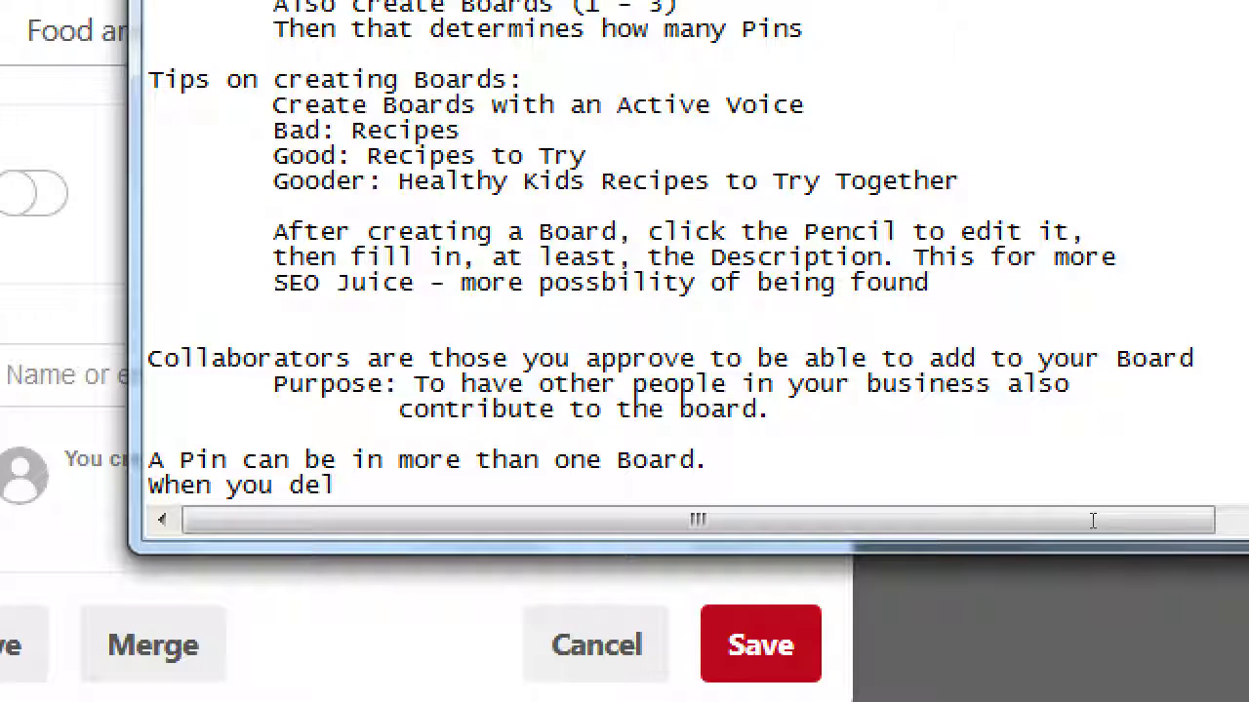
type("ete a Board")
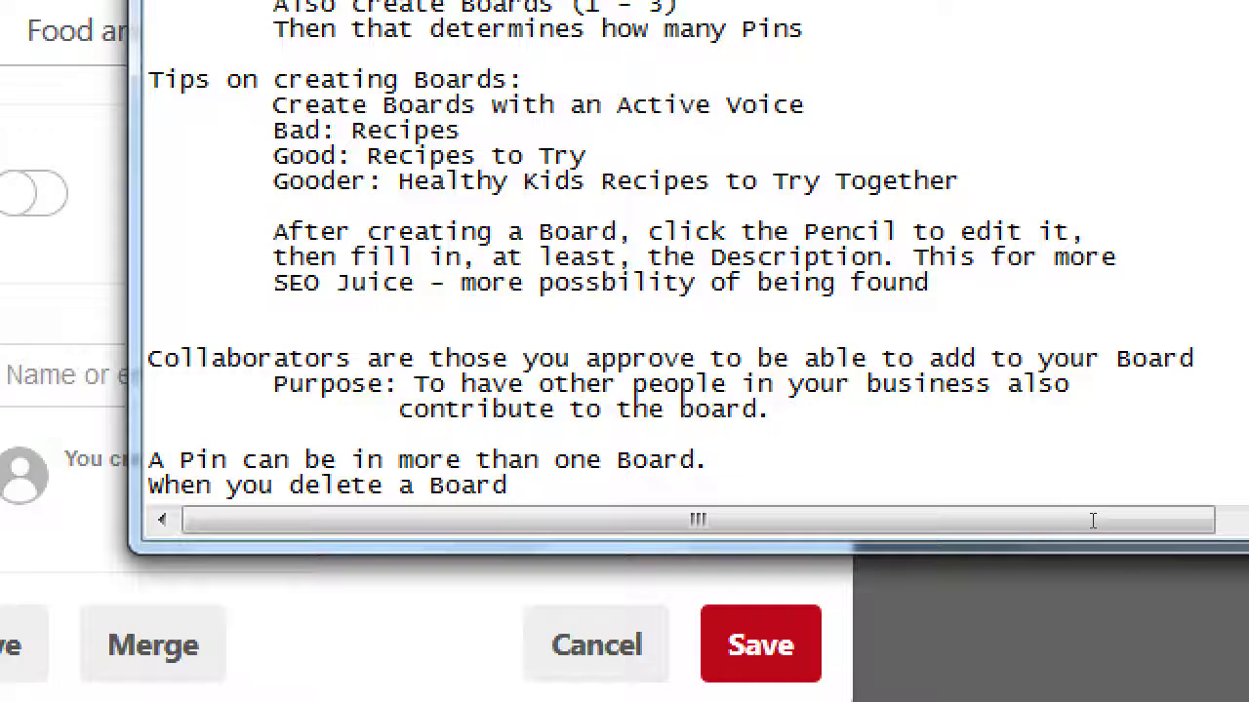
type(", the Pins also")
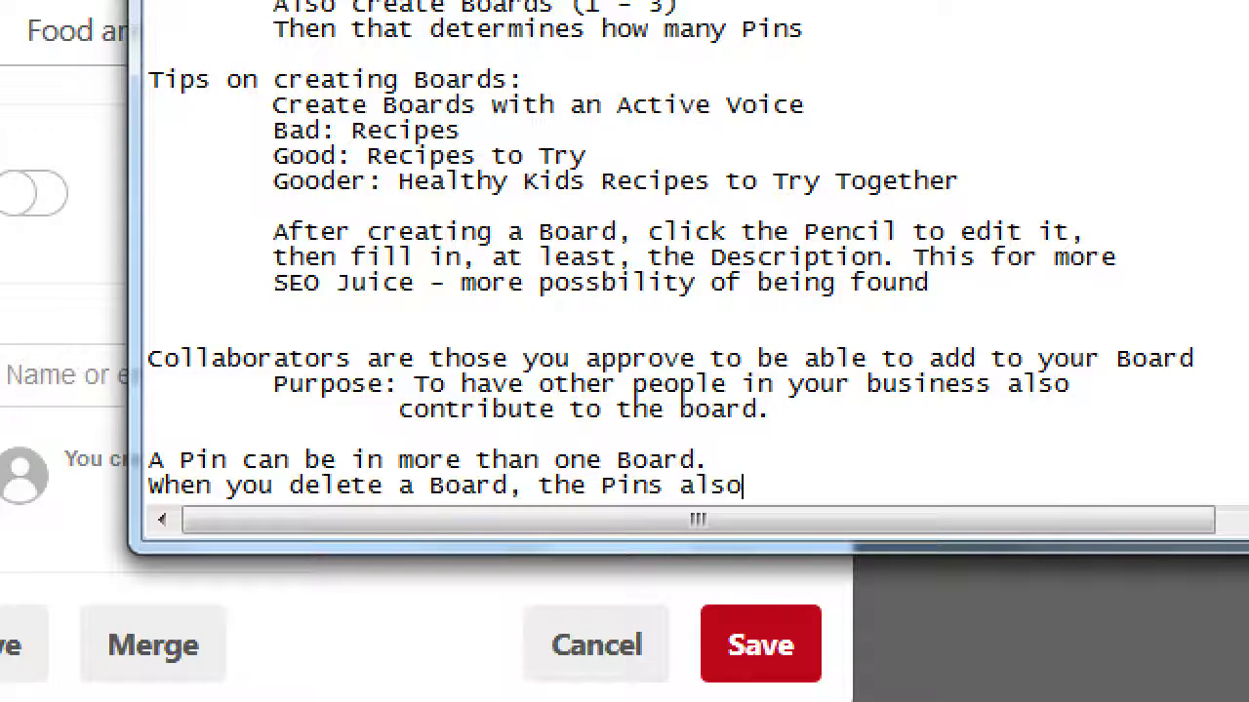
type(" delete (unle")
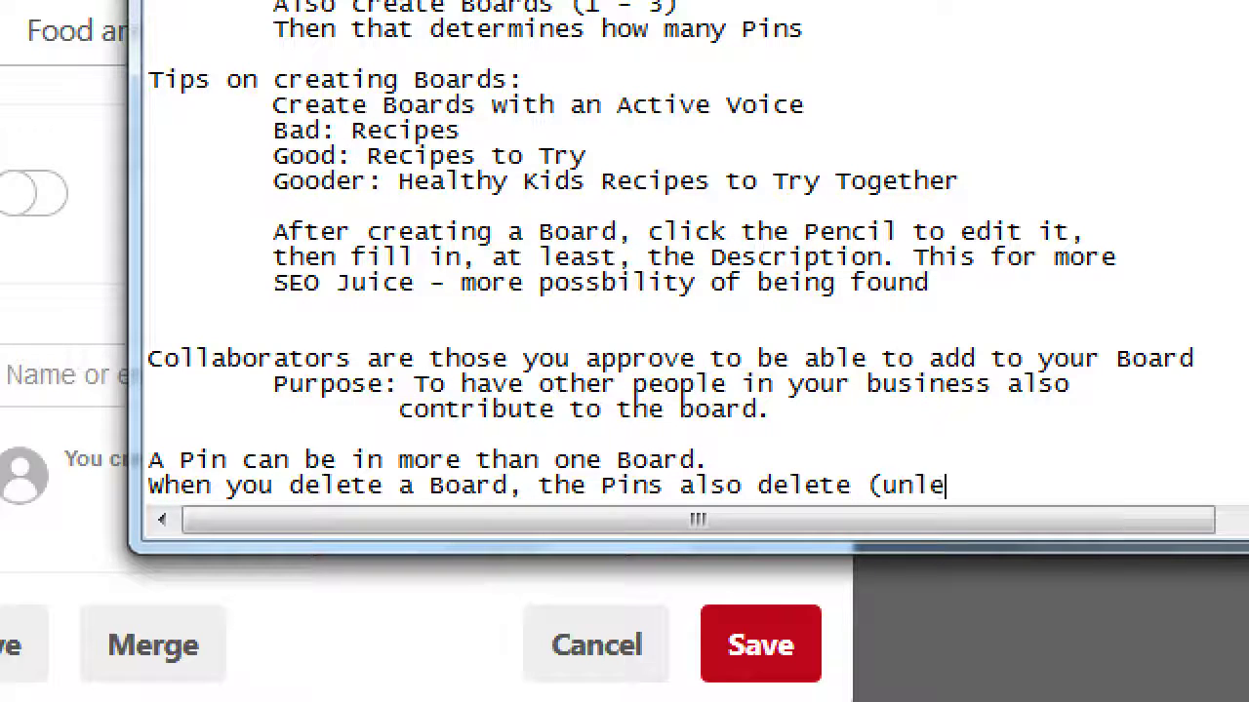
type("ss it's")
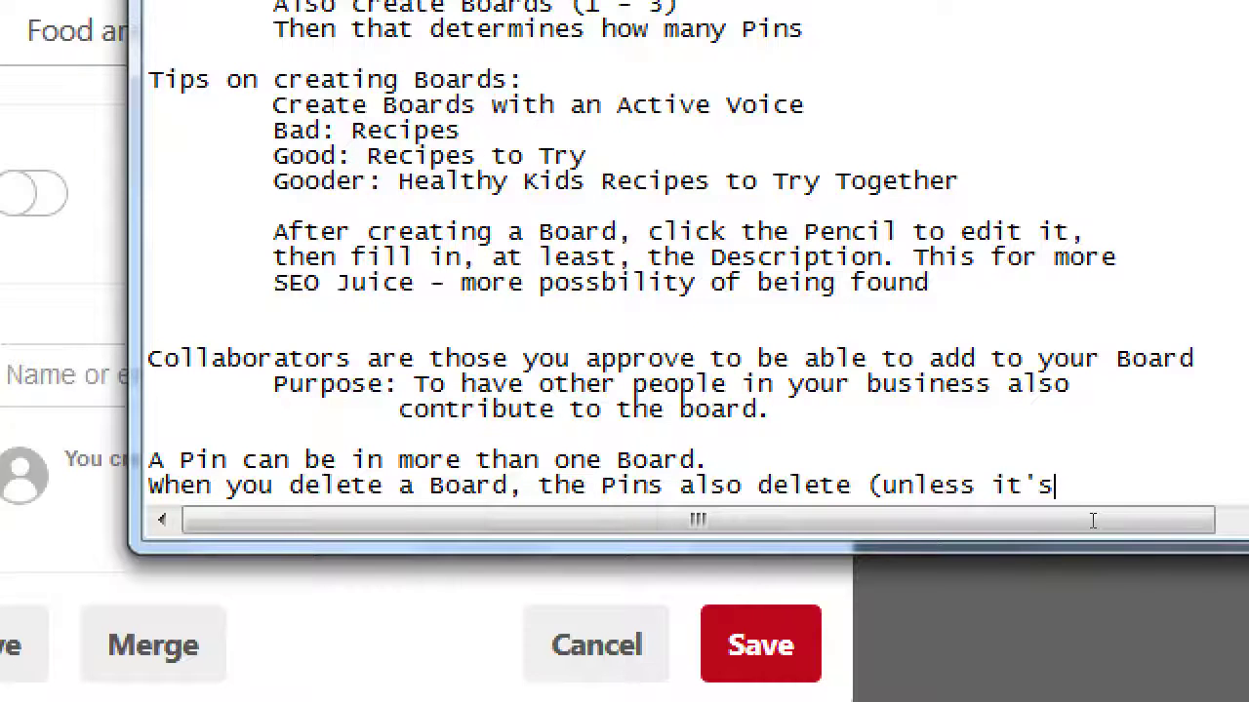
type(" also")
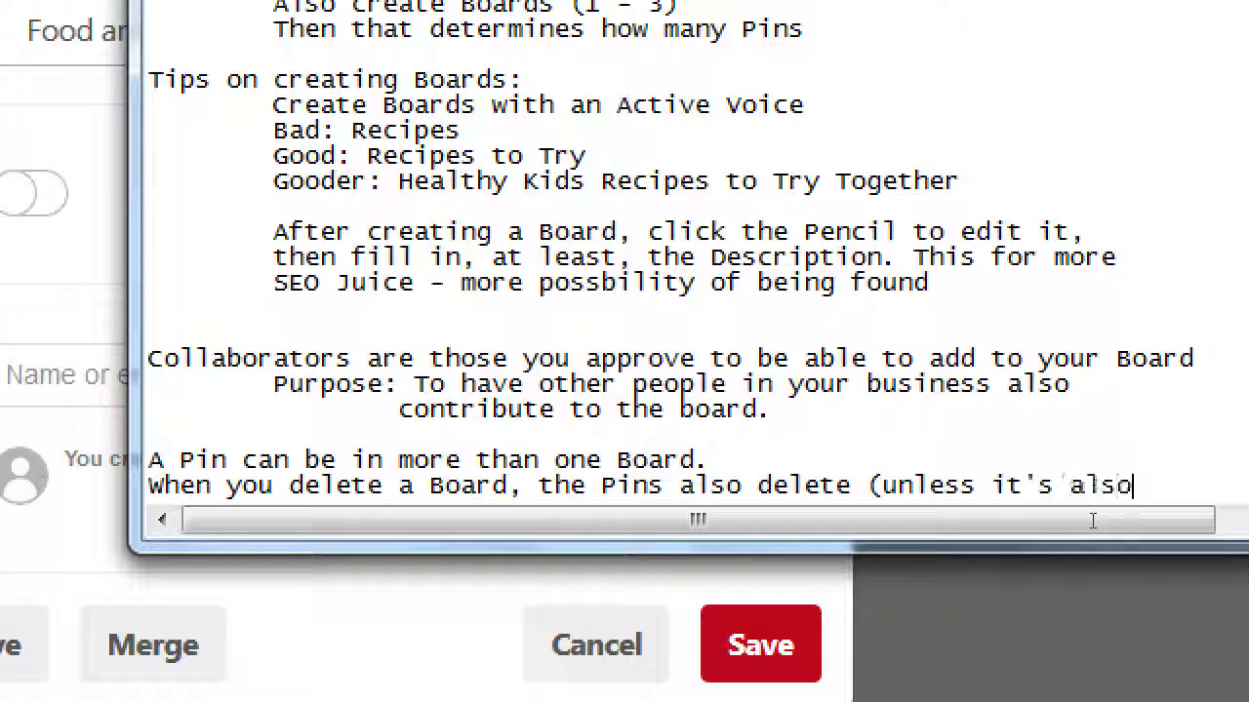
Step: Finish the deletion note with an indented line reading "in another Board).*"
key("Return")
key("Tab")
type("in another b")
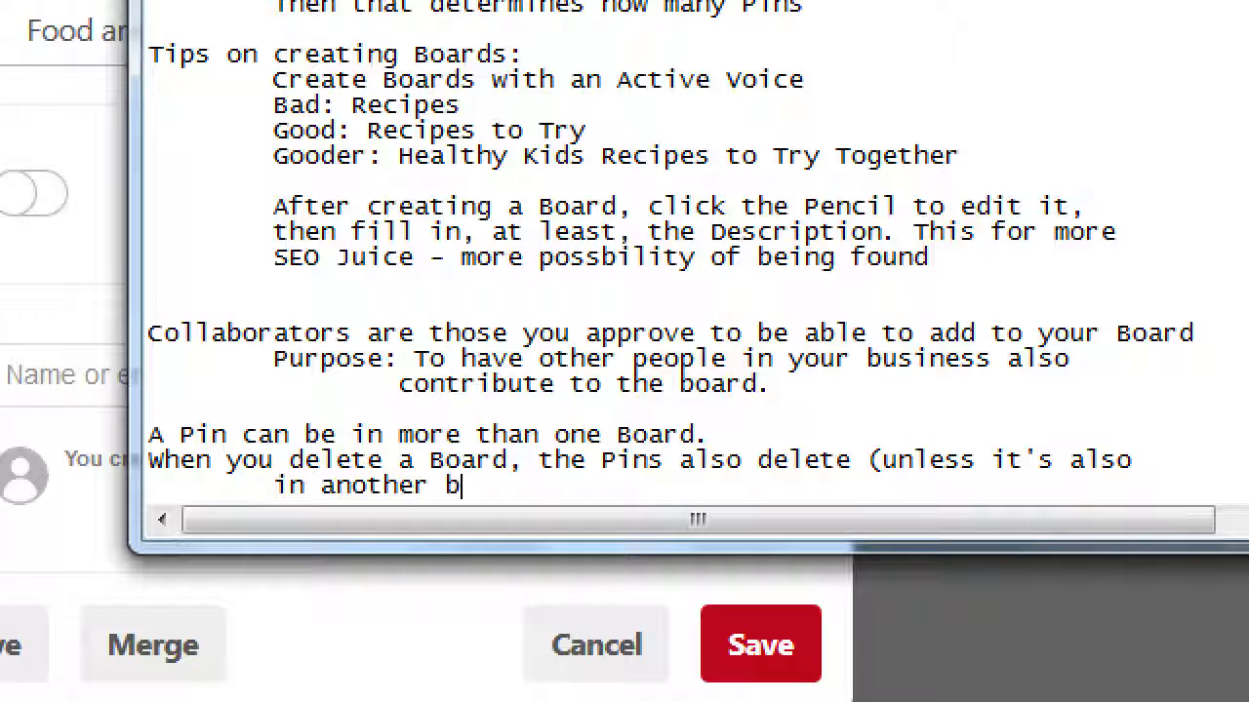
key("BackSpace")
type("Board).")
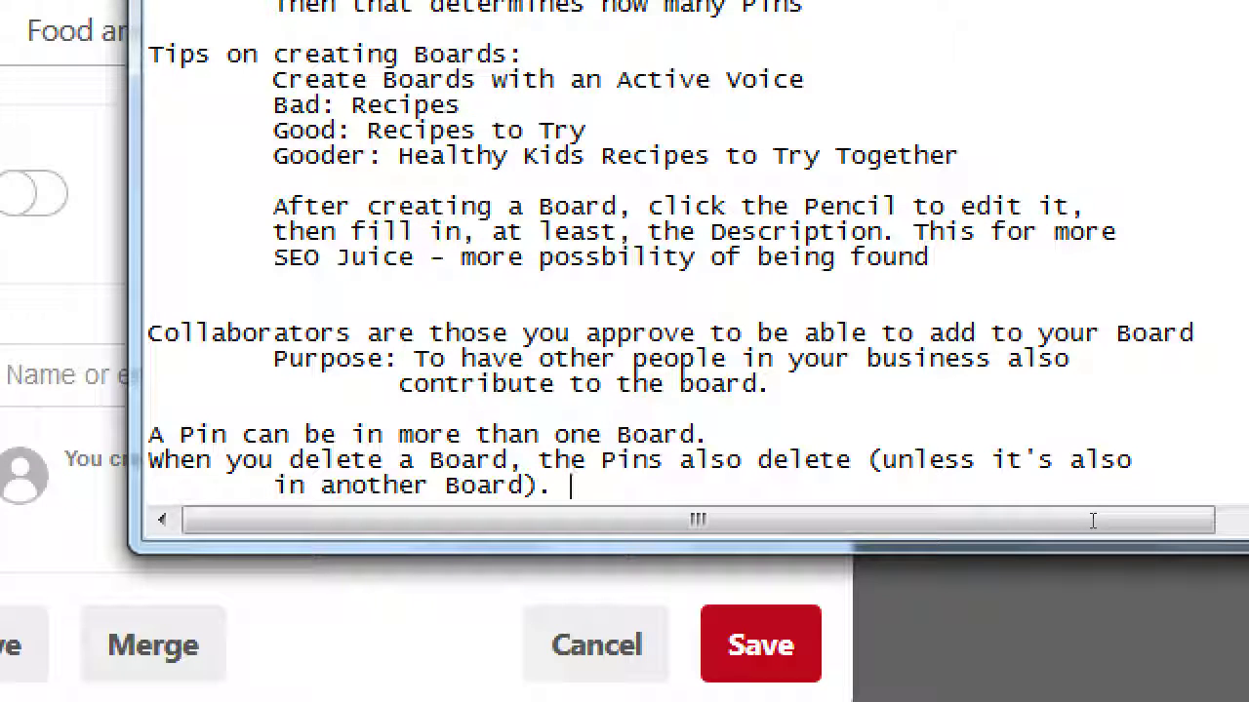
key("BackSpace")
type("*")
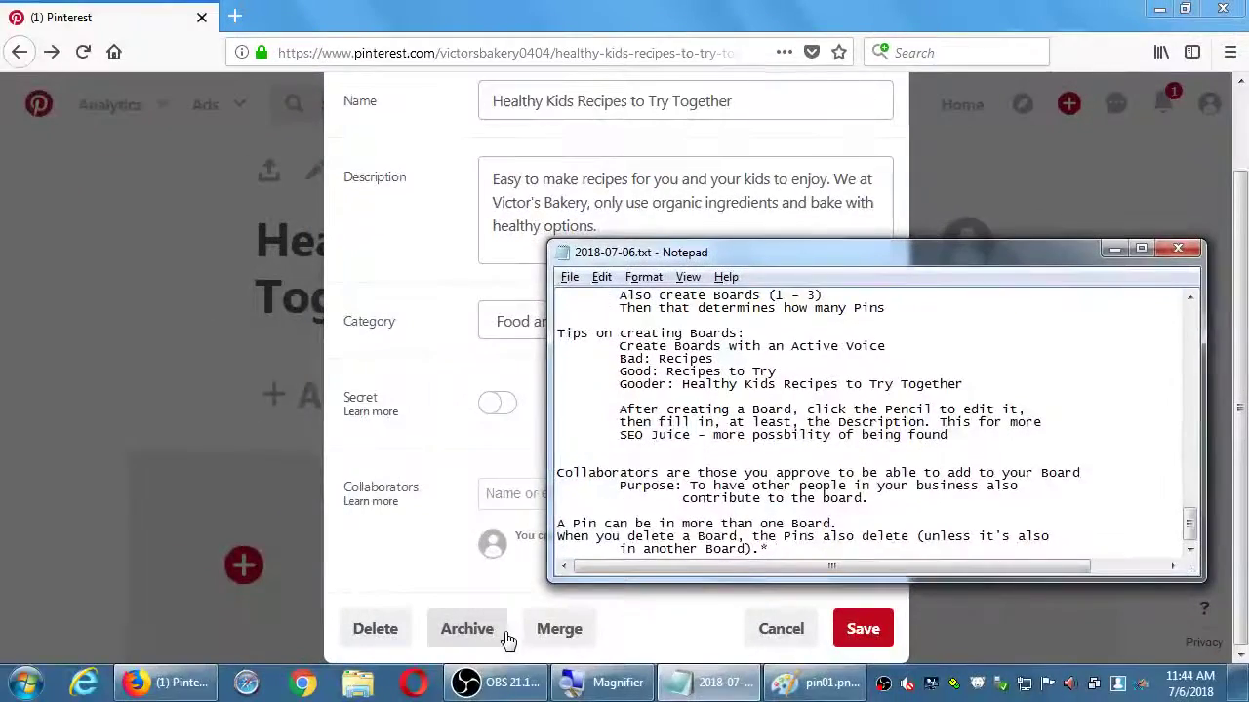
Step: Switch back to Pinterest, save the edited board settings and look over the board's page
left_click(695, 644)
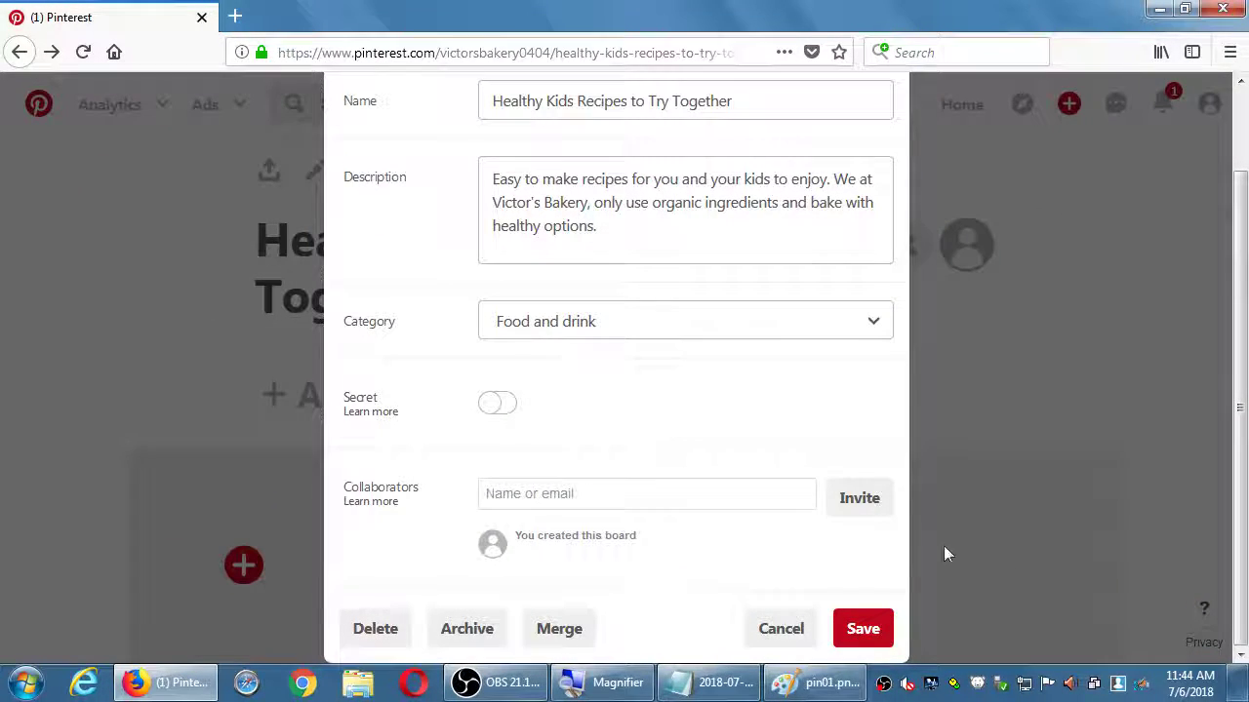
left_click(859, 632)
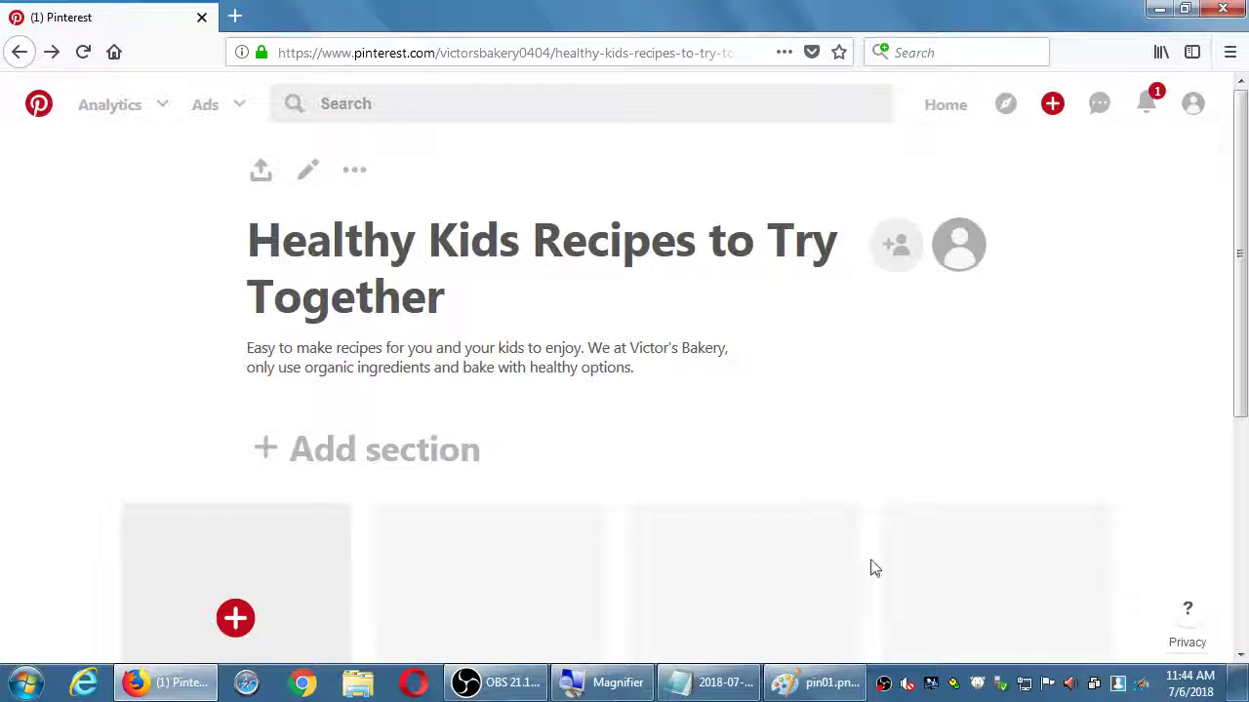
scroll(793, 430, "down", 3)
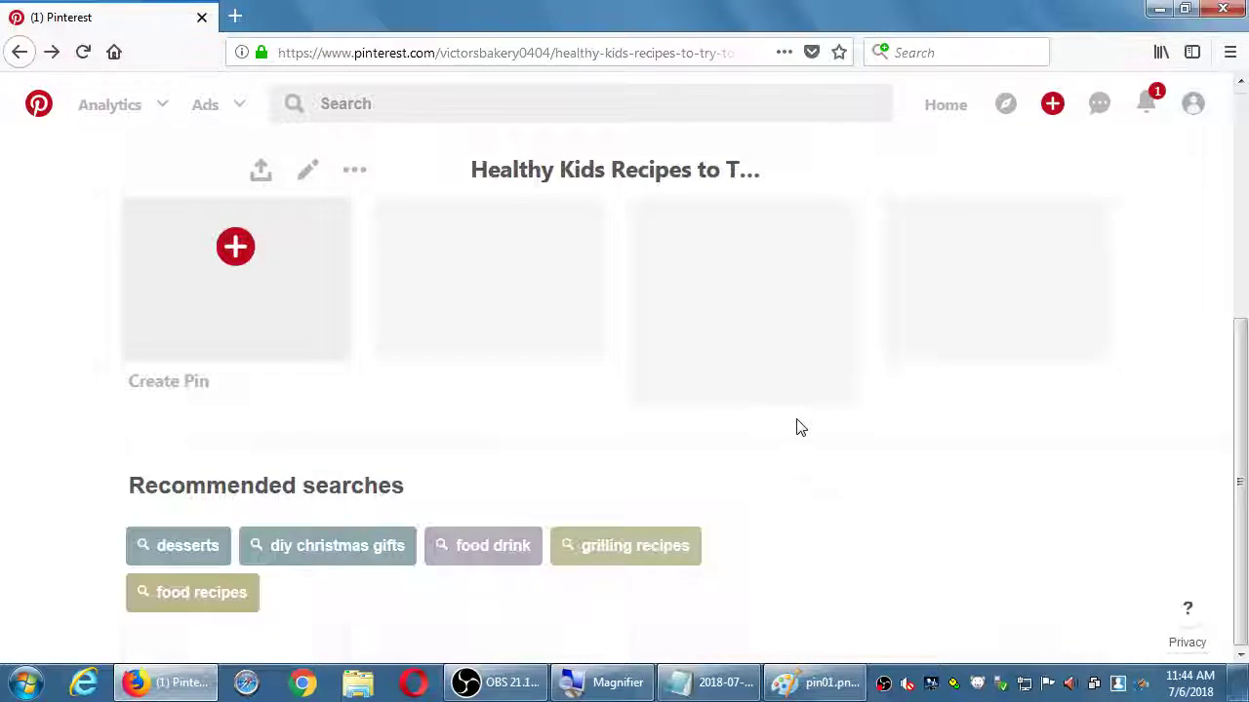
scroll(796, 427, "up", 3)
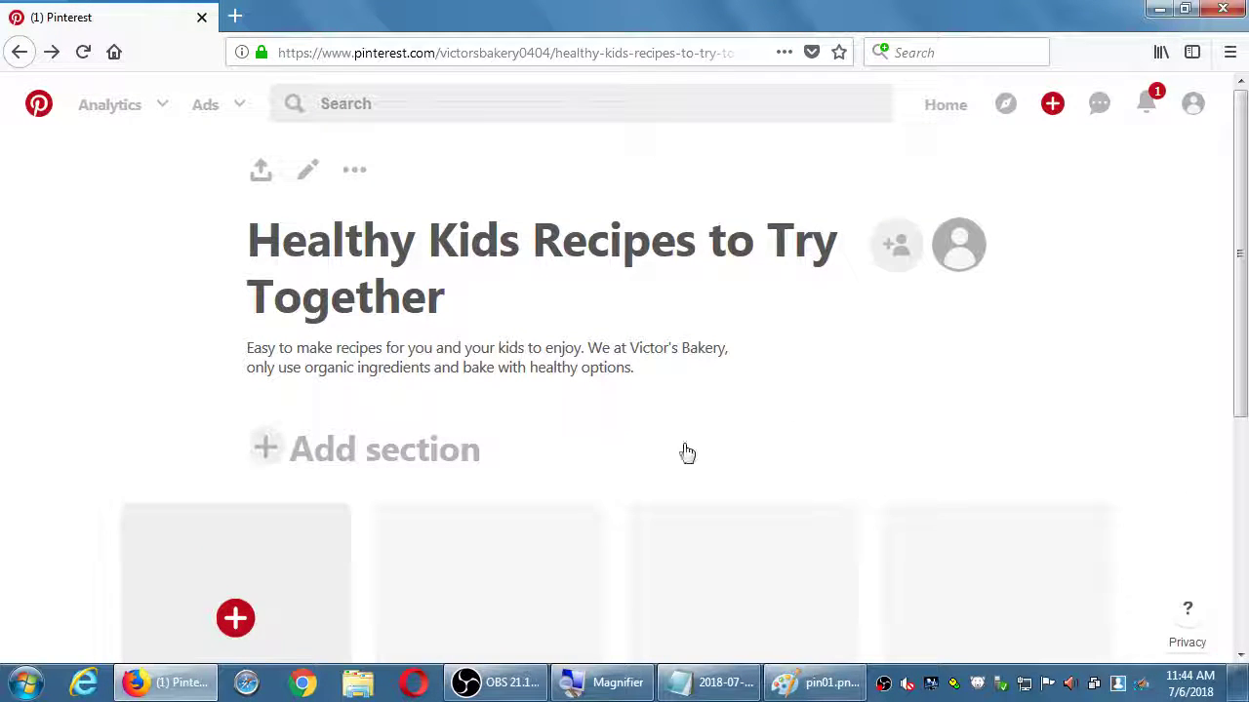
left_click_drag(396, 362, 466, 376)
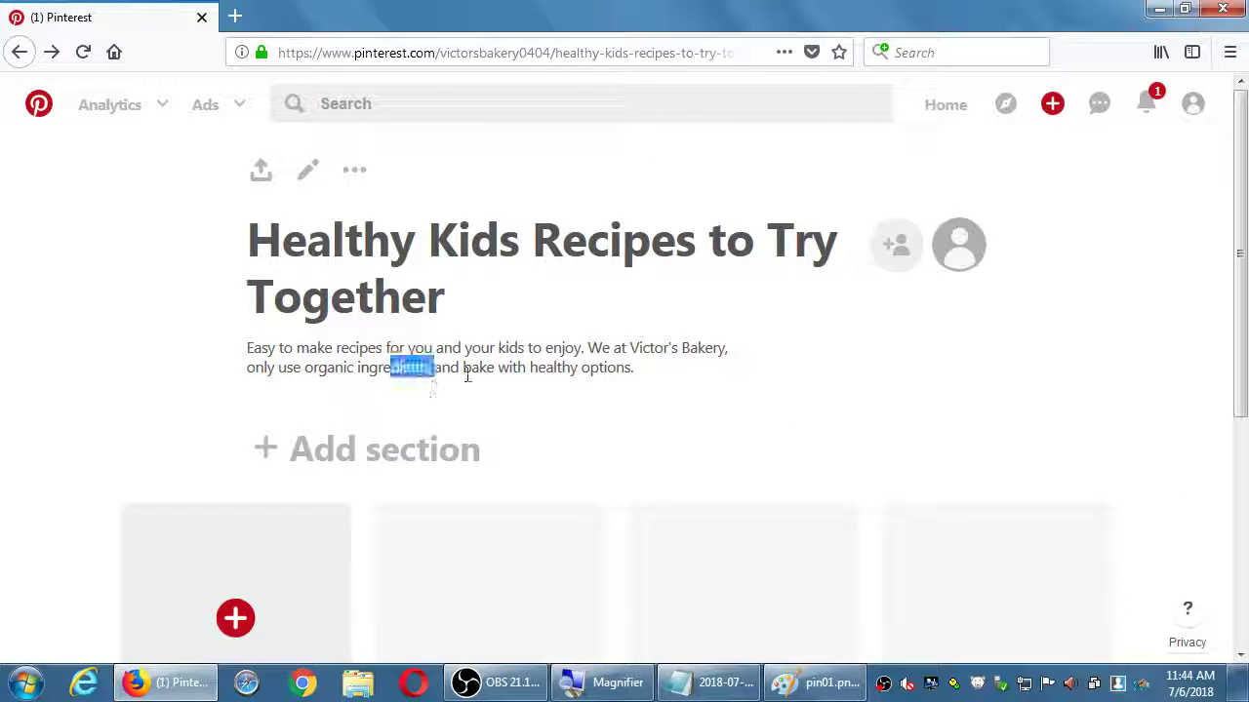
left_click(521, 371)
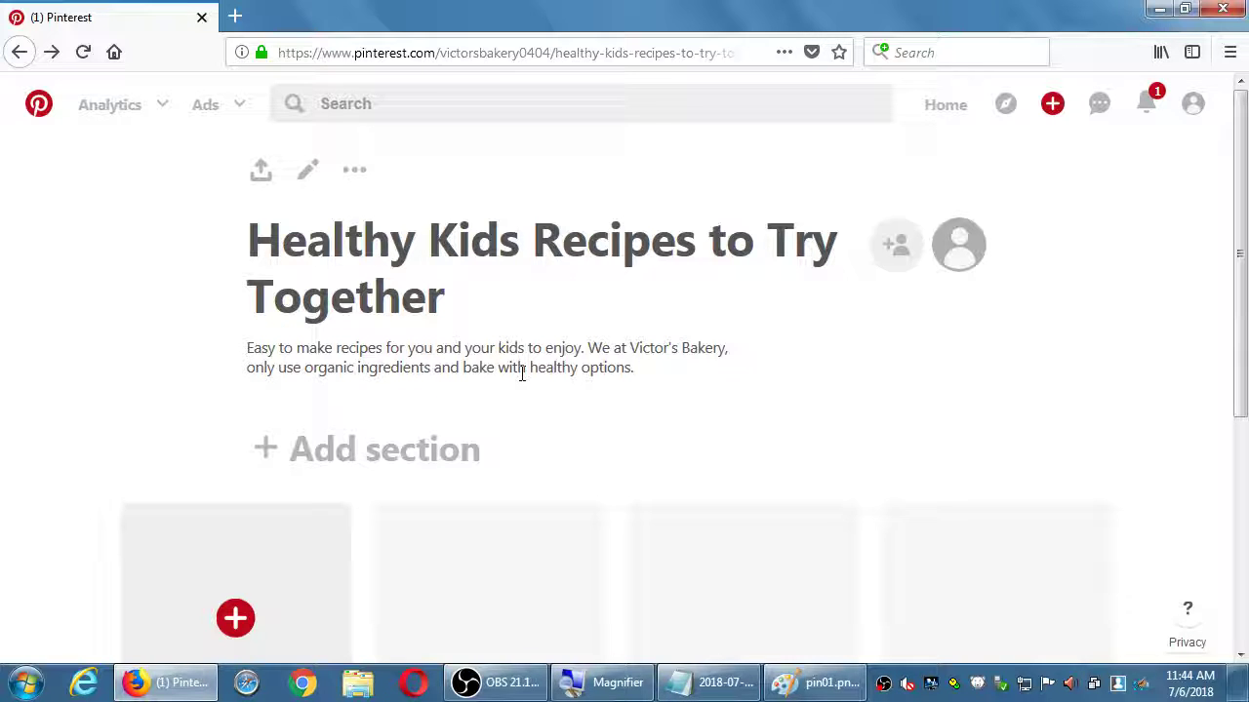
scroll(530, 394, "down", 2)
scroll(496, 473, "down", 2)
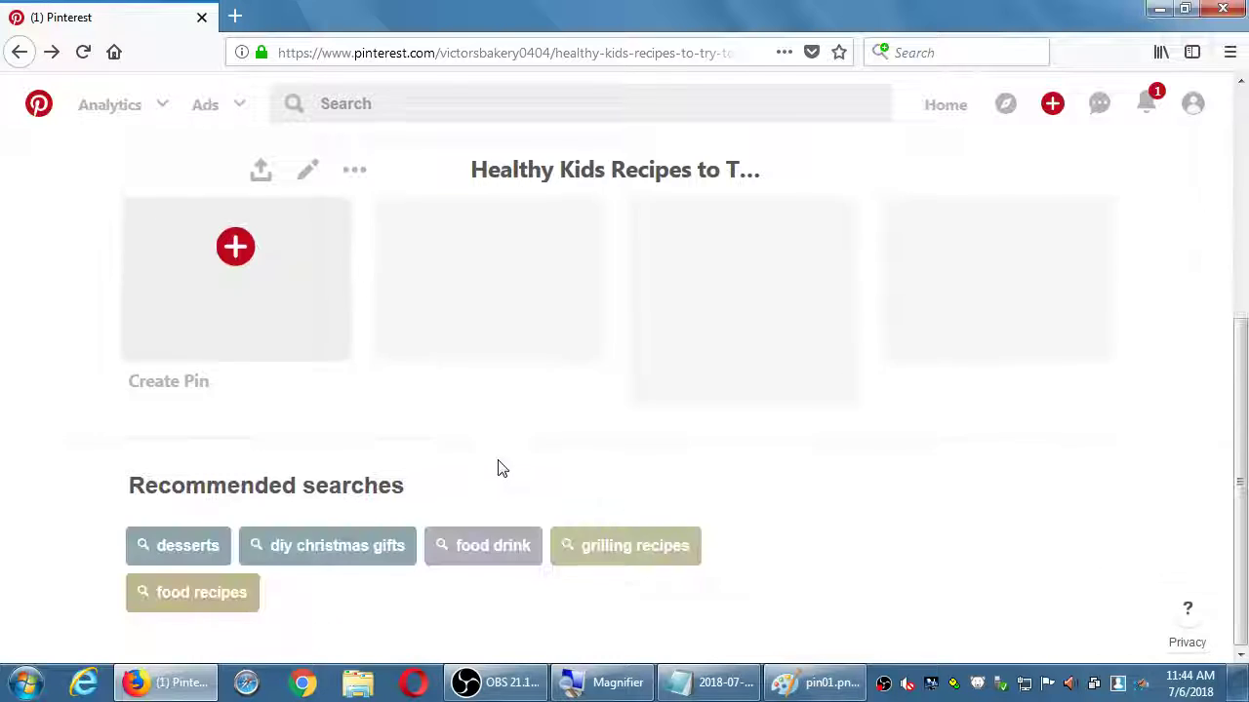
scroll(499, 468, "up", 2)
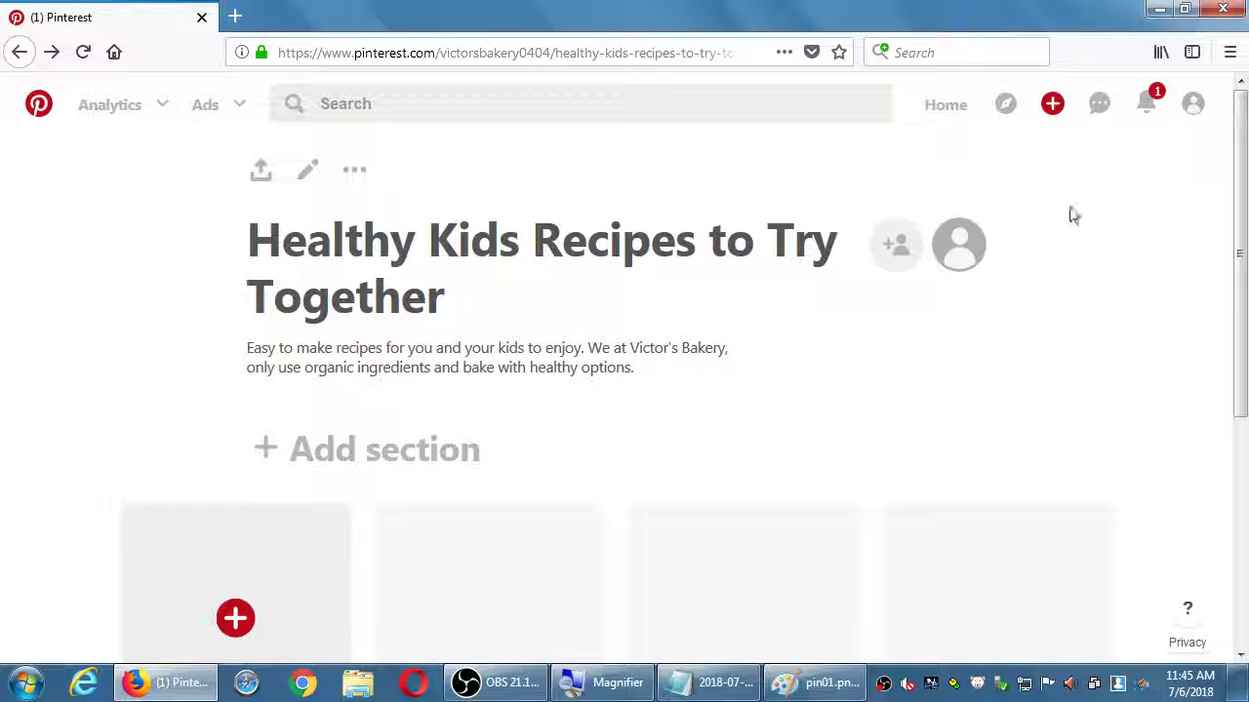
Step: Examine the board's collaborator invitation options and the ways to reach the profile from the board page
left_click(899, 245)
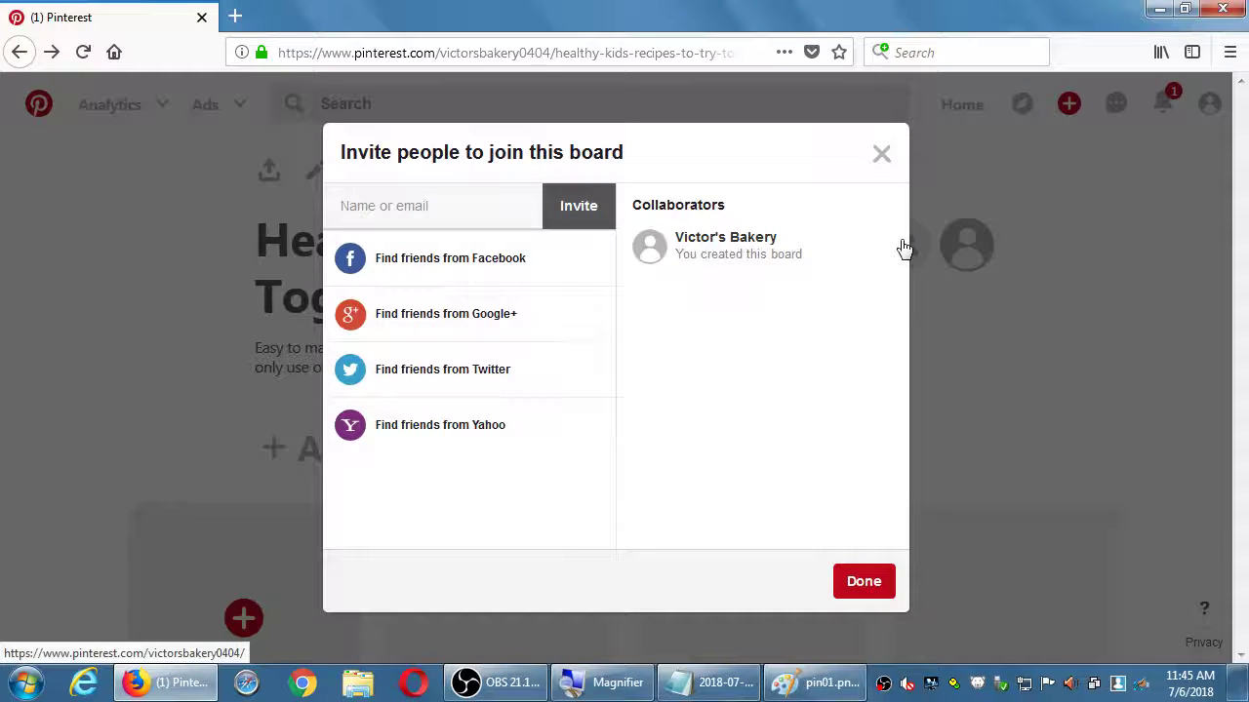
left_click(884, 153)
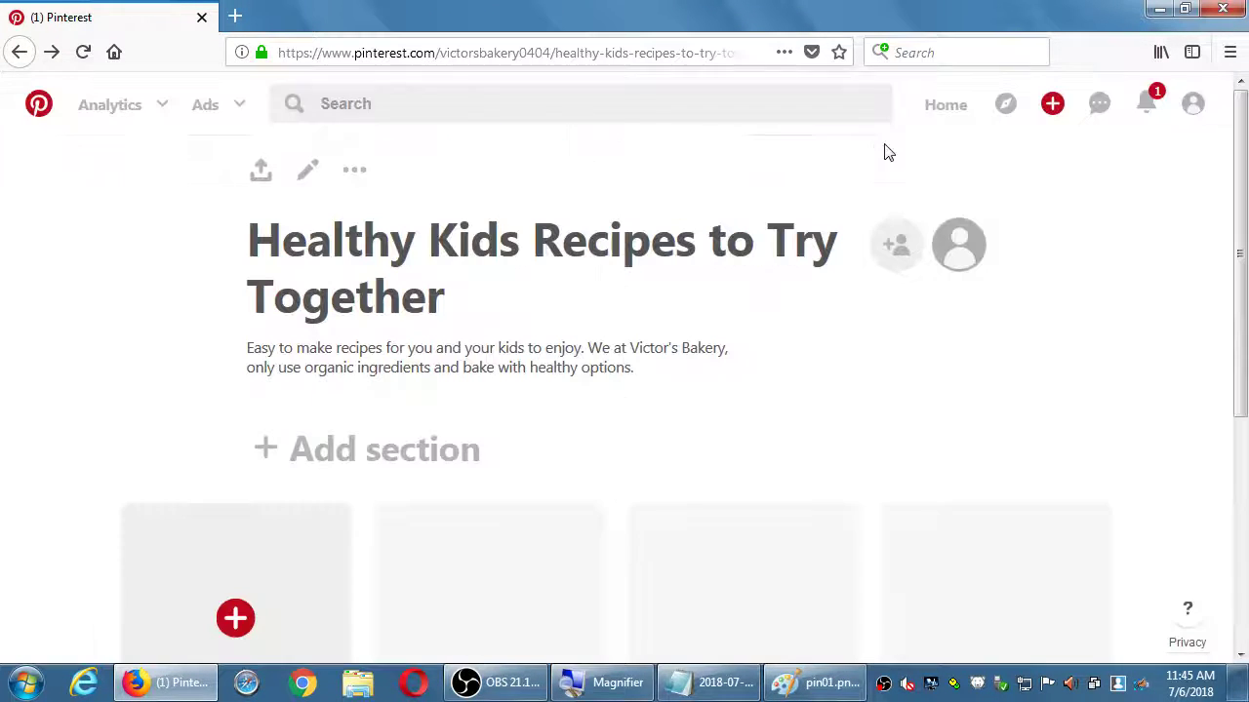
left_click(972, 243)
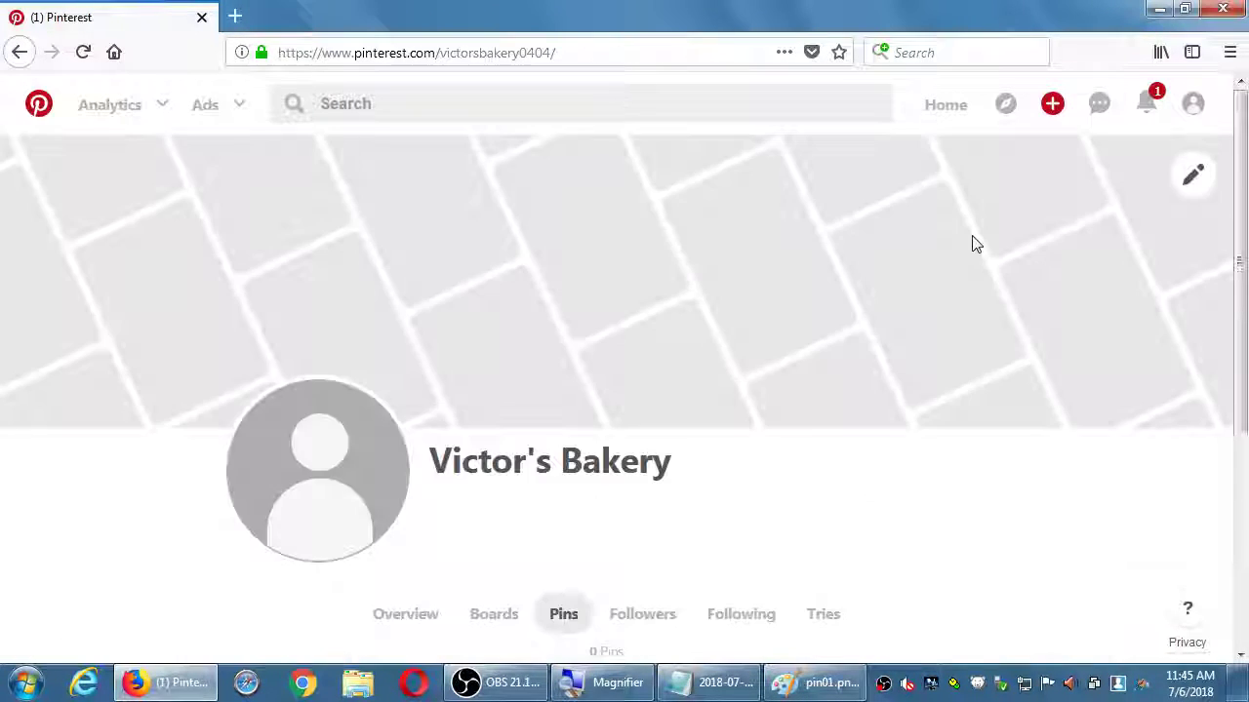
left_click(21, 57)
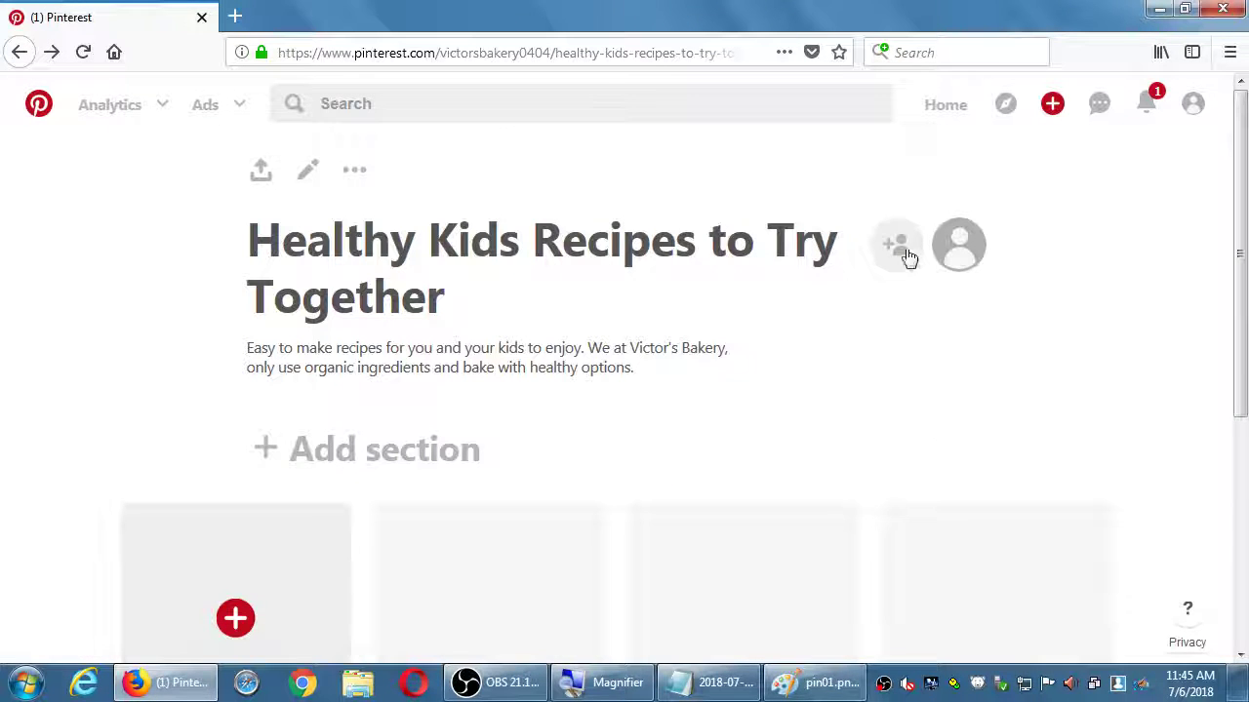
left_click(1198, 105)
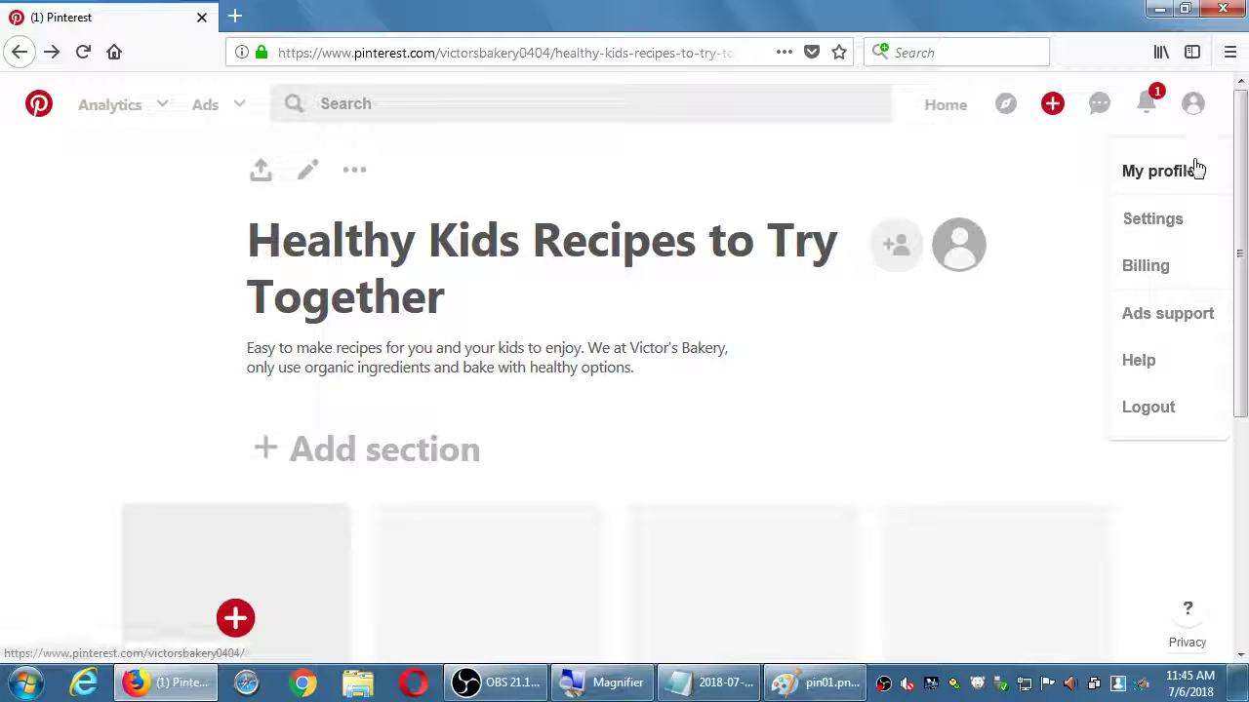
left_click(1006, 329)
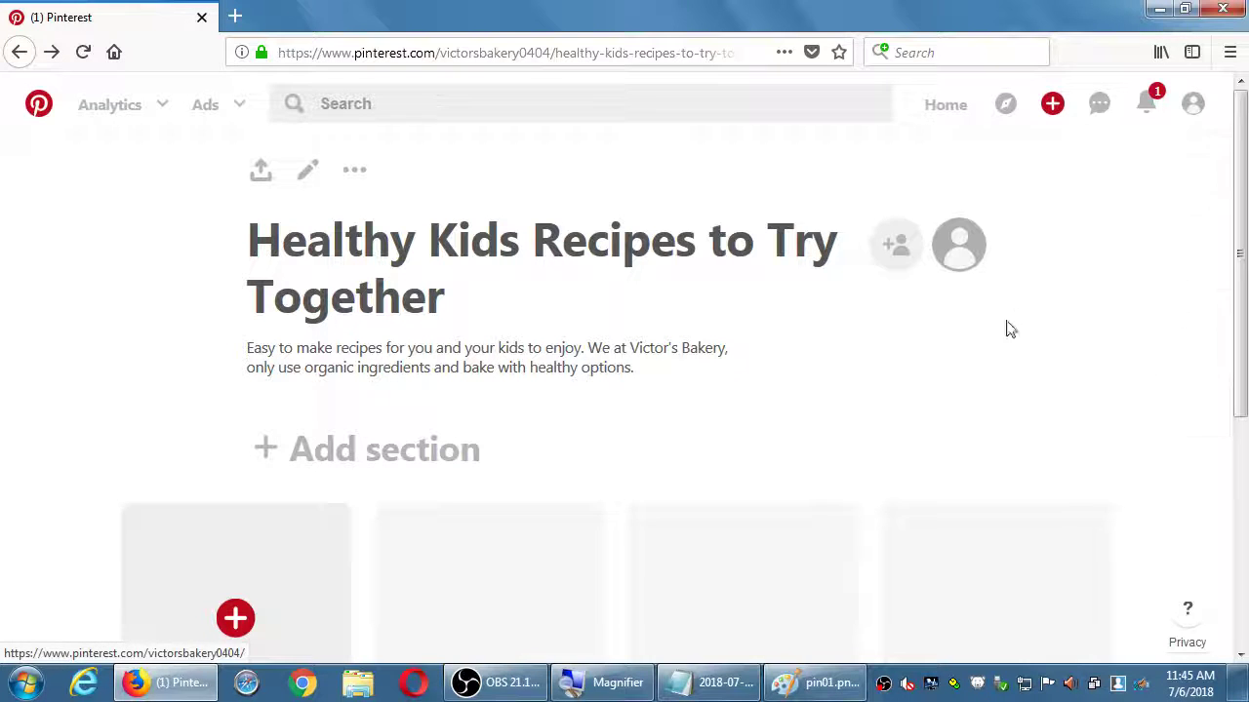
Step: Open the Victor's Bakery profile from the board and look through its list of boards
left_click(966, 256)
scroll(564, 413, "down", 3)
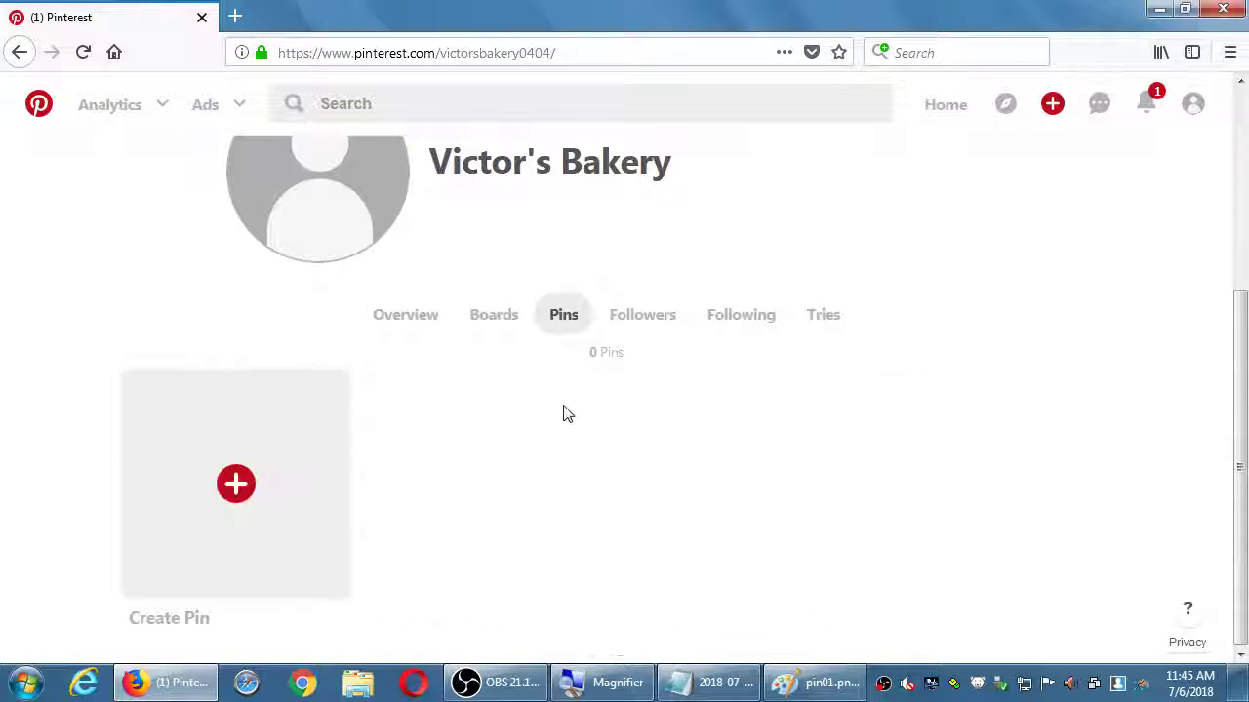
left_click(496, 318)
scroll(494, 390, "down", 5)
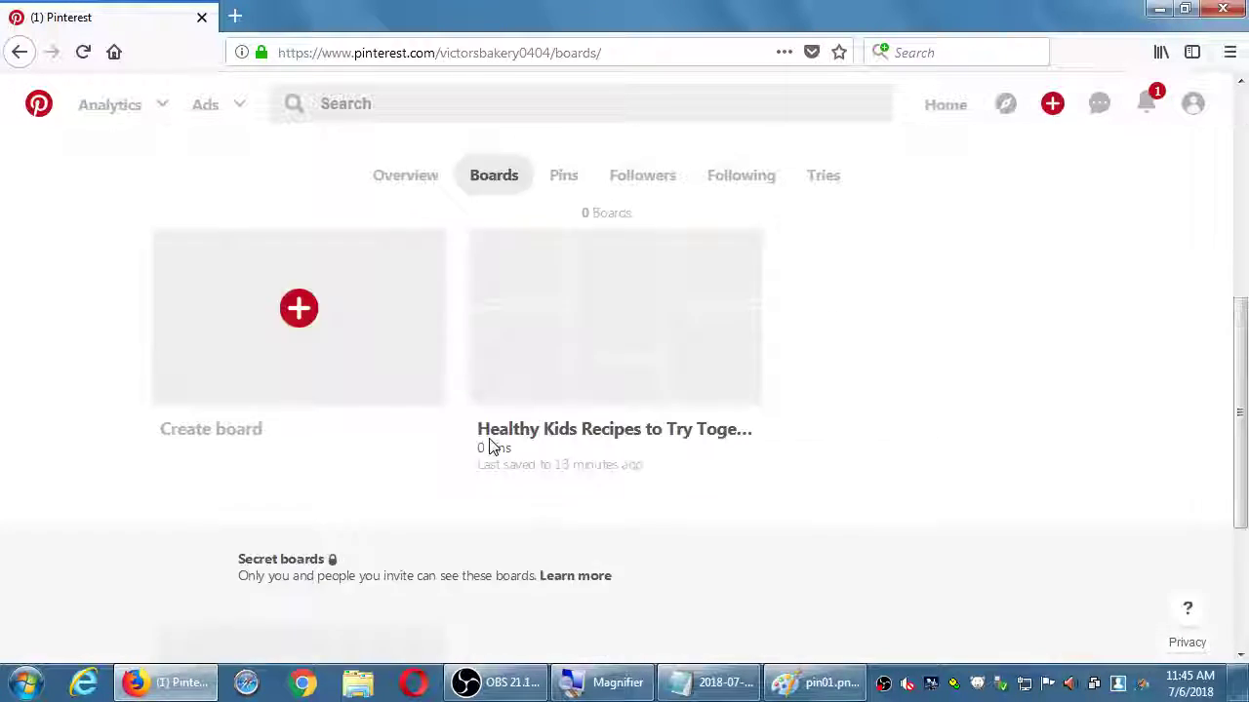
scroll(478, 439, "down", 3)
scroll(463, 432, "up", 6)
scroll(585, 468, "down", 2)
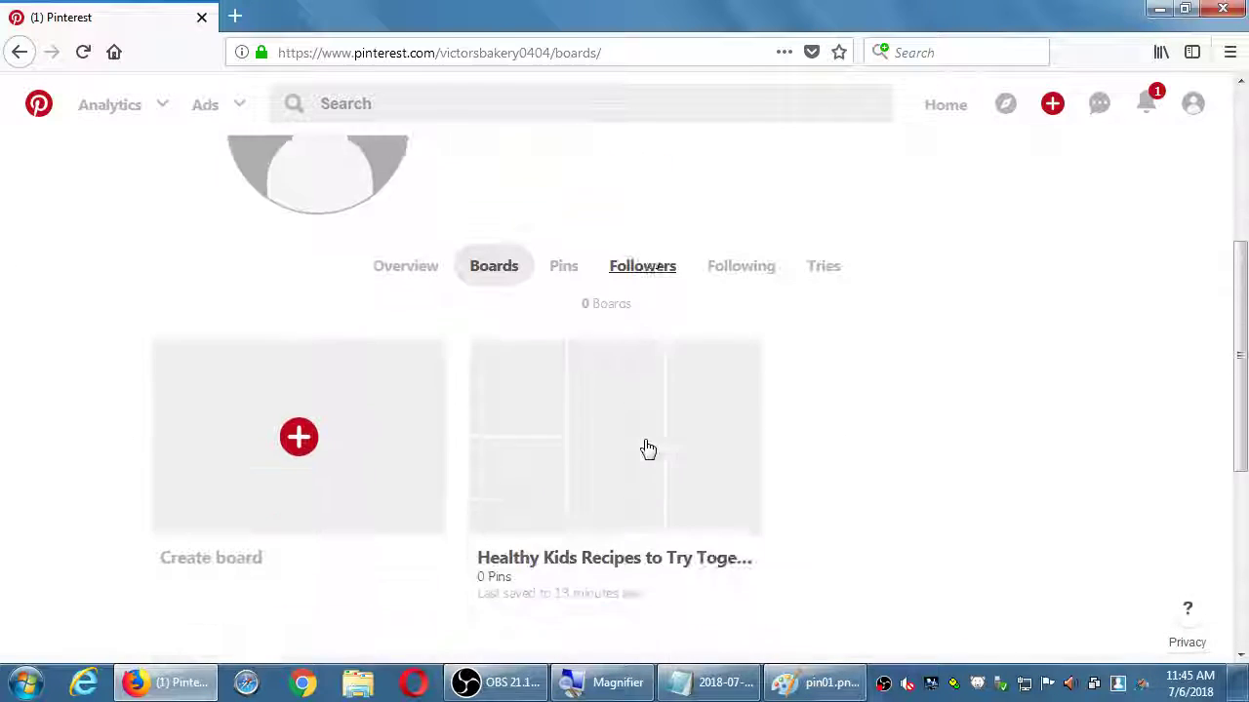
scroll(647, 448, "down", 1)
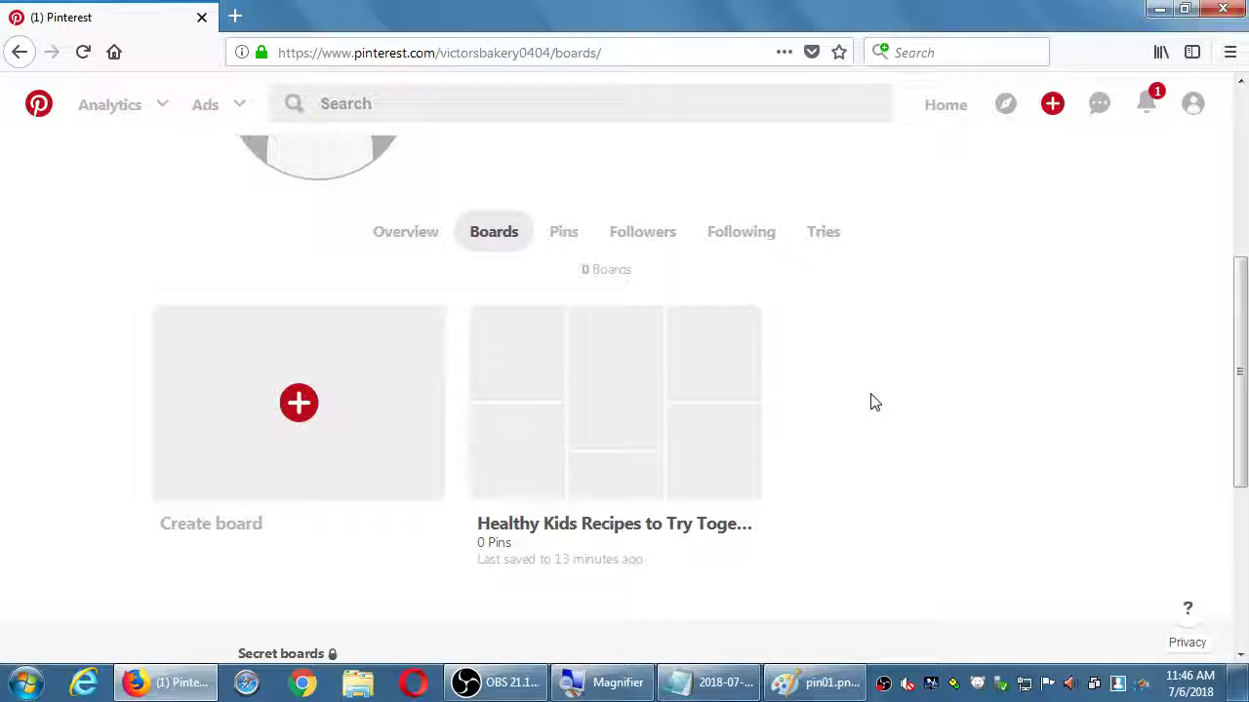
Step: In the Notepad notes, extend the line "Then that determines how many Pins" with "per board:" and start a double-indented line beneath it
left_click(717, 683)
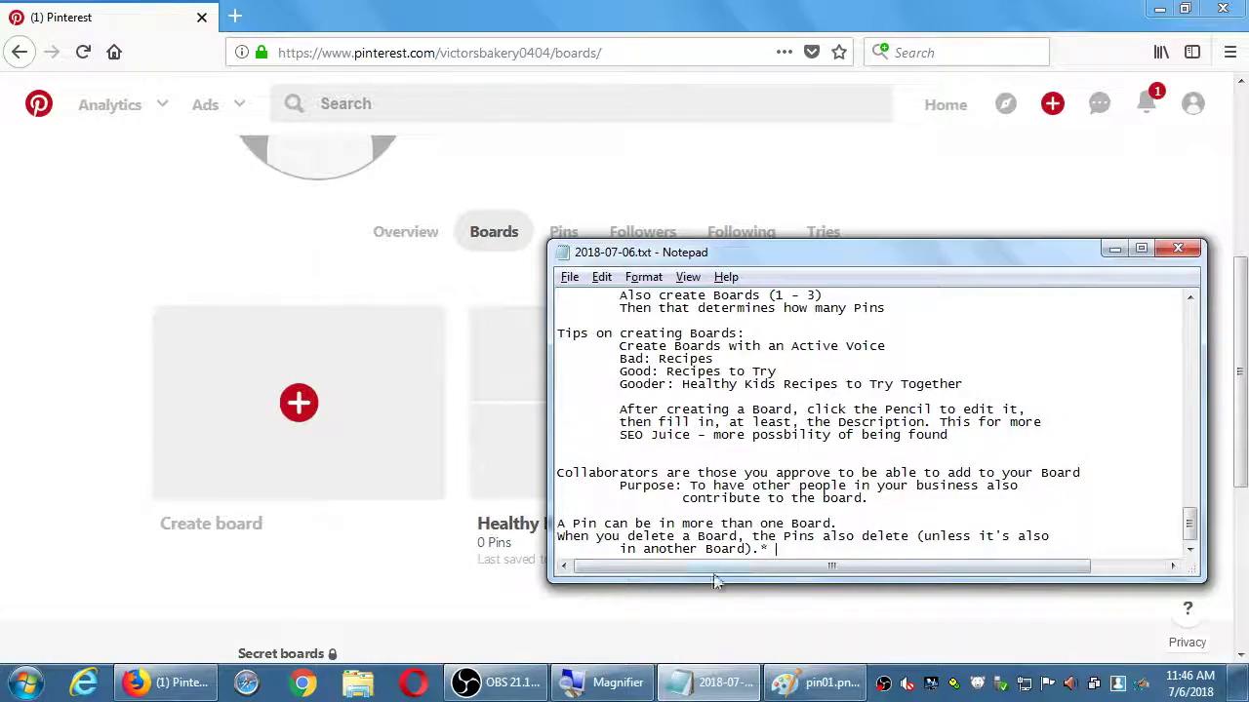
scroll(685, 434, "up", 3)
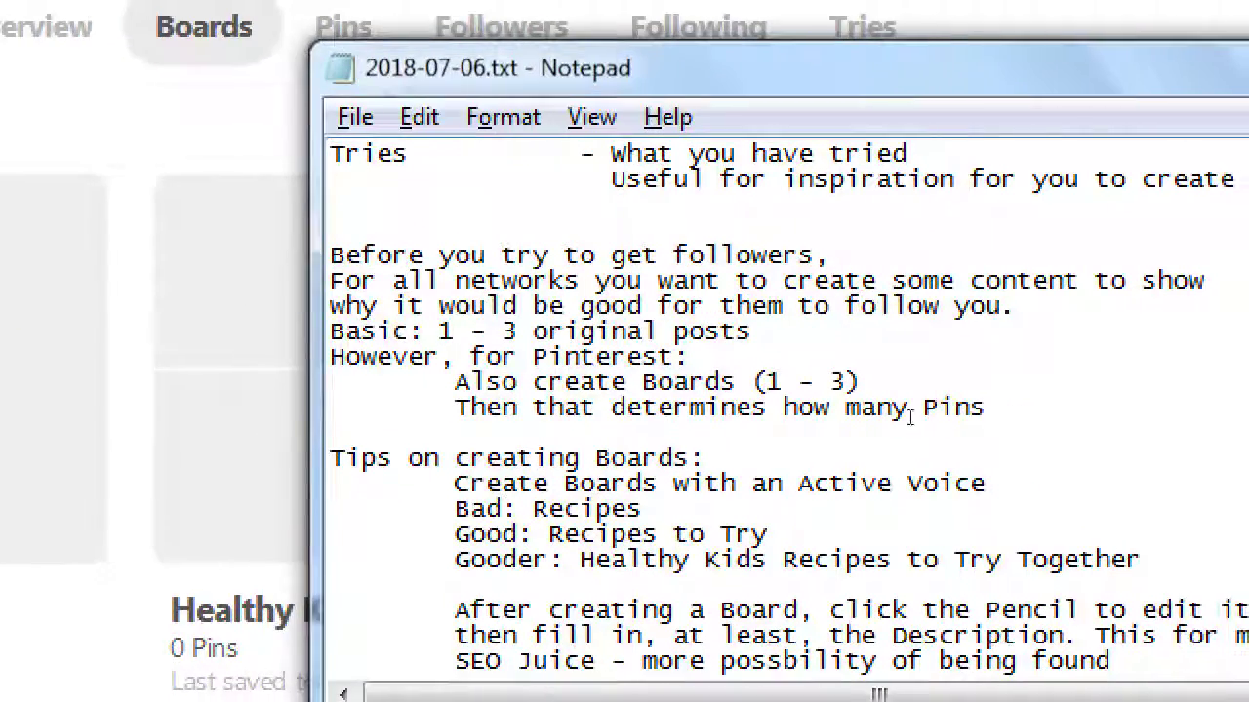
type("per board")
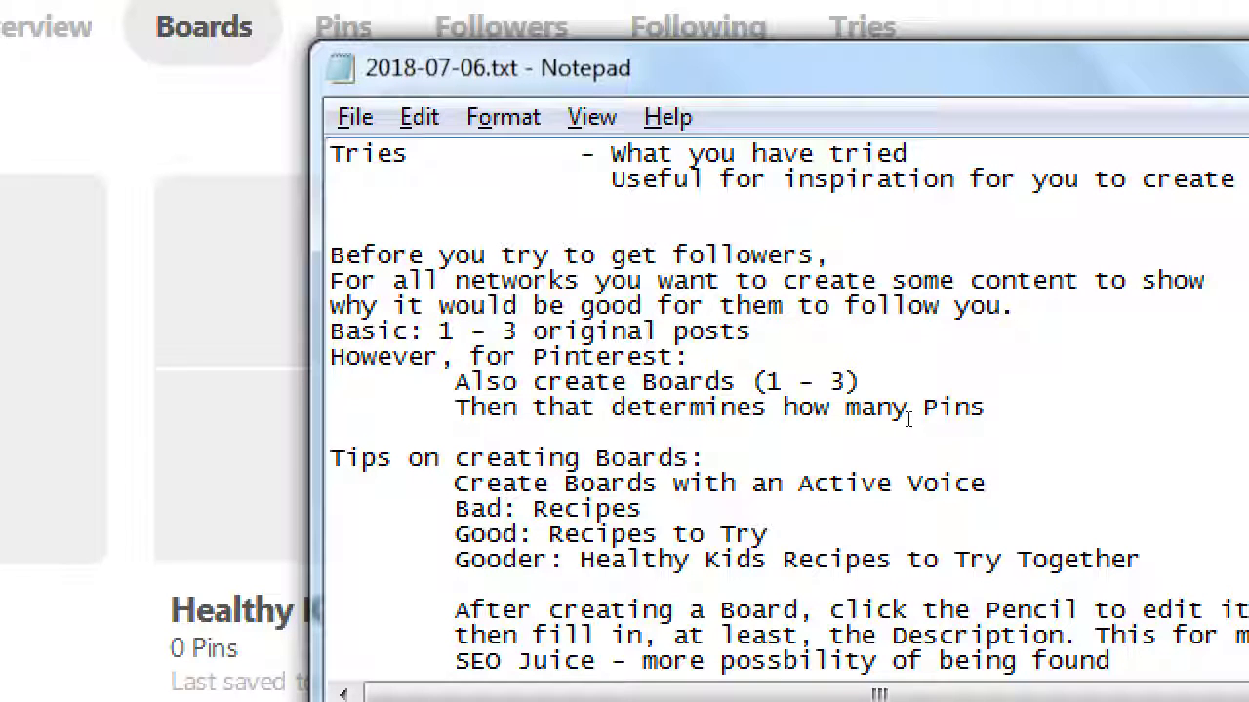
type(":")
key("Return")
key("Tab")
key("Tab")
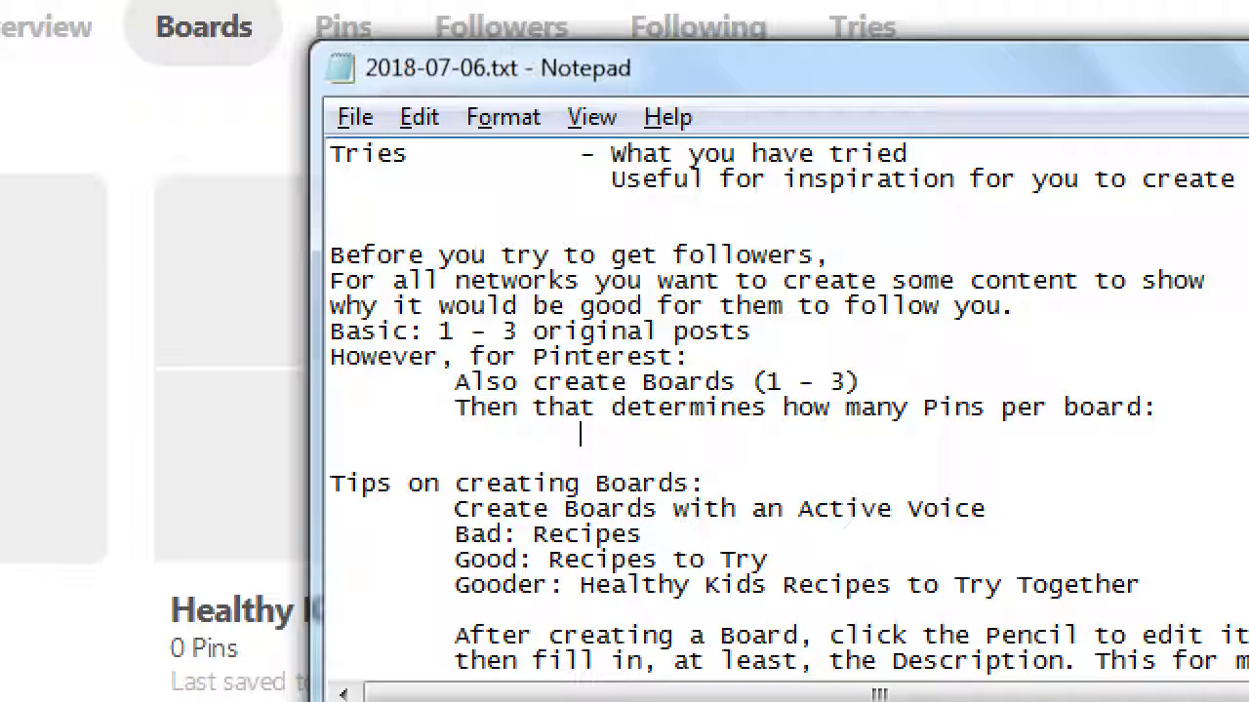
Step: Write the recommendation "Rec: Don't have so many Boards that seem empty" on the indented line
type("Rec: ")
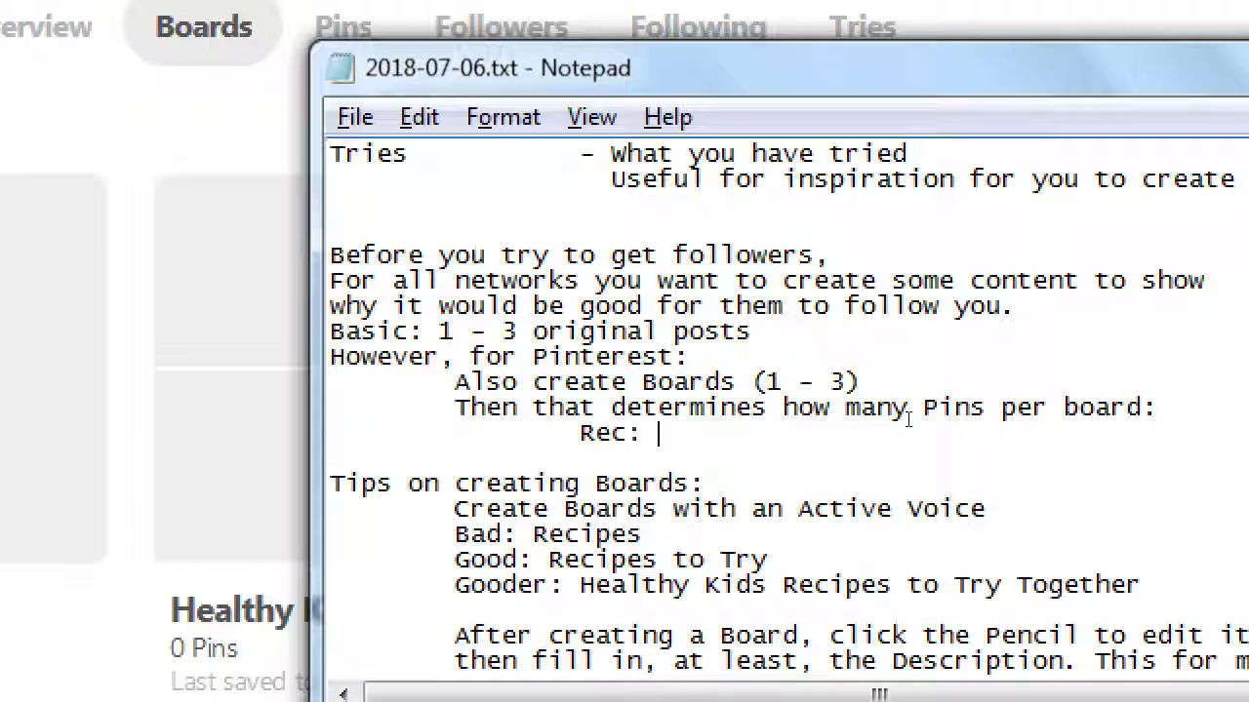
type("Don't c")
key("BackSpace")
type("h")
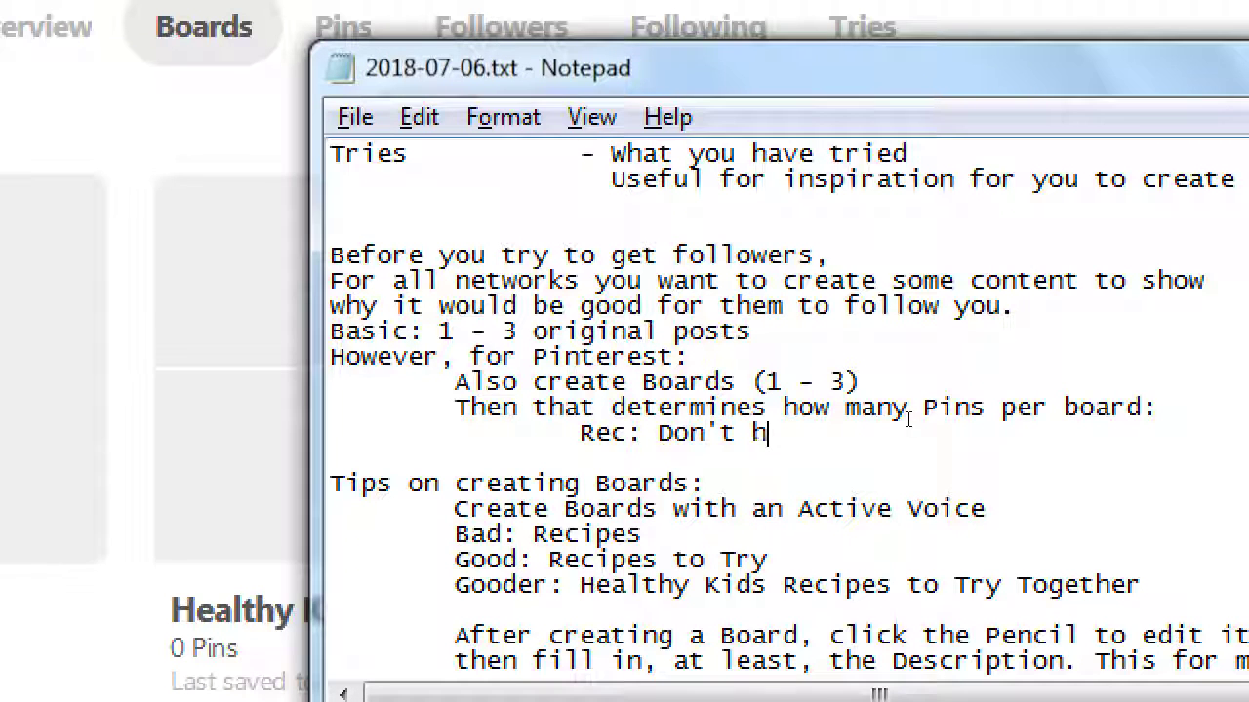
type("ave so many ")
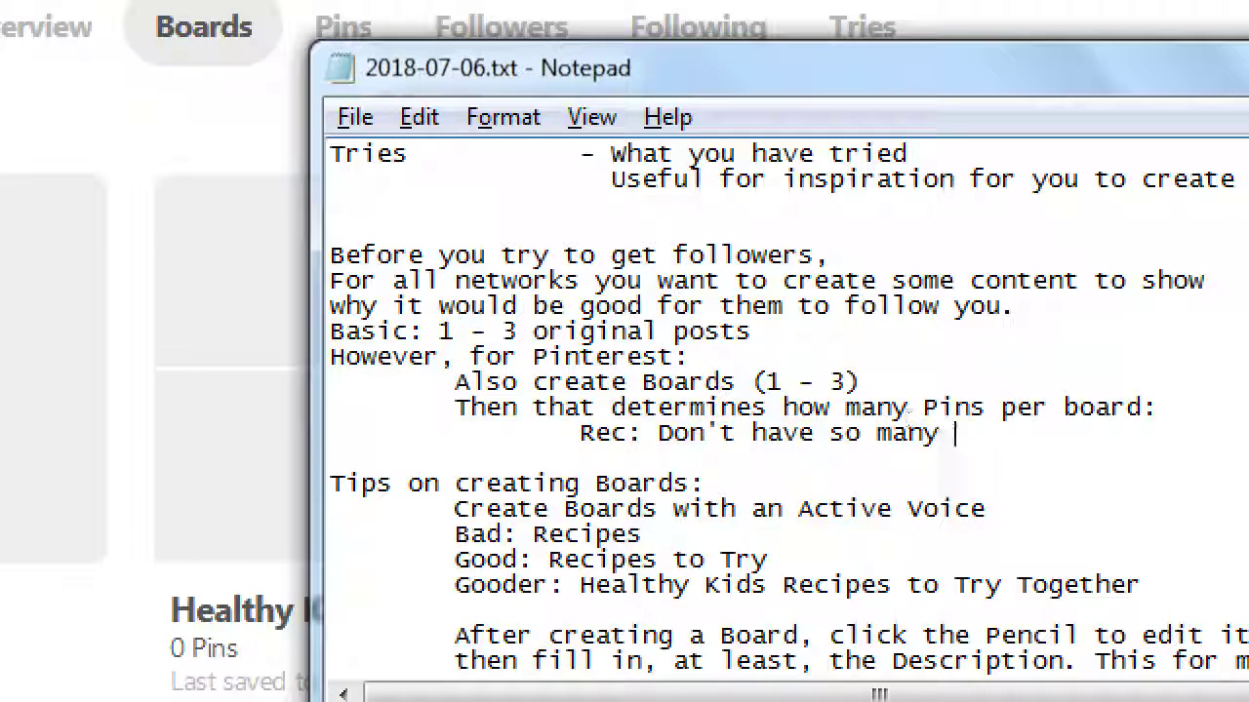
type("Boards that seem em")
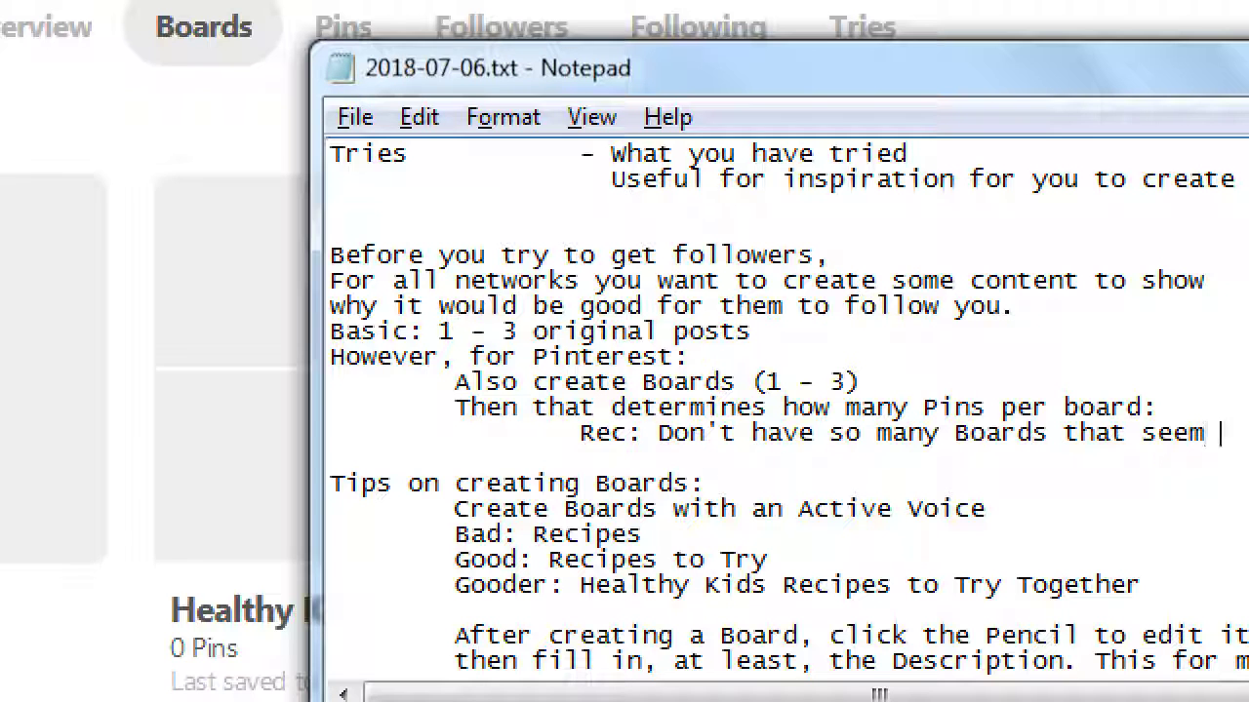
type("pty")
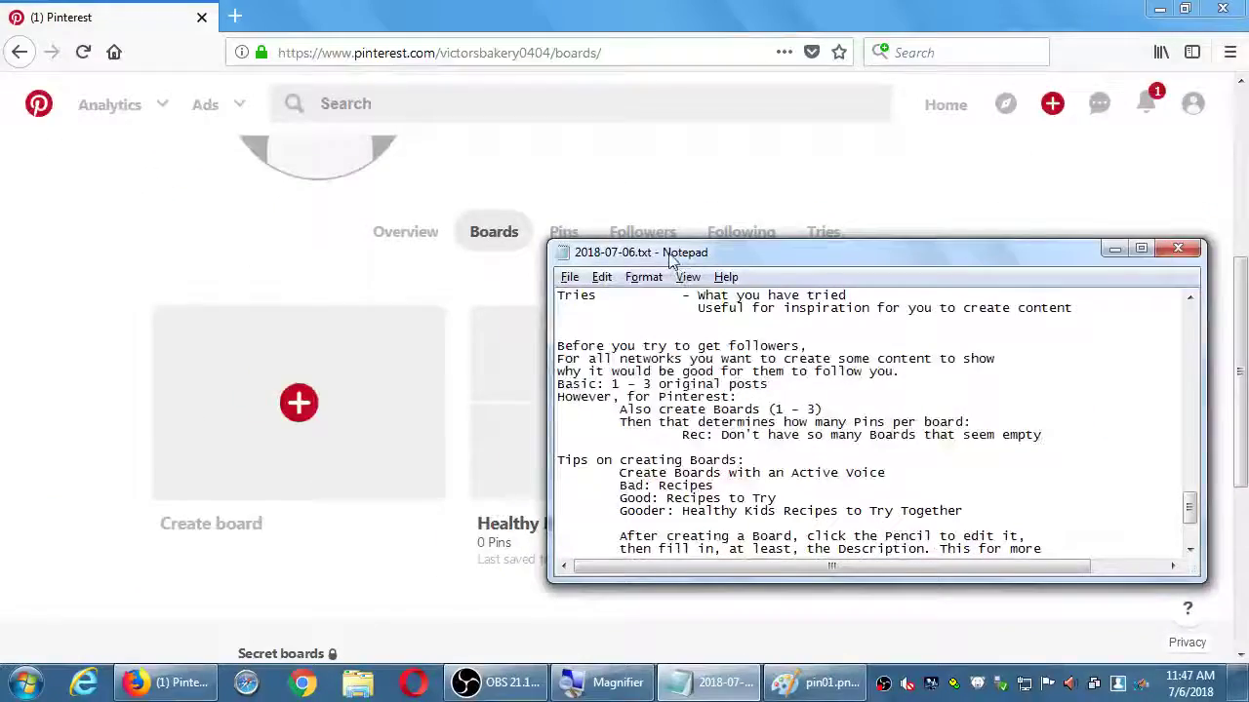
Step: Reposition the notes window to compare the notes with the profile's board list, and return to the Pinterest page
left_click_drag(673, 250, 921, 171)
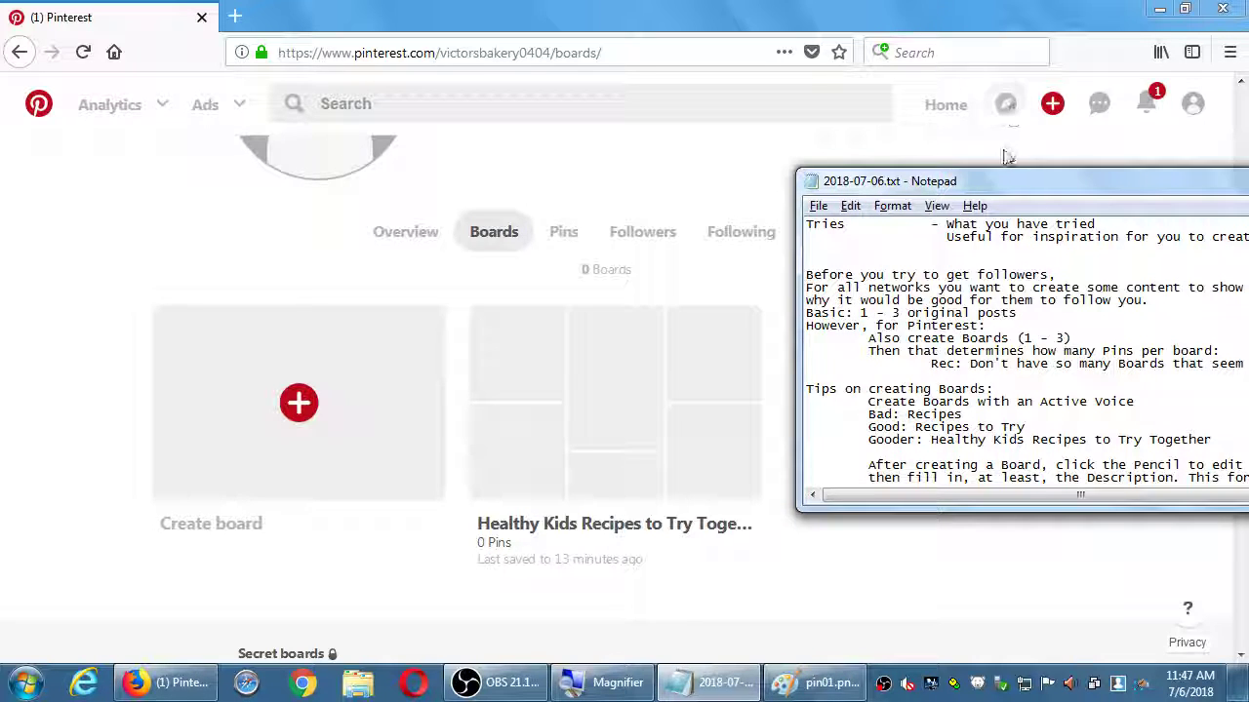
left_click_drag(995, 181, 610, 167)
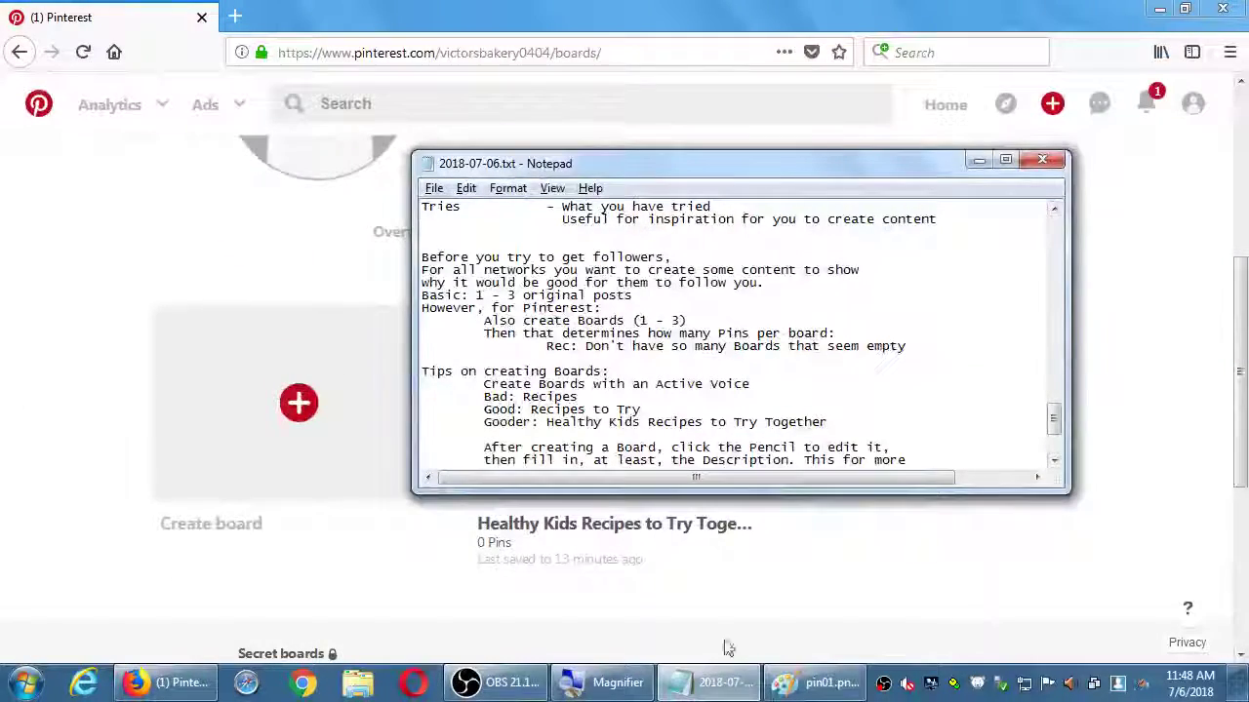
left_click(573, 602)
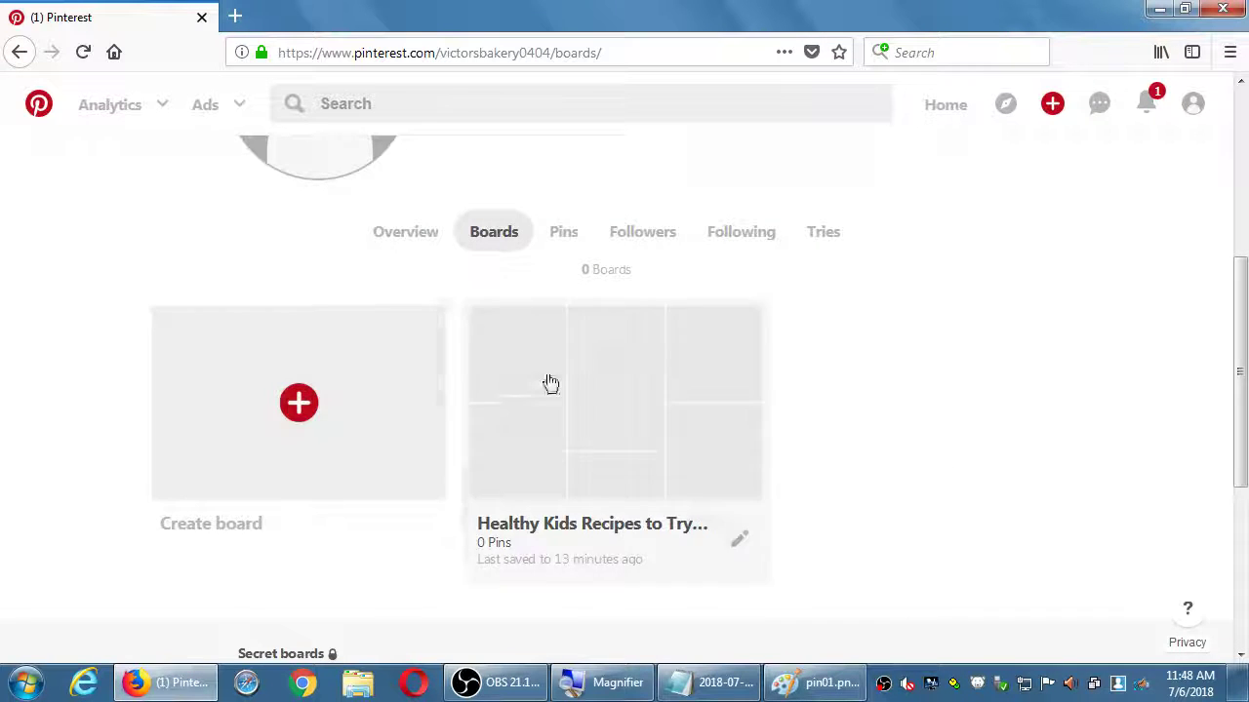
Step: Open the "Healthy Kids Recipes to Try Together" board, review its editable settings without saving, and return to the board list
left_click(550, 384)
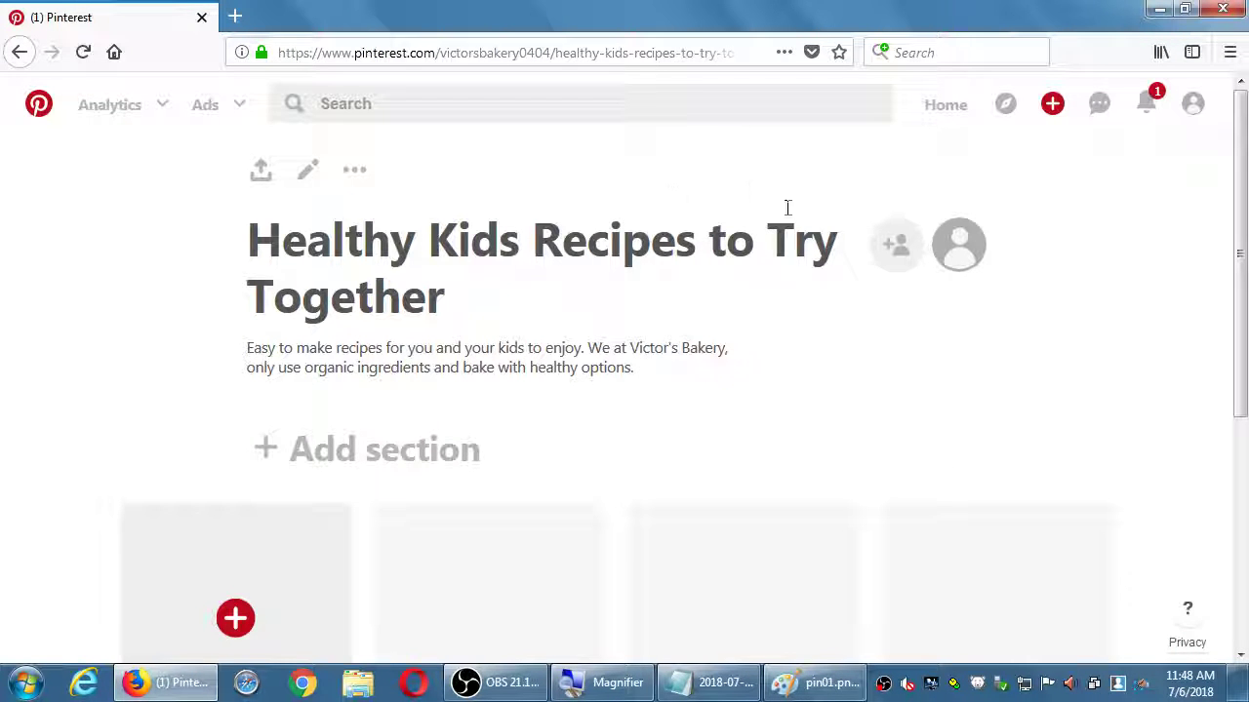
left_click(308, 181)
scroll(547, 322, "down", 2)
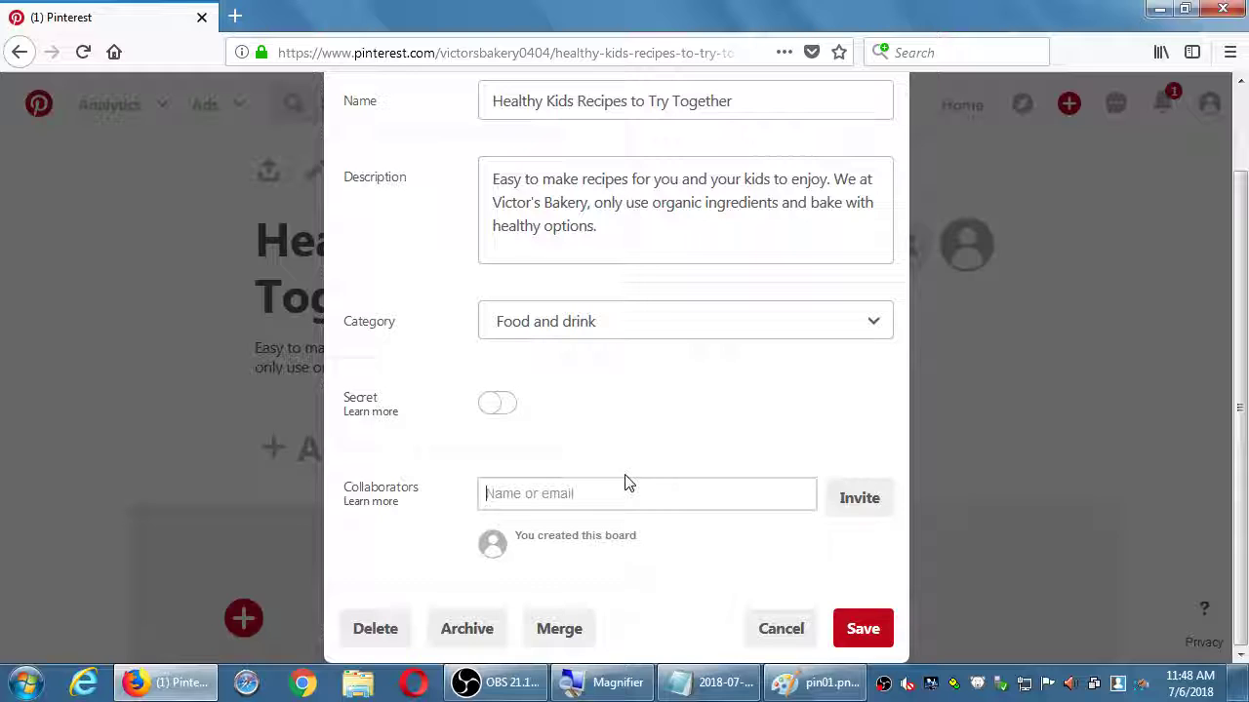
key("Escape")
key("alt+Left")
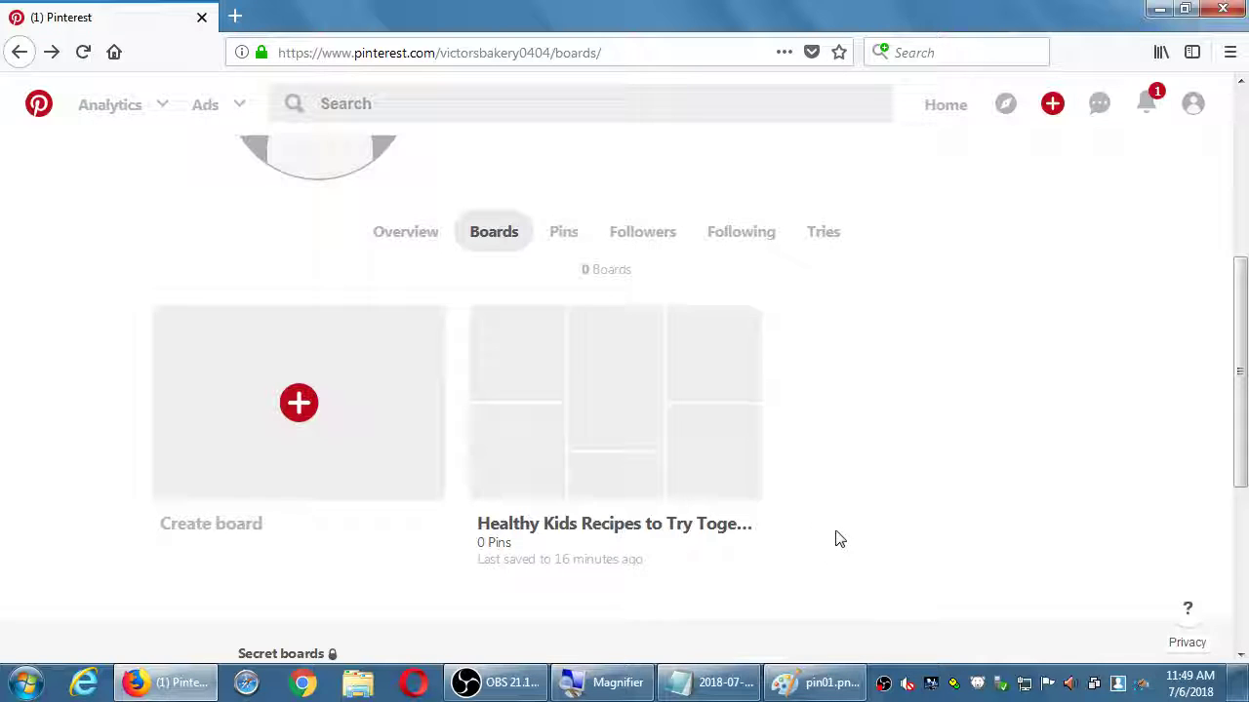
Step: Reopen the "Healthy Kids Recipes to Try Together" board and examine its sharing options and its web address
left_click(592, 418)
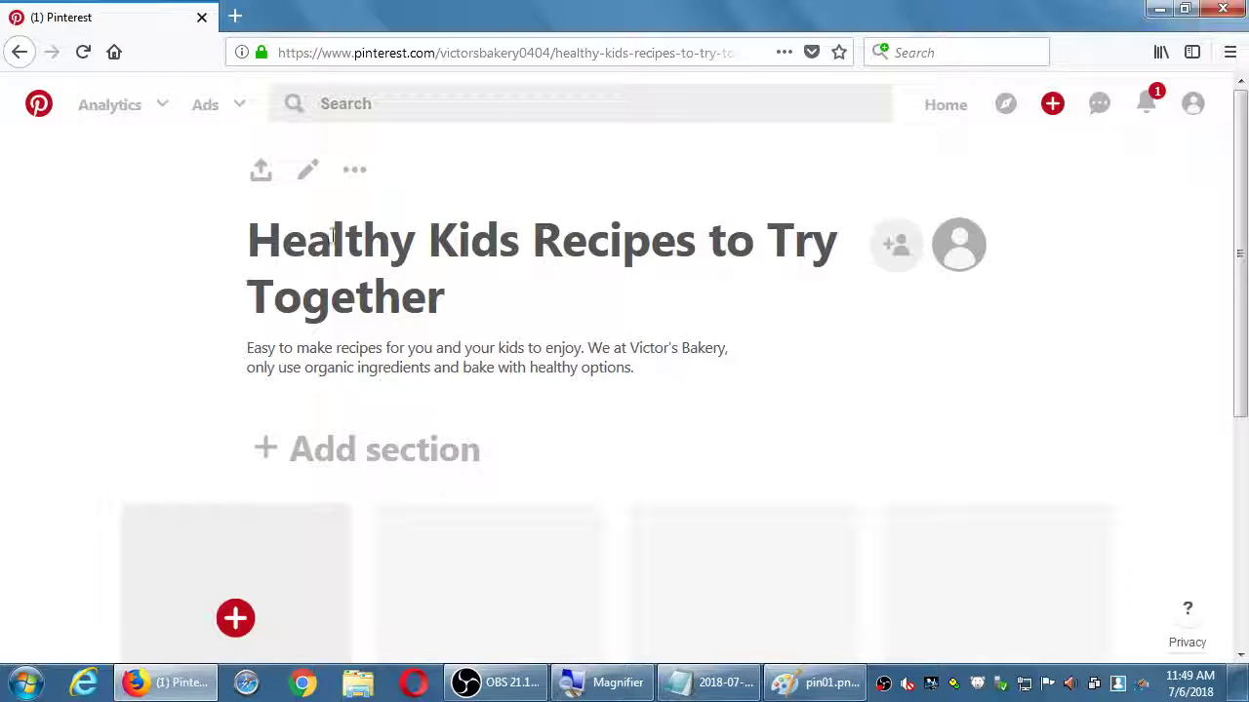
left_click(264, 178)
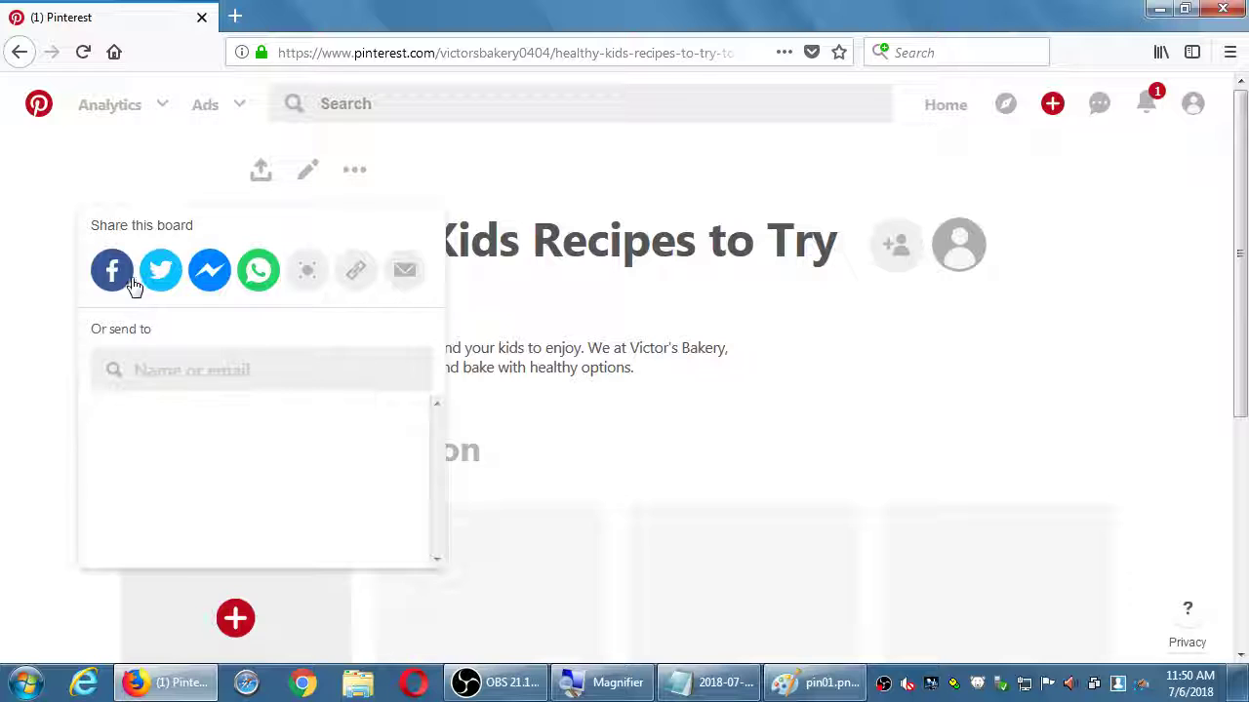
left_click(575, 136)
left_click(577, 54)
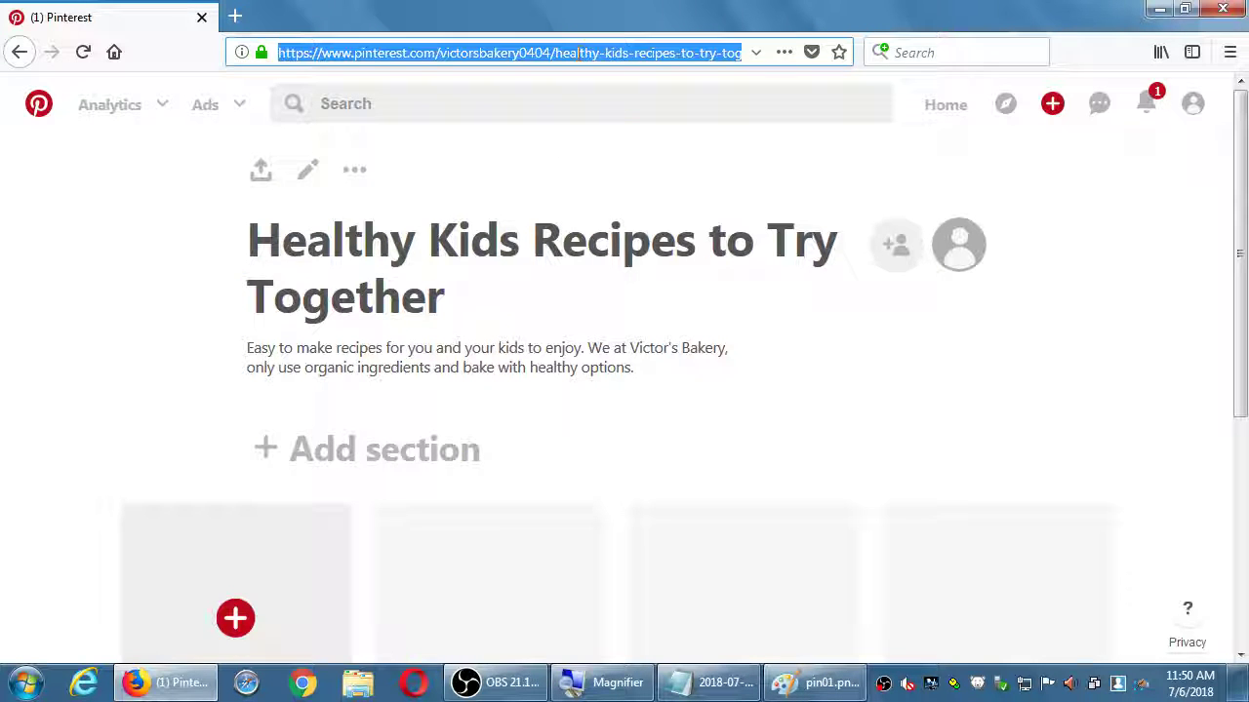
right_click(577, 54)
left_click(598, 117)
left_click(260, 183)
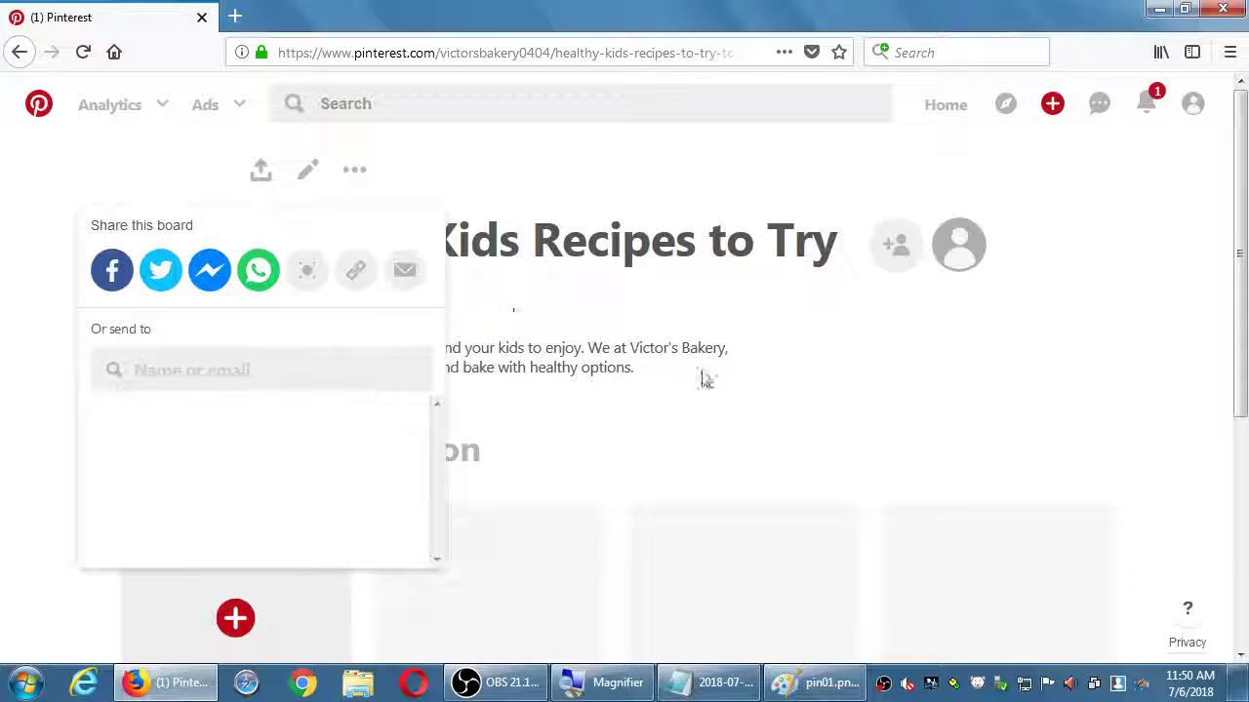
left_click(861, 381)
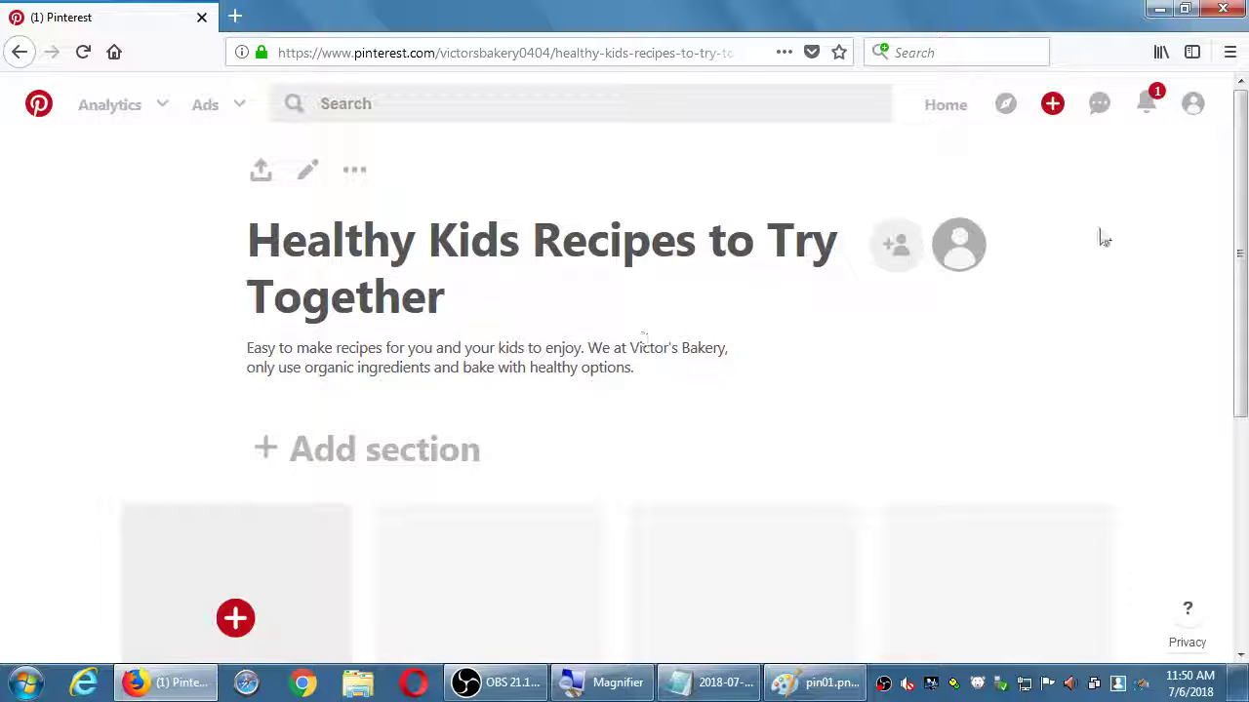
Step: Open the Victor's Bakery profile from the board and look over its Pins section and the option for creating a pin
left_click(976, 258)
left_click(502, 685)
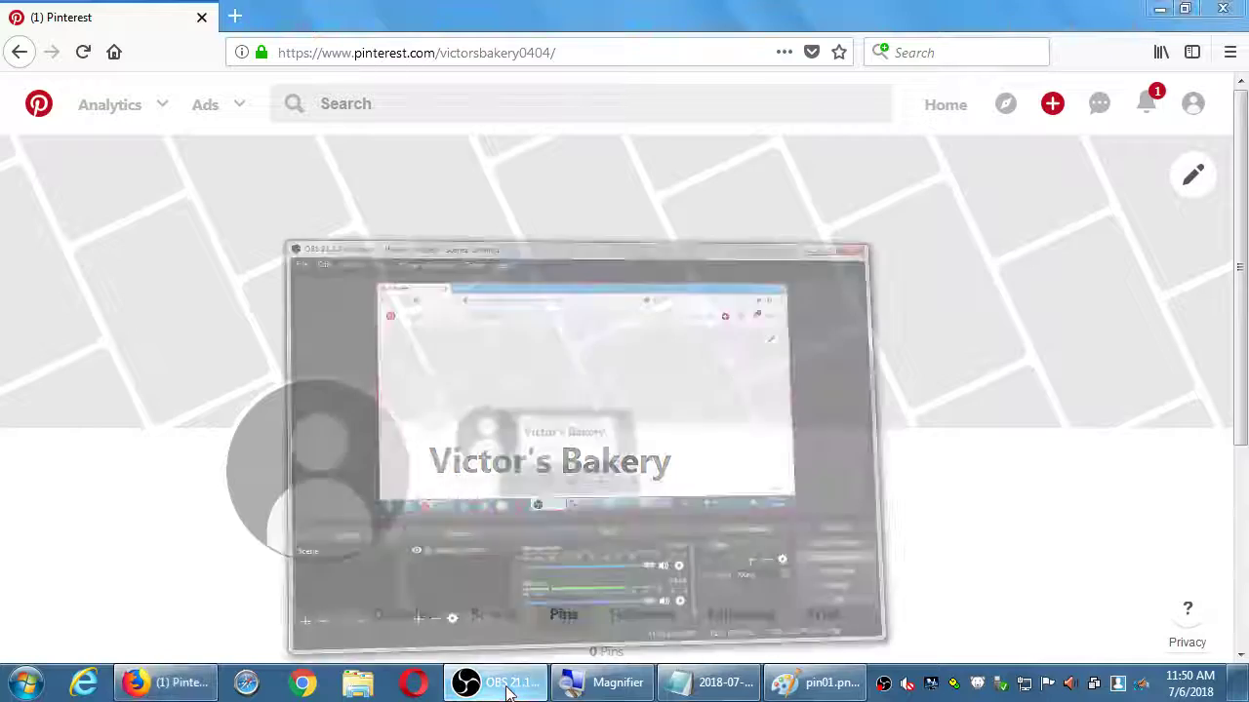
left_click(499, 683)
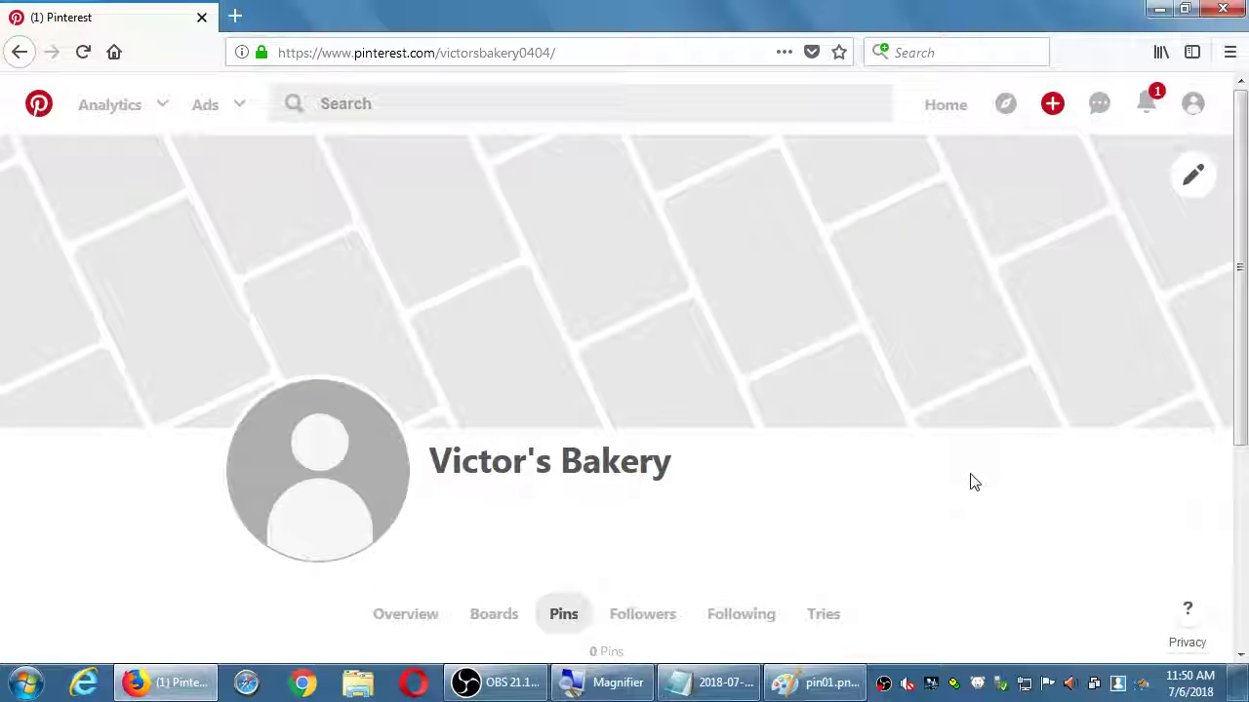
scroll(983, 475, "down", 2)
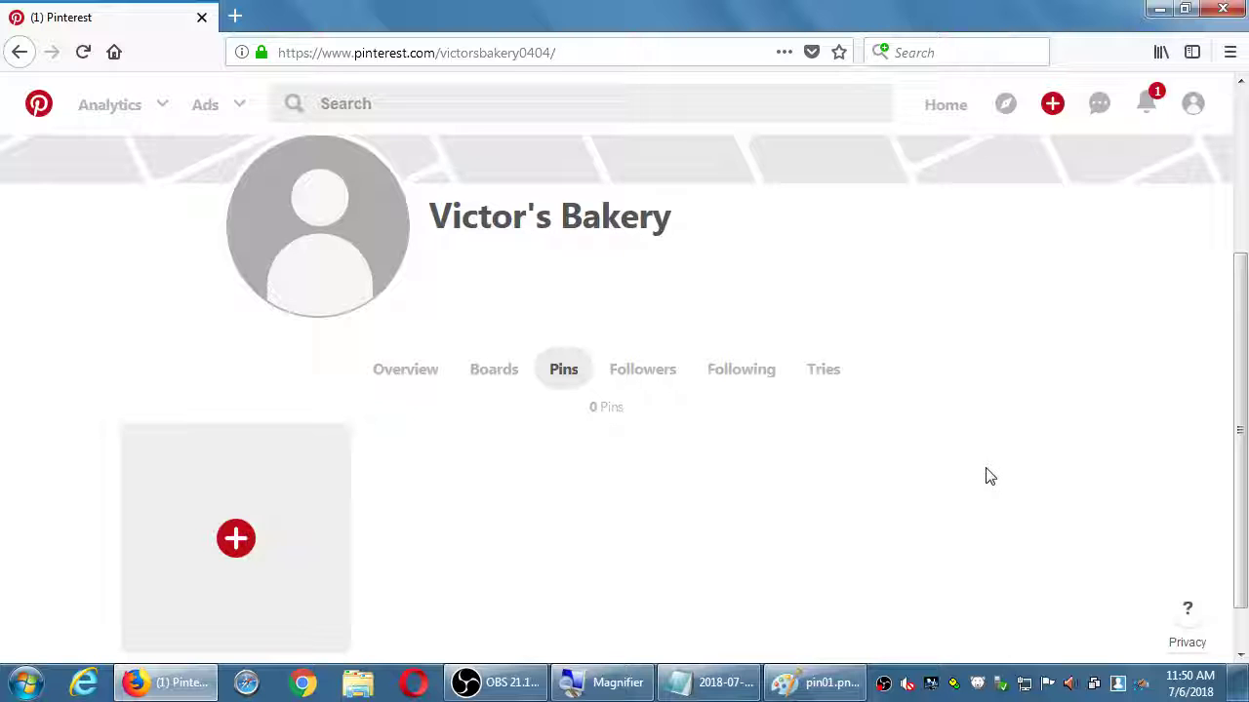
scroll(975, 468, "up", 2)
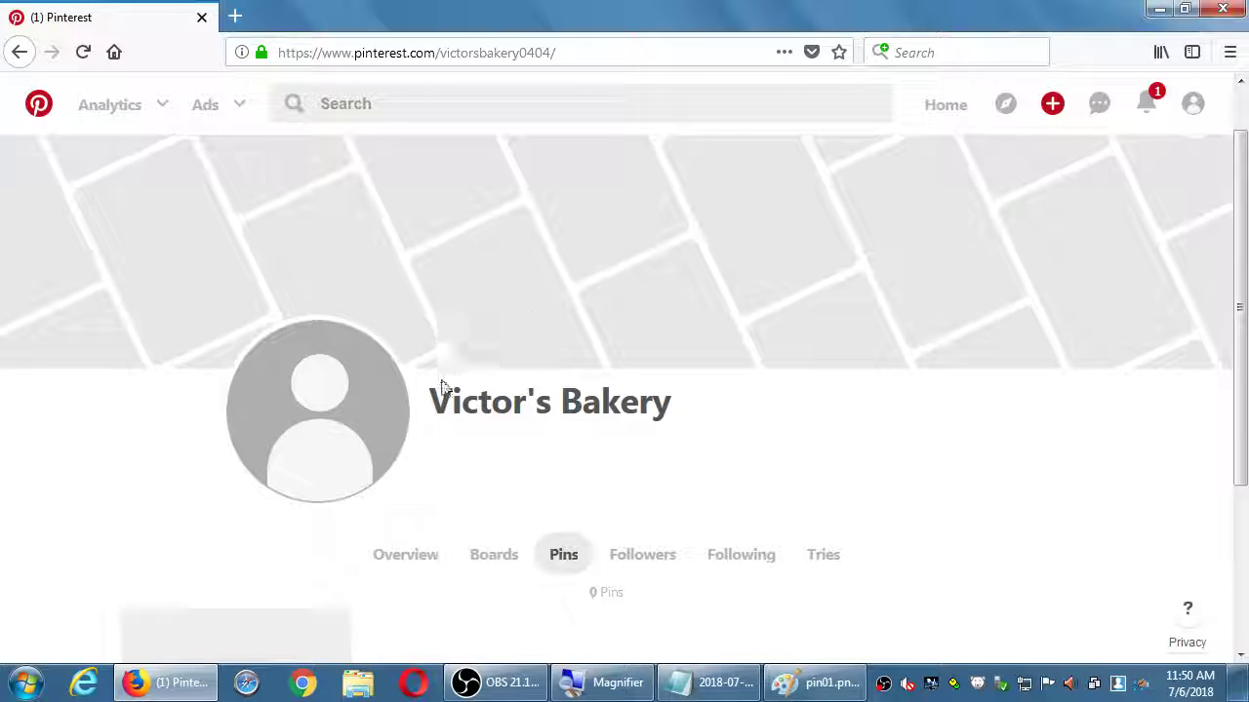
scroll(797, 440, "down", 2)
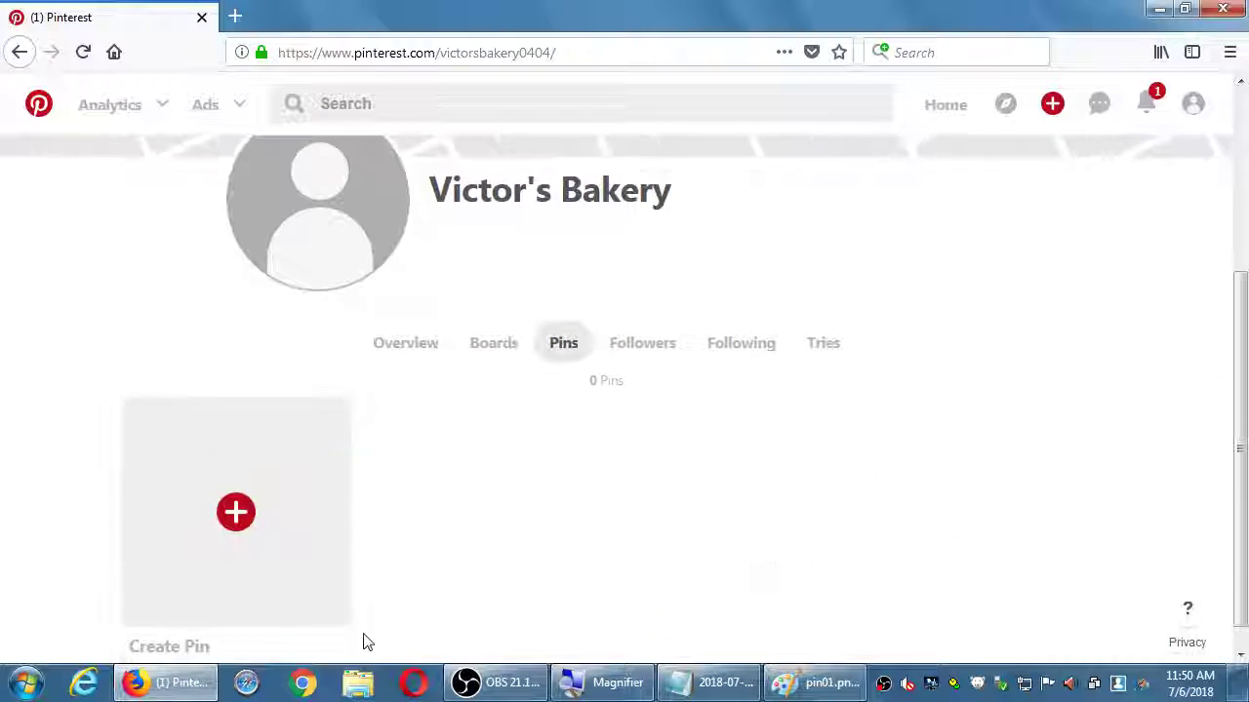
scroll(631, 447, "down", 1)
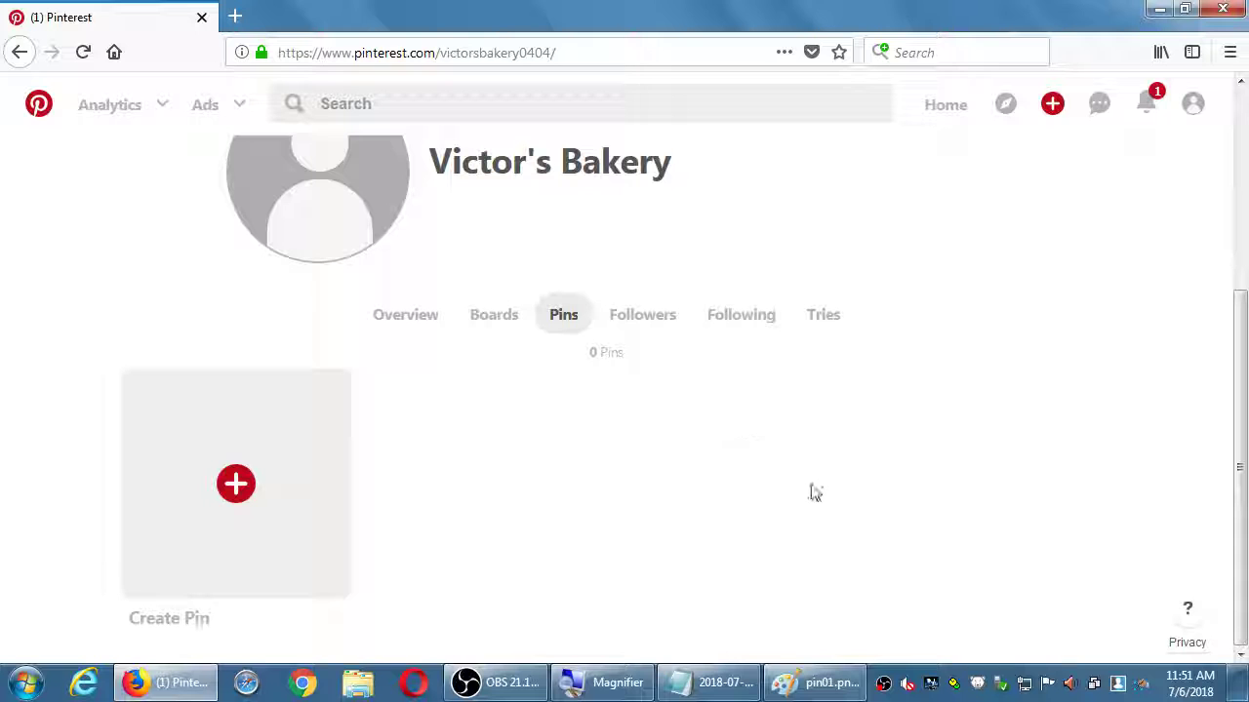
left_click(485, 687)
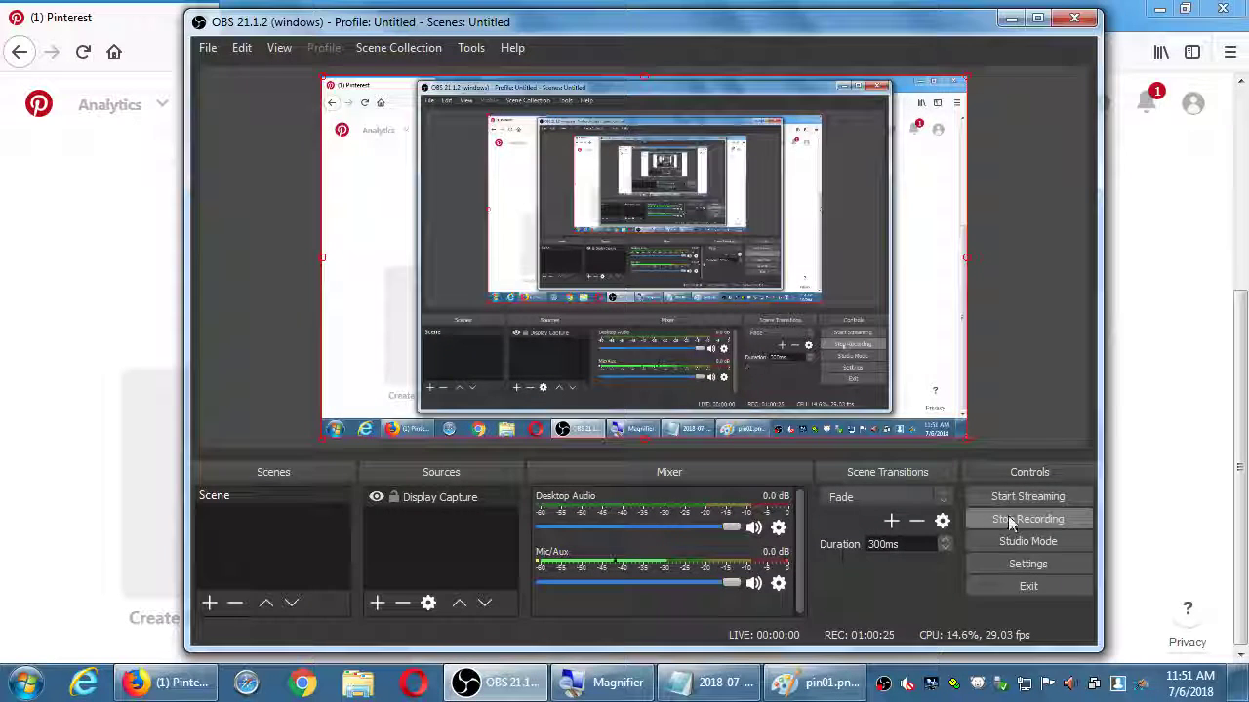